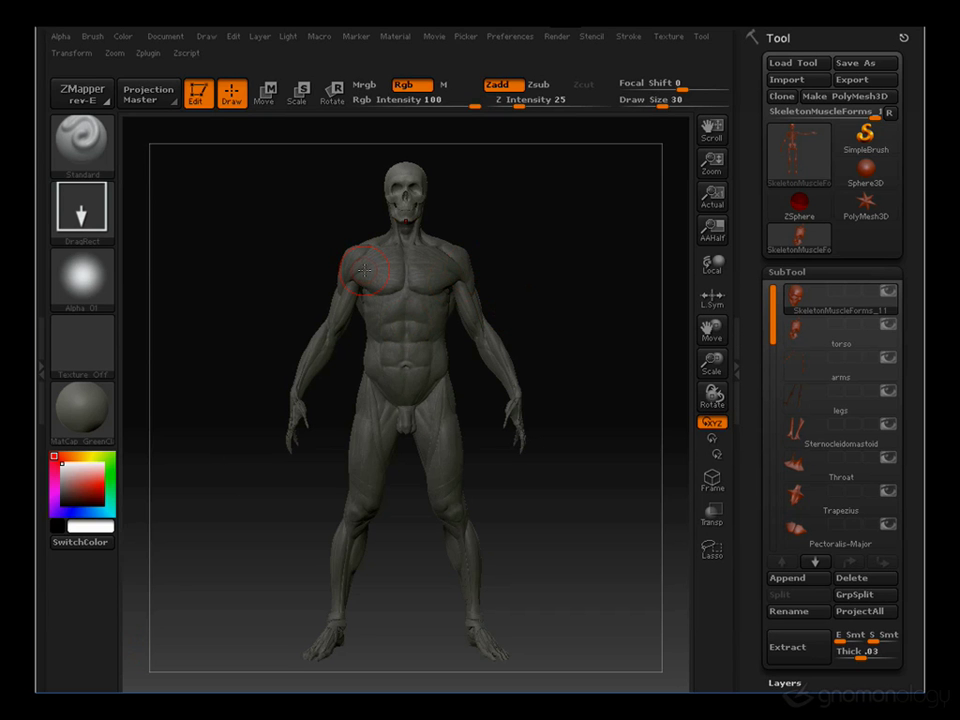
Select the torso subtool to view the muscled upper body, and switch to the SkeletonMuscleForms_11 subtool
{"action": "left_click", "coordinate": [797, 328]}
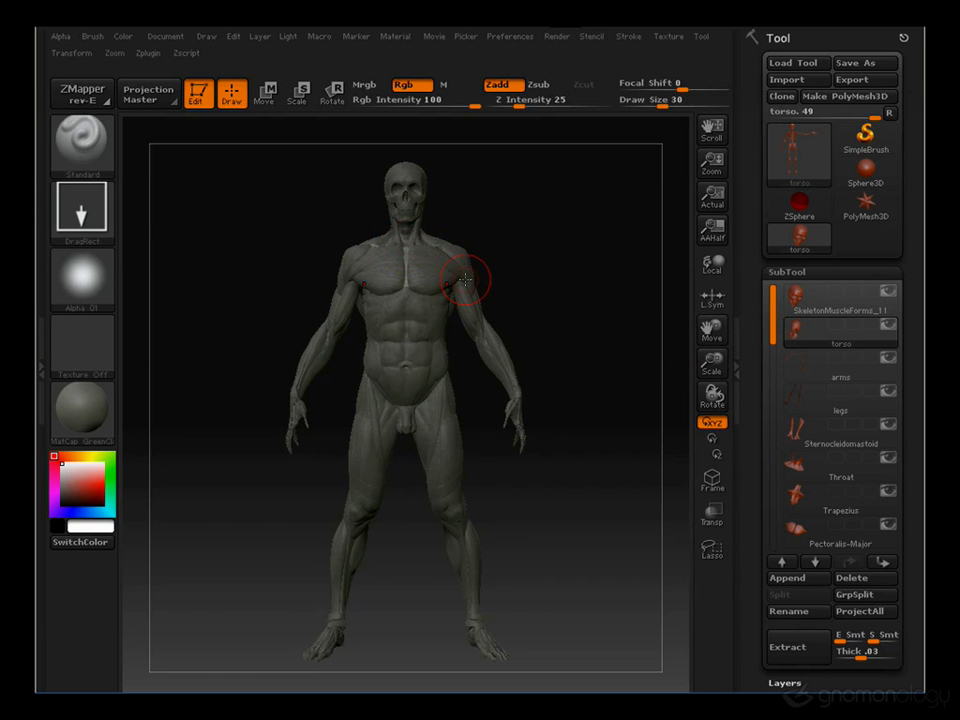
{"action": "left_click_drag", "start_coordinate": [589, 403], "coordinate": [566, 274]}
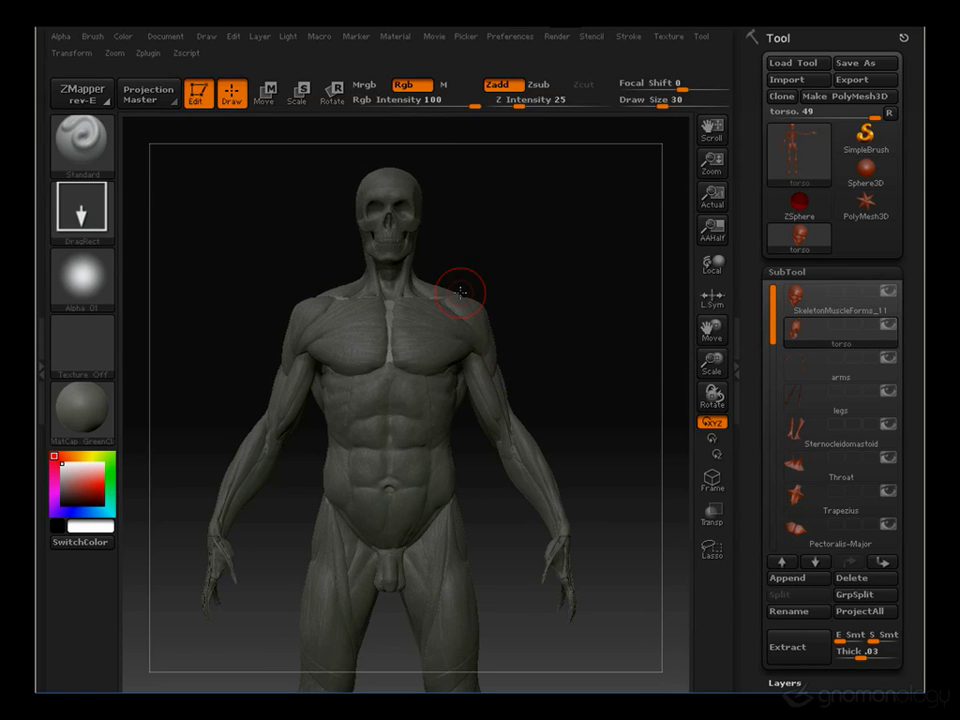
{"action": "left_click", "coordinate": [851, 314]}
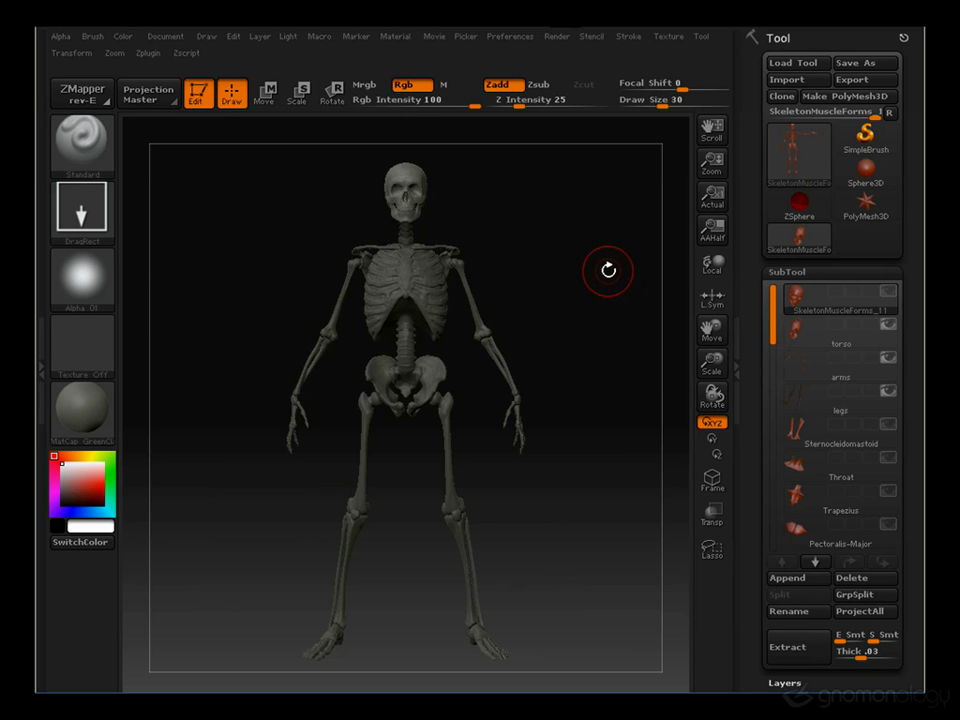
Examine the skeleton's posture and the tilt of its head, rib cage and pelvis from both sides and the front
{"action": "left_click_drag", "start_coordinate": [602, 300], "coordinate": [546, 300]}
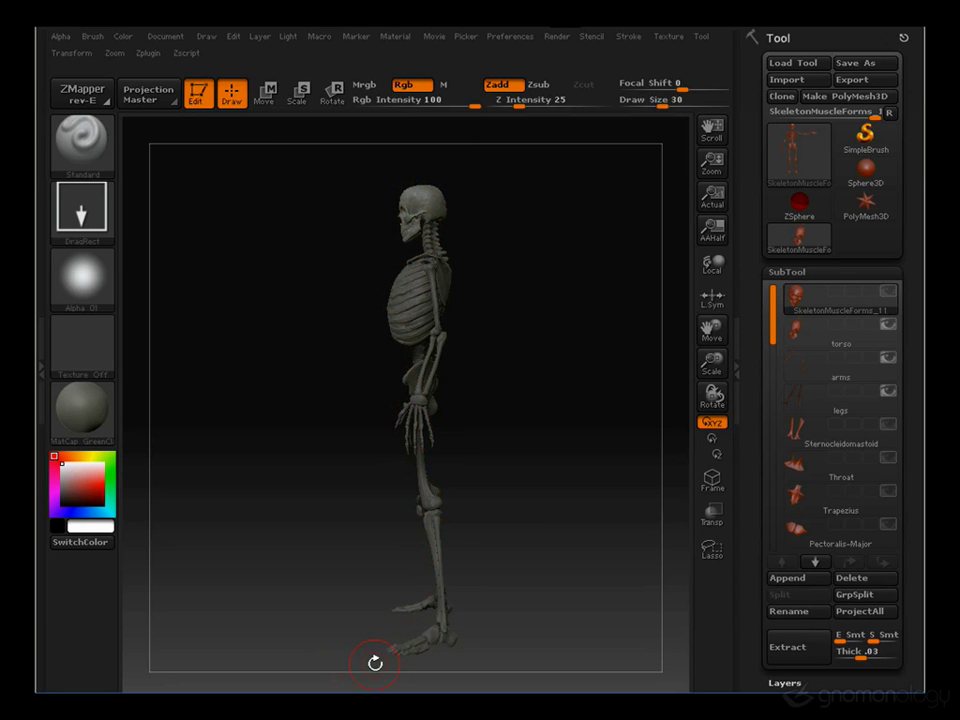
{"action": "mouse_move", "coordinate": [334, 182]}
{"action": "left_mouse_down", "text": "alt"}
{"action": "mouse_move", "coordinate": [317, 208]}
{"action": "mouse_move", "coordinate": [300, 401]}
{"action": "mouse_move", "coordinate": [315, 364]}
{"action": "left_mouse_up", "text": "alt"}
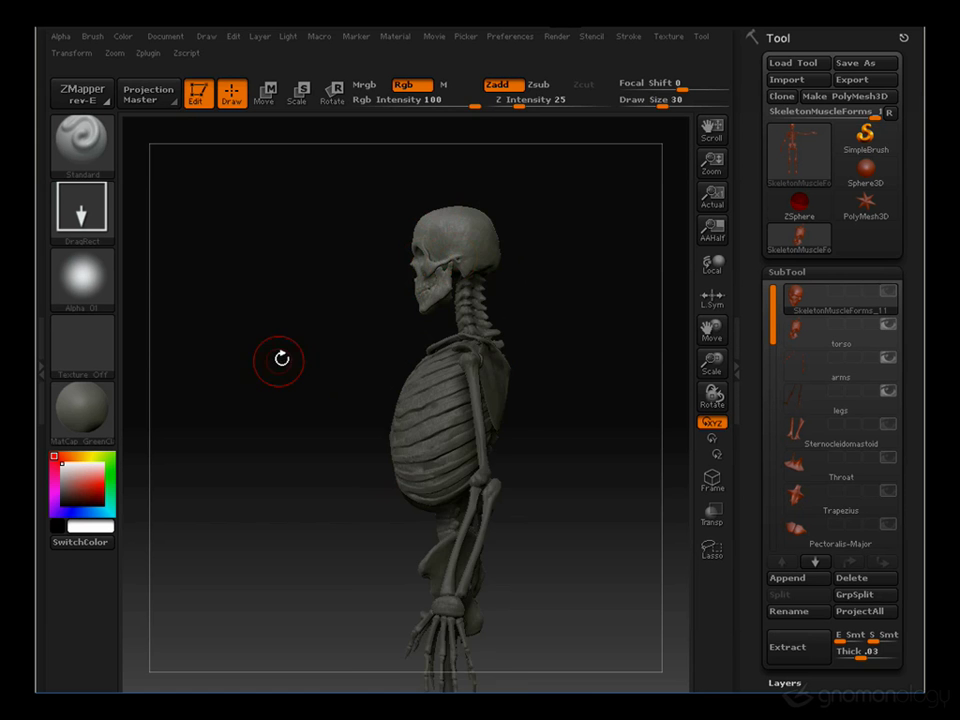
{"action": "left_click_drag", "start_coordinate": [281, 358], "coordinate": [296, 336]}
{"action": "left_click_drag", "start_coordinate": [354, 396], "coordinate": [574, 316]}
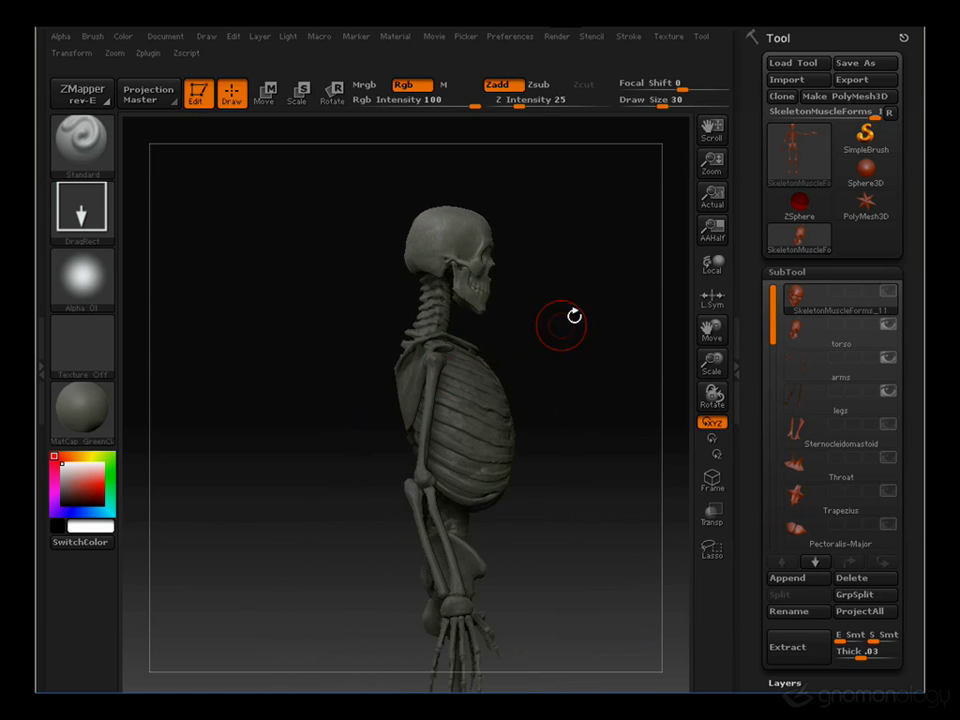
{"action": "mouse_move", "coordinate": [596, 403]}
{"action": "left_mouse_down"}
{"action": "mouse_move", "coordinate": [540, 467]}
{"action": "mouse_move", "coordinate": [595, 391]}
{"action": "left_mouse_up"}
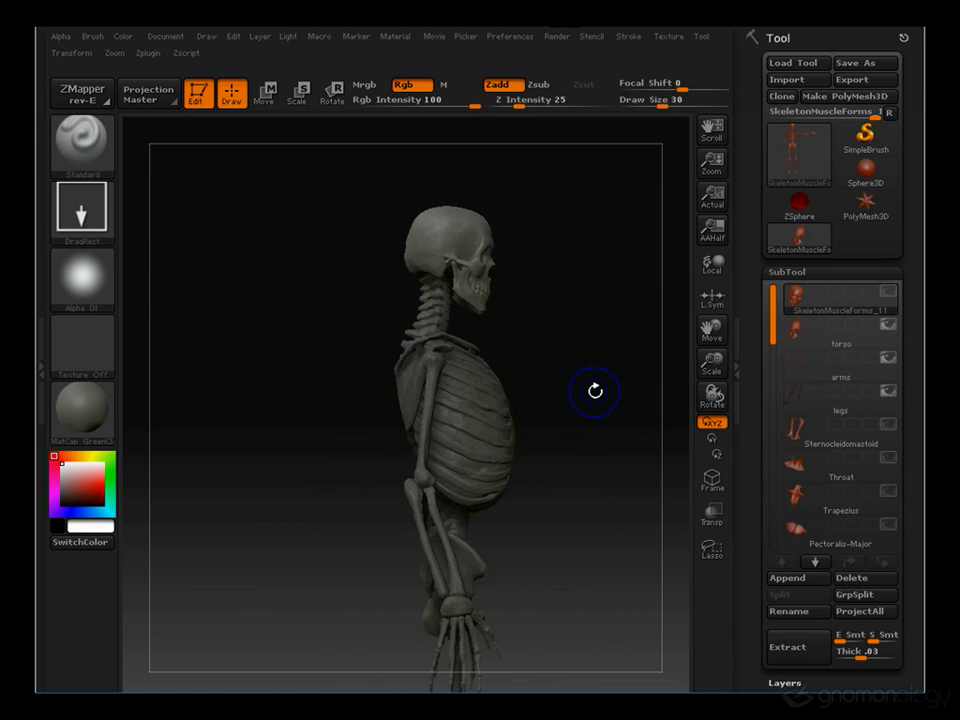
{"action": "left_click_drag", "start_coordinate": [618, 298], "coordinate": [582, 287]}
{"action": "key", "text": "f"}
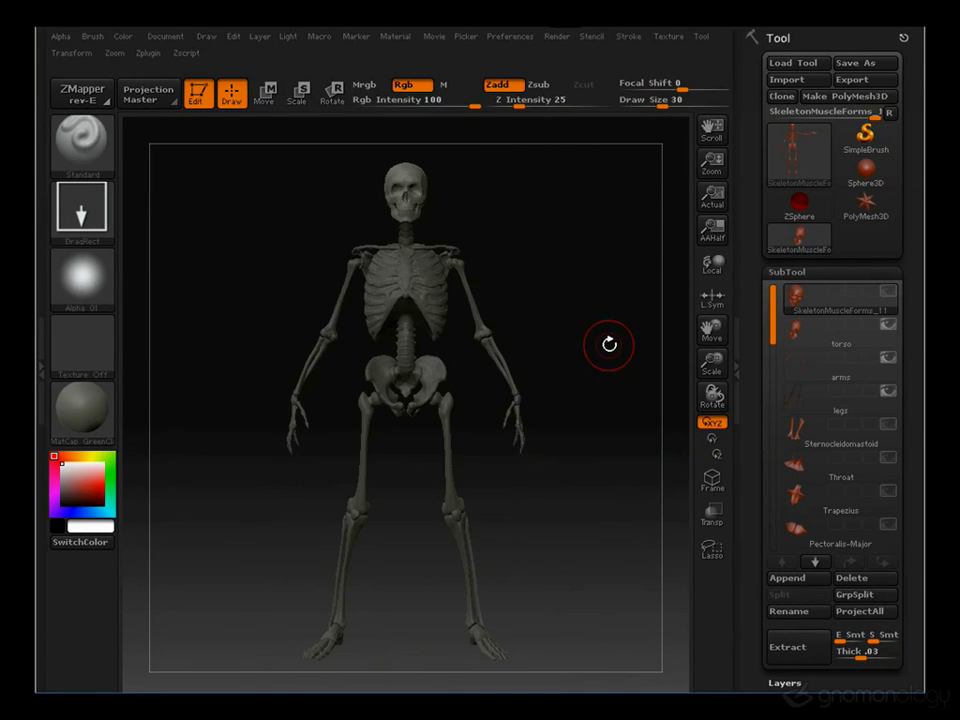
{"action": "left_click_drag", "start_coordinate": [609, 344], "coordinate": [435, 424]}
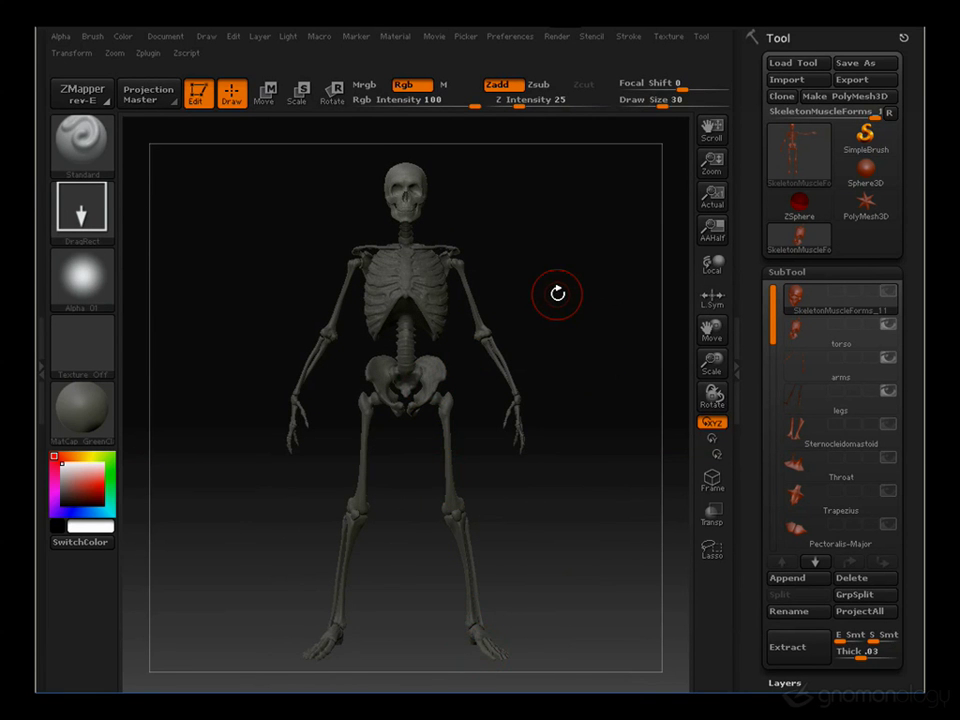
Make the torso subtool active and set the draw size to 18 while inspecting the skeleton from the side, back and front
{"action": "left_click_drag", "start_coordinate": [557, 293], "coordinate": [558, 281]}
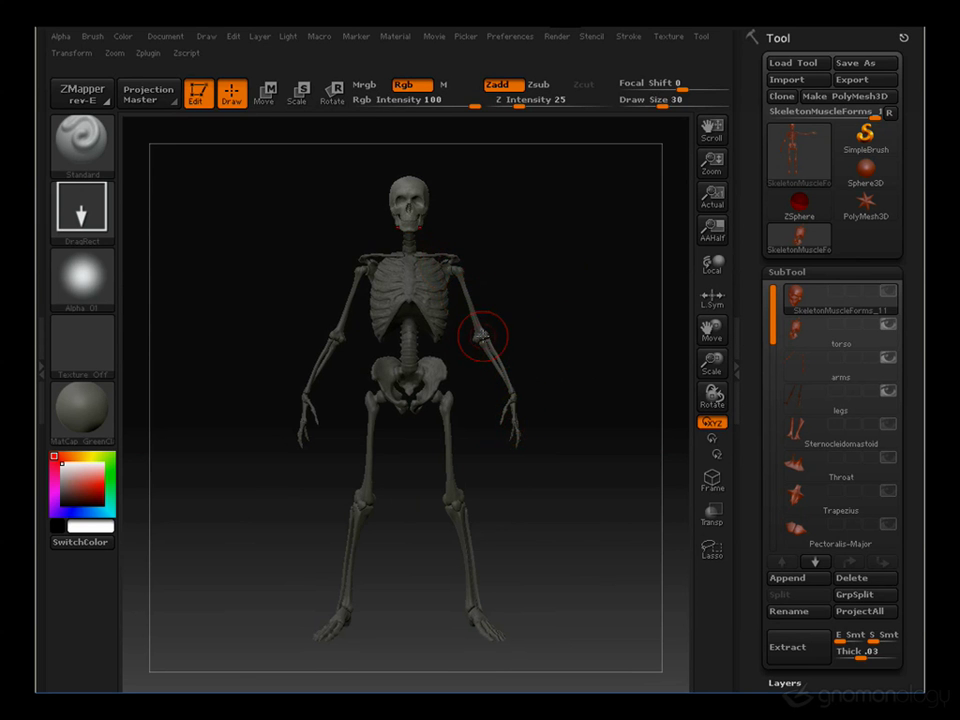
{"action": "left_click_drag", "start_coordinate": [579, 392], "coordinate": [454, 339]}
{"action": "left_click", "coordinate": [432, 268], "text": "alt"}
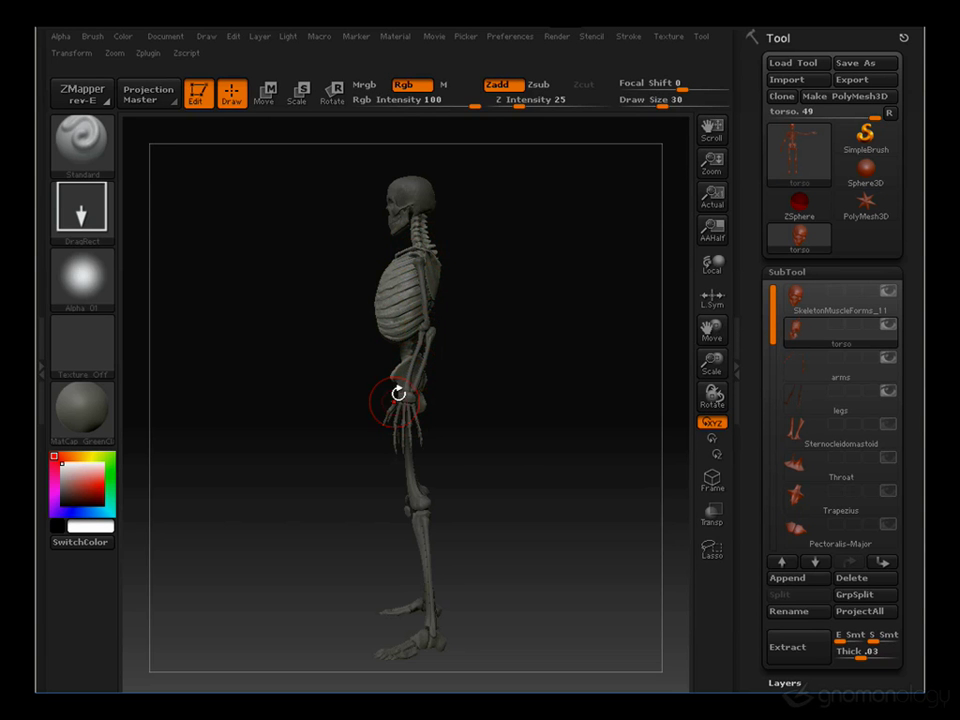
{"action": "left_click_drag", "start_coordinate": [542, 254], "coordinate": [462, 255]}
{"action": "key", "text": "s"}
{"action": "mouse_move", "coordinate": [492, 249]}
{"action": "left_mouse_down"}
{"action": "mouse_move", "coordinate": [480, 249]}
{"action": "mouse_move", "coordinate": [557, 248]}
{"action": "left_mouse_up"}
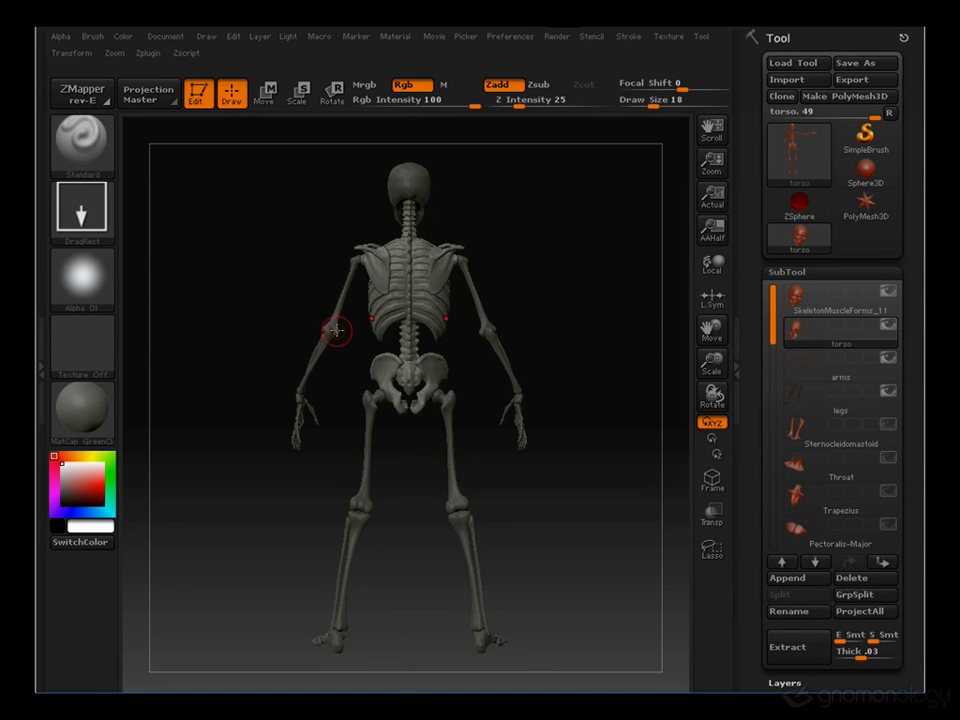
{"action": "mouse_move", "coordinate": [272, 430]}
{"action": "left_mouse_down"}
{"action": "mouse_move", "coordinate": [240, 452]}
{"action": "mouse_move", "coordinate": [269, 272]}
{"action": "mouse_move", "coordinate": [403, 258]}
{"action": "left_mouse_up"}
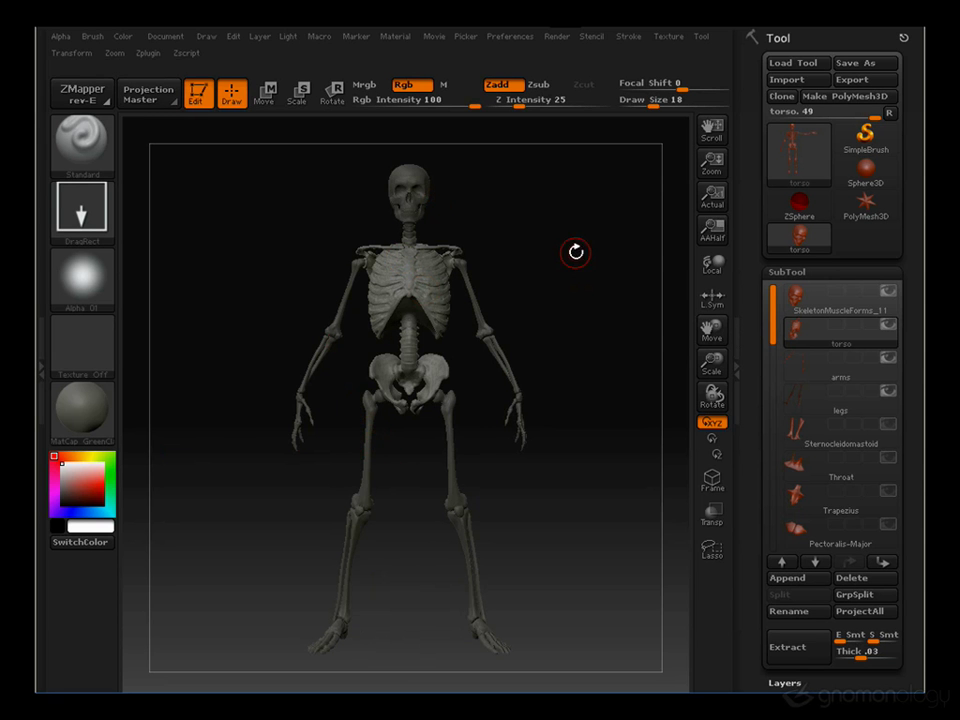
{"action": "left_click_drag", "start_coordinate": [583, 266], "coordinate": [564, 241]}
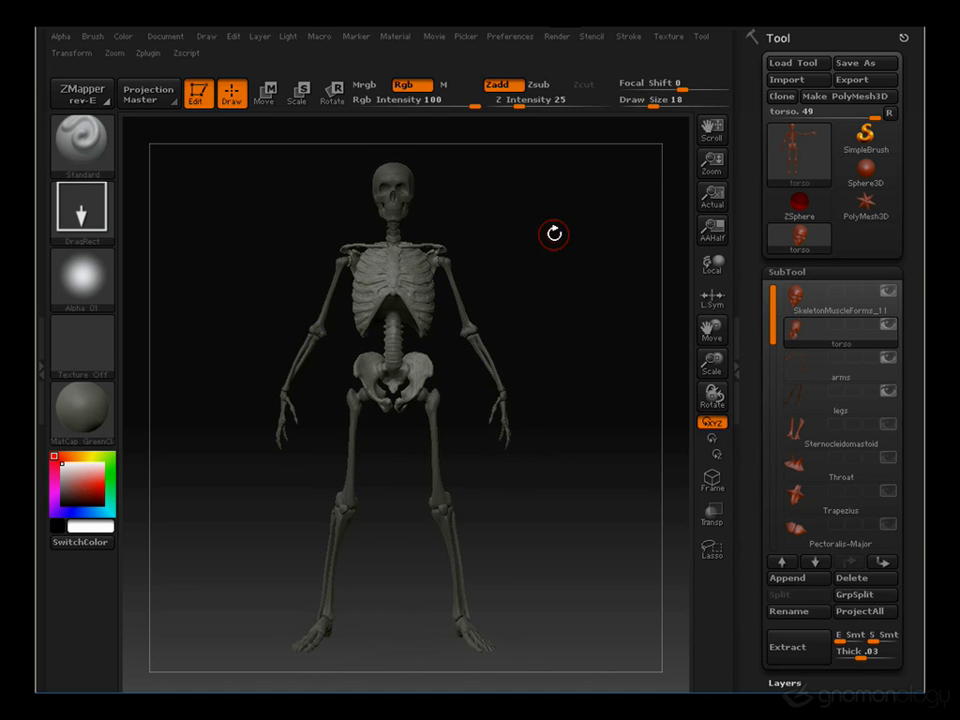
{"action": "left_click_drag", "start_coordinate": [506, 240], "coordinate": [540, 254]}
{"action": "mouse_move", "coordinate": [603, 262]}
{"action": "left_mouse_down"}
{"action": "mouse_move", "coordinate": [556, 259]}
{"action": "mouse_move", "coordinate": [594, 260]}
{"action": "left_mouse_up"}
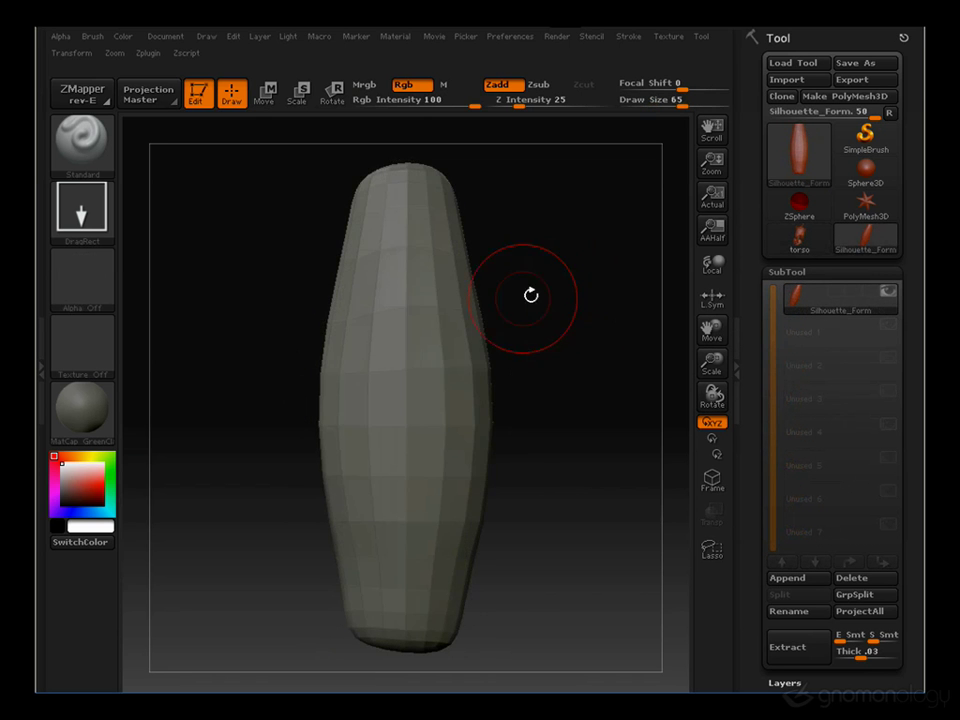
Set the draw size to 25 and enable Local rotation and the polyframe display for the Silhouette_Form model
{"action": "left_click_drag", "start_coordinate": [575, 319], "coordinate": [561, 283], "text": "alt"}
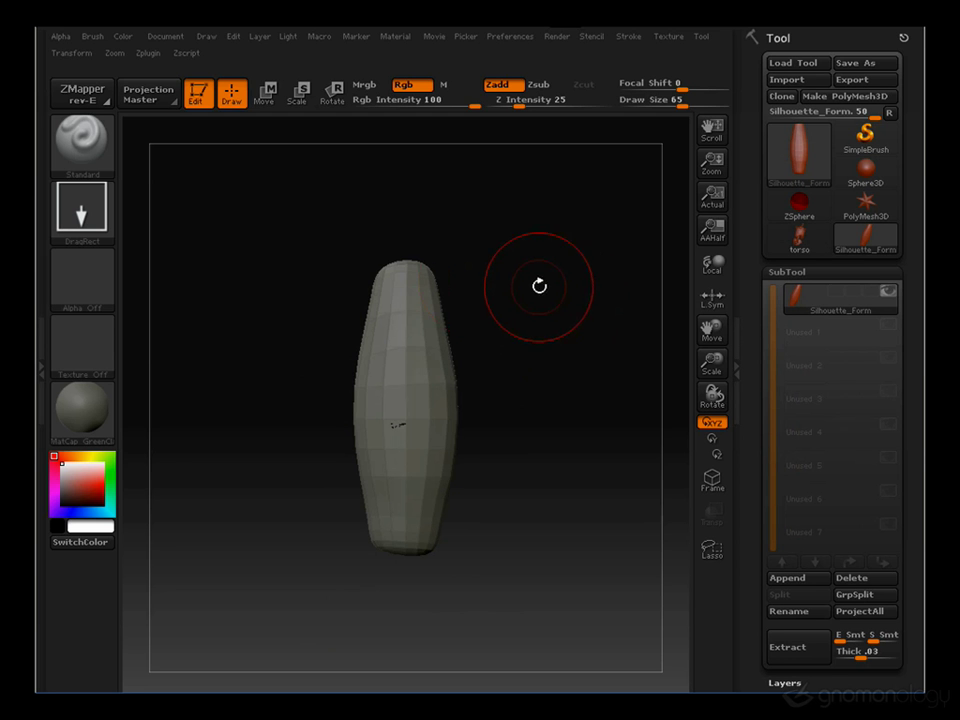
{"action": "mouse_move", "coordinate": [568, 321]}
{"action": "left_mouse_down", "text": "alt"}
{"action": "mouse_move", "coordinate": [573, 292]}
{"action": "mouse_move", "coordinate": [550, 292]}
{"action": "mouse_move", "coordinate": [538, 276]}
{"action": "mouse_move", "coordinate": [559, 276]}
{"action": "mouse_move", "coordinate": [536, 283]}
{"action": "mouse_move", "coordinate": [531, 324]}
{"action": "mouse_move", "coordinate": [688, 482]}
{"action": "left_mouse_up", "text": "alt"}
{"action": "key", "text": "s"}
{"action": "left_click", "coordinate": [508, 292]}
{"action": "left_click", "coordinate": [712, 264]}
{"action": "left_click", "coordinate": [710, 482]}
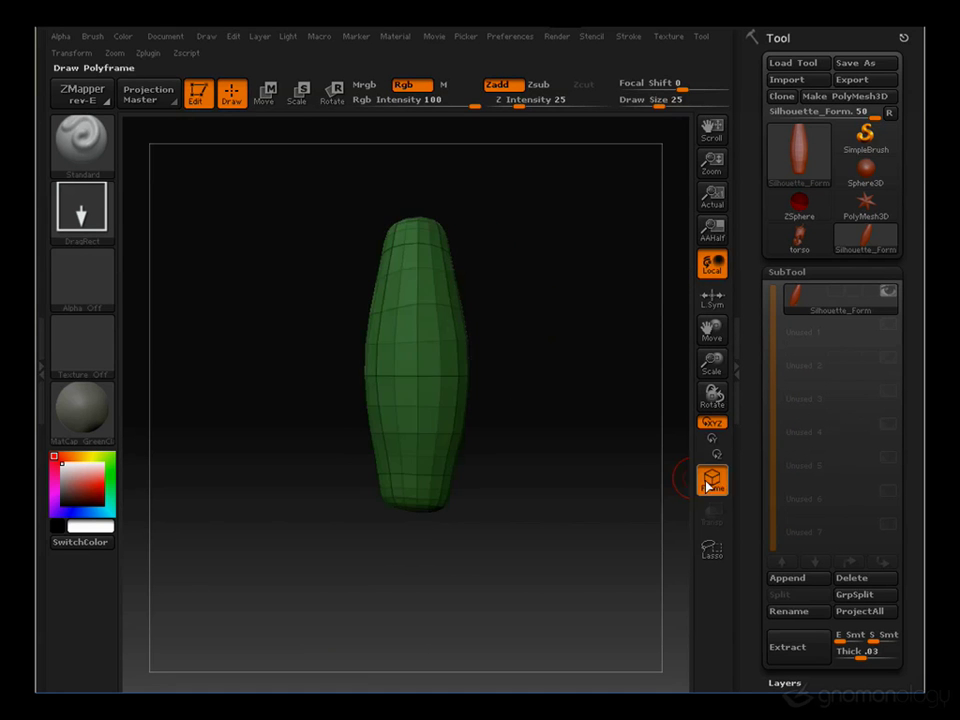
Hide the silhouette form's polyframe and inspect its two overlapping masses from different angles
{"action": "left_click_drag", "start_coordinate": [488, 244], "coordinate": [563, 320]}
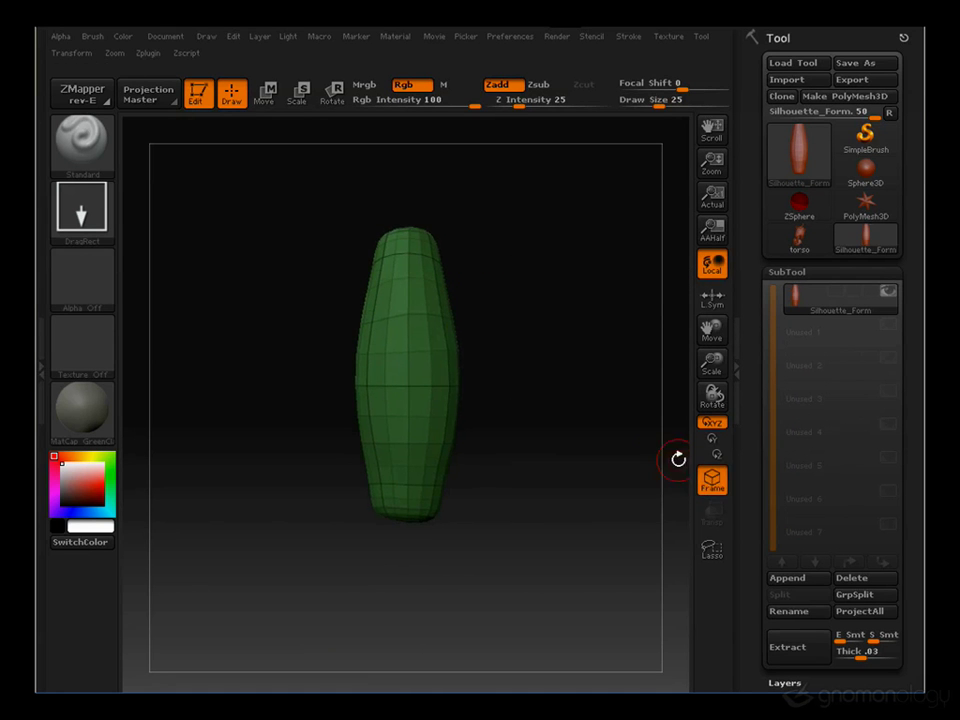
{"action": "key", "text": "shift+f"}
{"action": "left_click_drag", "start_coordinate": [568, 414], "coordinate": [476, 459]}
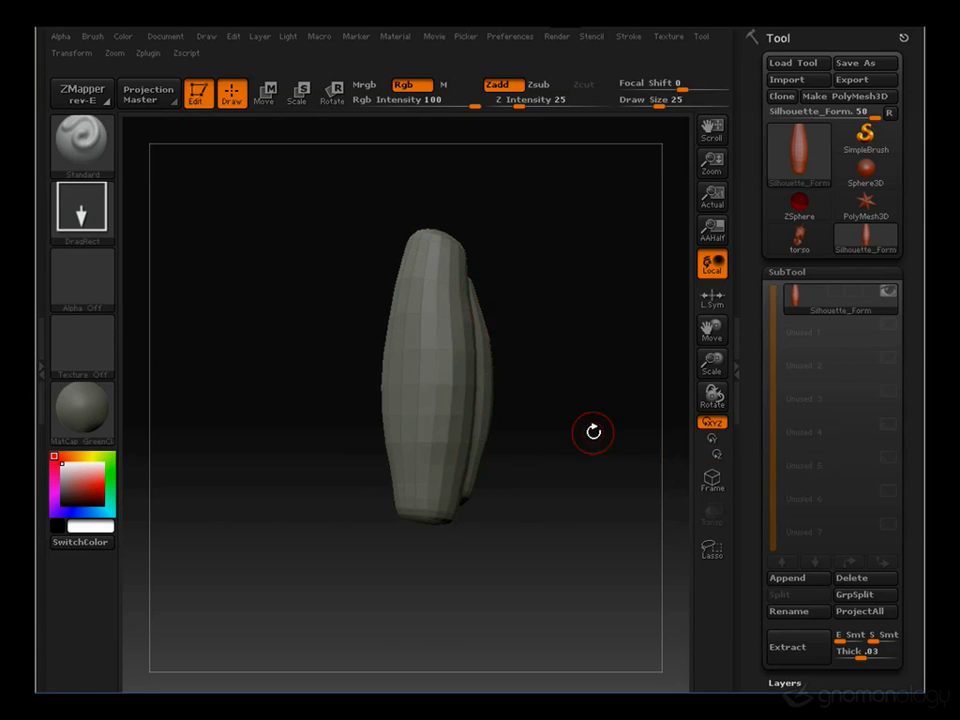
{"action": "left_click_drag", "start_coordinate": [593, 431], "coordinate": [500, 260]}
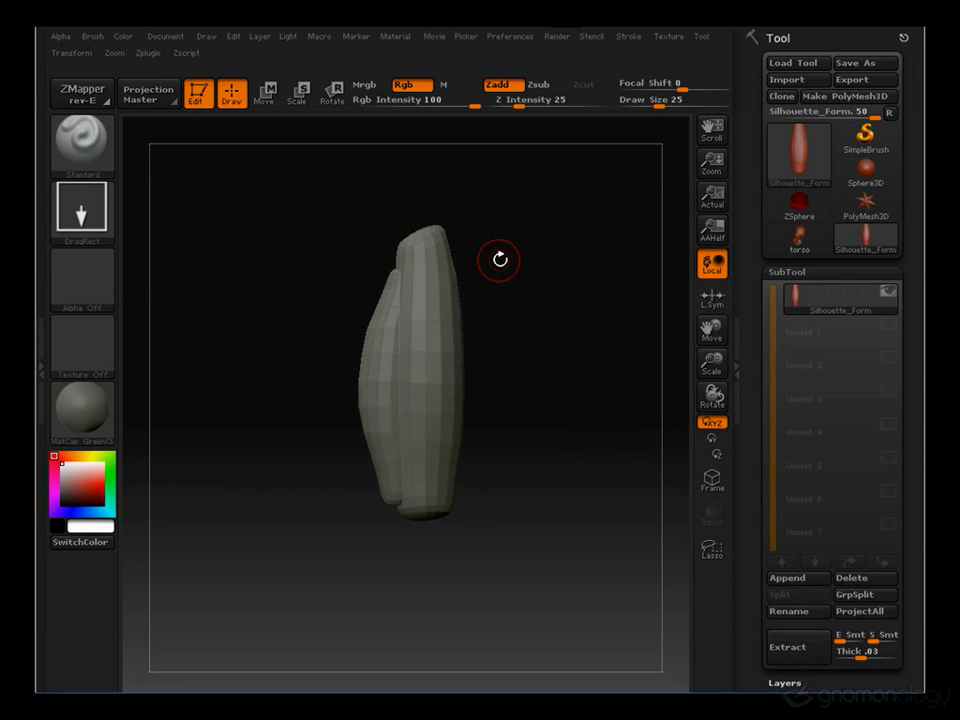
Show the polyframe again and compare the silhouette form's long and short overlapping masses from both sides
{"action": "left_click_drag", "start_coordinate": [387, 239], "coordinate": [406, 561]}
{"action": "left_click", "coordinate": [712, 480]}
{"action": "left_click_drag", "start_coordinate": [291, 249], "coordinate": [352, 471]}
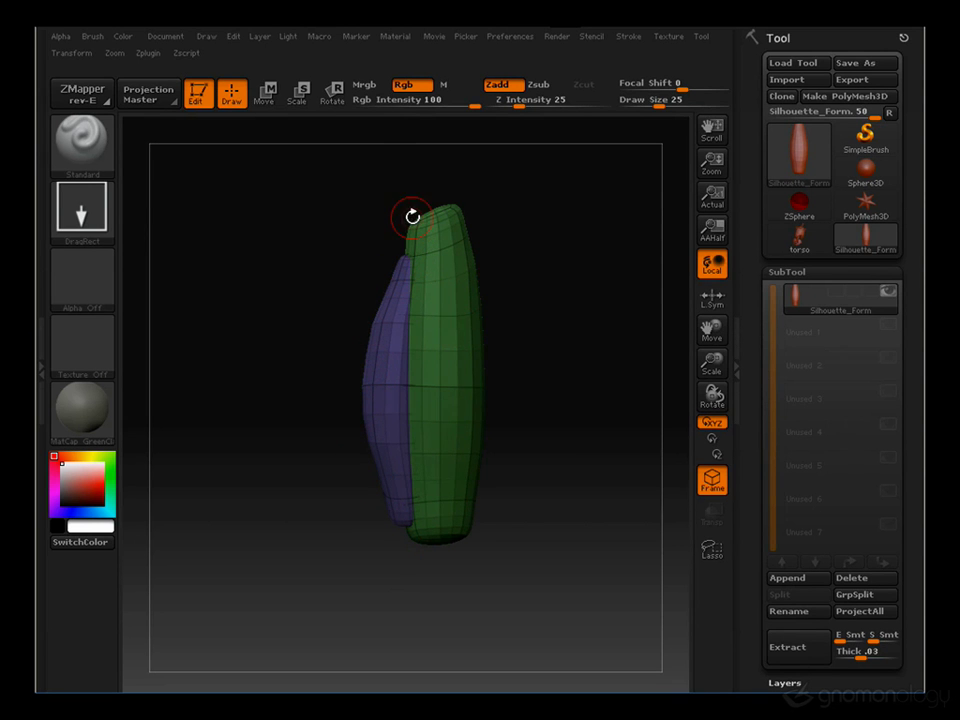
{"action": "left_click_drag", "start_coordinate": [221, 384], "coordinate": [267, 389]}
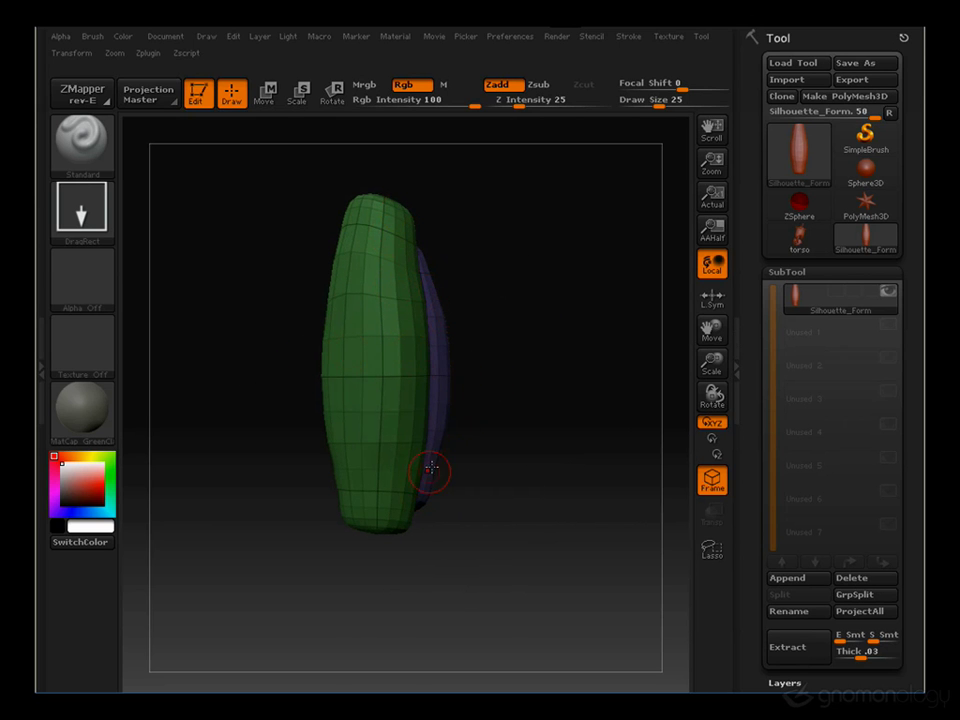
{"action": "left_click_drag", "start_coordinate": [548, 349], "coordinate": [534, 341]}
{"action": "left_click_drag", "start_coordinate": [536, 385], "coordinate": [466, 329]}
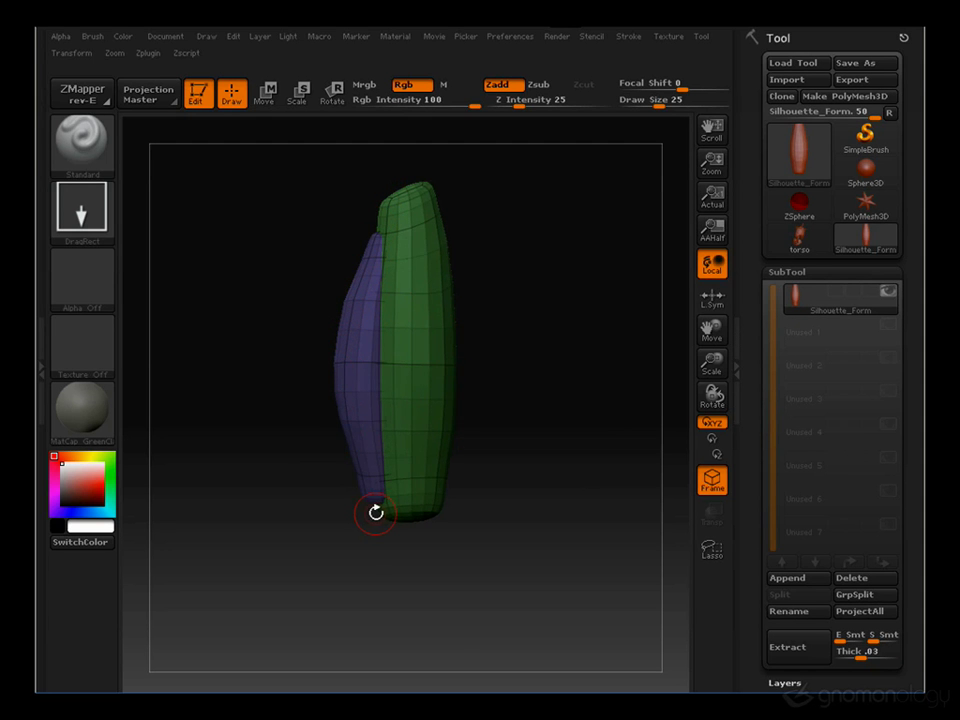
{"action": "key", "text": "f"}
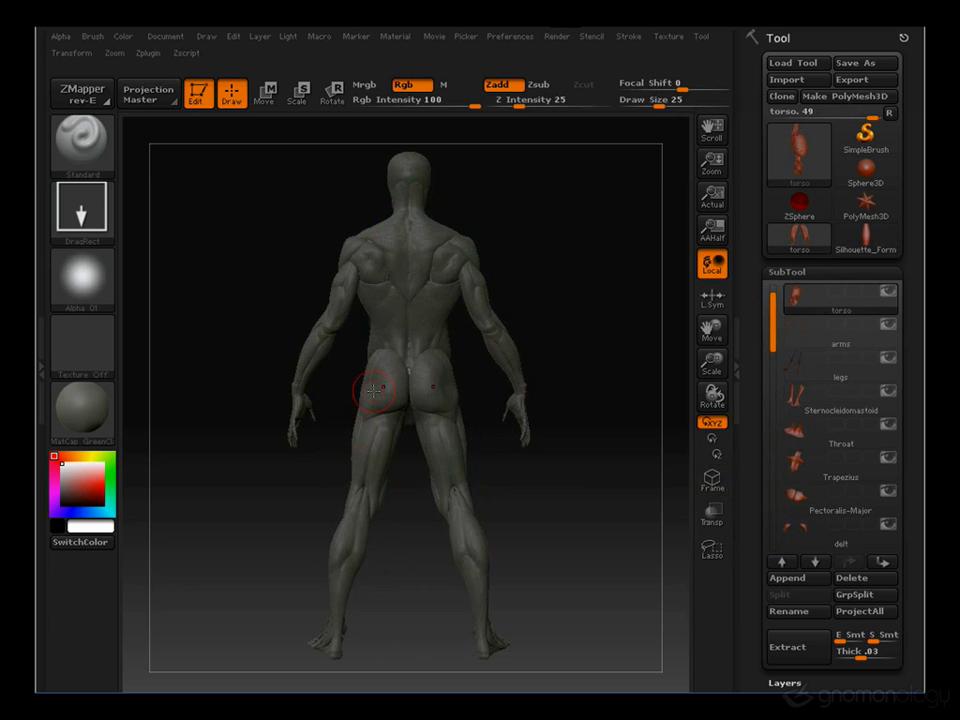
Select the Hamstring_Grp subtool on the back of the muscled figure's thigh
{"action": "left_click_drag", "start_coordinate": [204, 430], "coordinate": [265, 409], "text": "alt"}
{"action": "mouse_move", "coordinate": [205, 329]}
{"action": "left_mouse_down", "text": "alt"}
{"action": "mouse_move", "coordinate": [186, 389]}
{"action": "mouse_move", "coordinate": [302, 538]}
{"action": "mouse_move", "coordinate": [328, 386]}
{"action": "mouse_move", "coordinate": [321, 461]}
{"action": "mouse_move", "coordinate": [304, 360]}
{"action": "mouse_move", "coordinate": [255, 405]}
{"action": "mouse_move", "coordinate": [304, 409]}
{"action": "mouse_move", "coordinate": [285, 431]}
{"action": "mouse_move", "coordinate": [293, 430]}
{"action": "left_mouse_up", "text": "alt"}
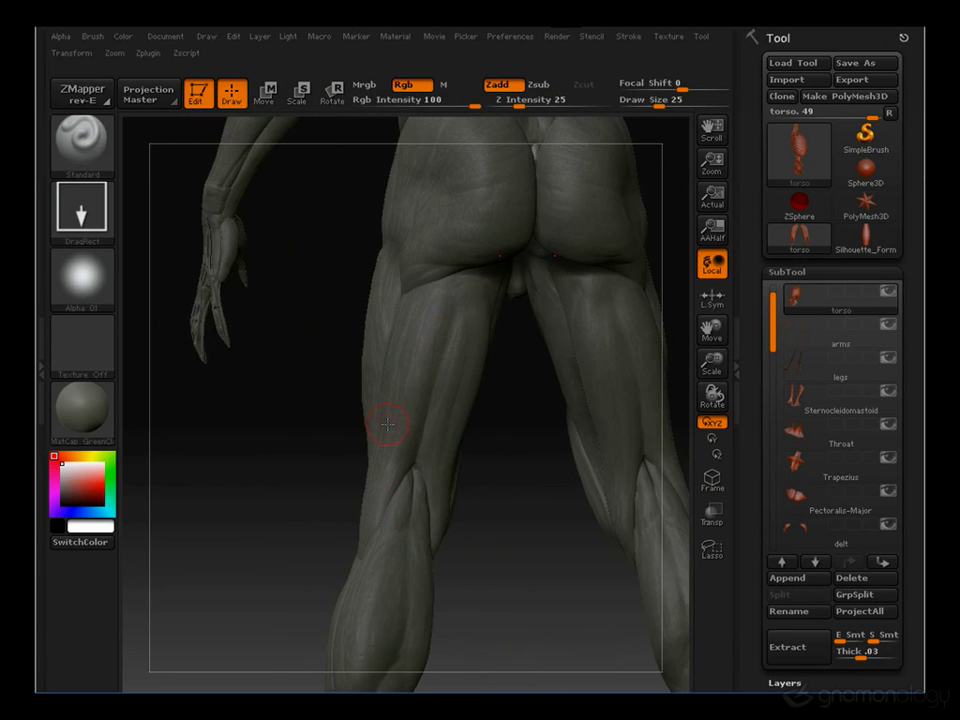
{"action": "mouse_move", "coordinate": [350, 322]}
{"action": "left_mouse_down"}
{"action": "mouse_move", "coordinate": [257, 435]}
{"action": "mouse_move", "coordinate": [347, 340]}
{"action": "left_mouse_up"}
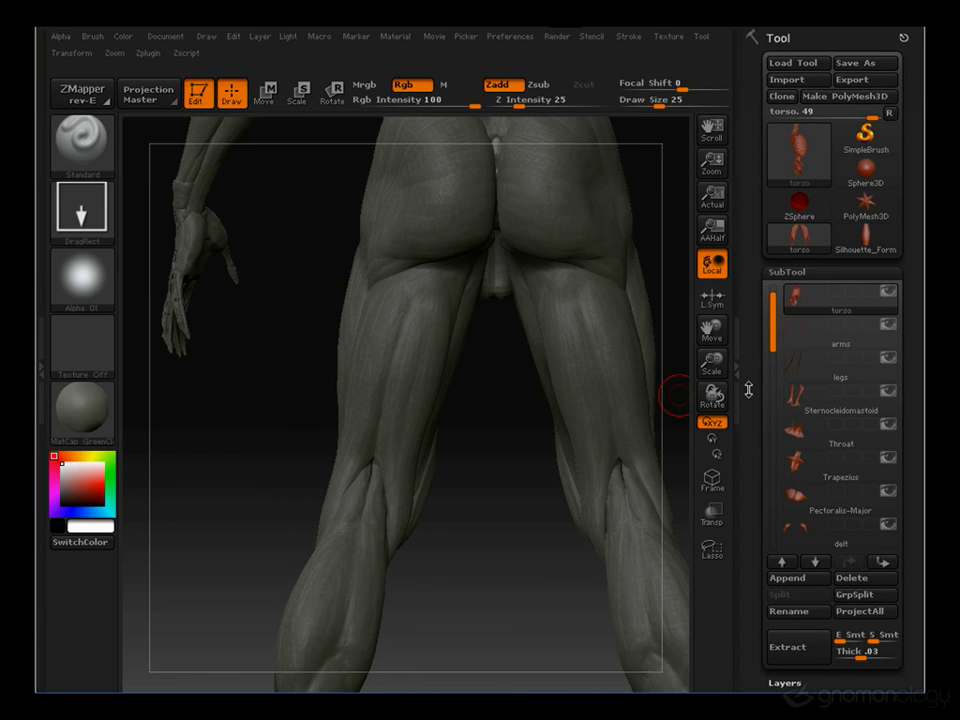
{"action": "left_click", "coordinate": [375, 356], "text": "alt"}
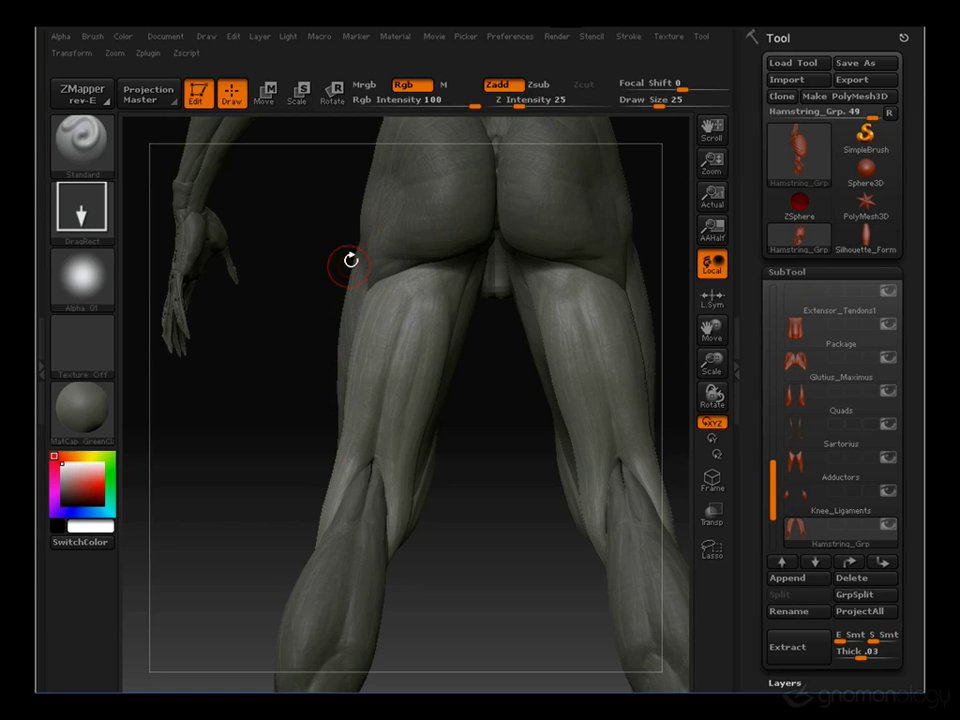
Examine the thigh and hamstring contours from the front and back, and across the whole figure
{"action": "left_click_drag", "start_coordinate": [231, 424], "coordinate": [329, 292]}
{"action": "left_click_drag", "start_coordinate": [416, 448], "coordinate": [488, 456]}
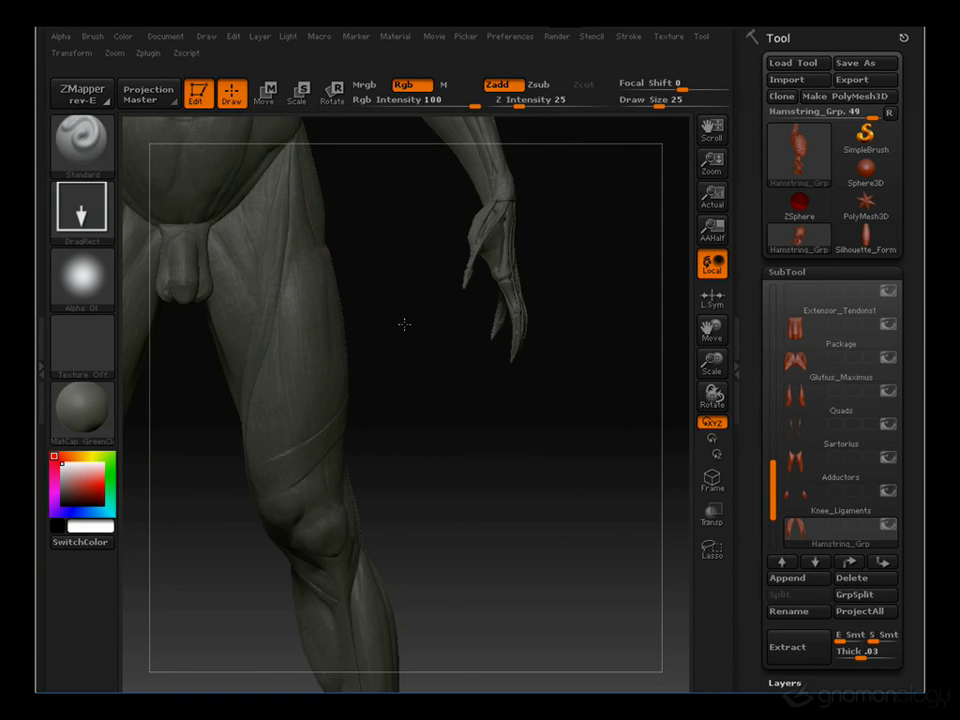
{"action": "left_click_drag", "start_coordinate": [403, 324], "coordinate": [247, 393]}
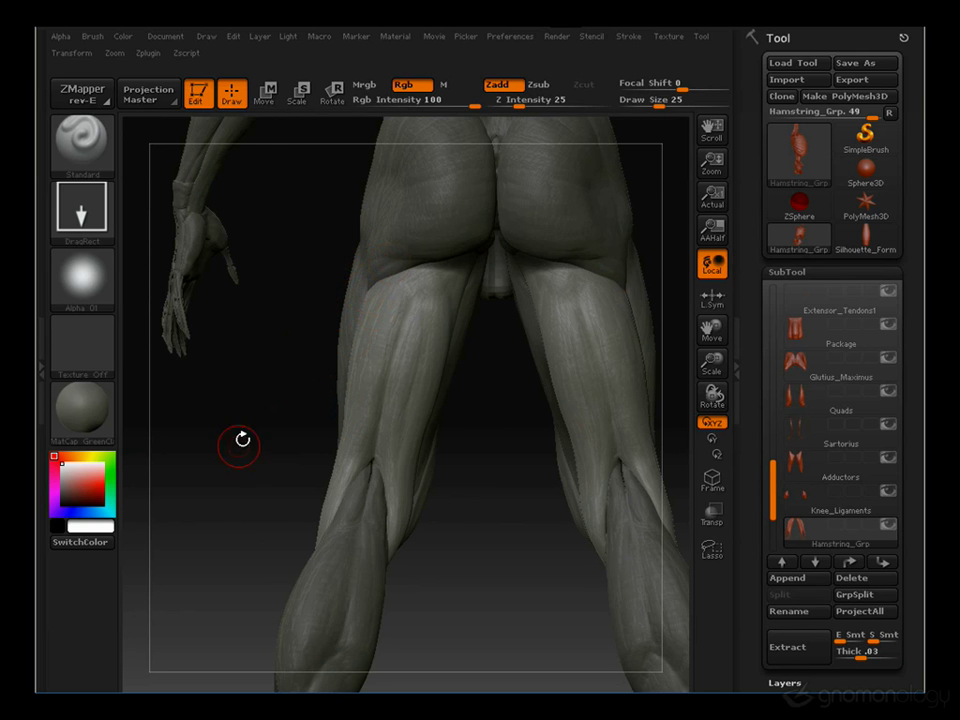
{"action": "left_click_drag", "start_coordinate": [242, 439], "coordinate": [298, 262], "text": "alt"}
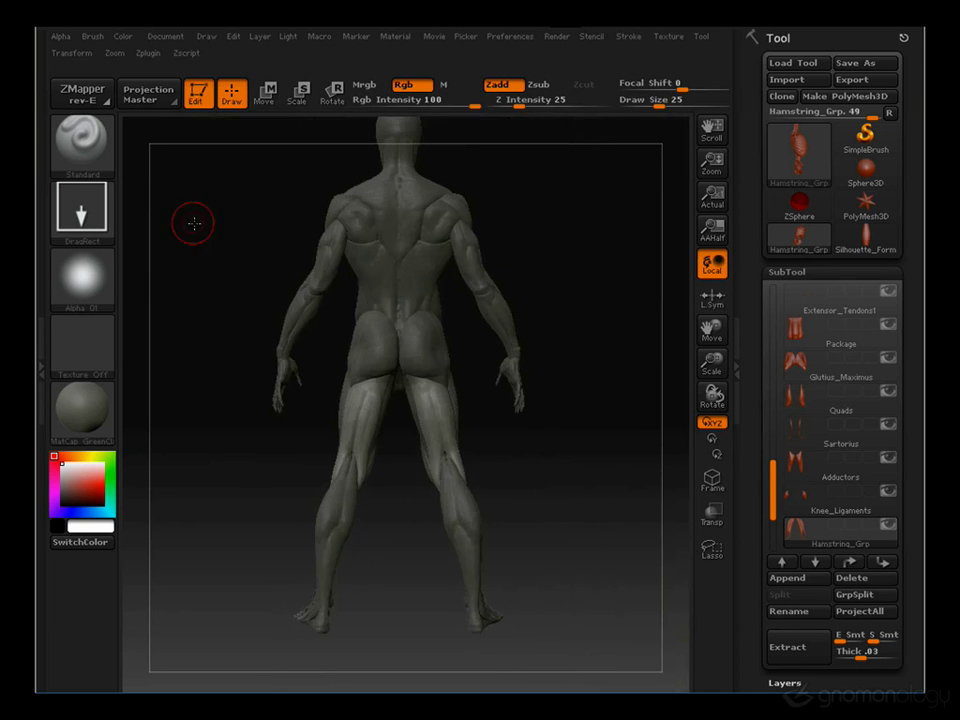
{"action": "left_click_drag", "start_coordinate": [193, 223], "coordinate": [212, 284], "text": "alt"}
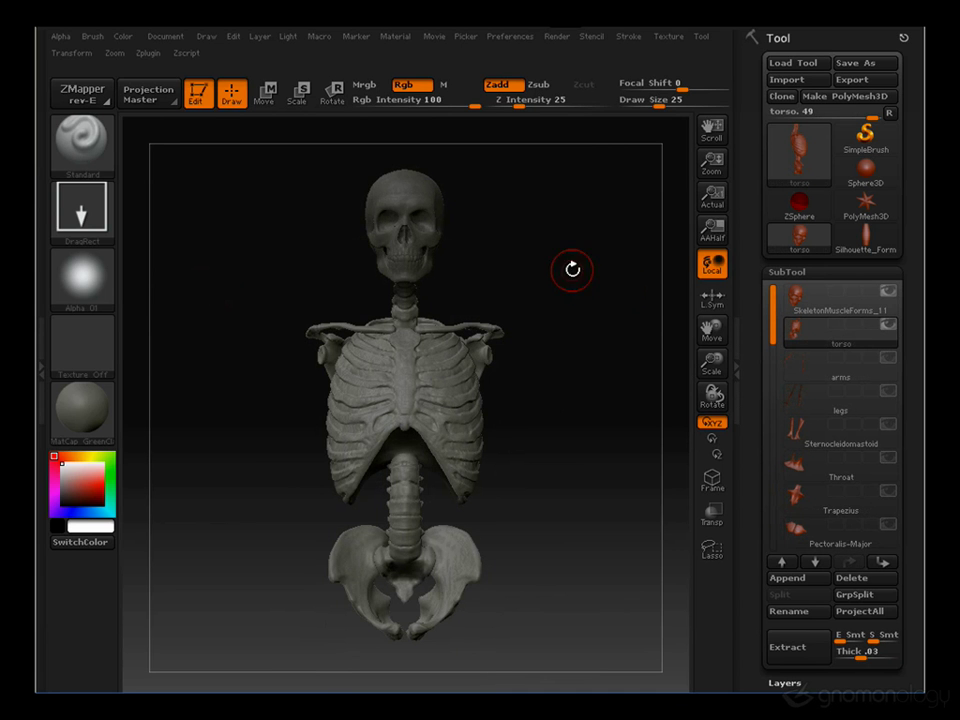
Compare the torso skeleton's rib cage, spine and pelvis in side and front views
{"action": "left_click_drag", "start_coordinate": [600, 321], "coordinate": [363, 318]}
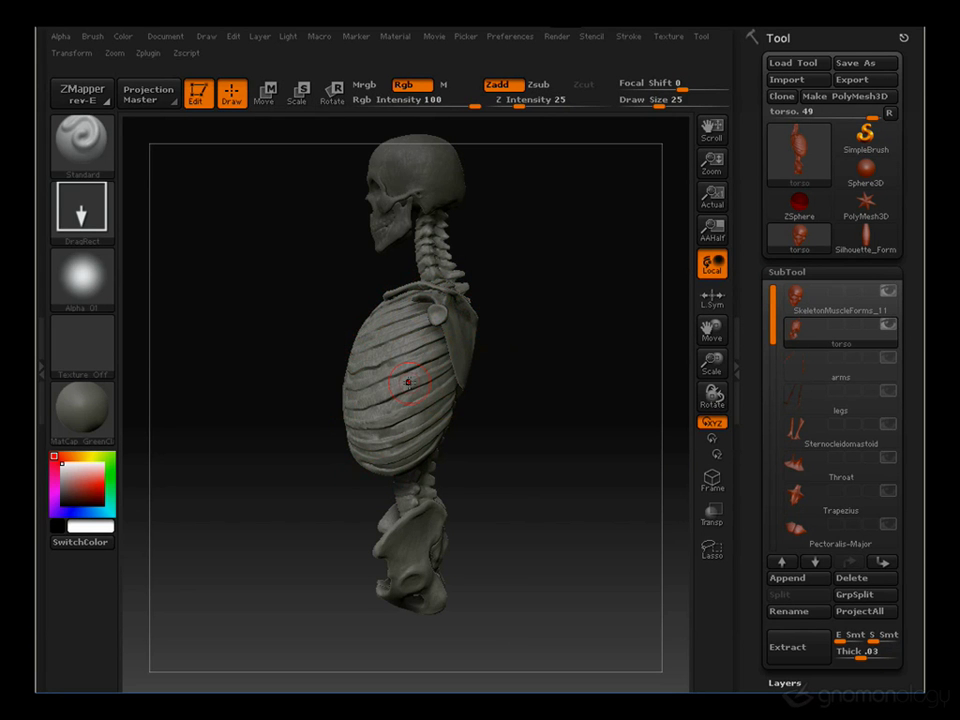
{"action": "left_click_drag", "start_coordinate": [216, 336], "coordinate": [525, 335]}
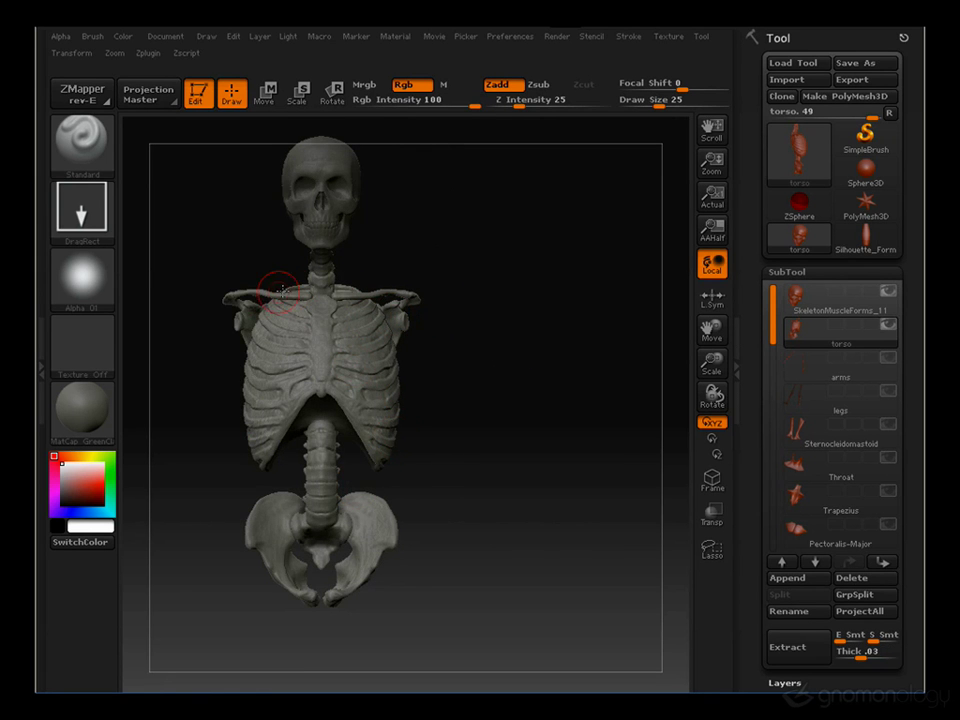
{"action": "left_click_drag", "start_coordinate": [536, 341], "coordinate": [369, 311]}
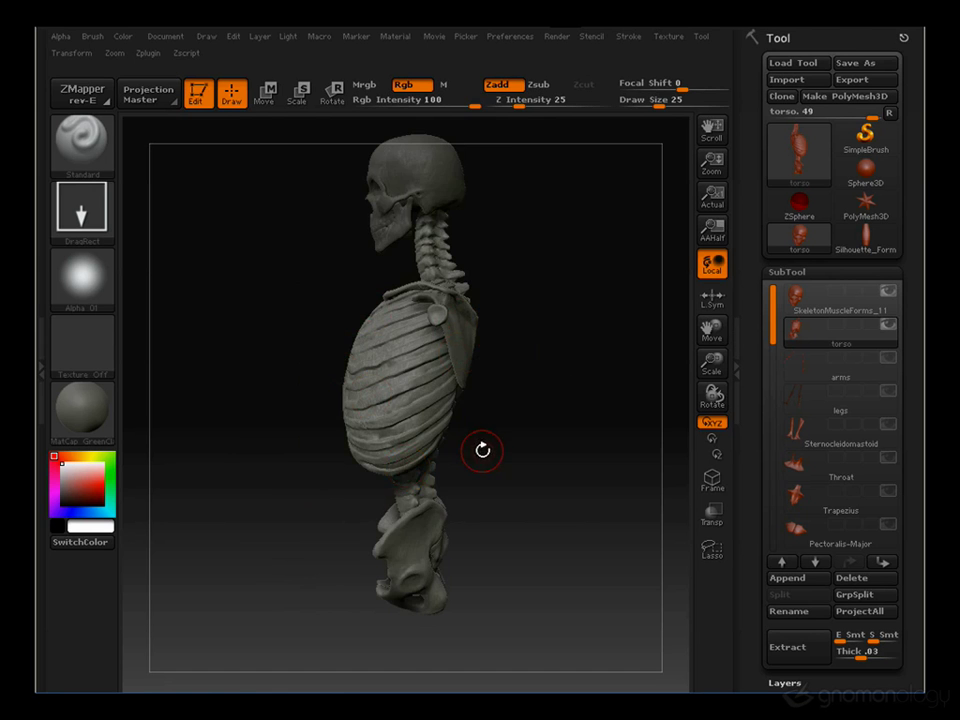
{"action": "left_click_drag", "start_coordinate": [484, 450], "coordinate": [560, 416]}
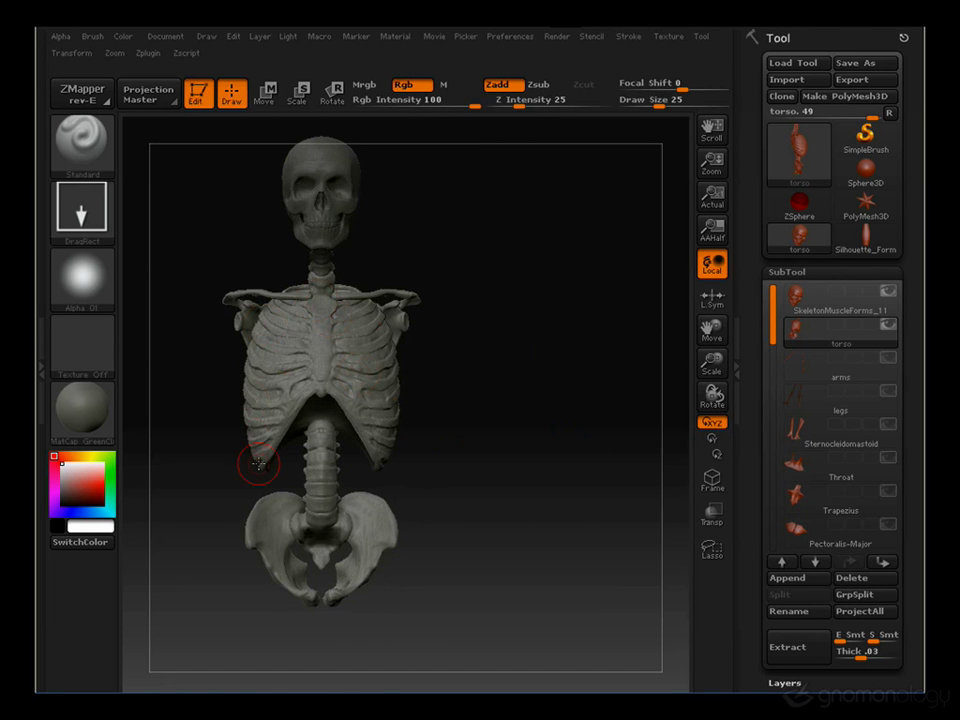
Examine the rib cage's overall volume and its lower opening from below, above, the front and the side
{"action": "mouse_move", "coordinate": [508, 282]}
{"action": "left_mouse_down"}
{"action": "mouse_move", "coordinate": [506, 309]}
{"action": "mouse_move", "coordinate": [504, 260]}
{"action": "left_mouse_up"}
{"action": "left_click_drag", "start_coordinate": [504, 260], "coordinate": [557, 538], "text": "alt"}
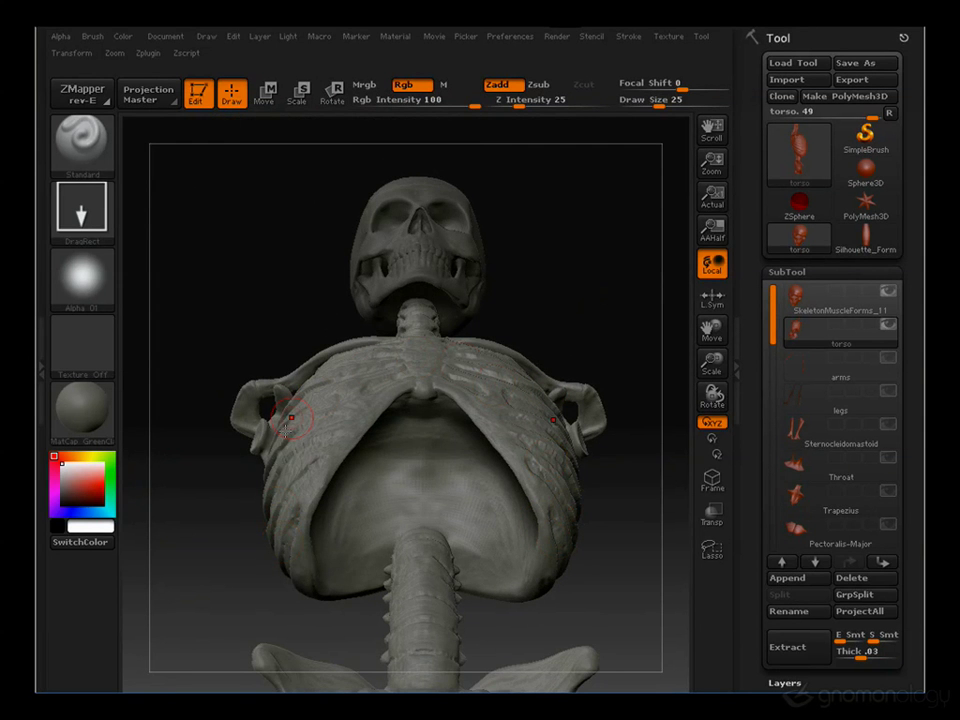
{"action": "left_click_drag", "start_coordinate": [264, 328], "coordinate": [230, 350]}
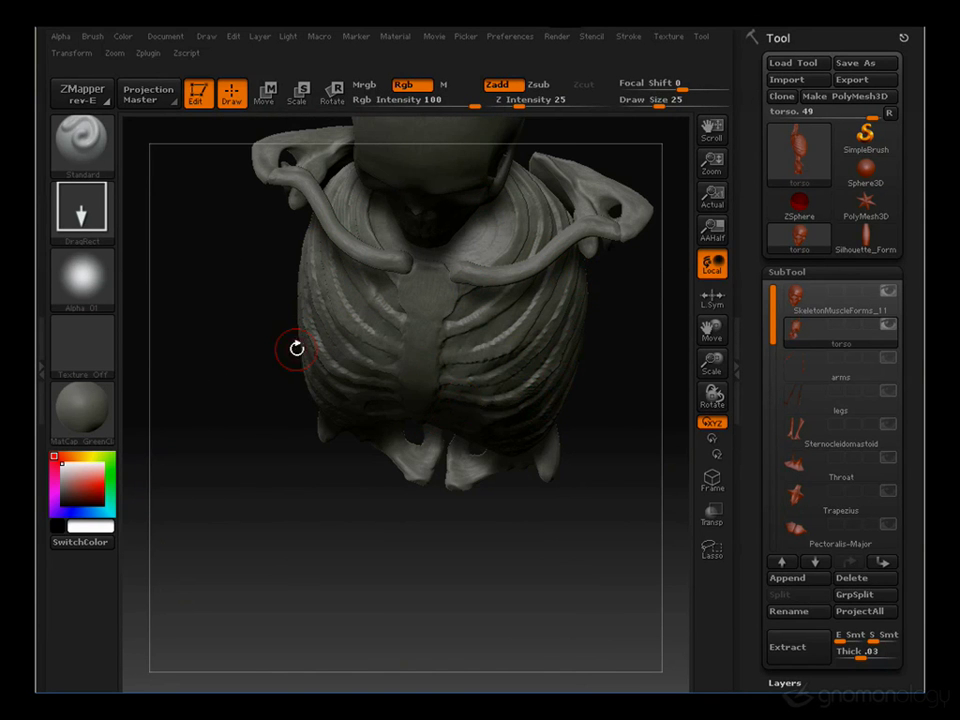
{"action": "left_click_drag", "start_coordinate": [294, 347], "coordinate": [496, 360]}
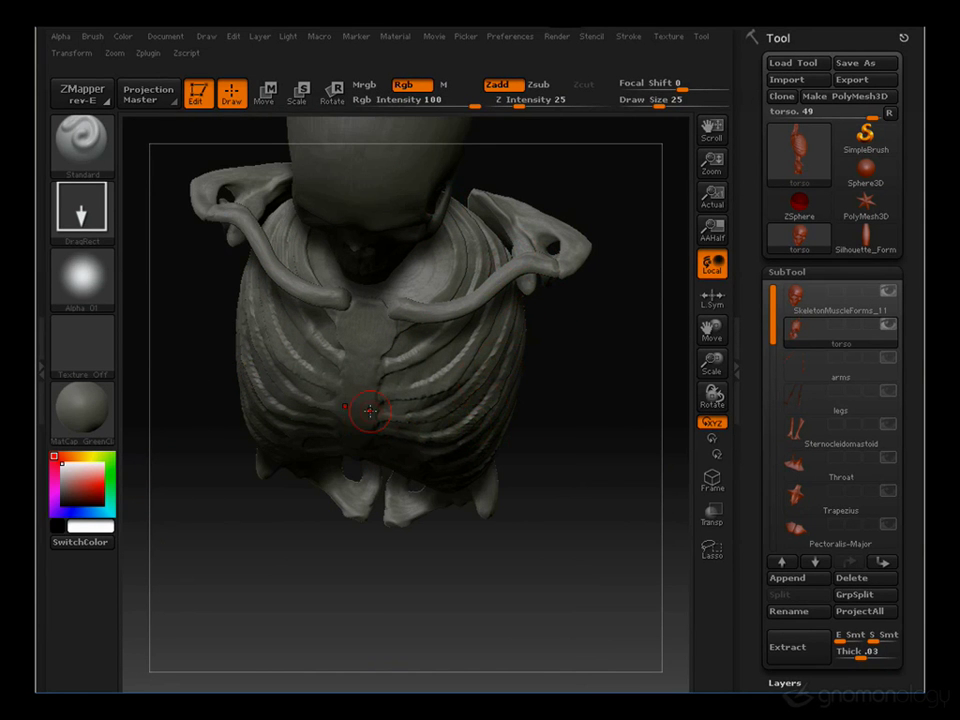
{"action": "left_click_drag", "start_coordinate": [284, 570], "coordinate": [300, 470]}
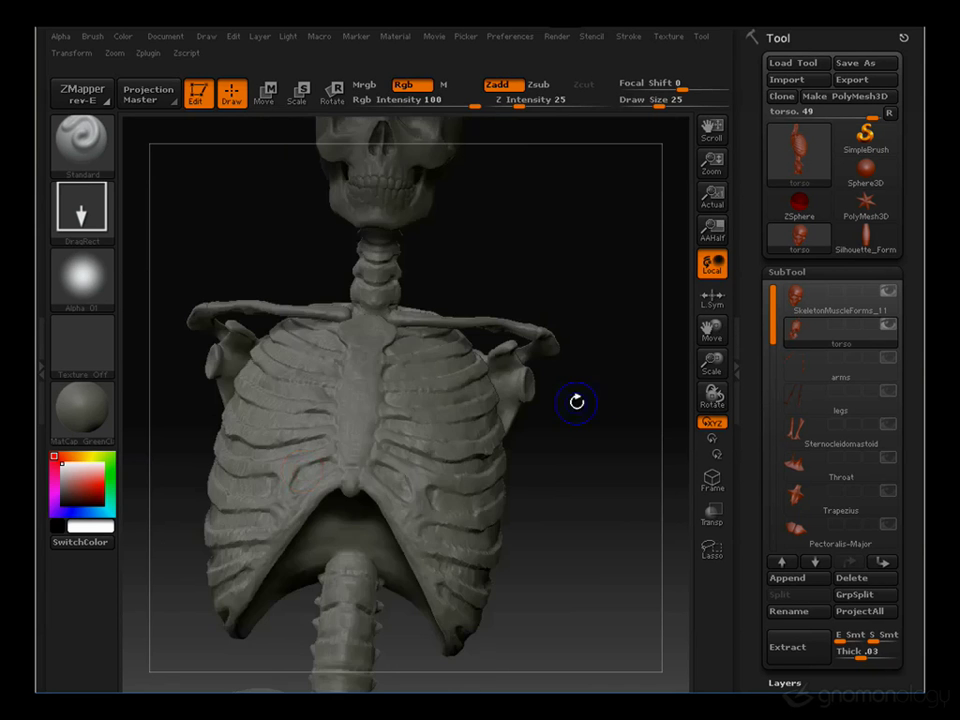
{"action": "left_click_drag", "start_coordinate": [576, 401], "coordinate": [519, 416], "text": "shift"}
{"action": "mouse_move", "coordinate": [572, 436]}
{"action": "left_mouse_down", "text": "alt"}
{"action": "mouse_move", "coordinate": [573, 407]}
{"action": "mouse_move", "coordinate": [470, 400]}
{"action": "mouse_move", "coordinate": [467, 420]}
{"action": "mouse_move", "coordinate": [450, 392]}
{"action": "mouse_move", "coordinate": [371, 360]}
{"action": "mouse_move", "coordinate": [475, 230]}
{"action": "left_mouse_up", "text": "alt"}
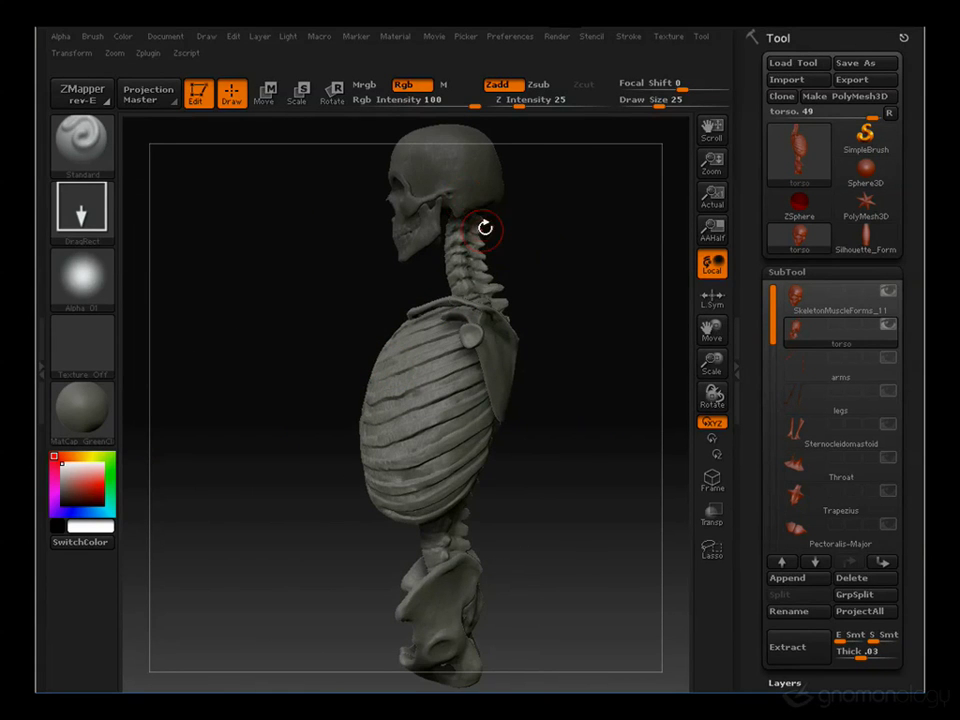
Study how the skull, neck, rib cage and pelvis tilt against each other in side and turned views
{"action": "left_click_drag", "start_coordinate": [587, 551], "coordinate": [540, 560]}
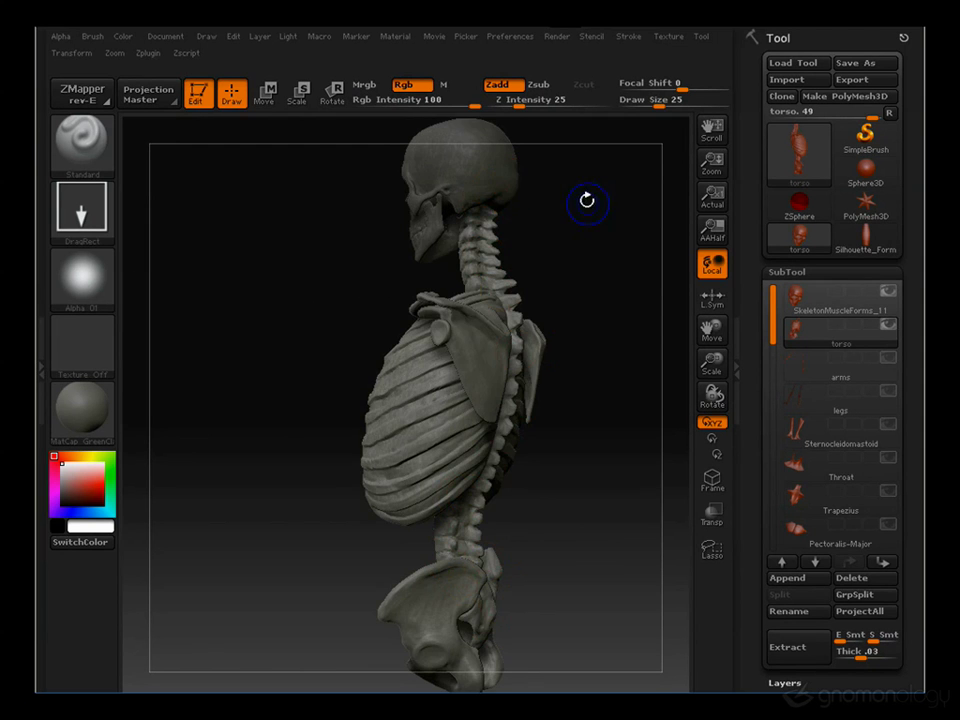
{"action": "left_click_drag", "start_coordinate": [585, 199], "coordinate": [536, 294], "text": "shift"}
{"action": "left_click_drag", "start_coordinate": [586, 260], "coordinate": [344, 273], "text": "alt"}
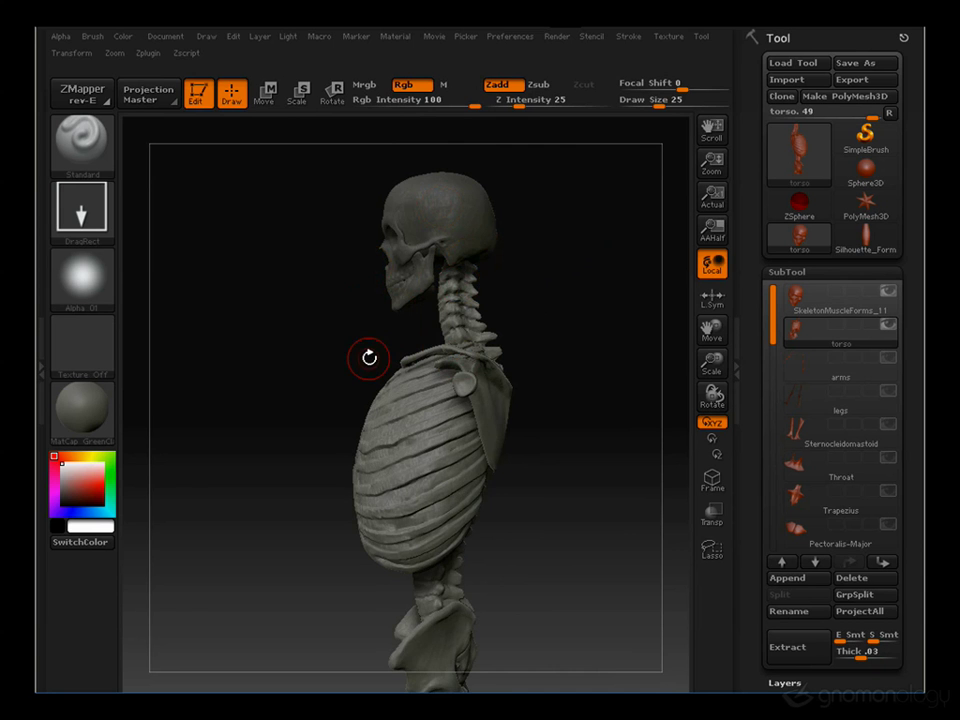
{"action": "left_click_drag", "start_coordinate": [336, 345], "coordinate": [407, 354]}
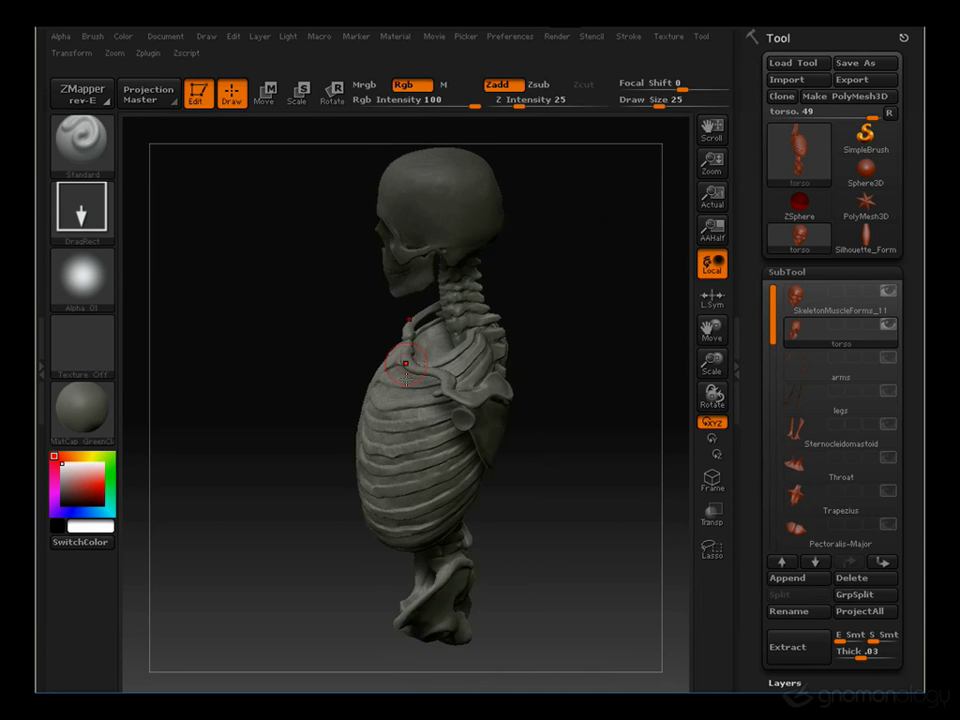
{"action": "left_click_drag", "start_coordinate": [315, 382], "coordinate": [313, 349]}
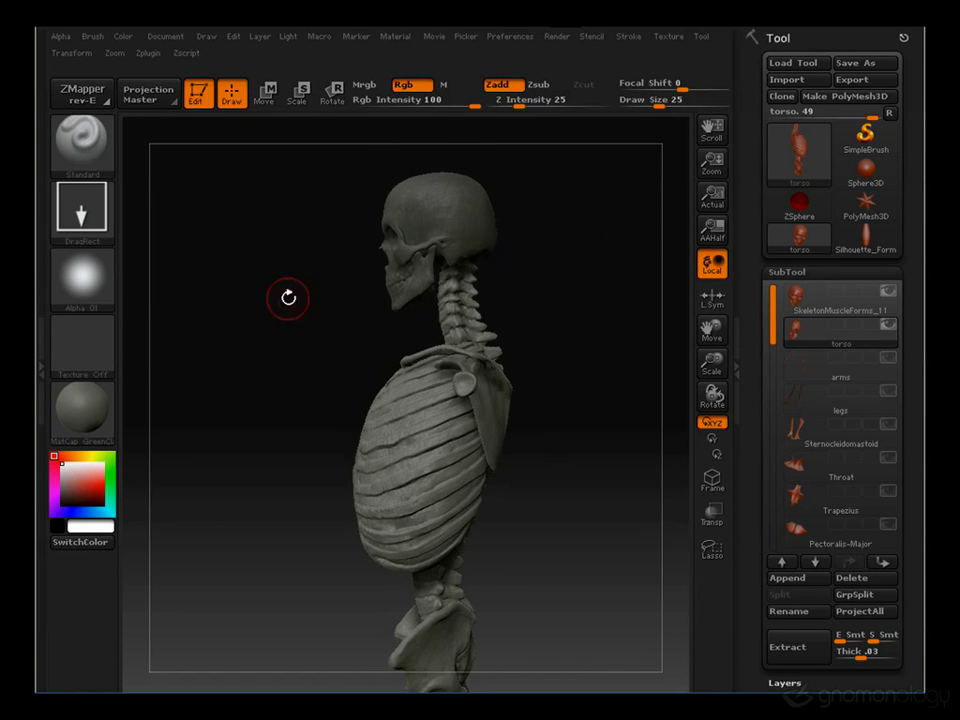
{"action": "left_click_drag", "start_coordinate": [287, 296], "coordinate": [449, 287]}
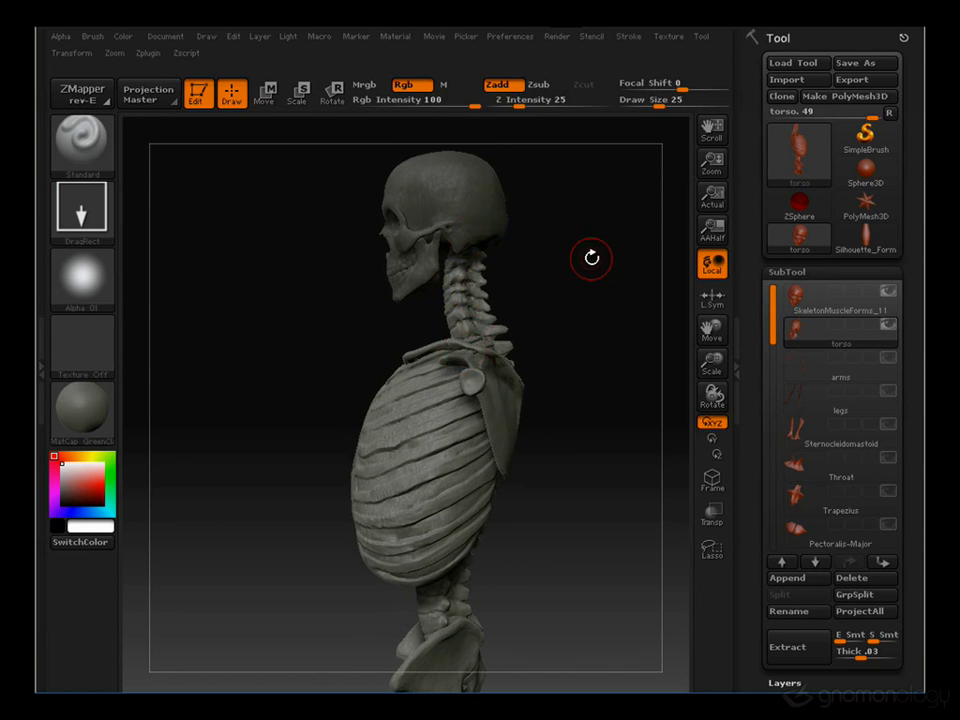
{"action": "left_click_drag", "start_coordinate": [574, 281], "coordinate": [333, 345]}
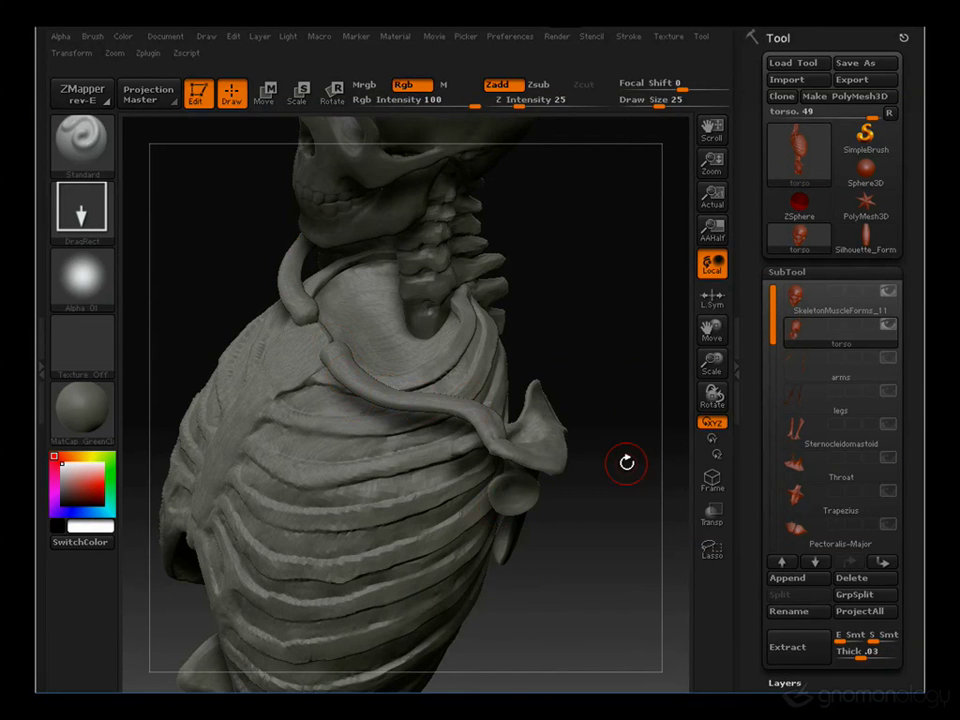
Examine the clavicles' curve from sternum to shoulder from above, the front and three-quarter angles
{"action": "mouse_move", "coordinate": [624, 461]}
{"action": "left_mouse_down"}
{"action": "mouse_move", "coordinate": [624, 519]}
{"action": "mouse_move", "coordinate": [592, 515]}
{"action": "left_mouse_up"}
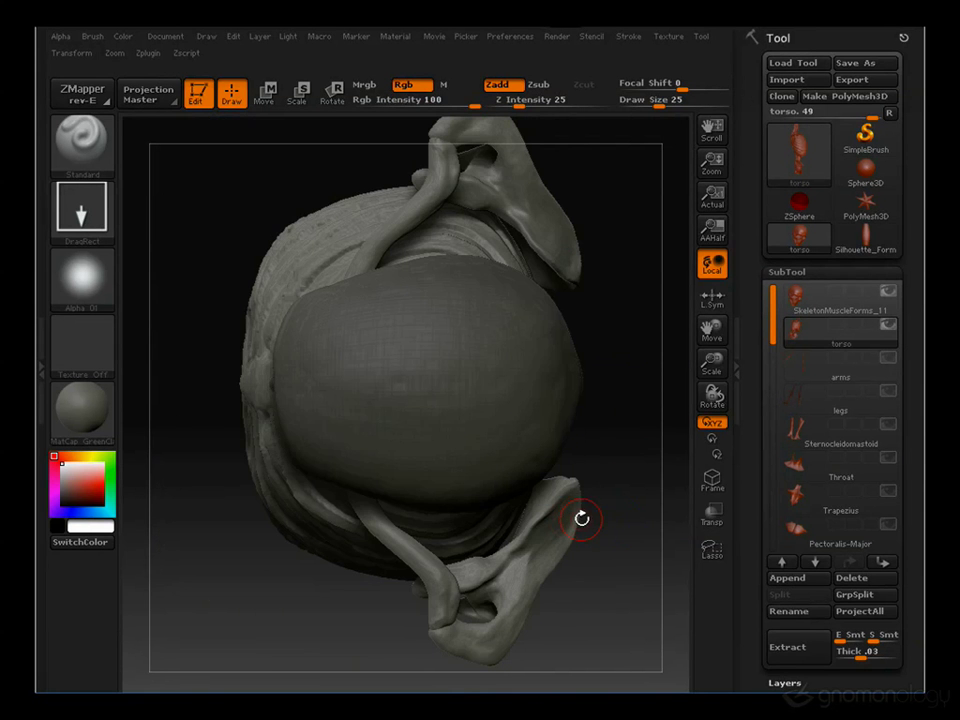
{"action": "mouse_move", "coordinate": [243, 560]}
{"action": "left_mouse_down"}
{"action": "mouse_move", "coordinate": [227, 561]}
{"action": "mouse_move", "coordinate": [225, 536]}
{"action": "mouse_move", "coordinate": [317, 397]}
{"action": "left_mouse_up"}
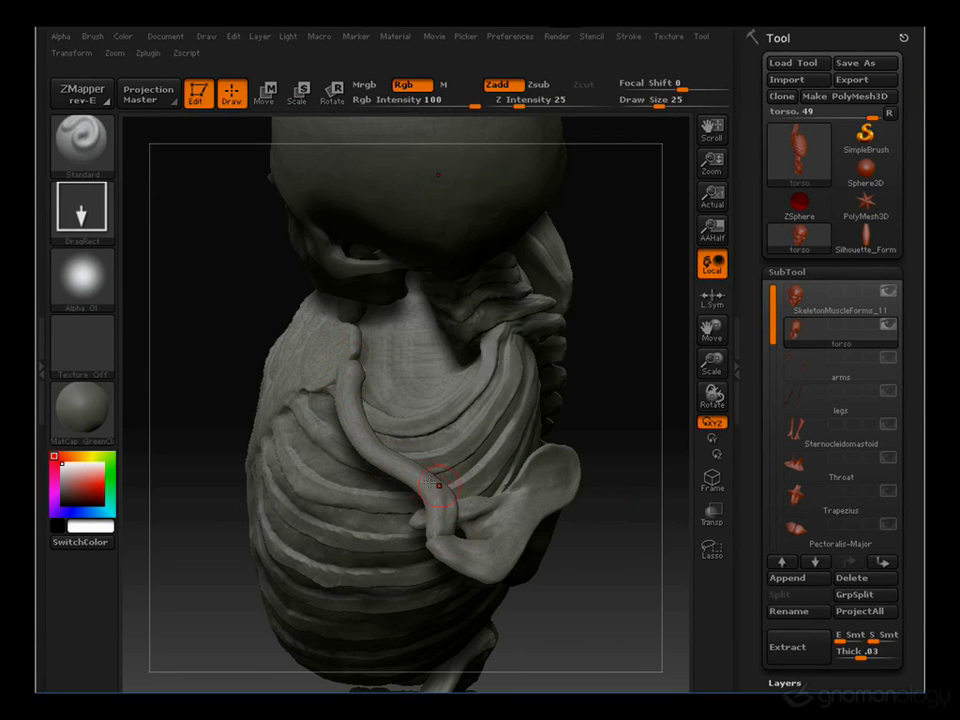
{"action": "left_click_drag", "start_coordinate": [598, 592], "coordinate": [367, 468]}
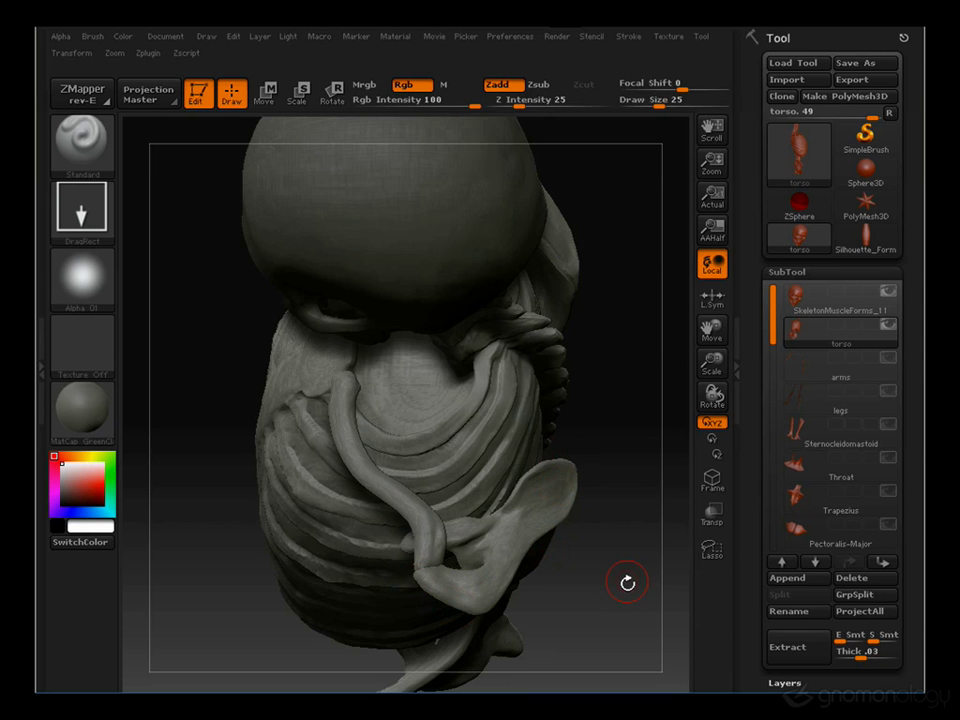
{"action": "mouse_move", "coordinate": [210, 521]}
{"action": "left_mouse_down"}
{"action": "mouse_move", "coordinate": [210, 431]}
{"action": "mouse_move", "coordinate": [361, 287]}
{"action": "mouse_move", "coordinate": [508, 257]}
{"action": "left_mouse_up"}
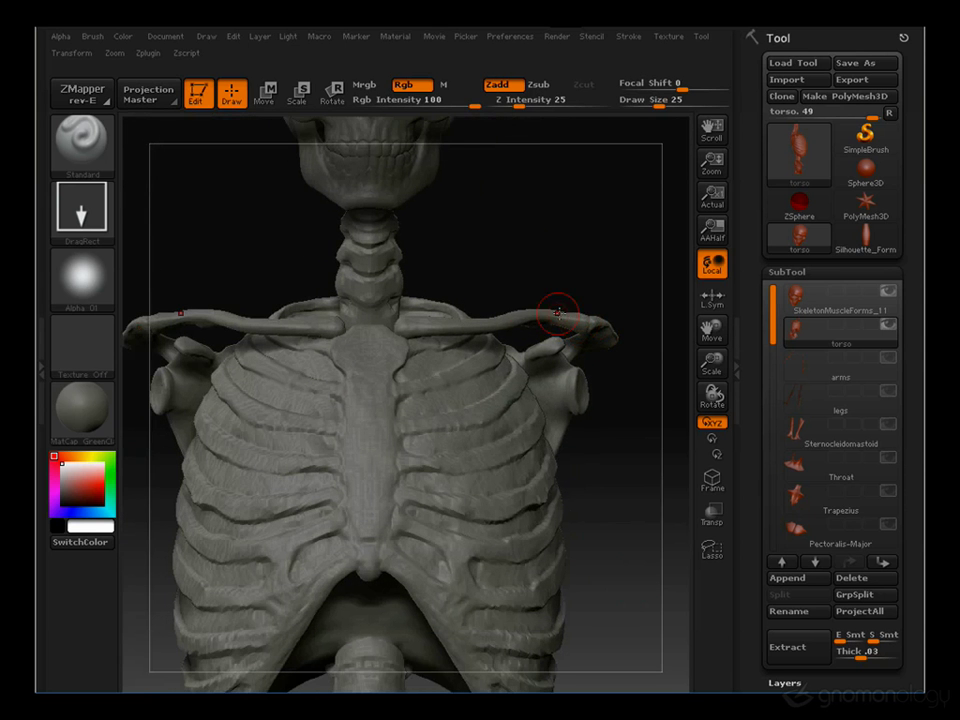
{"action": "mouse_move", "coordinate": [518, 319]}
{"action": "left_mouse_down"}
{"action": "mouse_move", "coordinate": [523, 334]}
{"action": "mouse_move", "coordinate": [506, 309]}
{"action": "mouse_move", "coordinate": [536, 313]}
{"action": "mouse_move", "coordinate": [488, 334]}
{"action": "left_mouse_up"}
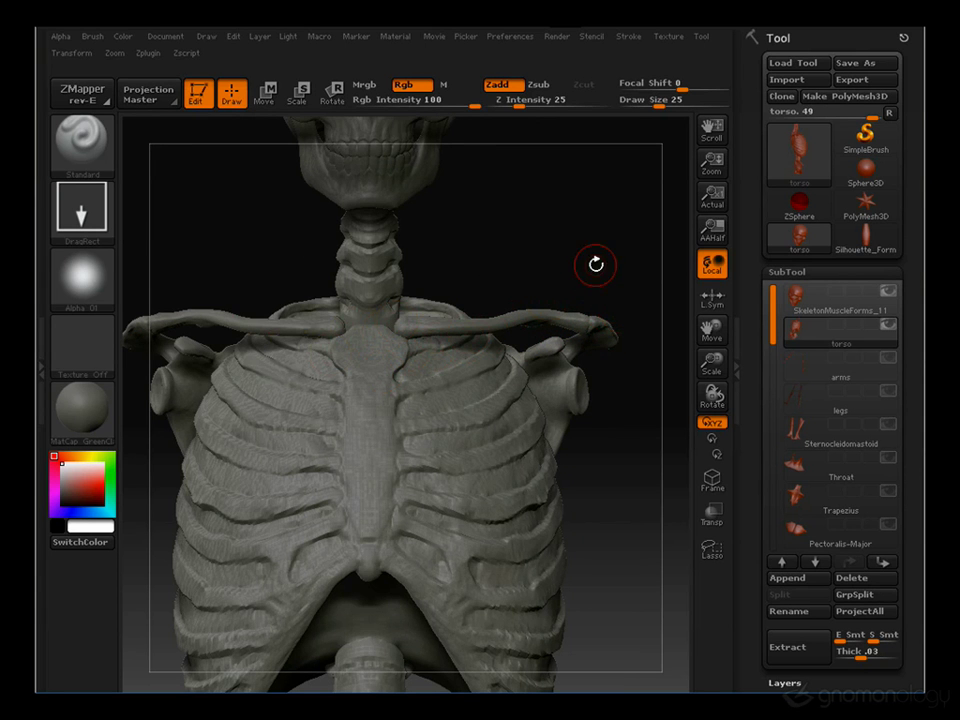
{"action": "mouse_move", "coordinate": [583, 264]}
{"action": "left_mouse_down", "text": "alt"}
{"action": "mouse_move", "coordinate": [604, 216]}
{"action": "mouse_move", "coordinate": [594, 167]}
{"action": "mouse_move", "coordinate": [501, 309]}
{"action": "mouse_move", "coordinate": [510, 231]}
{"action": "mouse_move", "coordinate": [366, 259]}
{"action": "left_mouse_up", "text": "alt"}
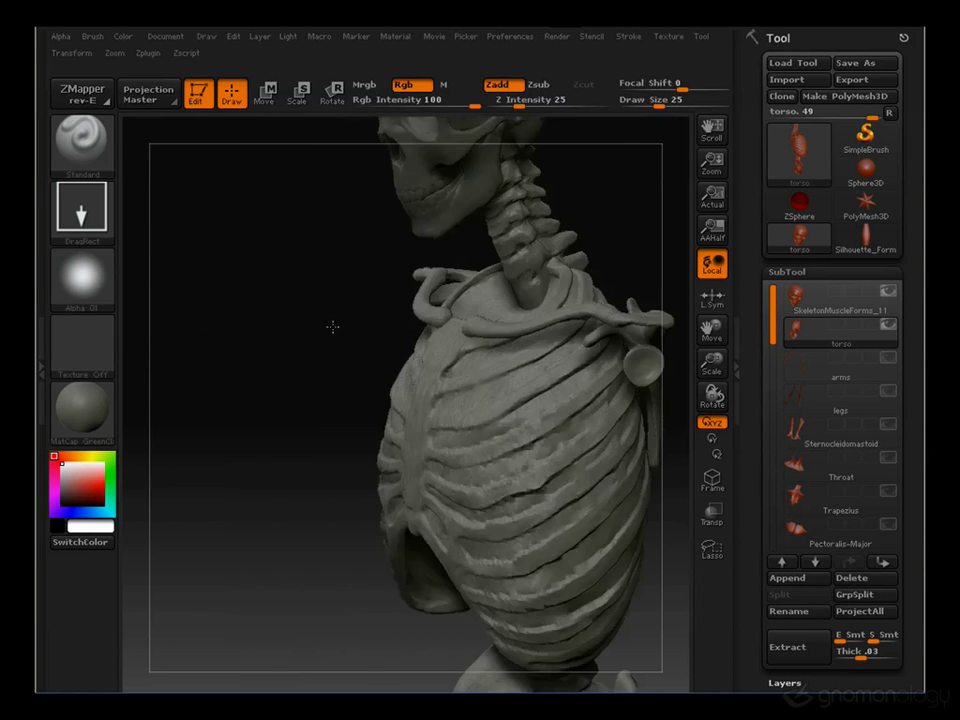
{"action": "left_click_drag", "start_coordinate": [332, 328], "coordinate": [300, 302]}
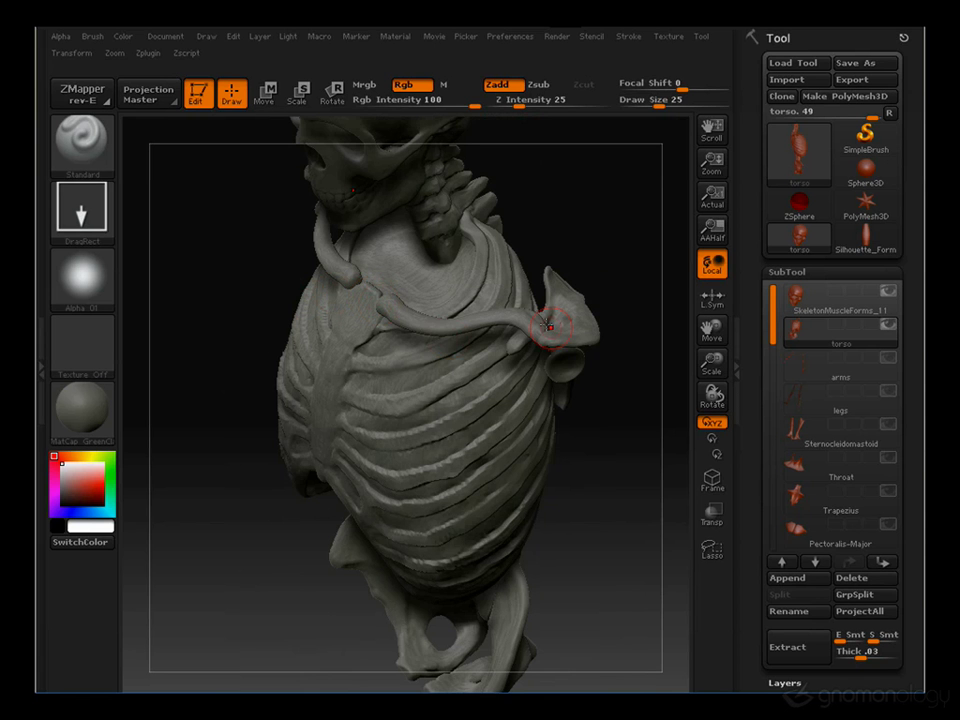
{"action": "mouse_move", "coordinate": [613, 409]}
{"action": "left_mouse_down"}
{"action": "mouse_move", "coordinate": [574, 444]}
{"action": "mouse_move", "coordinate": [611, 321]}
{"action": "mouse_move", "coordinate": [575, 189]}
{"action": "mouse_move", "coordinate": [602, 300]}
{"action": "mouse_move", "coordinate": [452, 298]}
{"action": "mouse_move", "coordinate": [514, 279]}
{"action": "mouse_move", "coordinate": [579, 226]}
{"action": "mouse_move", "coordinate": [514, 268]}
{"action": "left_mouse_up"}
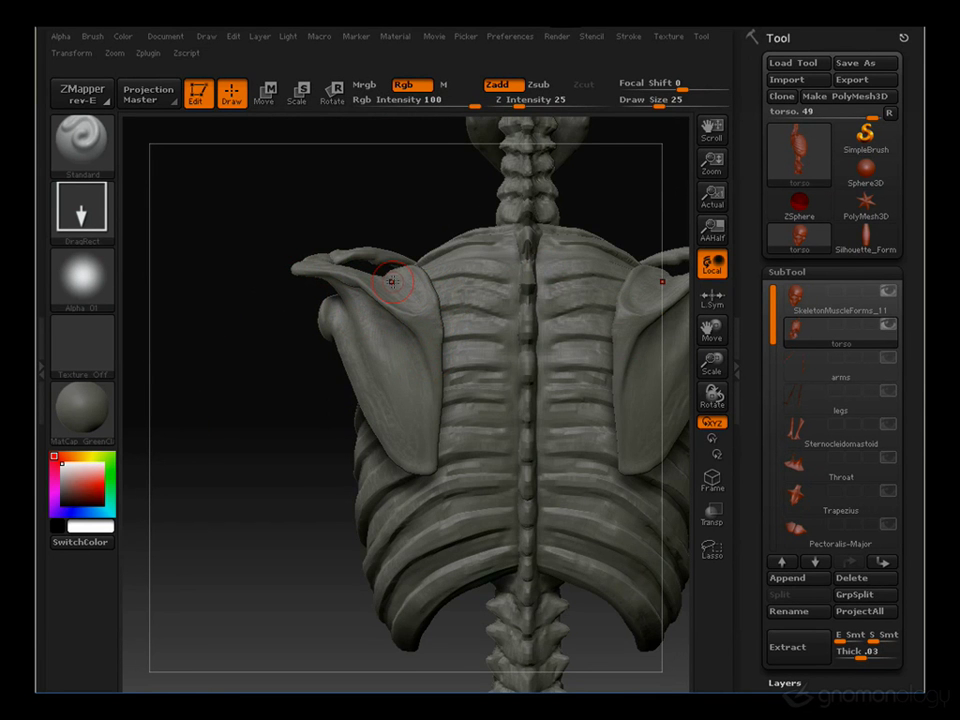
Examine how the outer end of the clavicle meets the scapula at the shoulder, from the front and from above
{"action": "mouse_move", "coordinate": [221, 407]}
{"action": "left_mouse_down"}
{"action": "mouse_move", "coordinate": [274, 403]}
{"action": "mouse_move", "coordinate": [493, 302]}
{"action": "mouse_move", "coordinate": [204, 366]}
{"action": "mouse_move", "coordinate": [463, 296]}
{"action": "mouse_move", "coordinate": [475, 280]}
{"action": "left_mouse_up"}
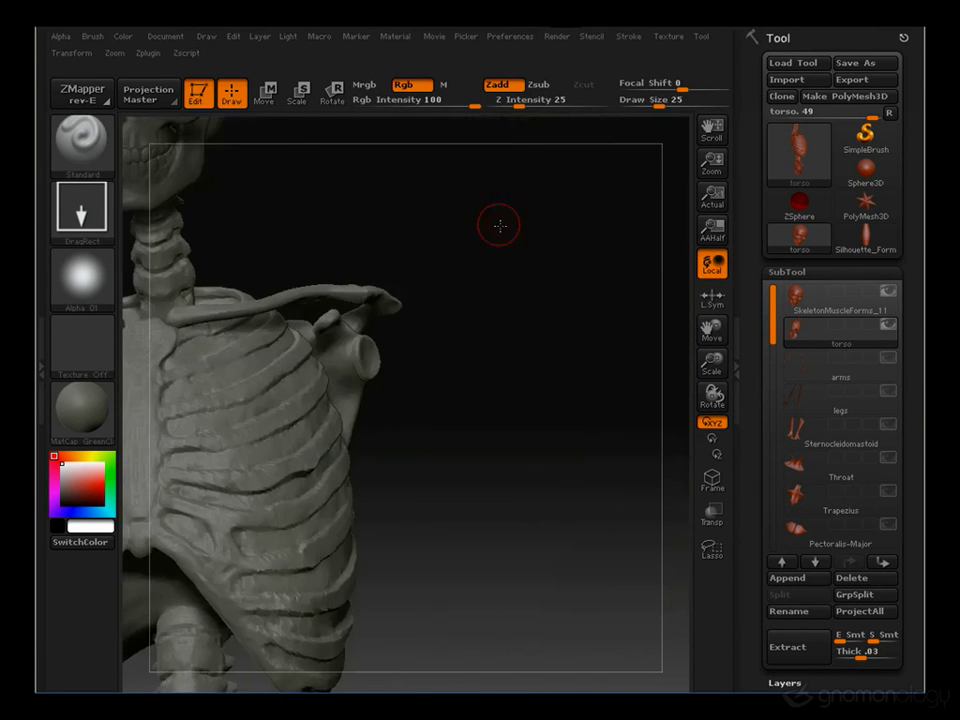
{"action": "left_click_drag", "start_coordinate": [500, 226], "coordinate": [411, 267]}
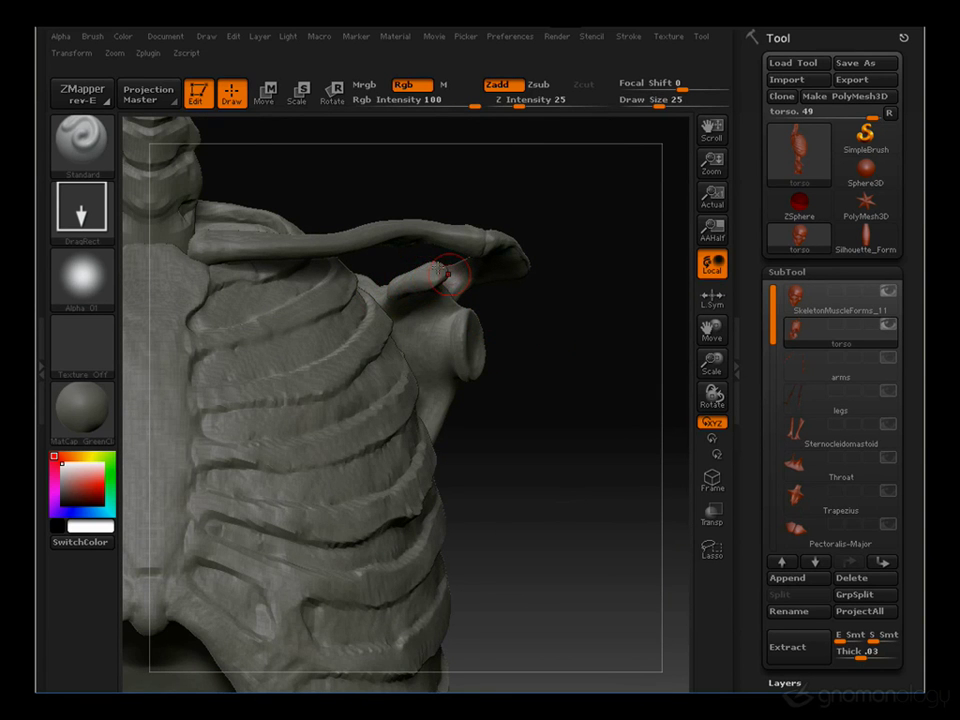
{"action": "left_click_drag", "start_coordinate": [598, 342], "coordinate": [570, 290], "text": "alt"}
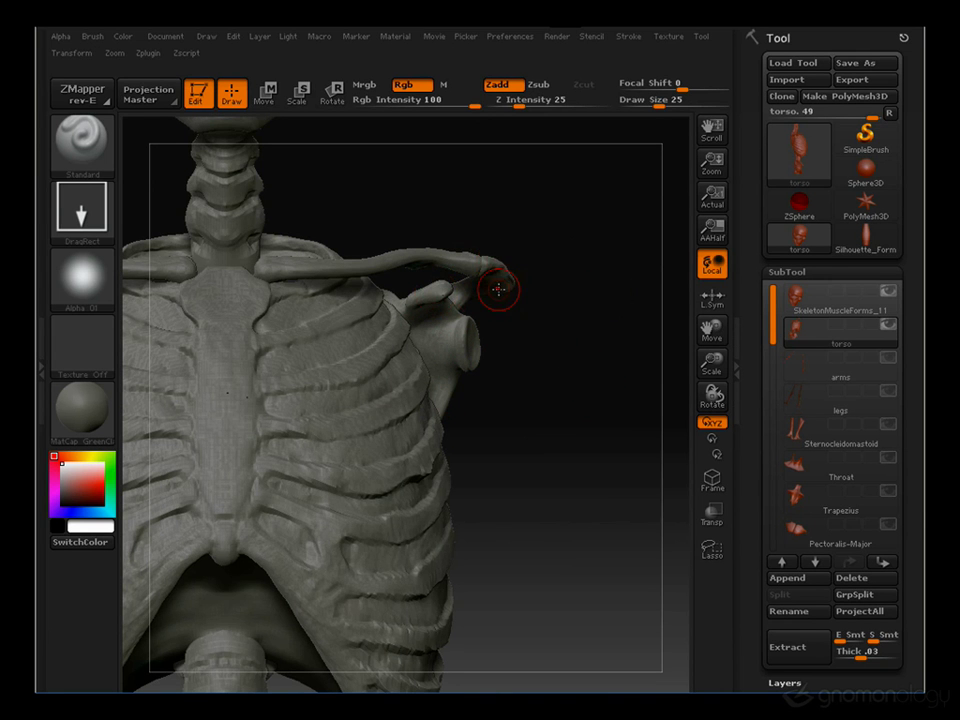
{"action": "mouse_move", "coordinate": [491, 260]}
{"action": "left_mouse_down"}
{"action": "mouse_move", "coordinate": [536, 274]}
{"action": "mouse_move", "coordinate": [472, 258]}
{"action": "left_mouse_up"}
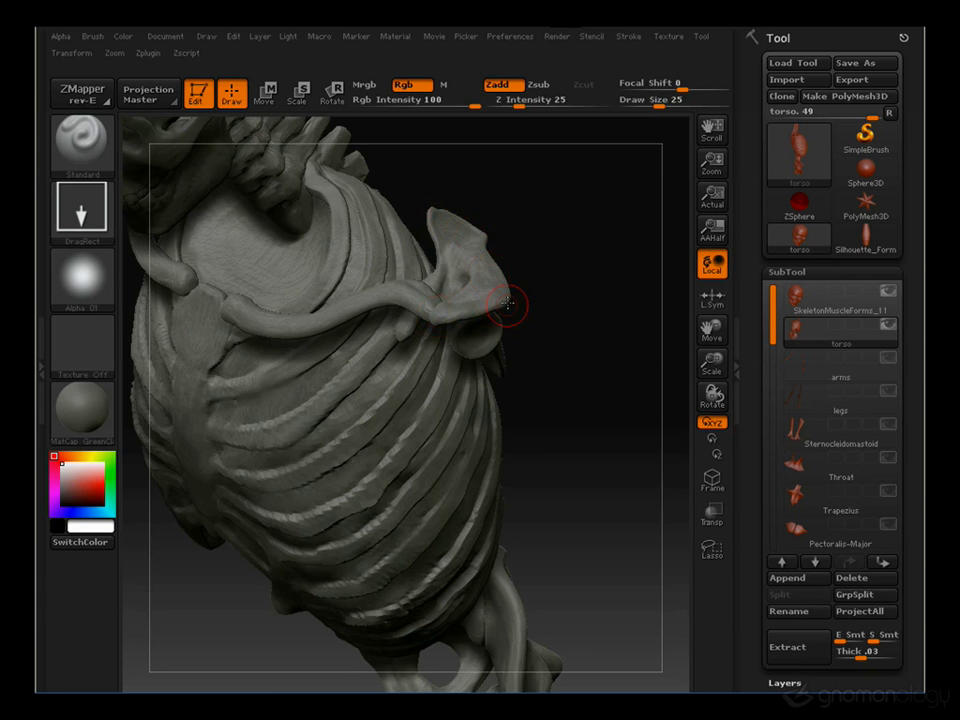
{"action": "left_click_drag", "start_coordinate": [553, 279], "coordinate": [490, 290]}
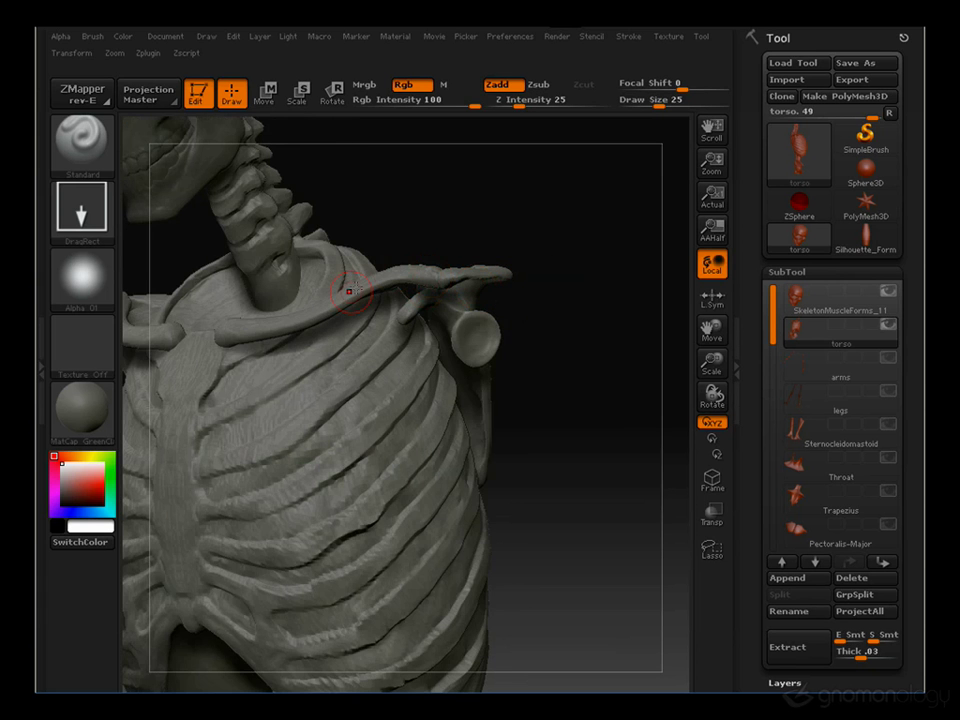
{"action": "left_click_drag", "start_coordinate": [621, 263], "coordinate": [463, 312]}
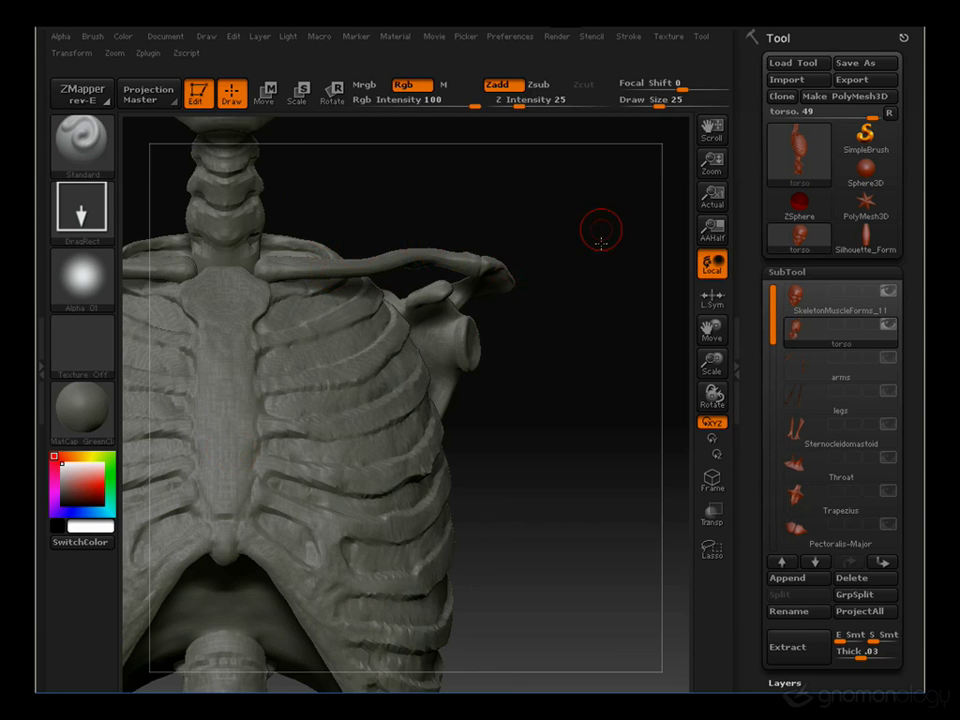
{"action": "left_click_drag", "start_coordinate": [600, 225], "coordinate": [509, 407]}
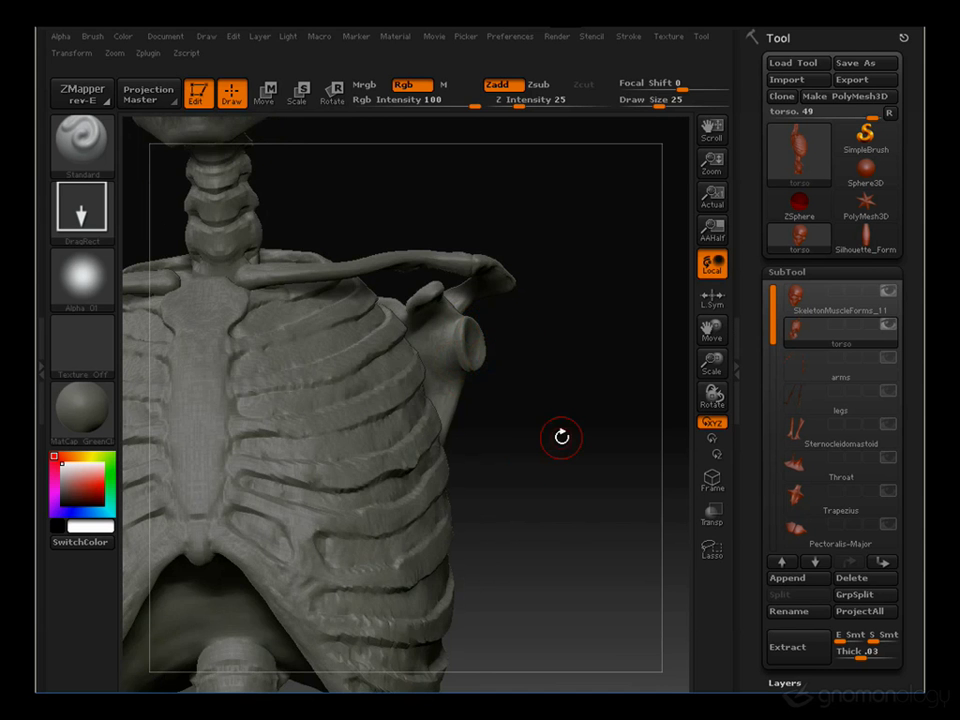
Examine the scapula's shape, spine and inner edge from the back, and its placement on the rib cage in side view
{"action": "left_click_drag", "start_coordinate": [635, 386], "coordinate": [339, 278]}
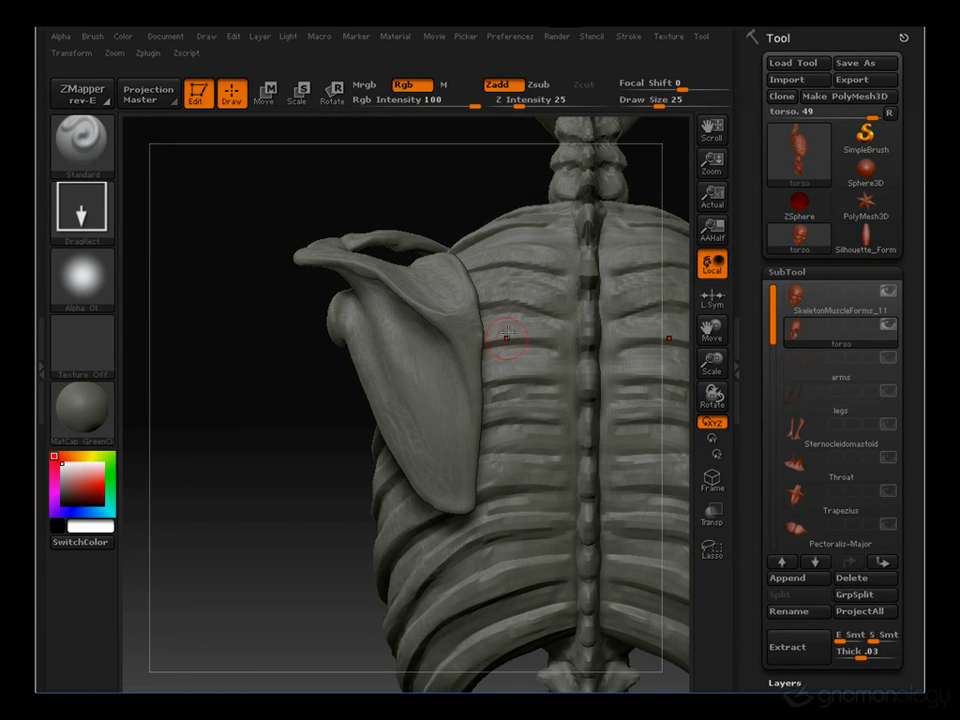
{"action": "left_click_drag", "start_coordinate": [292, 300], "coordinate": [400, 355]}
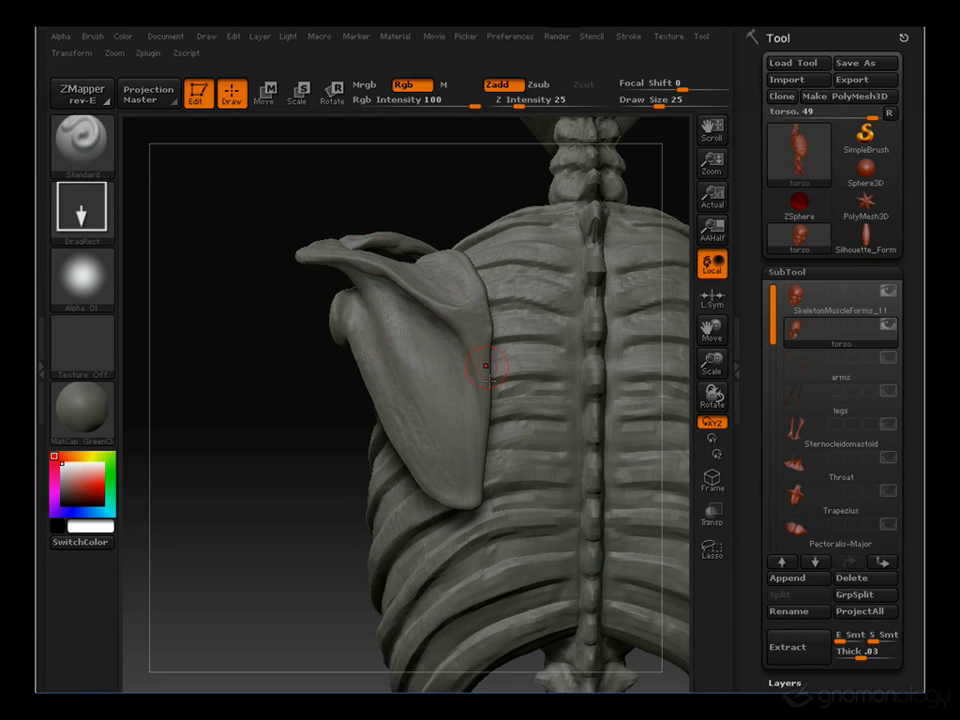
{"action": "left_click_drag", "start_coordinate": [264, 446], "coordinate": [322, 387]}
{"action": "mouse_move", "coordinate": [238, 405]}
{"action": "left_mouse_down"}
{"action": "mouse_move", "coordinate": [243, 419]}
{"action": "mouse_move", "coordinate": [438, 249]}
{"action": "left_mouse_up"}
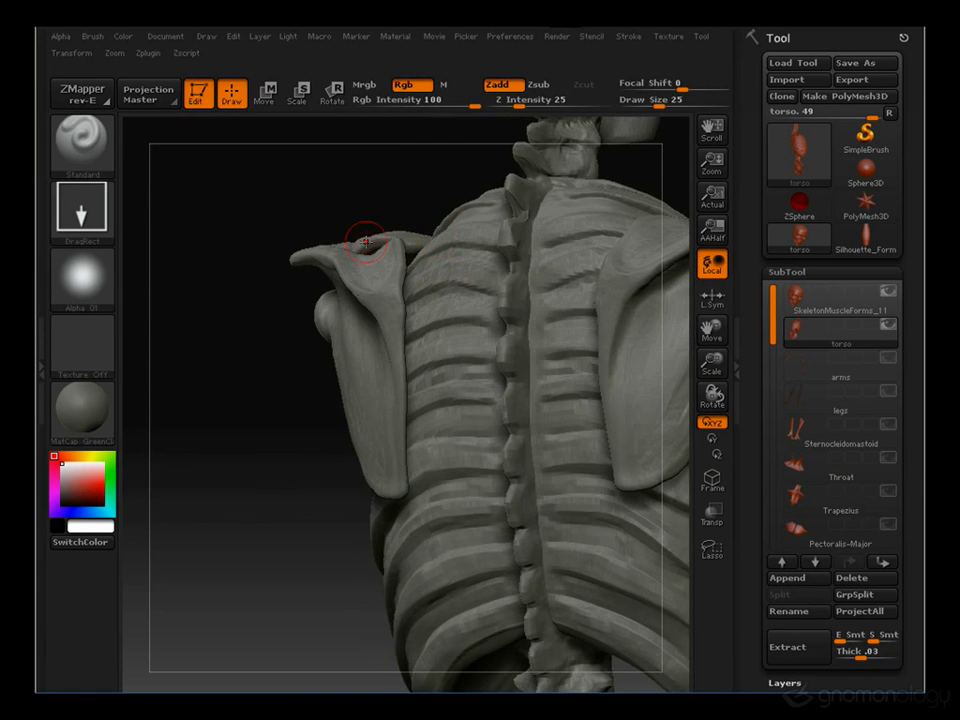
{"action": "left_click_drag", "start_coordinate": [253, 435], "coordinate": [327, 310]}
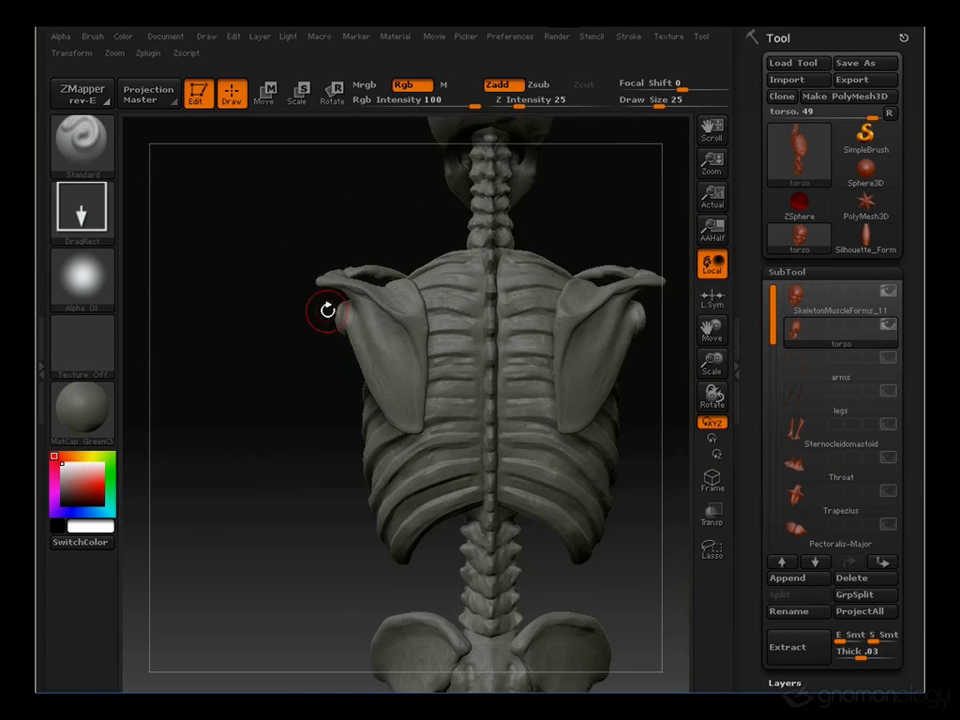
{"action": "left_click_drag", "start_coordinate": [244, 418], "coordinate": [385, 342]}
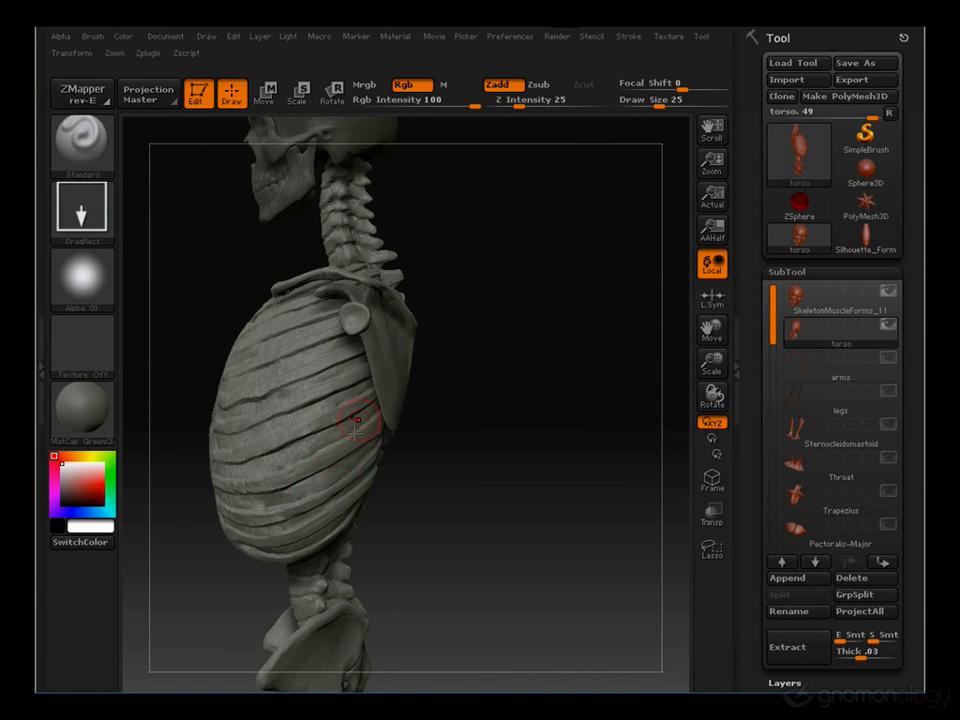
{"action": "left_click_drag", "start_coordinate": [454, 249], "coordinate": [564, 279]}
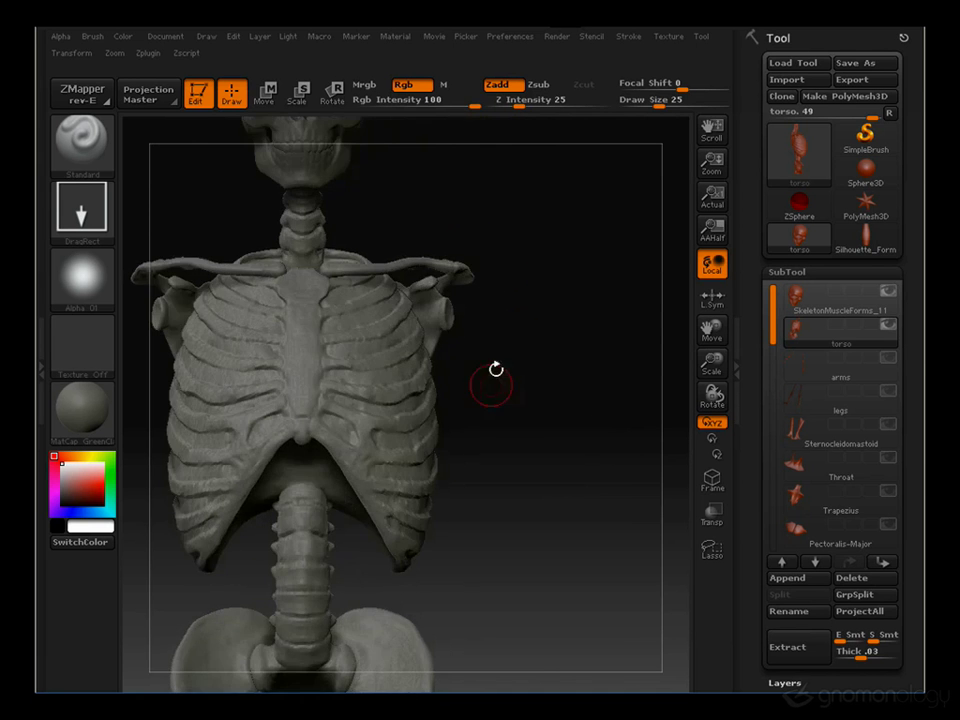
Switch to the Move brush at draw size 39 for pointing out landmarks on the pelvis
{"action": "left_click_drag", "start_coordinate": [496, 370], "coordinate": [522, 364], "text": "alt"}
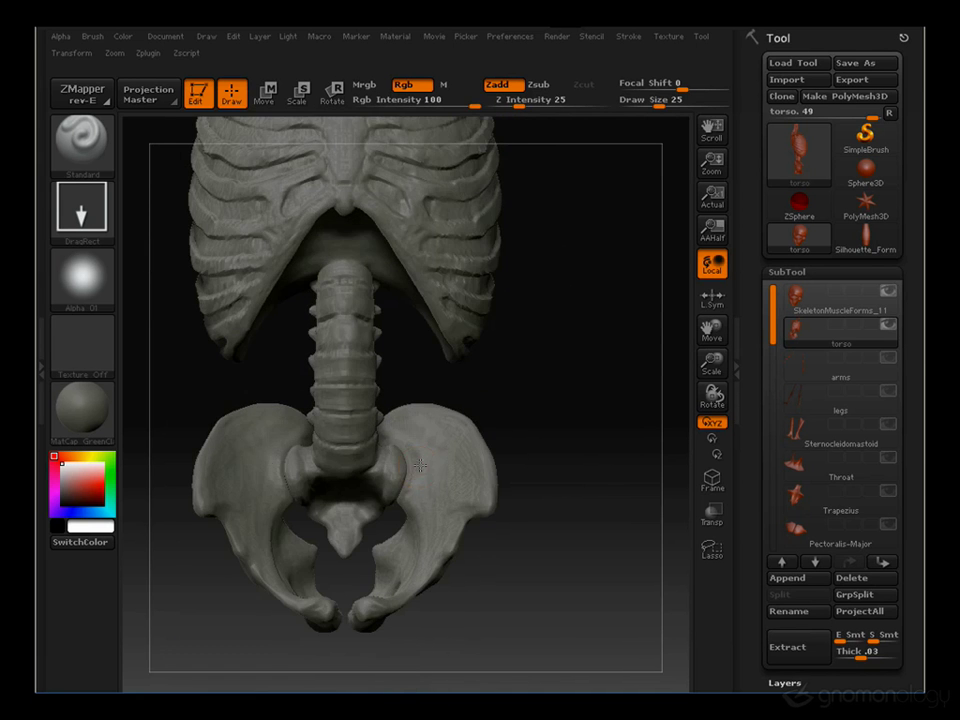
{"action": "mouse_move", "coordinate": [560, 410]}
{"action": "left_mouse_down", "text": "alt"}
{"action": "mouse_move", "coordinate": [647, 272]}
{"action": "mouse_move", "coordinate": [641, 298]}
{"action": "mouse_move", "coordinate": [575, 300]}
{"action": "mouse_move", "coordinate": [606, 345]}
{"action": "left_mouse_up", "text": "alt"}
{"action": "key", "text": "s"}
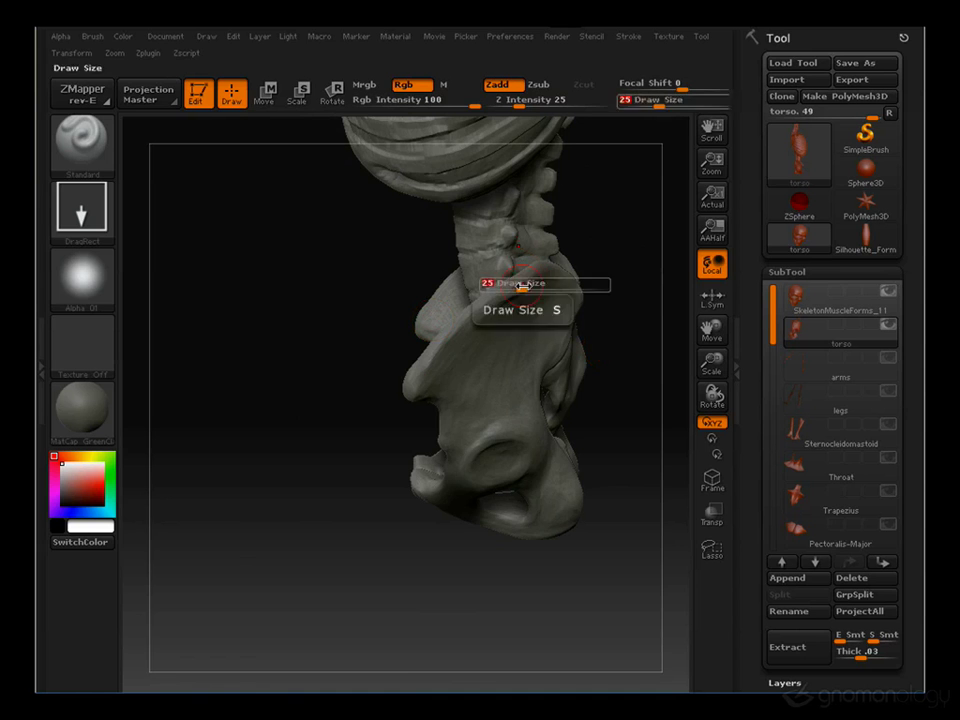
{"action": "left_click_drag", "start_coordinate": [522, 286], "coordinate": [531, 286]}
{"action": "key", "text": "2"}
Examine the iliac crest's curve around the pelvis in turned and side views
{"action": "left_click_drag", "start_coordinate": [405, 292], "coordinate": [348, 318]}
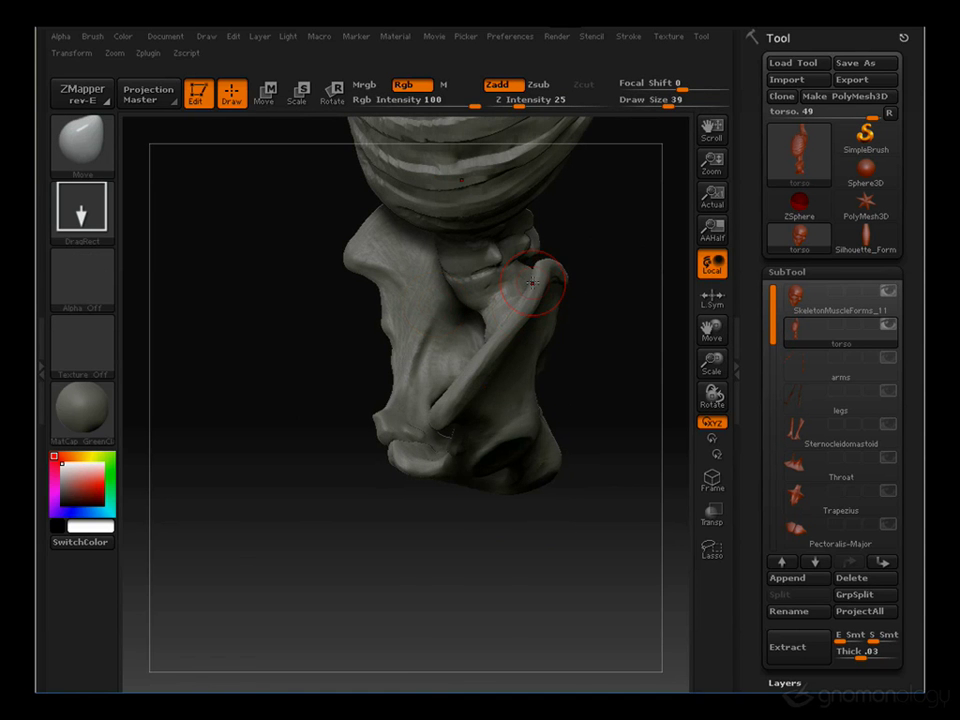
{"action": "left_click_drag", "start_coordinate": [527, 302], "coordinate": [548, 267]}
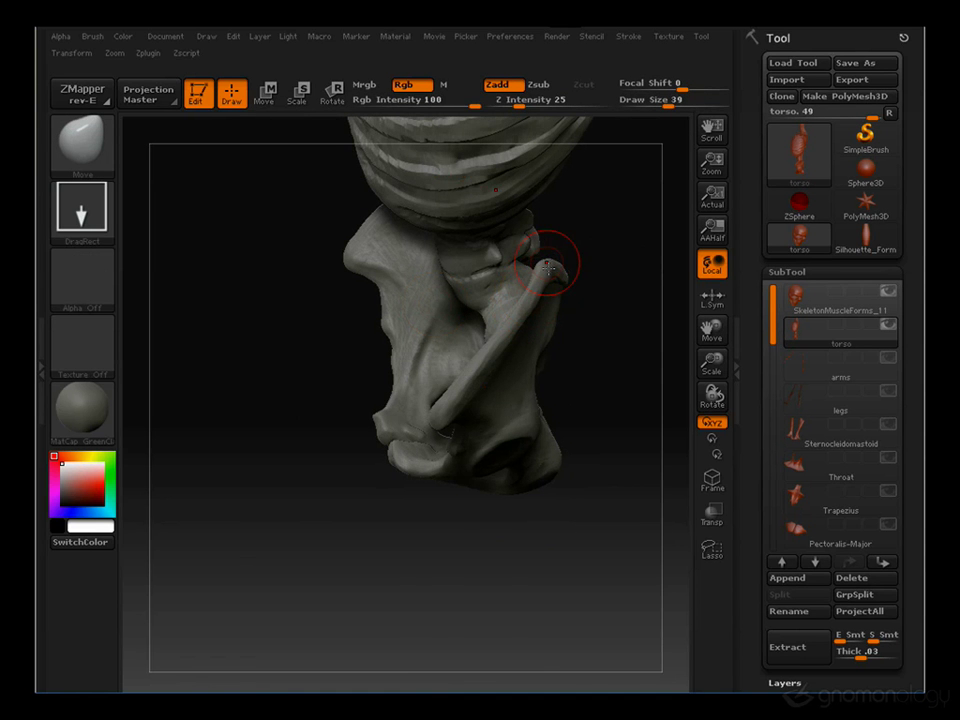
{"action": "left_click_drag", "start_coordinate": [583, 388], "coordinate": [540, 259]}
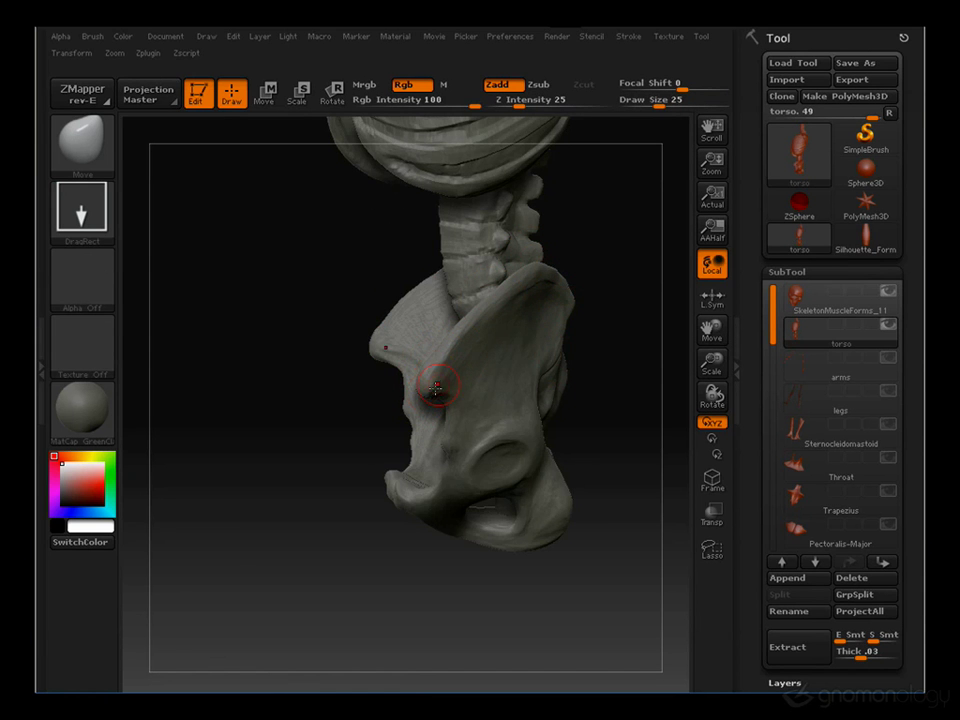
Examine the front ends of the iliac crest from the front, three-quarter and side views, with draw size 34
{"action": "mouse_move", "coordinate": [284, 398]}
{"action": "left_mouse_down"}
{"action": "mouse_move", "coordinate": [553, 399]}
{"action": "mouse_move", "coordinate": [621, 456]}
{"action": "mouse_move", "coordinate": [519, 373]}
{"action": "left_mouse_up"}
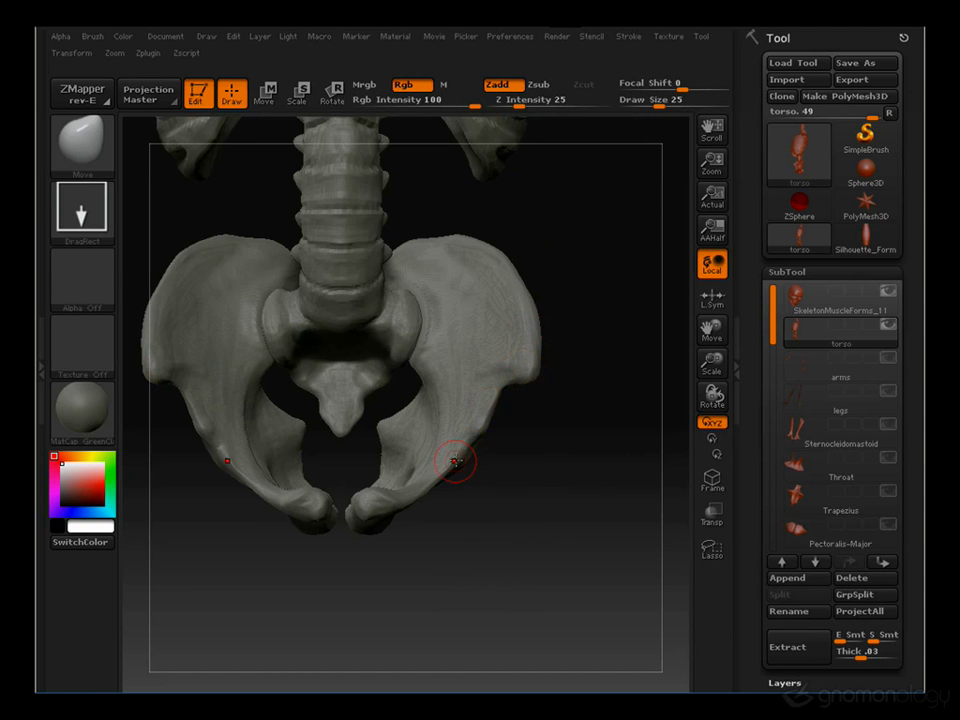
{"action": "mouse_move", "coordinate": [500, 468]}
{"action": "left_mouse_down"}
{"action": "mouse_move", "coordinate": [538, 476]}
{"action": "mouse_move", "coordinate": [404, 354]}
{"action": "mouse_move", "coordinate": [441, 328]}
{"action": "mouse_move", "coordinate": [435, 366]}
{"action": "left_mouse_up"}
{"action": "key", "text": "s"}
{"action": "key", "text": "s"}
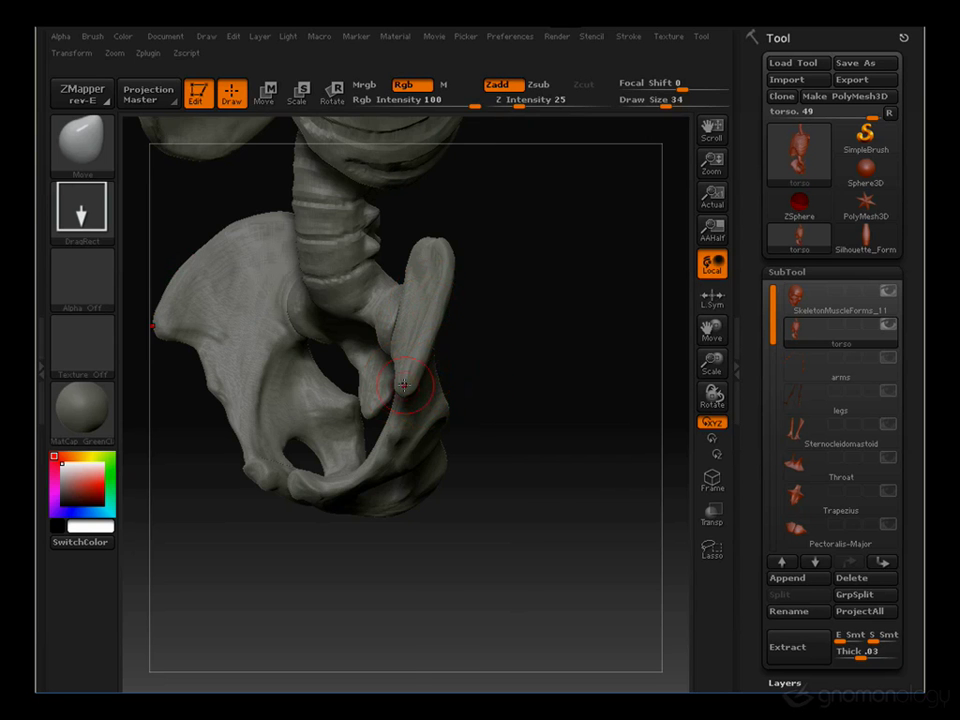
{"action": "mouse_move", "coordinate": [630, 372]}
{"action": "left_mouse_down"}
{"action": "mouse_move", "coordinate": [542, 375]}
{"action": "mouse_move", "coordinate": [558, 380]}
{"action": "left_mouse_up"}
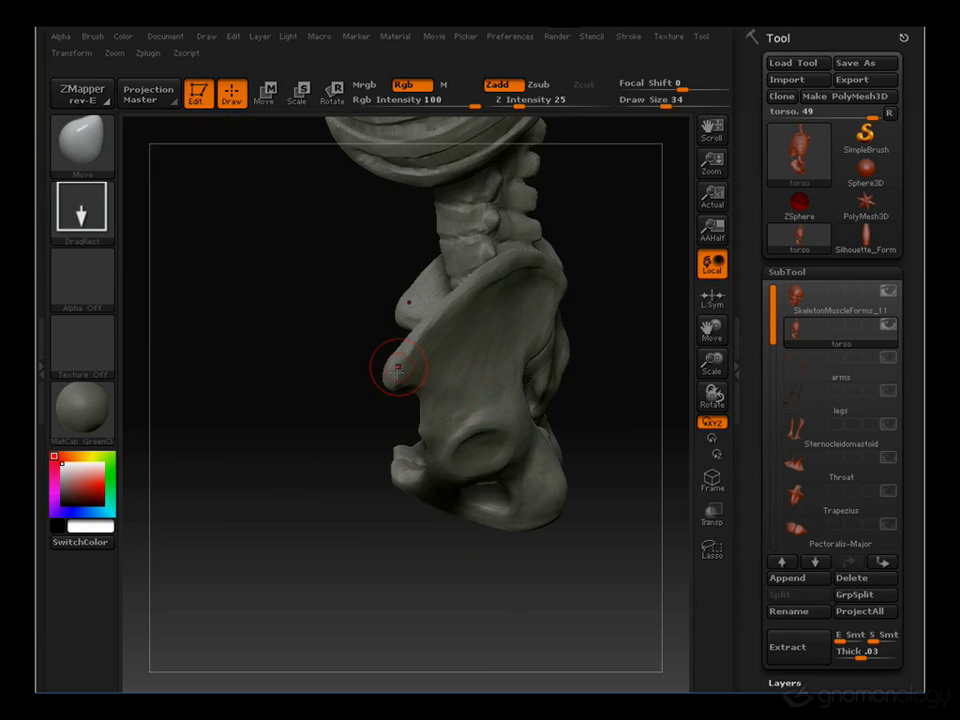
Examine the pubic bones and the lower loops of the pelvis from below and in a turned front view
{"action": "left_click_drag", "start_coordinate": [296, 421], "coordinate": [426, 341]}
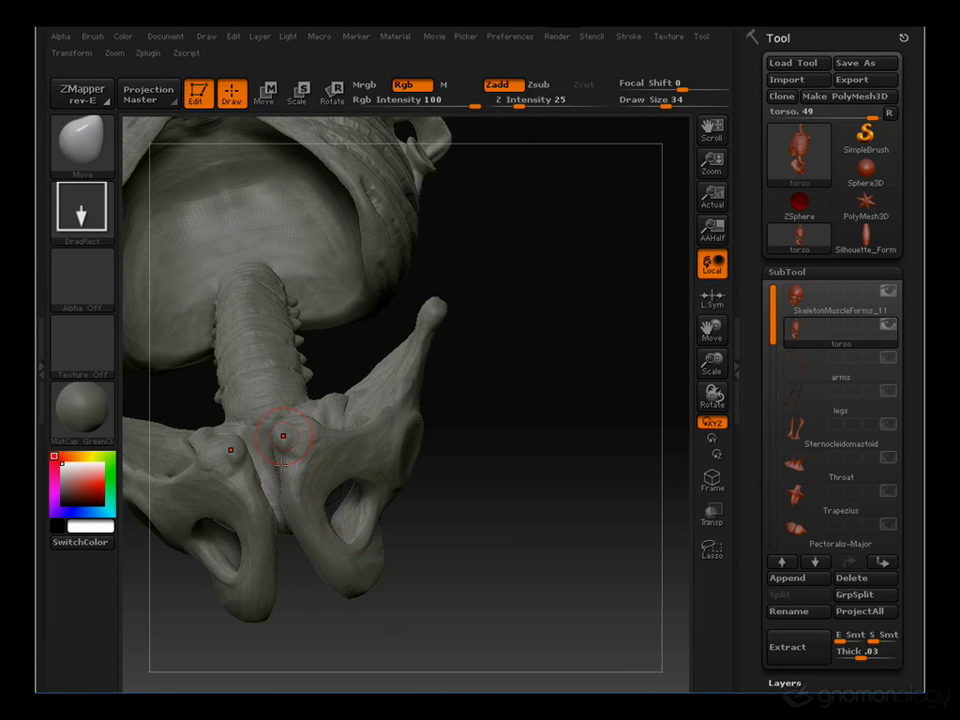
{"action": "left_click_drag", "start_coordinate": [389, 581], "coordinate": [465, 516]}
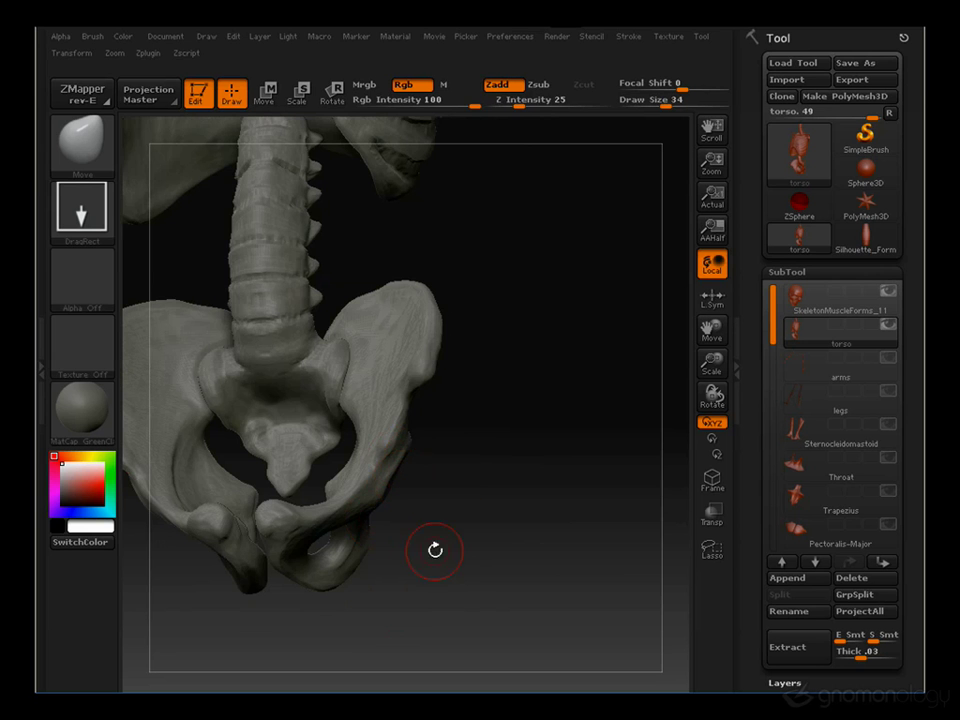
{"action": "left_click_drag", "start_coordinate": [419, 494], "coordinate": [540, 352]}
Examine the back of the pelvis where the iliac crests end beside the sacrum, reducing the draw size to 27
{"action": "mouse_move", "coordinate": [564, 303]}
{"action": "left_mouse_down"}
{"action": "mouse_move", "coordinate": [568, 394]}
{"action": "mouse_move", "coordinate": [459, 307]}
{"action": "left_mouse_up"}
{"action": "left_click_drag", "start_coordinate": [497, 358], "coordinate": [333, 378]}
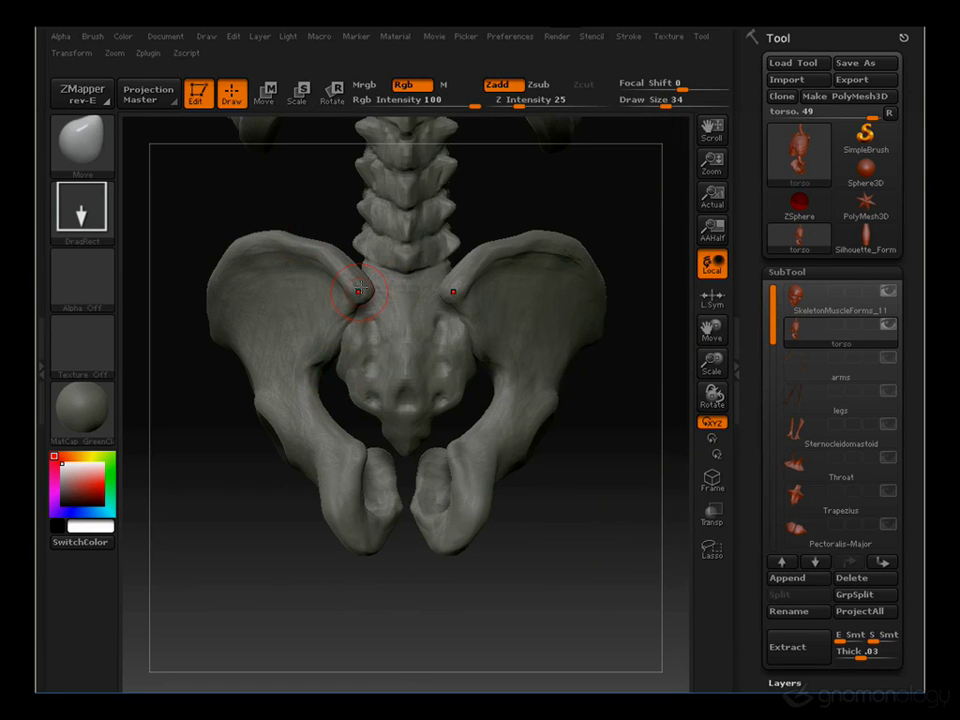
{"action": "key", "text": "s"}
{"action": "left_click_drag", "start_coordinate": [359, 291], "coordinate": [353, 291]}
Frame the whole skeleton from the front, make the SkeletonMuscleForms_11 subtool active and bring the skull close up
{"action": "key", "text": "f"}
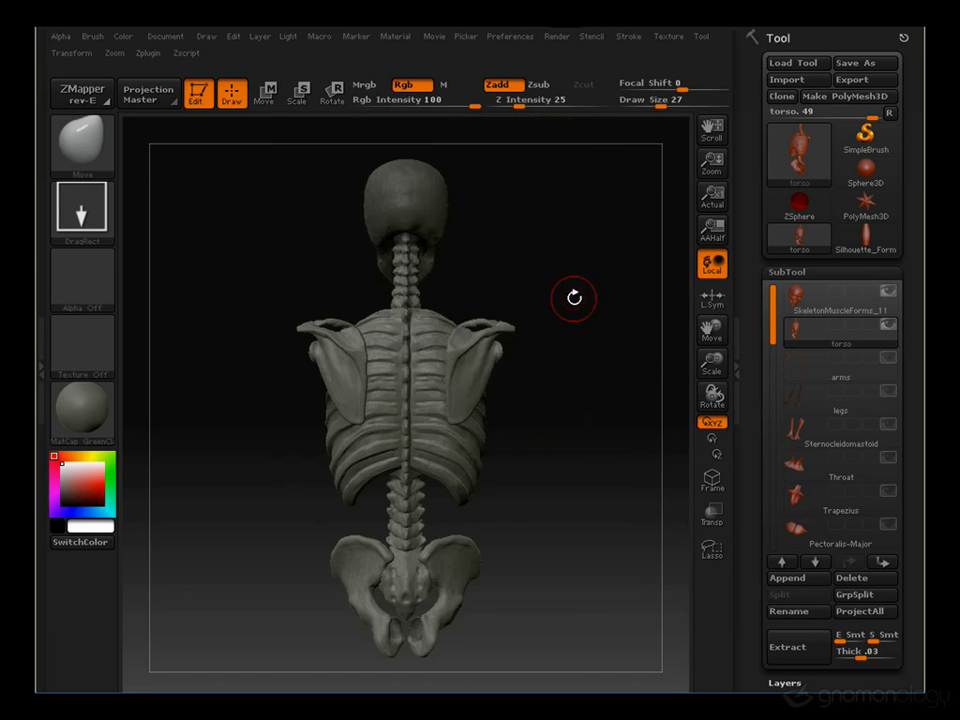
{"action": "left_click_drag", "start_coordinate": [574, 297], "coordinate": [600, 300]}
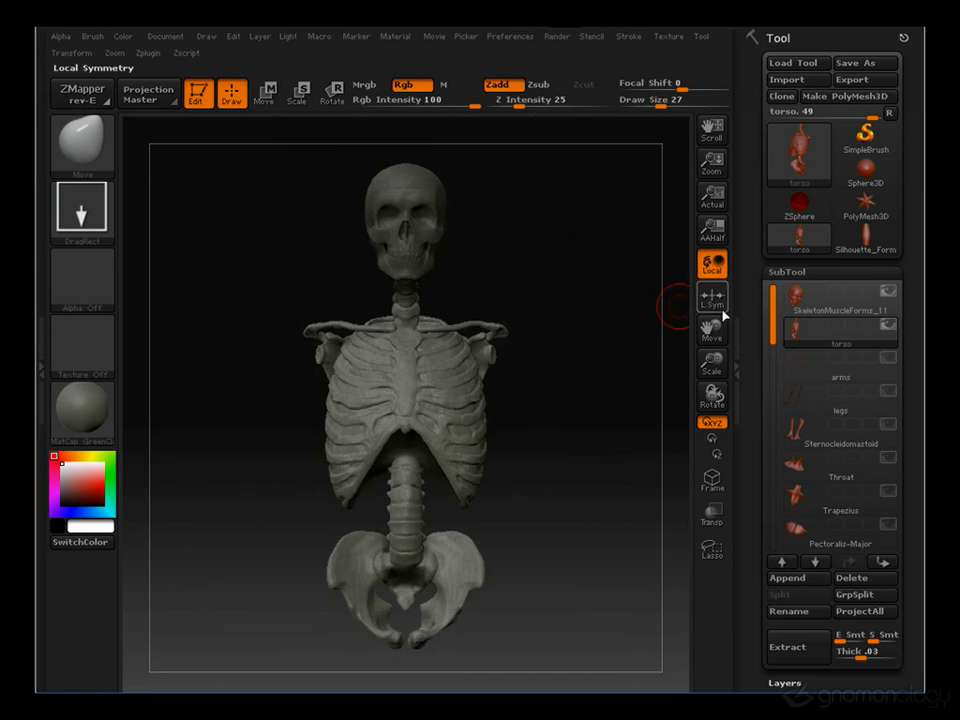
{"action": "left_click", "coordinate": [798, 300]}
{"action": "left_click_drag", "start_coordinate": [553, 206], "coordinate": [551, 315], "text": "alt"}
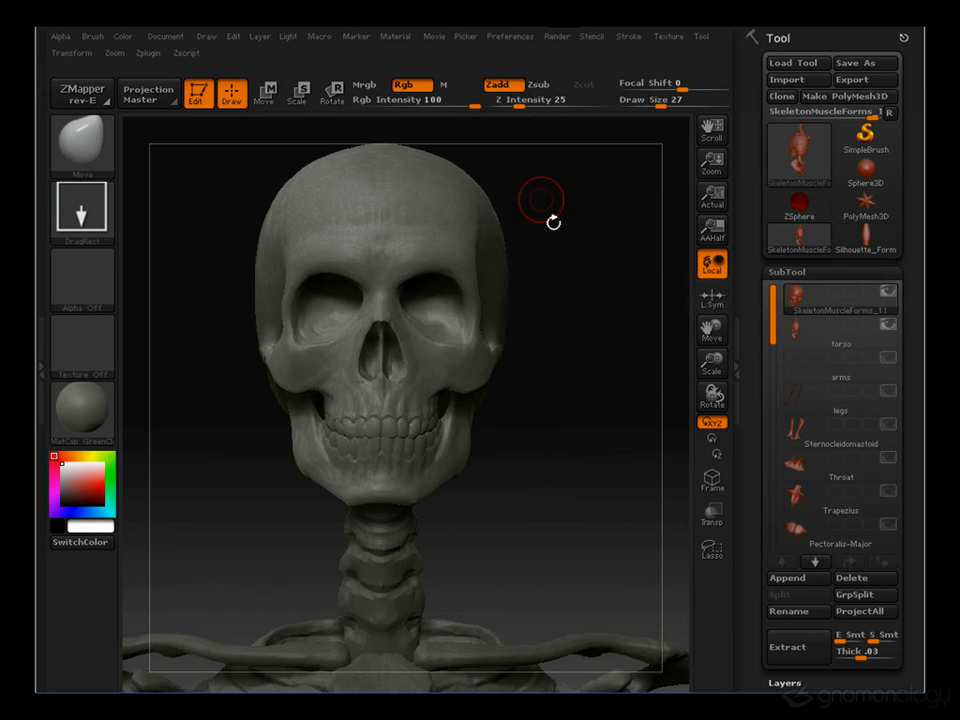
Examine the skull from the front and in profile, enlarging the draw size to 39 and then 113 to indicate its masses
{"action": "key", "text": "s"}
{"action": "left_click_drag", "start_coordinate": [525, 420], "coordinate": [546, 427]}
{"action": "key", "text": "s"}
{"action": "mouse_move", "coordinate": [574, 358]}
{"action": "left_mouse_down"}
{"action": "mouse_move", "coordinate": [563, 356]}
{"action": "mouse_move", "coordinate": [568, 394]}
{"action": "mouse_move", "coordinate": [521, 386]}
{"action": "mouse_move", "coordinate": [274, 493]}
{"action": "mouse_move", "coordinate": [310, 473]}
{"action": "mouse_move", "coordinate": [163, 476]}
{"action": "left_mouse_up"}
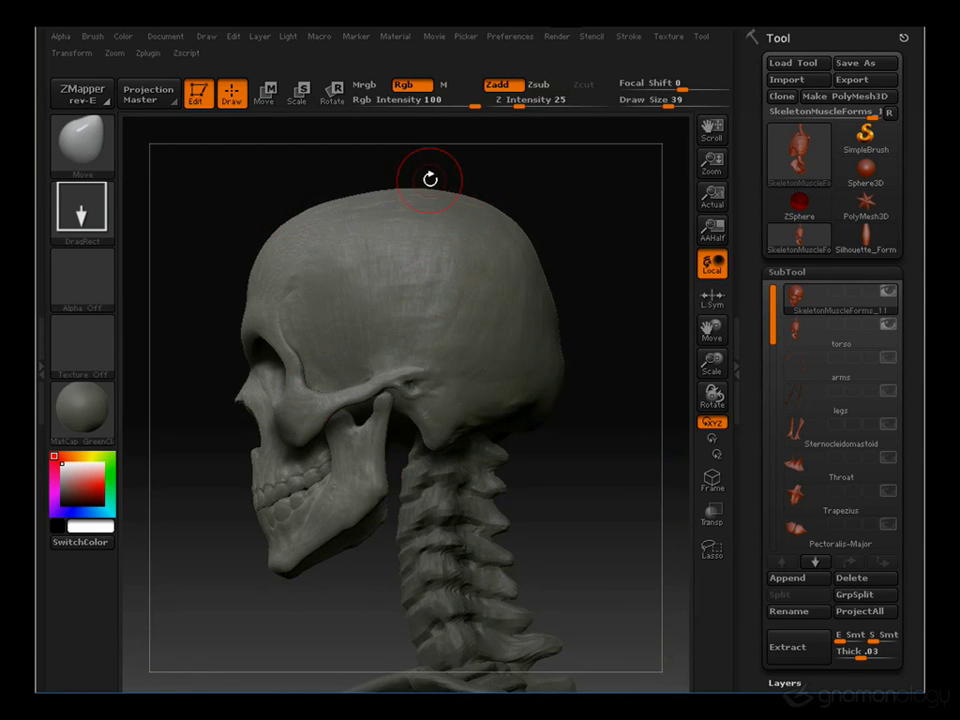
{"action": "key", "text": "s"}
{"action": "left_click_drag", "start_coordinate": [432, 186], "coordinate": [452, 189]}
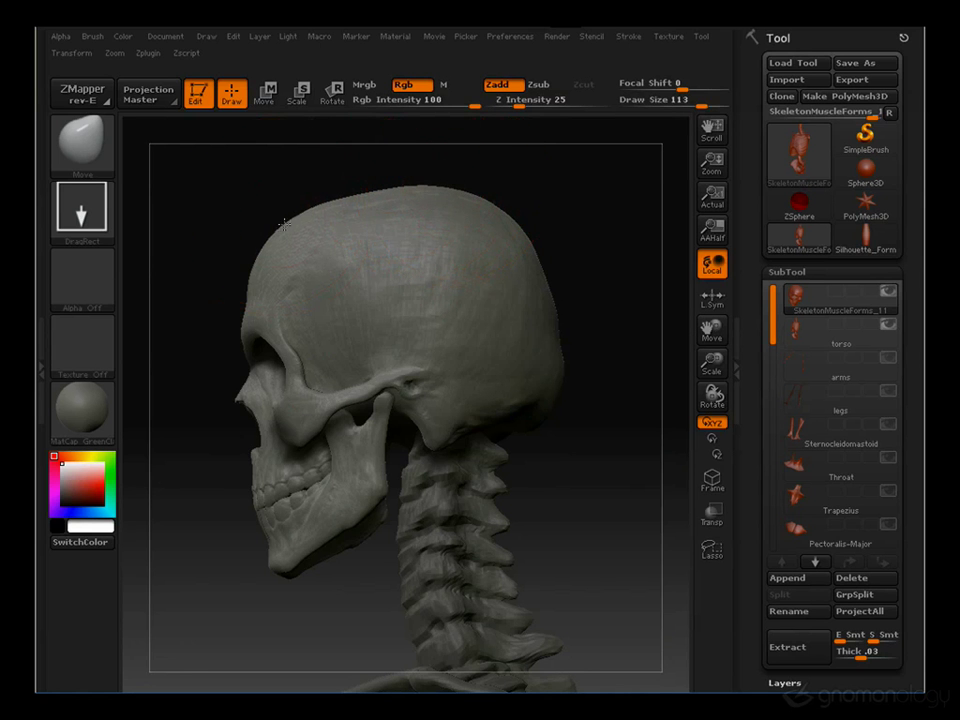
Examine the forehead and crown contour in profile, using draw sizes 59, 118 and 25 as pointers
{"action": "key", "text": "s"}
{"action": "left_click_drag", "start_coordinate": [506, 238], "coordinate": [420, 206]}
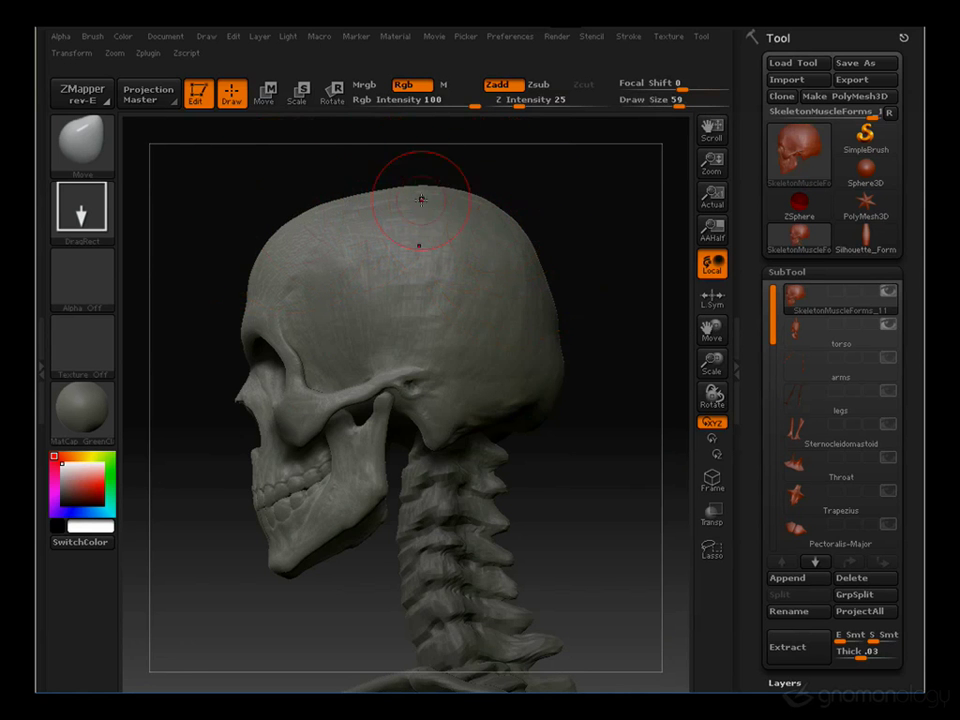
{"action": "key", "text": "bracketright"}
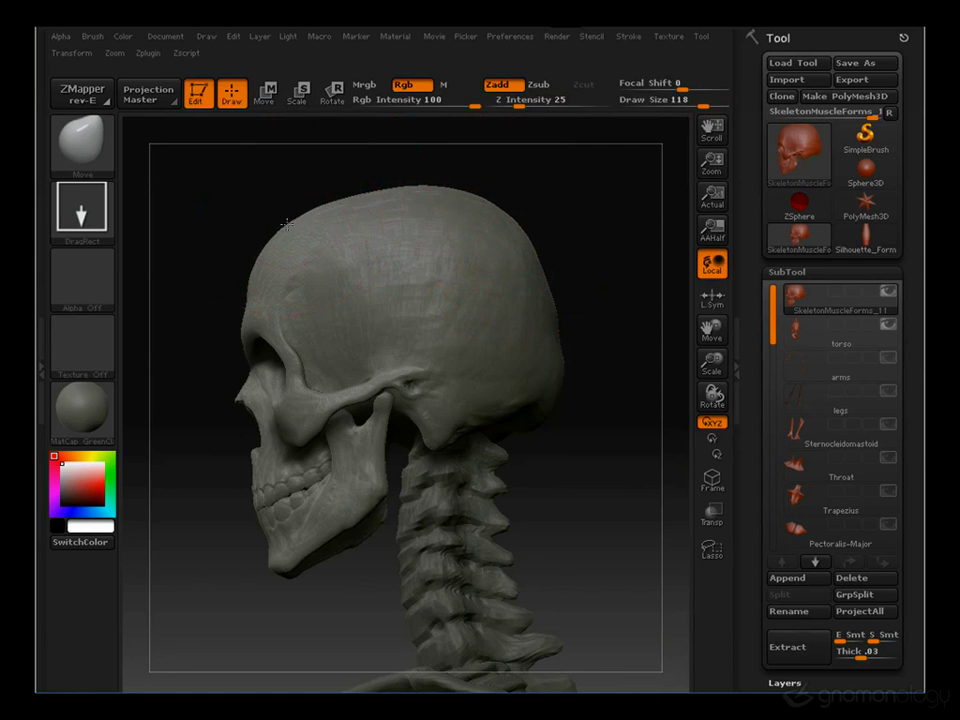
{"action": "mouse_move", "coordinate": [262, 204]}
{"action": "left_mouse_down", "text": "alt"}
{"action": "mouse_move", "coordinate": [313, 192]}
{"action": "mouse_move", "coordinate": [290, 180]}
{"action": "left_mouse_up", "text": "alt"}
{"action": "key", "text": "s"}
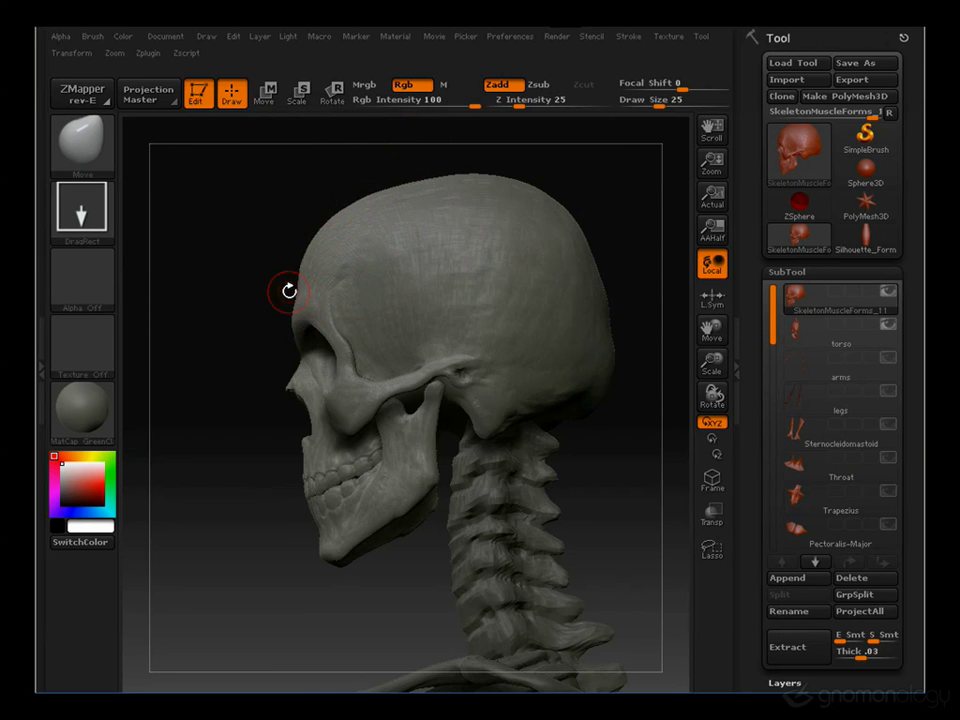
Compare the cranium's high point in front and side views, then examine the side of the skull with draw sizes 95 and 47
{"action": "left_click_drag", "start_coordinate": [287, 285], "coordinate": [551, 206]}
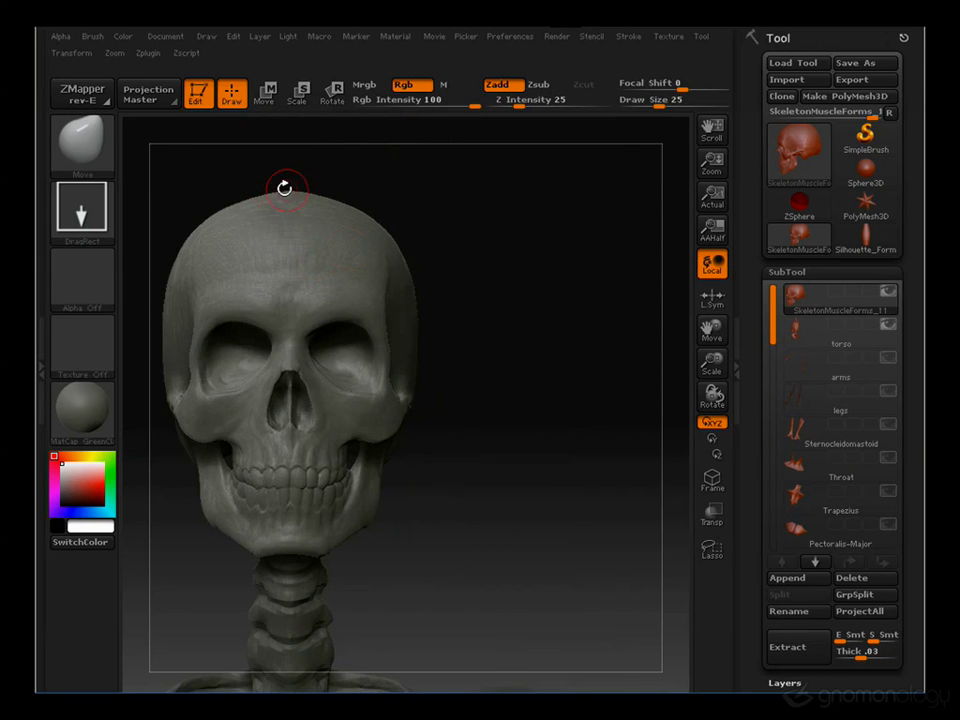
{"action": "left_click_drag", "start_coordinate": [500, 265], "coordinate": [370, 191]}
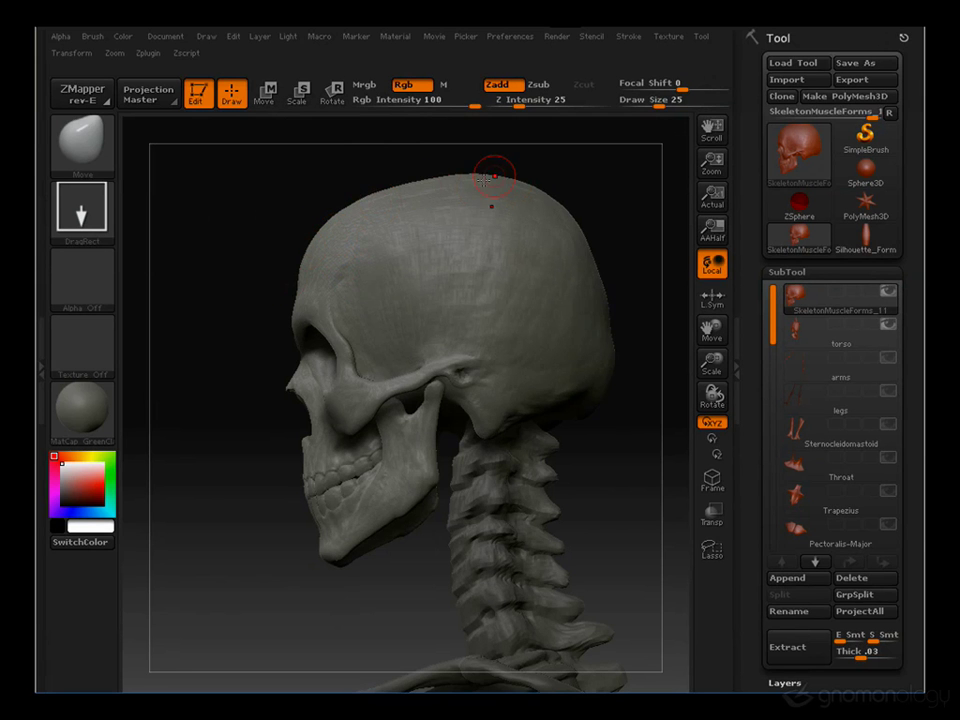
{"action": "mouse_move", "coordinate": [591, 176]}
{"action": "left_mouse_down"}
{"action": "mouse_move", "coordinate": [458, 167]}
{"action": "mouse_move", "coordinate": [514, 184]}
{"action": "left_mouse_up"}
{"action": "key", "text": "space"}
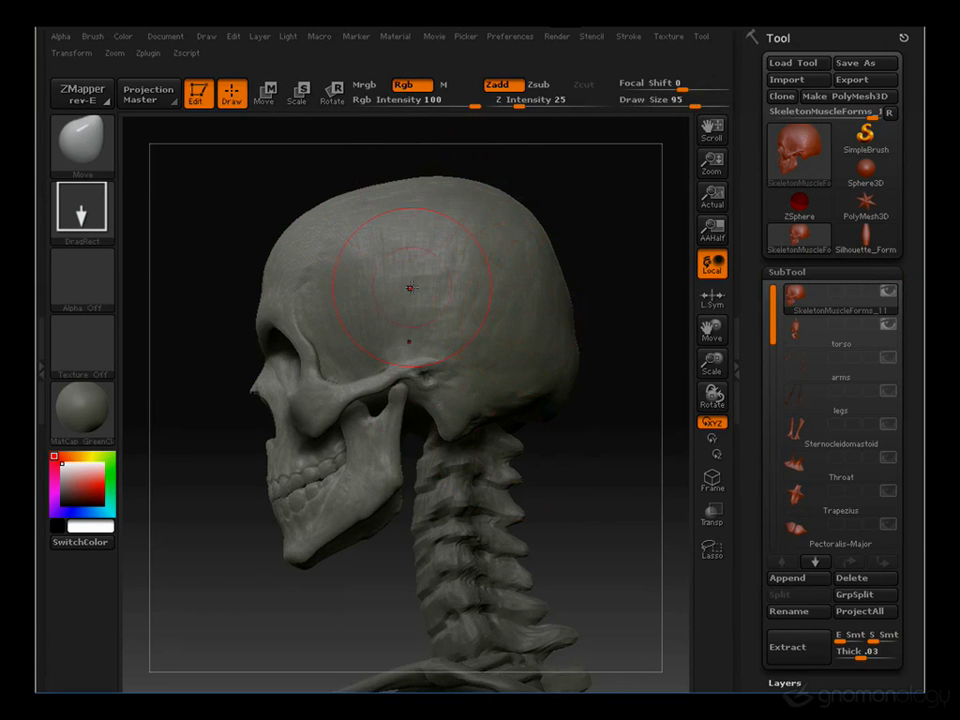
{"action": "key", "text": "s"}
{"action": "left_click", "coordinate": [426, 378]}
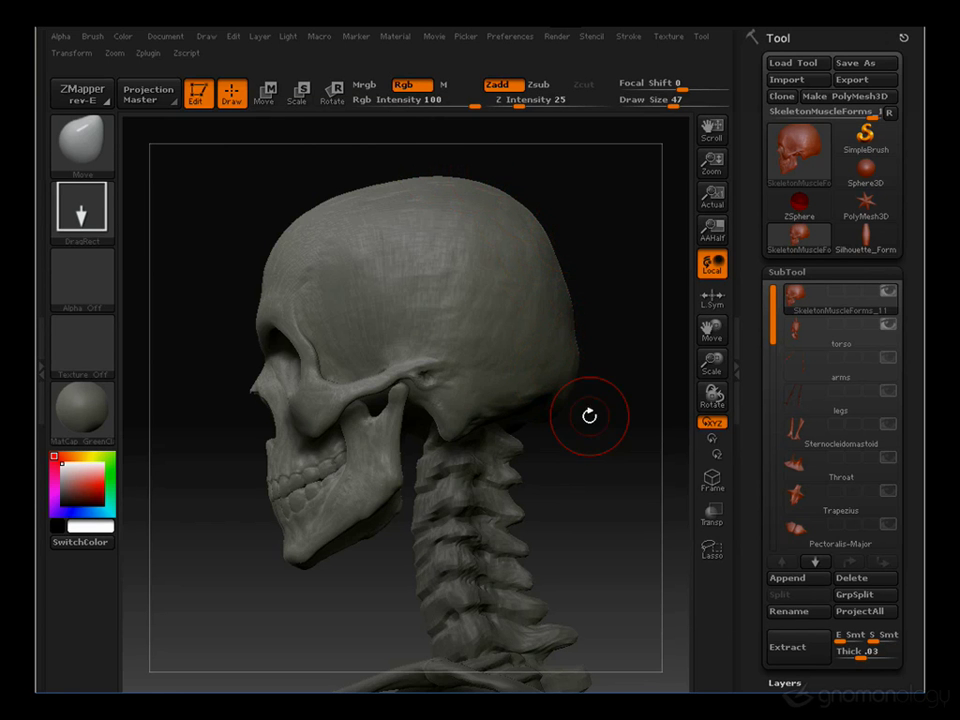
Examine the facial bones, teeth and jaw close up in profile and slightly turned views
{"action": "left_click_drag", "start_coordinate": [257, 508], "coordinate": [248, 414]}
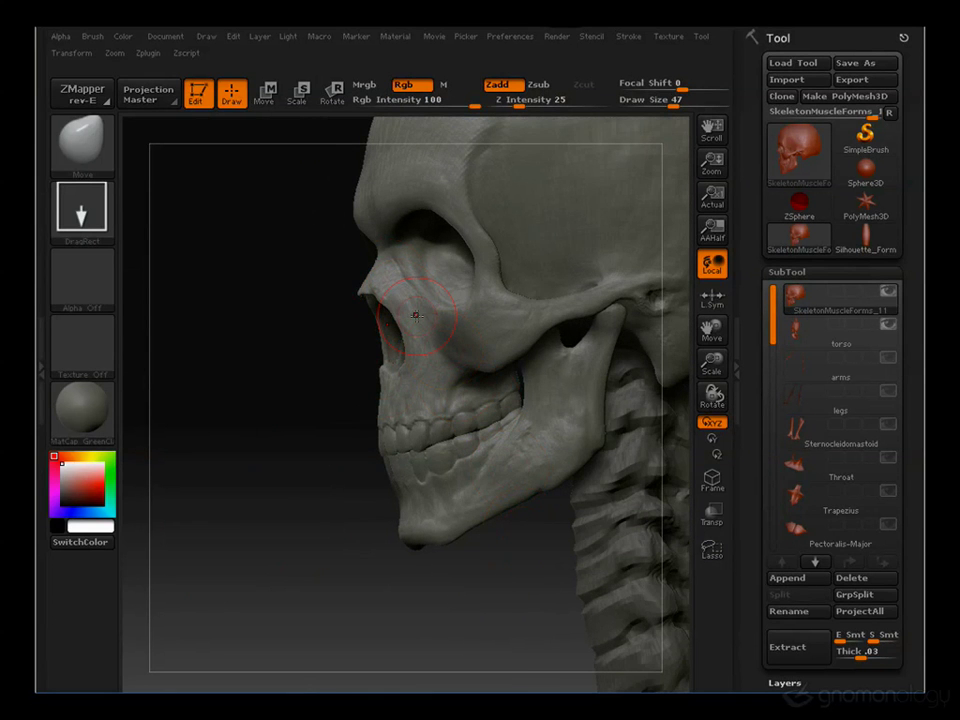
{"action": "left_click_drag", "start_coordinate": [418, 525], "coordinate": [399, 437]}
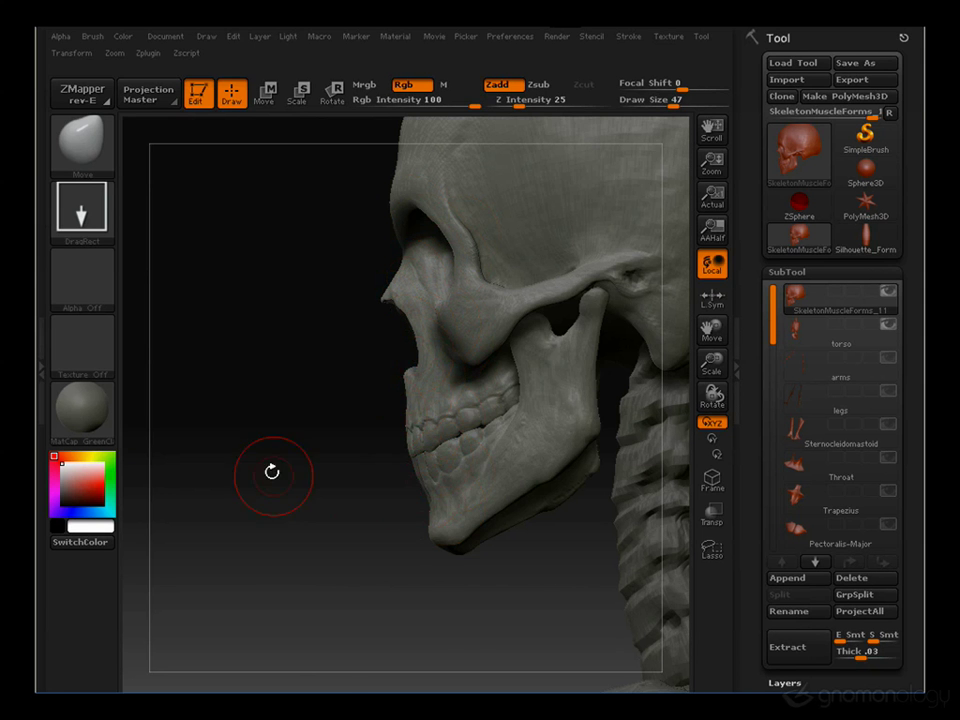
{"action": "left_click_drag", "start_coordinate": [272, 467], "coordinate": [470, 402]}
Examine how the teeth and jaw curve around the face from below, in three-quarter view and from the front
{"action": "left_click_drag", "start_coordinate": [496, 501], "coordinate": [477, 337]}
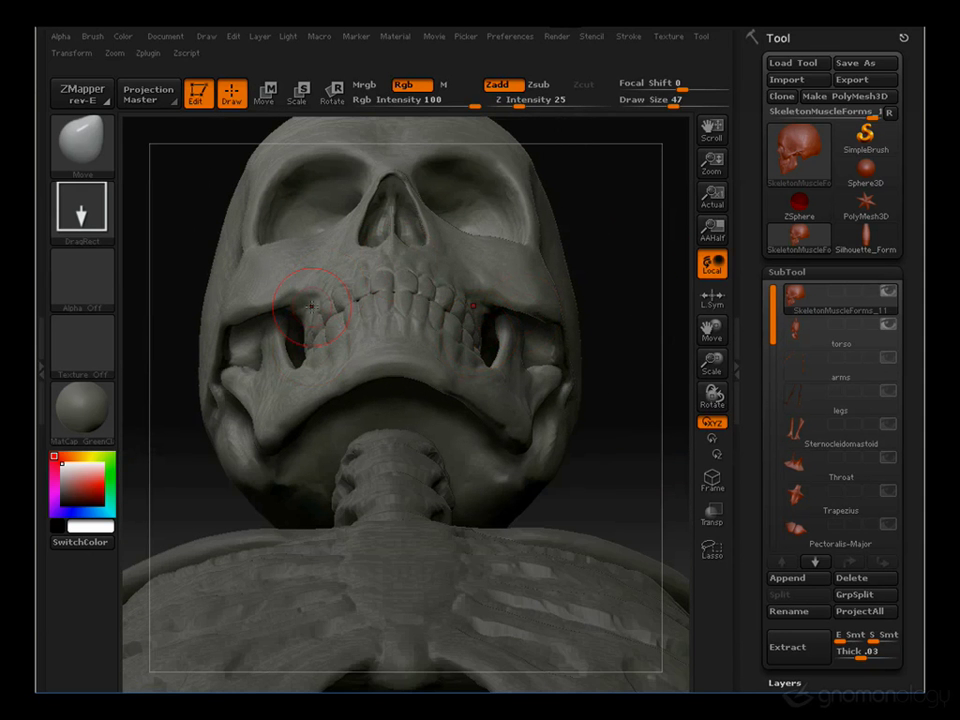
{"action": "left_click_drag", "start_coordinate": [586, 370], "coordinate": [344, 479]}
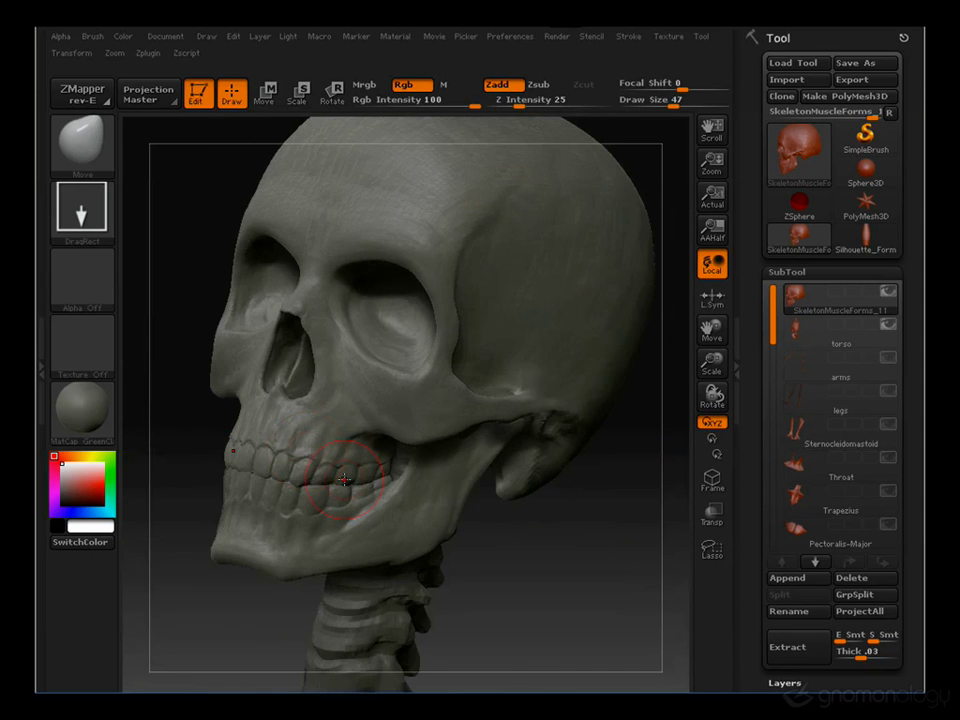
{"action": "left_click_drag", "start_coordinate": [564, 562], "coordinate": [609, 506]}
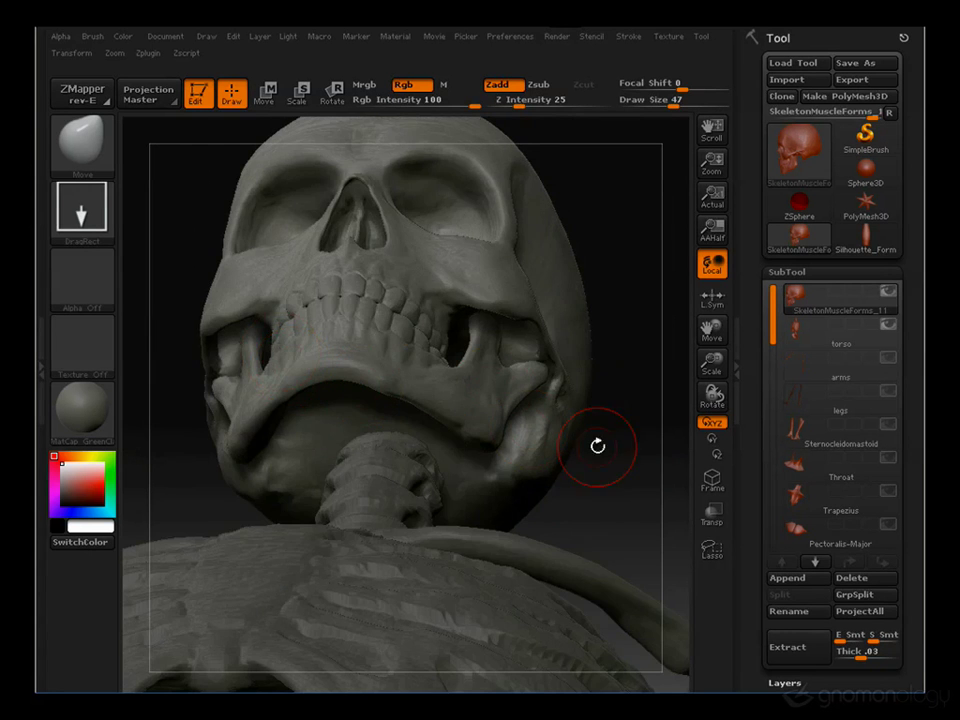
{"action": "left_click_drag", "start_coordinate": [600, 444], "coordinate": [543, 320]}
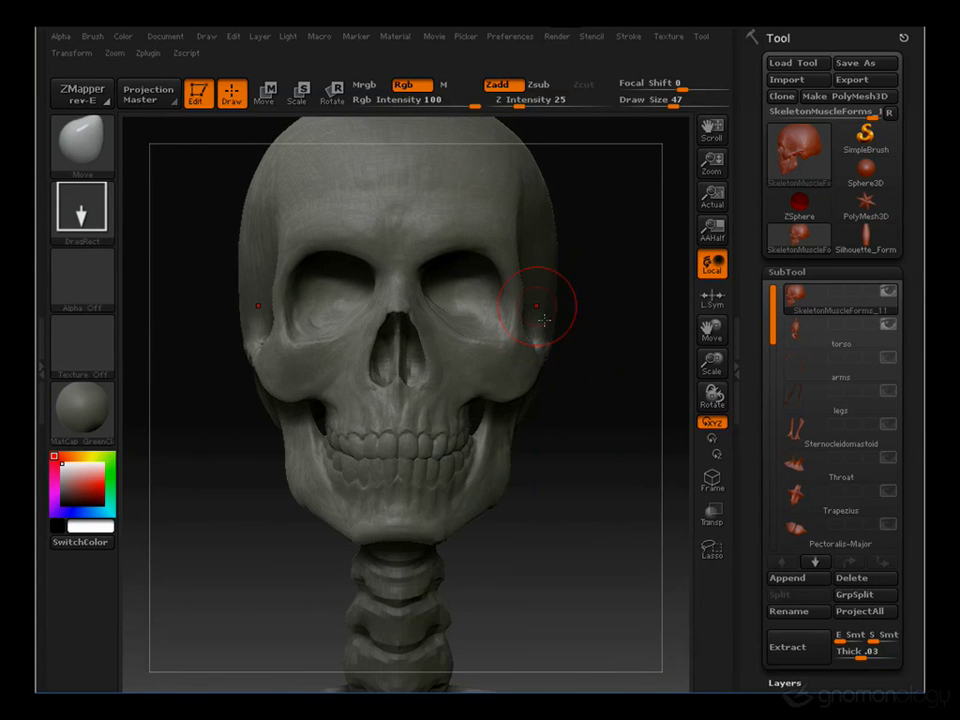
Examine the cranium's outline from above with draw size 78 and compare it with the front view
{"action": "left_click_drag", "start_coordinate": [598, 253], "coordinate": [562, 340]}
{"action": "left_click_drag", "start_coordinate": [562, 271], "coordinate": [510, 395], "text": "alt"}
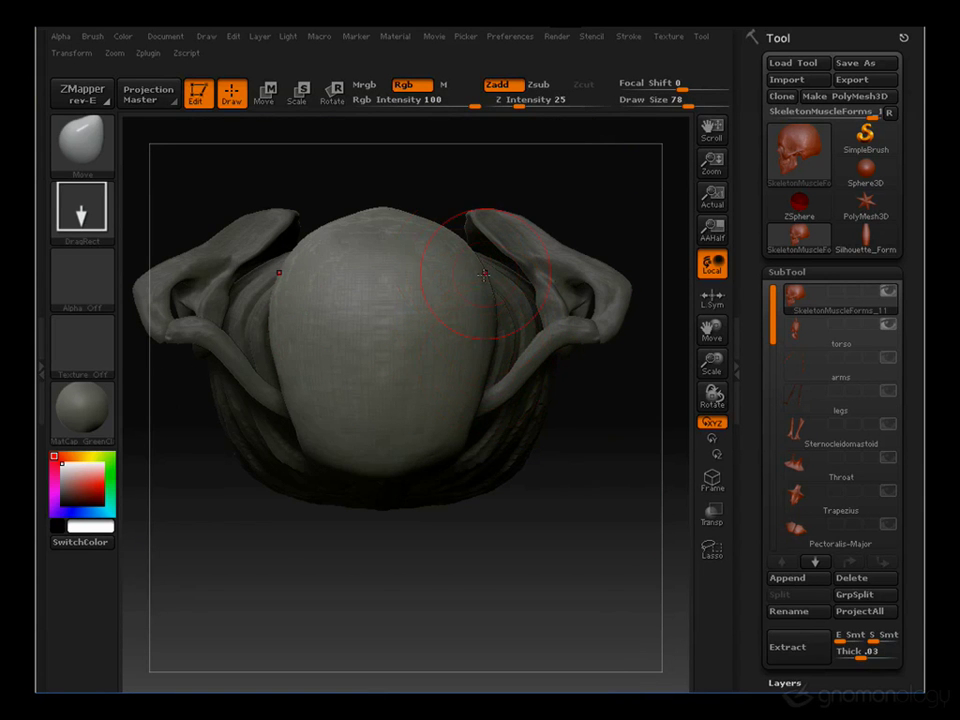
{"action": "mouse_move", "coordinate": [582, 504]}
{"action": "left_mouse_down"}
{"action": "mouse_move", "coordinate": [596, 411]}
{"action": "mouse_move", "coordinate": [587, 364]}
{"action": "mouse_move", "coordinate": [596, 386]}
{"action": "mouse_move", "coordinate": [598, 263]}
{"action": "mouse_move", "coordinate": [555, 375]}
{"action": "left_mouse_up"}
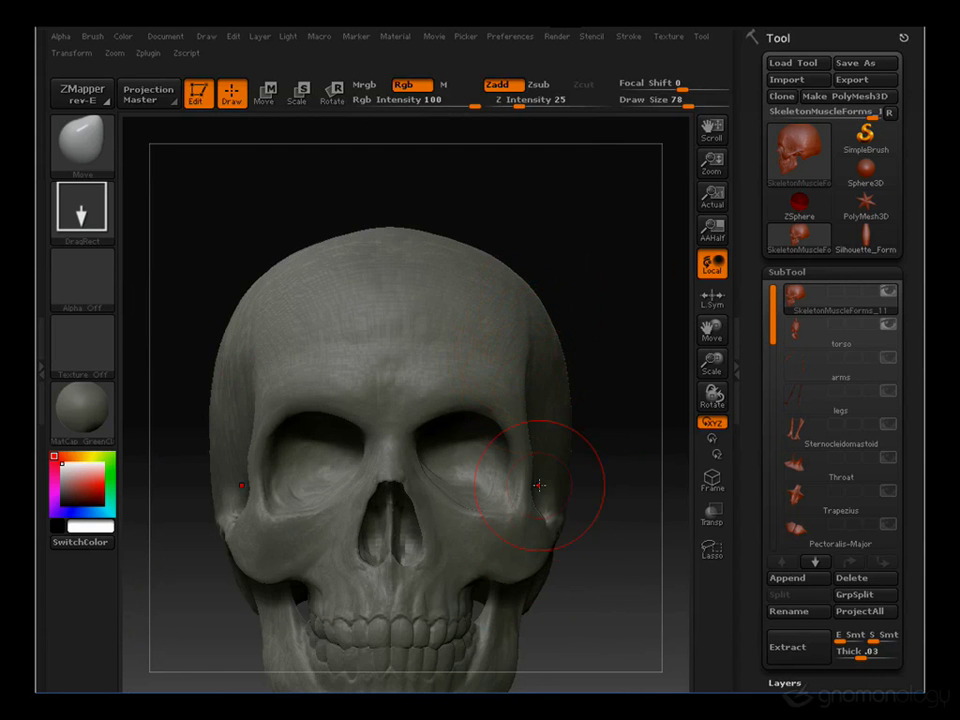
Examine the temple's side plane at the forehead in three-quarter and front views with draw size 53, and from above
{"action": "mouse_move", "coordinate": [611, 321]}
{"action": "left_mouse_down", "text": "alt"}
{"action": "mouse_move", "coordinate": [592, 318]}
{"action": "mouse_move", "coordinate": [544, 341]}
{"action": "left_mouse_up", "text": "alt"}
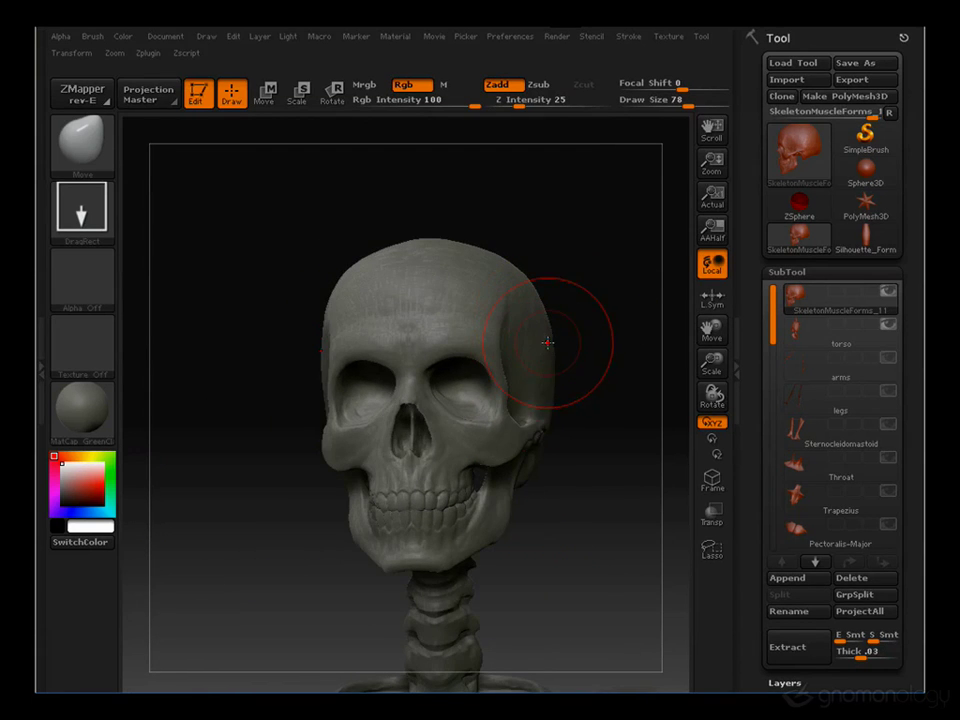
{"action": "mouse_move", "coordinate": [580, 275]}
{"action": "left_mouse_down"}
{"action": "mouse_move", "coordinate": [598, 260]}
{"action": "mouse_move", "coordinate": [583, 300]}
{"action": "mouse_move", "coordinate": [512, 356]}
{"action": "left_mouse_up"}
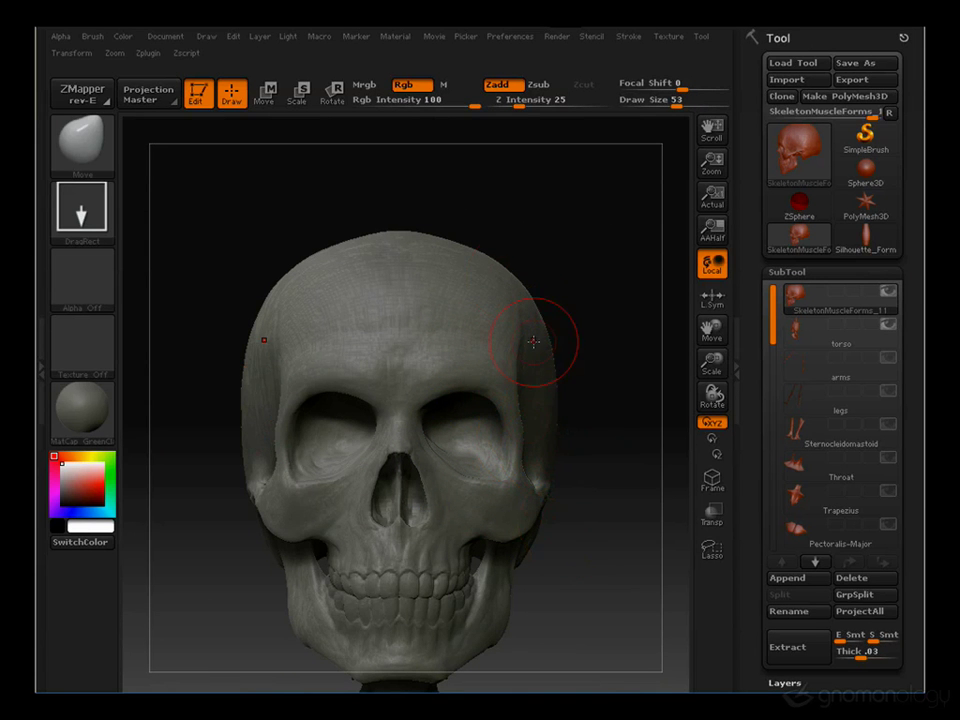
{"action": "left_click_drag", "start_coordinate": [479, 569], "coordinate": [596, 375]}
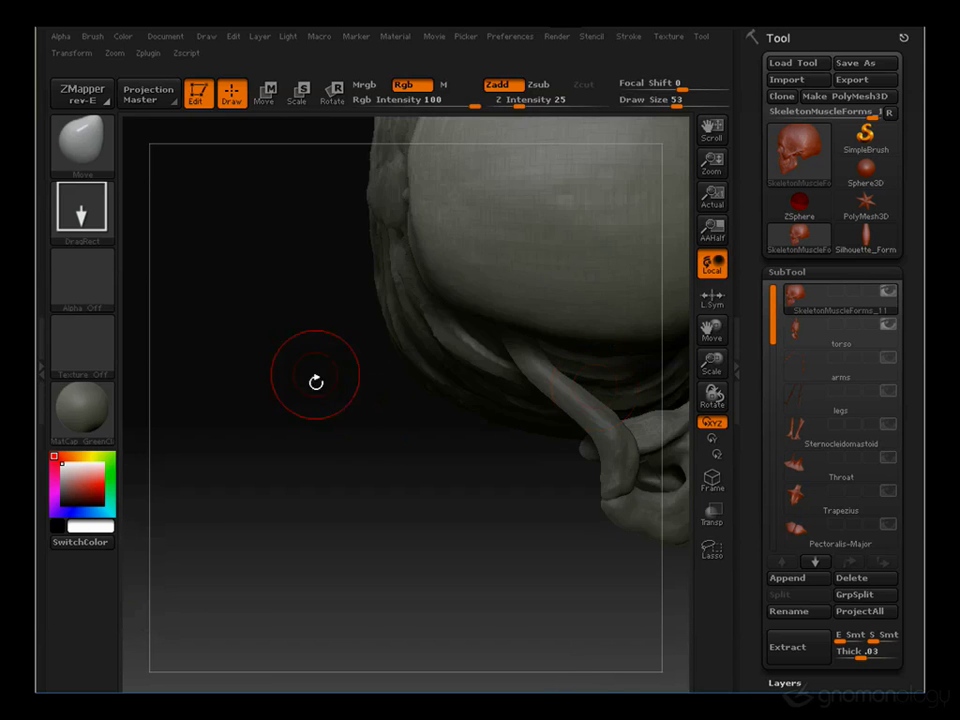
{"action": "left_click_drag", "start_coordinate": [313, 377], "coordinate": [568, 358]}
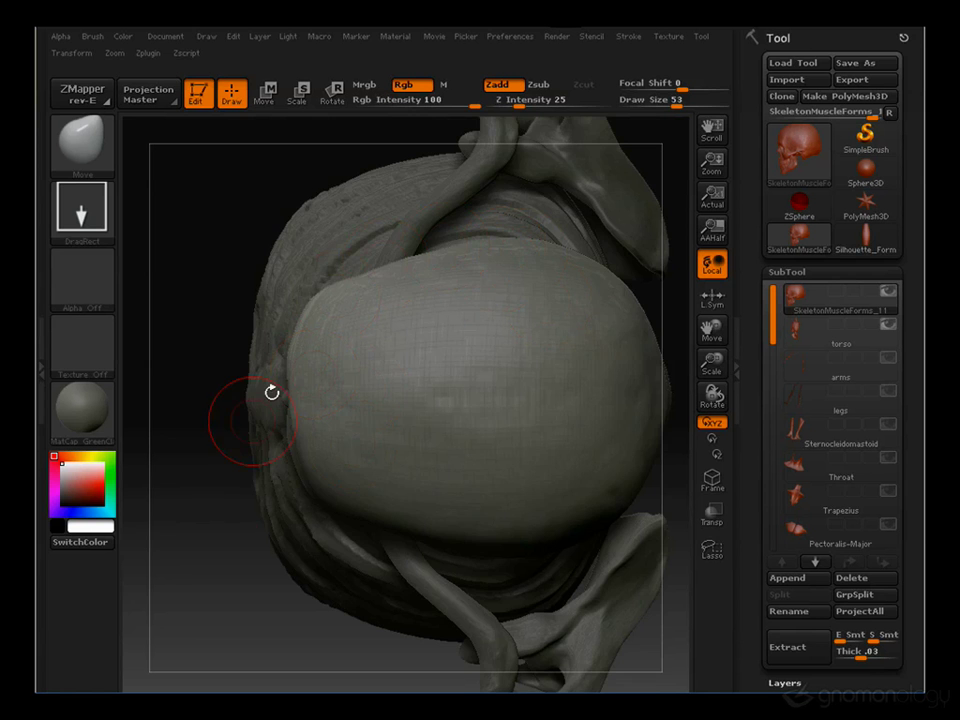
Examine the skull's profile against the top view, and view the whole skeleton from the front
{"action": "left_click_drag", "start_coordinate": [271, 392], "coordinate": [272, 369]}
{"action": "mouse_move", "coordinate": [255, 467]}
{"action": "left_mouse_down", "text": "alt"}
{"action": "mouse_move", "coordinate": [260, 283]}
{"action": "mouse_move", "coordinate": [257, 311]}
{"action": "left_mouse_up", "text": "alt"}
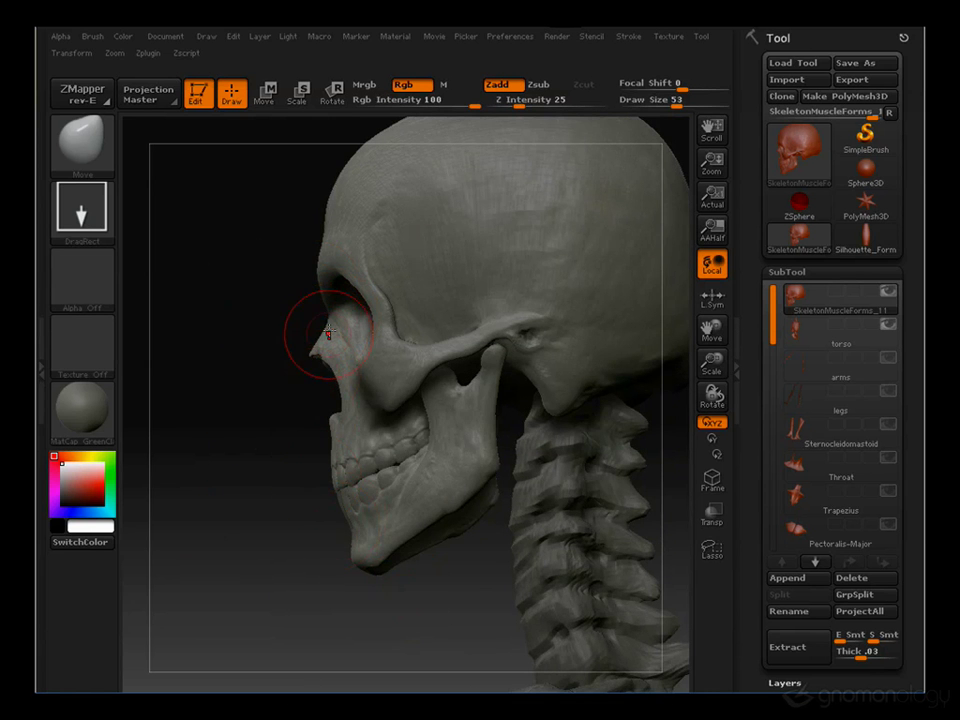
{"action": "key", "text": "f"}
{"action": "left_click_drag", "start_coordinate": [231, 523], "coordinate": [528, 249]}
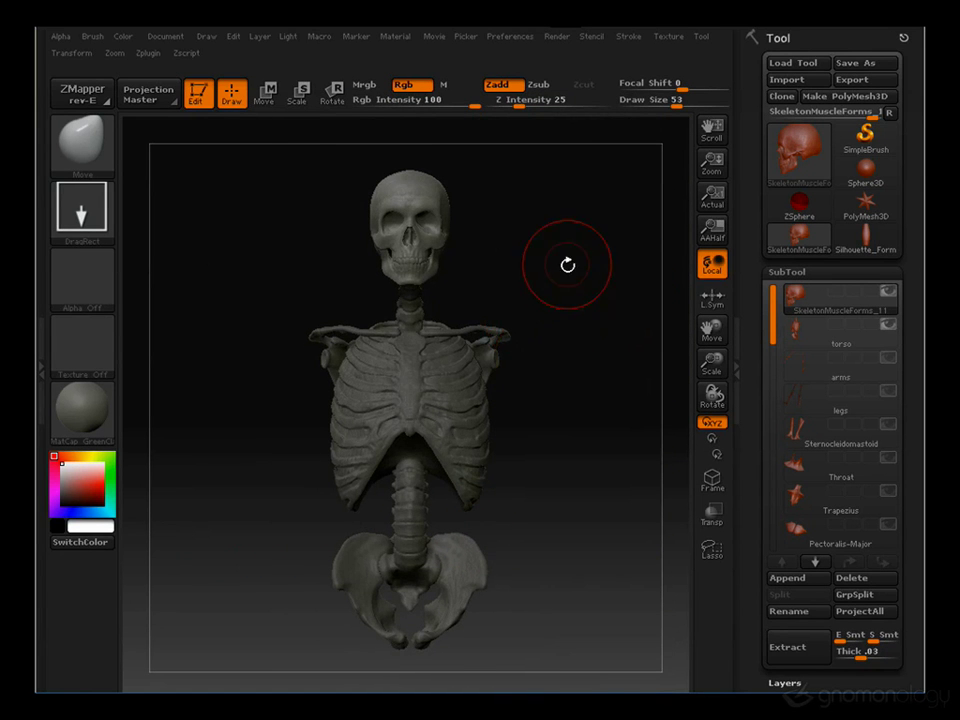
Set the draw size to 34, then show and select the Sternocleidomastoid subtool on the neck
{"action": "mouse_move", "coordinate": [568, 266]}
{"action": "left_mouse_down", "text": "alt"}
{"action": "mouse_move", "coordinate": [570, 311]}
{"action": "mouse_move", "coordinate": [287, 317]}
{"action": "mouse_move", "coordinate": [269, 268]}
{"action": "mouse_move", "coordinate": [319, 334]}
{"action": "mouse_move", "coordinate": [208, 428]}
{"action": "left_mouse_up", "text": "alt"}
{"action": "key", "text": "s"}
{"action": "left_click", "coordinate": [830, 436]}
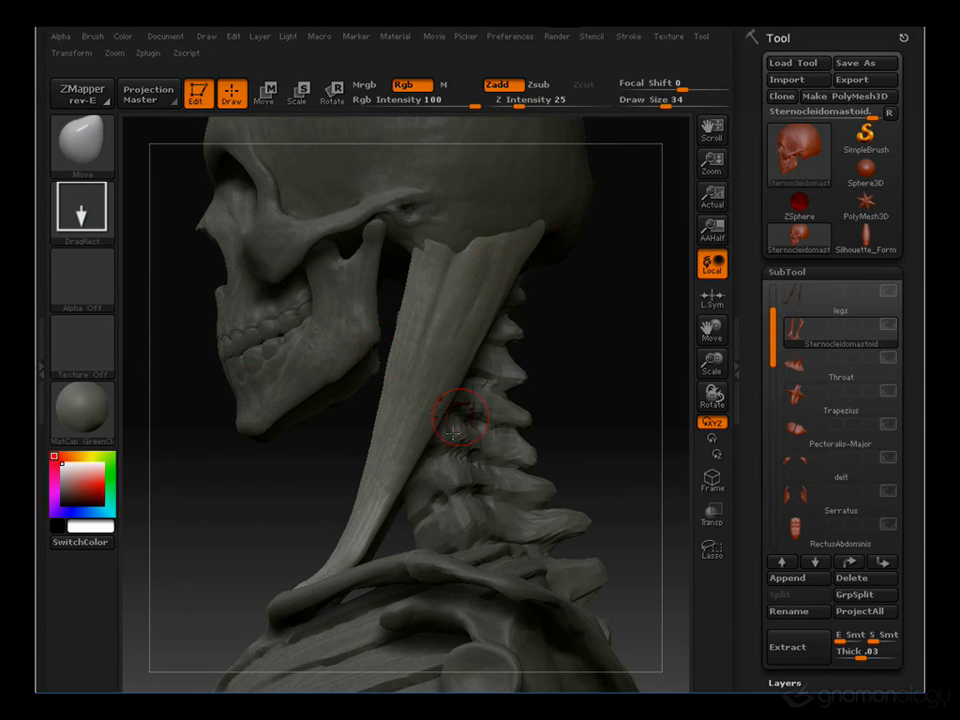
Examine the sternocleidomastoid's attachment at the base of the skull behind the ear, from the side and back
{"action": "left_click_drag", "start_coordinate": [569, 301], "coordinate": [555, 281], "text": "alt"}
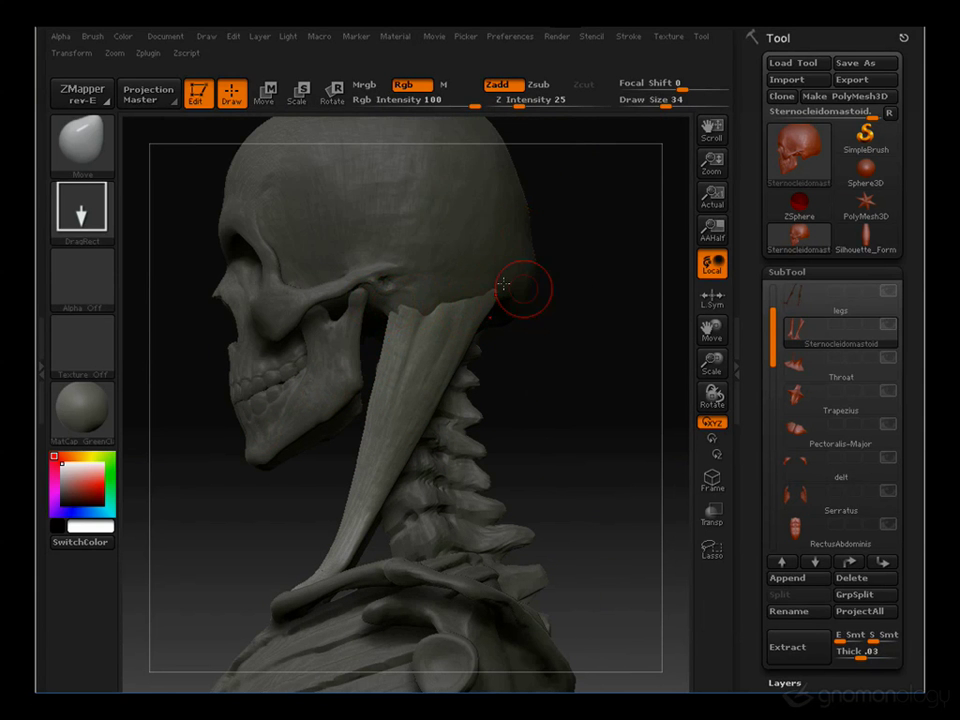
{"action": "left_click_drag", "start_coordinate": [503, 285], "coordinate": [330, 330]}
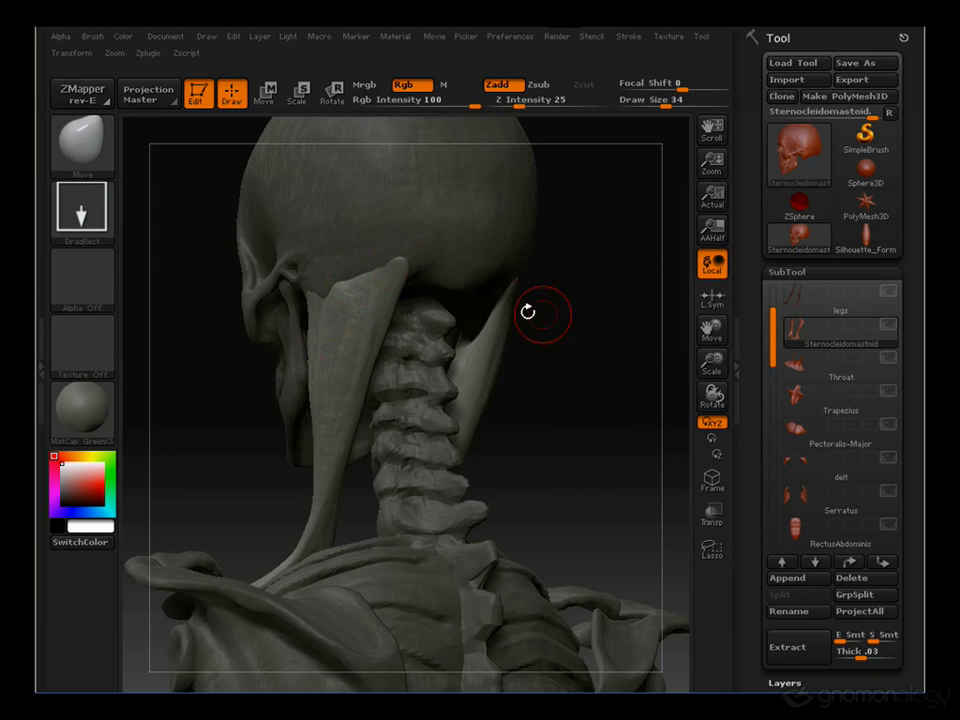
{"action": "left_click_drag", "start_coordinate": [538, 315], "coordinate": [297, 266]}
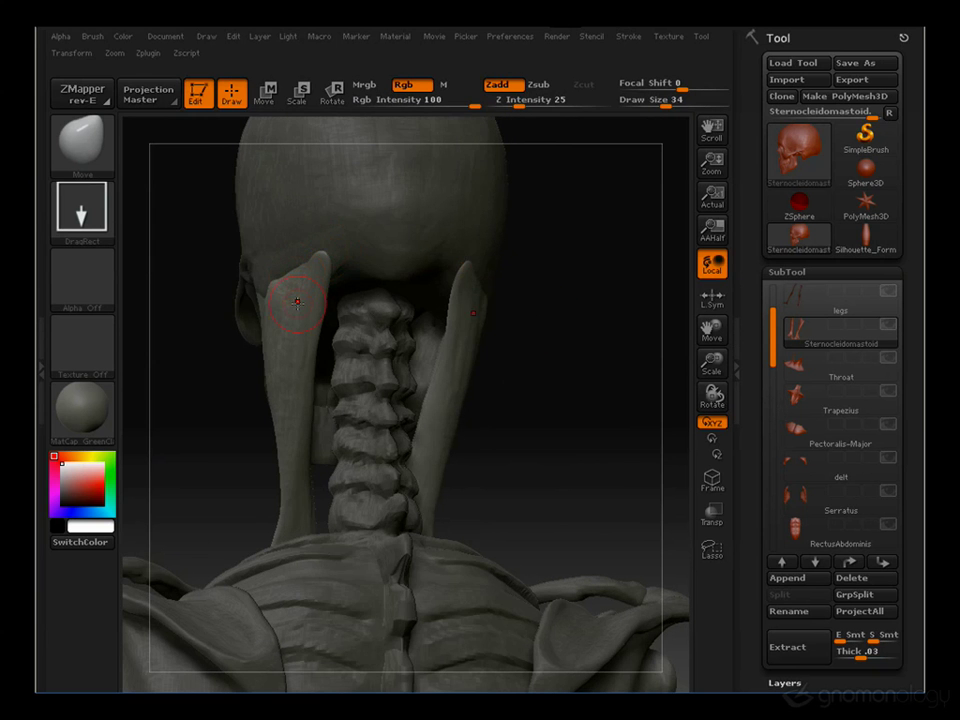
{"action": "left_click_drag", "start_coordinate": [538, 362], "coordinate": [207, 246]}
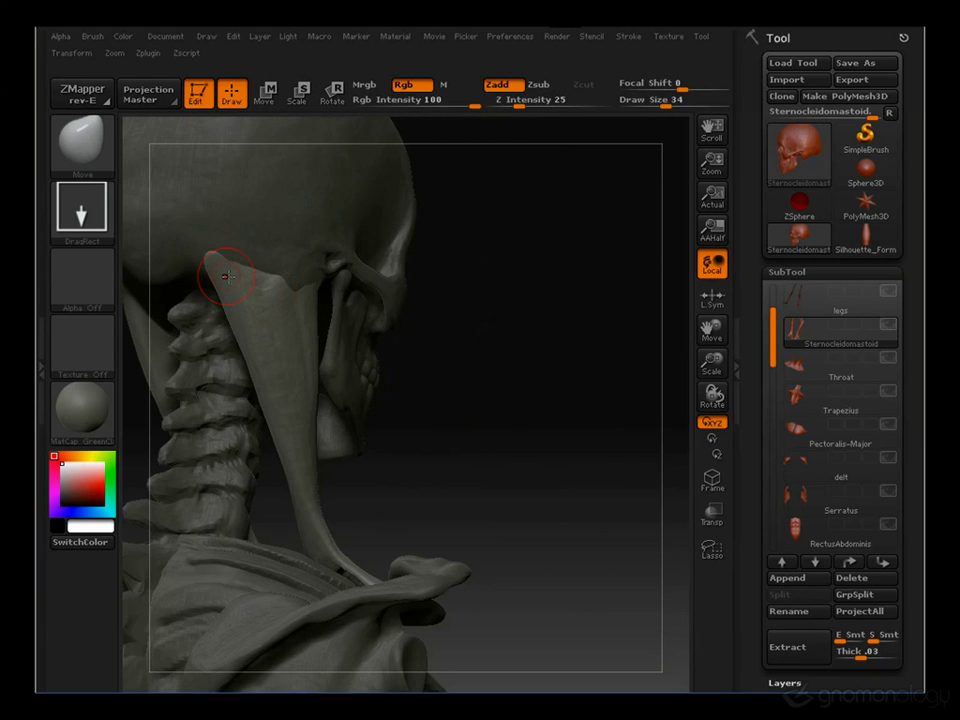
{"action": "left_click_drag", "start_coordinate": [512, 386], "coordinate": [186, 351]}
{"action": "left_click_drag", "start_coordinate": [367, 460], "coordinate": [382, 400]}
Examine where the sternocleidomastoid's lower ends attach to the sternum and clavicles, from the front, three-quarter and raised views
{"action": "left_click_drag", "start_coordinate": [374, 533], "coordinate": [448, 311]}
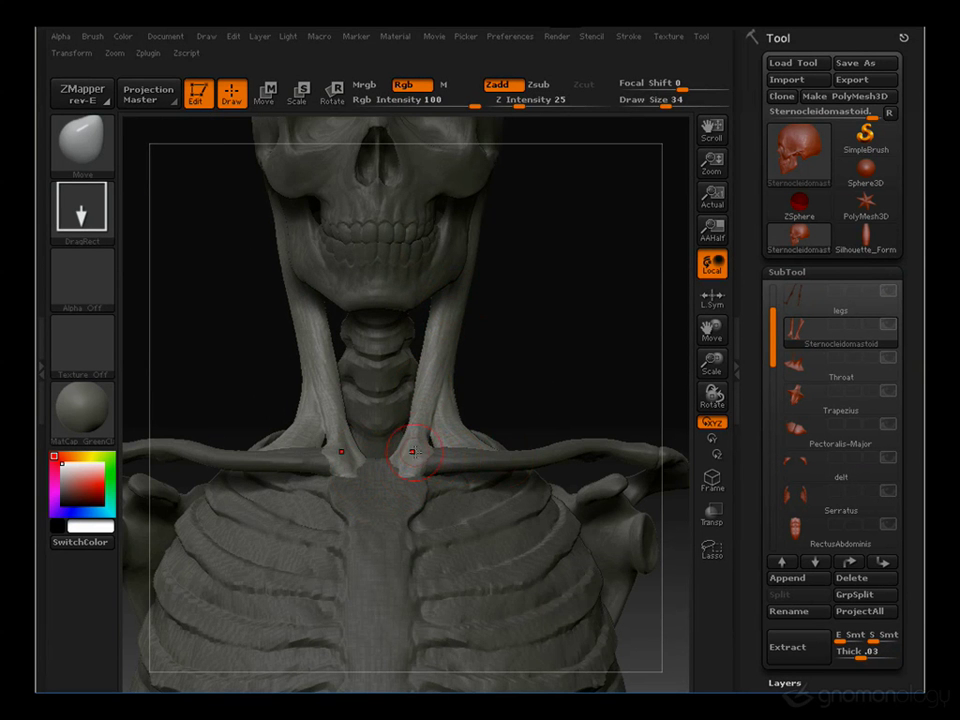
{"action": "left_click_drag", "start_coordinate": [413, 452], "coordinate": [513, 300]}
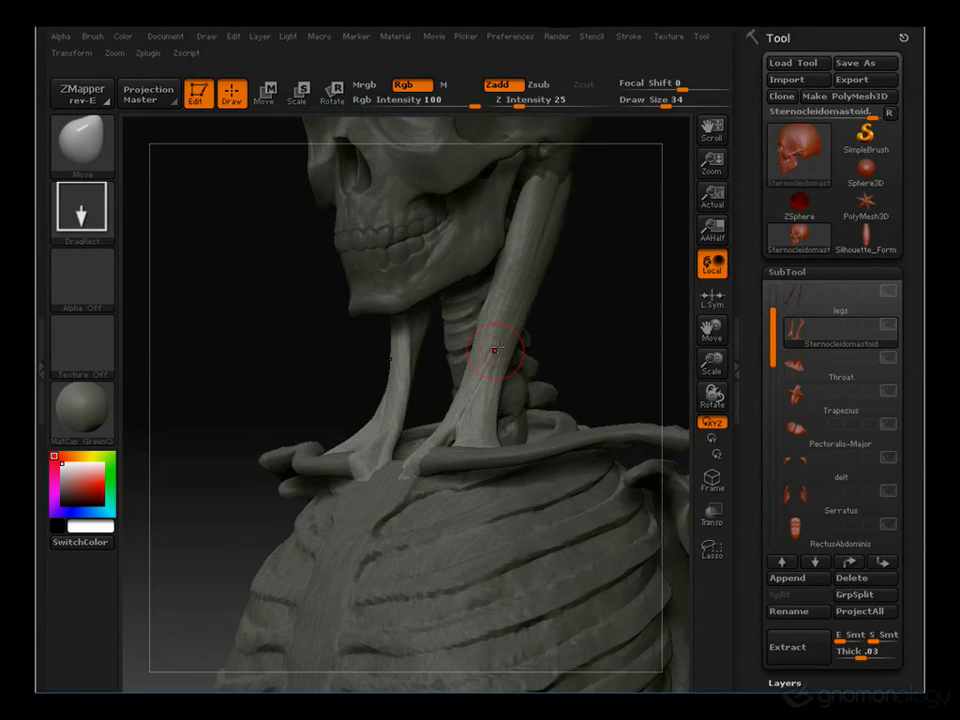
{"action": "left_click_drag", "start_coordinate": [251, 324], "coordinate": [485, 385]}
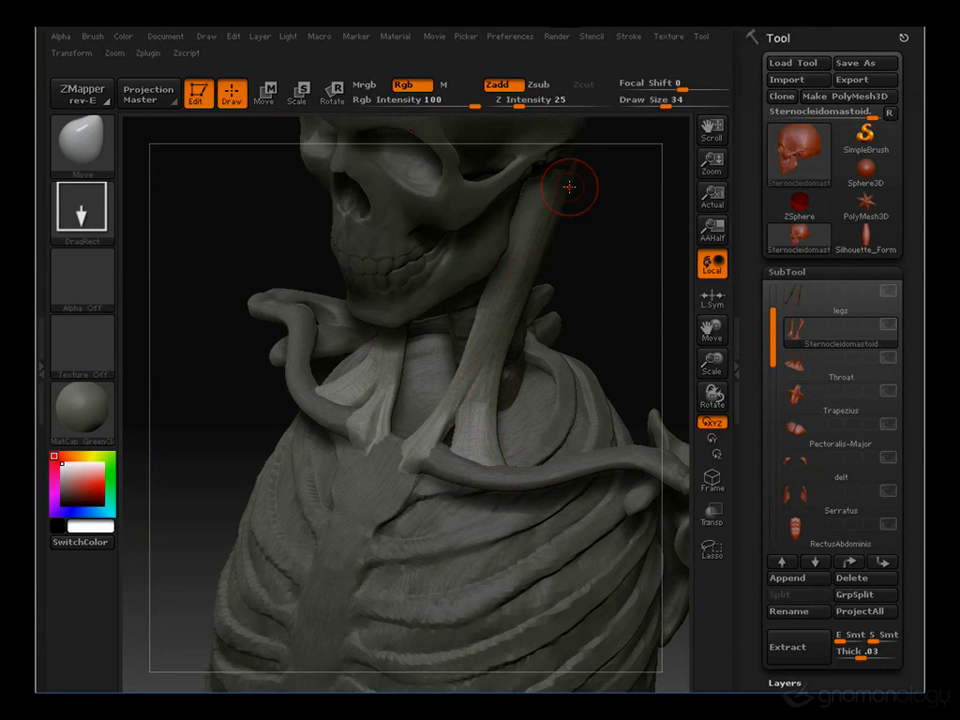
{"action": "left_click_drag", "start_coordinate": [235, 440], "coordinate": [217, 441]}
{"action": "left_click_drag", "start_coordinate": [188, 408], "coordinate": [430, 410]}
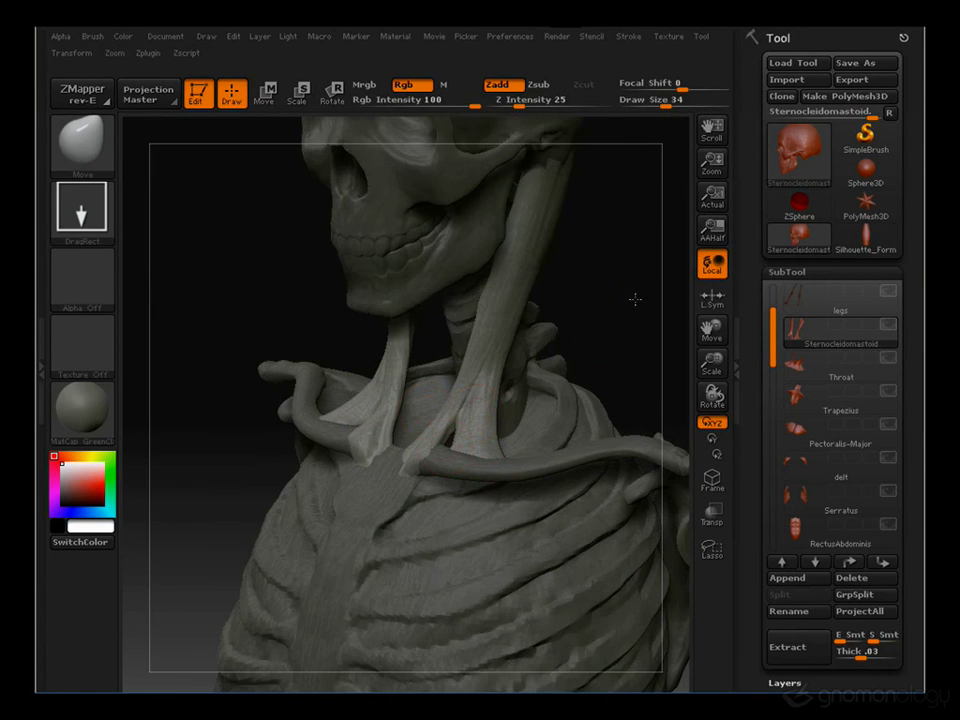
{"action": "left_click_drag", "start_coordinate": [634, 298], "coordinate": [343, 332]}
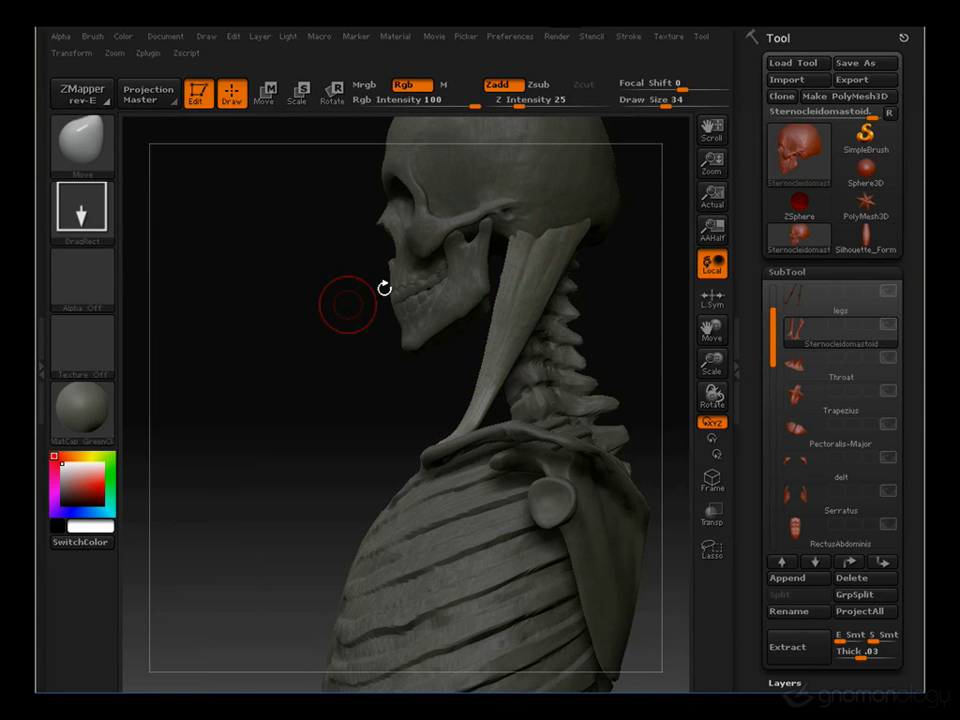
Examine the sternocleidomastoid's placement behind the jaw in profile and its overall line down the neck from the front
{"action": "left_click_drag", "start_coordinate": [384, 287], "coordinate": [306, 300], "text": "alt"}
{"action": "mouse_move", "coordinate": [600, 286]}
{"action": "left_mouse_down", "text": "alt"}
{"action": "mouse_move", "coordinate": [598, 259]}
{"action": "mouse_move", "coordinate": [598, 268]}
{"action": "left_mouse_up", "text": "alt"}
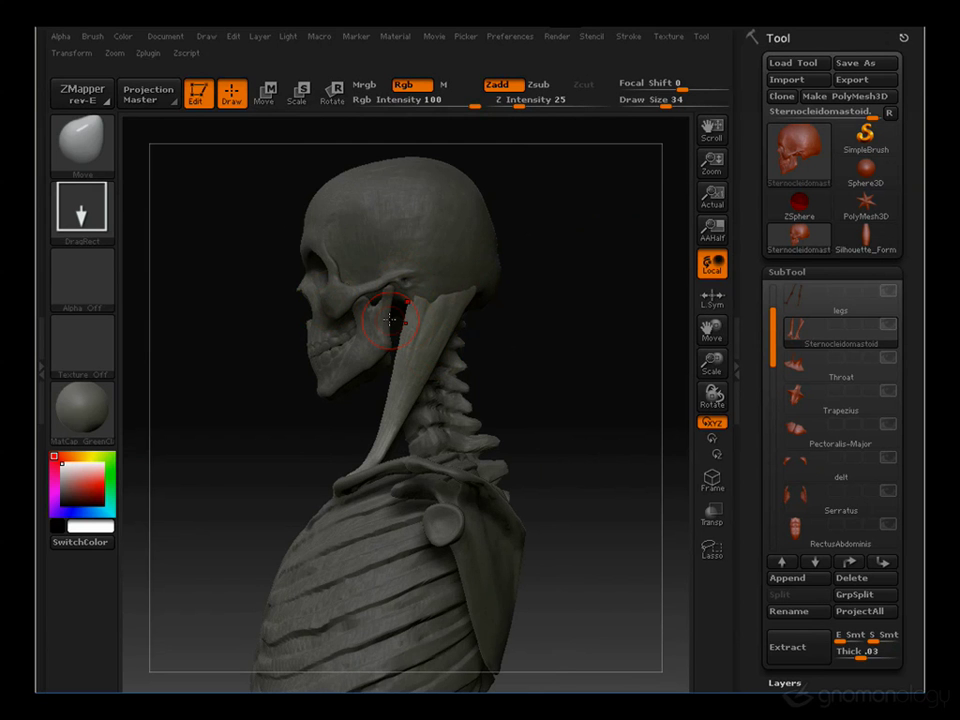
{"action": "left_click_drag", "start_coordinate": [292, 300], "coordinate": [268, 308]}
{"action": "left_click_drag", "start_coordinate": [280, 478], "coordinate": [470, 336]}
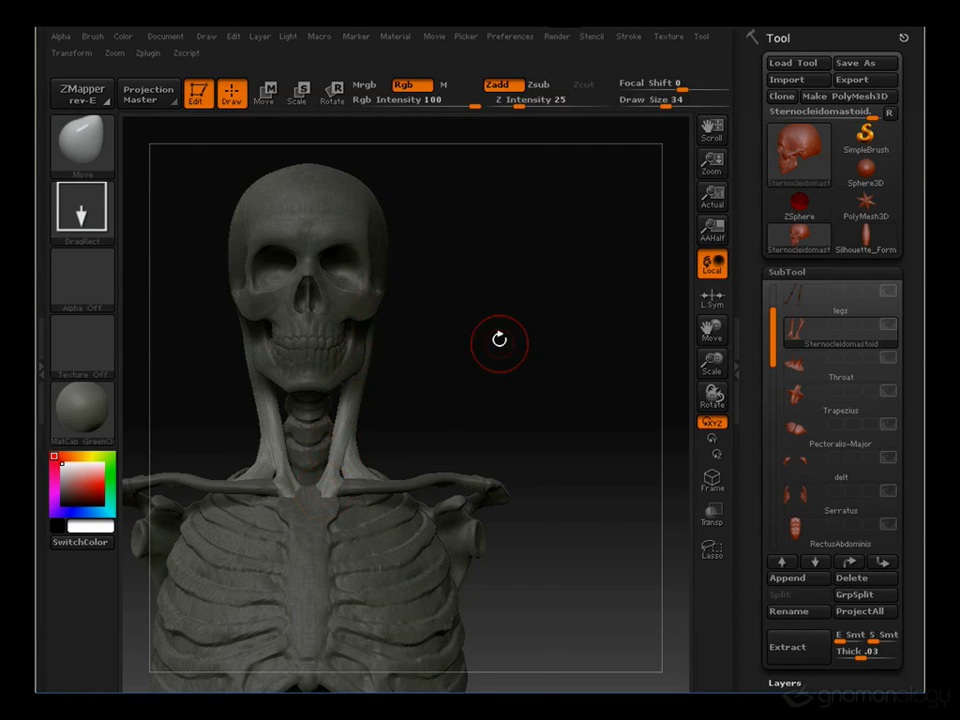
Show the Throat and Trapezius subtools and view the neck and shoulders from the front
{"action": "left_click_drag", "start_coordinate": [499, 339], "coordinate": [477, 447], "text": "alt"}
{"action": "left_click_drag", "start_coordinate": [615, 345], "coordinate": [500, 360]}
{"action": "left_click_drag", "start_coordinate": [589, 351], "coordinate": [345, 422]}
{"action": "left_click_drag", "start_coordinate": [589, 379], "coordinate": [647, 362]}
{"action": "left_click_drag", "start_coordinate": [221, 313], "coordinate": [380, 263]}
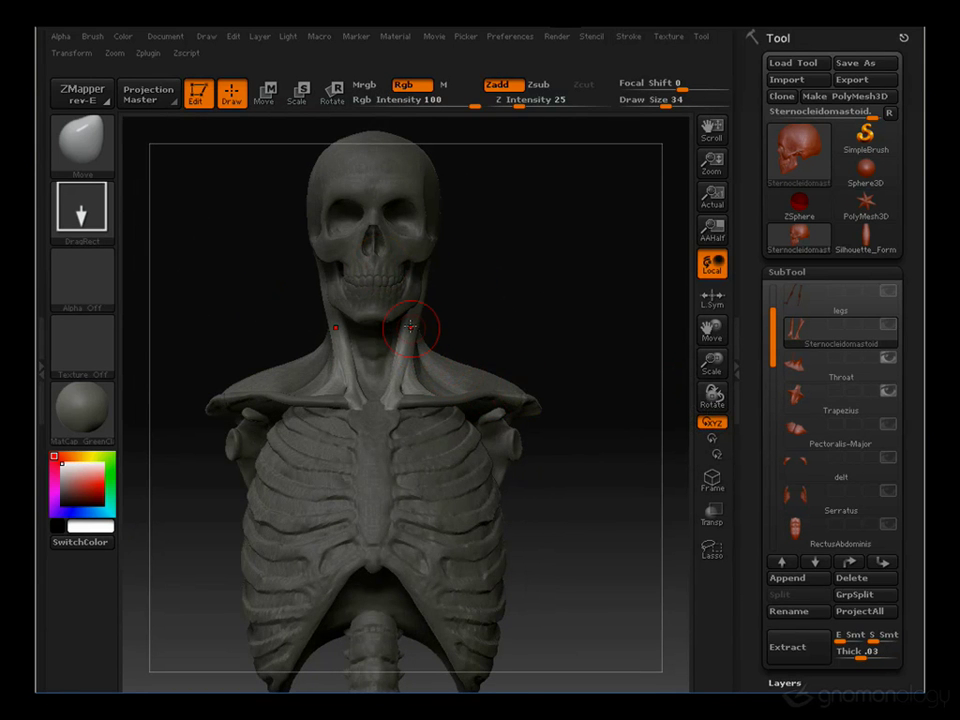
Examine the trapezius from behind, then select the torso subtool and hide the Trapezius
{"action": "left_click_drag", "start_coordinate": [574, 317], "coordinate": [543, 279]}
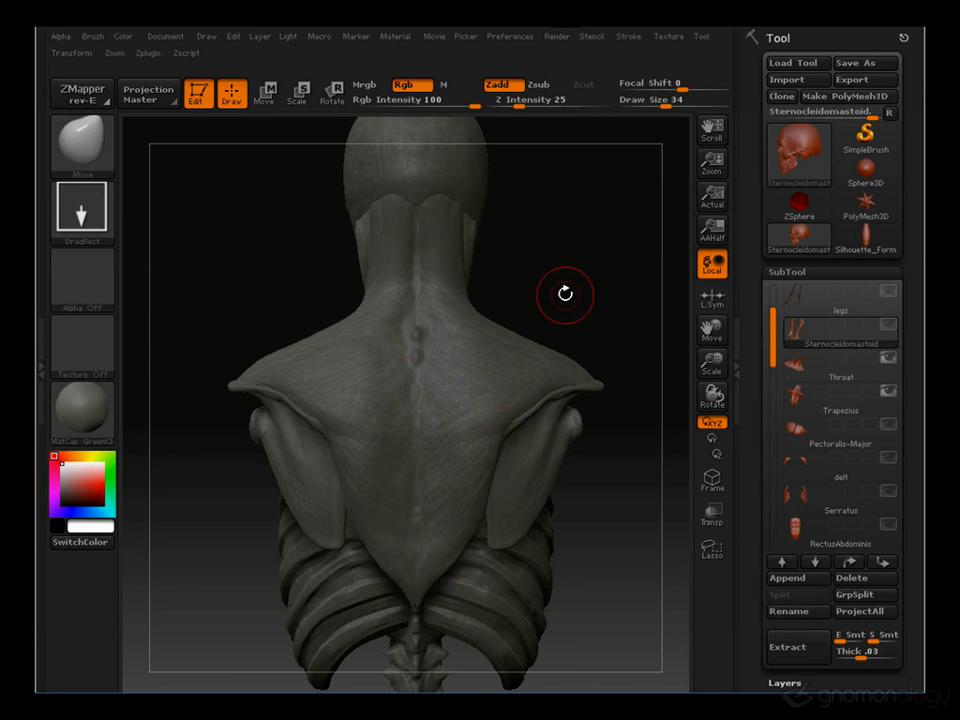
{"action": "left_click_drag", "start_coordinate": [564, 294], "coordinate": [363, 318]}
{"action": "left_click_drag", "start_coordinate": [579, 340], "coordinate": [555, 341], "text": "shift"}
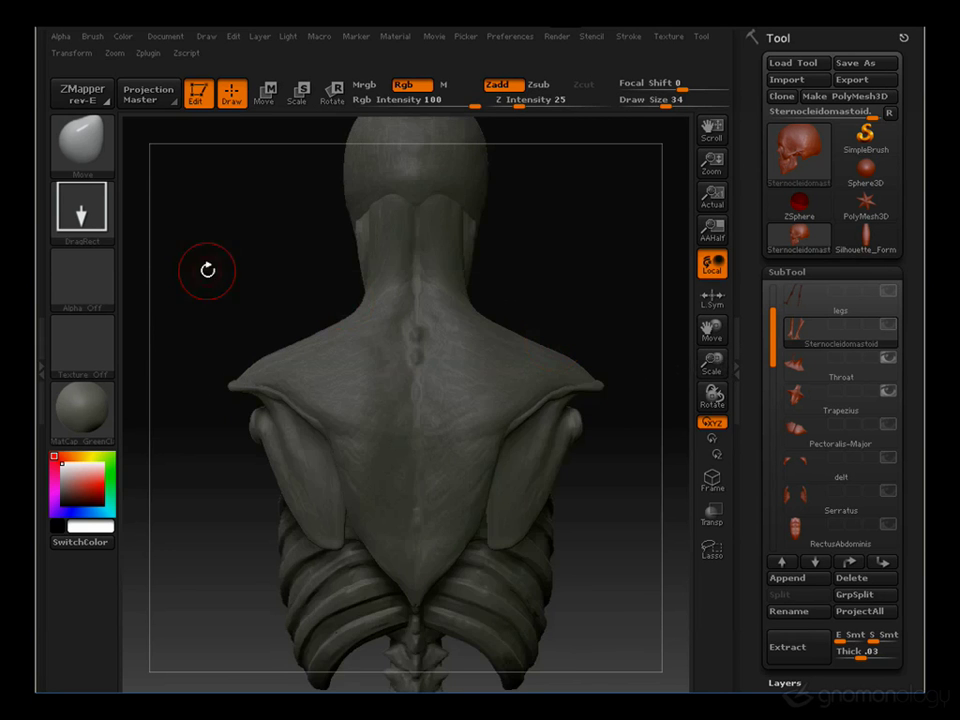
{"action": "left_click_drag", "start_coordinate": [208, 270], "coordinate": [219, 272]}
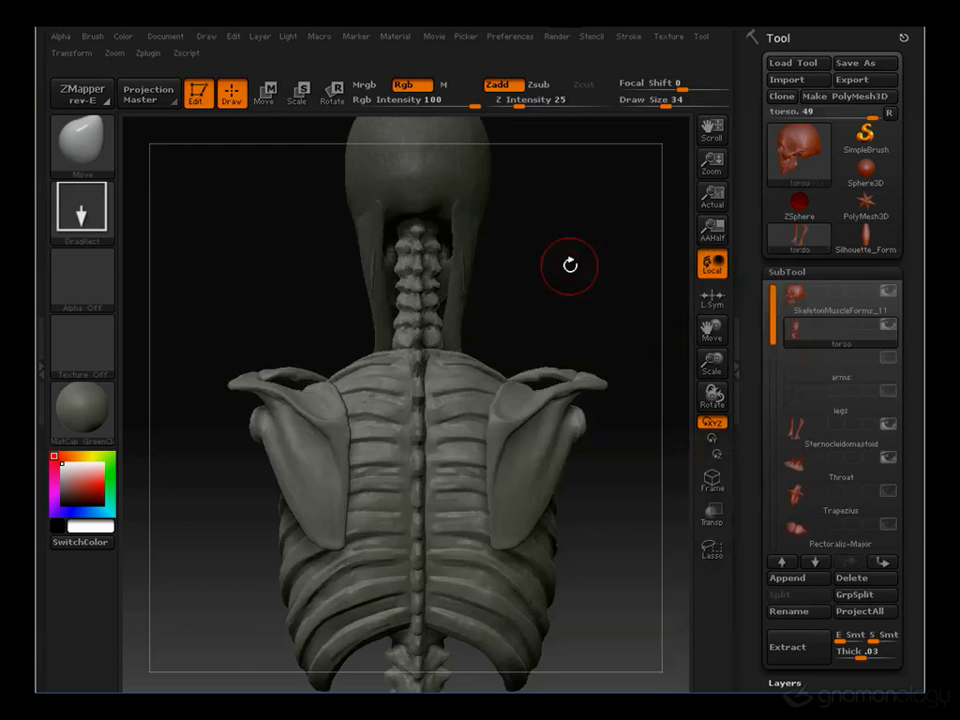
Examine the neck vertebrae, spine and shoulder blades without the trapezius, from the side and the back
{"action": "left_click_drag", "start_coordinate": [570, 264], "coordinate": [215, 303]}
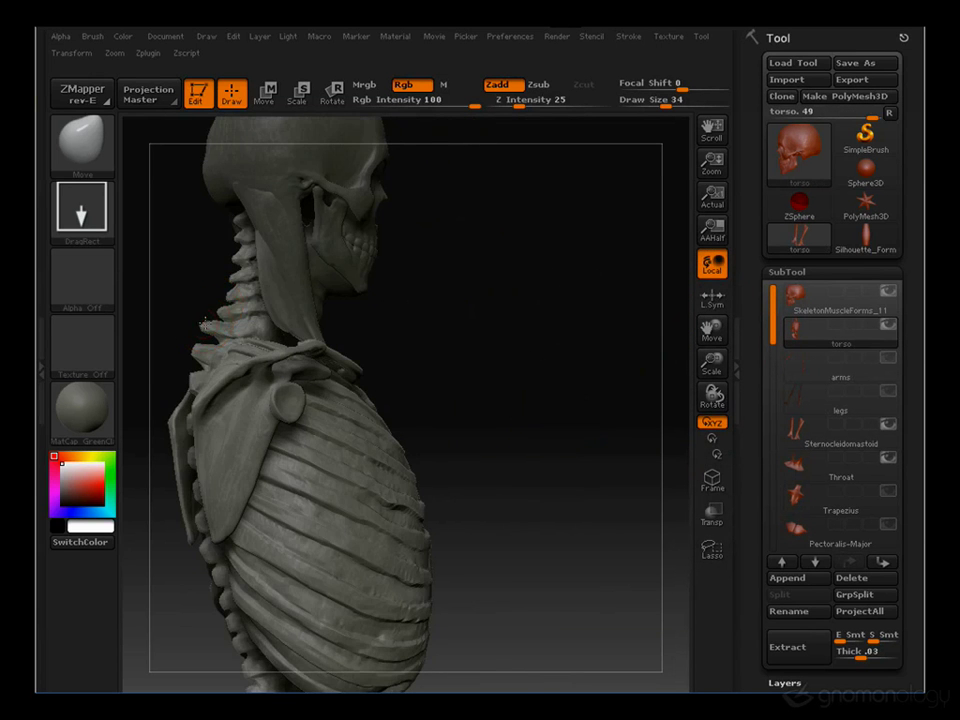
{"action": "left_click_drag", "start_coordinate": [485, 296], "coordinate": [530, 351]}
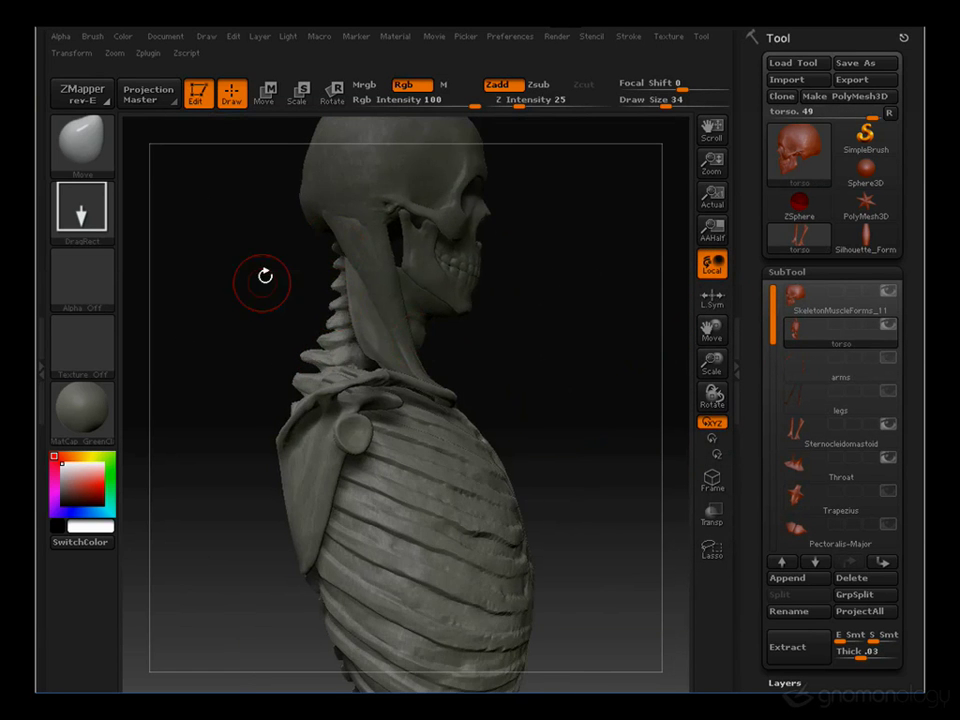
{"action": "left_click_drag", "start_coordinate": [265, 276], "coordinate": [345, 262]}
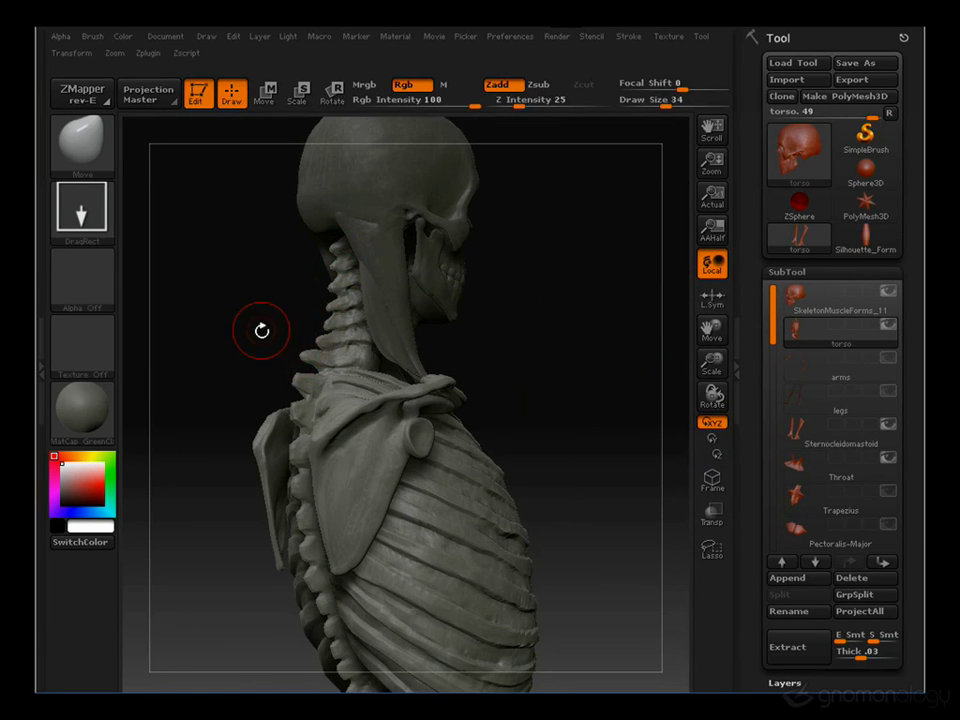
{"action": "left_click_drag", "start_coordinate": [259, 330], "coordinate": [335, 322]}
{"action": "left_click_drag", "start_coordinate": [251, 298], "coordinate": [391, 314]}
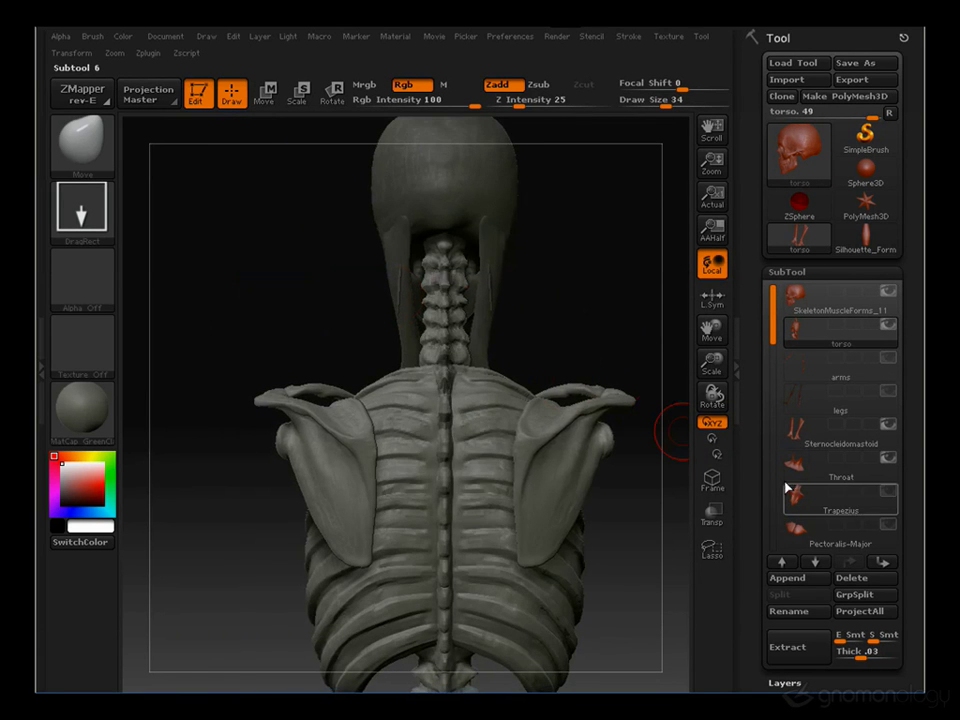
Show the Trapezius subtool again and examine its attachments to the skull, spine and shoulder blades from behind
{"action": "left_click", "coordinate": [889, 493]}
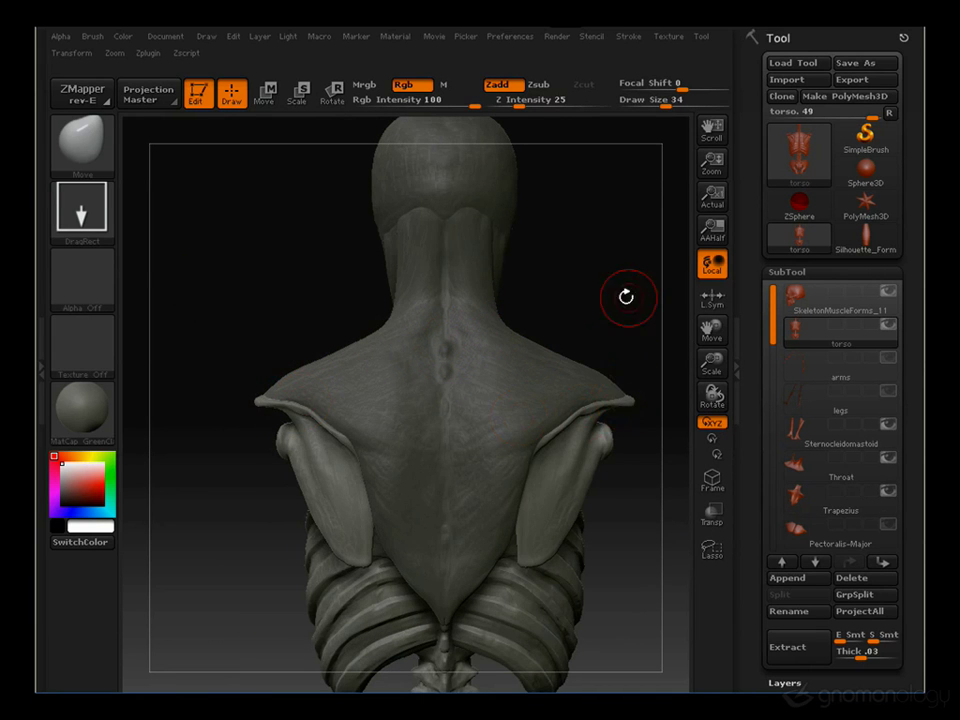
{"action": "left_click_drag", "start_coordinate": [626, 296], "coordinate": [556, 364]}
{"action": "left_click_drag", "start_coordinate": [589, 266], "coordinate": [548, 372]}
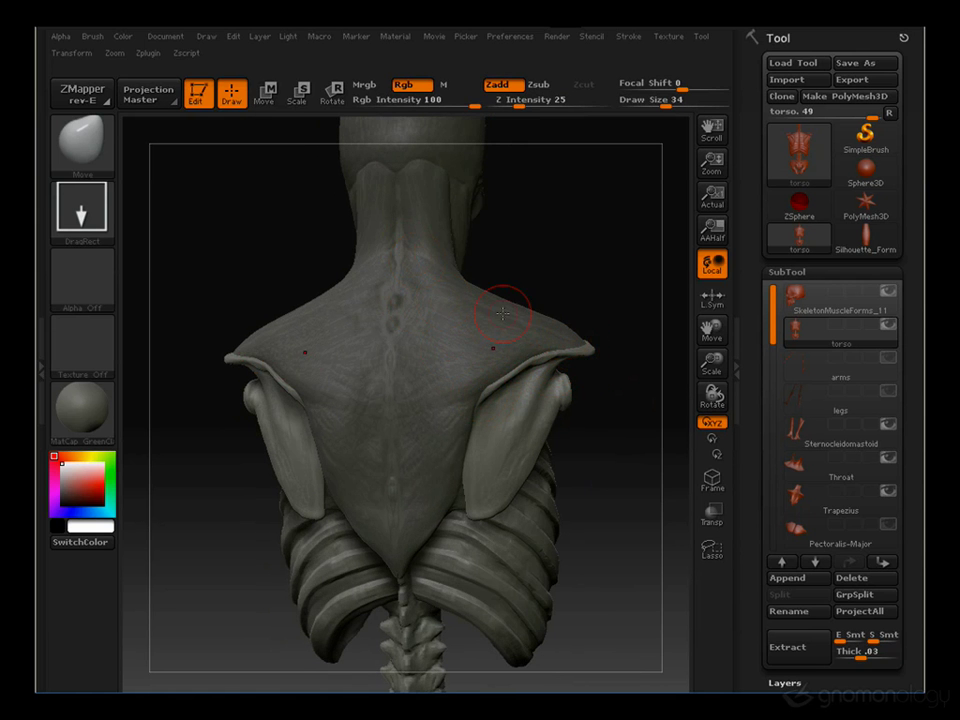
{"action": "mouse_move", "coordinate": [559, 219]}
{"action": "left_mouse_down"}
{"action": "mouse_move", "coordinate": [591, 272]}
{"action": "mouse_move", "coordinate": [468, 347]}
{"action": "left_mouse_up"}
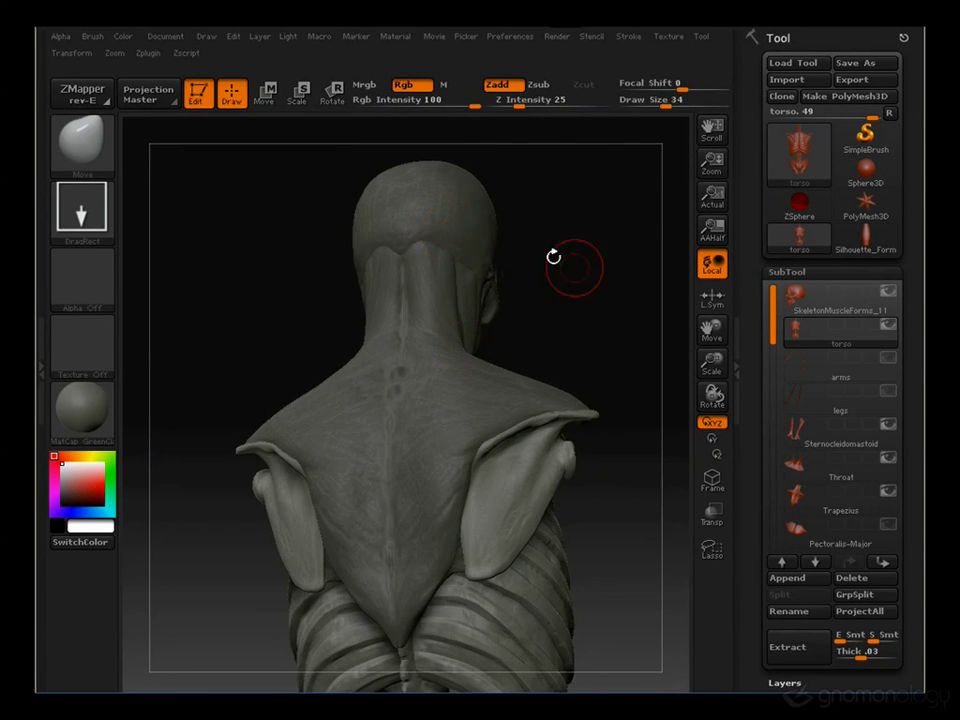
{"action": "mouse_move", "coordinate": [553, 257]}
{"action": "left_mouse_down"}
{"action": "mouse_move", "coordinate": [540, 305]}
{"action": "mouse_move", "coordinate": [457, 343]}
{"action": "left_mouse_up"}
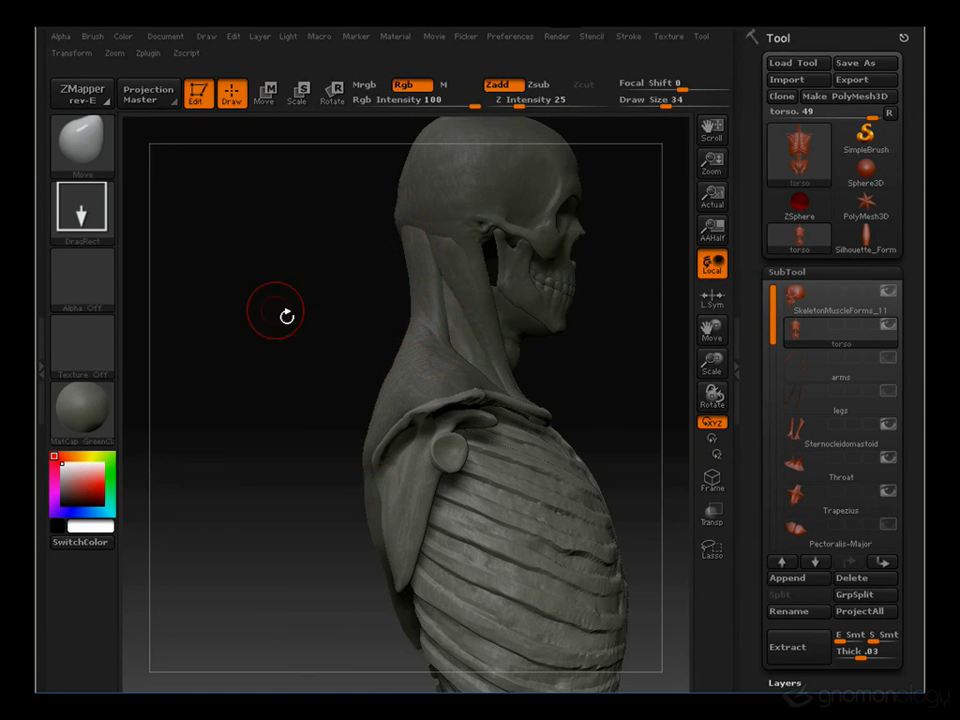
Examine how the trapezius wraps over the shoulder to the clavicle from above, in three-quarter view and from the front
{"action": "left_click_drag", "start_coordinate": [251, 334], "coordinate": [428, 421]}
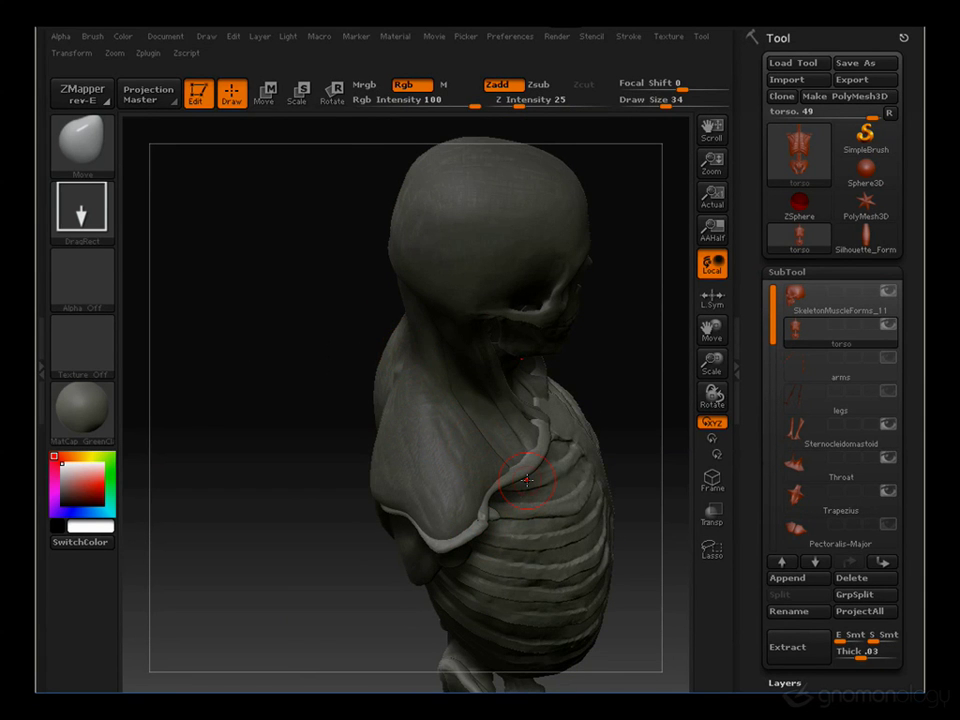
{"action": "left_click_drag", "start_coordinate": [616, 371], "coordinate": [340, 327]}
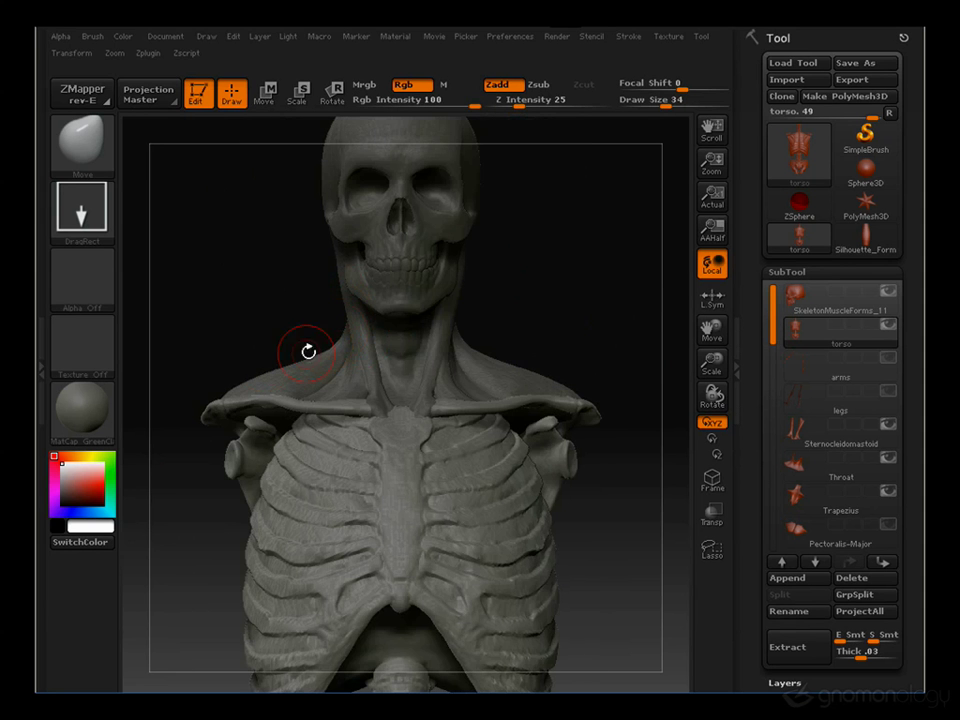
{"action": "left_click_drag", "start_coordinate": [537, 292], "coordinate": [429, 264]}
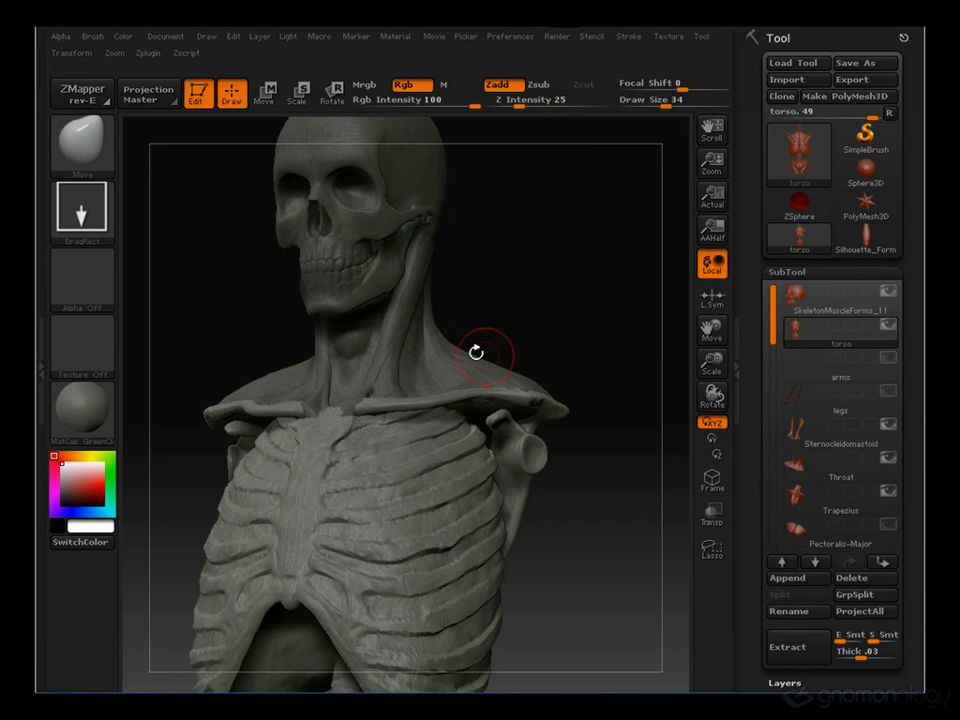
{"action": "left_click_drag", "start_coordinate": [594, 223], "coordinate": [455, 440]}
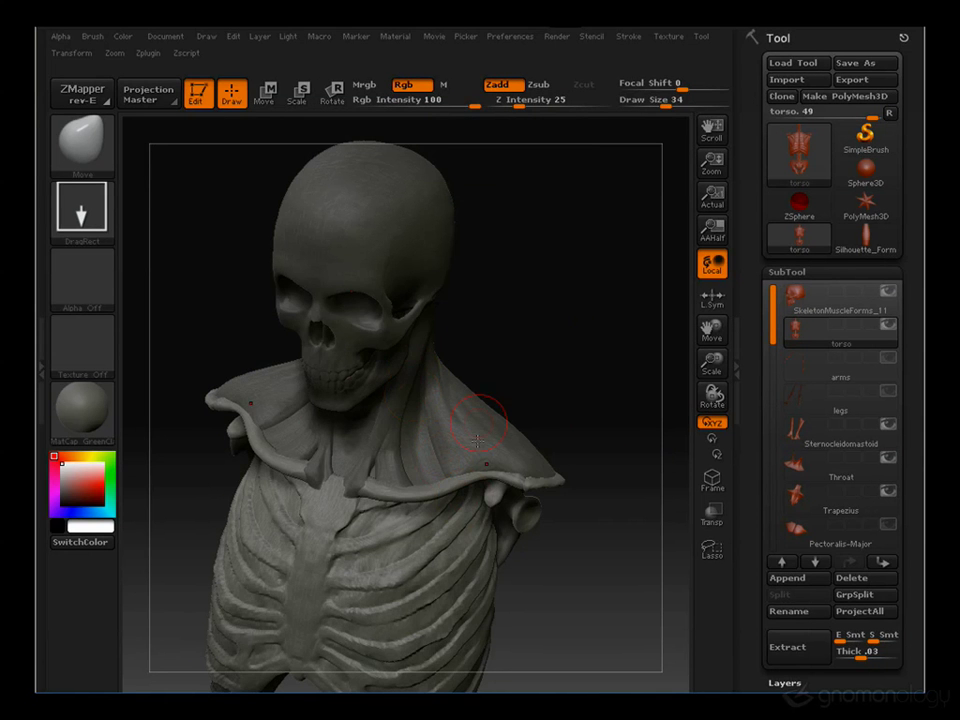
{"action": "left_click_drag", "start_coordinate": [594, 384], "coordinate": [593, 230]}
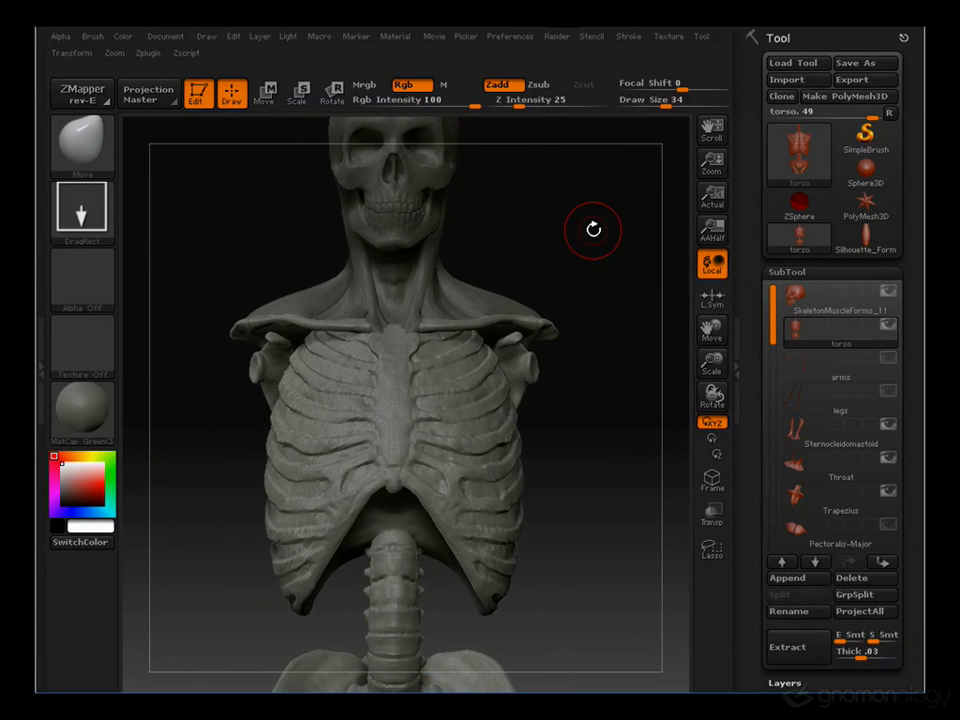
Show the Pectoralis-Major and arms subtools and examine the chest muscle's attachment to the upper arm from the side and front
{"action": "left_click", "coordinate": [889, 526]}
{"action": "left_click_drag", "start_coordinate": [613, 268], "coordinate": [556, 388]}
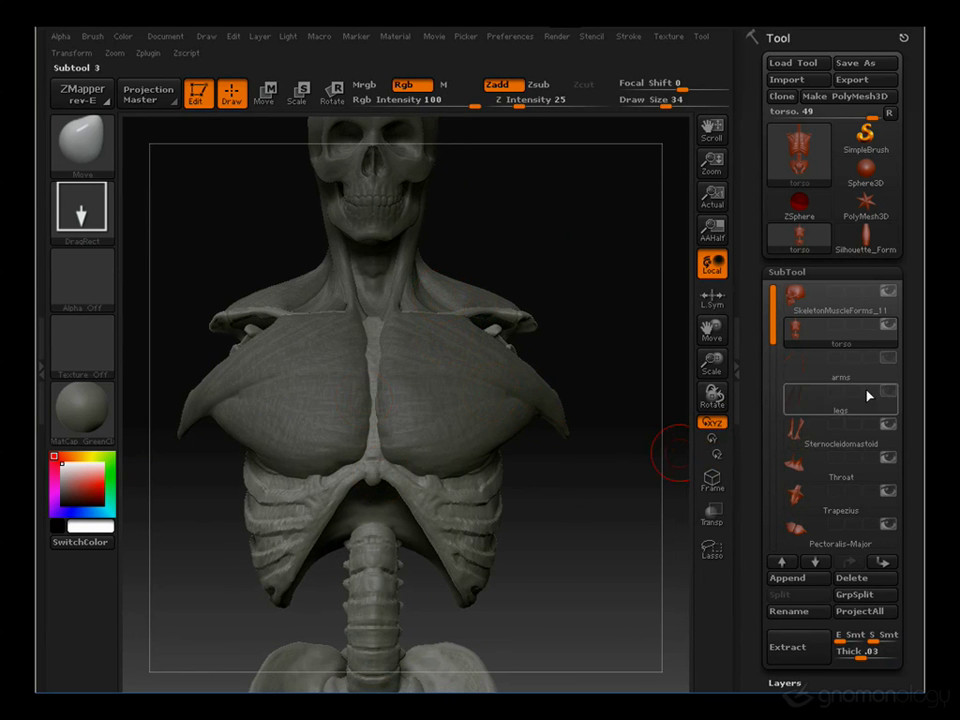
{"action": "left_click", "coordinate": [888, 357]}
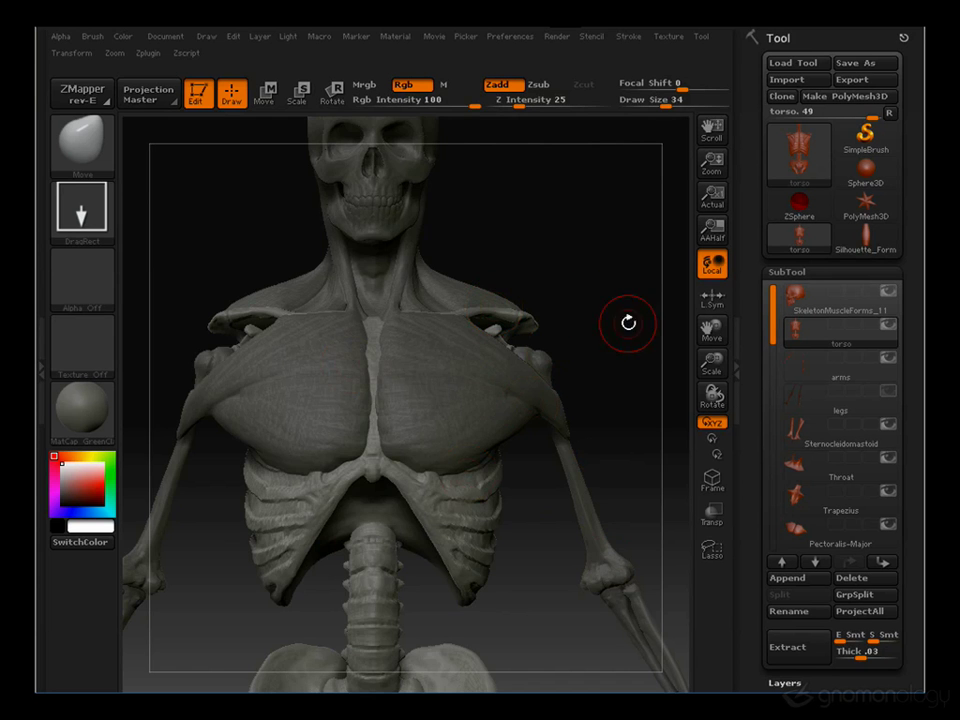
{"action": "left_click_drag", "start_coordinate": [626, 321], "coordinate": [619, 347]}
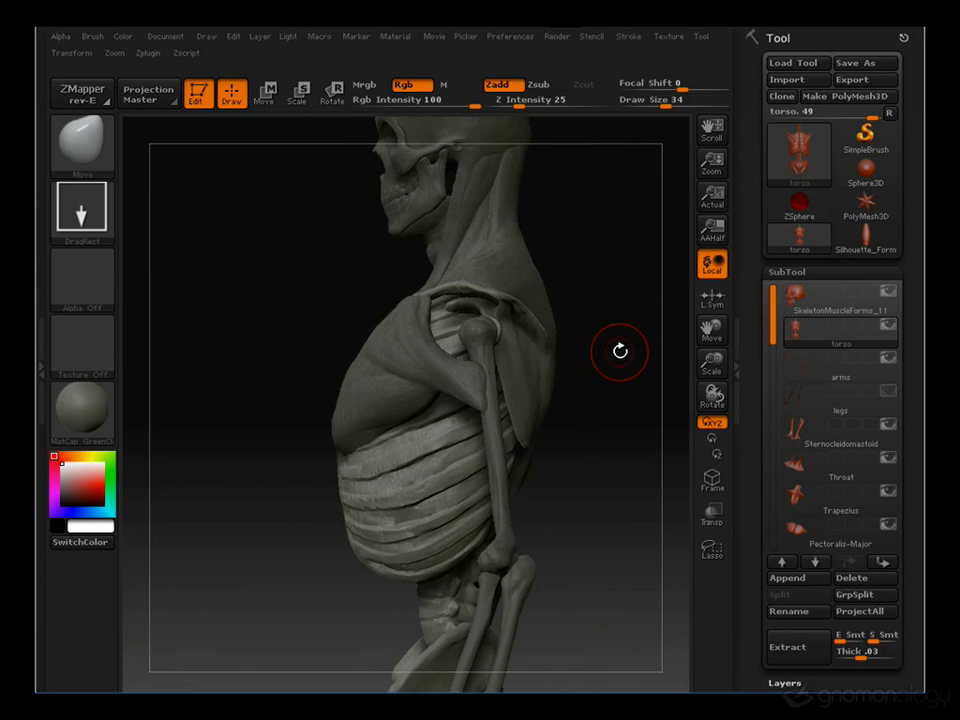
{"action": "left_click_drag", "start_coordinate": [264, 274], "coordinate": [533, 279]}
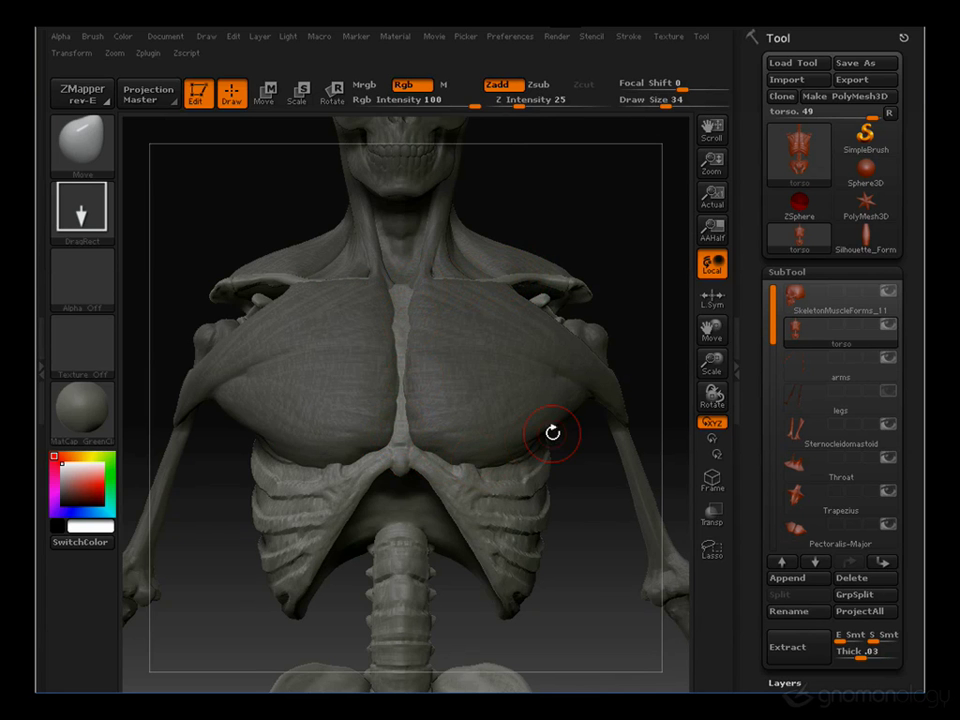
Examine the pectoralis major's attachment to the upper arm bone from the front, three-quarter, side and back views
{"action": "left_click_drag", "start_coordinate": [585, 454], "coordinate": [570, 407]}
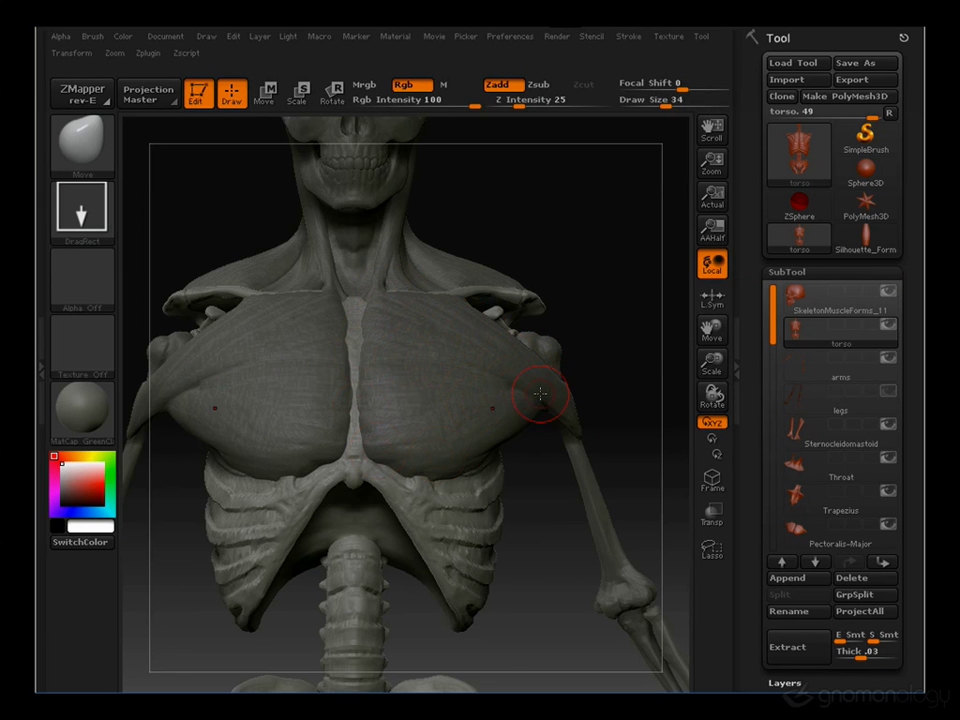
{"action": "left_click_drag", "start_coordinate": [594, 381], "coordinate": [432, 368]}
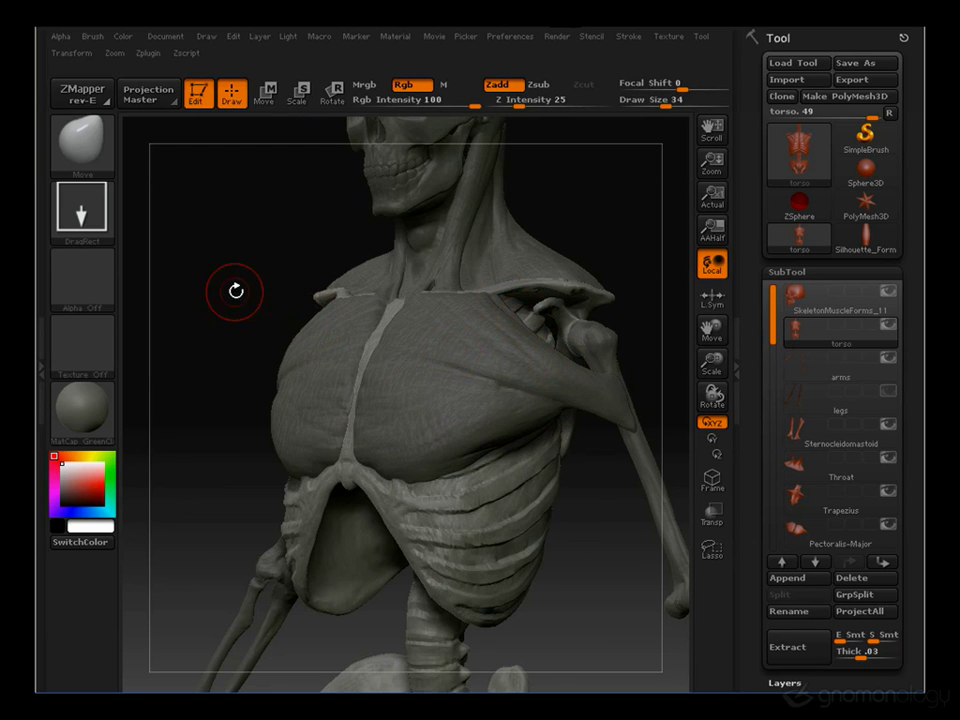
{"action": "left_click_drag", "start_coordinate": [236, 285], "coordinate": [540, 357]}
{"action": "mouse_move", "coordinate": [598, 231]}
{"action": "left_mouse_down"}
{"action": "mouse_move", "coordinate": [544, 264]}
{"action": "mouse_move", "coordinate": [576, 274]}
{"action": "mouse_move", "coordinate": [541, 275]}
{"action": "mouse_move", "coordinate": [401, 357]}
{"action": "left_mouse_up"}
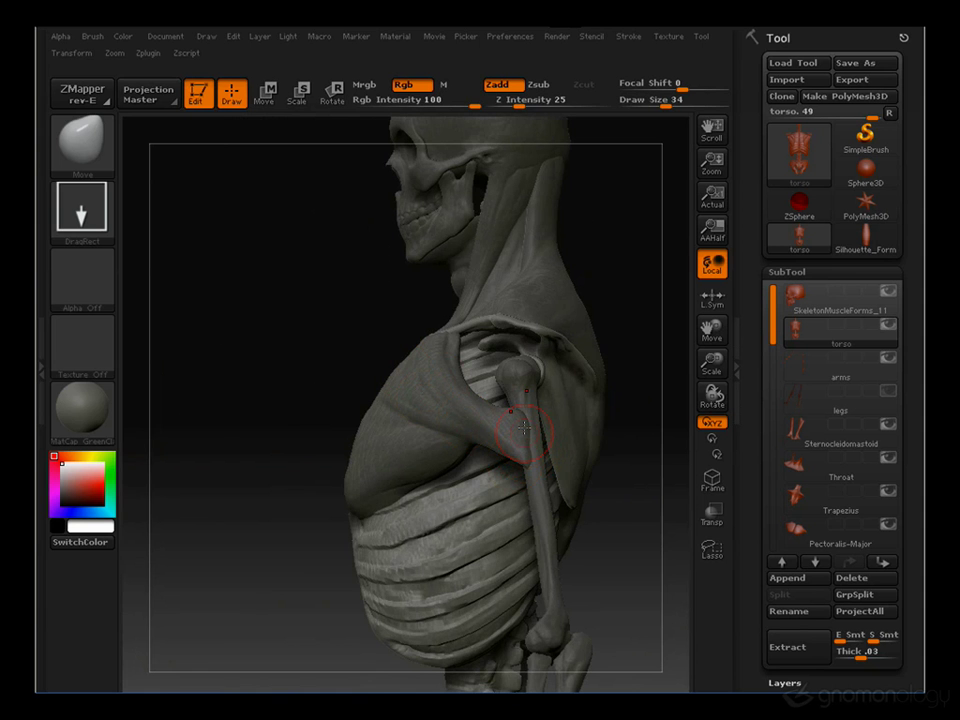
{"action": "left_click_drag", "start_coordinate": [584, 472], "coordinate": [251, 336]}
{"action": "mouse_move", "coordinate": [289, 424]}
{"action": "left_mouse_down"}
{"action": "mouse_move", "coordinate": [242, 429]}
{"action": "mouse_move", "coordinate": [381, 432]}
{"action": "left_mouse_up"}
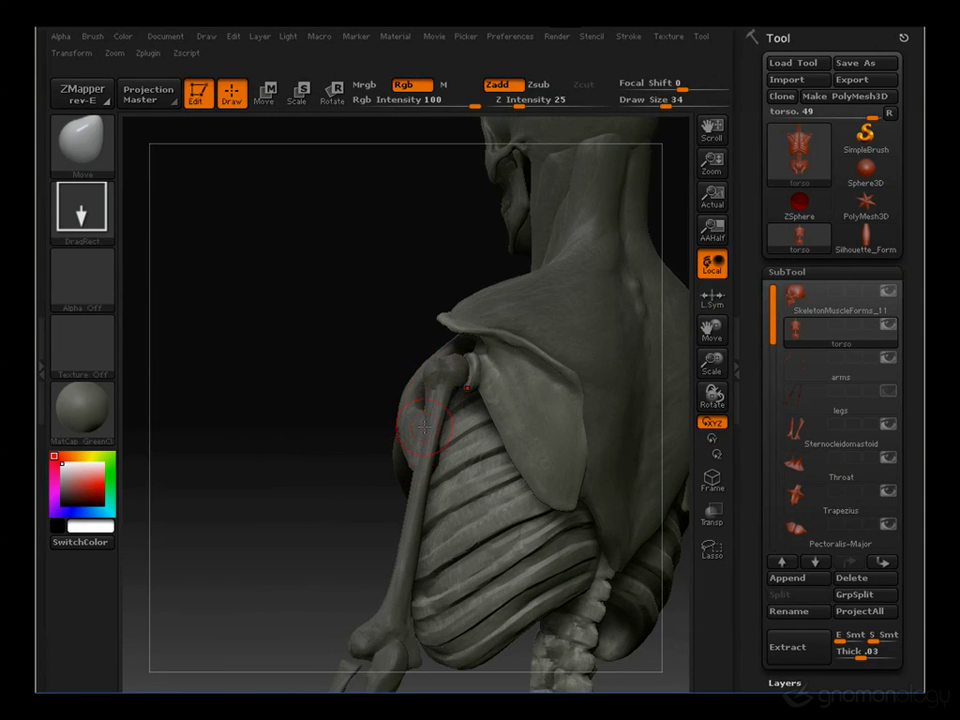
{"action": "mouse_move", "coordinate": [359, 470]}
{"action": "left_mouse_down"}
{"action": "mouse_move", "coordinate": [279, 476]}
{"action": "mouse_move", "coordinate": [321, 467]}
{"action": "mouse_move", "coordinate": [259, 484]}
{"action": "mouse_move", "coordinate": [276, 377]}
{"action": "mouse_move", "coordinate": [332, 470]}
{"action": "left_mouse_up"}
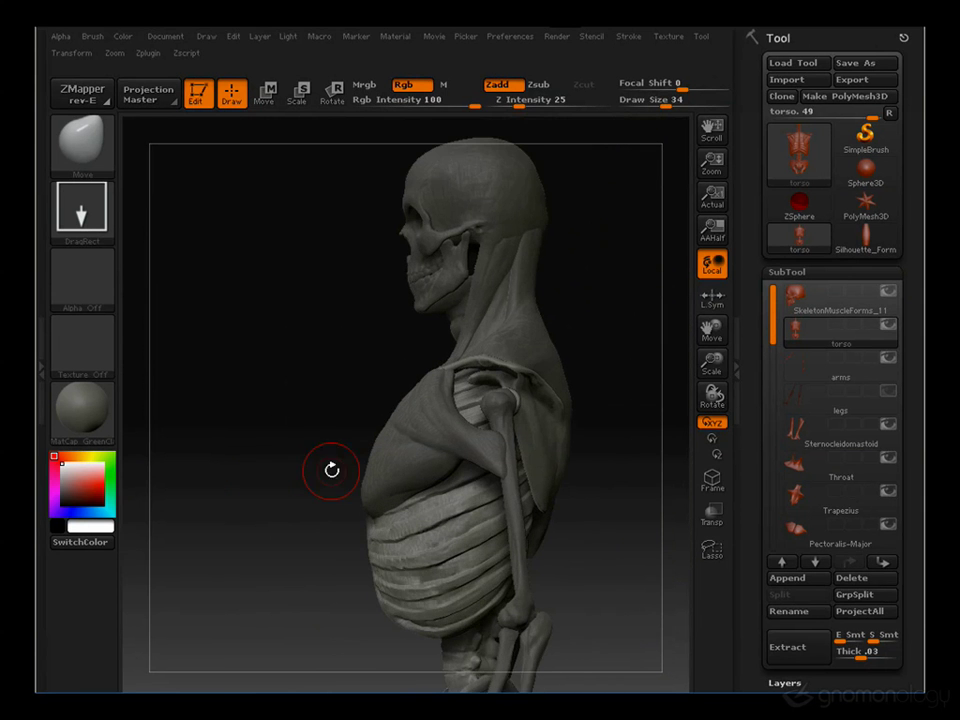
Examine the chest muscle's shape over the ribcage in profile, from the front and from below the armpit
{"action": "left_click_drag", "start_coordinate": [587, 560], "coordinate": [514, 504]}
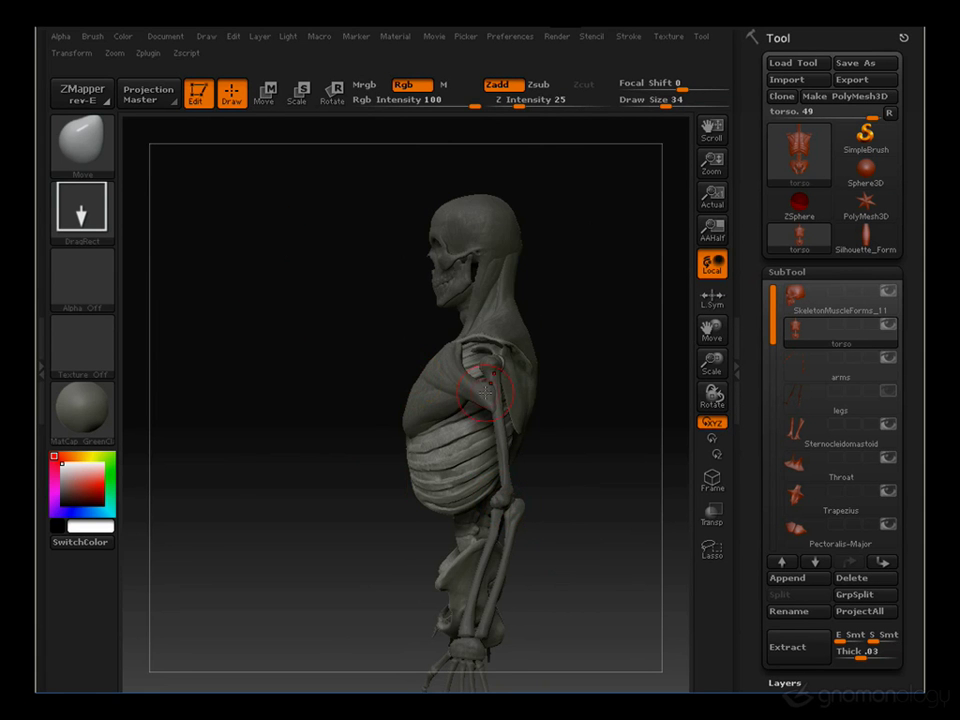
{"action": "left_click_drag", "start_coordinate": [356, 266], "coordinate": [548, 305]}
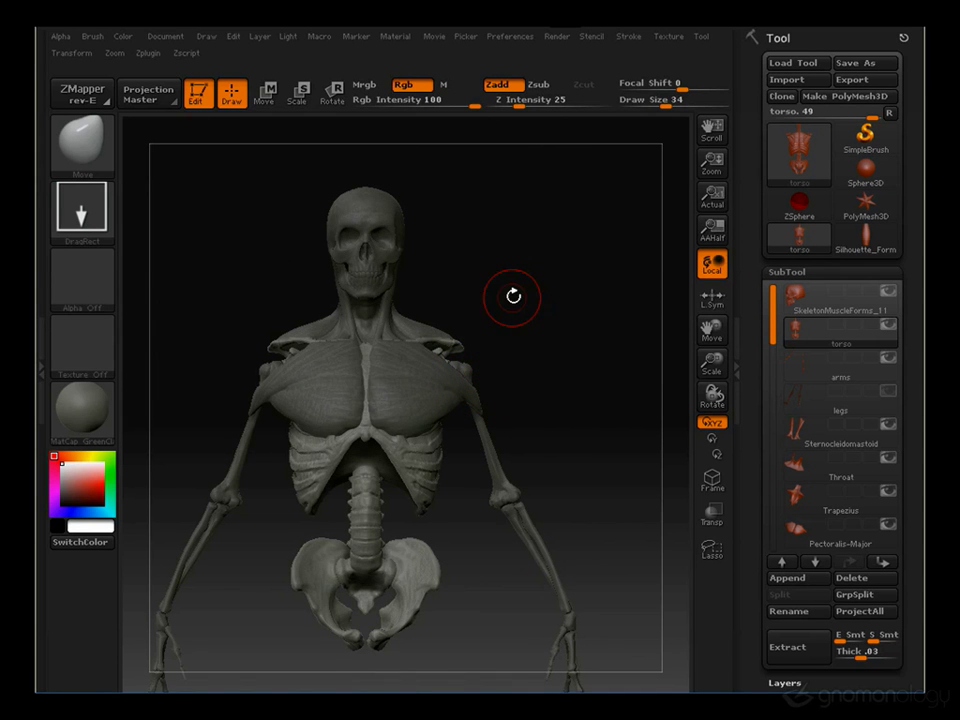
{"action": "left_click_drag", "start_coordinate": [585, 345], "coordinate": [537, 377], "text": "alt"}
{"action": "left_click_drag", "start_coordinate": [555, 317], "coordinate": [499, 388], "text": "alt"}
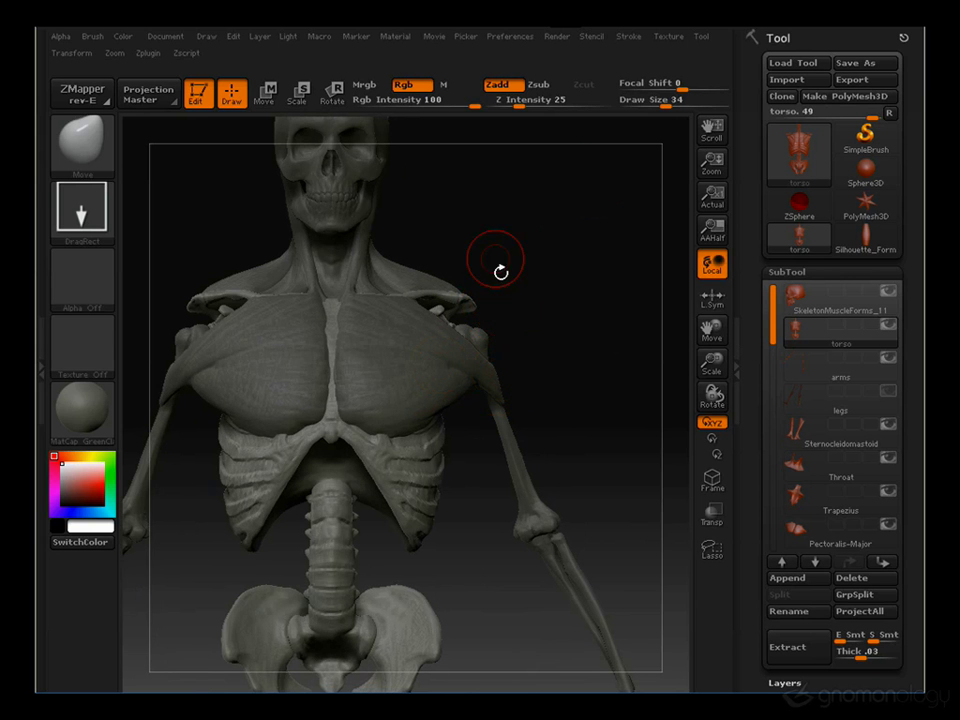
{"action": "mouse_move", "coordinate": [574, 317]}
{"action": "left_mouse_down"}
{"action": "mouse_move", "coordinate": [589, 328]}
{"action": "mouse_move", "coordinate": [589, 285]}
{"action": "mouse_move", "coordinate": [571, 276]}
{"action": "mouse_move", "coordinate": [602, 326]}
{"action": "mouse_move", "coordinate": [617, 261]}
{"action": "mouse_move", "coordinate": [600, 287]}
{"action": "mouse_move", "coordinate": [459, 401]}
{"action": "left_mouse_up"}
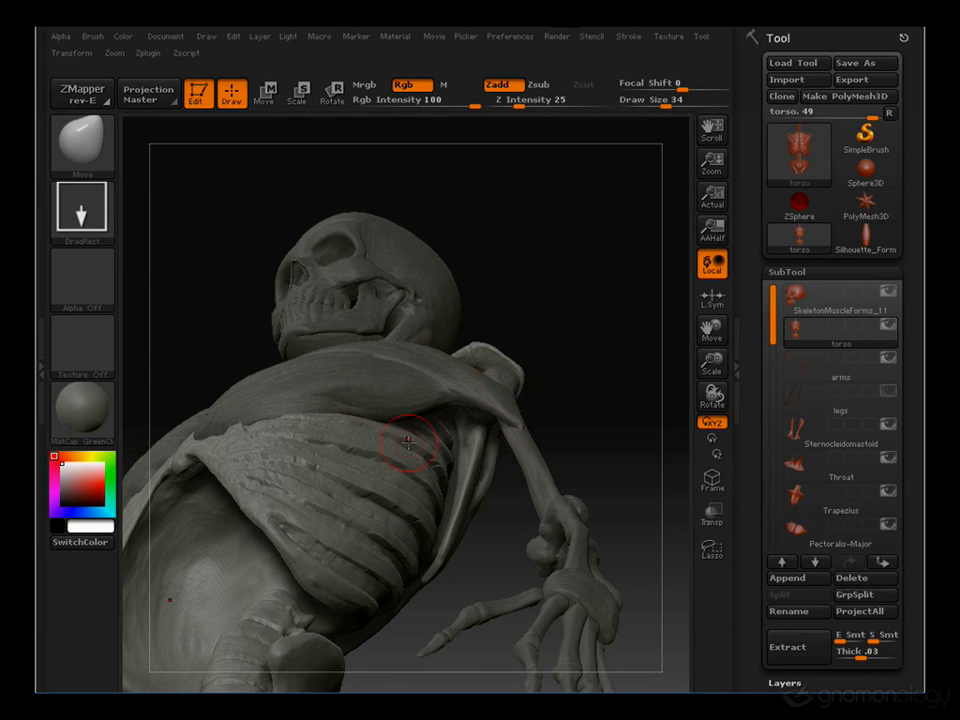
{"action": "left_click_drag", "start_coordinate": [583, 321], "coordinate": [608, 268]}
Show the delt subtool and examine how it caps the shoulder from above and from the front
{"action": "key", "text": "f"}
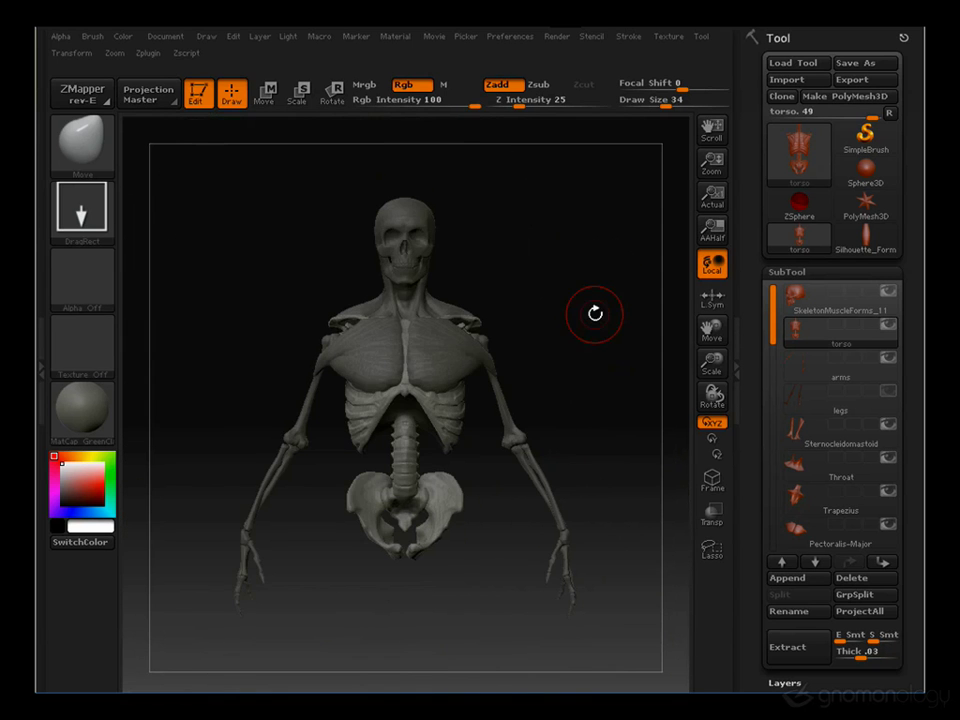
{"action": "left_click_drag", "start_coordinate": [775, 316], "coordinate": [771, 343]}
{"action": "mouse_move", "coordinate": [798, 407]}
{"action": "left_click", "coordinate": [894, 393]}
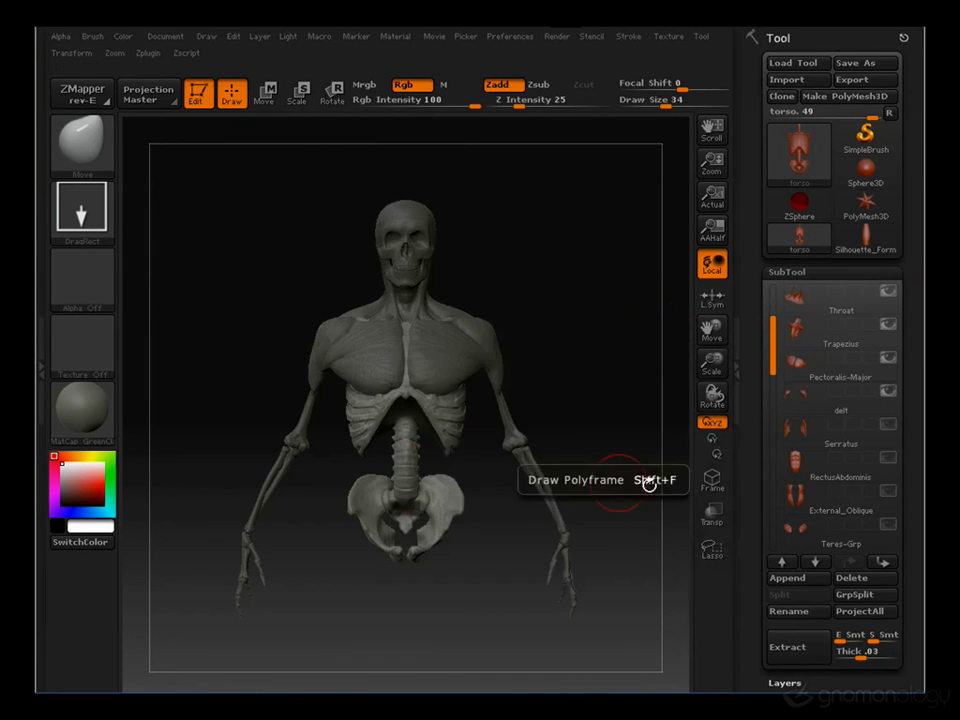
{"action": "key", "text": "f"}
{"action": "left_click_drag", "start_coordinate": [541, 235], "coordinate": [507, 355], "text": "alt"}
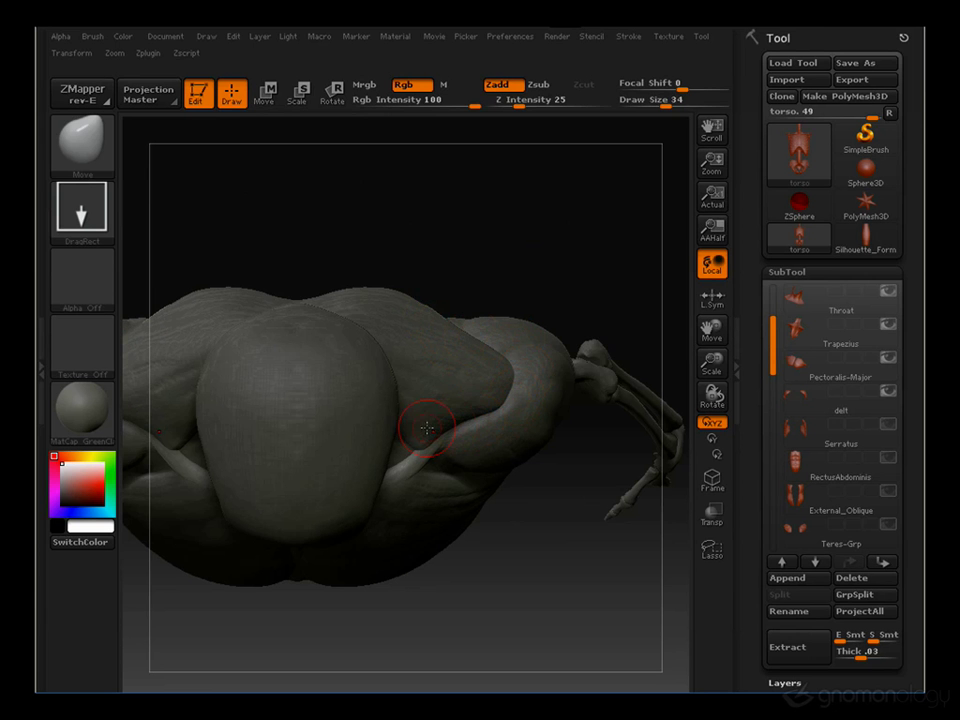
{"action": "left_click_drag", "start_coordinate": [507, 318], "coordinate": [532, 336]}
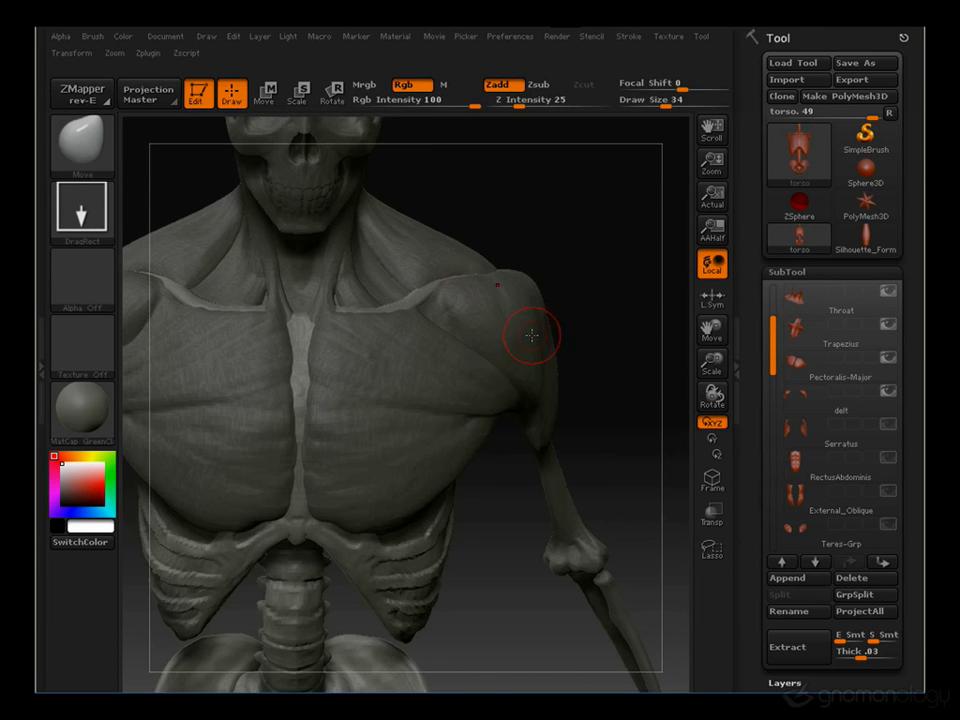
Examine the deltoid's attachments to the clavicle, shoulder blade and upper arm bone from the side, front and back
{"action": "left_click_drag", "start_coordinate": [540, 435], "coordinate": [508, 290]}
{"action": "left_click_drag", "start_coordinate": [296, 281], "coordinate": [566, 323]}
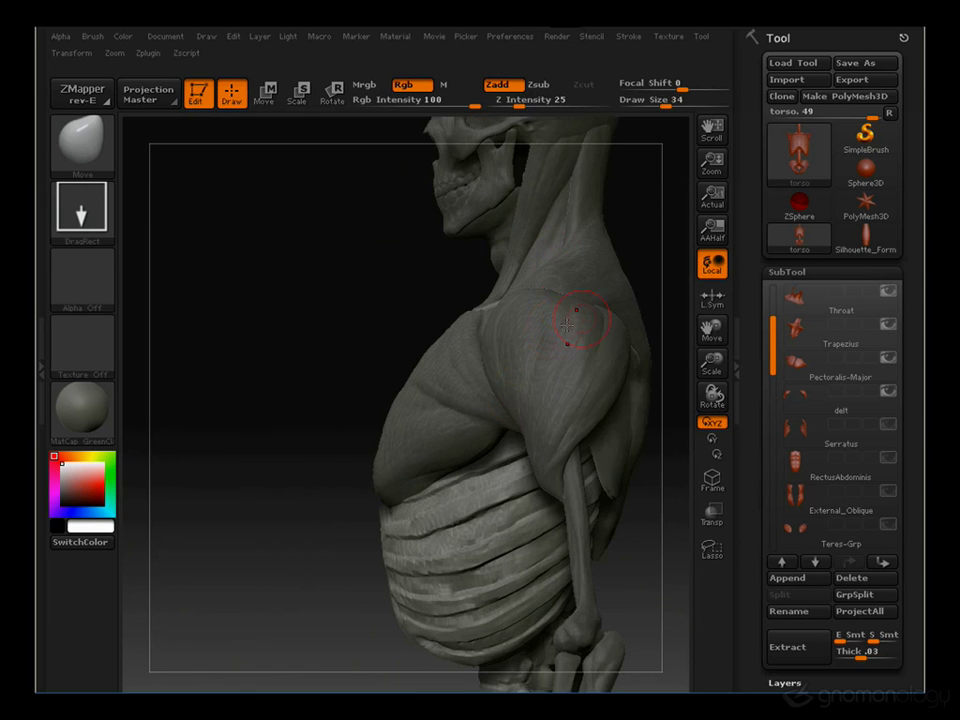
{"action": "left_click_drag", "start_coordinate": [257, 213], "coordinate": [416, 318]}
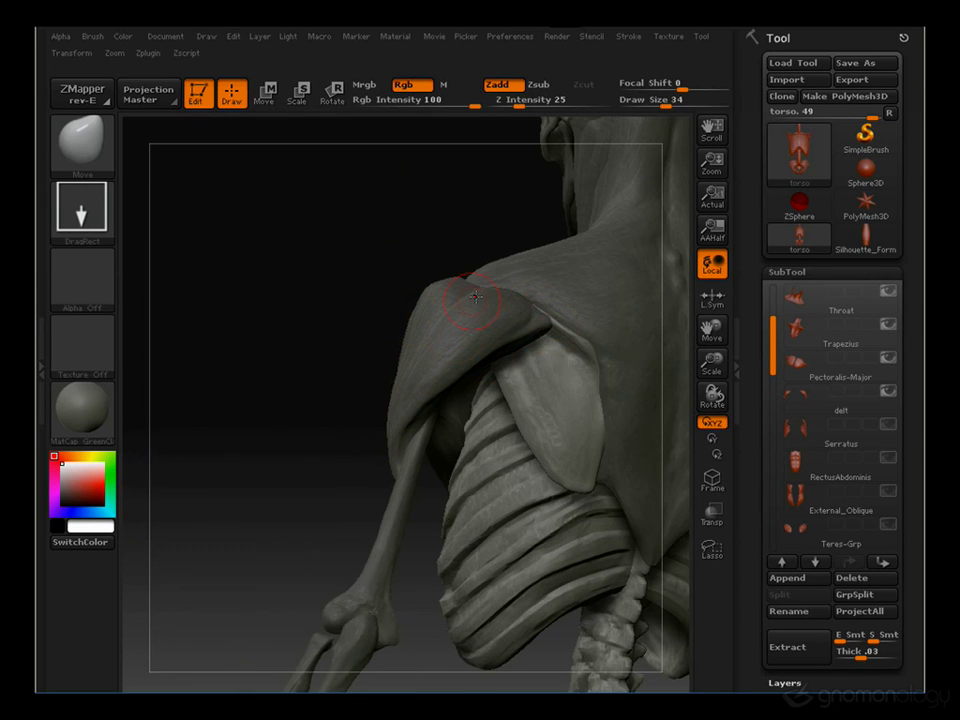
{"action": "mouse_move", "coordinate": [286, 408]}
{"action": "left_mouse_down"}
{"action": "mouse_move", "coordinate": [276, 418]}
{"action": "mouse_move", "coordinate": [371, 372]}
{"action": "mouse_move", "coordinate": [604, 403]}
{"action": "mouse_move", "coordinate": [567, 380]}
{"action": "left_mouse_up"}
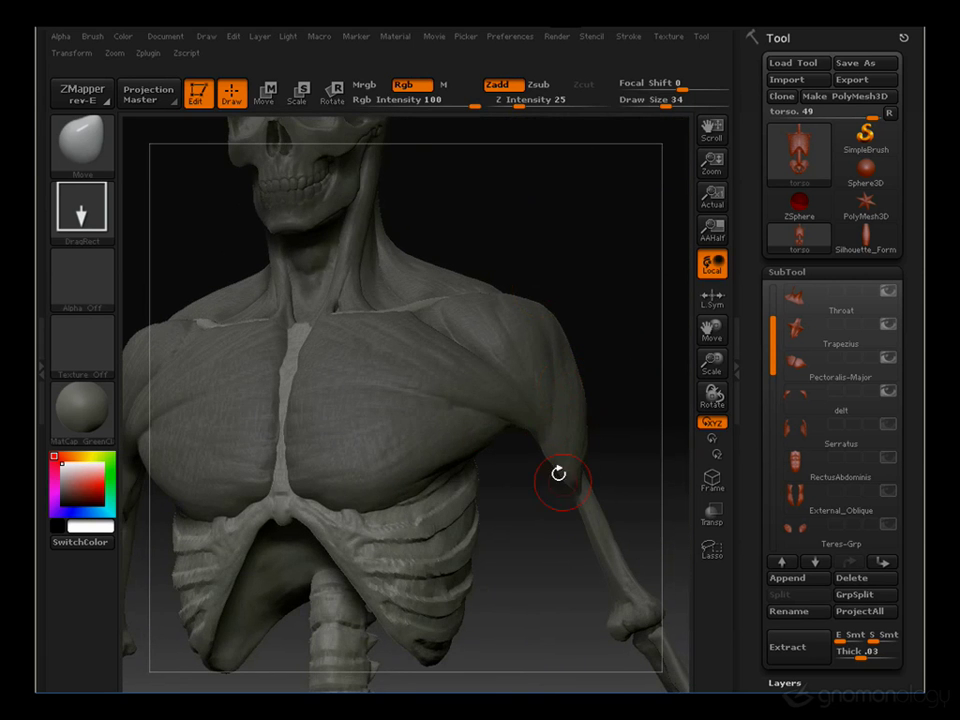
{"action": "left_click_drag", "start_coordinate": [587, 240], "coordinate": [398, 253]}
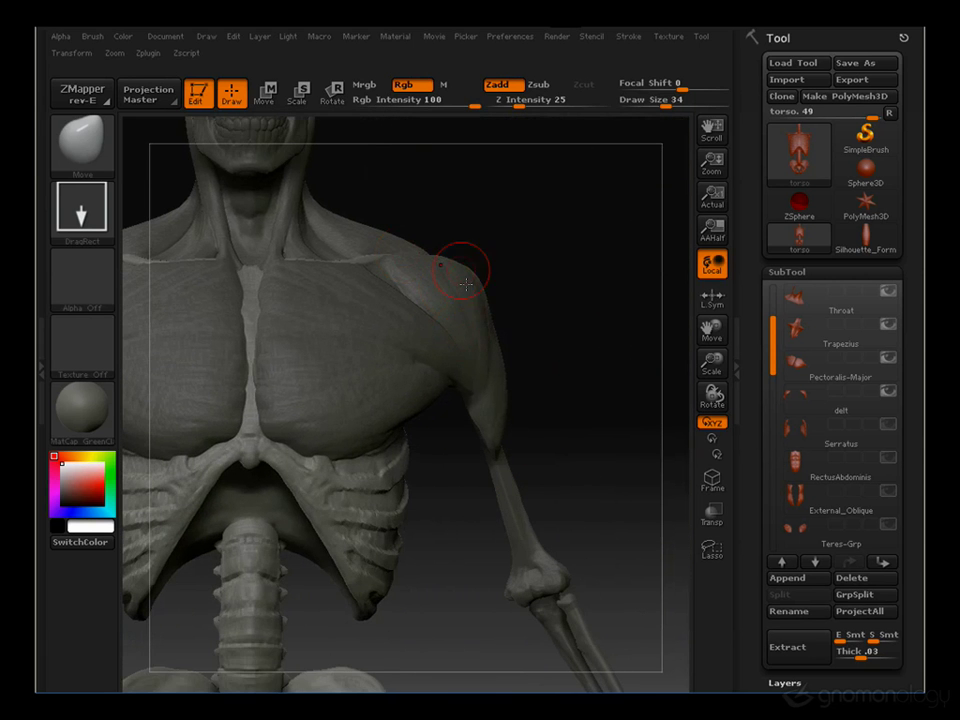
{"action": "mouse_move", "coordinate": [566, 251]}
{"action": "left_mouse_down", "text": "alt"}
{"action": "mouse_move", "coordinate": [553, 197]}
{"action": "mouse_move", "coordinate": [589, 290]}
{"action": "mouse_move", "coordinate": [527, 249]}
{"action": "left_mouse_up", "text": "alt"}
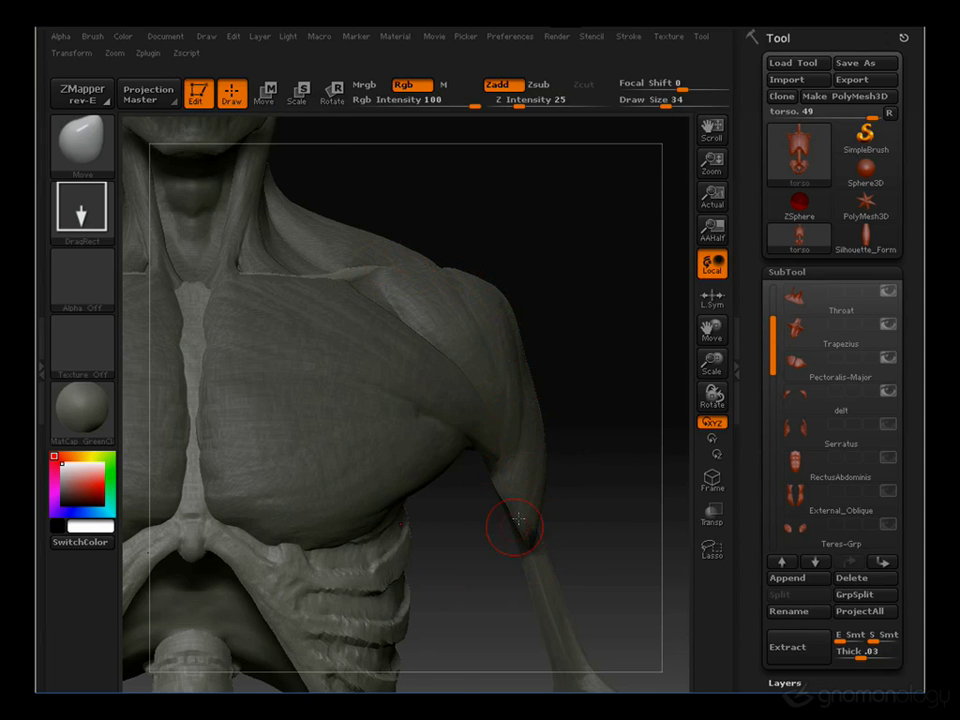
{"action": "left_click_drag", "start_coordinate": [518, 518], "coordinate": [459, 507]}
{"action": "mouse_move", "coordinate": [432, 563]}
{"action": "left_mouse_down"}
{"action": "mouse_move", "coordinate": [253, 431]}
{"action": "mouse_move", "coordinate": [223, 434]}
{"action": "mouse_move", "coordinate": [253, 349]}
{"action": "mouse_move", "coordinate": [287, 388]}
{"action": "mouse_move", "coordinate": [181, 380]}
{"action": "mouse_move", "coordinate": [298, 285]}
{"action": "left_mouse_up"}
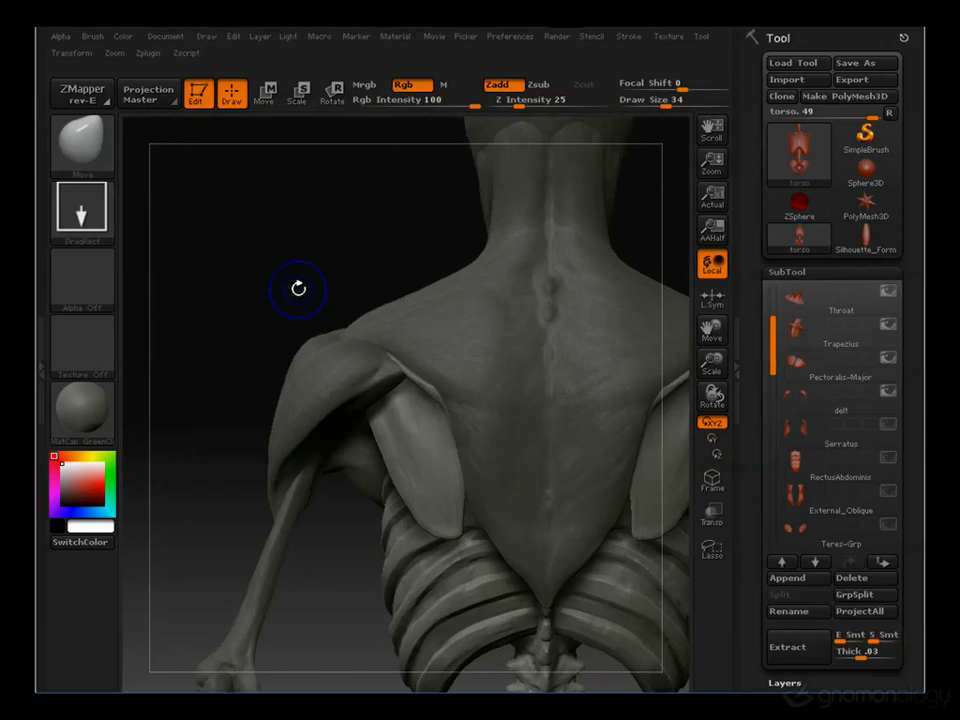
{"action": "left_click_drag", "start_coordinate": [184, 392], "coordinate": [197, 407]}
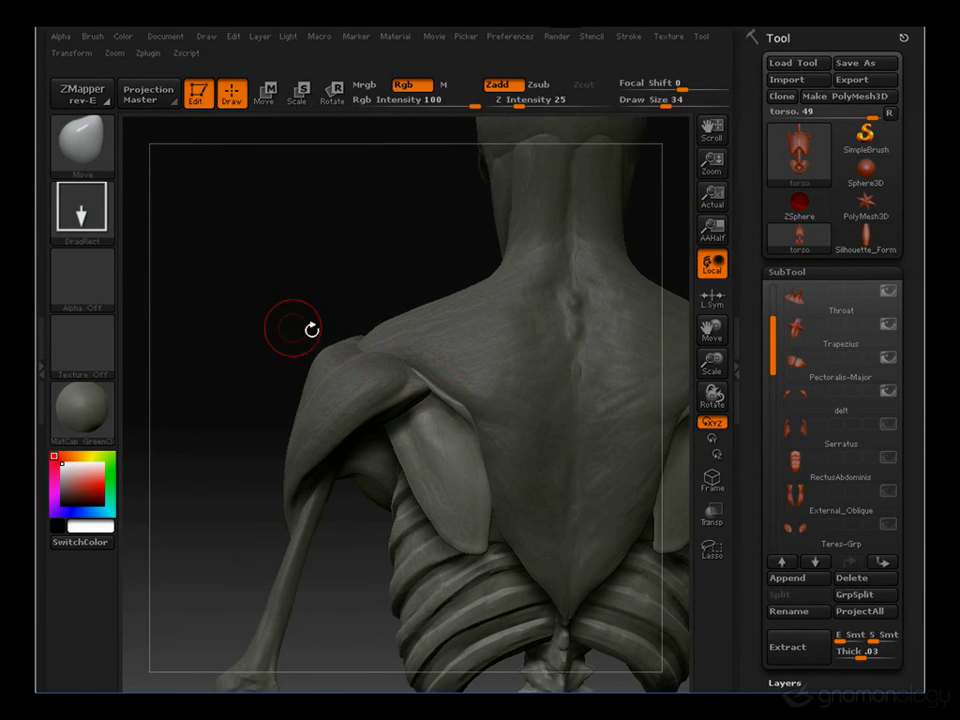
Show the Serratus subtool in a three-quarter view of the ribcage and set the Draw Size to 22
{"action": "left_click_drag", "start_coordinate": [311, 328], "coordinate": [665, 325]}
{"action": "mouse_move", "coordinate": [566, 597]}
{"action": "left_mouse_down", "text": "alt"}
{"action": "mouse_move", "coordinate": [521, 482]}
{"action": "mouse_move", "coordinate": [480, 490]}
{"action": "mouse_move", "coordinate": [330, 470]}
{"action": "left_mouse_up", "text": "alt"}
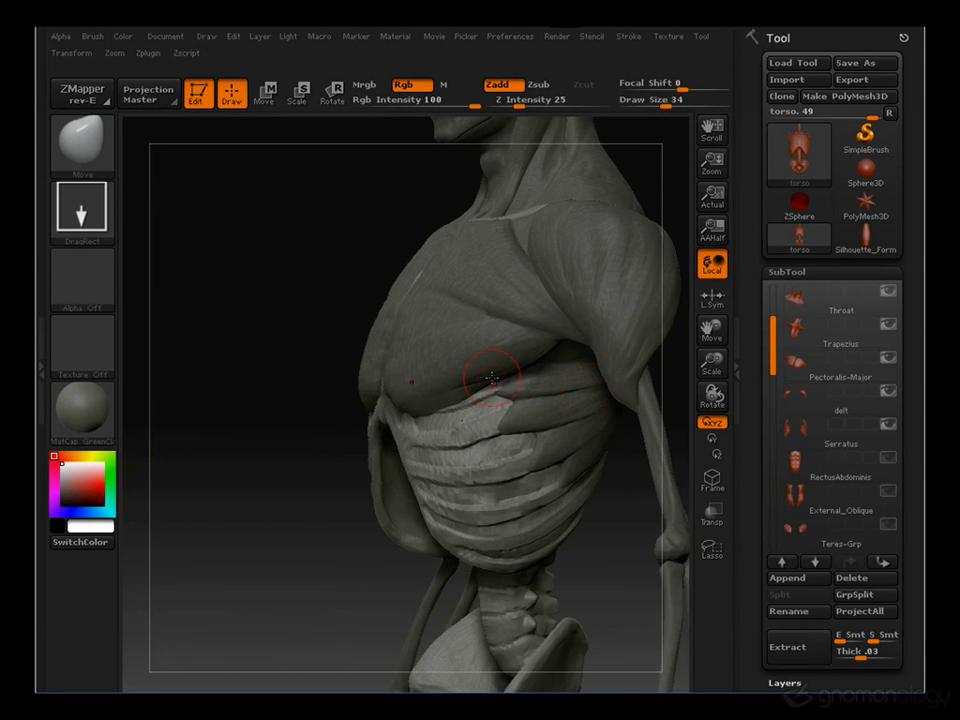
{"action": "key", "text": "s"}
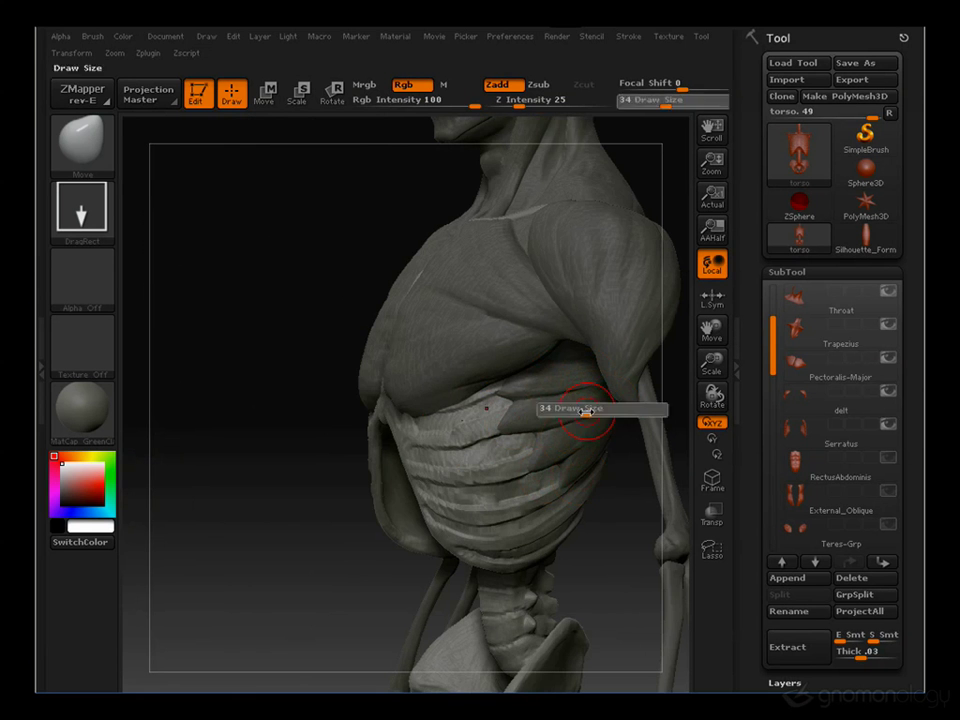
{"action": "left_click_drag", "start_coordinate": [583, 405], "coordinate": [546, 394]}
{"action": "left_click_drag", "start_coordinate": [245, 435], "coordinate": [441, 398]}
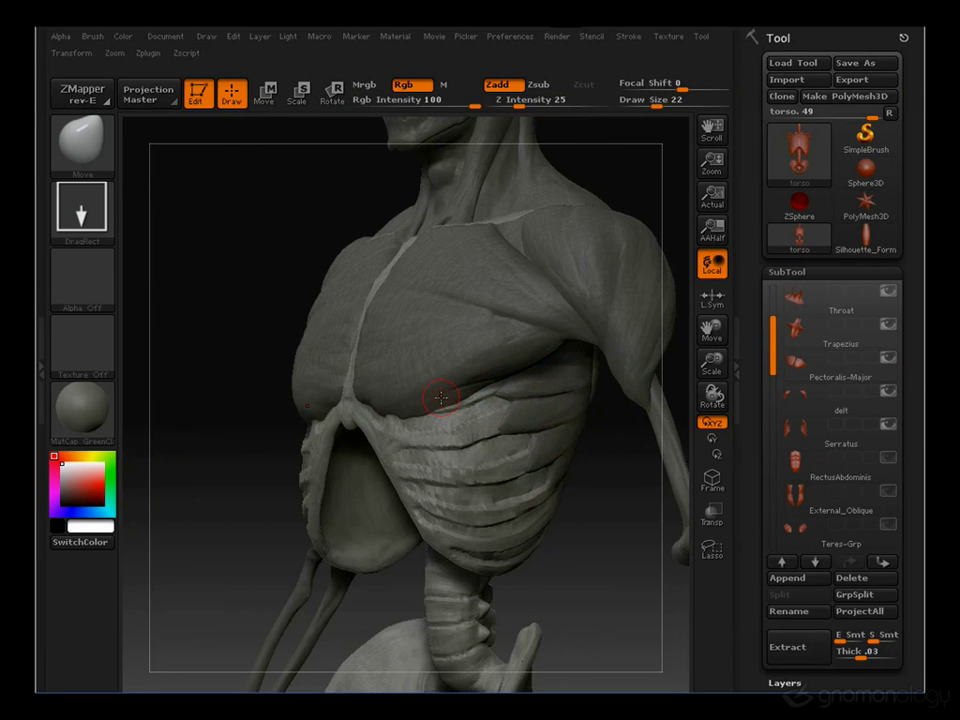
Examine the serratus running from beneath the shoulder blade around the ribs, from behind, from above and in three-quarter view
{"action": "left_click_drag", "start_coordinate": [597, 510], "coordinate": [467, 334]}
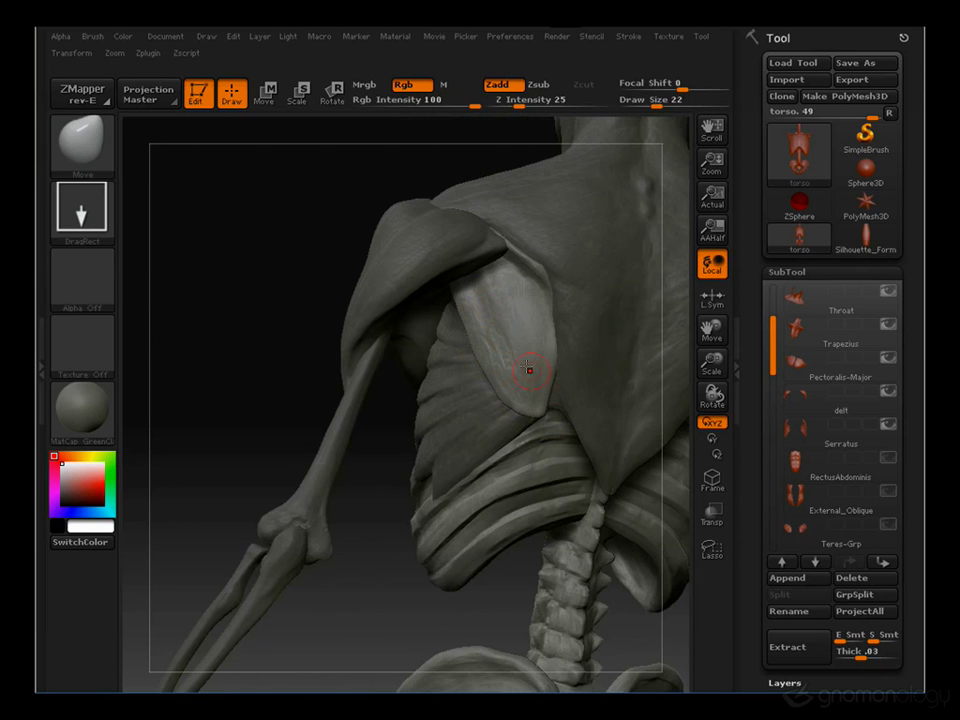
{"action": "left_click_drag", "start_coordinate": [236, 361], "coordinate": [495, 342]}
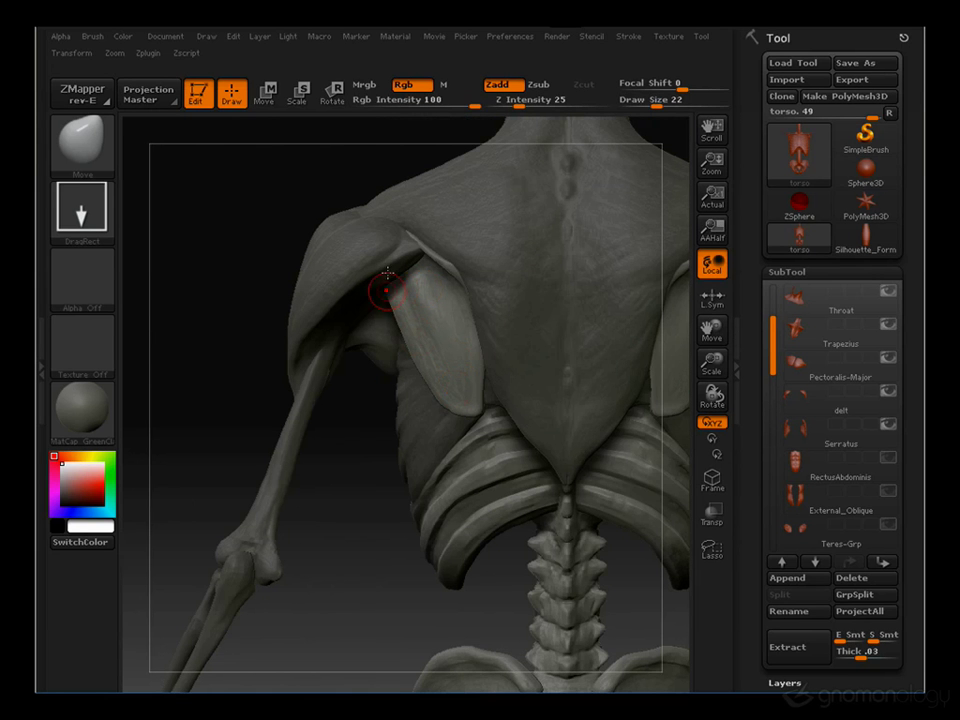
{"action": "left_click_drag", "start_coordinate": [356, 476], "coordinate": [502, 345]}
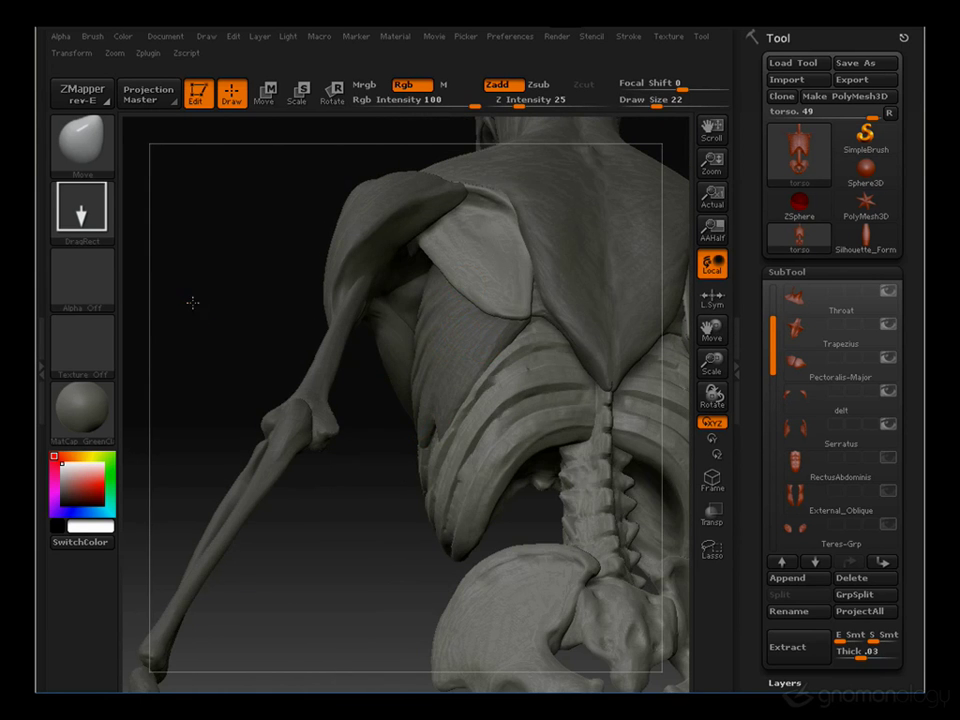
{"action": "left_click_drag", "start_coordinate": [191, 302], "coordinate": [475, 372]}
{"action": "left_click_drag", "start_coordinate": [539, 431], "coordinate": [568, 430], "text": "shift"}
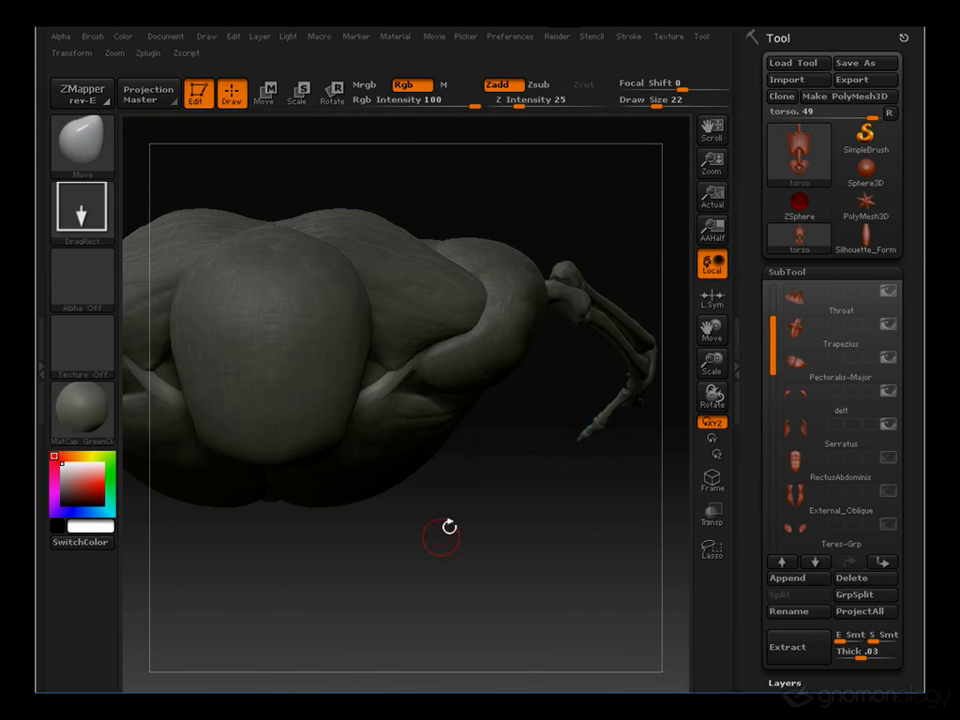
{"action": "left_click_drag", "start_coordinate": [446, 527], "coordinate": [593, 360]}
{"action": "left_click_drag", "start_coordinate": [609, 472], "coordinate": [552, 404]}
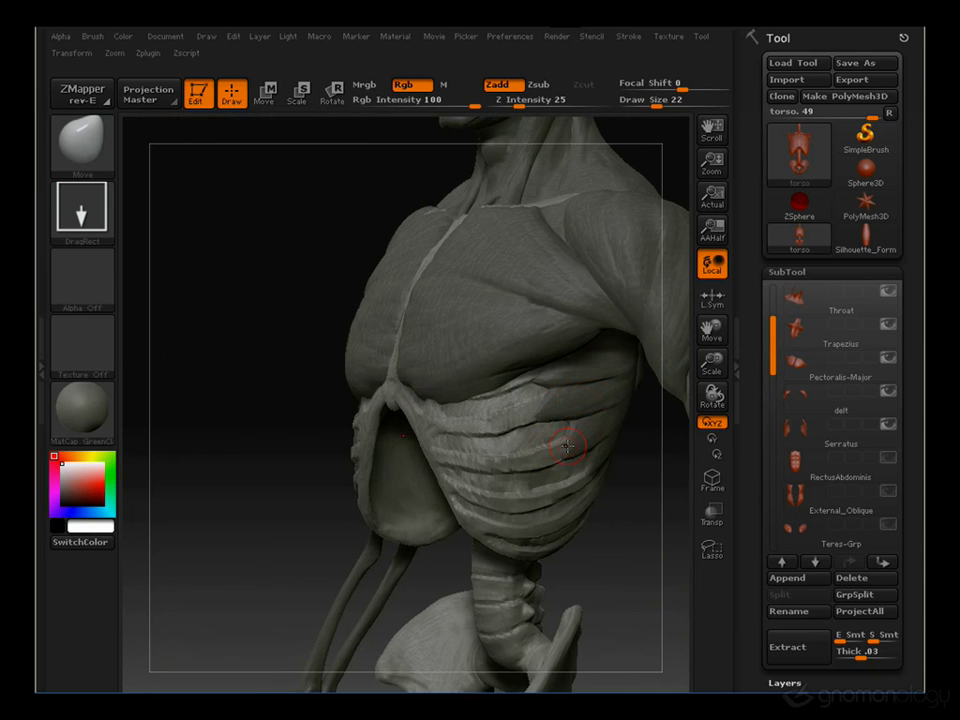
{"action": "left_click_drag", "start_coordinate": [611, 444], "coordinate": [604, 394]}
Show the External_Oblique subtool and examine its attachments to the ribs and pelvis from the front, three-quarter and side views
{"action": "left_click_drag", "start_coordinate": [242, 435], "coordinate": [690, 490]}
{"action": "mouse_move", "coordinate": [888, 462]}
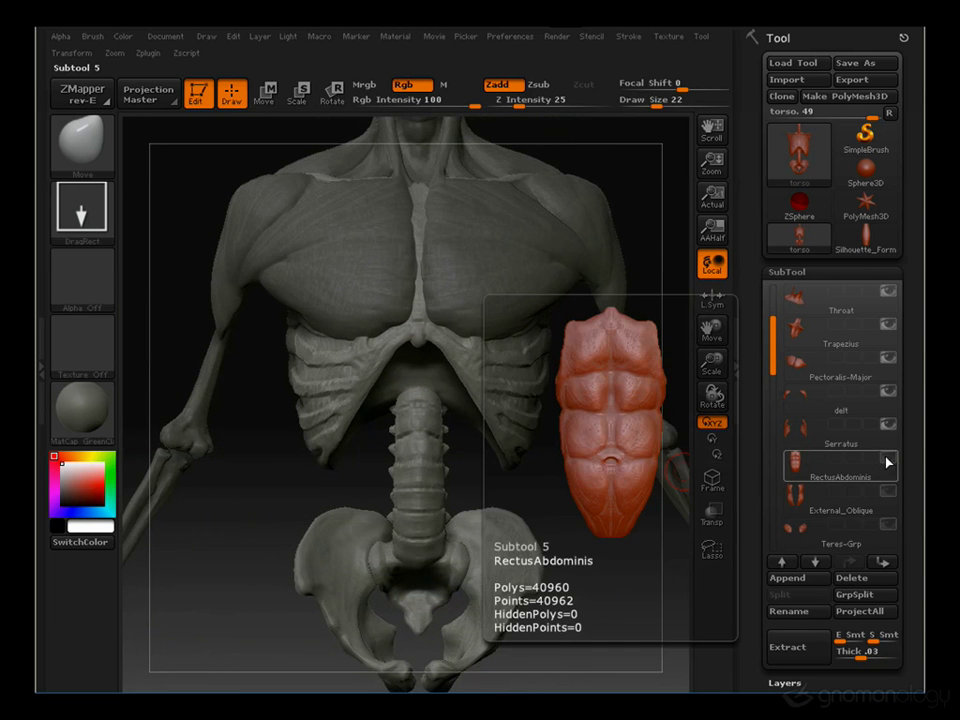
{"action": "left_click", "coordinate": [887, 489]}
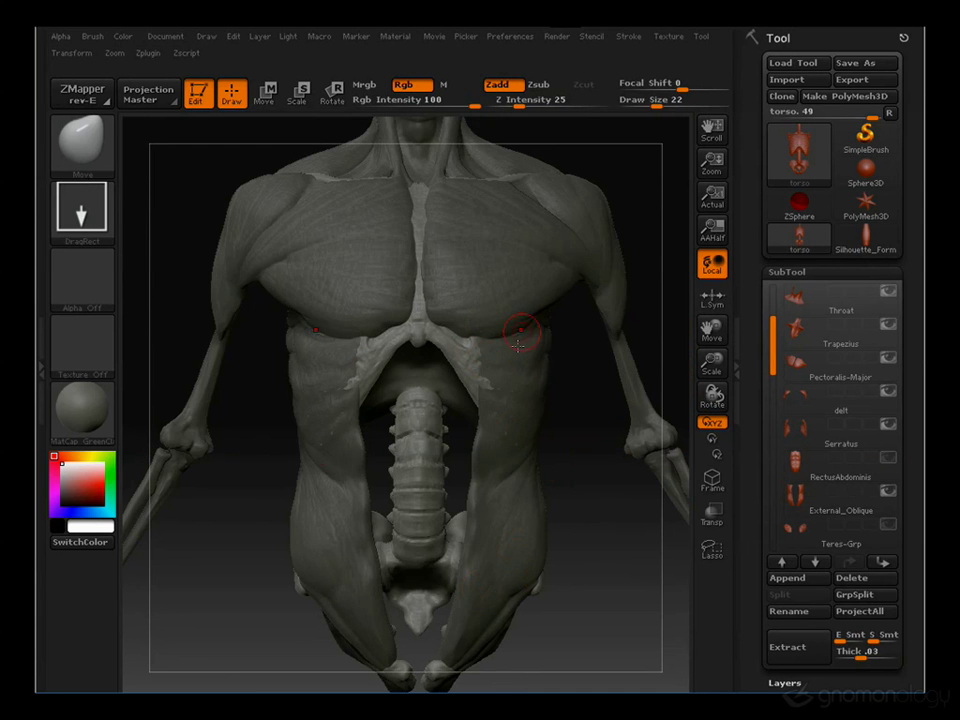
{"action": "left_click_drag", "start_coordinate": [579, 420], "coordinate": [548, 398]}
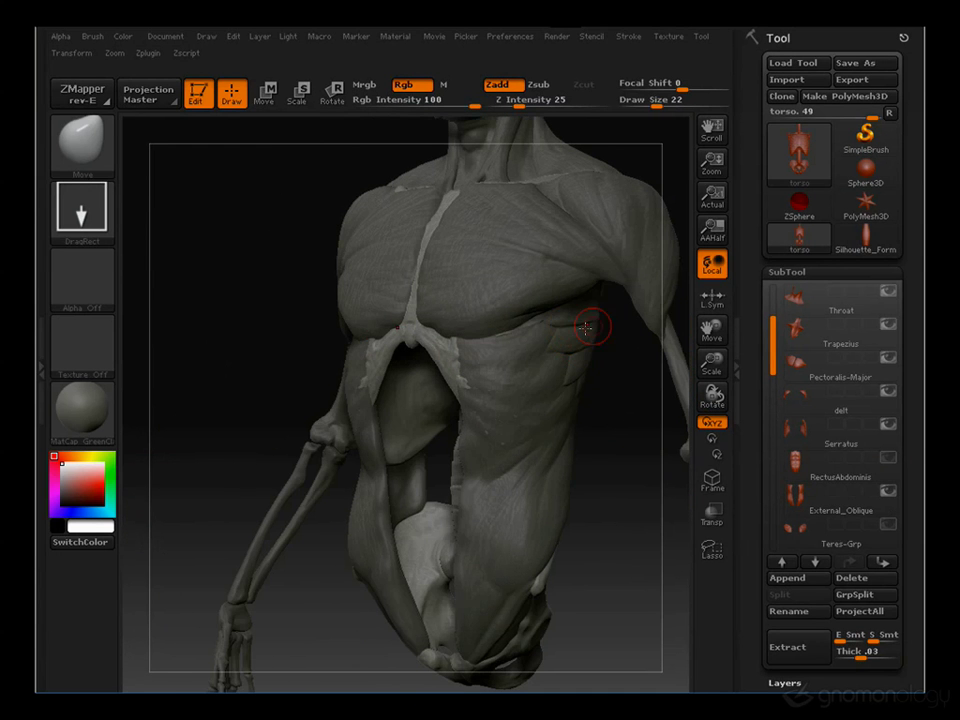
{"action": "left_click_drag", "start_coordinate": [617, 360], "coordinate": [613, 386], "text": "alt"}
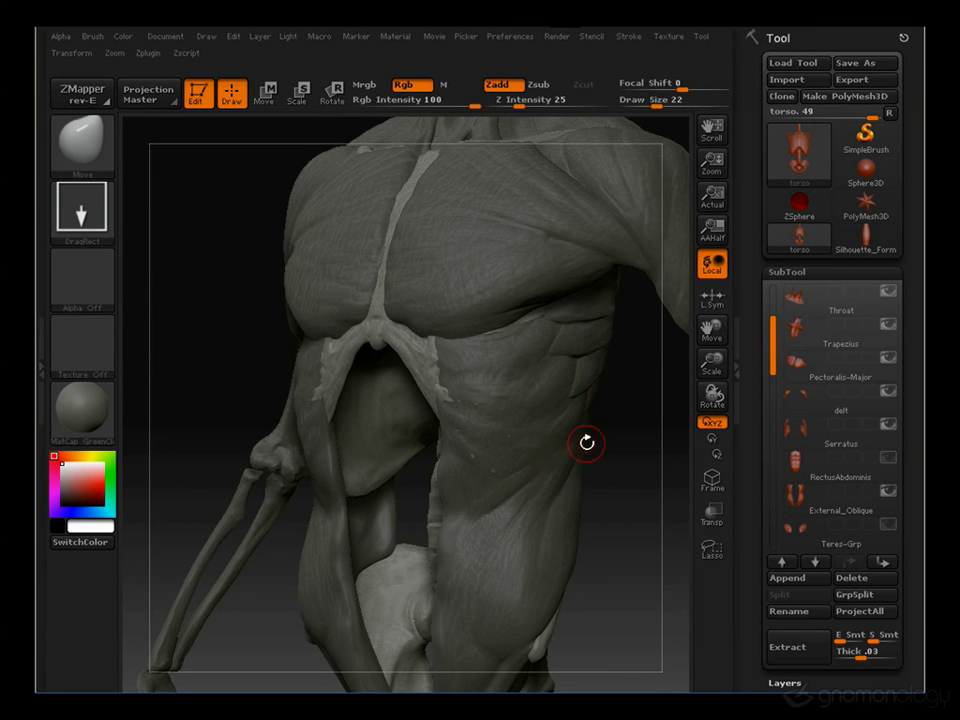
{"action": "left_click_drag", "start_coordinate": [618, 548], "coordinate": [563, 306]}
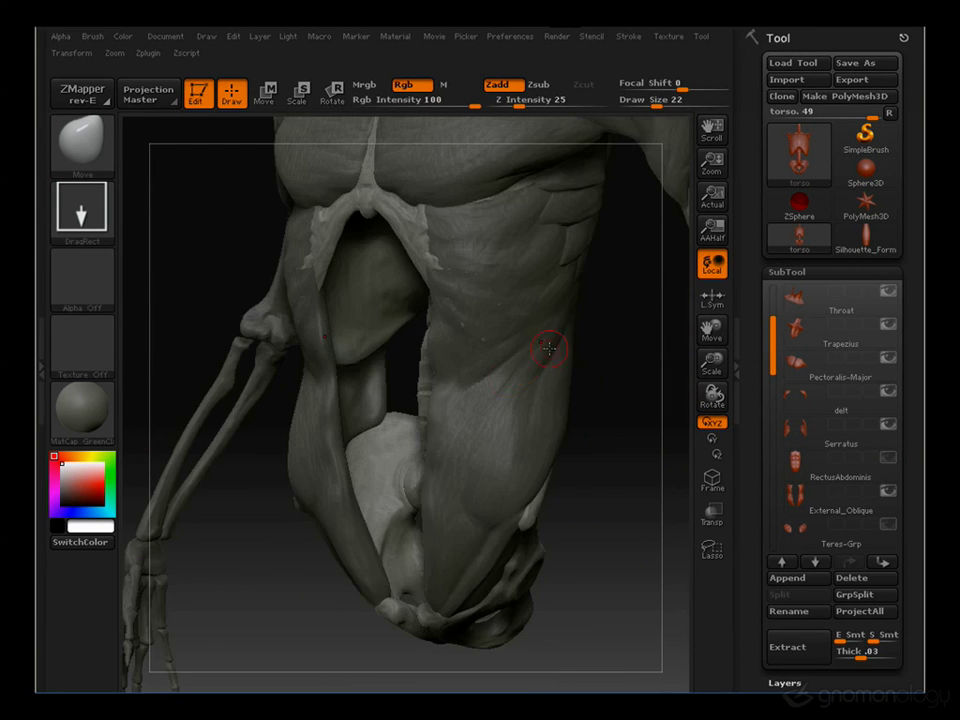
{"action": "left_click_drag", "start_coordinate": [630, 395], "coordinate": [643, 275]}
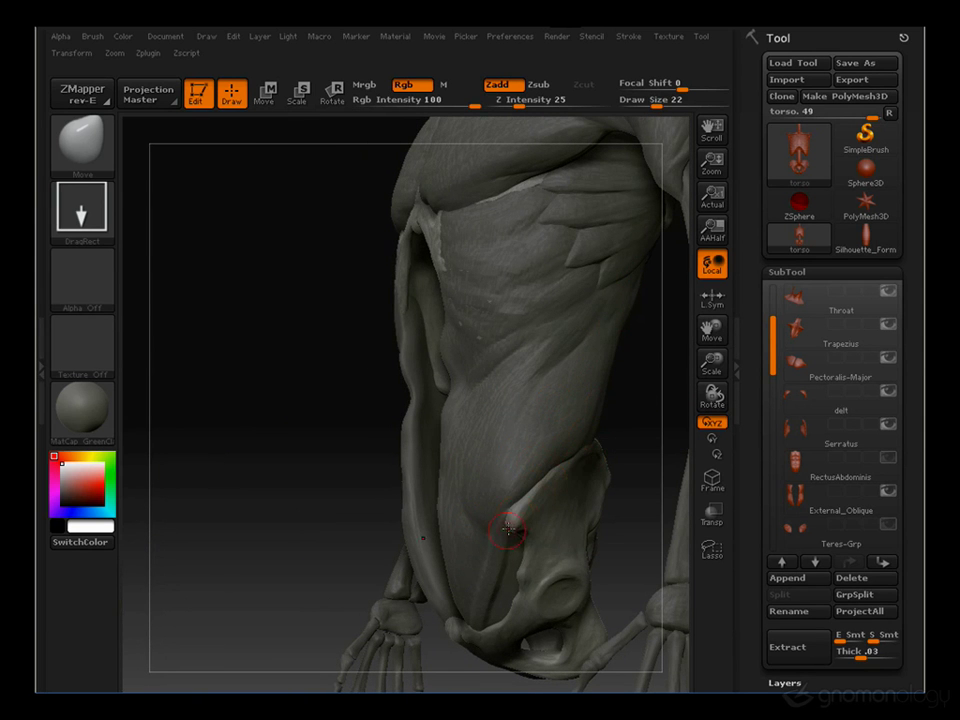
{"action": "left_click_drag", "start_coordinate": [632, 392], "coordinate": [245, 390]}
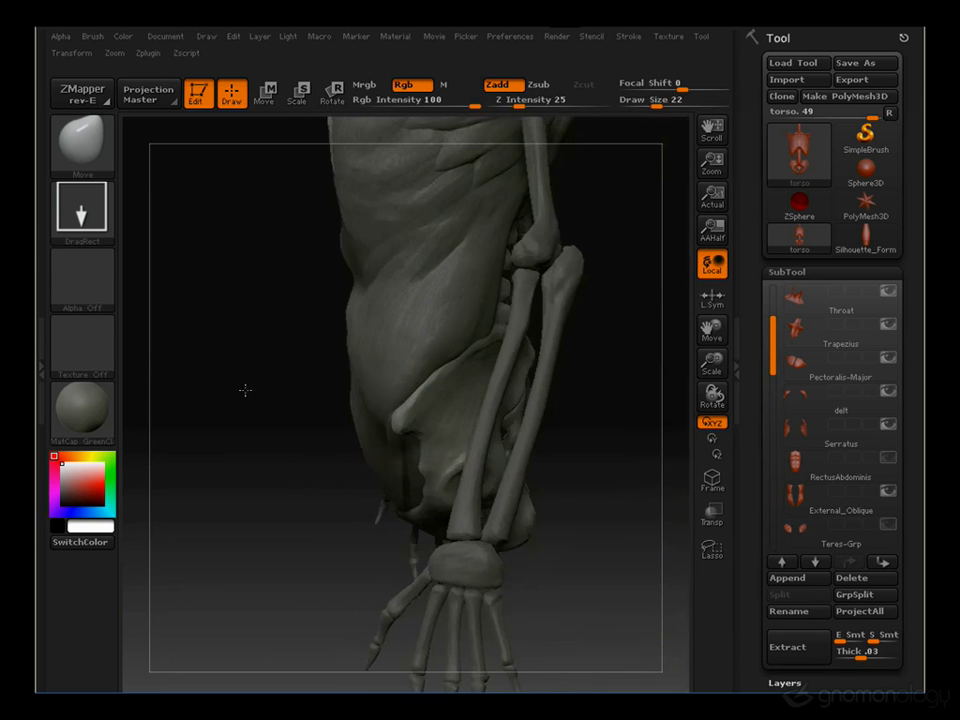
Examine how the external oblique runs from the ribs to the pelvic crest and pubic area from low, front, three-quarter and side views
{"action": "left_click_drag", "start_coordinate": [313, 426], "coordinate": [431, 349]}
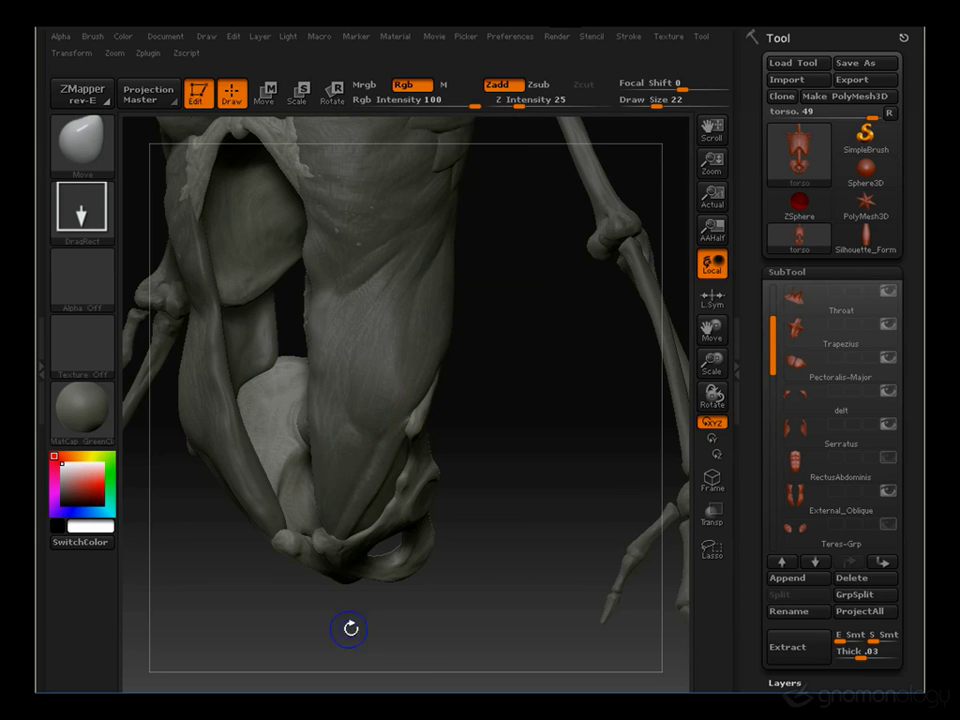
{"action": "left_click_drag", "start_coordinate": [349, 628], "coordinate": [386, 450]}
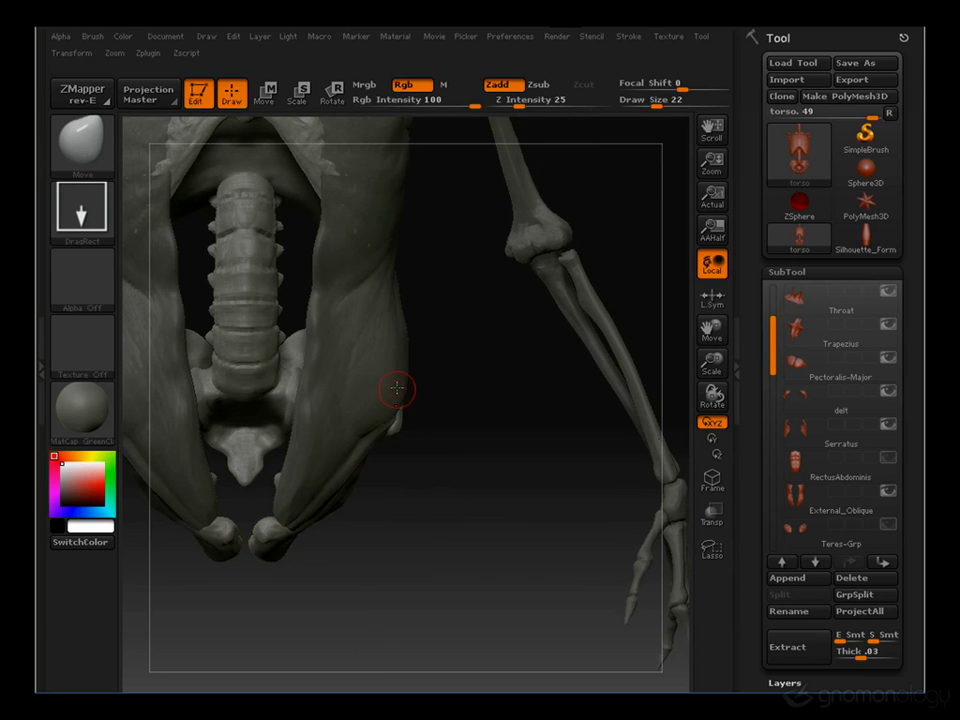
{"action": "left_click_drag", "start_coordinate": [456, 315], "coordinate": [499, 394]}
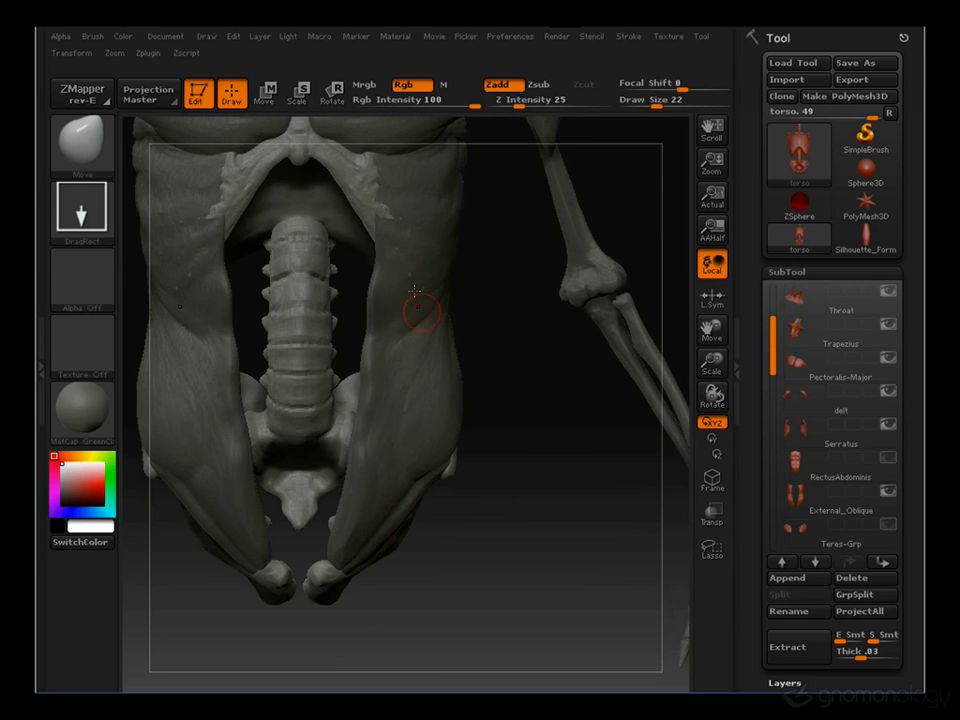
{"action": "mouse_move", "coordinate": [521, 321]}
{"action": "left_mouse_down"}
{"action": "mouse_move", "coordinate": [525, 429]}
{"action": "mouse_move", "coordinate": [400, 322]}
{"action": "mouse_move", "coordinate": [410, 315]}
{"action": "left_mouse_up"}
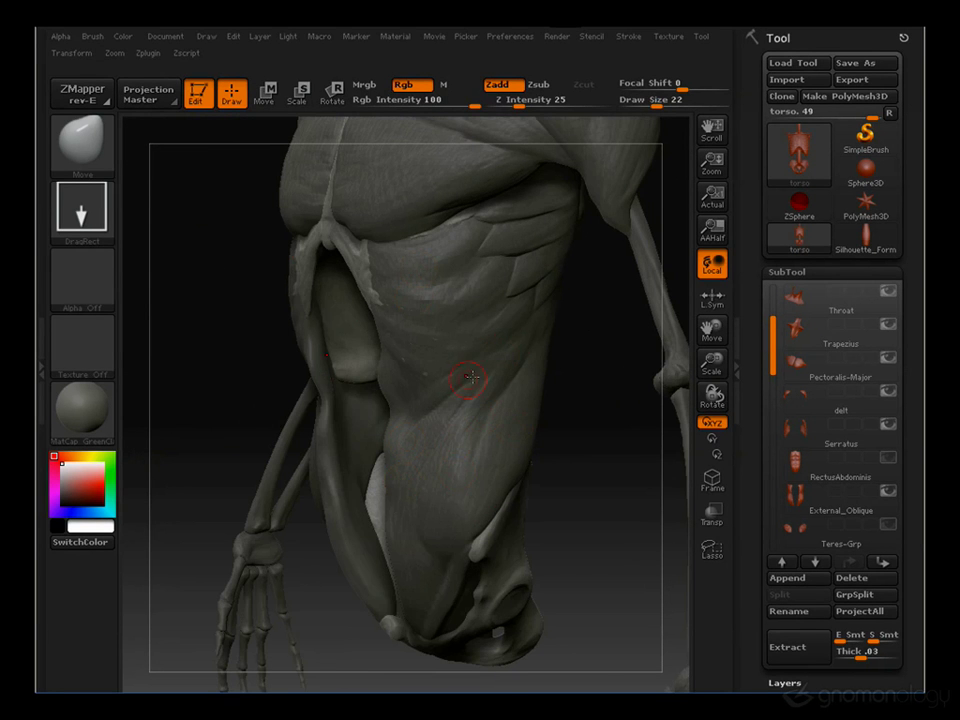
{"action": "left_click_drag", "start_coordinate": [420, 538], "coordinate": [578, 484]}
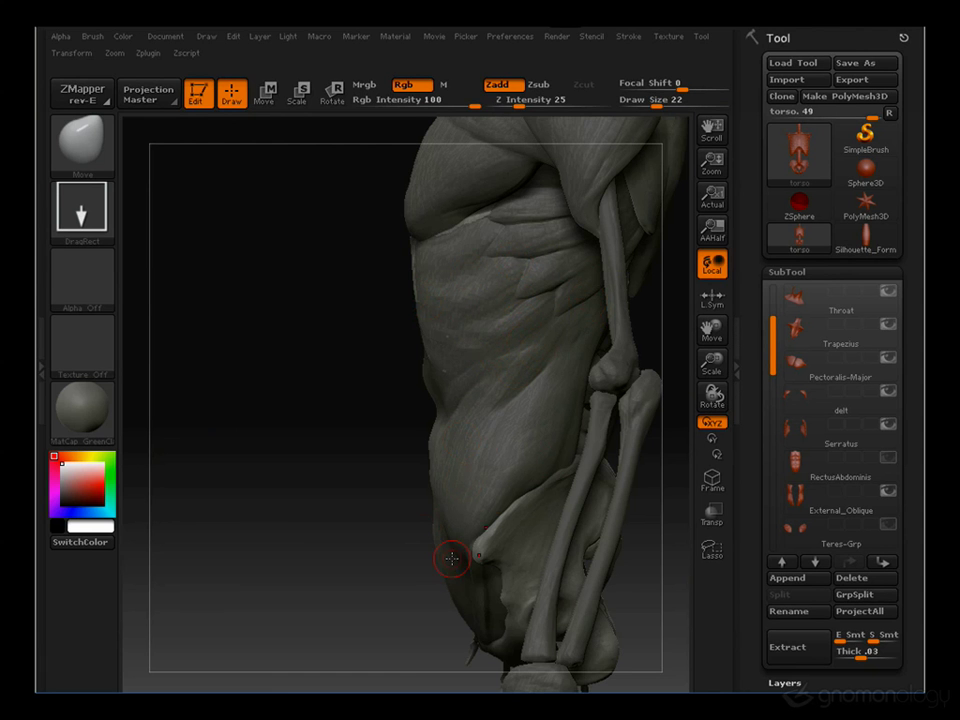
{"action": "mouse_move", "coordinate": [486, 621]}
{"action": "left_mouse_down"}
{"action": "mouse_move", "coordinate": [259, 459]}
{"action": "mouse_move", "coordinate": [373, 457]}
{"action": "left_mouse_up"}
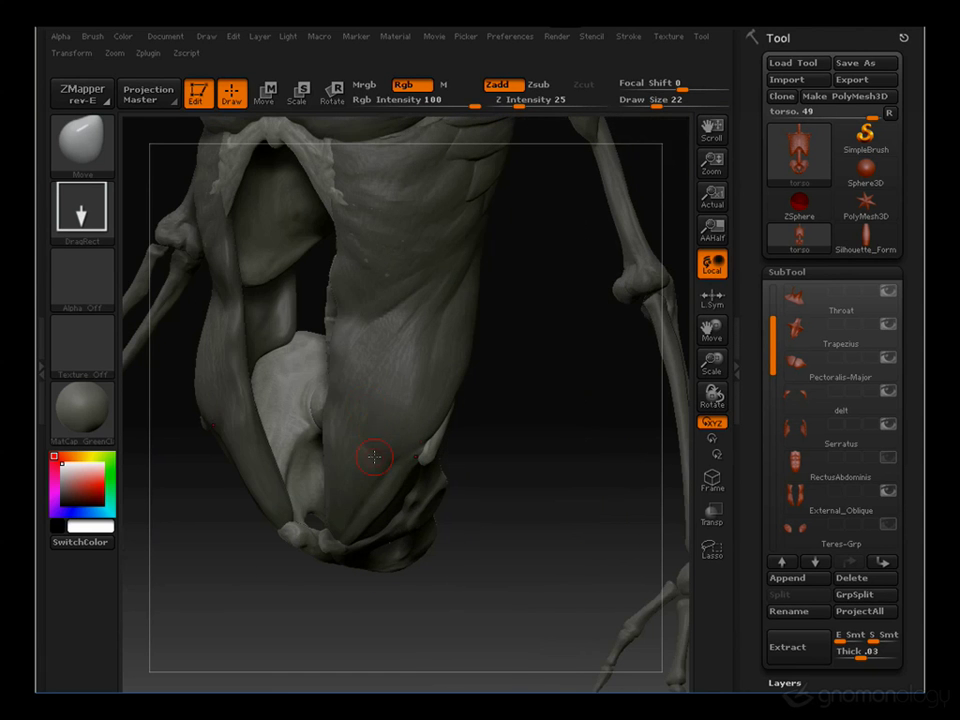
Show the RectusAbdominis subtool and examine the abdominal muscle from the sternum to the pubic bone in full-torso and close front views
{"action": "left_click", "coordinate": [890, 459]}
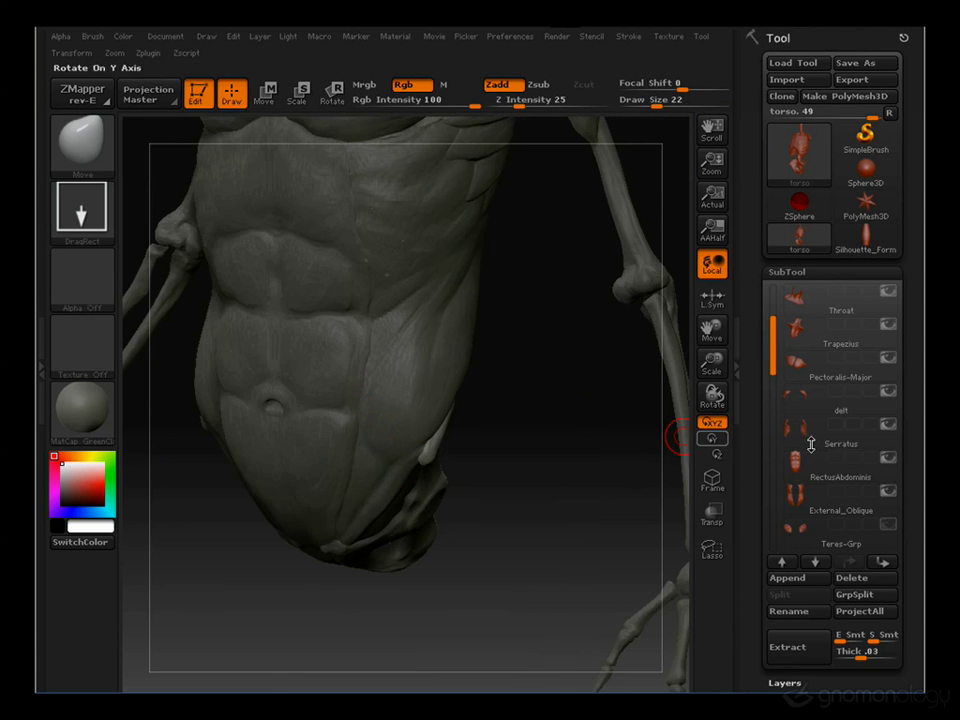
{"action": "left_click_drag", "start_coordinate": [546, 470], "coordinate": [544, 501], "text": "shift"}
{"action": "key", "text": "f"}
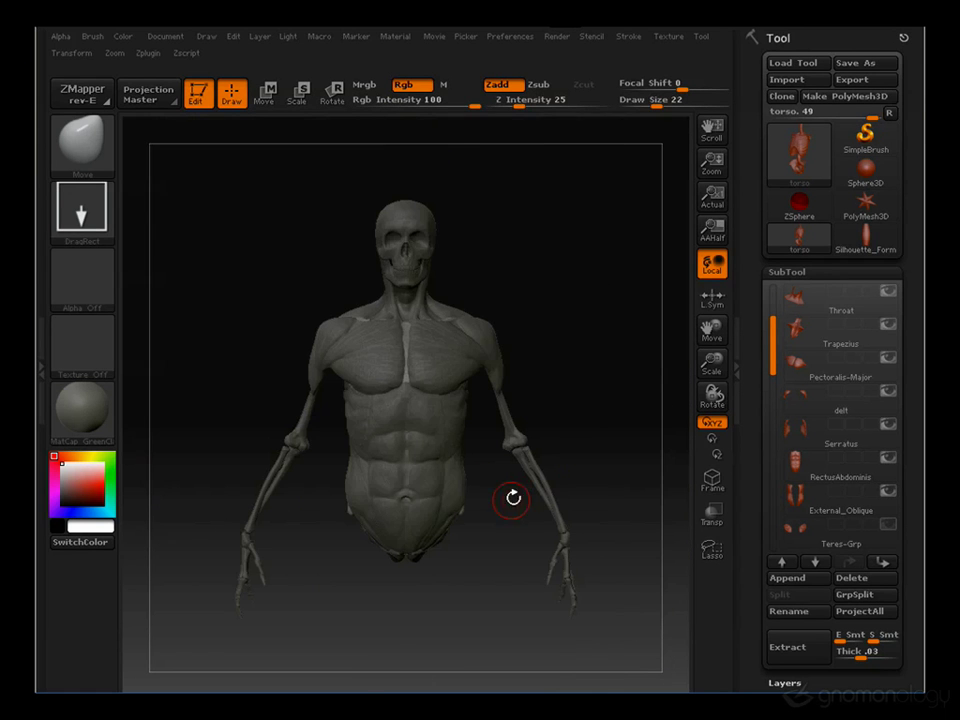
{"action": "left_click_drag", "start_coordinate": [619, 349], "coordinate": [527, 355]}
{"action": "left_click_drag", "start_coordinate": [611, 369], "coordinate": [500, 362]}
{"action": "mouse_move", "coordinate": [317, 268]}
{"action": "left_mouse_down", "text": "alt"}
{"action": "mouse_move", "coordinate": [317, 418]}
{"action": "mouse_move", "coordinate": [255, 356]}
{"action": "mouse_move", "coordinate": [259, 388]}
{"action": "mouse_move", "coordinate": [570, 371]}
{"action": "mouse_move", "coordinate": [504, 352]}
{"action": "mouse_move", "coordinate": [475, 373]}
{"action": "left_mouse_up", "text": "alt"}
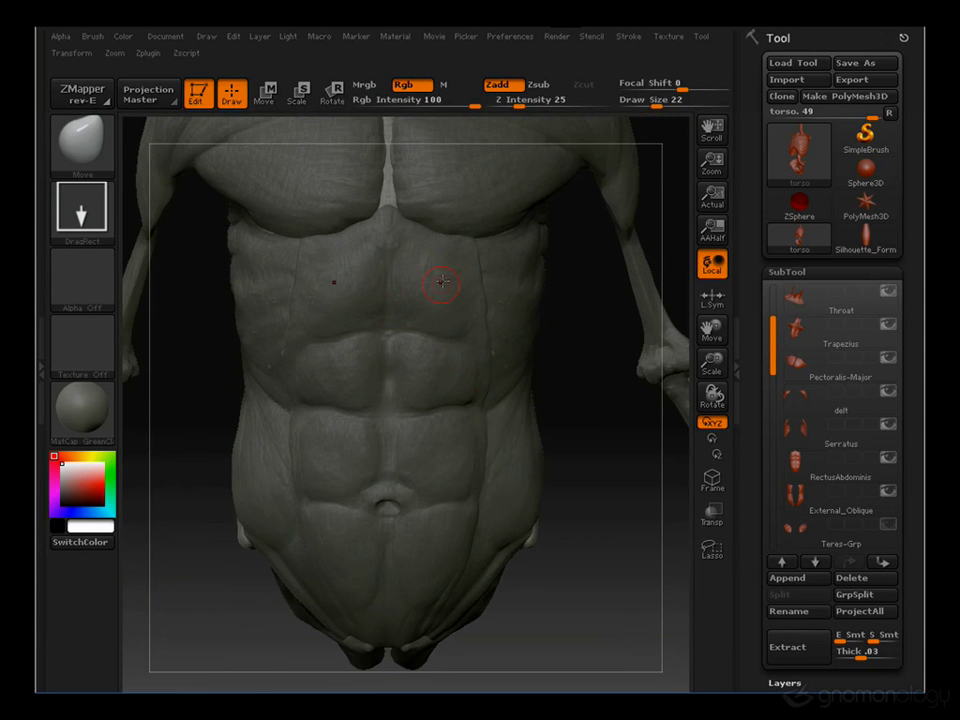
{"action": "mouse_move", "coordinate": [587, 386]}
{"action": "left_mouse_down"}
{"action": "mouse_move", "coordinate": [522, 387]}
{"action": "mouse_move", "coordinate": [521, 342]}
{"action": "left_mouse_up"}
{"action": "left_click_drag", "start_coordinate": [231, 302], "coordinate": [420, 321]}
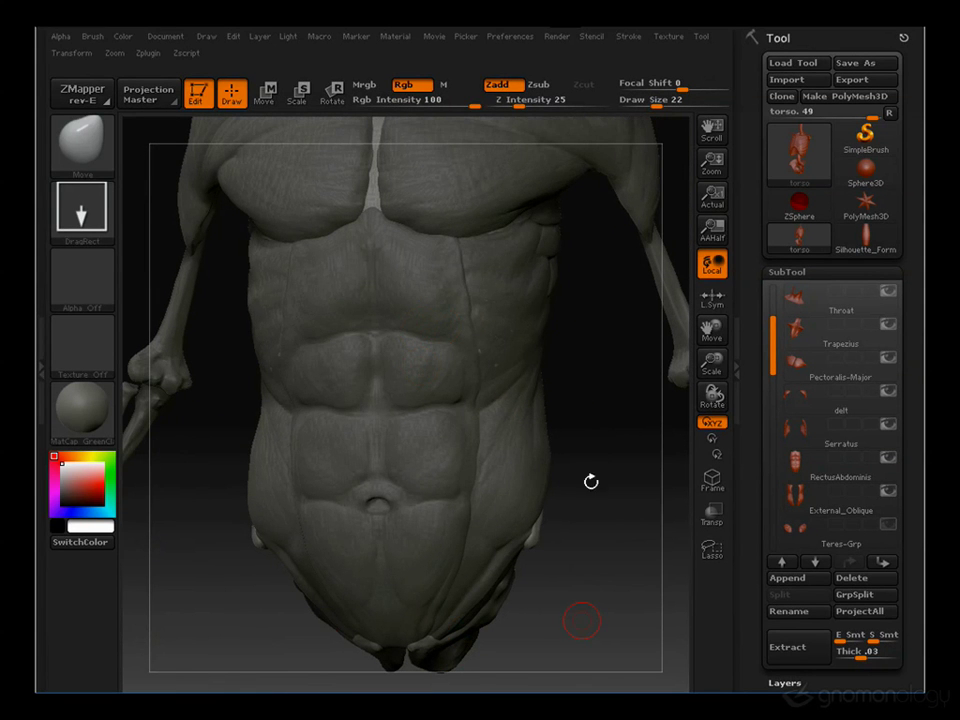
{"action": "left_click_drag", "start_coordinate": [591, 480], "coordinate": [446, 521]}
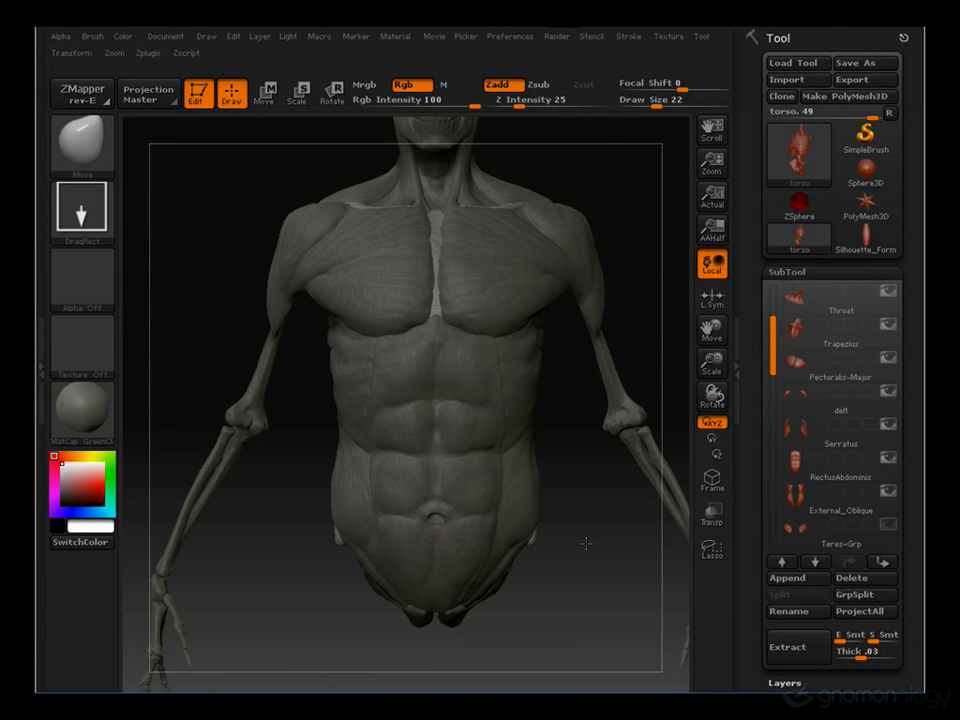
{"action": "left_click_drag", "start_coordinate": [585, 542], "coordinate": [521, 437]}
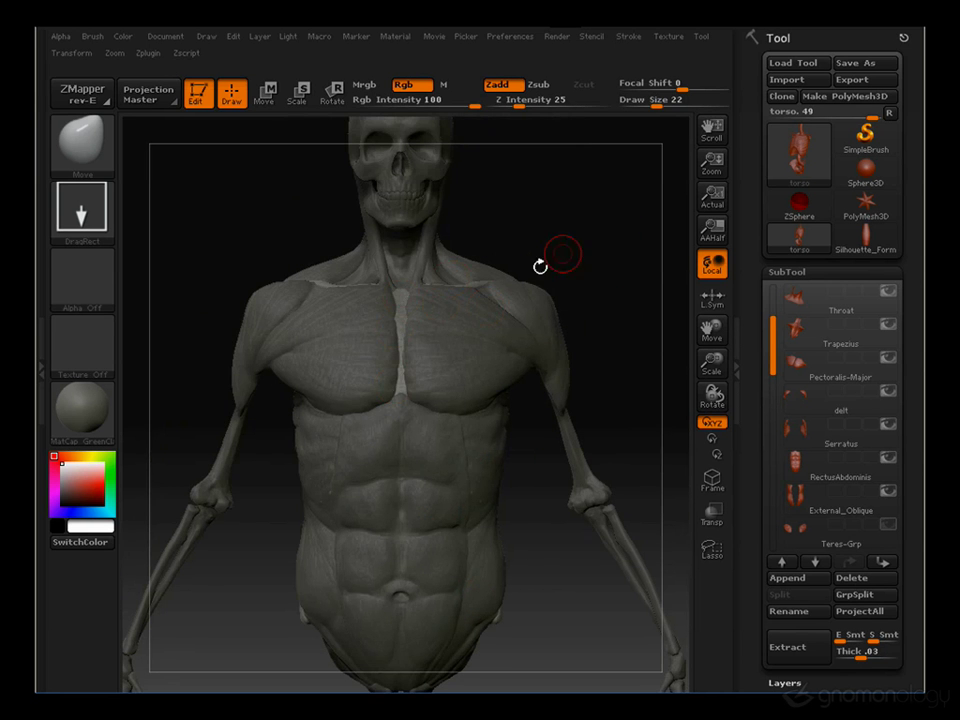
Show the Teres-Grp subtool in a close back view of the shoulder blades
{"action": "left_click_drag", "start_coordinate": [649, 311], "coordinate": [364, 313]}
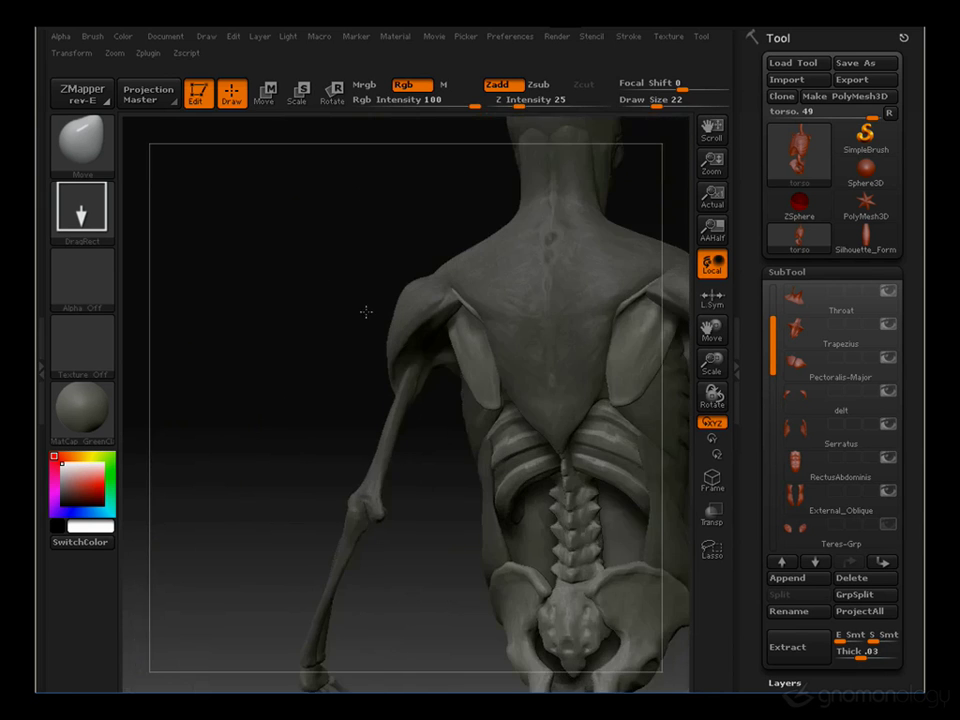
{"action": "mouse_move", "coordinate": [347, 206]}
{"action": "left_mouse_down"}
{"action": "mouse_move", "coordinate": [448, 206]}
{"action": "mouse_move", "coordinate": [295, 187]}
{"action": "left_mouse_up"}
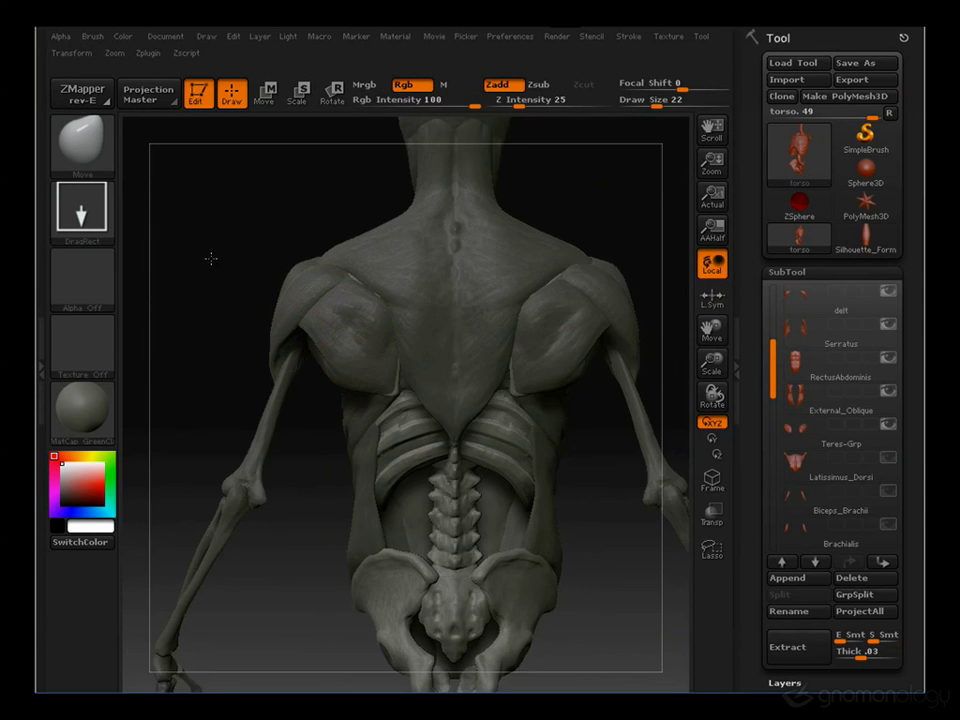
{"action": "left_click_drag", "start_coordinate": [211, 258], "coordinate": [248, 470], "text": "alt"}
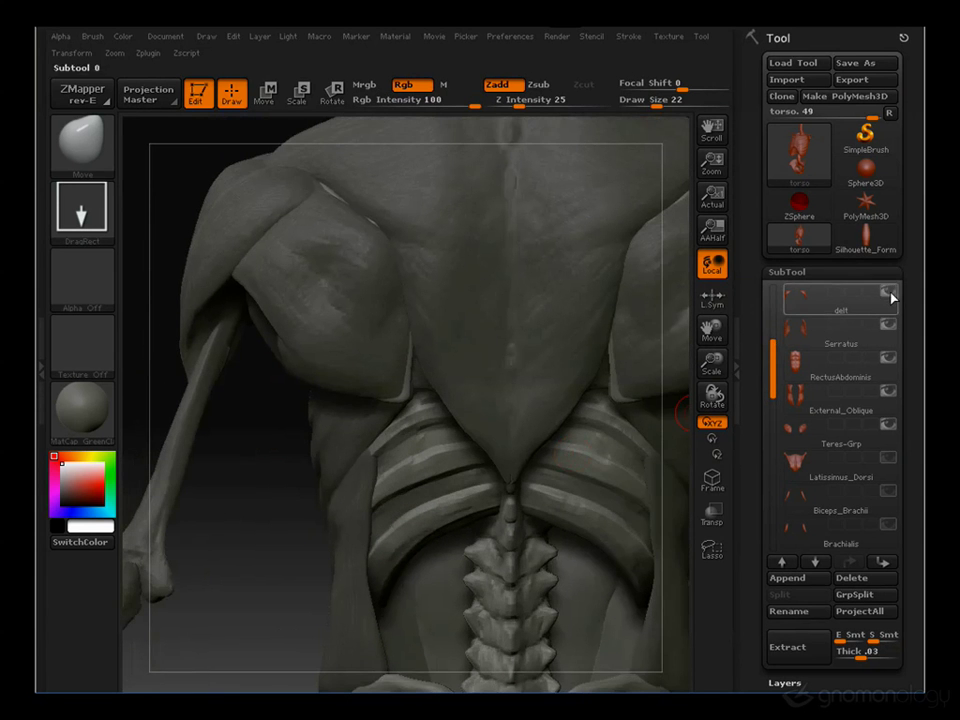
Hide the delt subtool and examine the teres group's attachments to the shoulder blade and upper arm bone from the side and back
{"action": "mouse_move", "coordinate": [268, 424]}
{"action": "left_mouse_down"}
{"action": "mouse_move", "coordinate": [184, 334]}
{"action": "mouse_move", "coordinate": [445, 411]}
{"action": "left_mouse_up"}
{"action": "left_click_drag", "start_coordinate": [266, 311], "coordinate": [266, 326]}
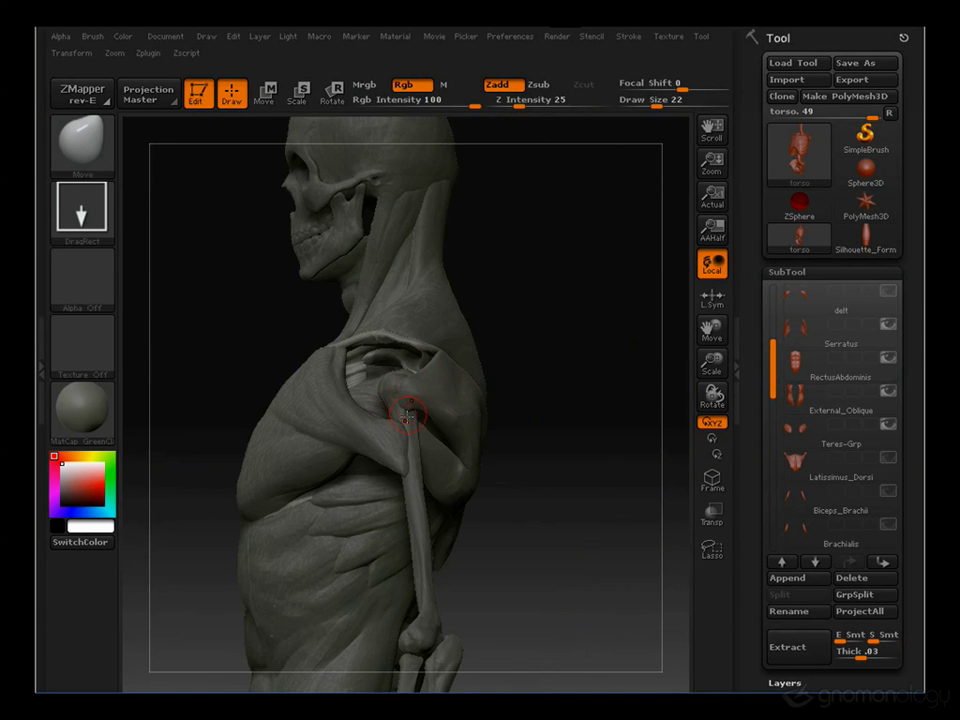
{"action": "left_click_drag", "start_coordinate": [591, 471], "coordinate": [370, 455]}
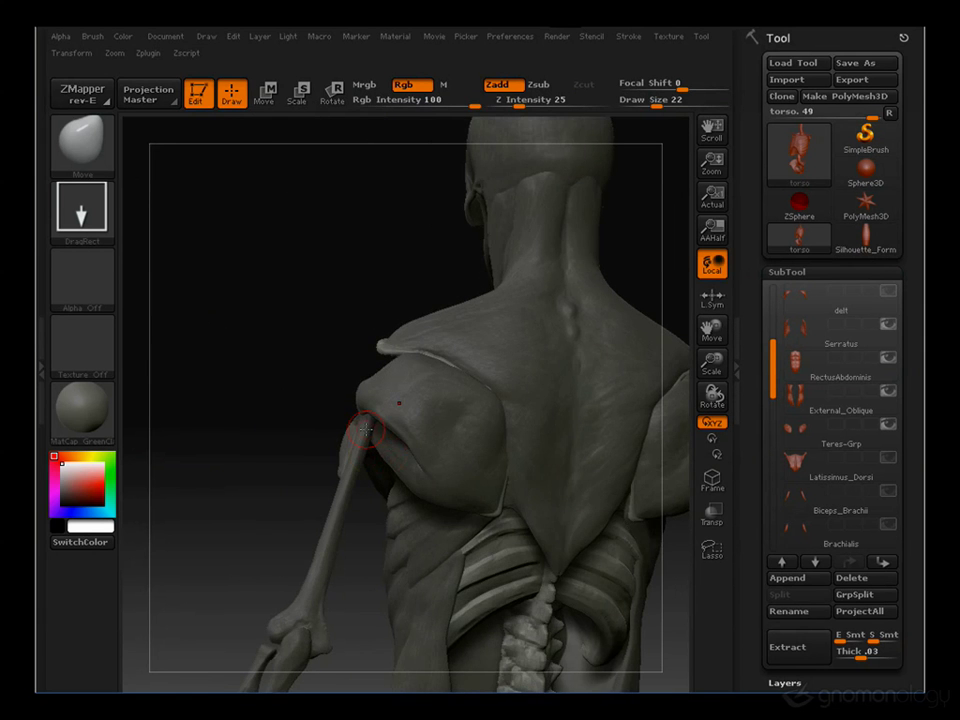
{"action": "left_click_drag", "start_coordinate": [259, 469], "coordinate": [368, 448]}
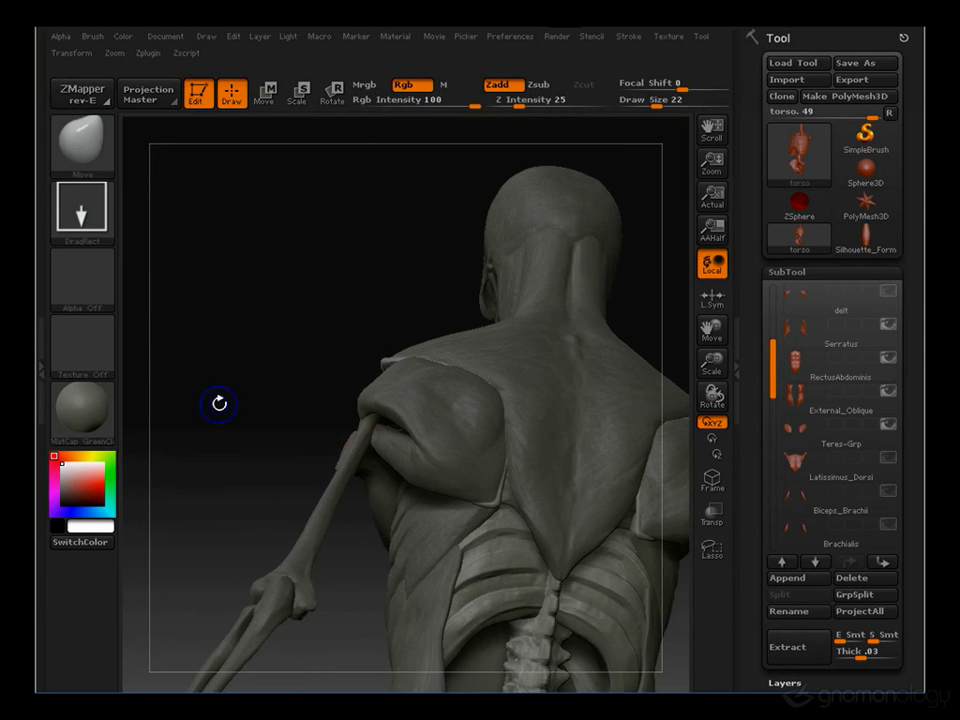
{"action": "left_click_drag", "start_coordinate": [219, 403], "coordinate": [386, 447]}
{"action": "left_click_drag", "start_coordinate": [272, 411], "coordinate": [406, 445]}
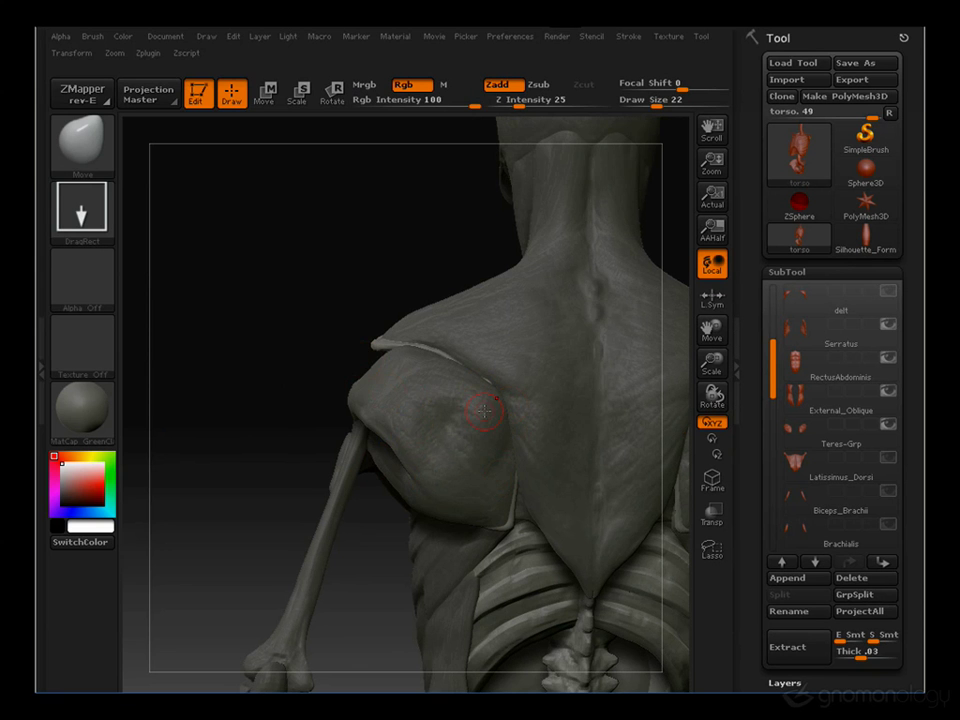
{"action": "left_click_drag", "start_coordinate": [285, 358], "coordinate": [494, 411]}
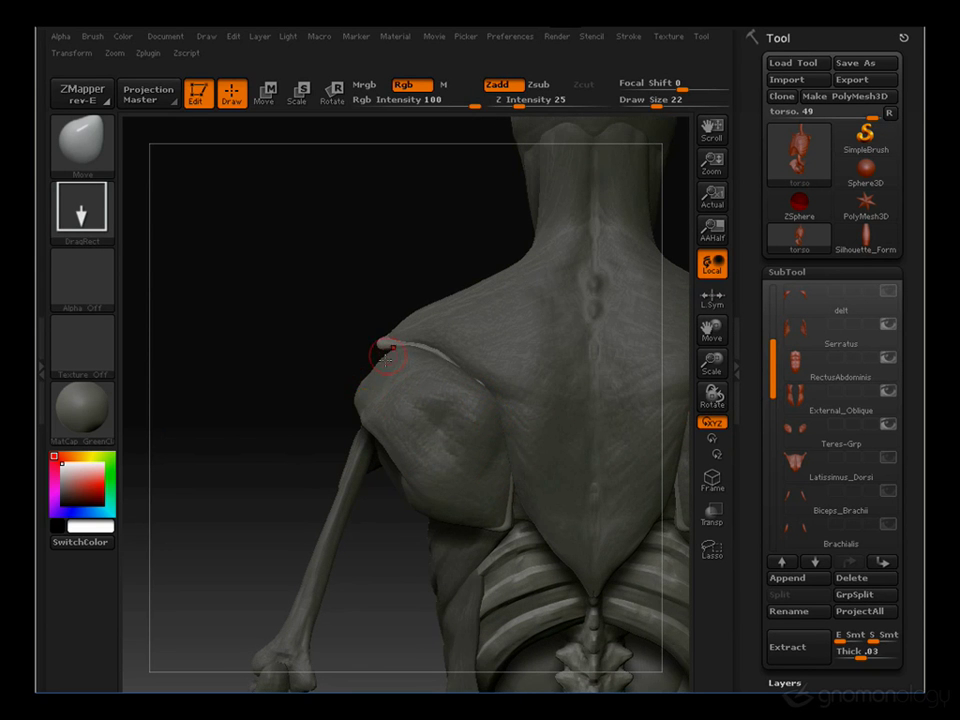
Show the delt subtool again and view how it overlaps the teres group from behind
{"action": "mouse_move", "coordinate": [890, 297]}
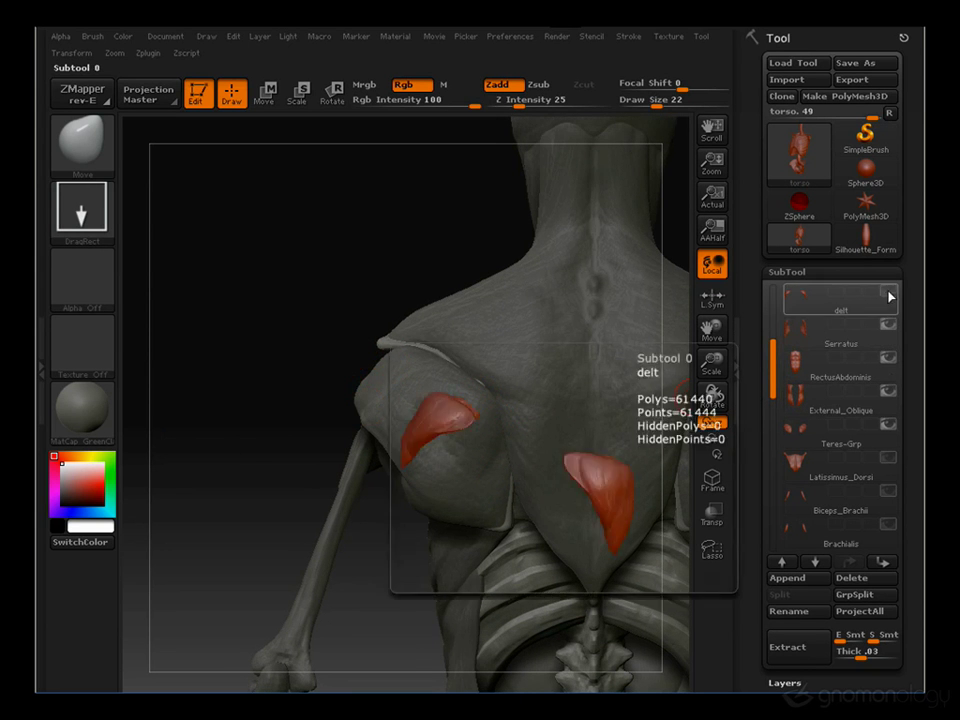
{"action": "left_click_drag", "start_coordinate": [236, 392], "coordinate": [470, 383]}
{"action": "left_click_drag", "start_coordinate": [208, 257], "coordinate": [265, 292]}
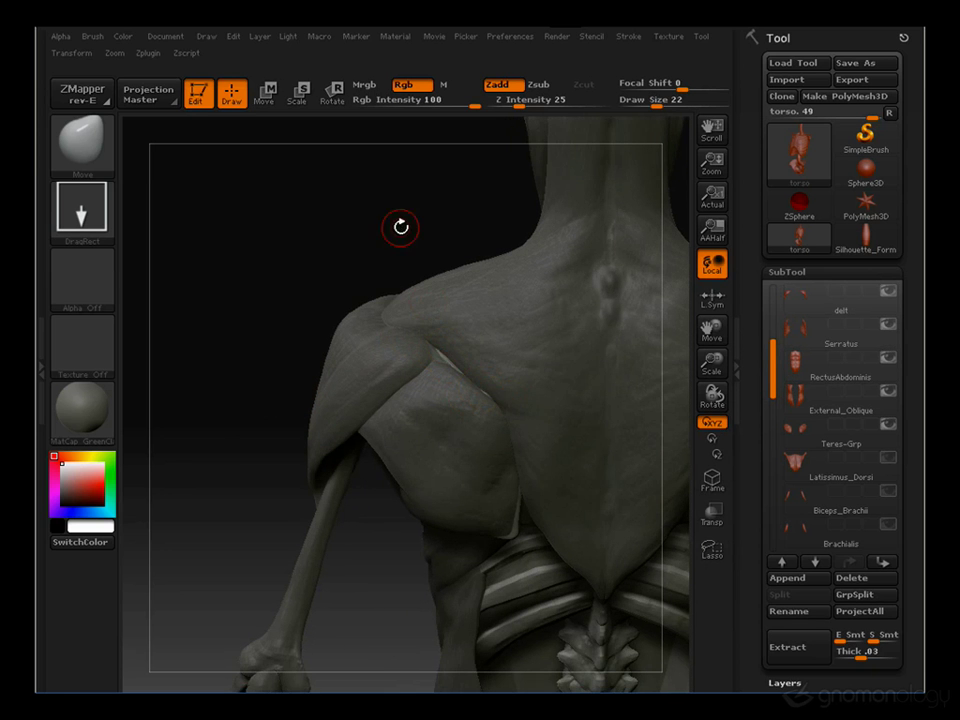
{"action": "left_click_drag", "start_coordinate": [401, 225], "coordinate": [306, 219]}
Make Teres-Grp the active subtool and set the Draw Size to 39
{"action": "left_click", "coordinate": [788, 441]}
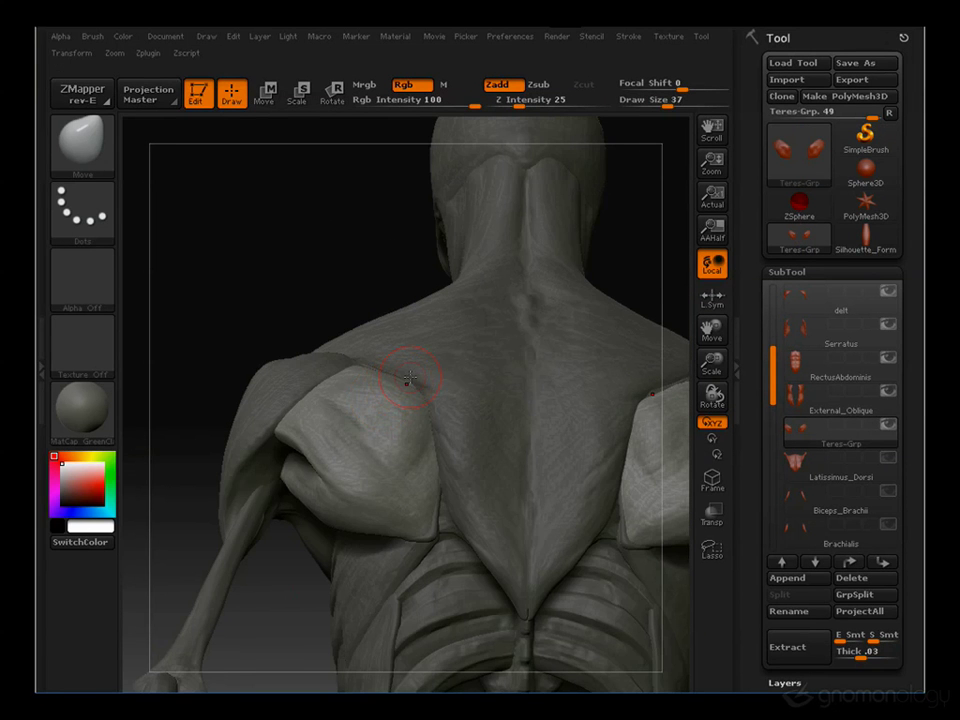
{"action": "type", "text": "s"}
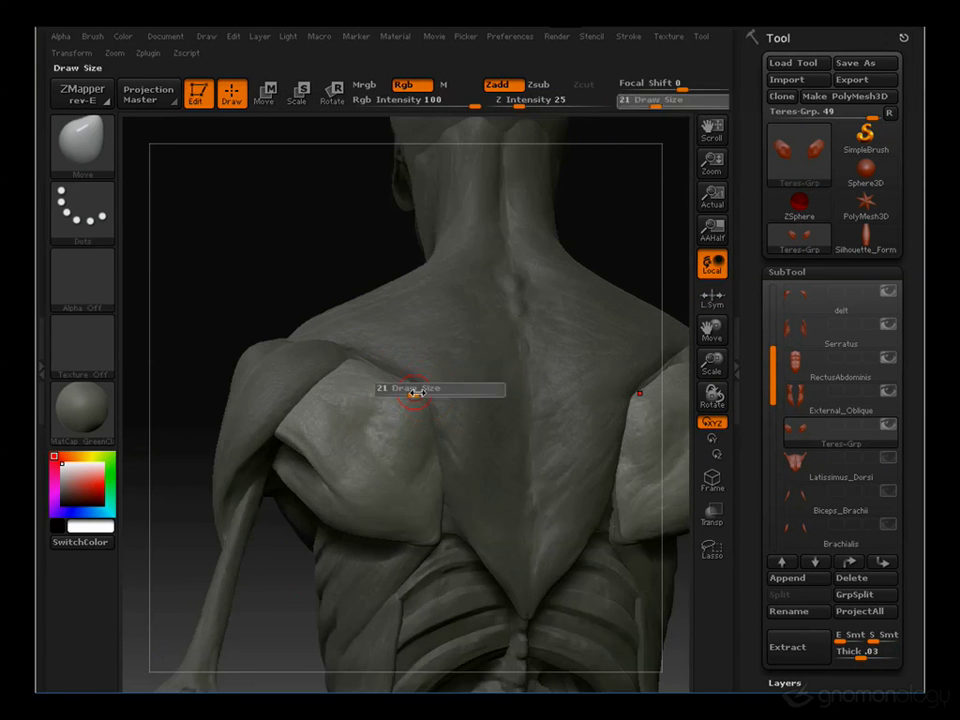
{"action": "type", "text": "21"}
{"action": "key", "text": "Return"}
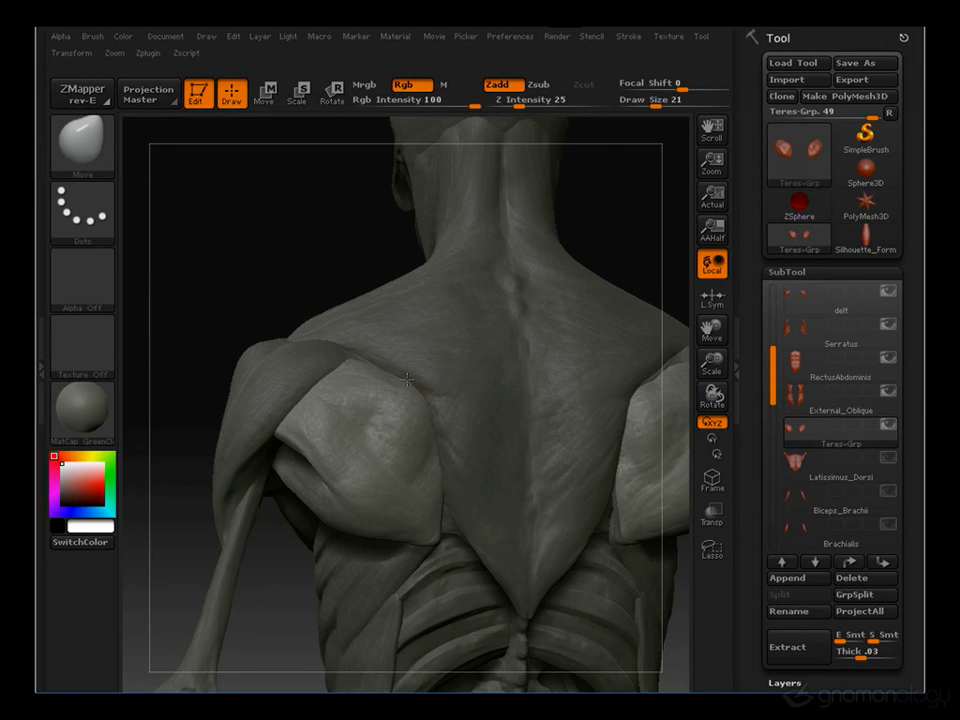
{"action": "mouse_move", "coordinate": [320, 262]}
{"action": "left_mouse_down"}
{"action": "mouse_move", "coordinate": [371, 244]}
{"action": "mouse_move", "coordinate": [349, 399]}
{"action": "left_mouse_up"}
{"action": "key", "text": "s"}
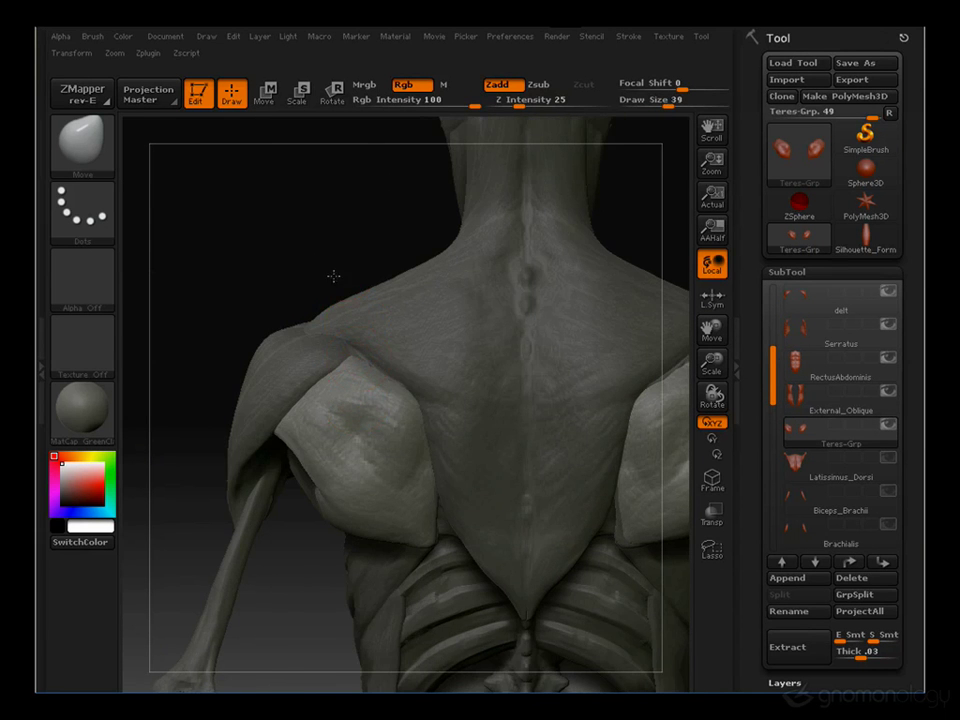
Examine the teres group on both shoulder blades from back and three-quarter views, setting the Draw Size to 29
{"action": "left_click_drag", "start_coordinate": [332, 276], "coordinate": [280, 278]}
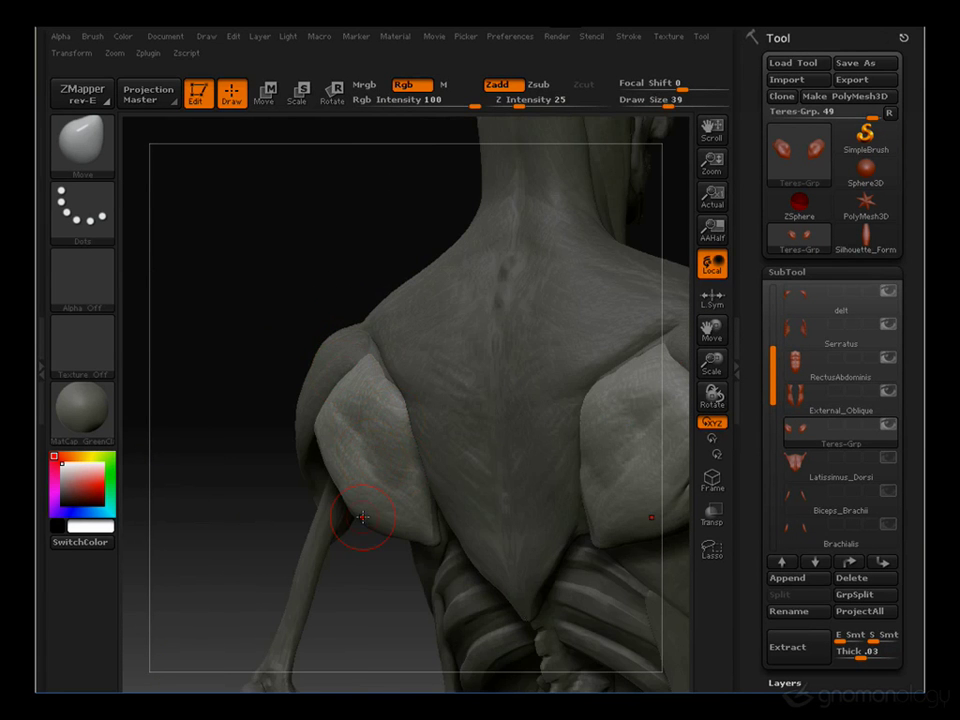
{"action": "mouse_move", "coordinate": [362, 600]}
{"action": "left_mouse_down"}
{"action": "mouse_move", "coordinate": [317, 261]}
{"action": "mouse_move", "coordinate": [369, 264]}
{"action": "mouse_move", "coordinate": [361, 417]}
{"action": "left_mouse_up"}
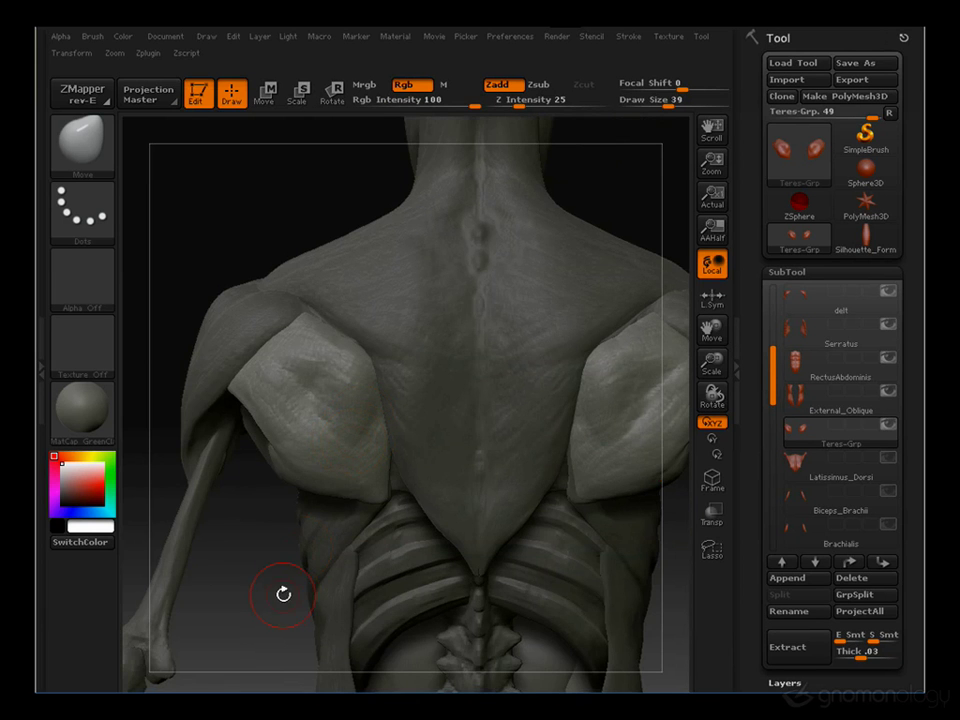
{"action": "left_click_drag", "start_coordinate": [283, 593], "coordinate": [163, 625], "text": "alt"}
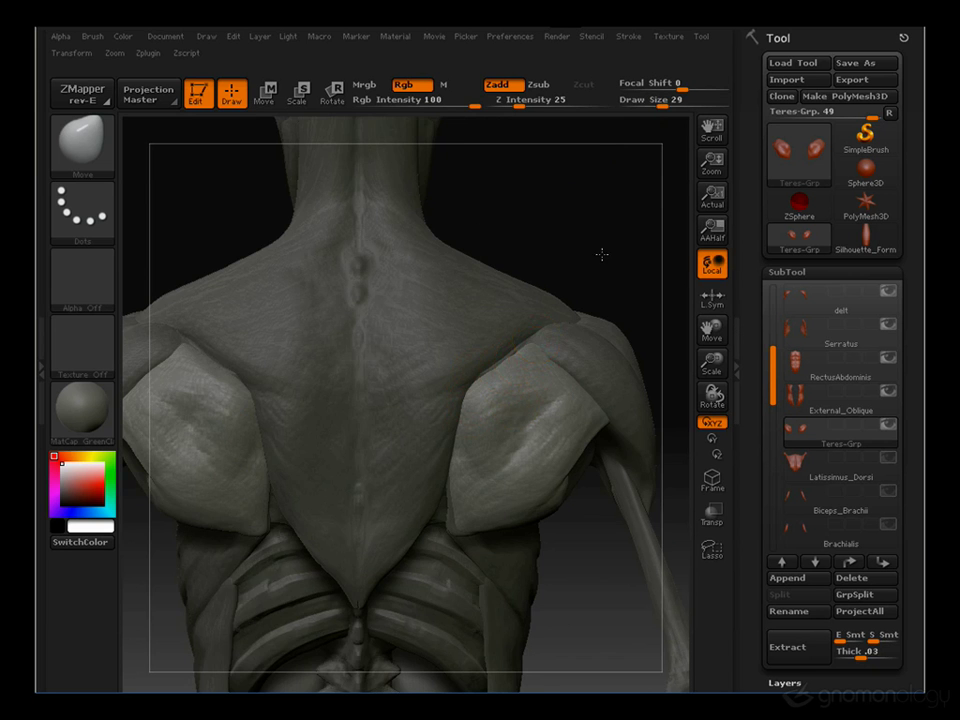
{"action": "left_click_drag", "start_coordinate": [600, 253], "coordinate": [506, 388]}
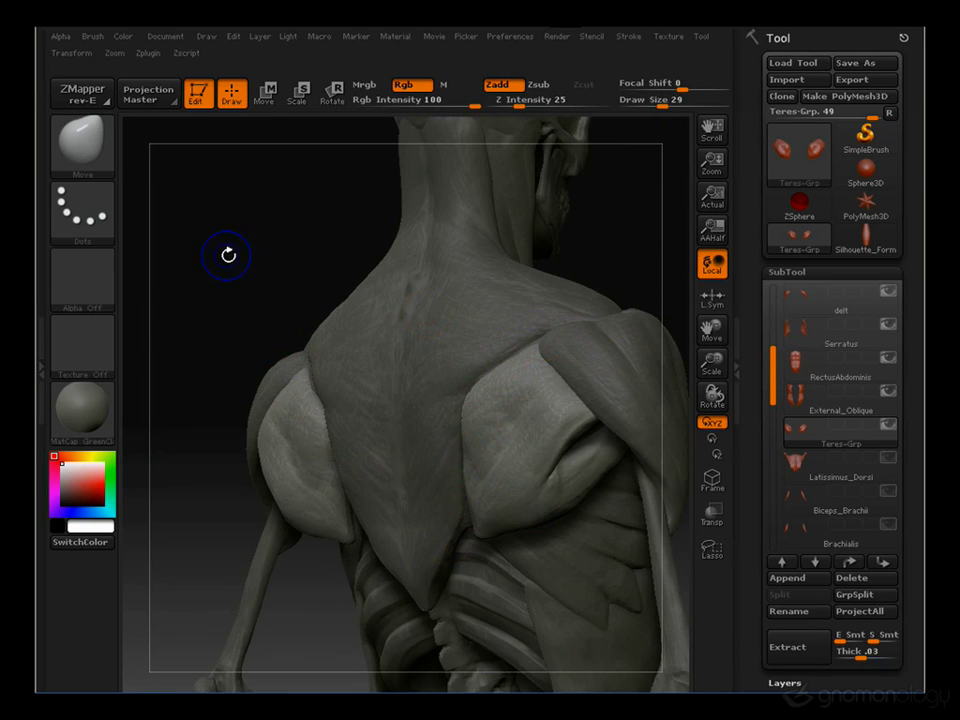
{"action": "left_click_drag", "start_coordinate": [228, 255], "coordinate": [542, 403]}
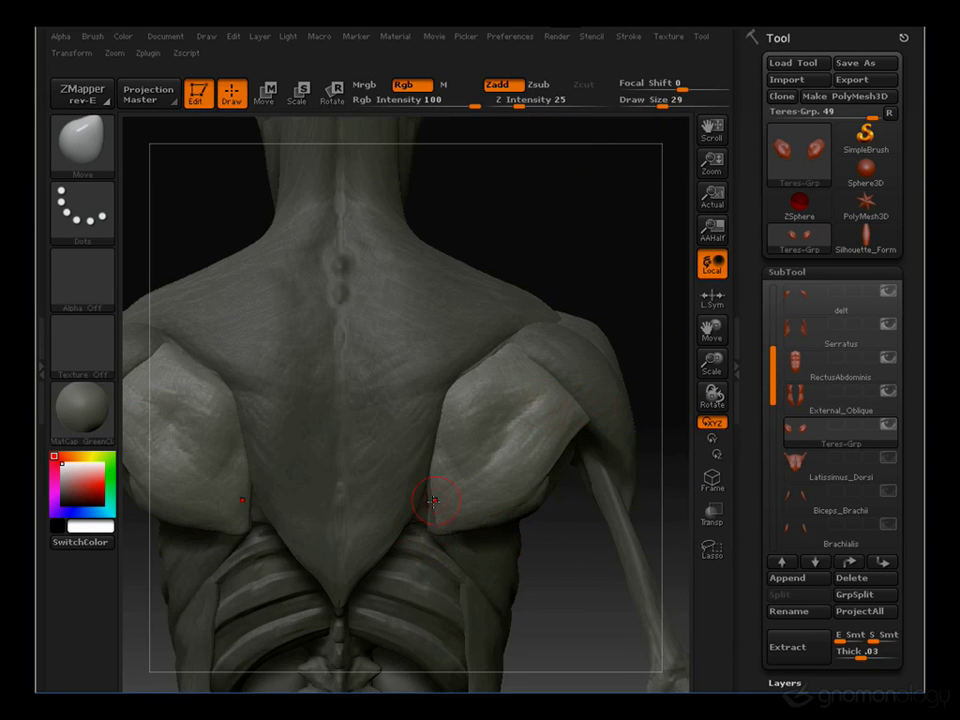
{"action": "left_click_drag", "start_coordinate": [551, 225], "coordinate": [459, 460]}
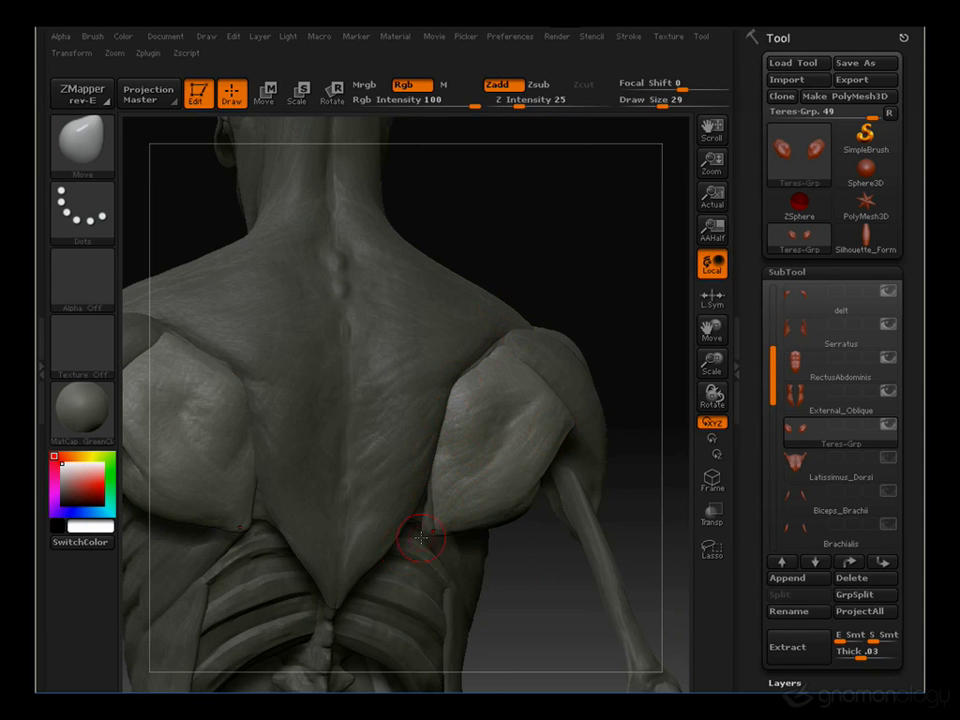
{"action": "left_click_drag", "start_coordinate": [611, 392], "coordinate": [593, 358]}
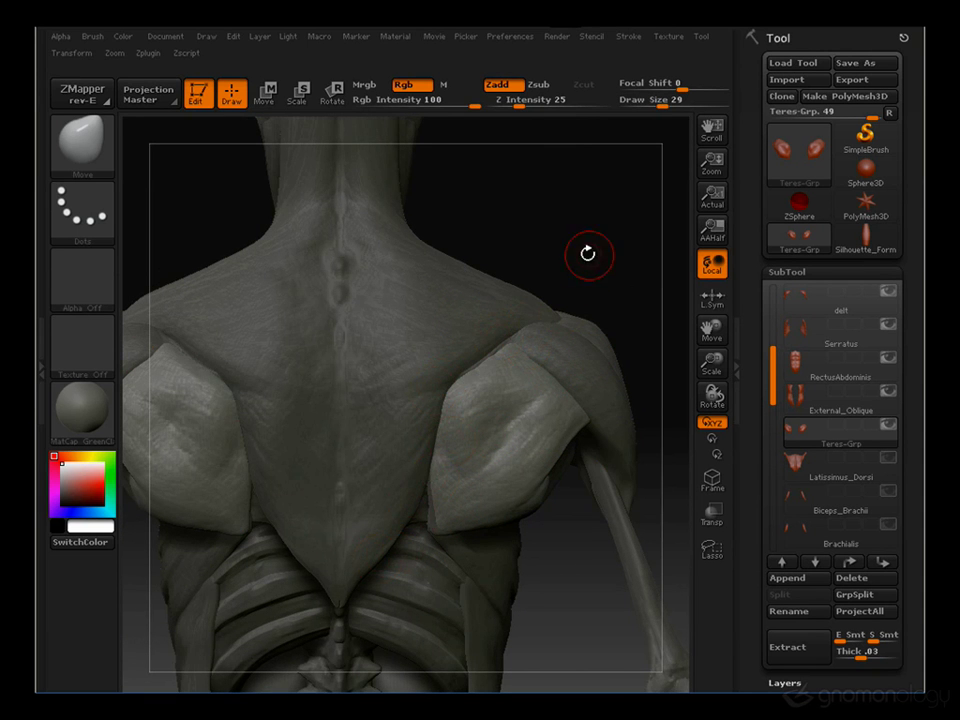
Show the Latissimus_Dorsi subtool in a centred back view of the torso
{"action": "left_click_drag", "start_coordinate": [589, 253], "coordinate": [585, 295], "text": "alt"}
{"action": "left_click", "coordinate": [885, 457]}
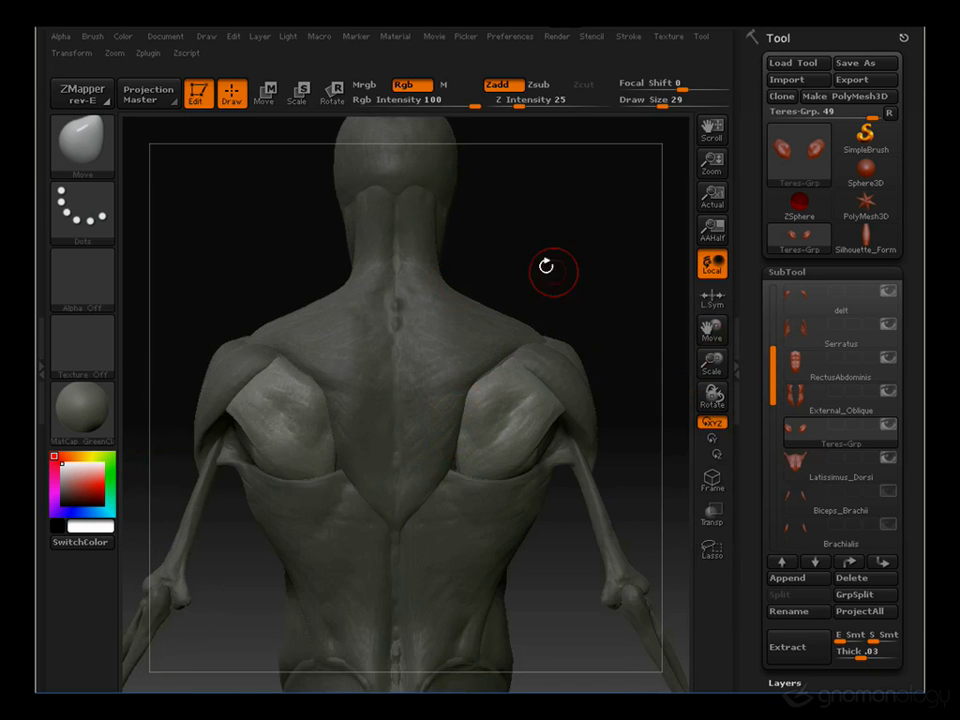
{"action": "mouse_move", "coordinate": [619, 291]}
{"action": "left_mouse_down", "text": "alt"}
{"action": "mouse_move", "coordinate": [609, 270]}
{"action": "mouse_move", "coordinate": [617, 268]}
{"action": "left_mouse_up", "text": "alt"}
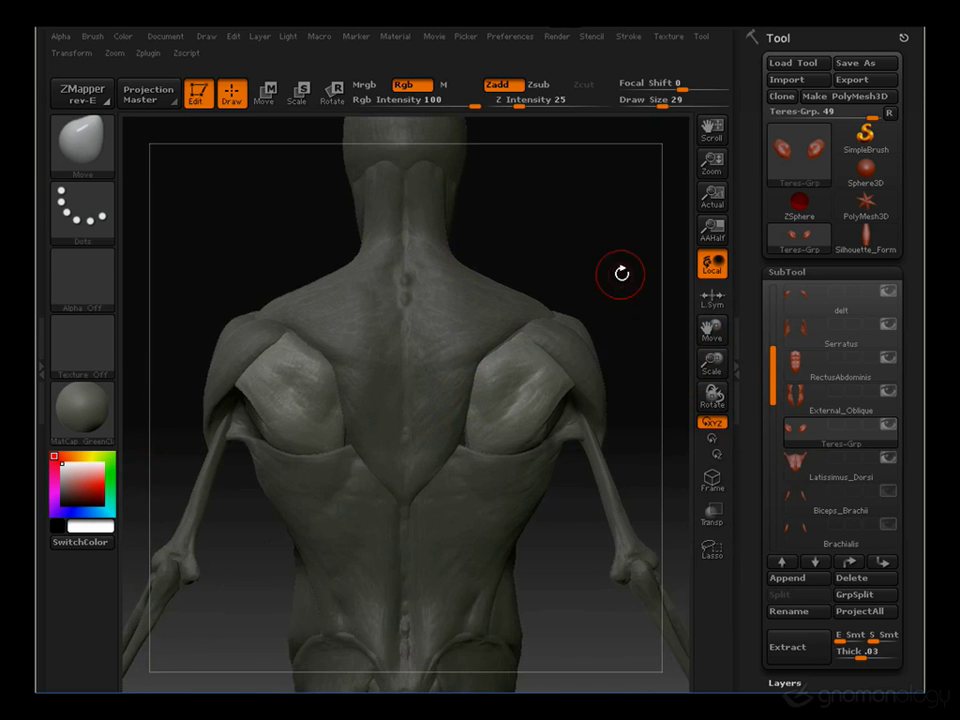
Make Latissimus_Dorsi the active subtool and examine its origin along the lower spine and pelvis from back and three-quarter views
{"action": "left_click", "coordinate": [795, 460]}
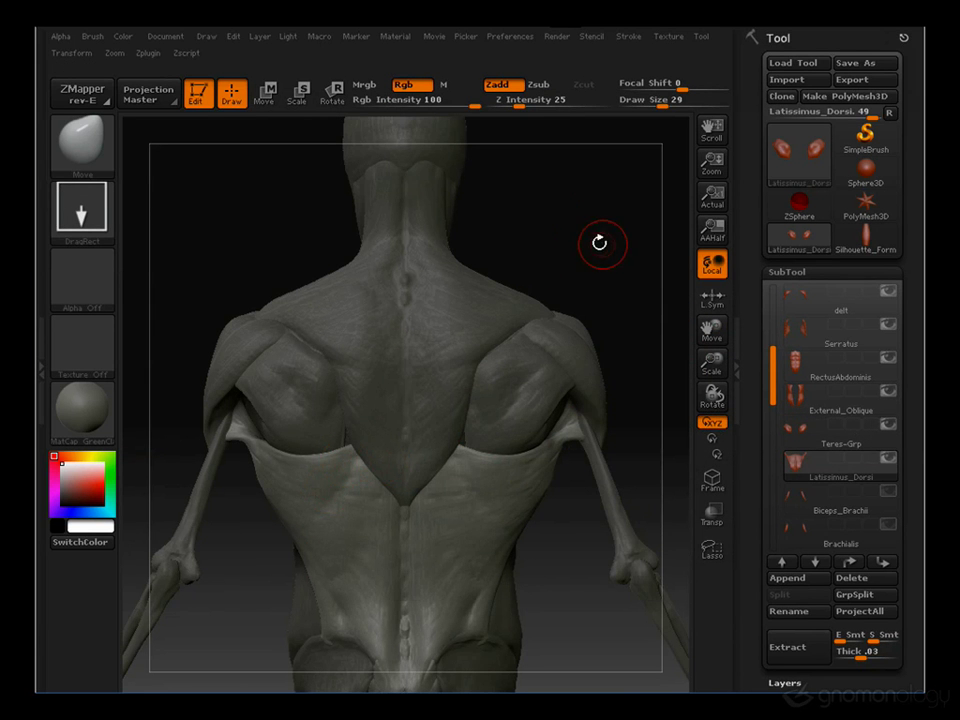
{"action": "left_click_drag", "start_coordinate": [600, 242], "coordinate": [621, 206]}
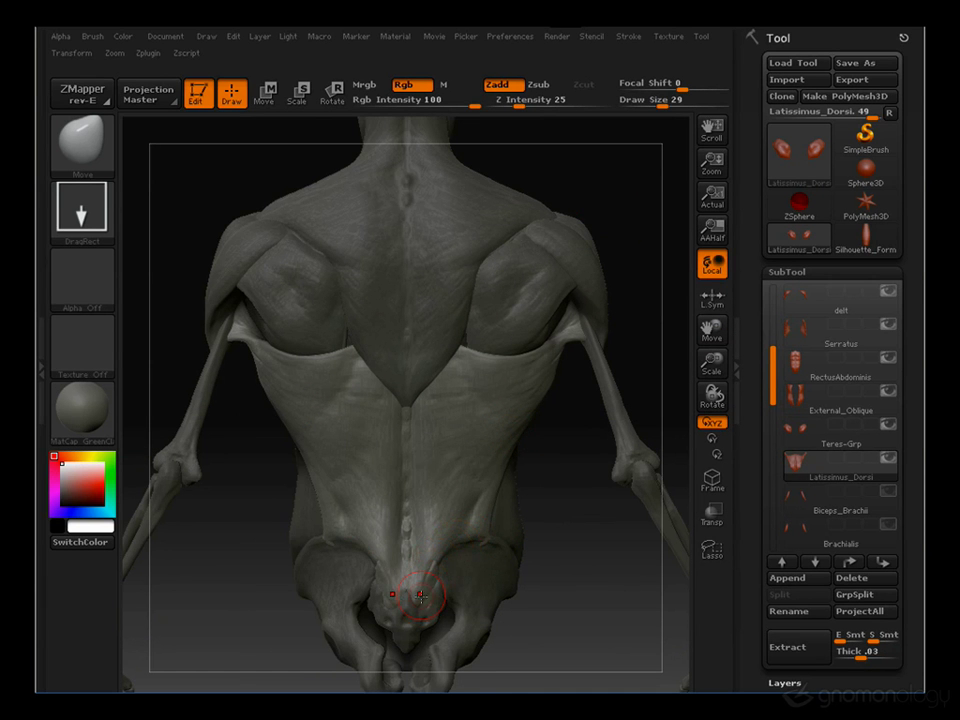
{"action": "left_click_drag", "start_coordinate": [574, 563], "coordinate": [490, 556]}
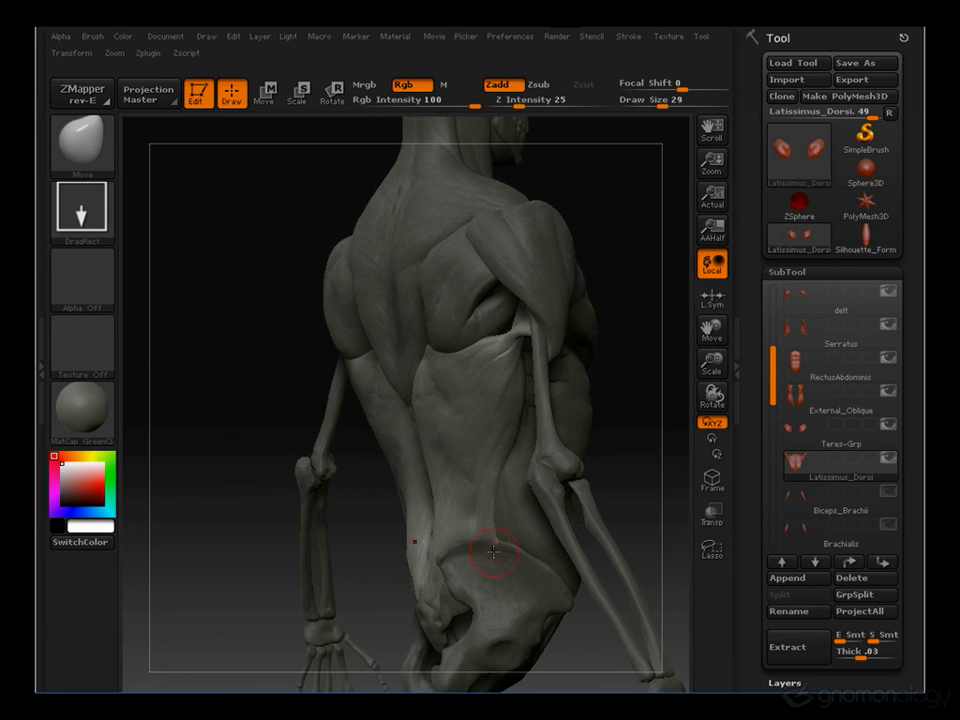
{"action": "left_click_drag", "start_coordinate": [214, 409], "coordinate": [475, 561]}
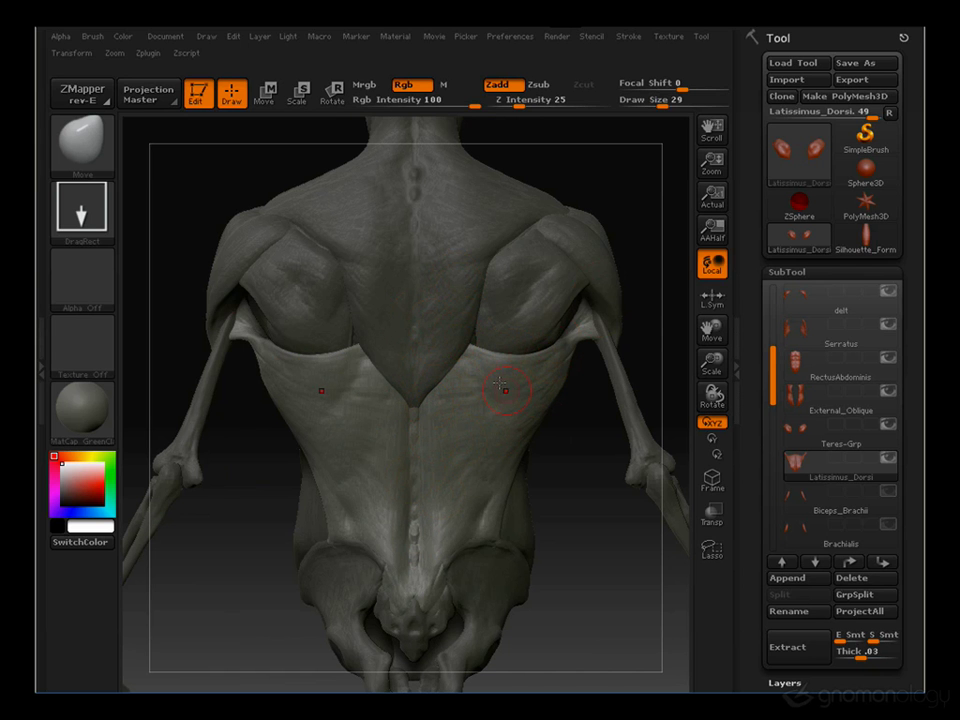
Examine the latissimus dorsi's attachment to the upper arm from behind, and its outer edge below the armpit from the side and front
{"action": "left_click_drag", "start_coordinate": [585, 465], "coordinate": [536, 392], "text": "alt"}
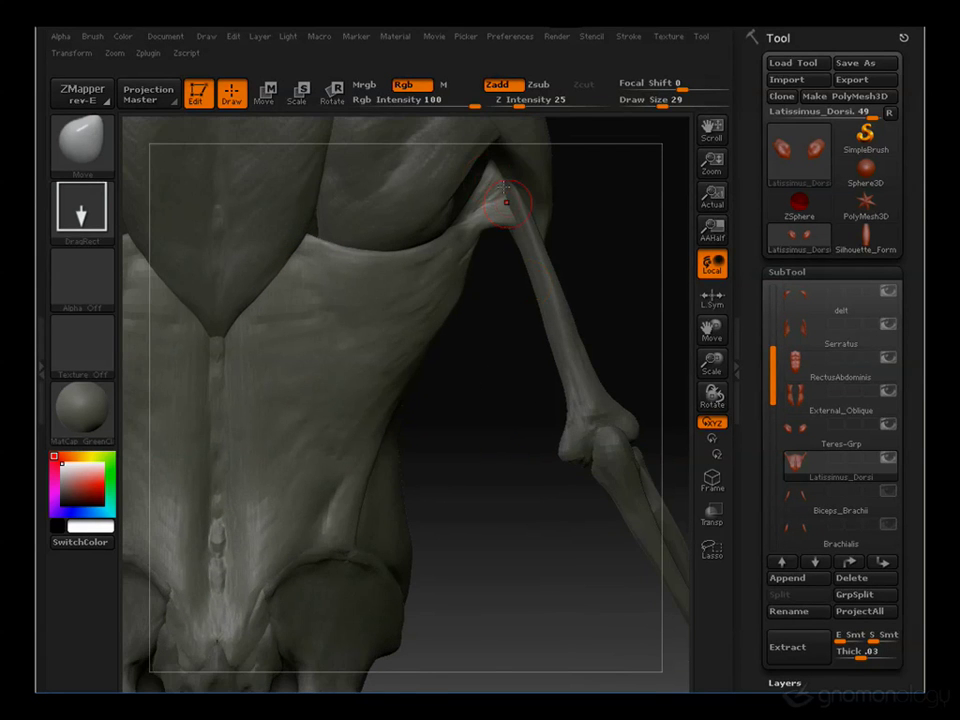
{"action": "left_click_drag", "start_coordinate": [620, 233], "coordinate": [643, 302], "text": "alt"}
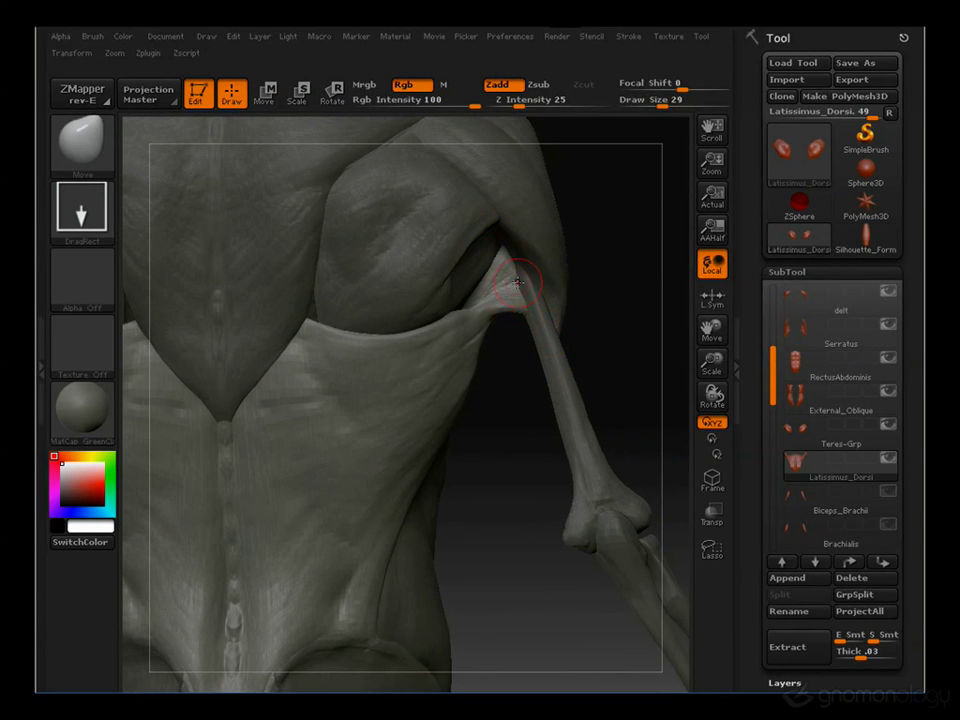
{"action": "left_click_drag", "start_coordinate": [511, 466], "coordinate": [516, 400], "text": "alt"}
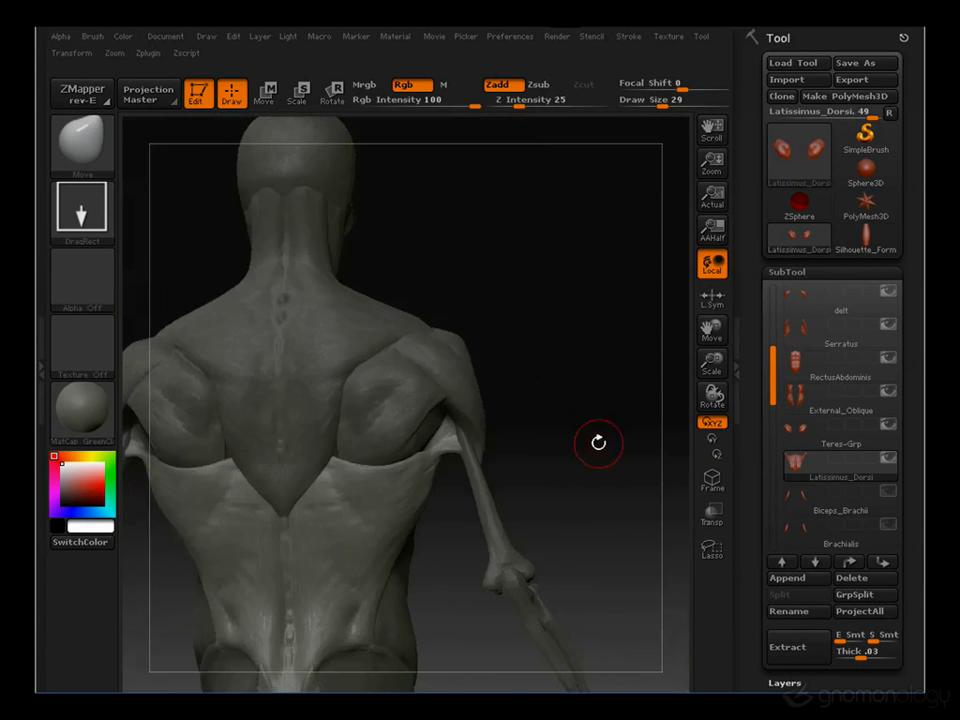
{"action": "mouse_move", "coordinate": [598, 443]}
{"action": "left_mouse_down"}
{"action": "mouse_move", "coordinate": [470, 448]}
{"action": "mouse_move", "coordinate": [576, 501]}
{"action": "mouse_move", "coordinate": [424, 566]}
{"action": "left_mouse_up"}
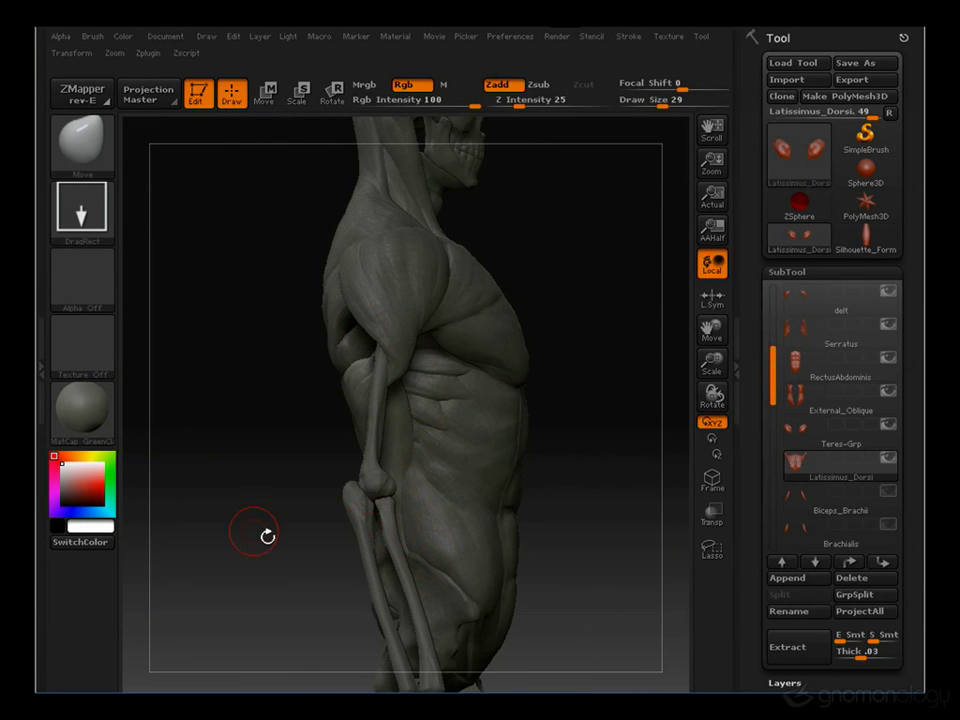
{"action": "left_click_drag", "start_coordinate": [267, 536], "coordinate": [397, 517]}
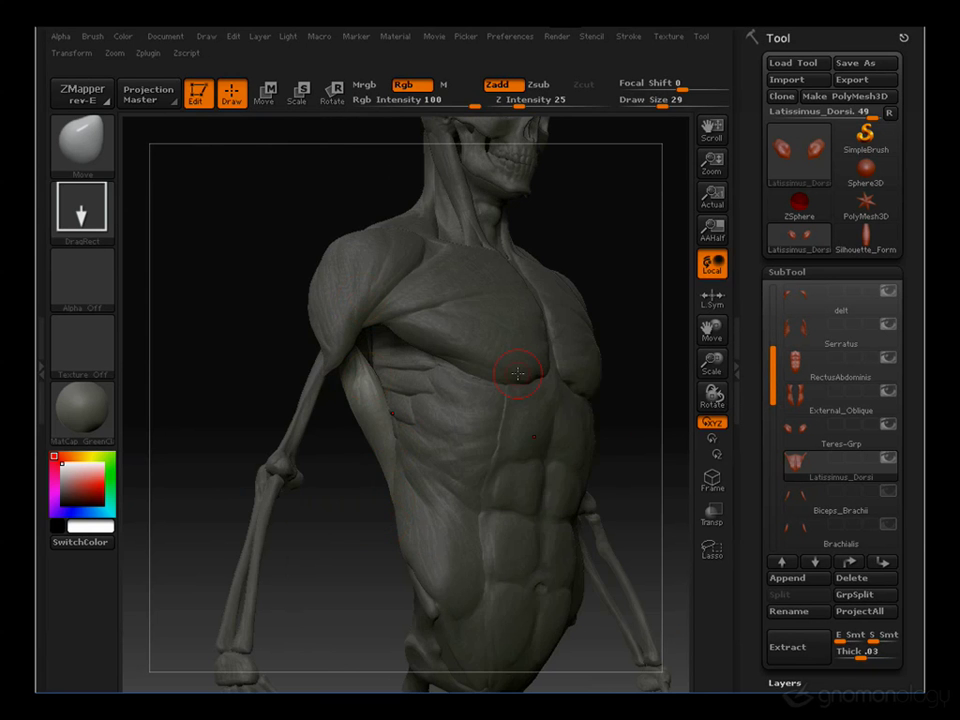
{"action": "left_click_drag", "start_coordinate": [636, 423], "coordinate": [600, 431]}
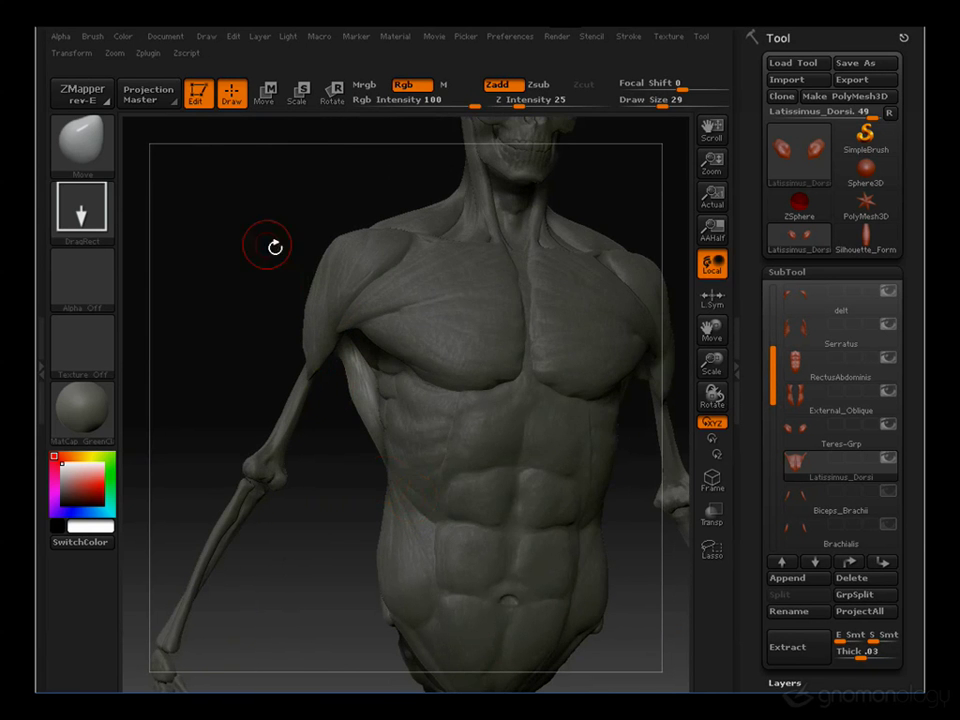
{"action": "left_click_drag", "start_coordinate": [275, 246], "coordinate": [376, 393]}
{"action": "left_click_drag", "start_coordinate": [195, 261], "coordinate": [331, 368], "text": "alt"}
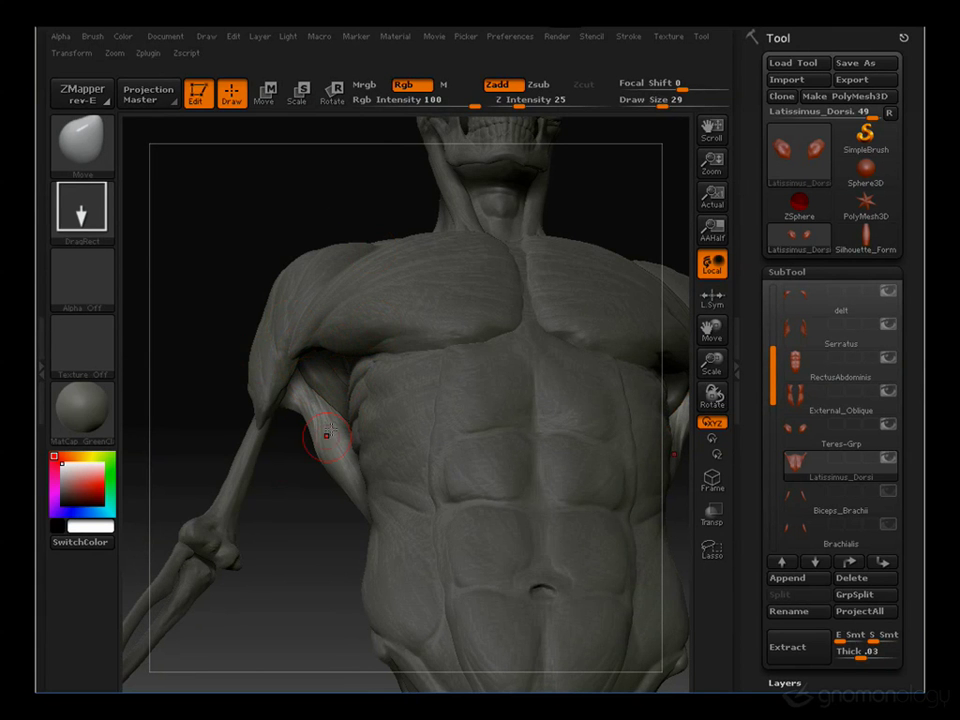
{"action": "mouse_move", "coordinate": [343, 383]}
{"action": "left_mouse_down"}
{"action": "mouse_move", "coordinate": [316, 493]}
{"action": "mouse_move", "coordinate": [346, 365]}
{"action": "left_mouse_up"}
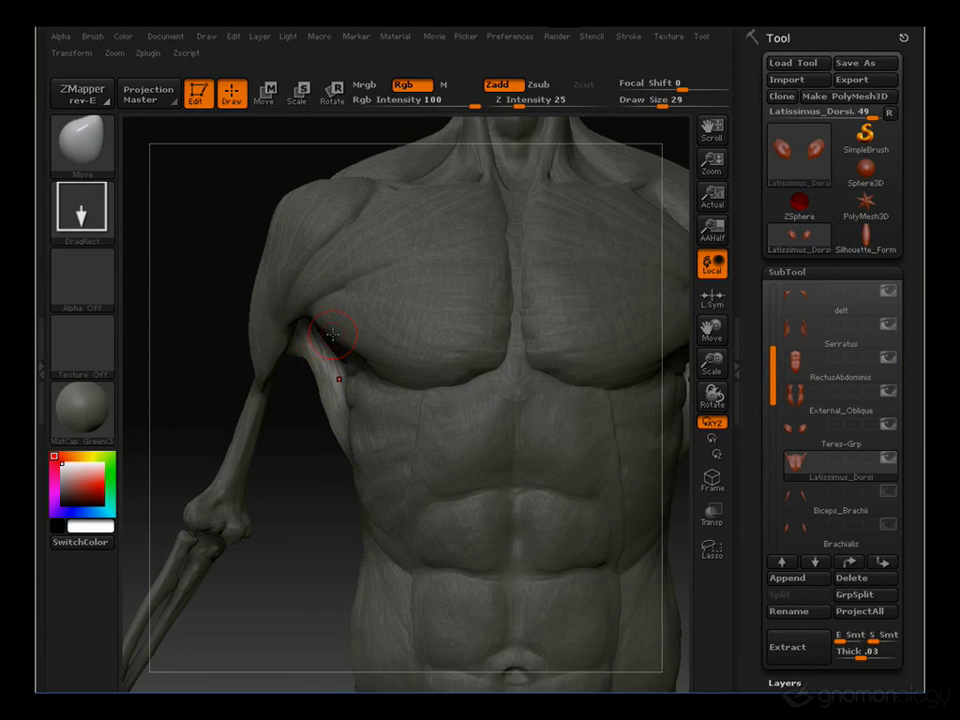
Examine how the latissimus dorsi spans from the pelvis past the lower shoulder blades to the arms in back, side and tilted views
{"action": "mouse_move", "coordinate": [291, 519]}
{"action": "left_mouse_down"}
{"action": "mouse_move", "coordinate": [298, 556]}
{"action": "mouse_move", "coordinate": [508, 393]}
{"action": "left_mouse_up"}
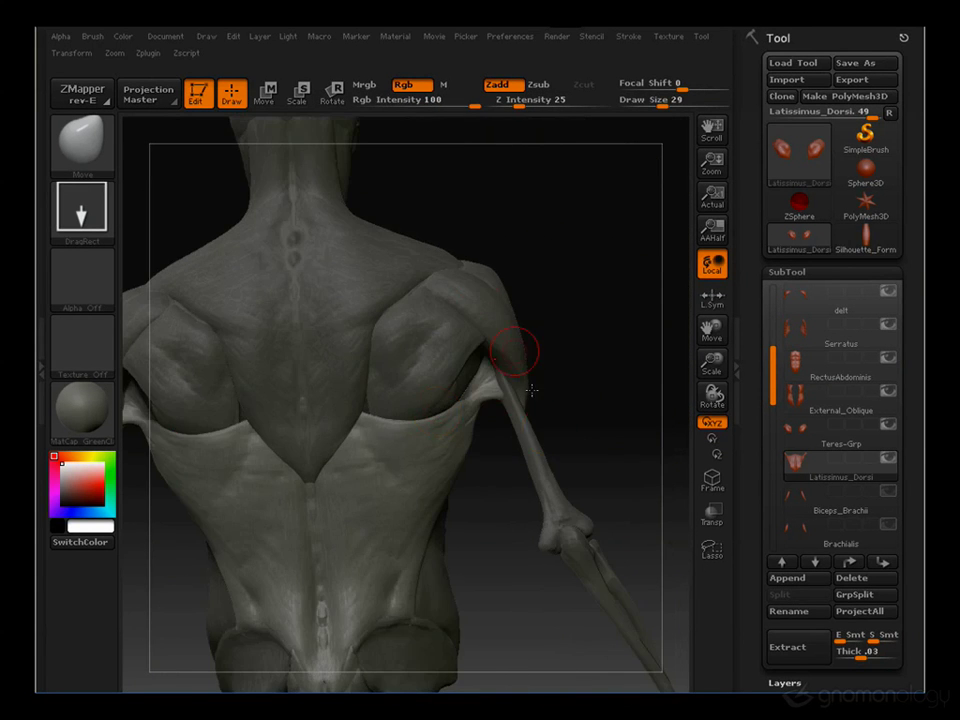
{"action": "left_click_drag", "start_coordinate": [597, 299], "coordinate": [529, 382]}
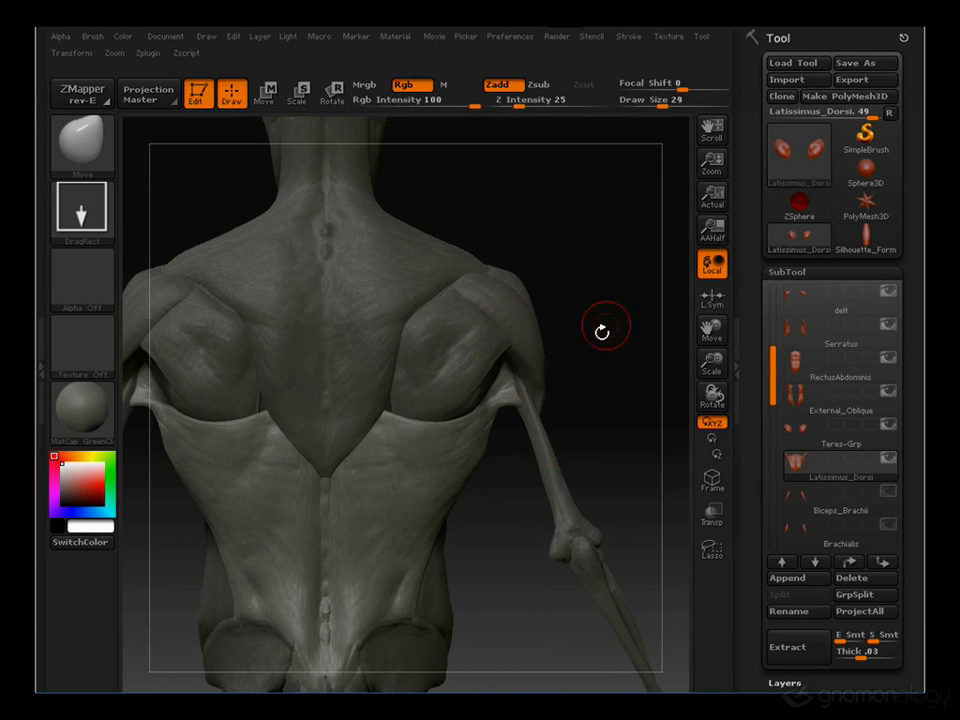
{"action": "mouse_move", "coordinate": [619, 279]}
{"action": "left_mouse_down"}
{"action": "mouse_move", "coordinate": [609, 315]}
{"action": "mouse_move", "coordinate": [313, 381]}
{"action": "left_mouse_up"}
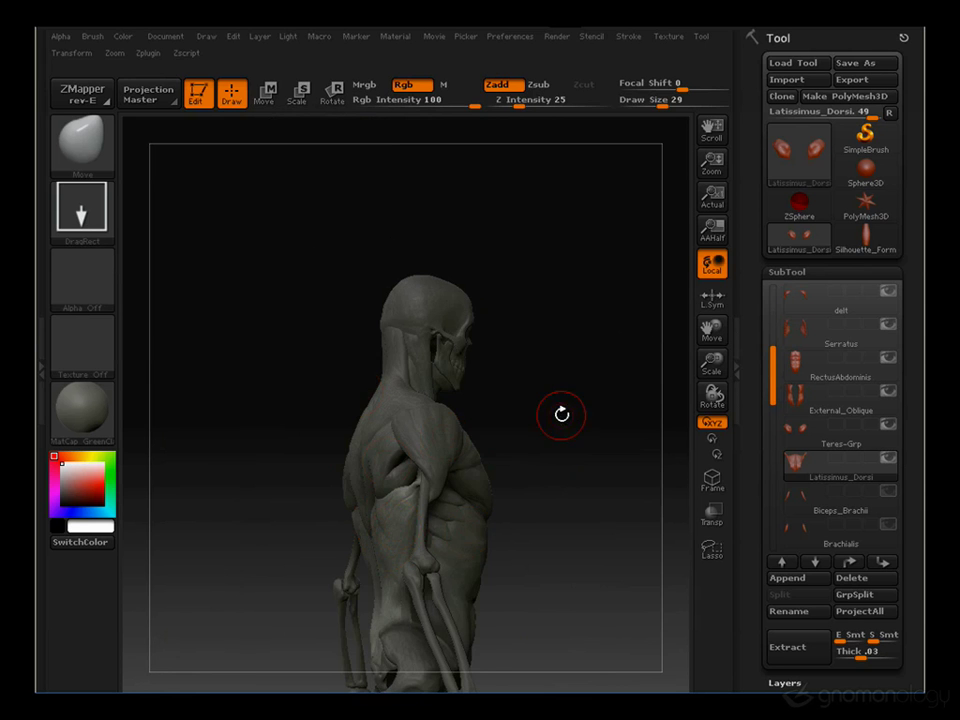
{"action": "left_click_drag", "start_coordinate": [559, 409], "coordinate": [376, 535]}
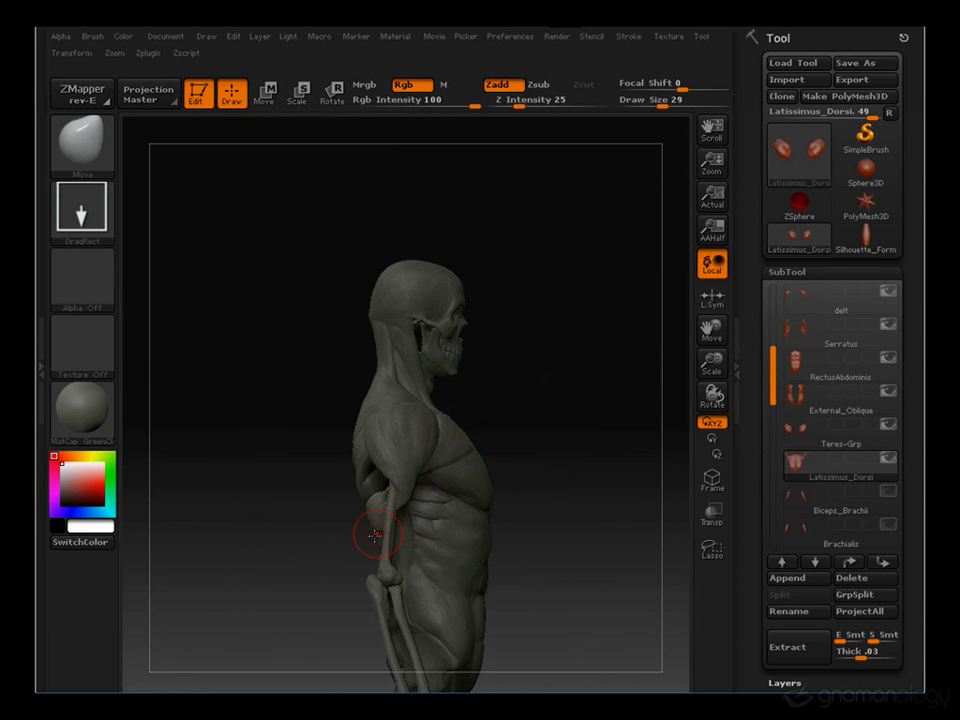
{"action": "left_click_drag", "start_coordinate": [236, 496], "coordinate": [428, 442]}
{"action": "left_click_drag", "start_coordinate": [497, 535], "coordinate": [460, 497]}
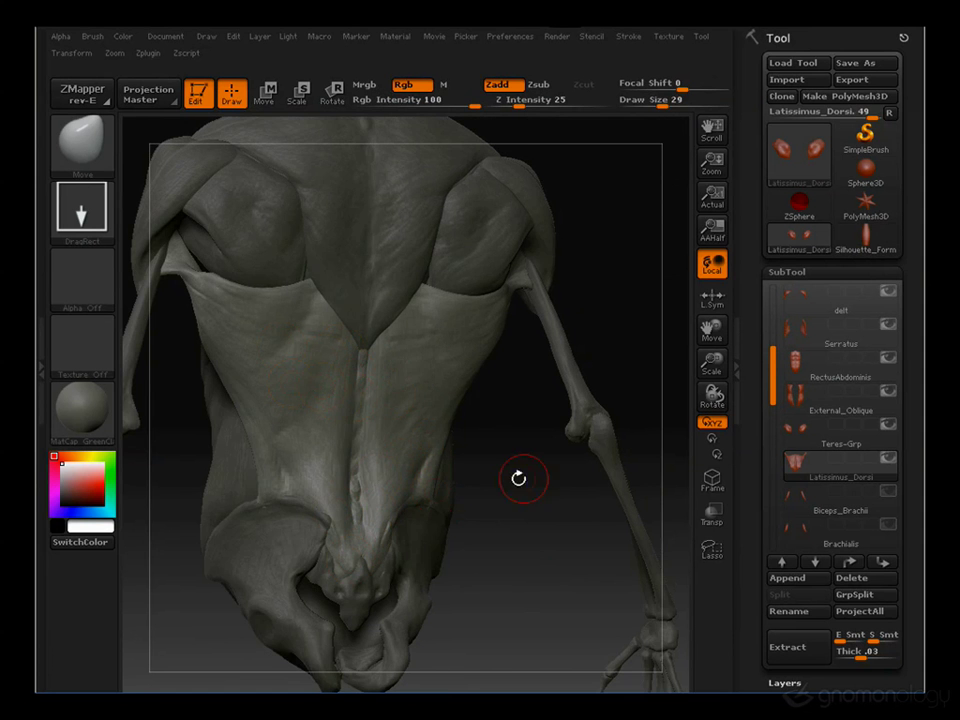
{"action": "left_click_drag", "start_coordinate": [518, 478], "coordinate": [501, 364]}
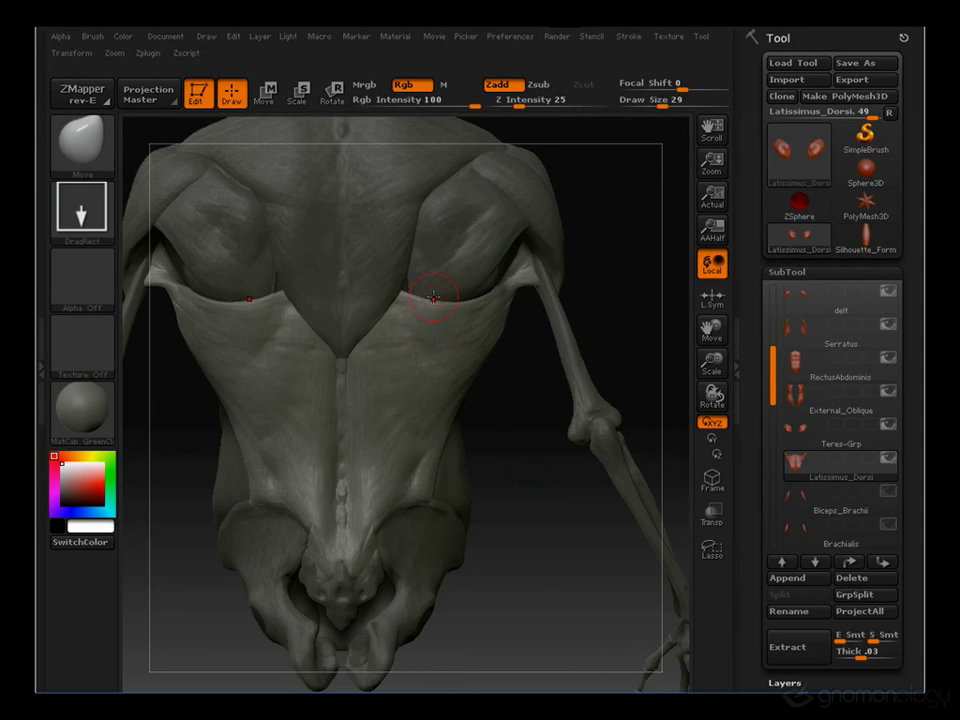
{"action": "left_click_drag", "start_coordinate": [523, 480], "coordinate": [362, 319]}
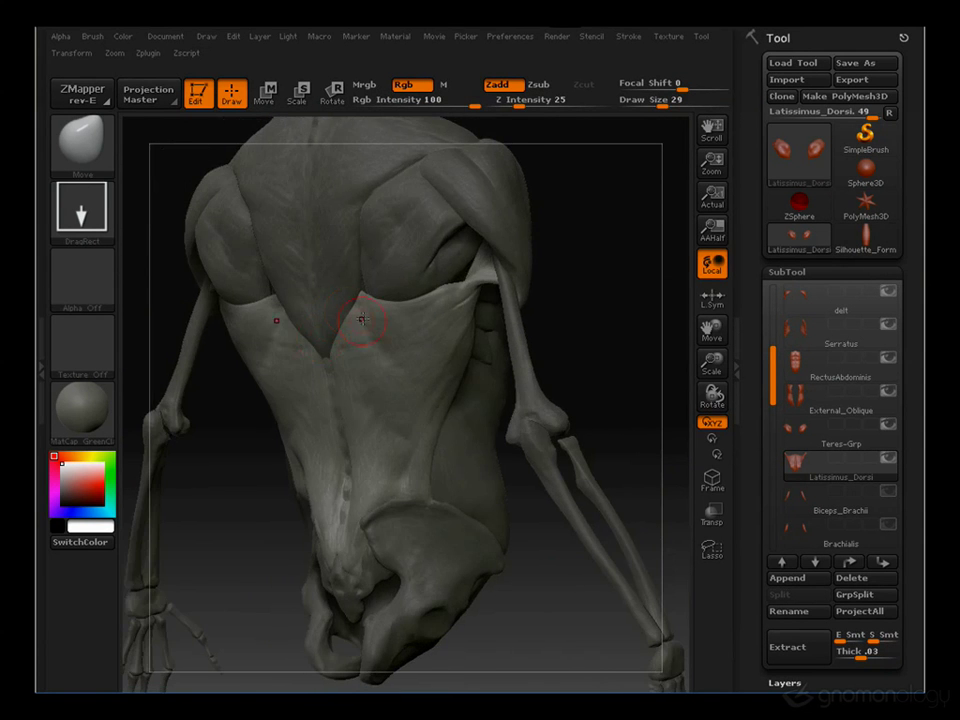
{"action": "left_click_drag", "start_coordinate": [228, 495], "coordinate": [485, 265]}
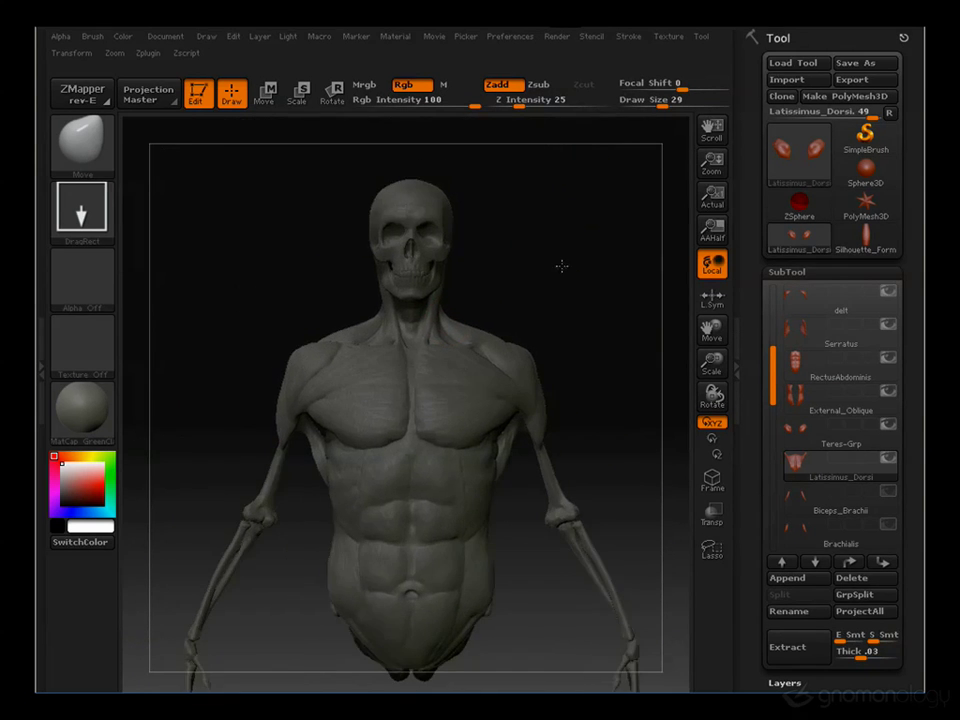
Examine the assembled torso muscles on the whole upper body from front and three-quarter views
{"action": "mouse_move", "coordinate": [561, 266]}
{"action": "left_mouse_down", "text": "alt"}
{"action": "mouse_move", "coordinate": [563, 330]}
{"action": "mouse_move", "coordinate": [563, 266]}
{"action": "left_mouse_up", "text": "alt"}
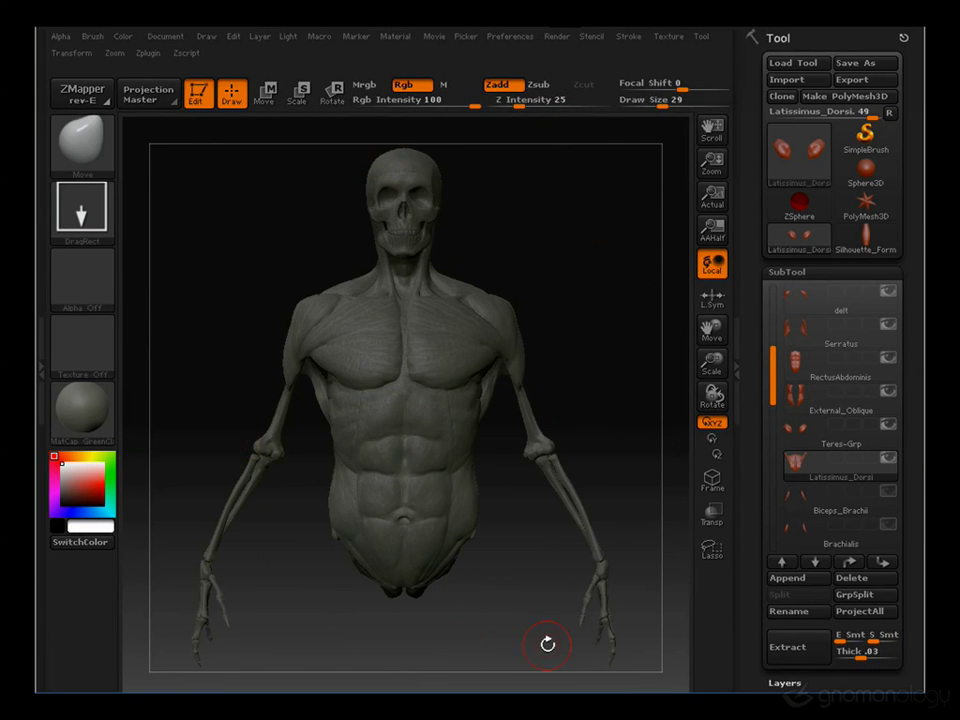
{"action": "mouse_move", "coordinate": [609, 236]}
{"action": "left_mouse_down", "text": "alt"}
{"action": "mouse_move", "coordinate": [606, 249]}
{"action": "mouse_move", "coordinate": [626, 197]}
{"action": "mouse_move", "coordinate": [604, 257]}
{"action": "left_mouse_up", "text": "alt"}
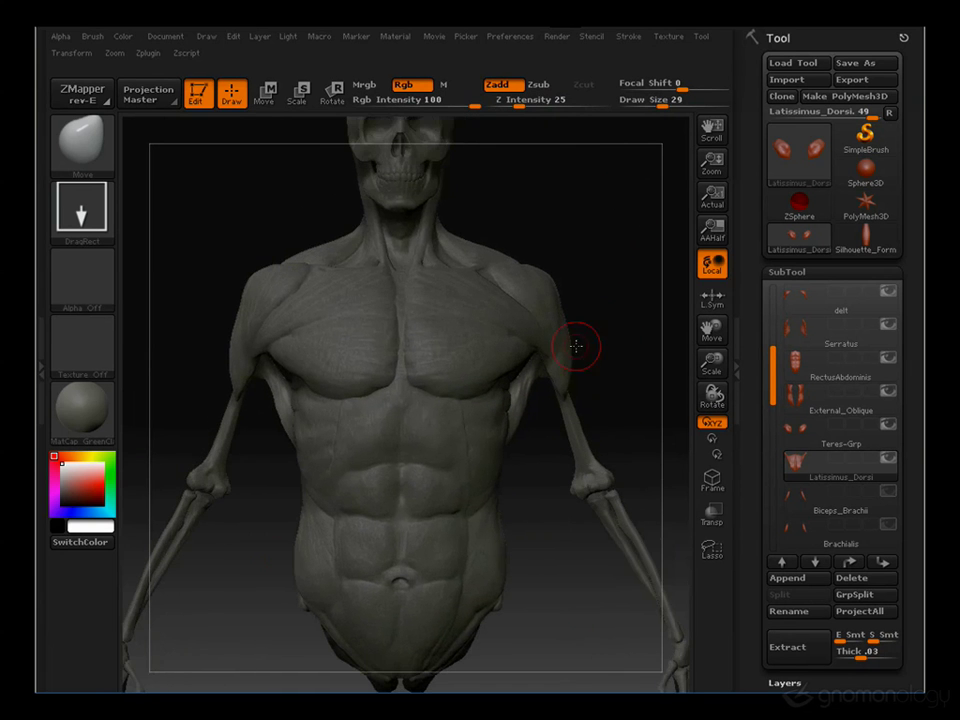
{"action": "key", "text": "f"}
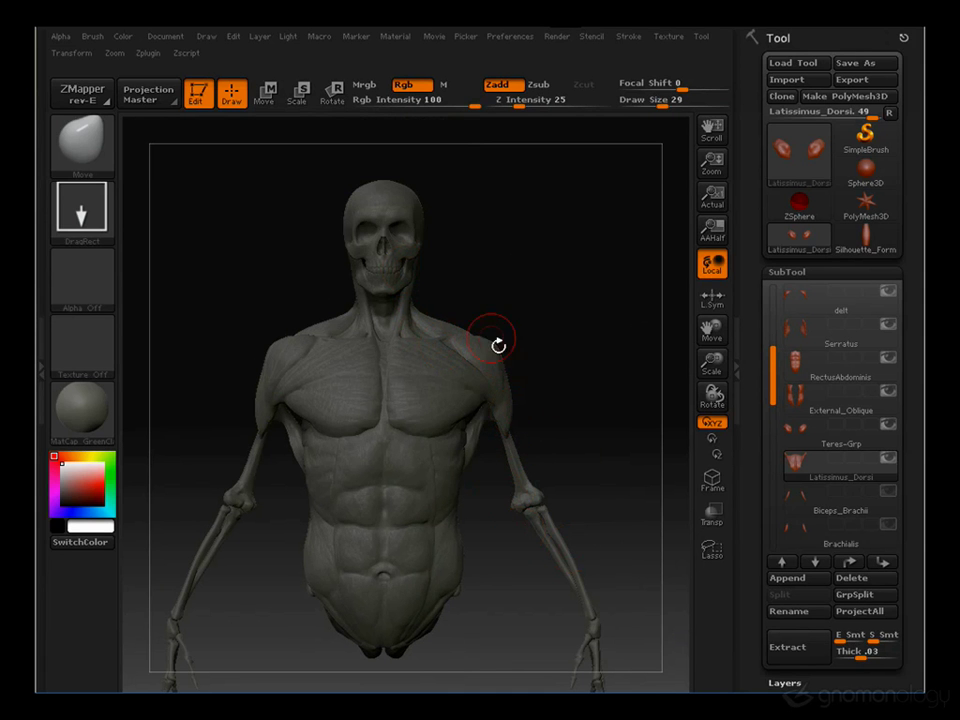
{"action": "left_click_drag", "start_coordinate": [517, 400], "coordinate": [544, 311]}
{"action": "mouse_move", "coordinate": [557, 371]}
{"action": "left_mouse_down"}
{"action": "mouse_move", "coordinate": [609, 375]}
{"action": "mouse_move", "coordinate": [503, 381]}
{"action": "left_mouse_up"}
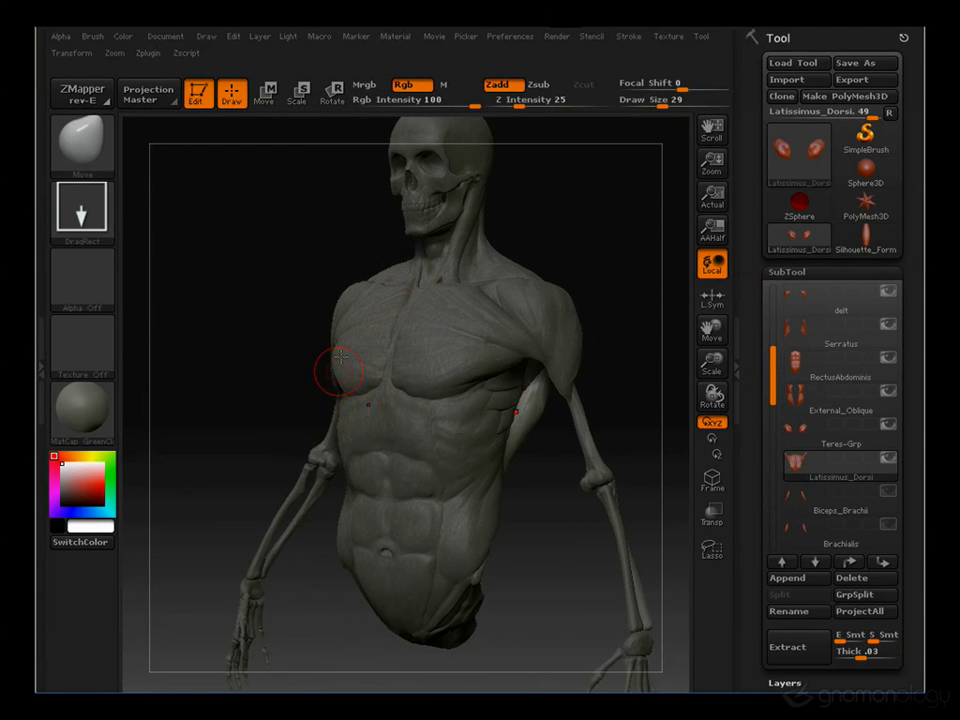
{"action": "left_click_drag", "start_coordinate": [251, 456], "coordinate": [262, 403]}
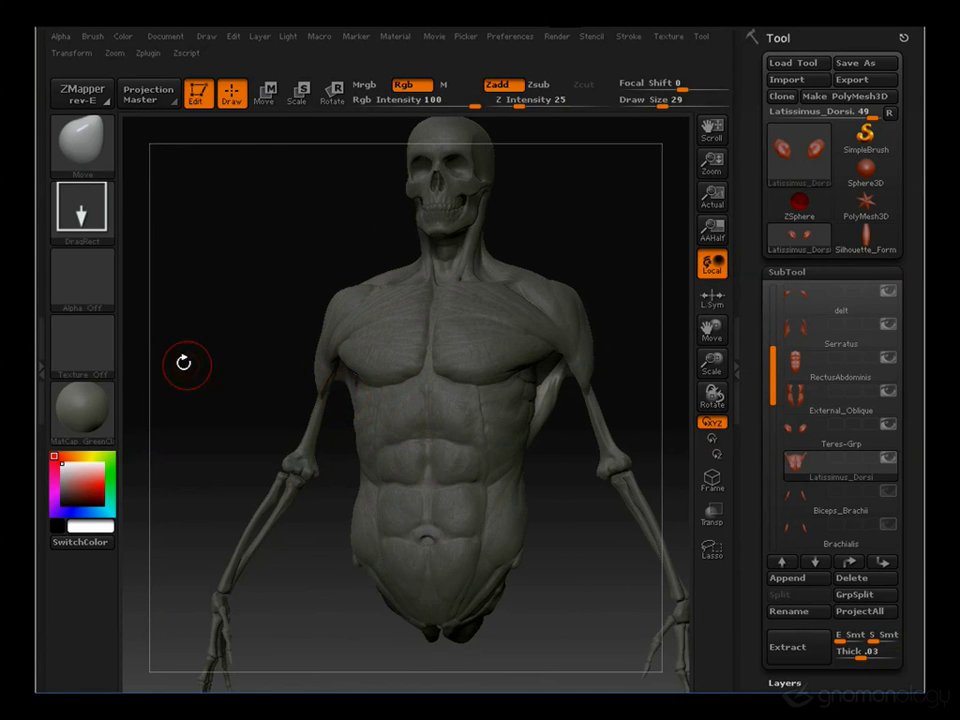
{"action": "left_click_drag", "start_coordinate": [184, 364], "coordinate": [369, 414]}
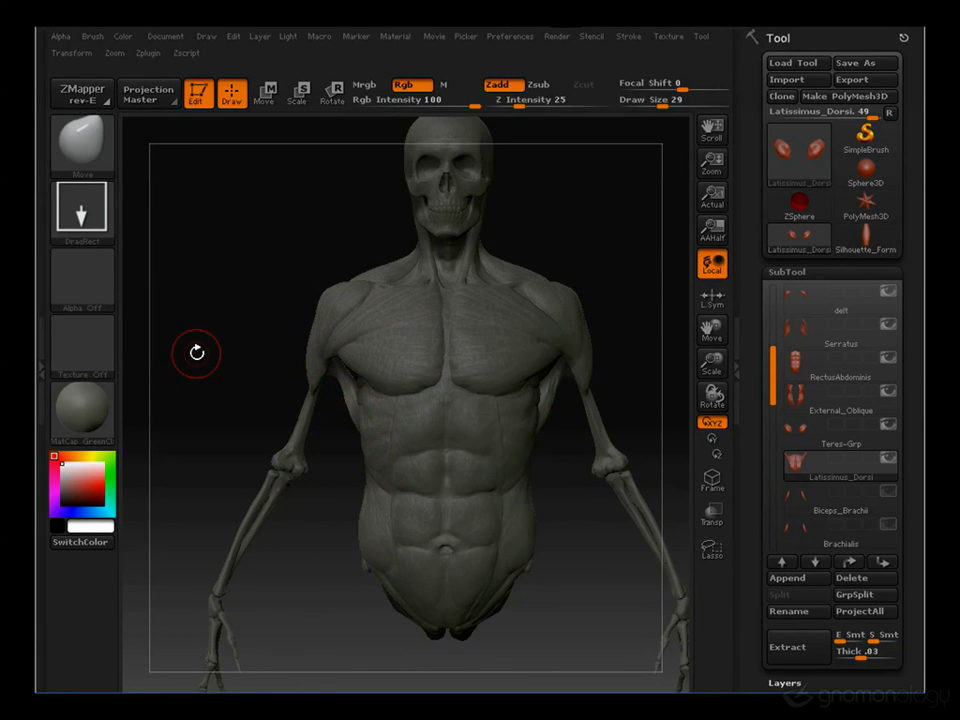
Compare the muscled torso's overall form in front, back and side views
{"action": "left_click_drag", "start_coordinate": [195, 349], "coordinate": [423, 350]}
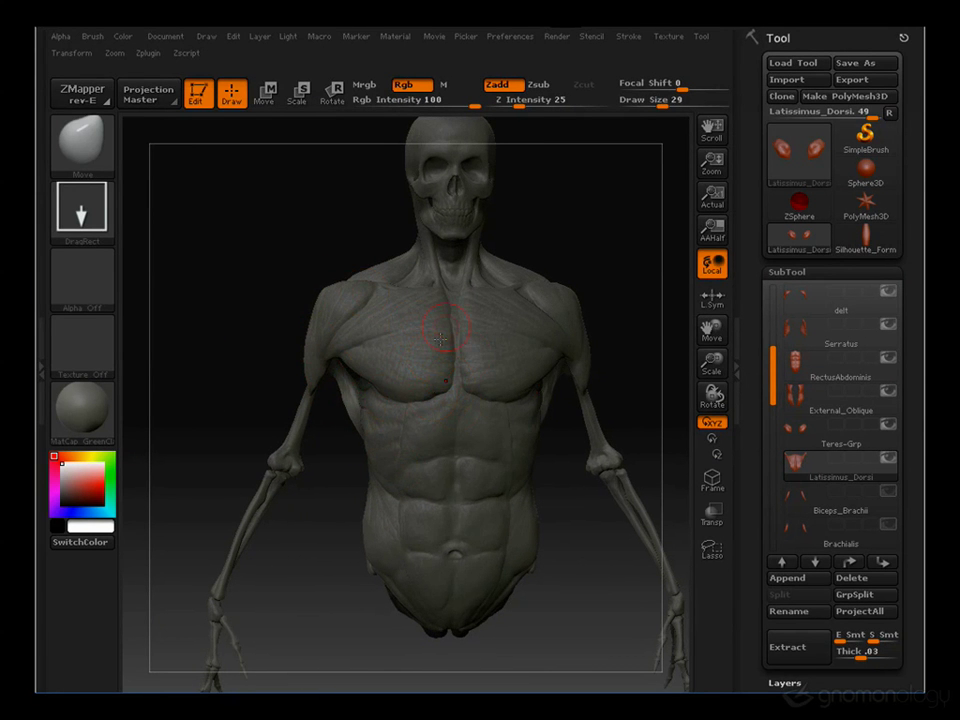
{"action": "left_click_drag", "start_coordinate": [259, 291], "coordinate": [447, 285]}
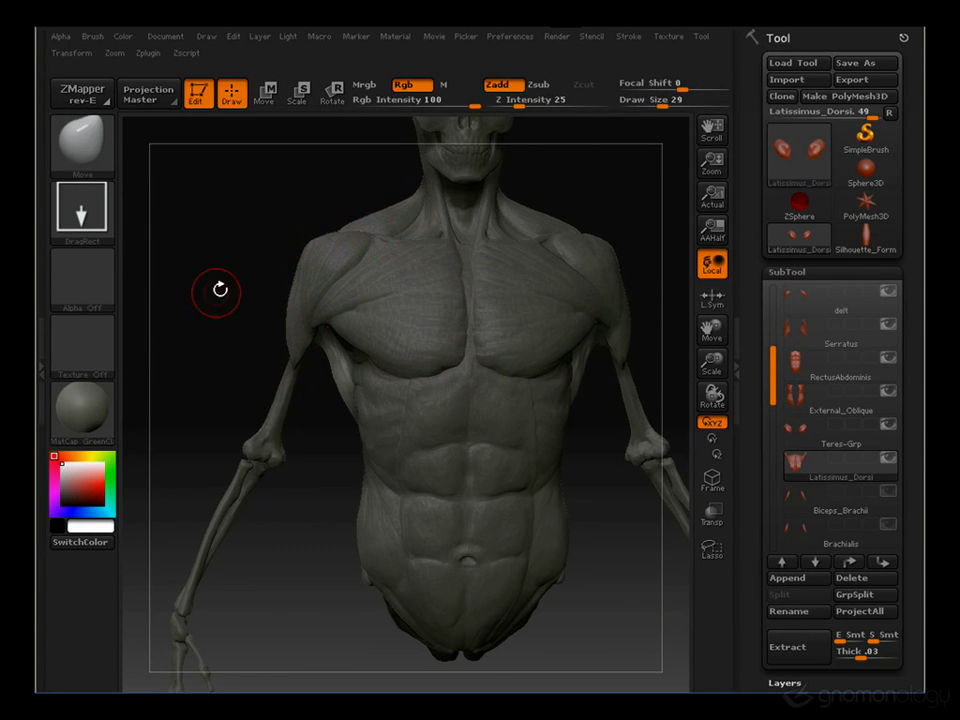
{"action": "left_click_drag", "start_coordinate": [216, 287], "coordinate": [443, 305]}
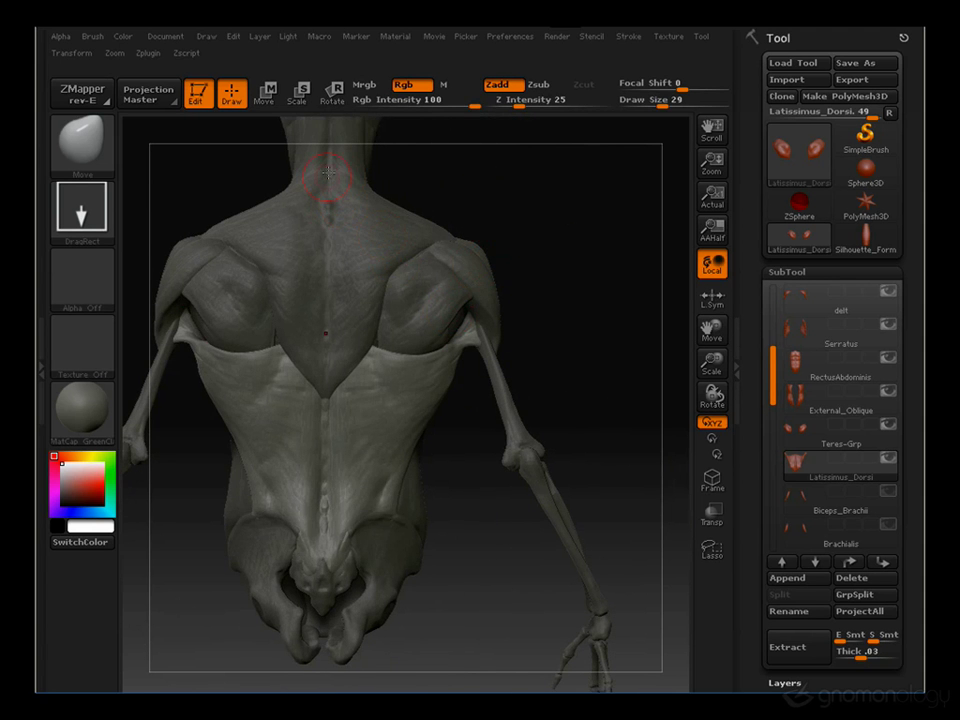
{"action": "left_click_drag", "start_coordinate": [613, 356], "coordinate": [430, 345]}
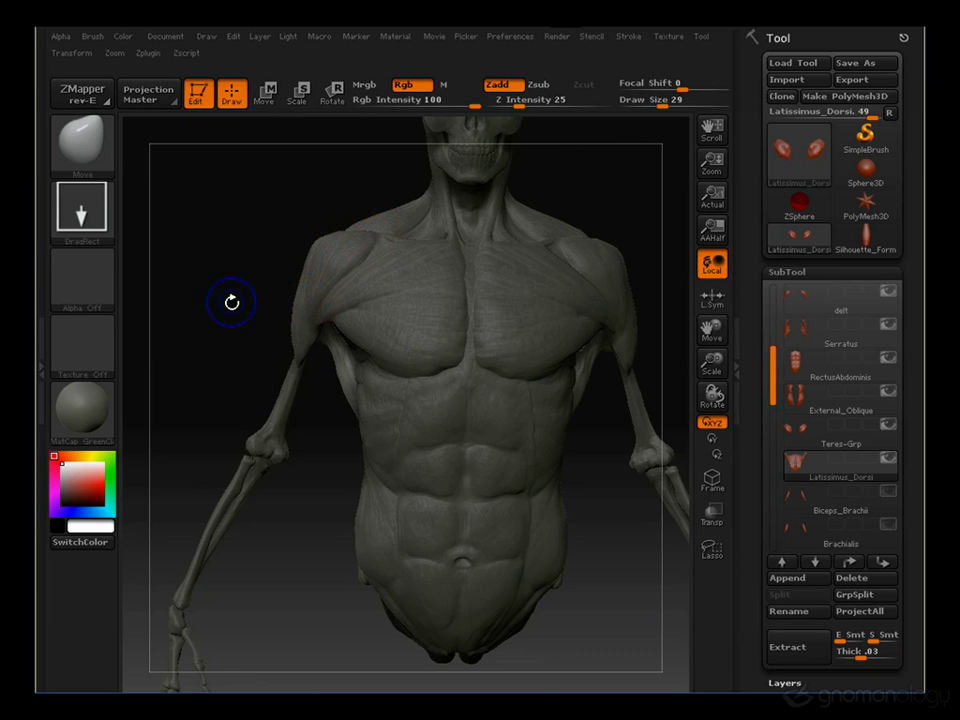
{"action": "left_click_drag", "start_coordinate": [214, 296], "coordinate": [568, 236]}
{"action": "left_click_drag", "start_coordinate": [585, 311], "coordinate": [478, 326]}
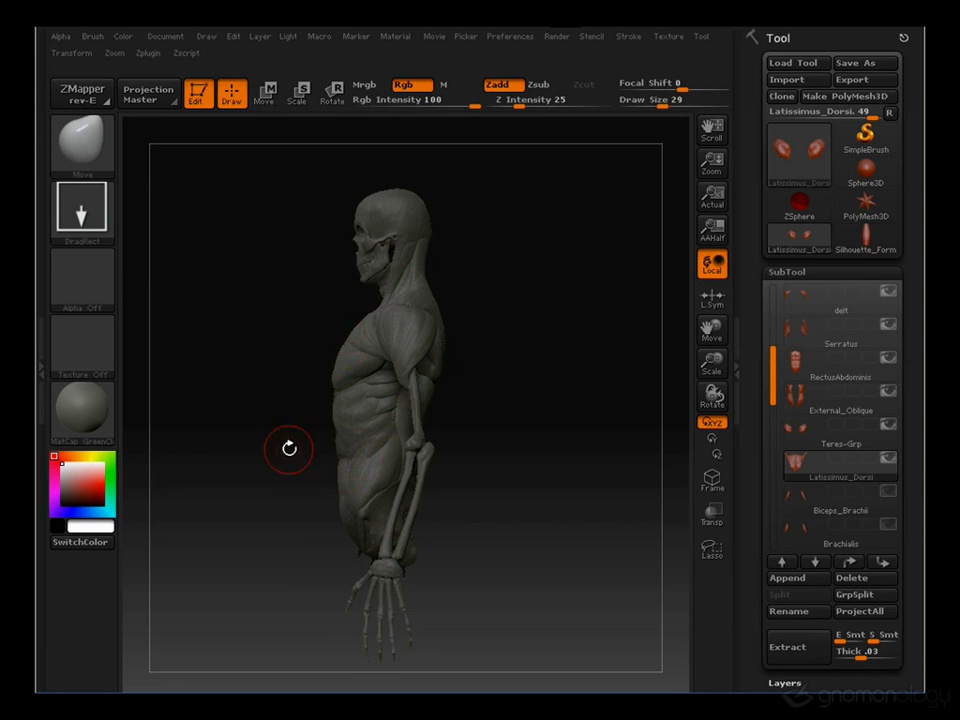
{"action": "left_click_drag", "start_coordinate": [289, 450], "coordinate": [426, 248]}
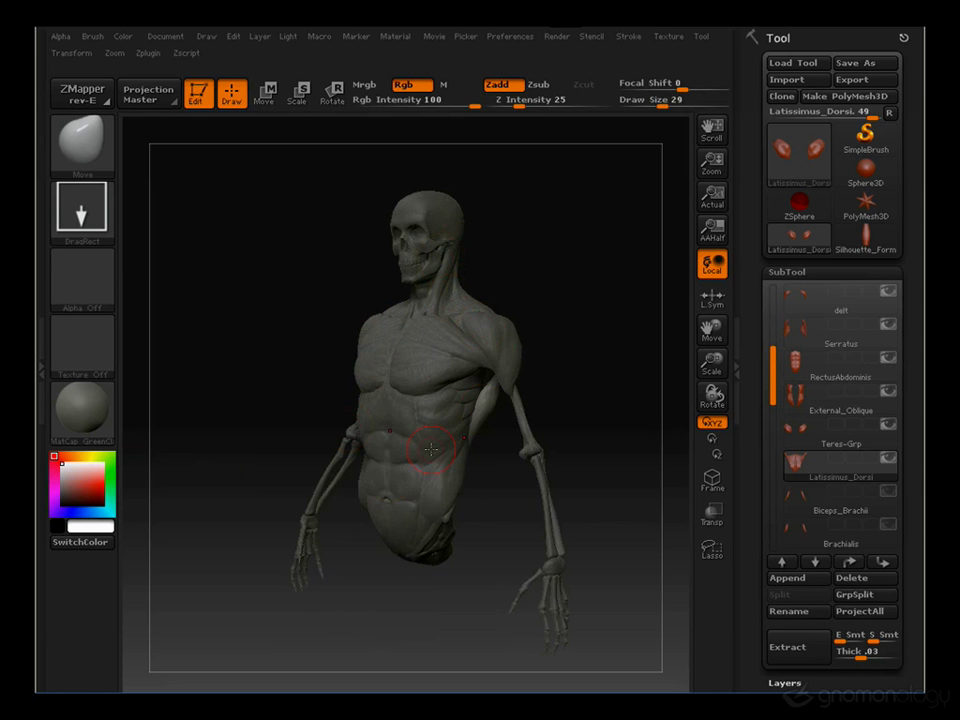
Show only the skeleton with the arms subtool active and view it from the front and side
{"action": "left_click_drag", "start_coordinate": [214, 465], "coordinate": [581, 264]}
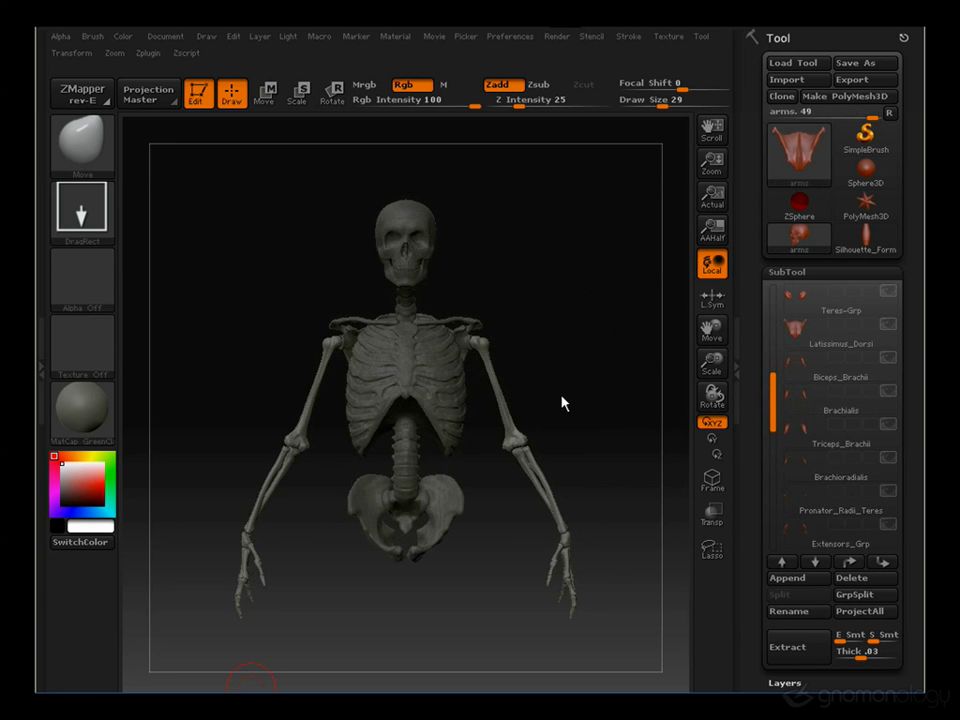
{"action": "left_click_drag", "start_coordinate": [540, 272], "coordinate": [576, 302], "text": "alt"}
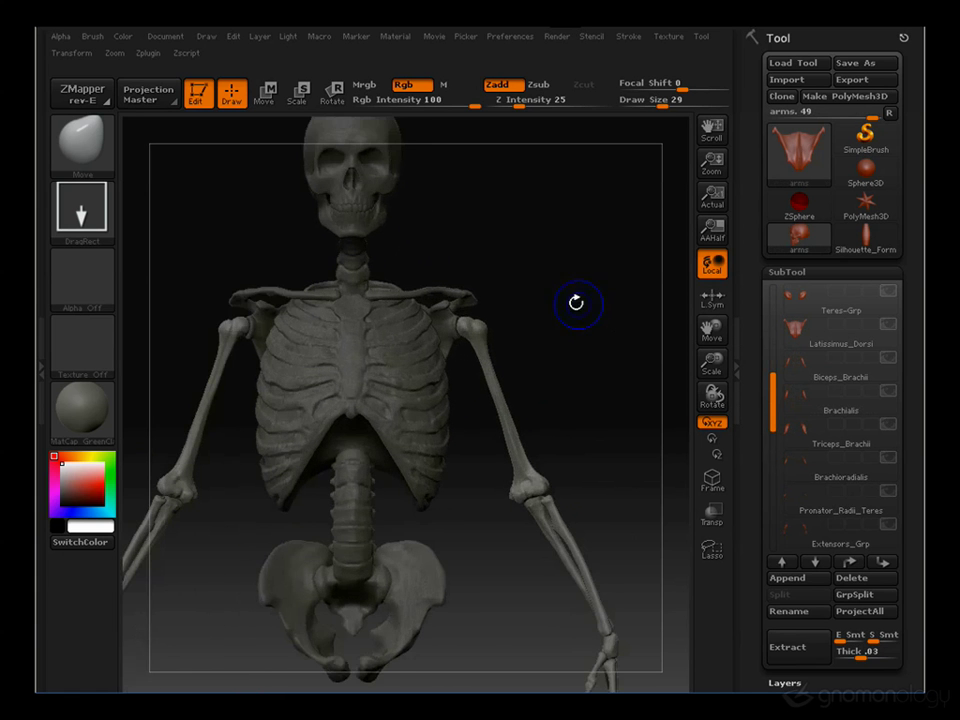
{"action": "left_click_drag", "start_coordinate": [608, 370], "coordinate": [462, 374], "text": "alt"}
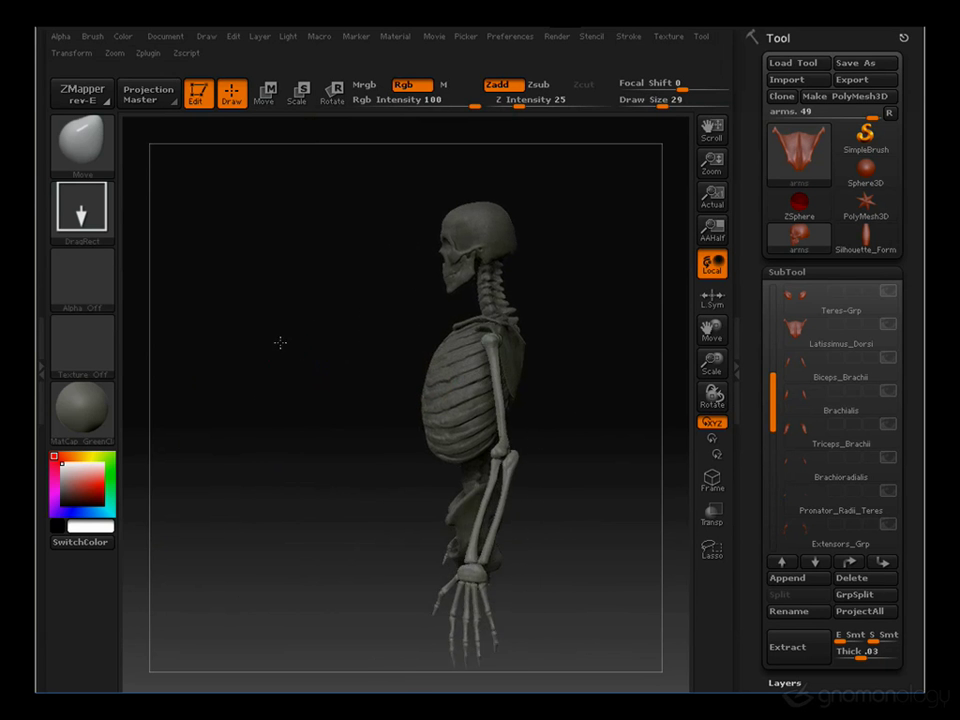
Compare how the arm bones hang beside the ribcage and pelvis in side and front views of the skeleton
{"action": "left_click_drag", "start_coordinate": [281, 343], "coordinate": [324, 402]}
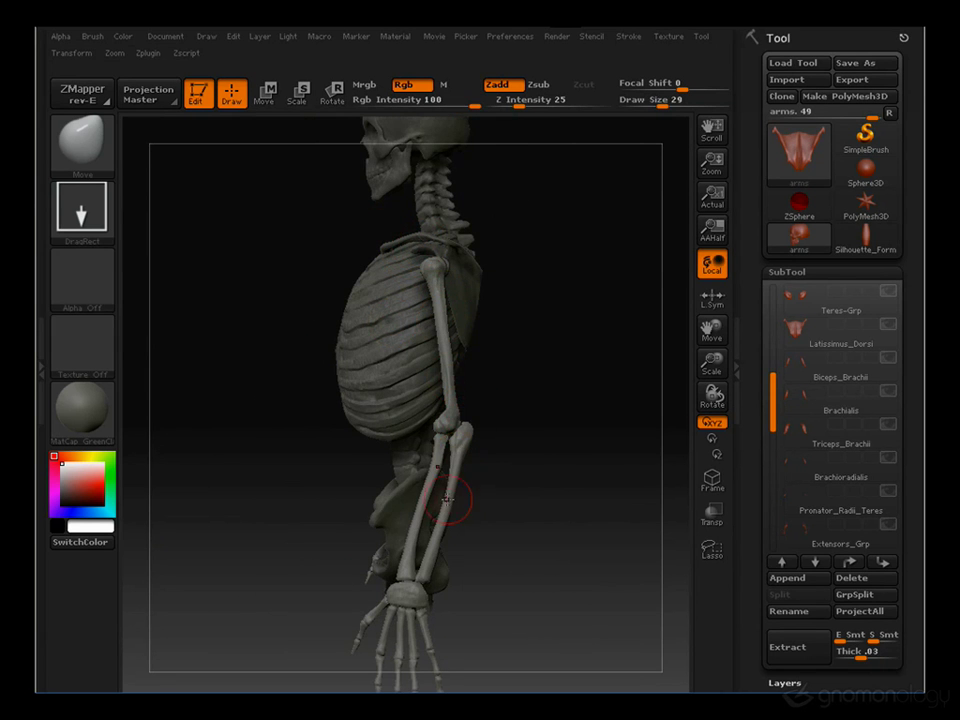
{"action": "left_click_drag", "start_coordinate": [476, 337], "coordinate": [478, 307]}
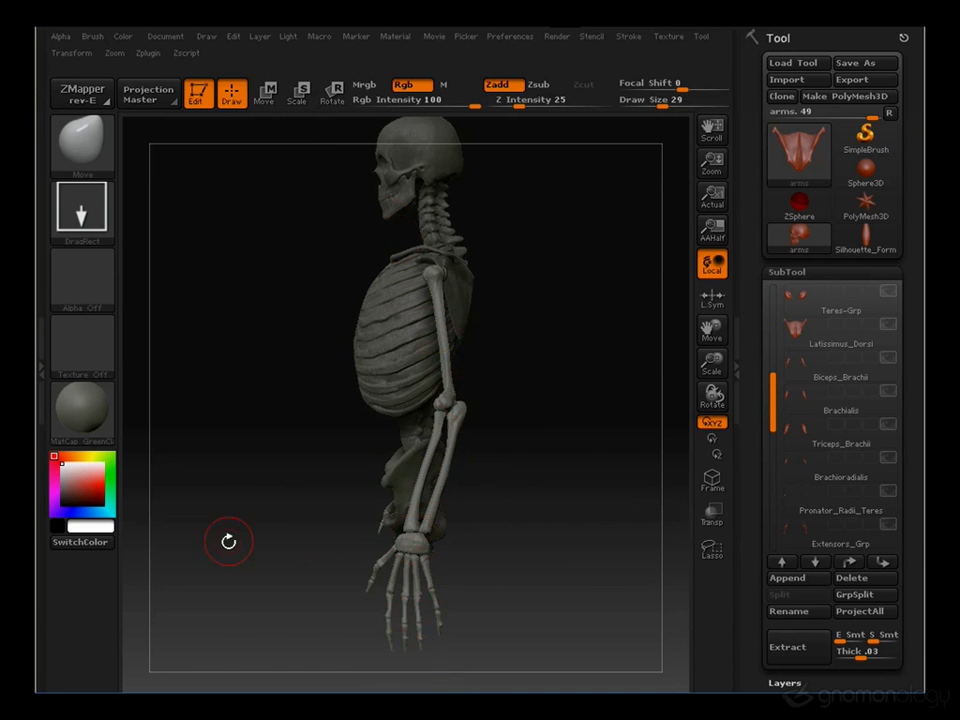
{"action": "left_click_drag", "start_coordinate": [228, 541], "coordinate": [553, 306]}
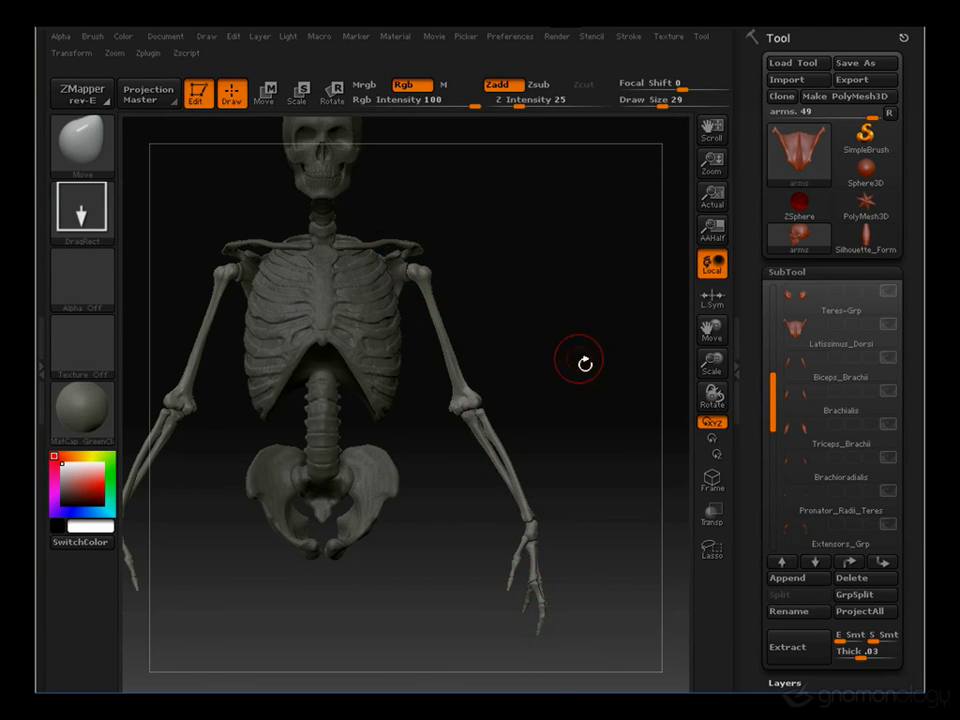
{"action": "left_click_drag", "start_coordinate": [583, 362], "coordinate": [311, 306]}
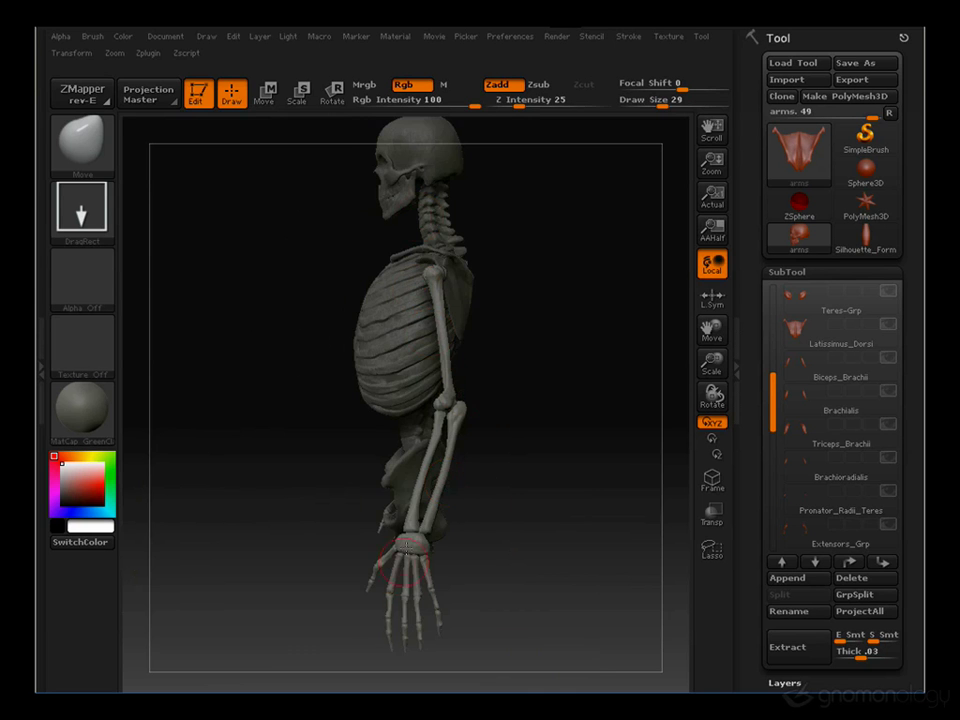
{"action": "left_click_drag", "start_coordinate": [253, 521], "coordinate": [476, 216]}
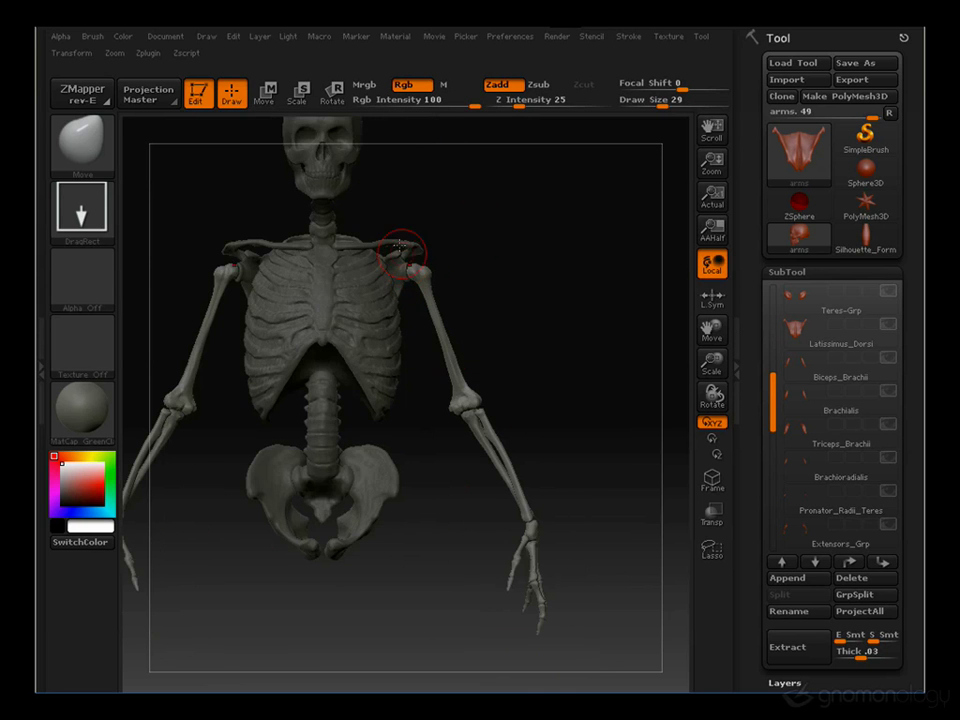
Examine the humerus and its joint with the shoulder blade up close from the front, three-quarter and back
{"action": "left_click_drag", "start_coordinate": [446, 360], "coordinate": [489, 241]}
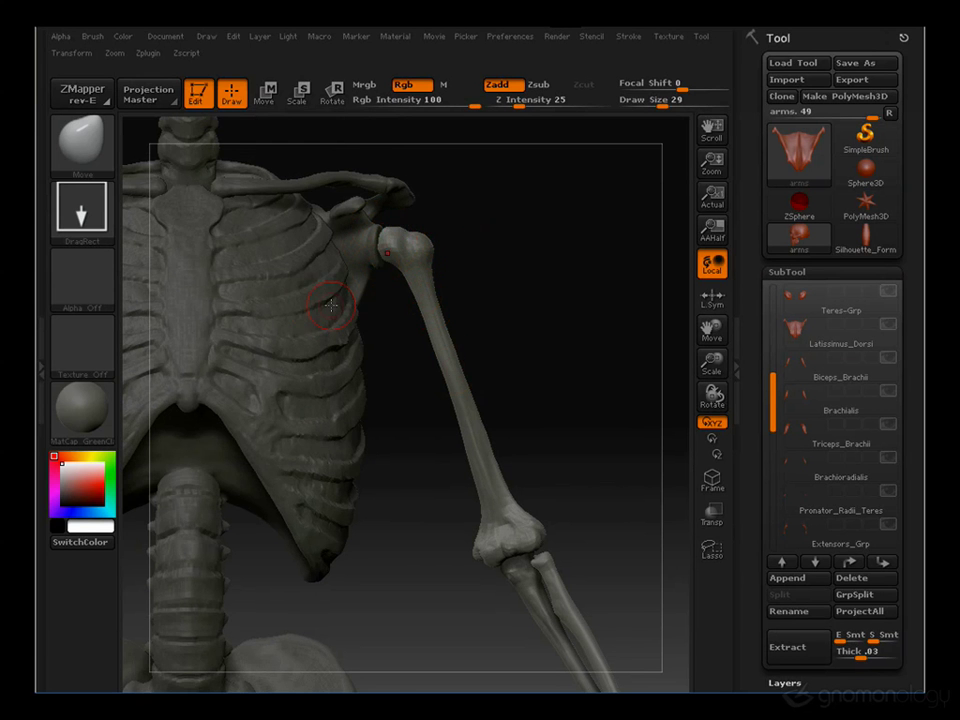
{"action": "left_click_drag", "start_coordinate": [549, 279], "coordinate": [430, 296]}
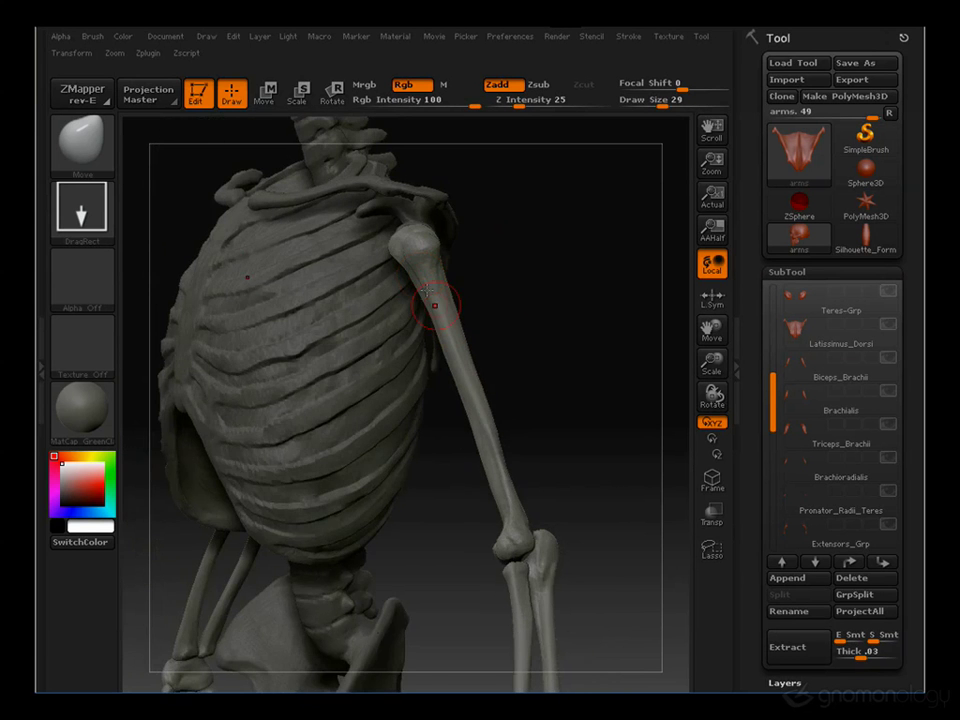
{"action": "left_click_drag", "start_coordinate": [590, 326], "coordinate": [468, 338]}
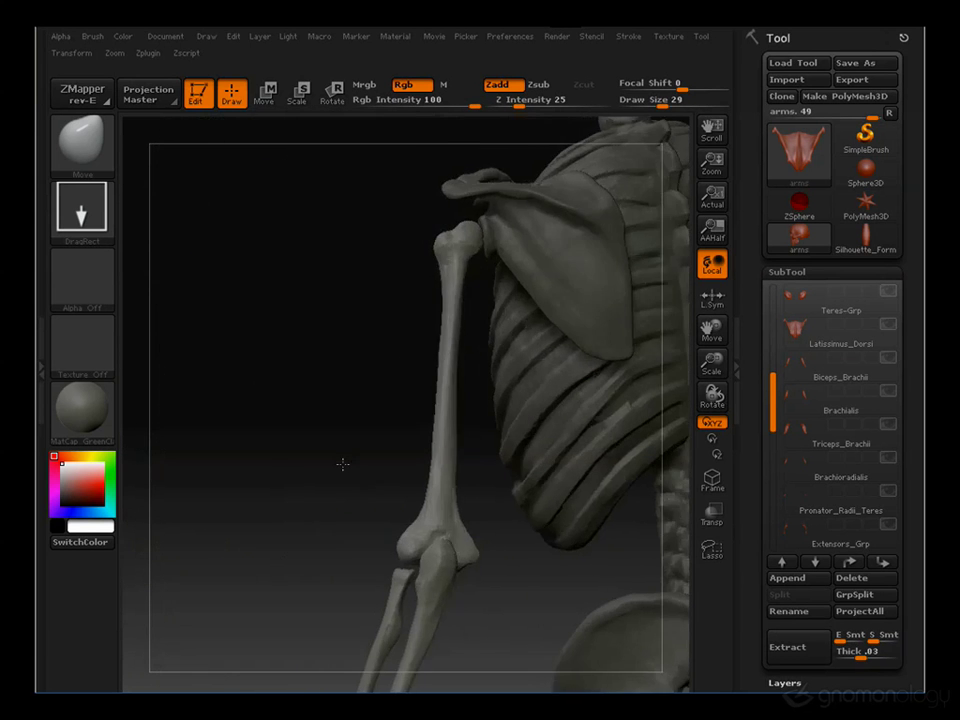
Examine the elbow end of the humerus and the forearm bones down to the hand from the front
{"action": "left_click_drag", "start_coordinate": [343, 463], "coordinate": [304, 281], "text": "alt"}
{"action": "left_click_drag", "start_coordinate": [238, 469], "coordinate": [490, 400]}
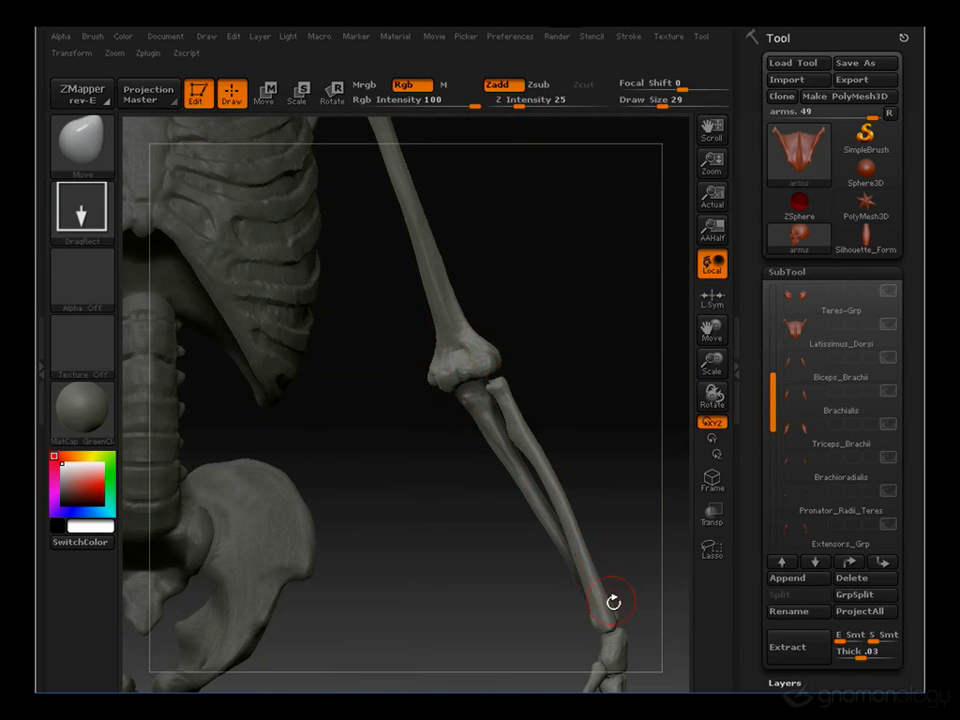
{"action": "left_click_drag", "start_coordinate": [557, 360], "coordinate": [510, 278]}
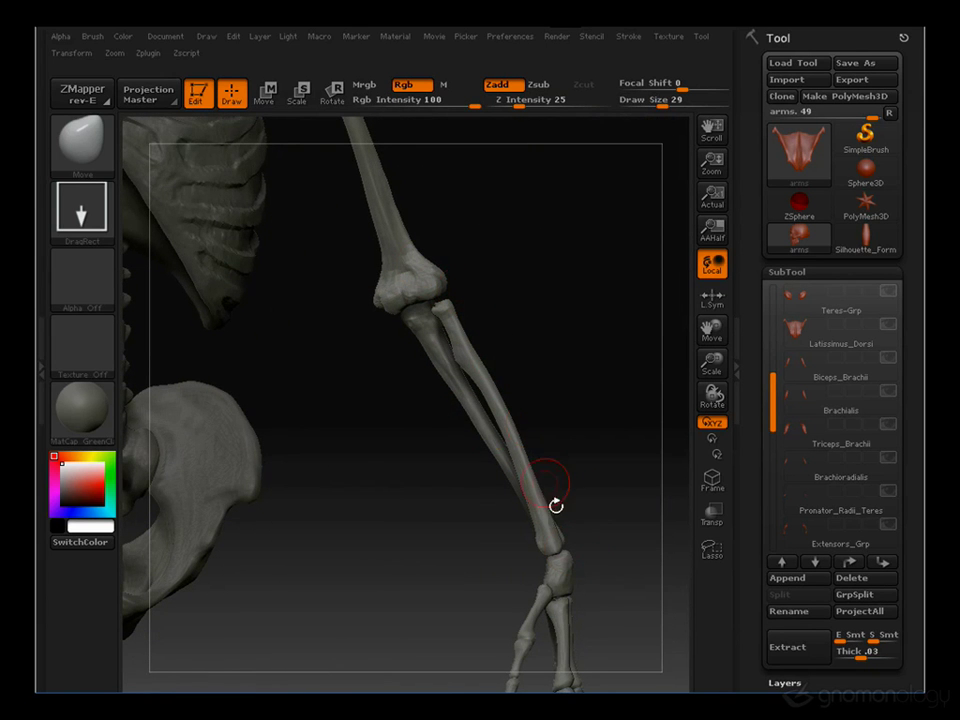
{"action": "left_click_drag", "start_coordinate": [378, 298], "coordinate": [401, 318]}
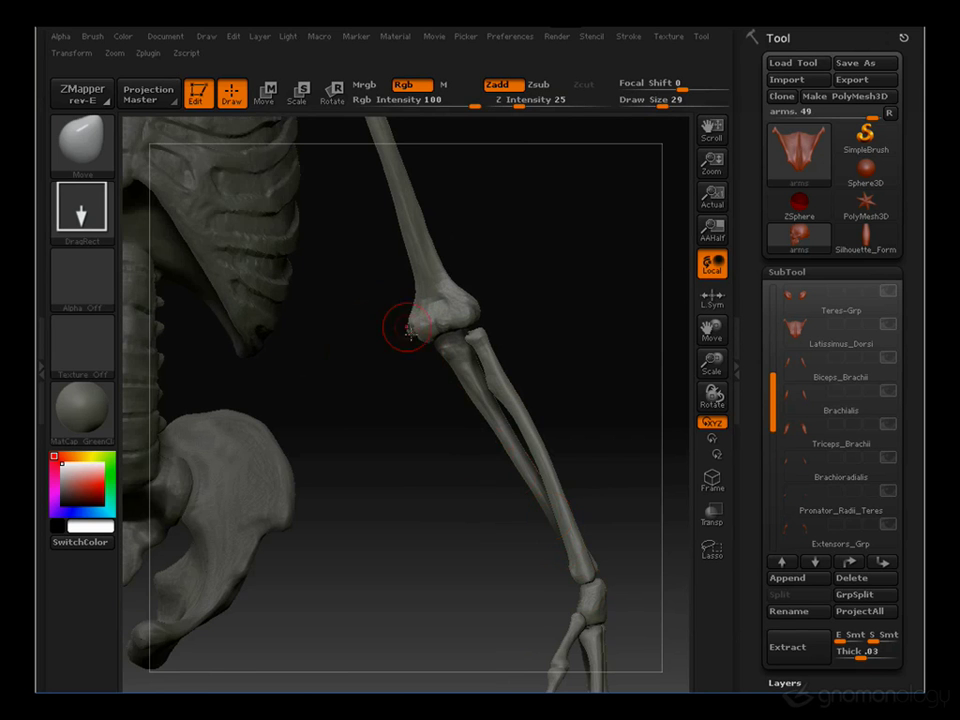
{"action": "left_click_drag", "start_coordinate": [610, 443], "coordinate": [538, 289], "text": "alt"}
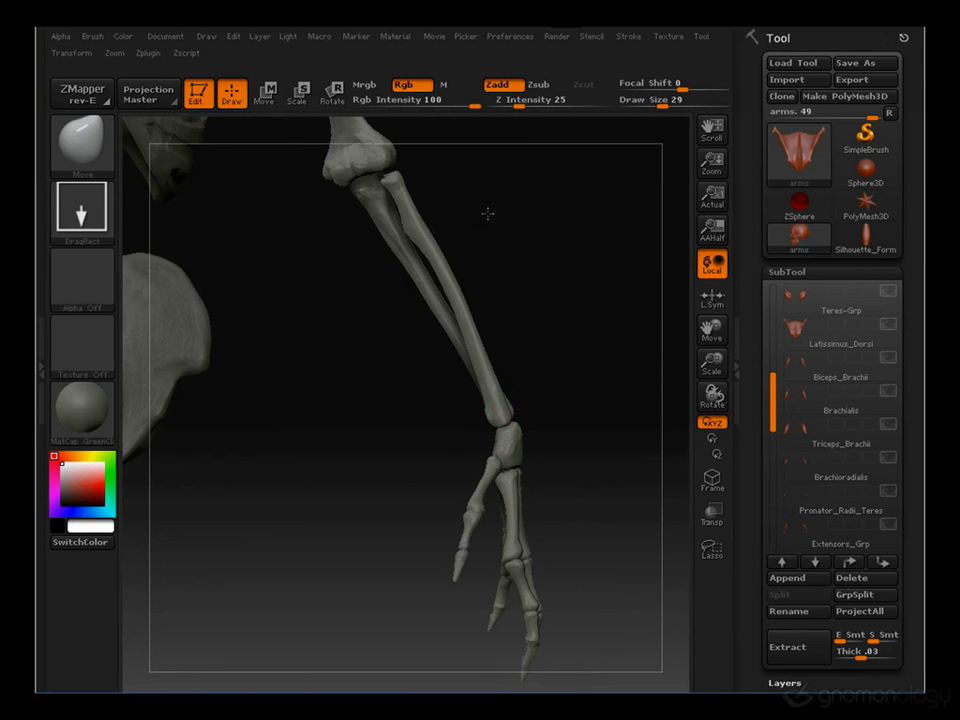
{"action": "left_click_drag", "start_coordinate": [489, 214], "coordinate": [583, 489], "text": "alt"}
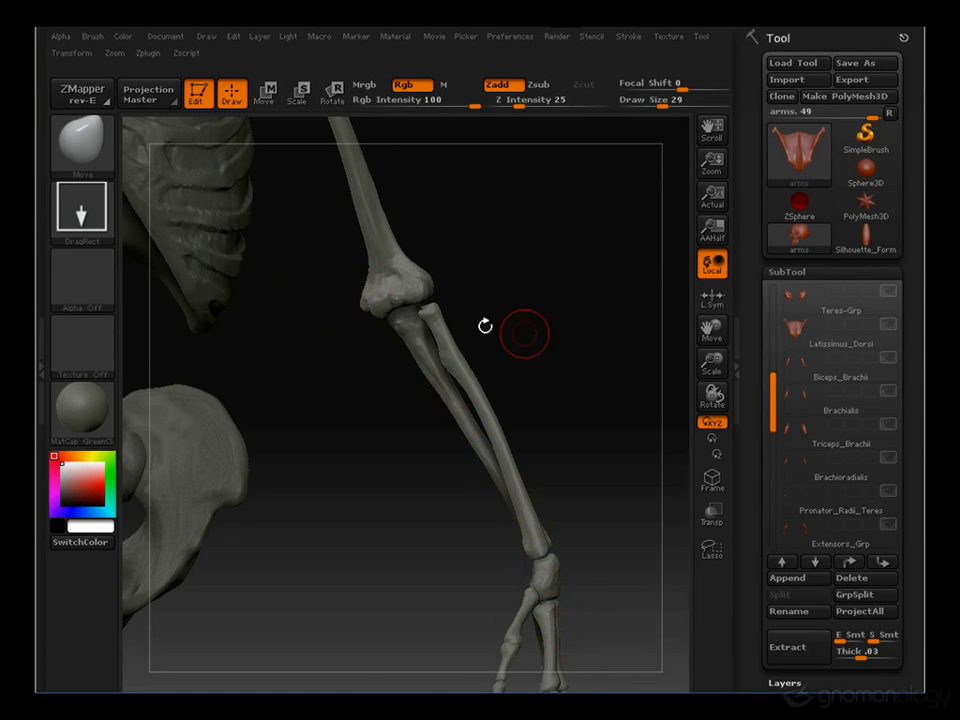
Examine the elbow, forearm bones and wrist from the back and side, returning to the front view
{"action": "left_click_drag", "start_coordinate": [486, 326], "coordinate": [307, 355]}
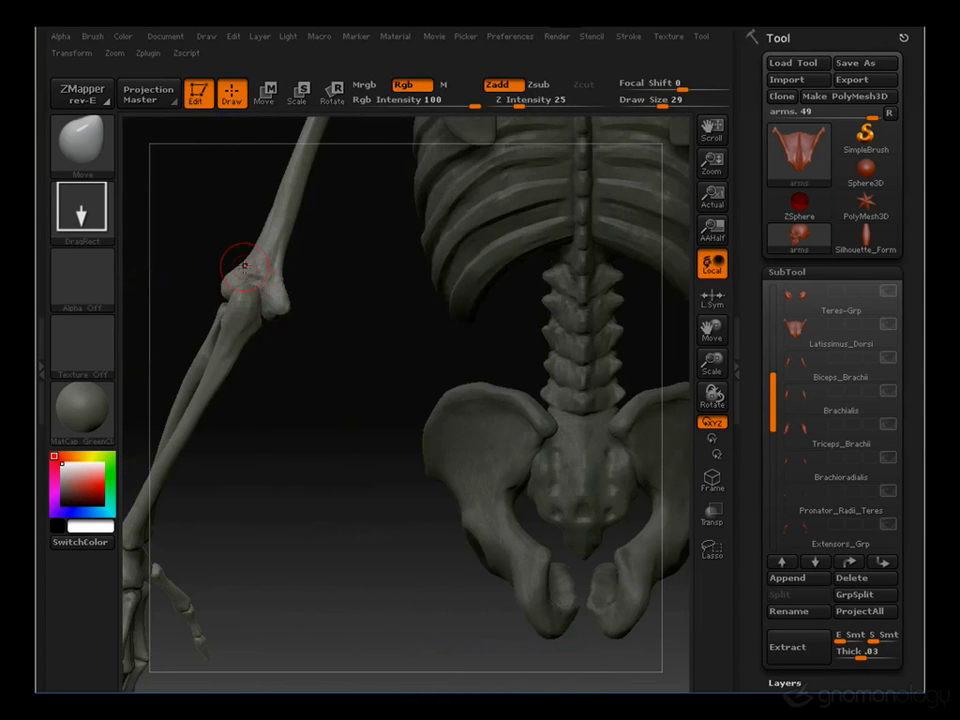
{"action": "left_click_drag", "start_coordinate": [303, 445], "coordinate": [439, 313], "text": "alt"}
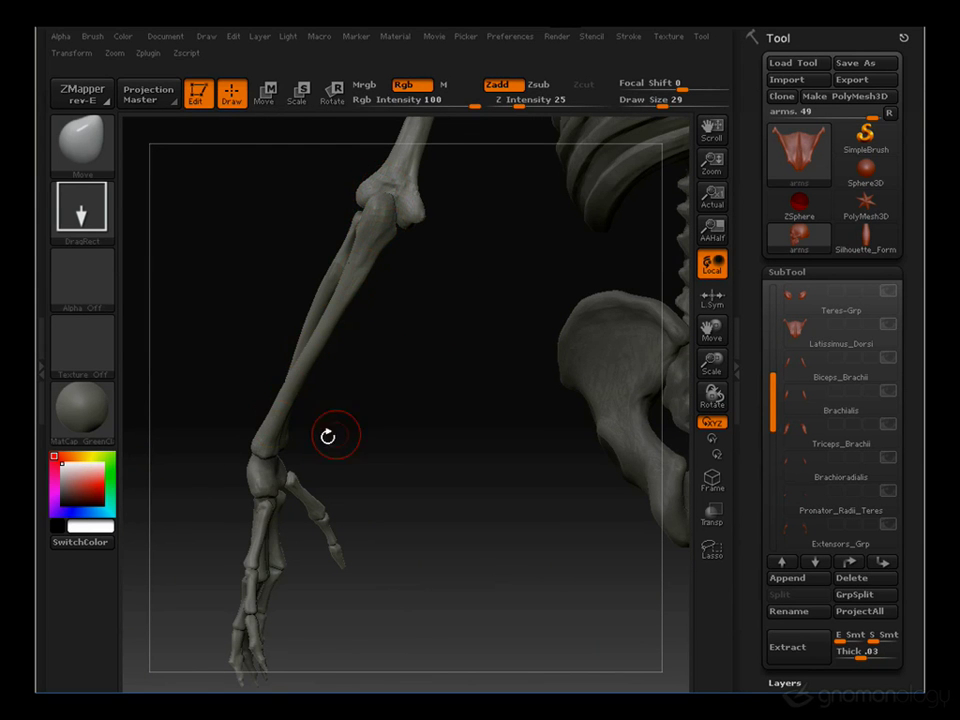
{"action": "left_click_drag", "start_coordinate": [328, 435], "coordinate": [403, 467]}
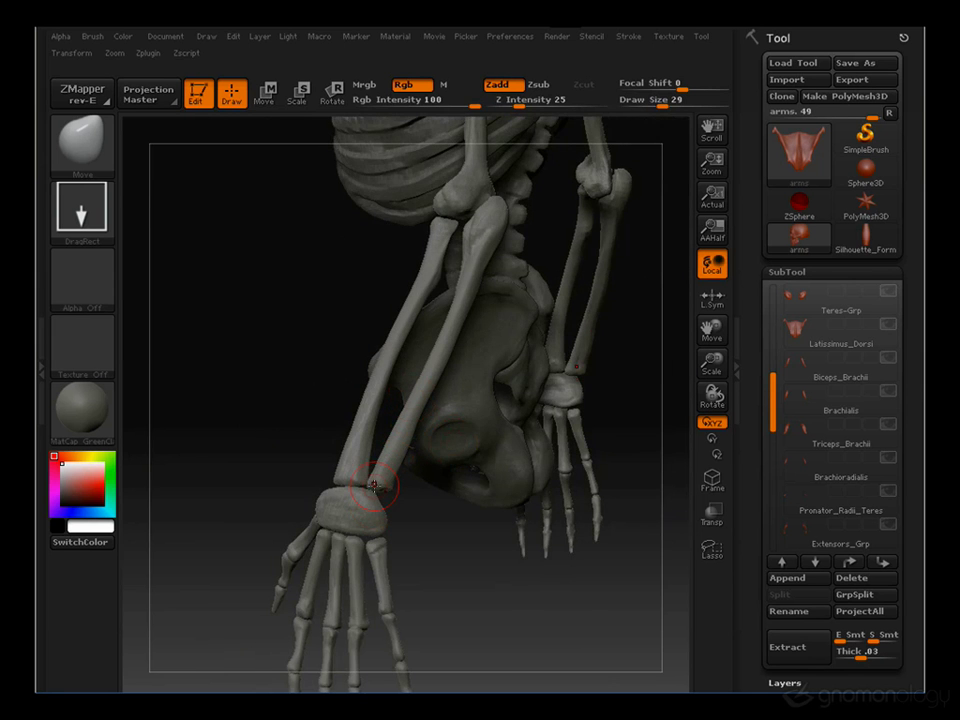
{"action": "mouse_move", "coordinate": [451, 544]}
{"action": "left_mouse_down"}
{"action": "mouse_move", "coordinate": [403, 540]}
{"action": "mouse_move", "coordinate": [236, 480]}
{"action": "left_mouse_up"}
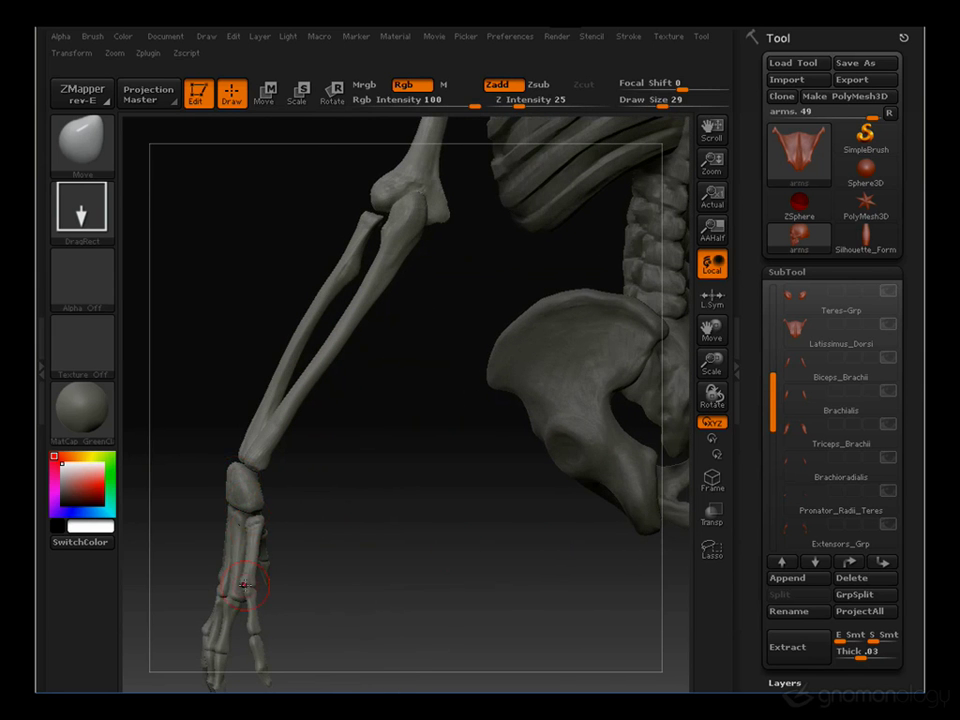
{"action": "mouse_move", "coordinate": [245, 320]}
{"action": "left_mouse_down"}
{"action": "mouse_move", "coordinate": [253, 289]}
{"action": "mouse_move", "coordinate": [380, 200]}
{"action": "mouse_move", "coordinate": [510, 167]}
{"action": "left_mouse_up"}
{"action": "mouse_move", "coordinate": [550, 202]}
{"action": "left_mouse_down"}
{"action": "mouse_move", "coordinate": [523, 204]}
{"action": "mouse_move", "coordinate": [589, 221]}
{"action": "mouse_move", "coordinate": [439, 315]}
{"action": "mouse_move", "coordinate": [533, 232]}
{"action": "mouse_move", "coordinate": [497, 369]}
{"action": "left_mouse_up"}
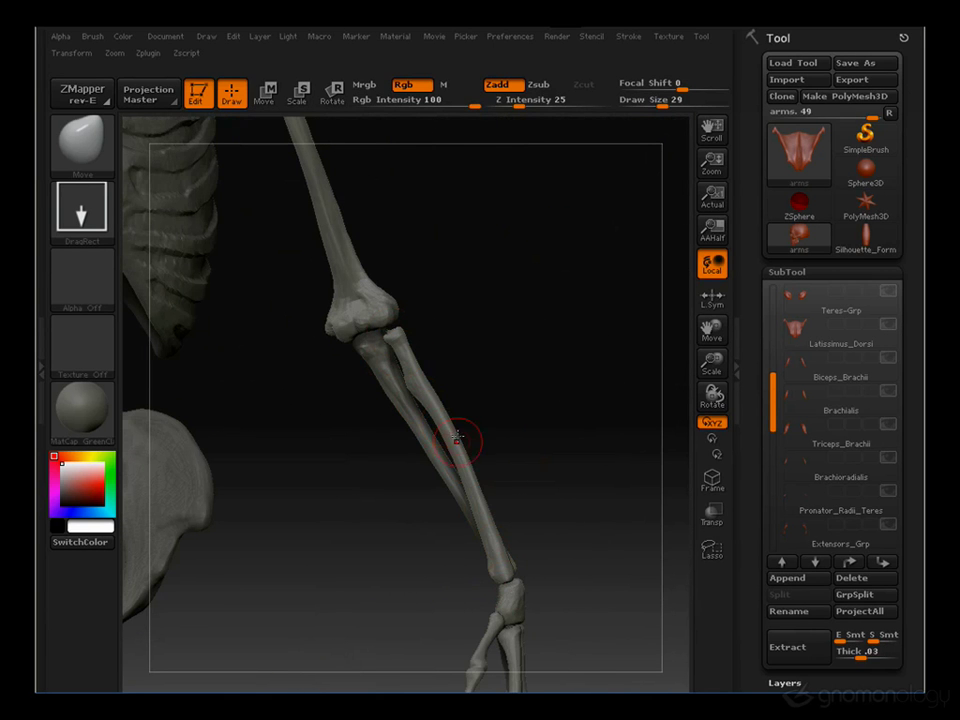
Examine how the radius and ulna relate to the wrist and hand from several sides, finishing on the whole arm from behind
{"action": "left_click_drag", "start_coordinate": [401, 471], "coordinate": [476, 465]}
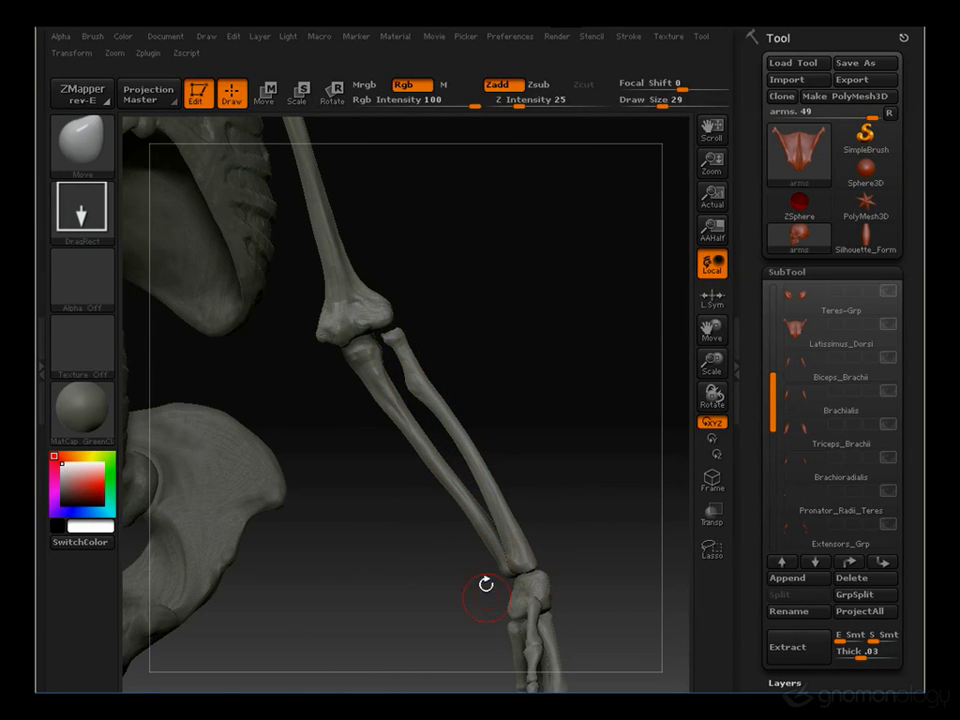
{"action": "left_click_drag", "start_coordinate": [436, 565], "coordinate": [450, 396]}
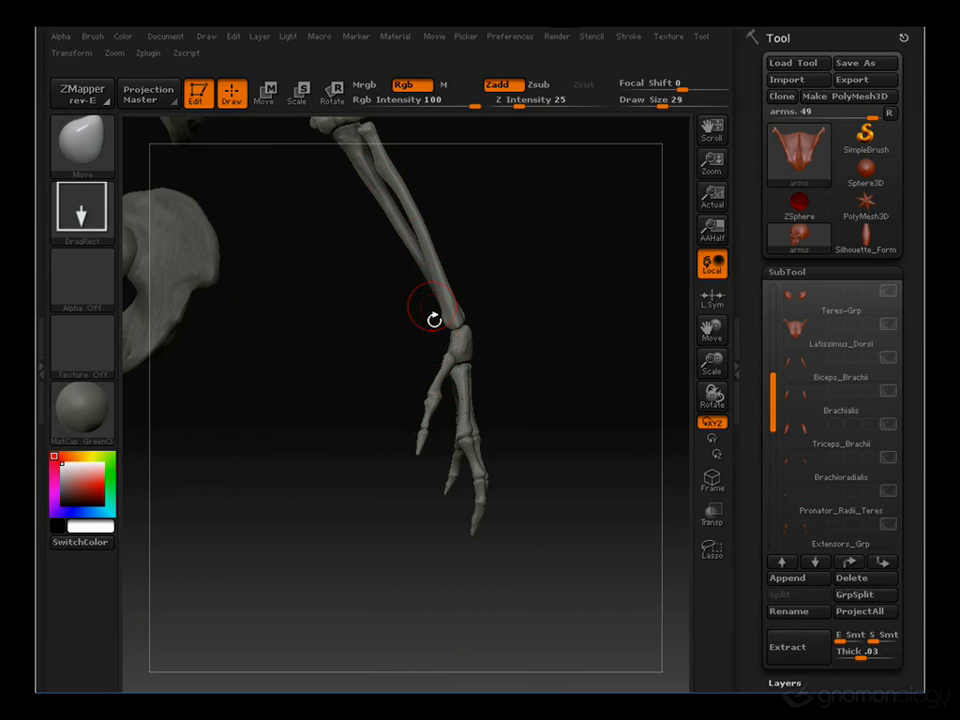
{"action": "left_click_drag", "start_coordinate": [529, 343], "coordinate": [486, 356]}
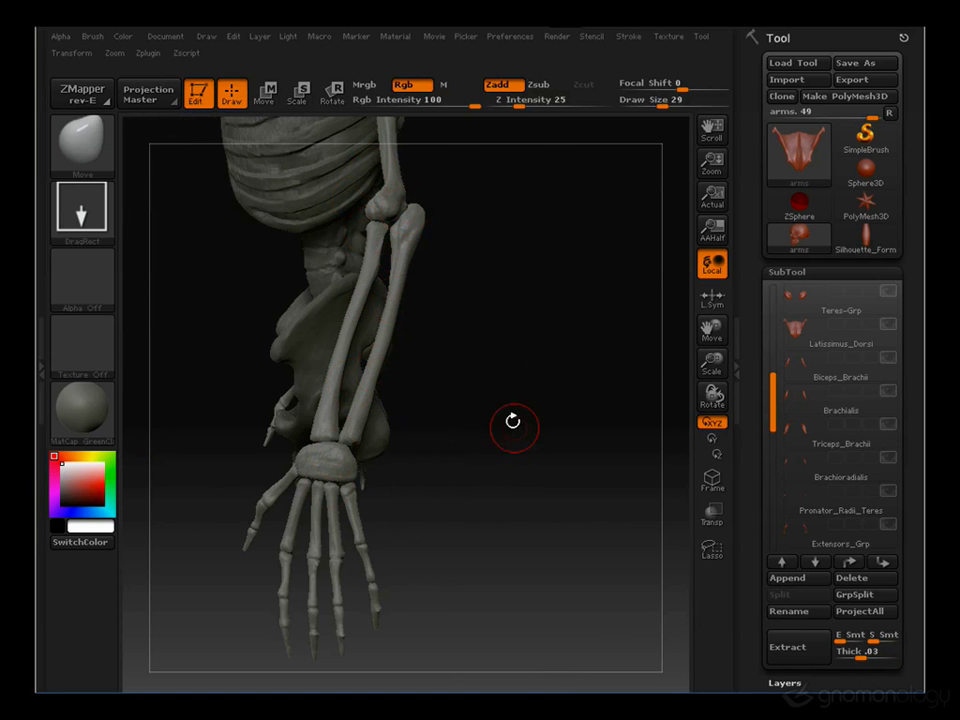
{"action": "left_click_drag", "start_coordinate": [514, 422], "coordinate": [392, 386]}
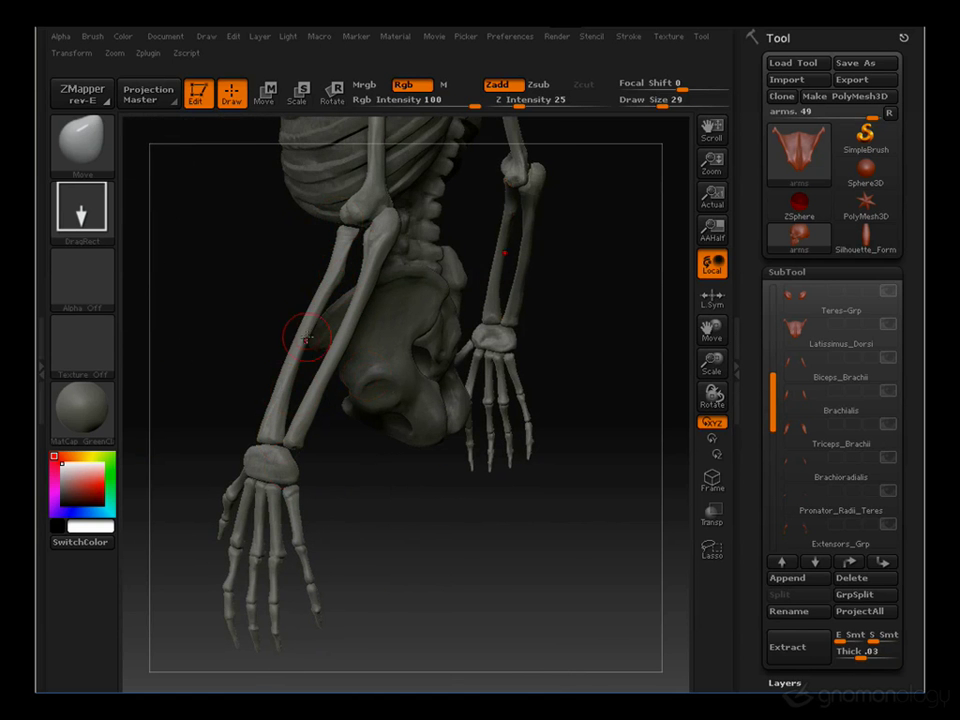
{"action": "left_click_drag", "start_coordinate": [377, 452], "coordinate": [339, 486]}
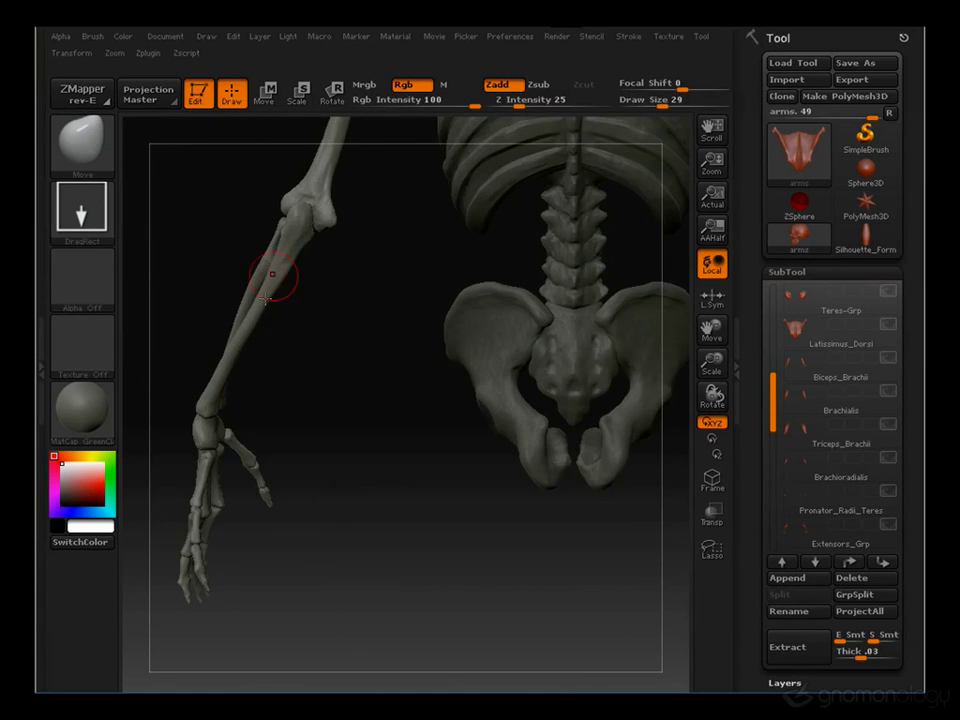
{"action": "left_click_drag", "start_coordinate": [345, 221], "coordinate": [381, 508]}
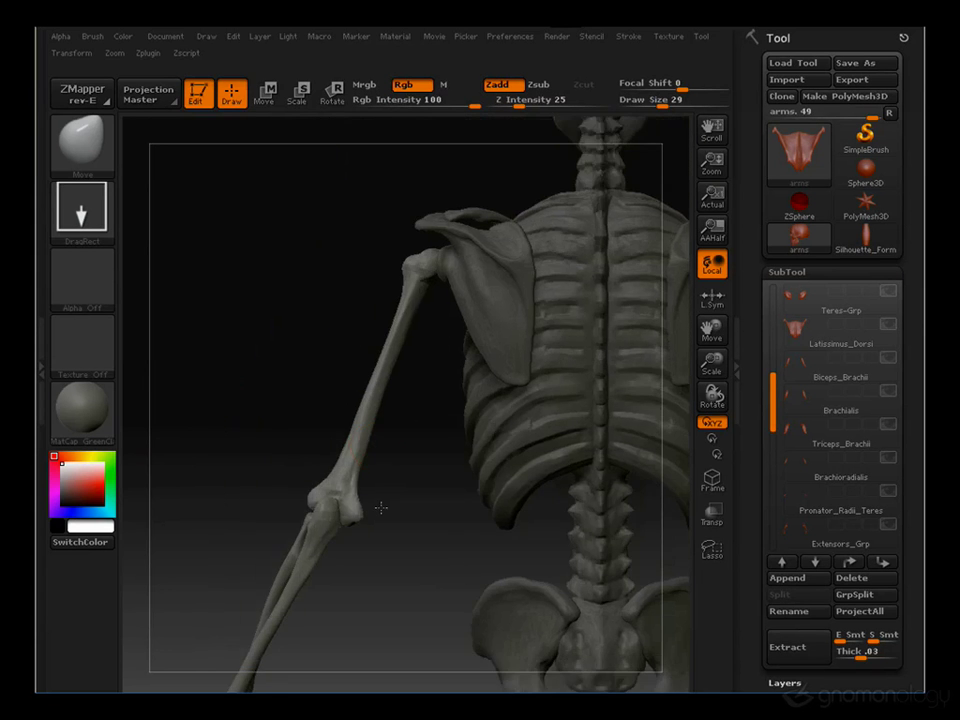
Show the Biceps_Brachii subtool on the skeleton and examine its course from the shoulder to the forearm in front view
{"action": "left_click_drag", "start_coordinate": [336, 349], "coordinate": [549, 349]}
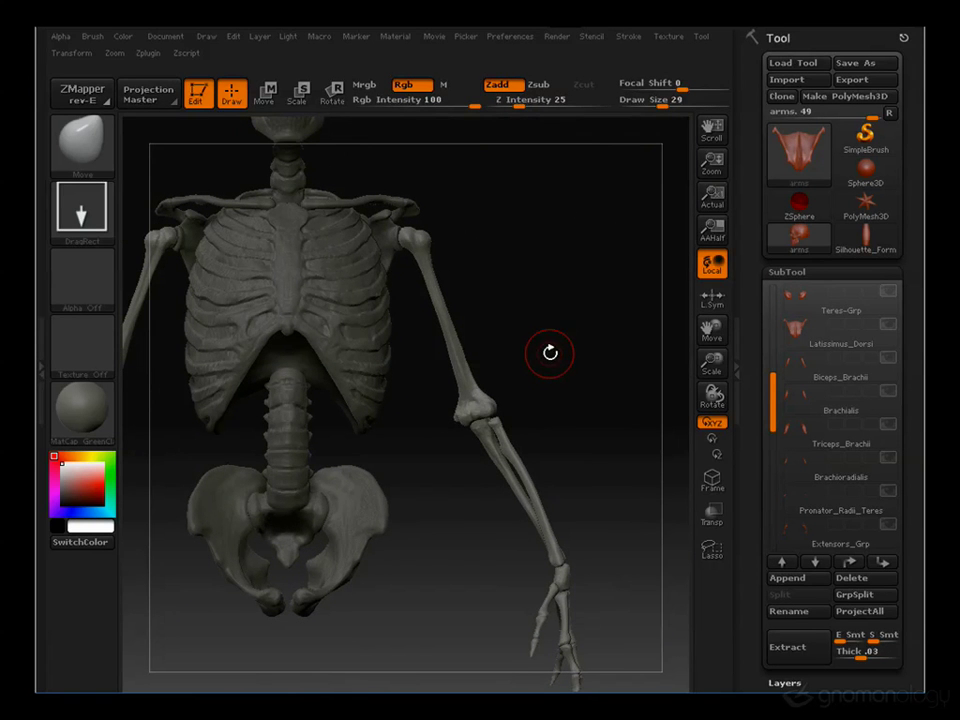
{"action": "left_click", "coordinate": [800, 367]}
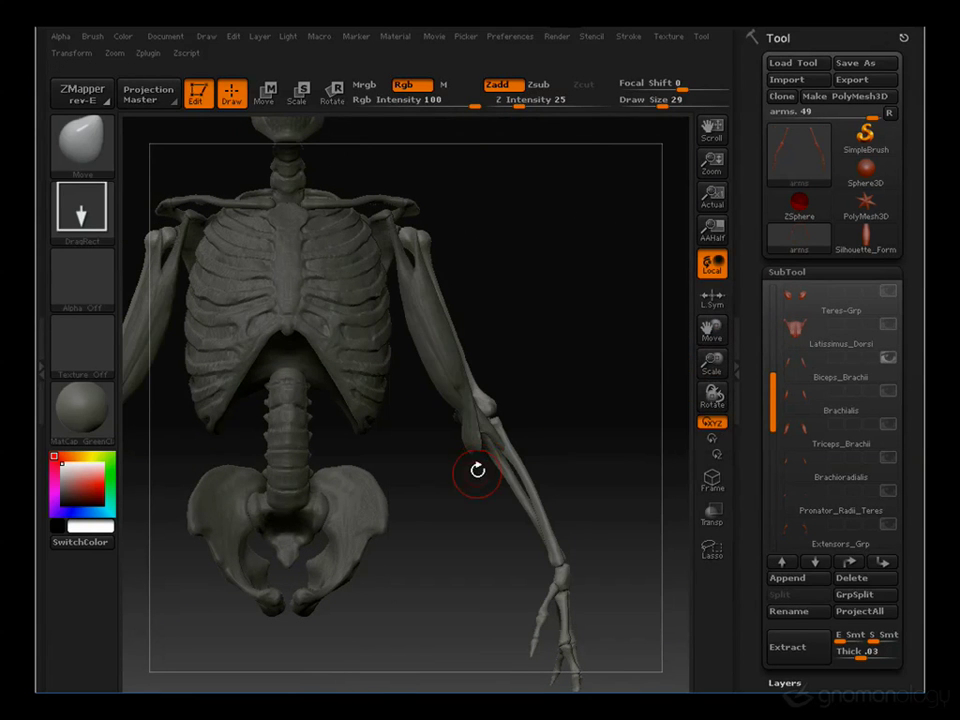
{"action": "left_click_drag", "start_coordinate": [533, 227], "coordinate": [401, 290], "text": "alt"}
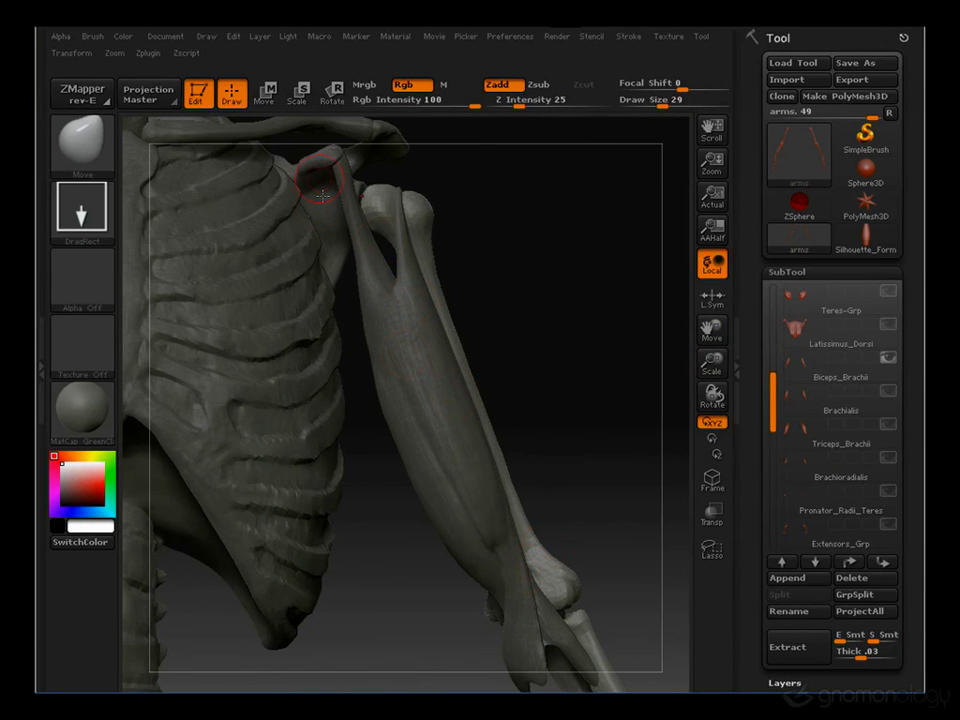
{"action": "left_click_drag", "start_coordinate": [544, 343], "coordinate": [617, 360]}
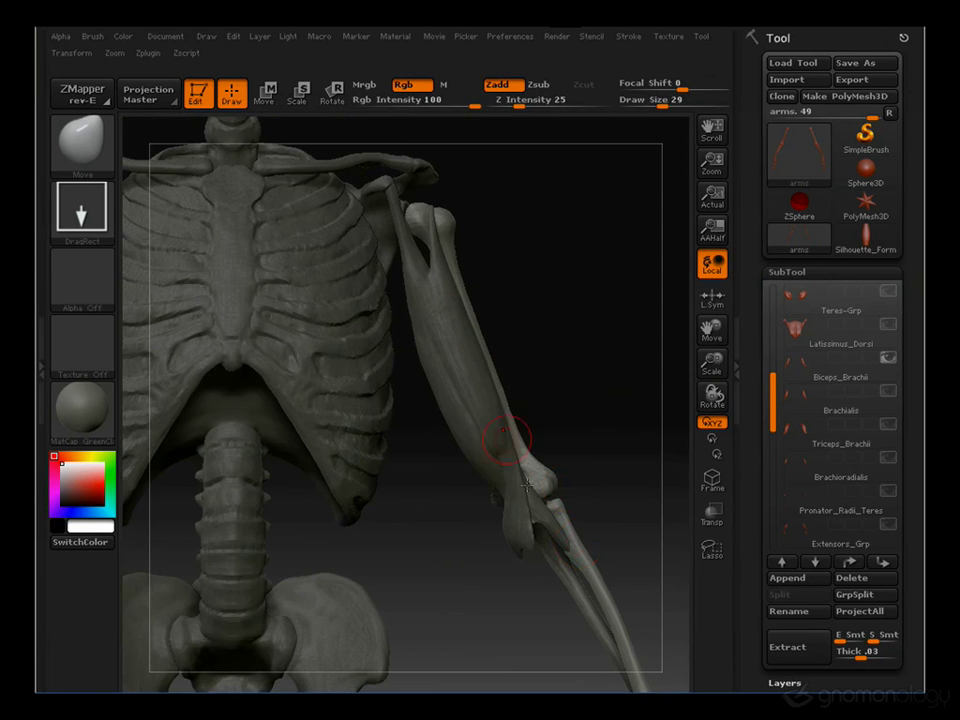
{"action": "mouse_move", "coordinate": [579, 407]}
{"action": "left_mouse_down"}
{"action": "mouse_move", "coordinate": [542, 407]}
{"action": "mouse_move", "coordinate": [542, 385]}
{"action": "mouse_move", "coordinate": [432, 302]}
{"action": "left_mouse_up"}
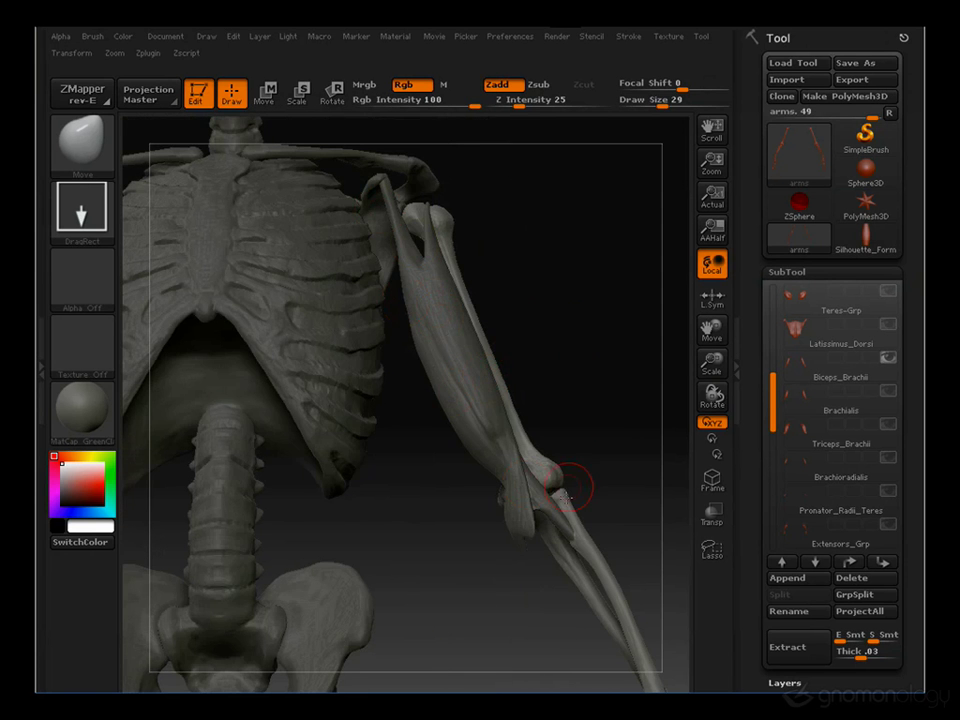
{"action": "left_click_drag", "start_coordinate": [562, 309], "coordinate": [566, 315]}
{"action": "mouse_move", "coordinate": [490, 228]}
{"action": "left_mouse_down"}
{"action": "mouse_move", "coordinate": [501, 219]}
{"action": "mouse_move", "coordinate": [537, 226]}
{"action": "mouse_move", "coordinate": [404, 231]}
{"action": "left_mouse_up"}
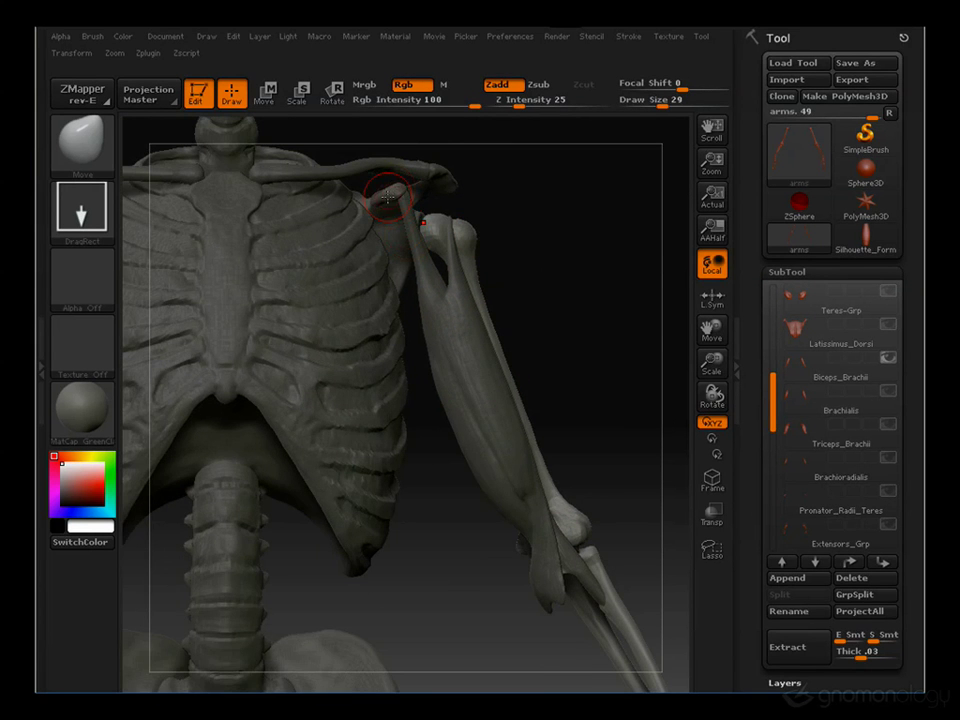
Examine the upper attachments of the biceps at the shoulder from above, the front and a three-quarter angle
{"action": "left_click_drag", "start_coordinate": [587, 178], "coordinate": [446, 389]}
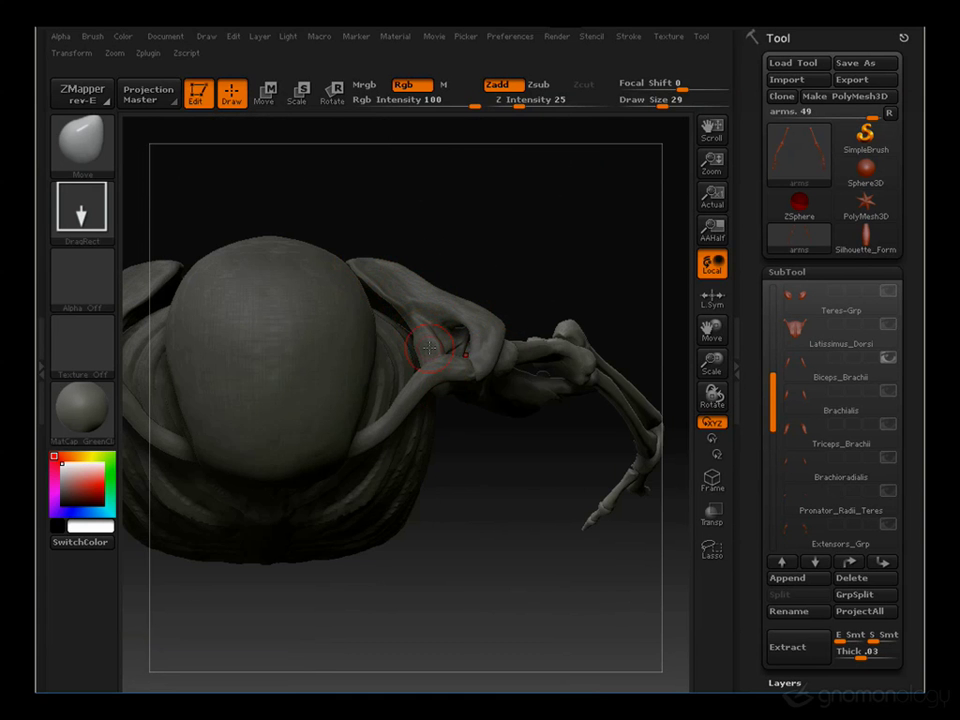
{"action": "left_click_drag", "start_coordinate": [474, 484], "coordinate": [404, 312]}
{"action": "left_click_drag", "start_coordinate": [476, 274], "coordinate": [553, 216]}
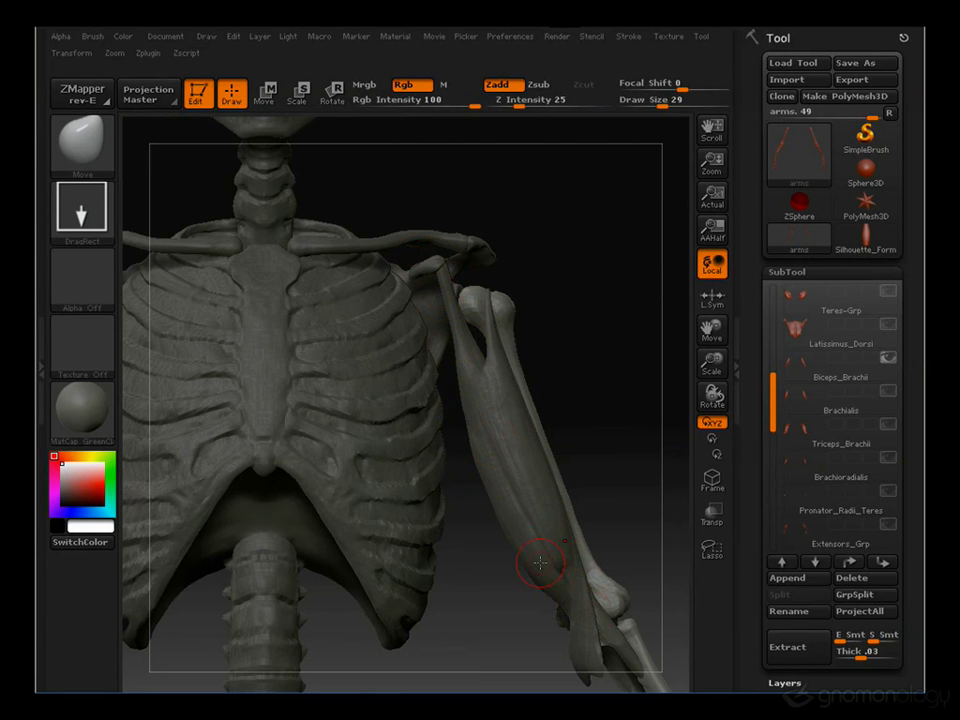
{"action": "left_click_drag", "start_coordinate": [421, 241], "coordinate": [389, 228]}
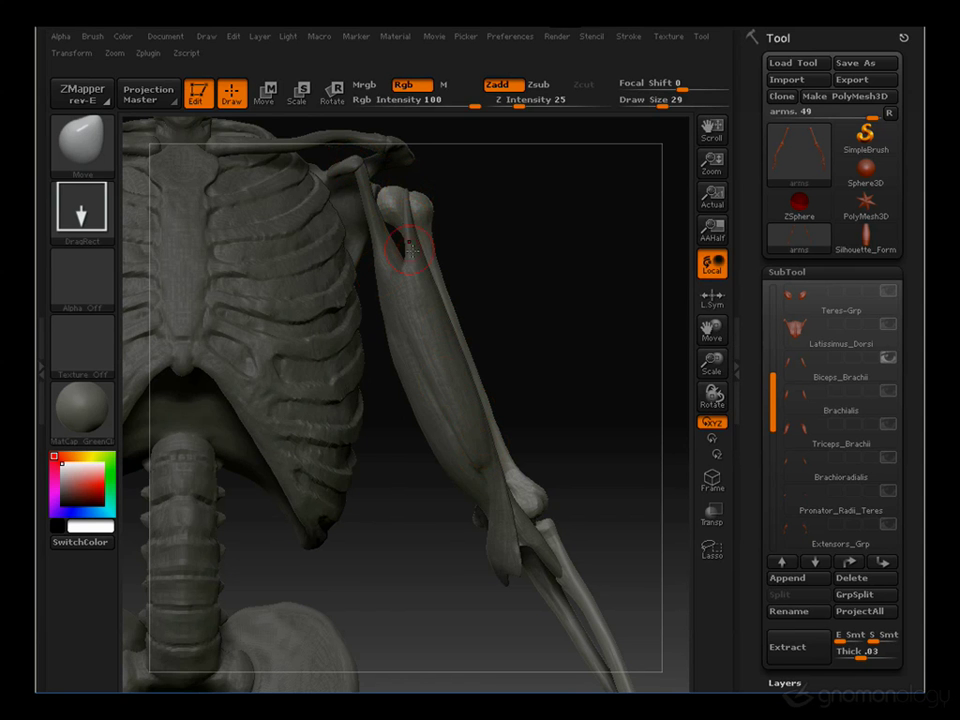
{"action": "left_click_drag", "start_coordinate": [538, 210], "coordinate": [393, 194]}
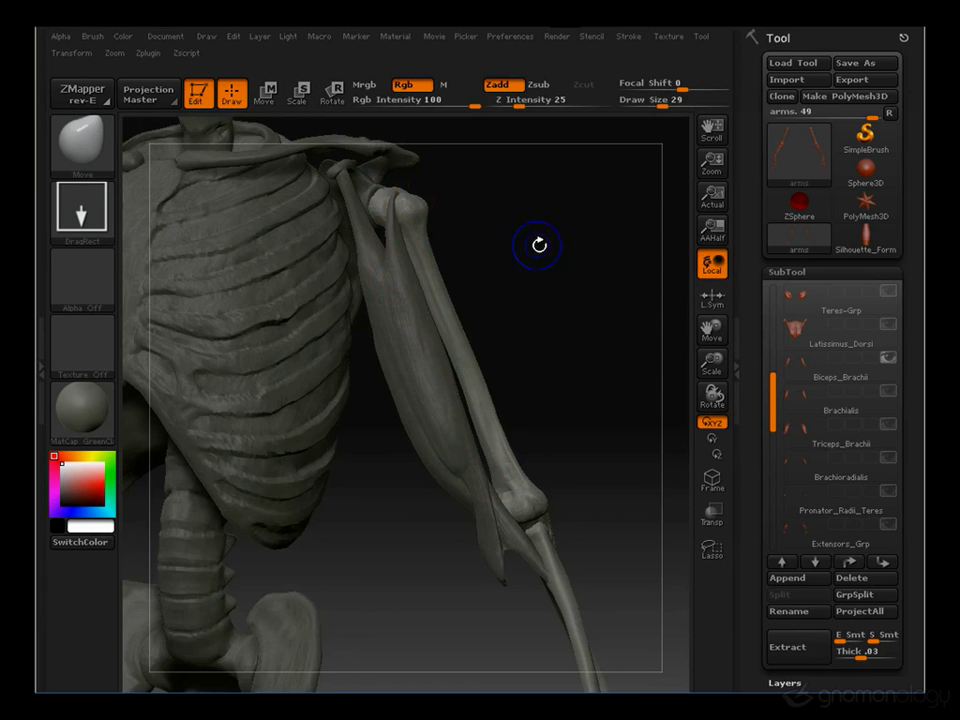
{"action": "left_click_drag", "start_coordinate": [540, 244], "coordinate": [587, 379]}
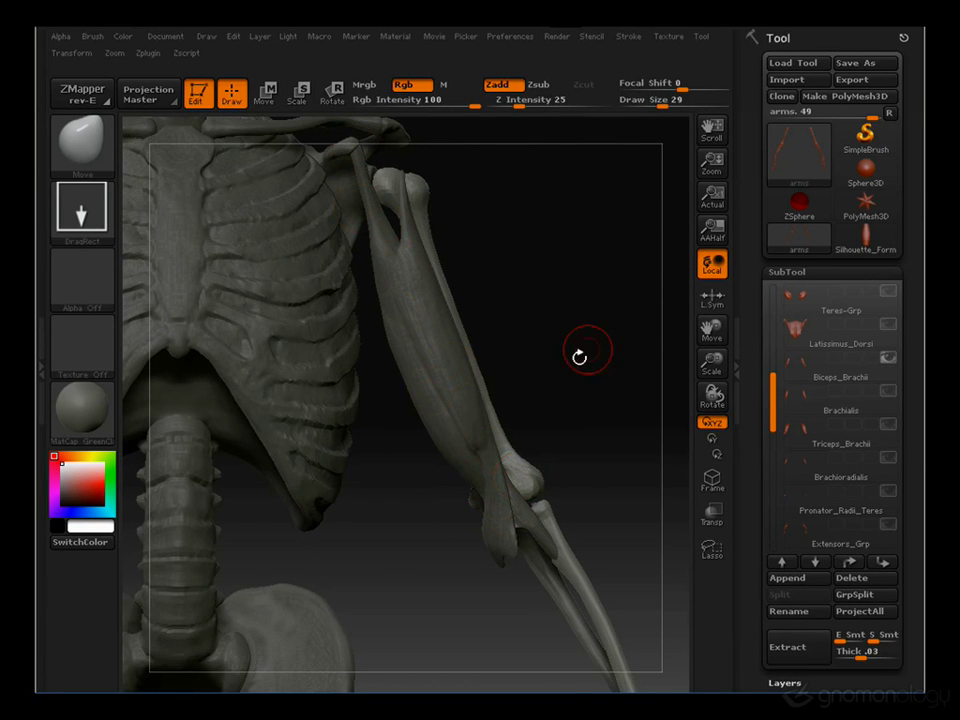
Examine the lower biceps and its attachments at the elbow from the front, side and below, with the draw size reduced to 16
{"action": "left_click_drag", "start_coordinate": [581, 354], "coordinate": [483, 321]}
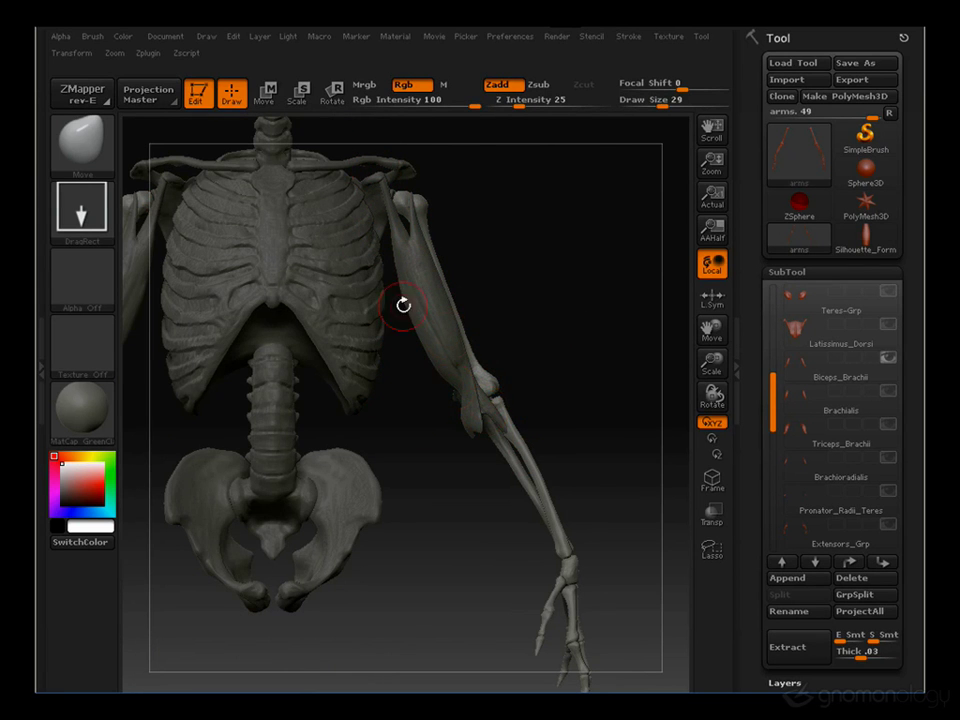
{"action": "left_click_drag", "start_coordinate": [540, 214], "coordinate": [448, 265], "text": "alt"}
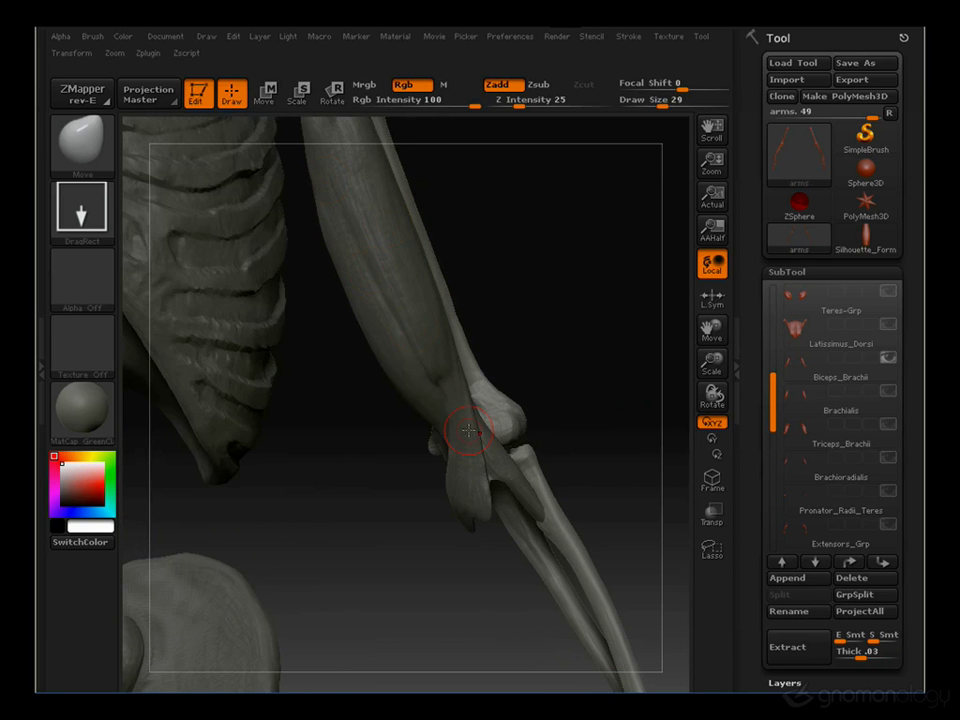
{"action": "left_click_drag", "start_coordinate": [572, 328], "coordinate": [385, 222]}
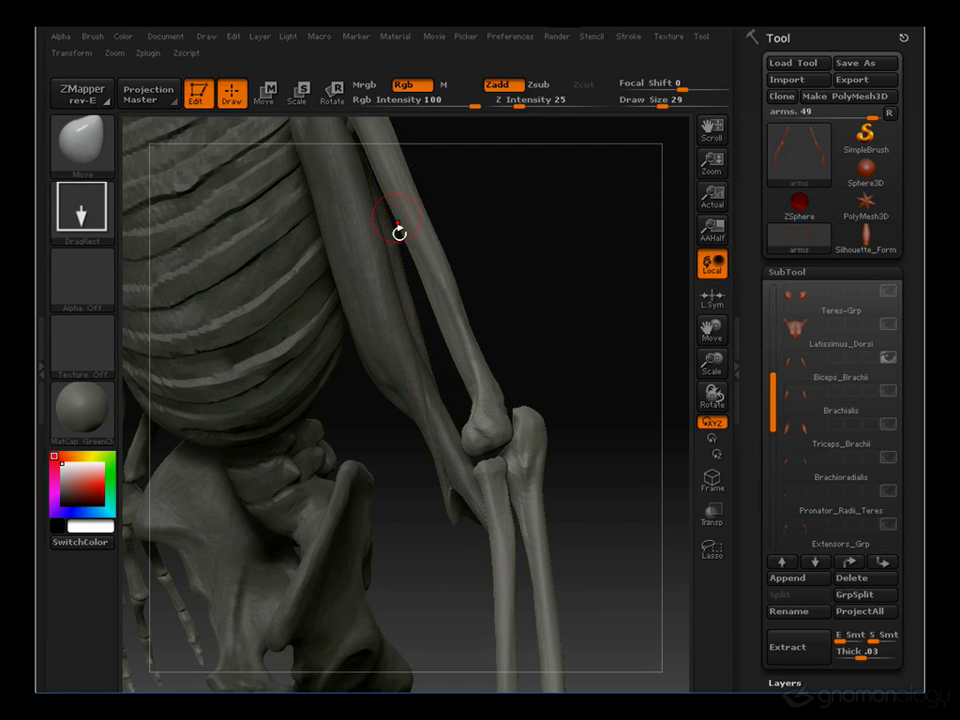
{"action": "left_click_drag", "start_coordinate": [530, 300], "coordinate": [622, 230]}
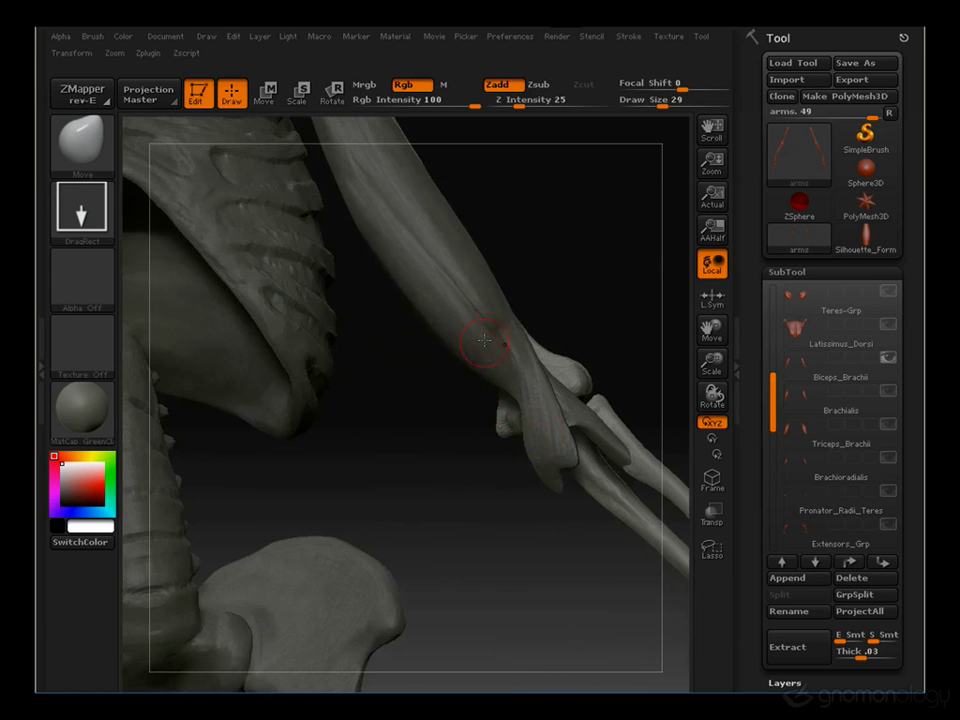
{"action": "left_click_drag", "start_coordinate": [460, 515], "coordinate": [442, 571]}
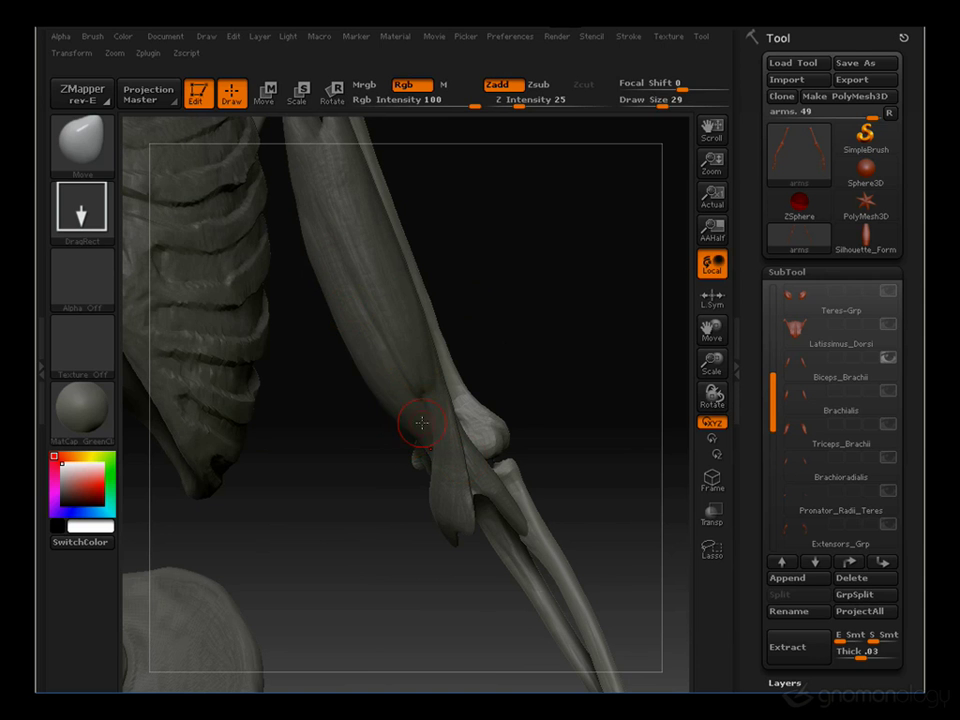
{"action": "key", "text": "s"}
{"action": "left_click_drag", "start_coordinate": [415, 416], "coordinate": [398, 416]}
{"action": "left_click_drag", "start_coordinate": [514, 304], "coordinate": [283, 214]}
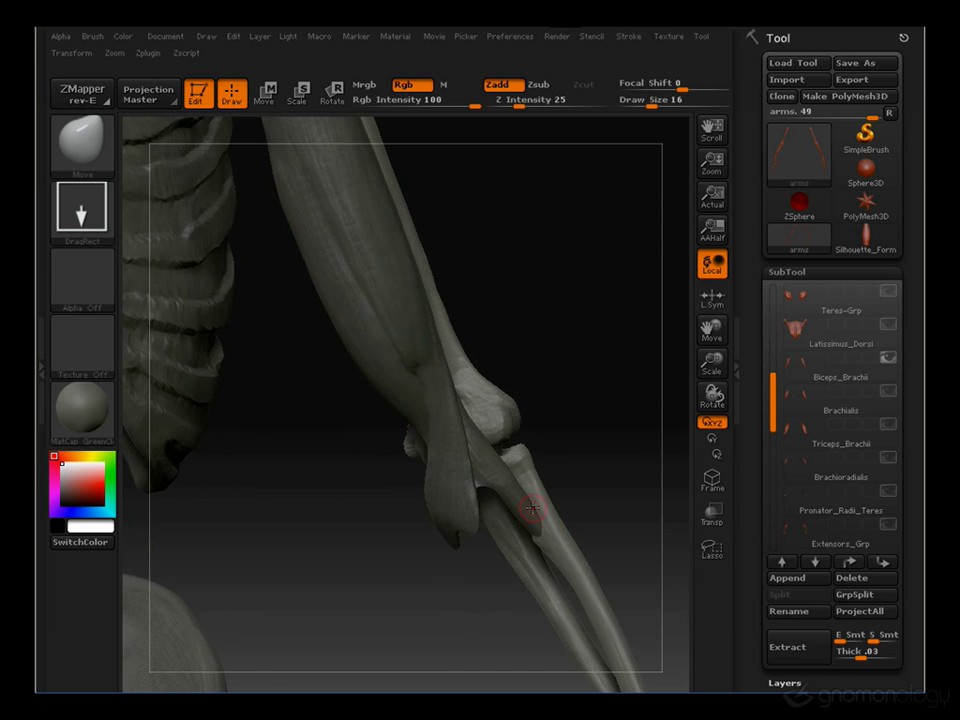
Compare the lower biceps tendon with the forearm bones from the front, side and below, using a draw size of 35
{"action": "left_click_drag", "start_coordinate": [580, 474], "coordinate": [578, 402], "text": "alt"}
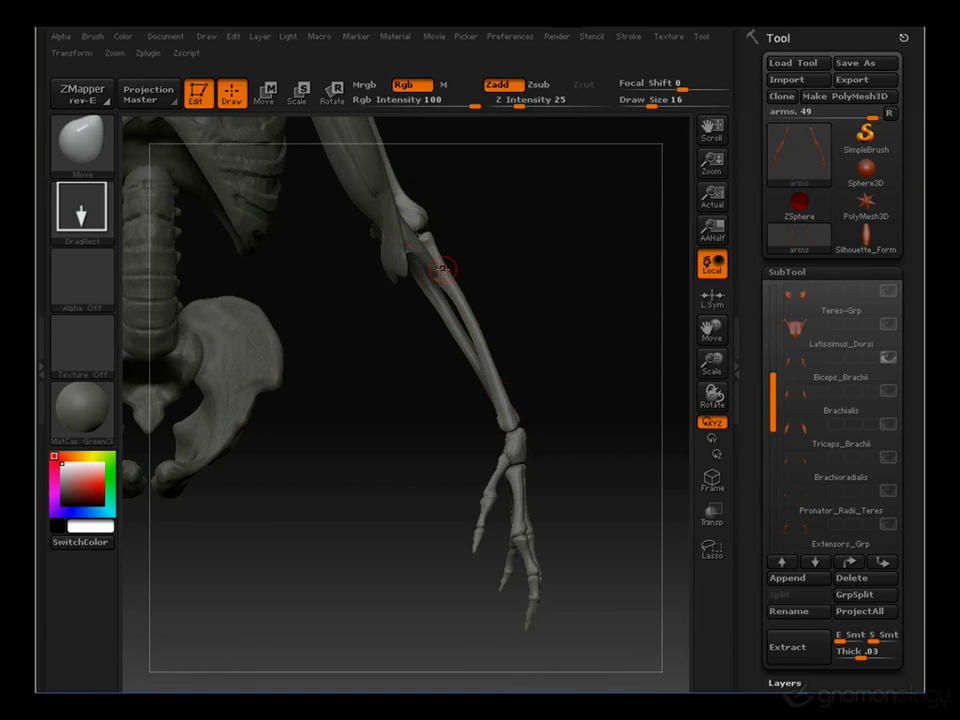
{"action": "left_click_drag", "start_coordinate": [457, 218], "coordinate": [538, 243], "text": "alt"}
{"action": "key", "text": "s"}
{"action": "left_click_drag", "start_coordinate": [386, 227], "coordinate": [403, 227]}
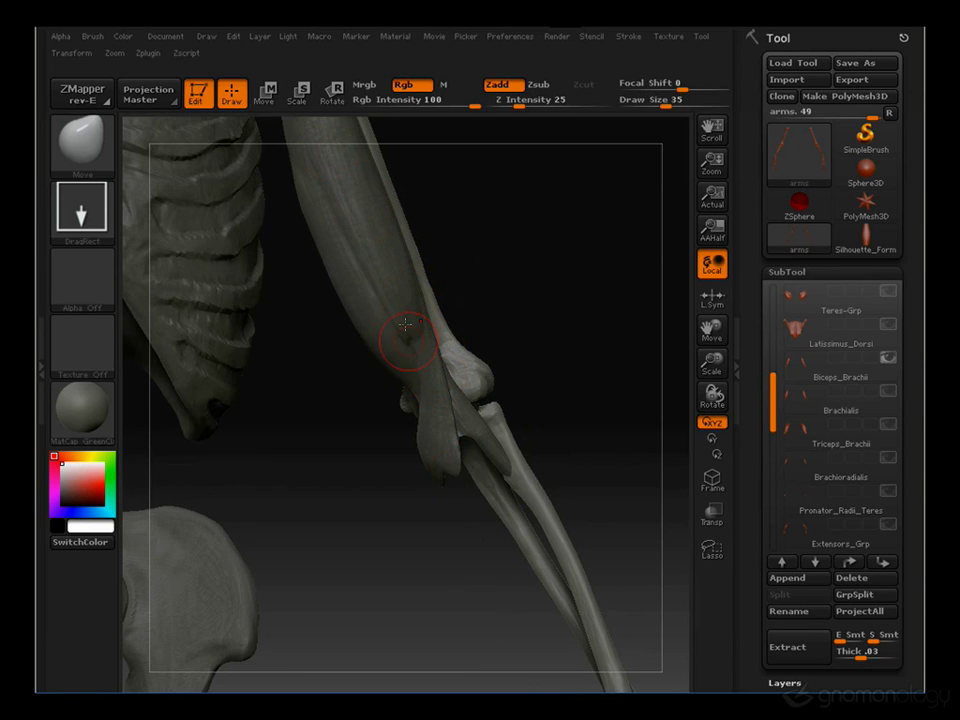
{"action": "left_click_drag", "start_coordinate": [593, 375], "coordinate": [440, 400]}
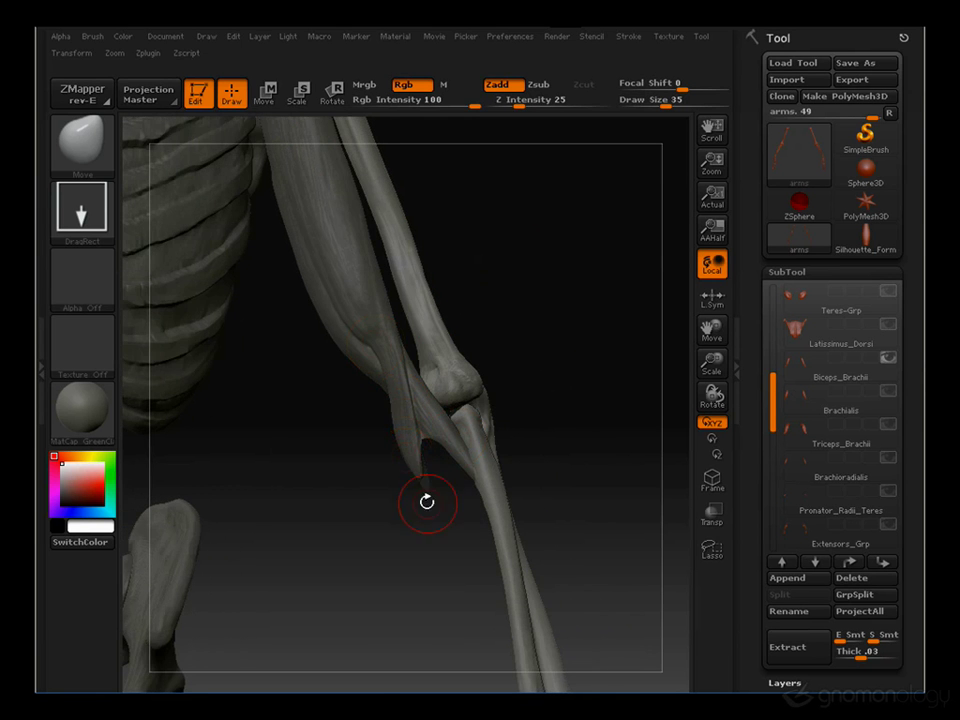
{"action": "left_click_drag", "start_coordinate": [409, 458], "coordinate": [500, 347]}
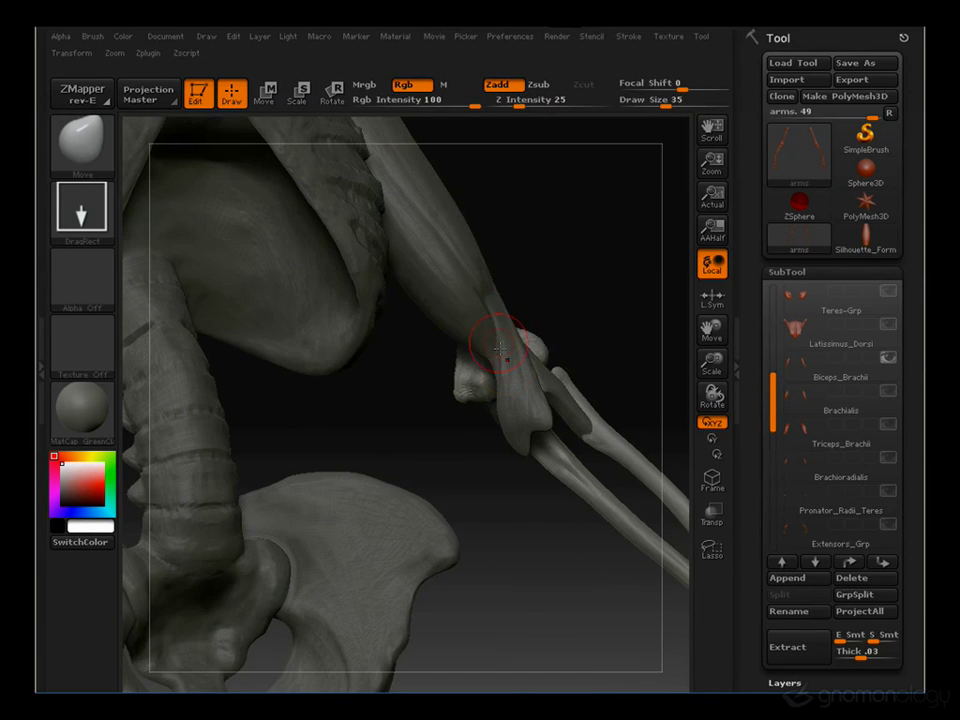
{"action": "left_click_drag", "start_coordinate": [580, 452], "coordinate": [466, 450]}
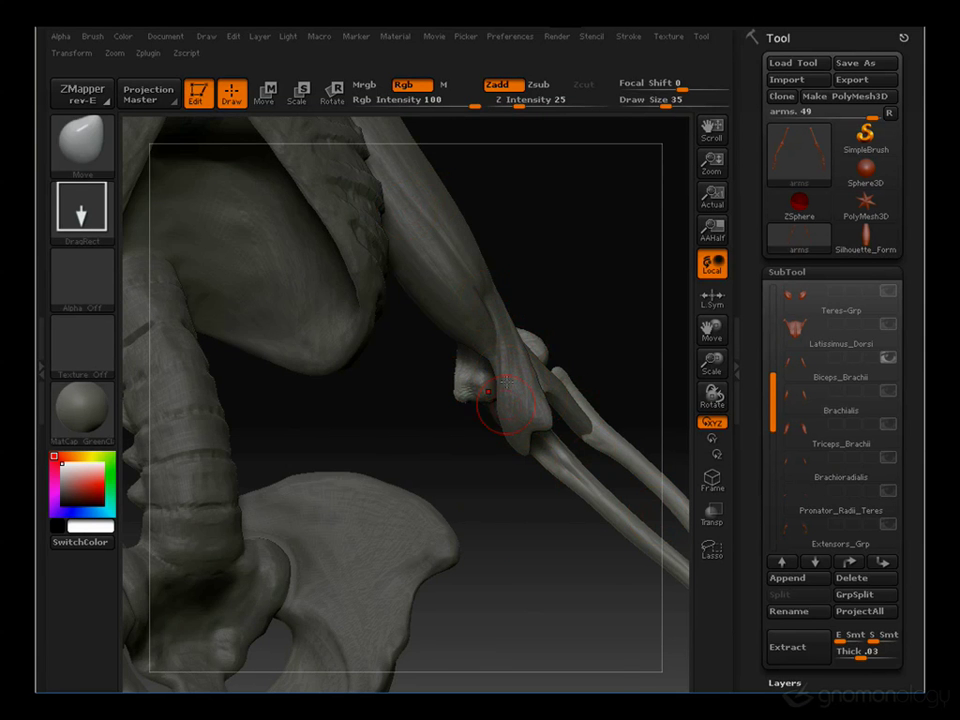
Examine the full length of the biceps from its two shoulder heads to the forearm in front view
{"action": "left_click_drag", "start_coordinate": [536, 580], "coordinate": [454, 403]}
{"action": "left_click_drag", "start_coordinate": [417, 361], "coordinate": [591, 291]}
{"action": "left_click_drag", "start_coordinate": [493, 231], "coordinate": [527, 488]}
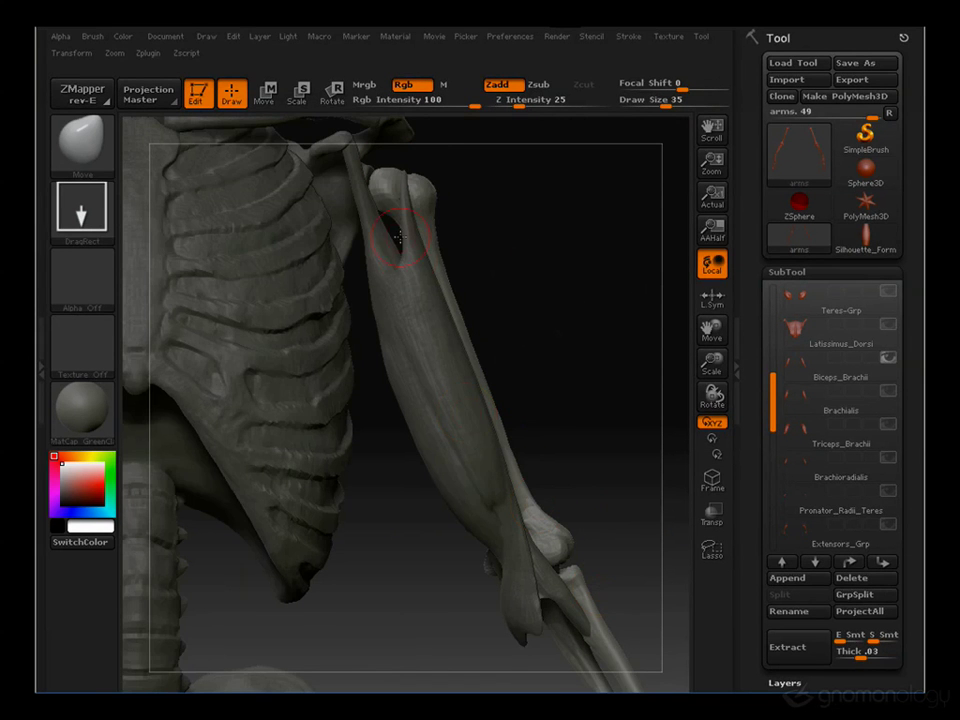
{"action": "left_click_drag", "start_coordinate": [554, 268], "coordinate": [501, 452], "text": "alt"}
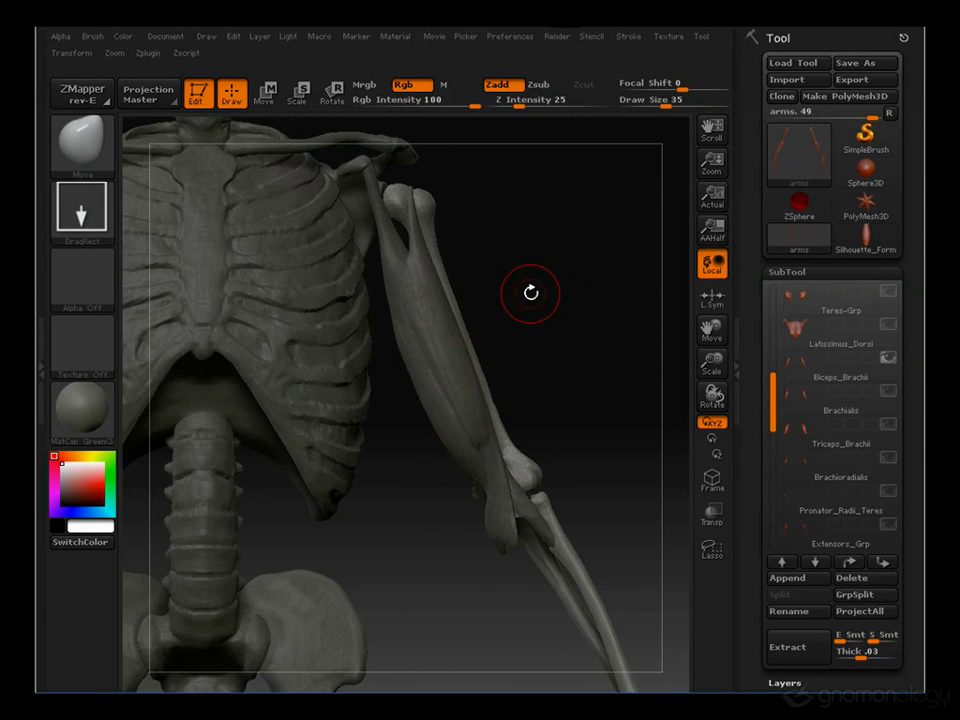
{"action": "left_click_drag", "start_coordinate": [529, 291], "coordinate": [559, 300]}
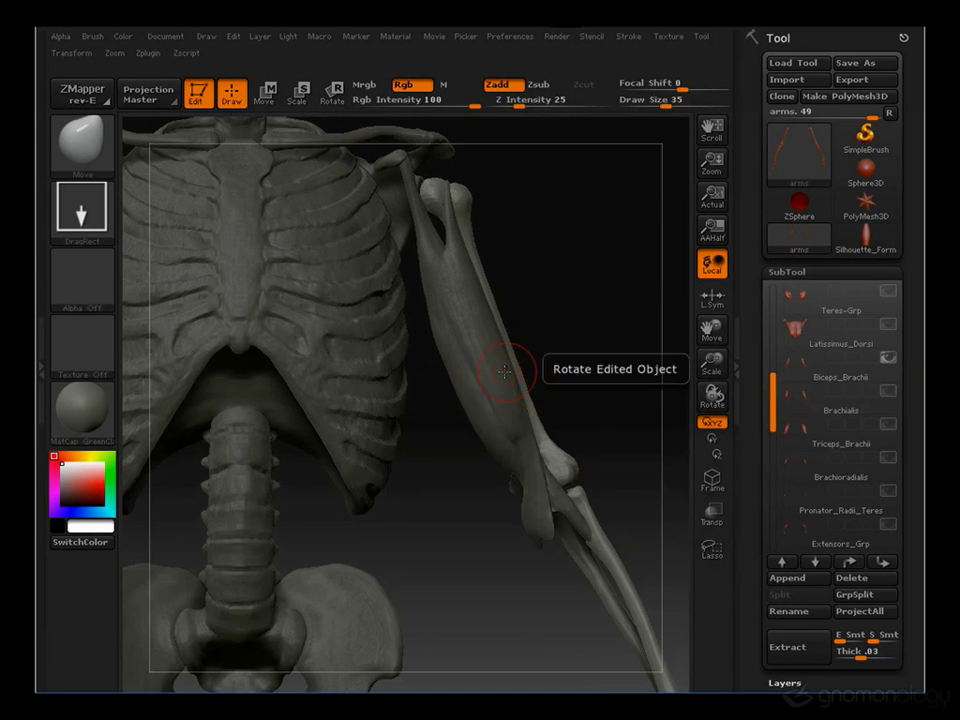
Show the Brachialis subtool beneath the biceps and examine it from the front, outer side and below
{"action": "left_click_drag", "start_coordinate": [544, 193], "coordinate": [553, 214]}
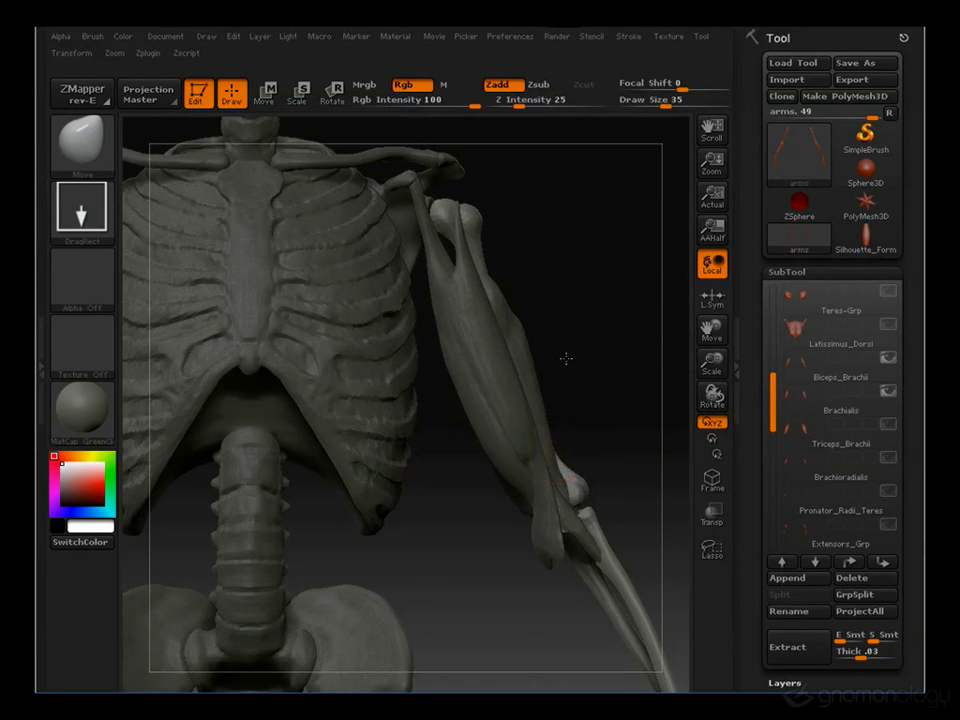
{"action": "left_click_drag", "start_coordinate": [566, 358], "coordinate": [510, 372]}
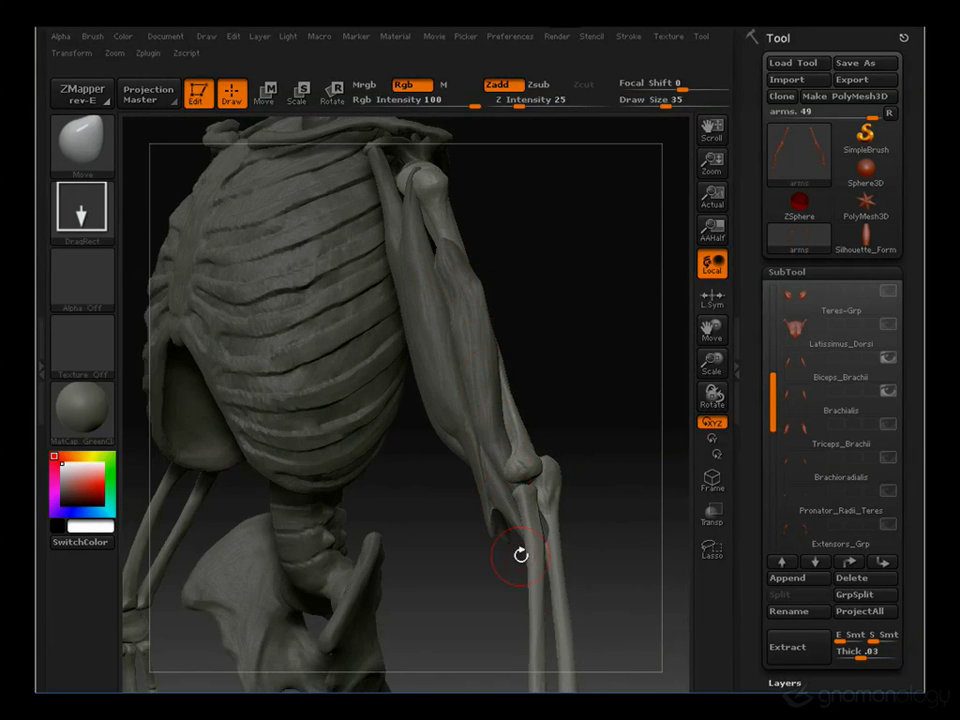
{"action": "mouse_move", "coordinate": [521, 555]}
{"action": "left_mouse_down"}
{"action": "mouse_move", "coordinate": [424, 609]}
{"action": "mouse_move", "coordinate": [407, 309]}
{"action": "mouse_move", "coordinate": [360, 330]}
{"action": "mouse_move", "coordinate": [306, 336]}
{"action": "mouse_move", "coordinate": [474, 304]}
{"action": "mouse_move", "coordinate": [344, 341]}
{"action": "left_mouse_up"}
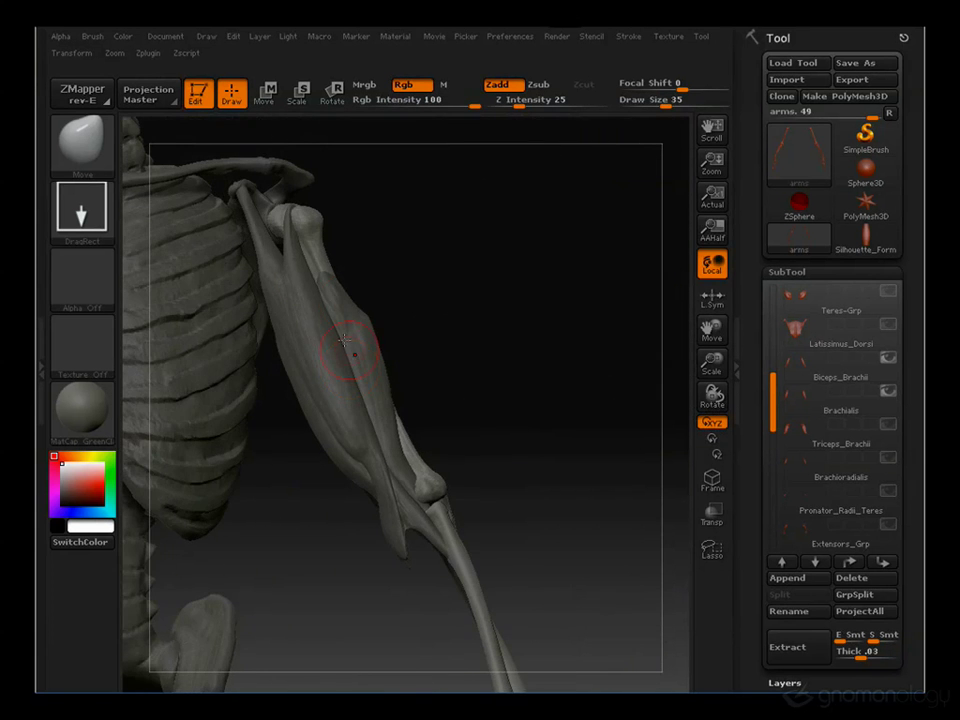
{"action": "left_click_drag", "start_coordinate": [435, 289], "coordinate": [499, 285]}
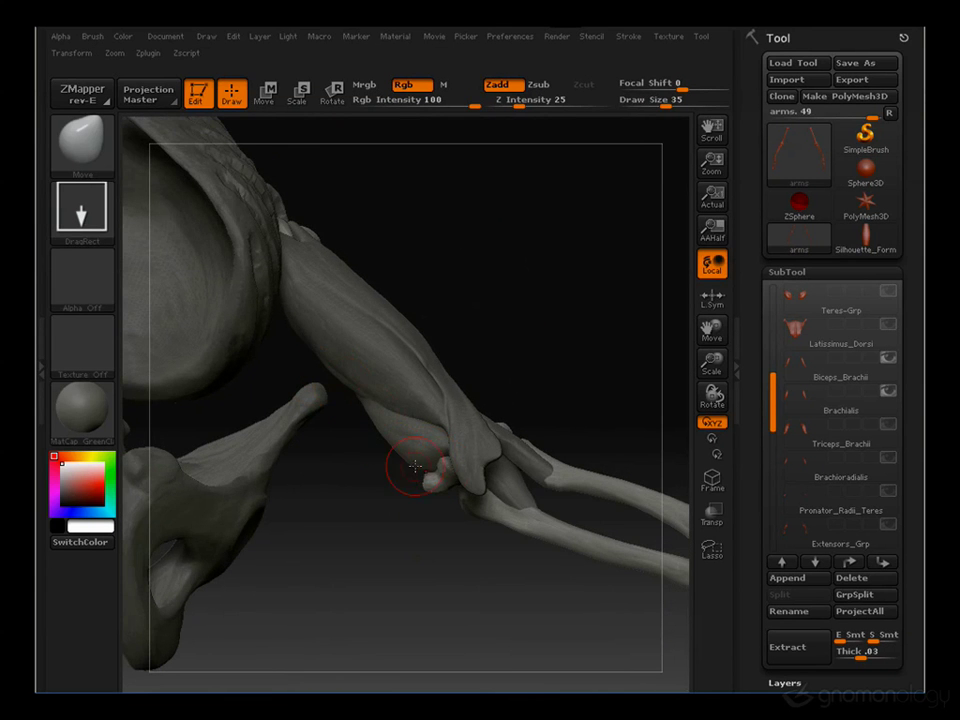
{"action": "mouse_move", "coordinate": [396, 564]}
{"action": "left_mouse_down"}
{"action": "mouse_move", "coordinate": [411, 516]}
{"action": "mouse_move", "coordinate": [339, 274]}
{"action": "mouse_move", "coordinate": [570, 193]}
{"action": "mouse_move", "coordinate": [535, 241]}
{"action": "mouse_move", "coordinate": [315, 378]}
{"action": "left_mouse_up"}
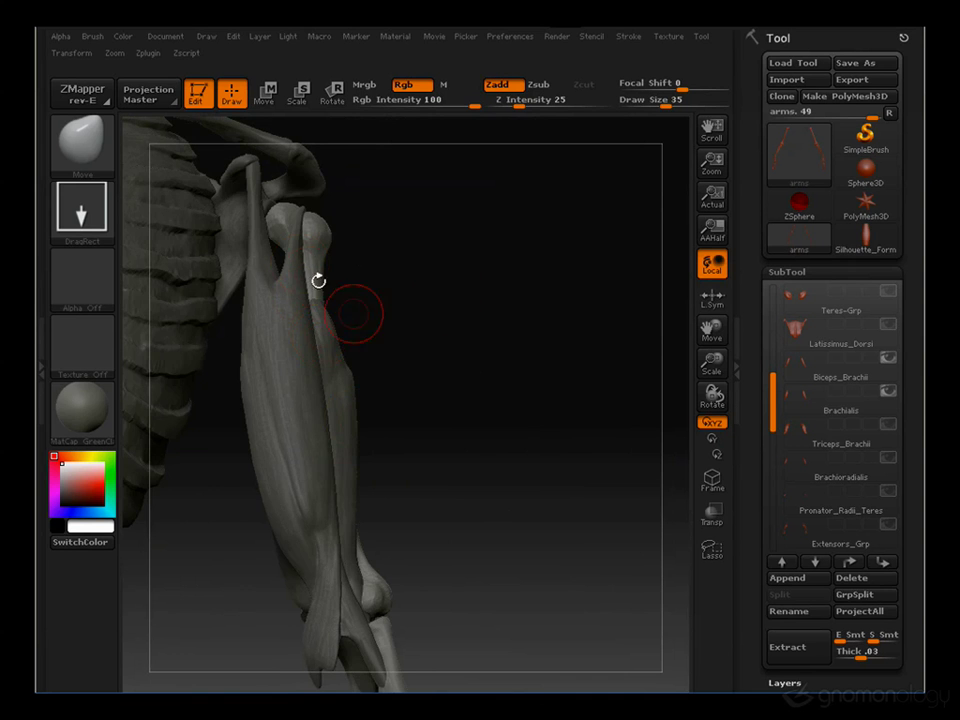
Follow the brachialis from the humerus down past the elbow to the forearm in side and low-angle views
{"action": "left_click_drag", "start_coordinate": [354, 315], "coordinate": [308, 359]}
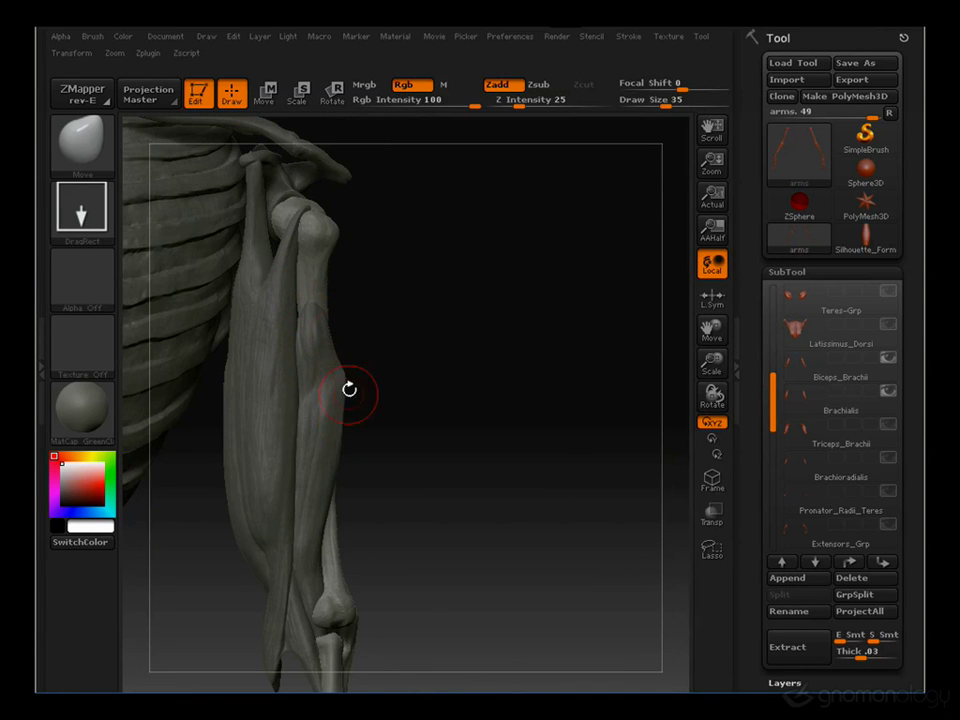
{"action": "left_click_drag", "start_coordinate": [325, 357], "coordinate": [427, 283]}
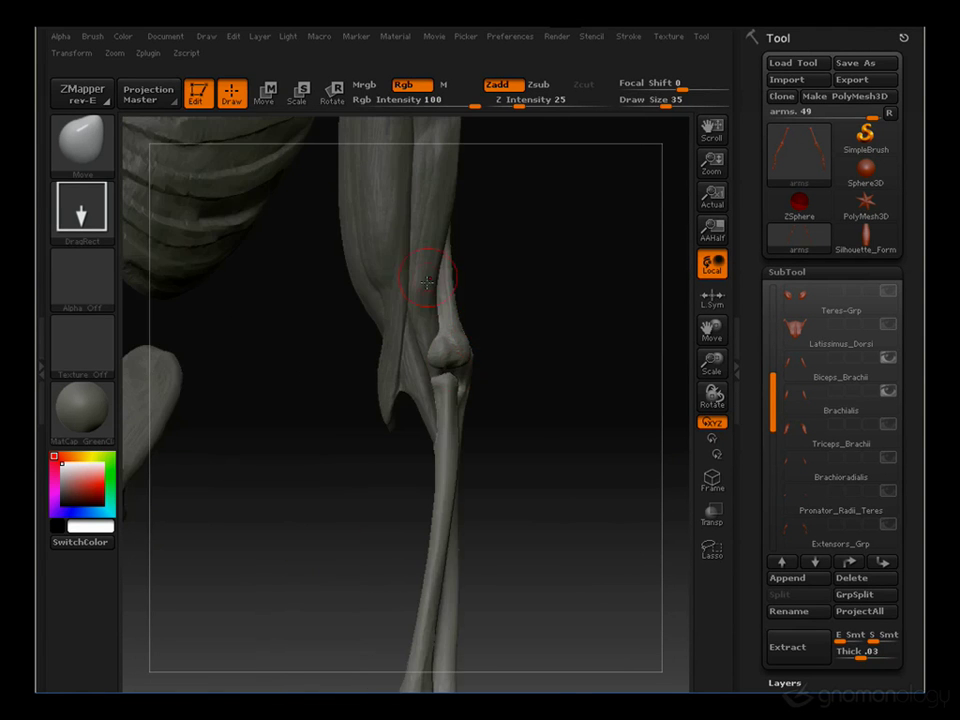
{"action": "left_click_drag", "start_coordinate": [354, 504], "coordinate": [465, 414]}
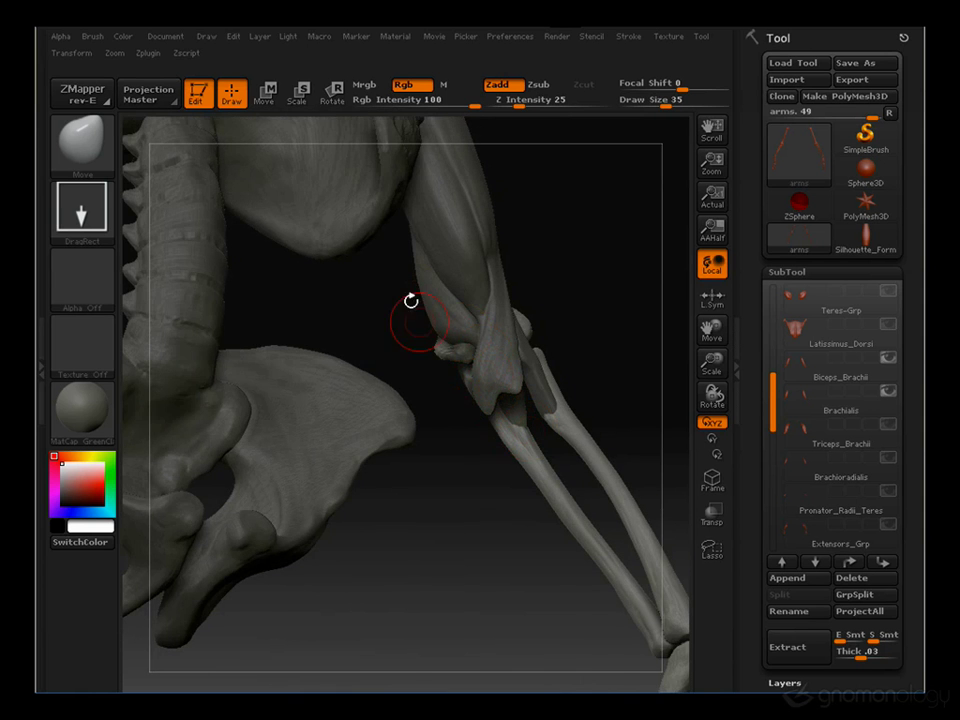
{"action": "left_click_drag", "start_coordinate": [411, 300], "coordinate": [408, 358]}
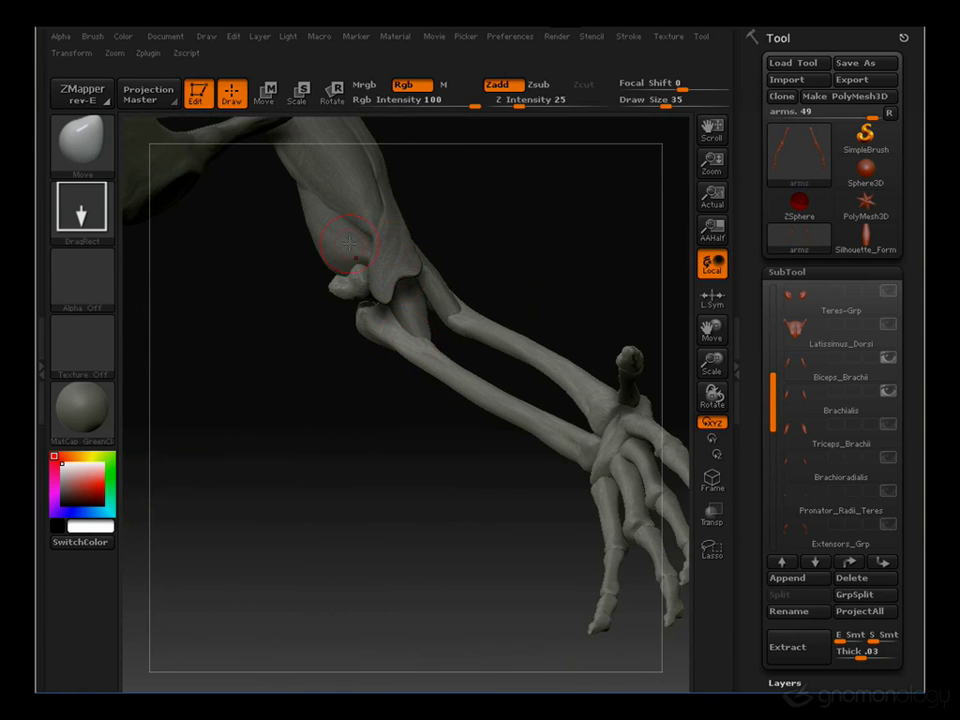
{"action": "left_click_drag", "start_coordinate": [416, 223], "coordinate": [343, 332]}
Examine how the lower brachialis emerges under the biceps and attaches at the forearm, from below and the outer side
{"action": "left_click_drag", "start_coordinate": [481, 277], "coordinate": [497, 283]}
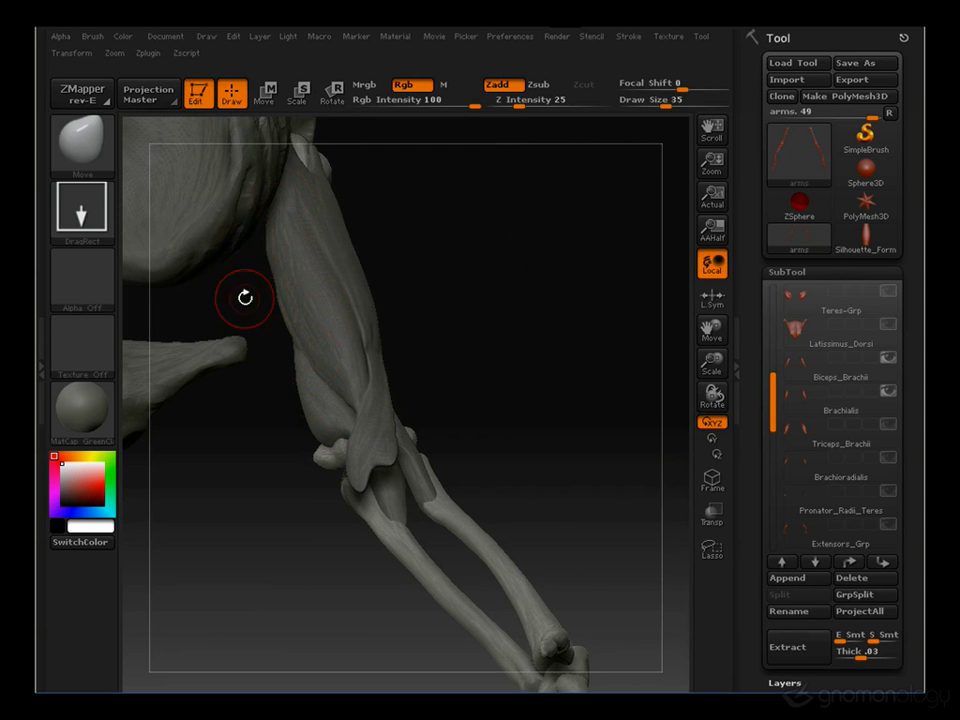
{"action": "left_click_drag", "start_coordinate": [266, 486], "coordinate": [248, 317]}
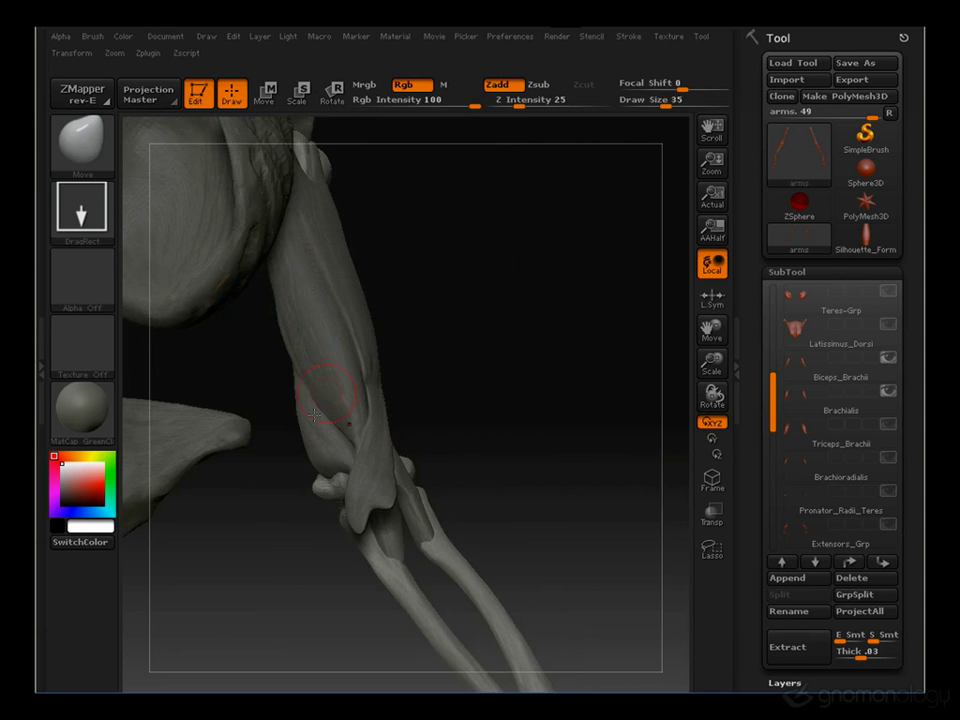
{"action": "left_click_drag", "start_coordinate": [489, 326], "coordinate": [448, 336]}
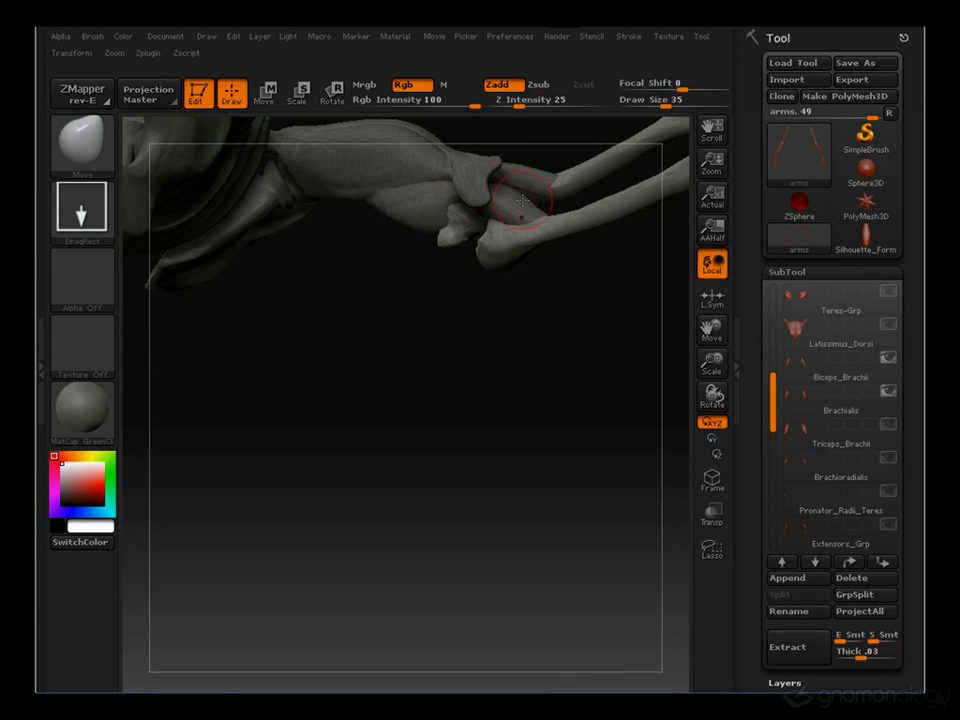
{"action": "left_click_drag", "start_coordinate": [443, 162], "coordinate": [541, 512]}
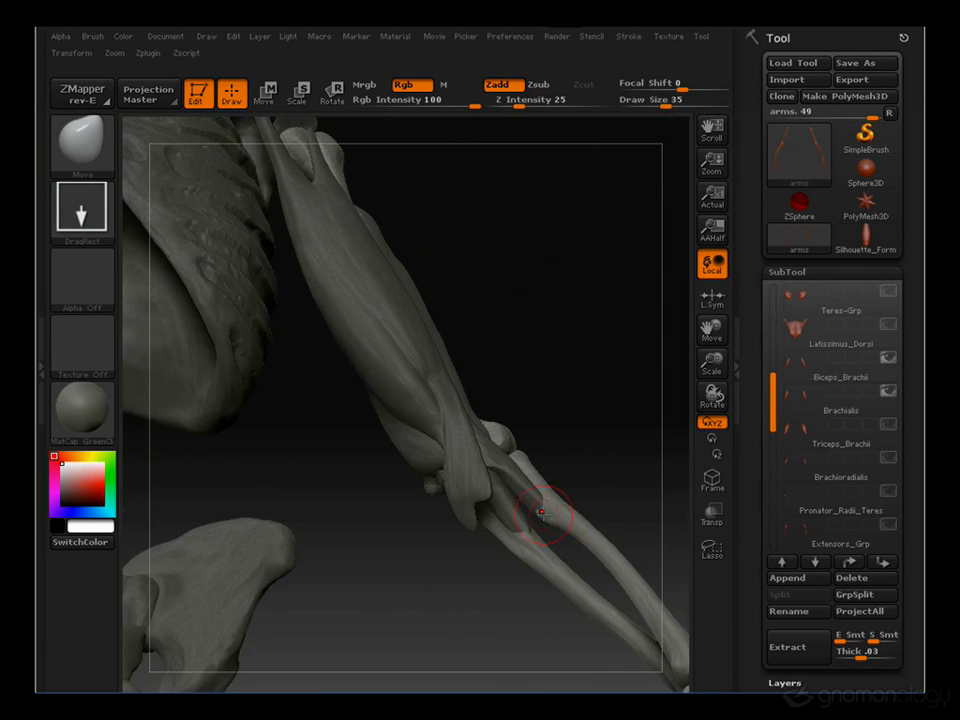
{"action": "left_click_drag", "start_coordinate": [390, 283], "coordinate": [415, 578]}
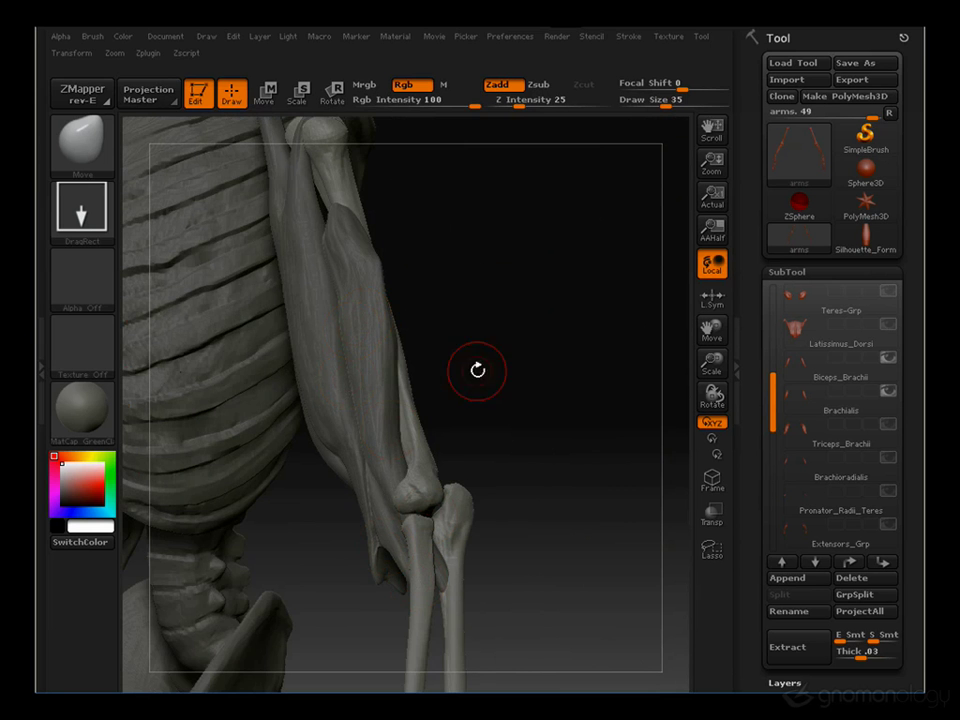
Show the Triceps_Brachii subtool on the back of the arm and examine it from the side and behind
{"action": "left_click_drag", "start_coordinate": [476, 369], "coordinate": [474, 417]}
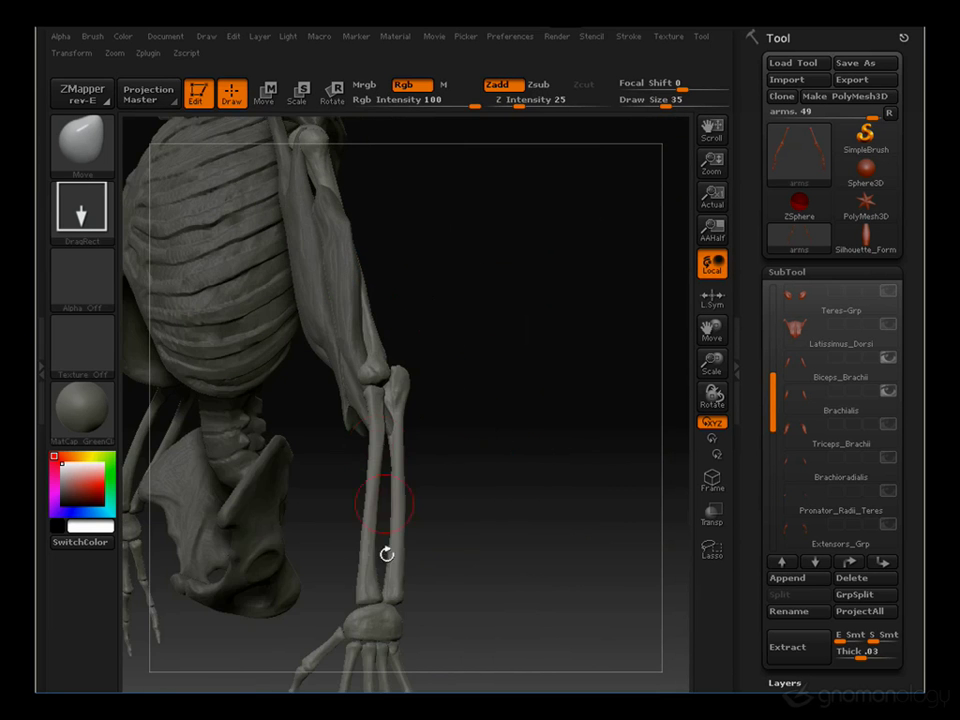
{"action": "left_click_drag", "start_coordinate": [386, 553], "coordinate": [613, 331]}
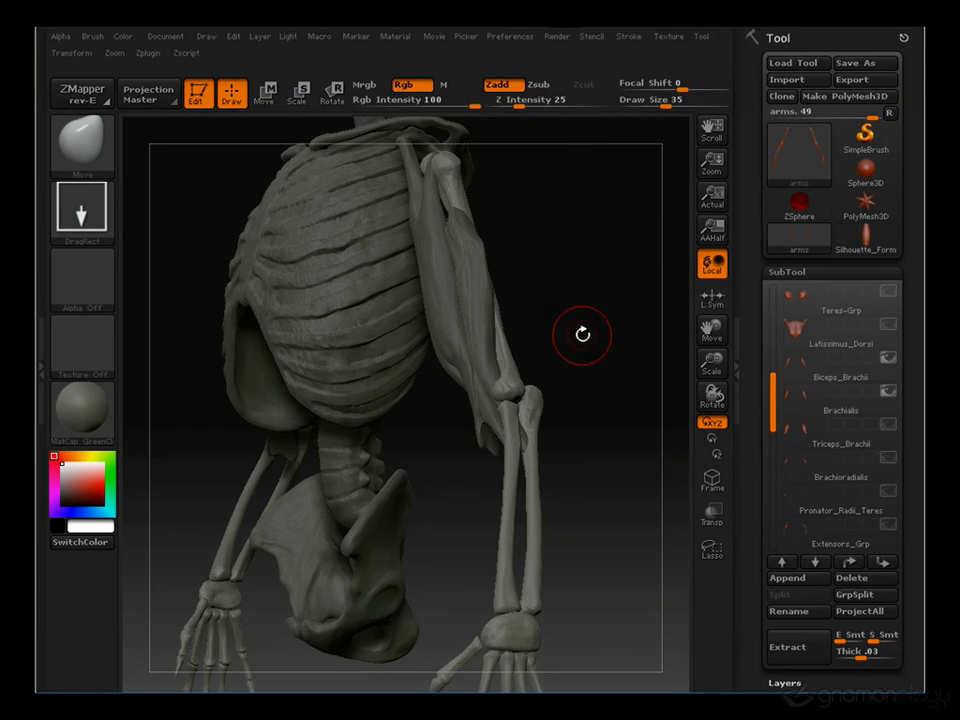
{"action": "left_click_drag", "start_coordinate": [613, 407], "coordinate": [417, 161]}
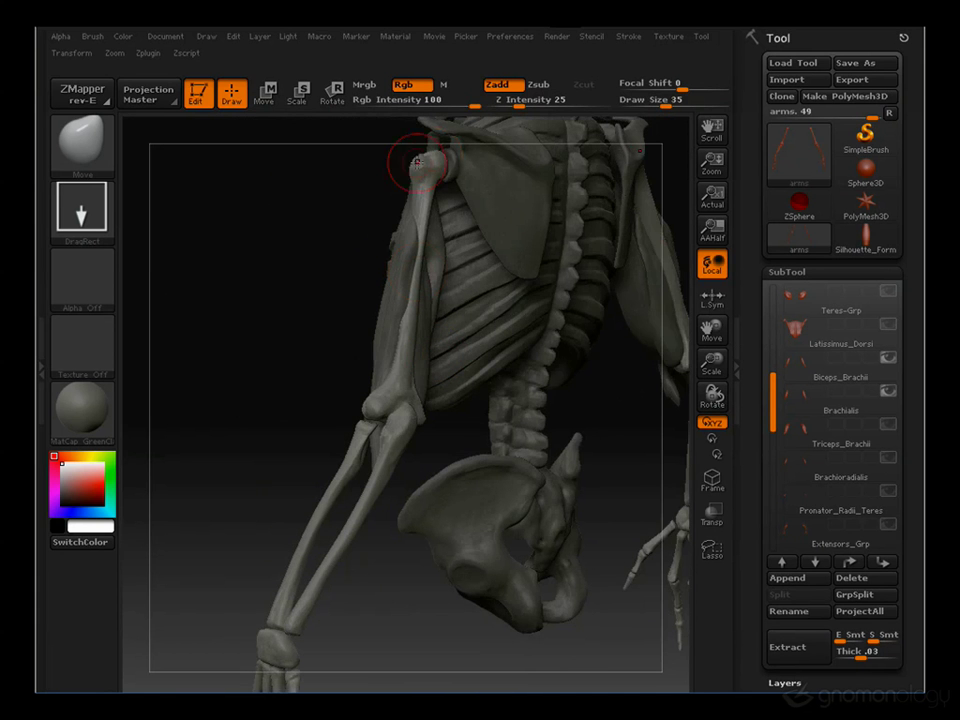
{"action": "left_click", "coordinate": [886, 428]}
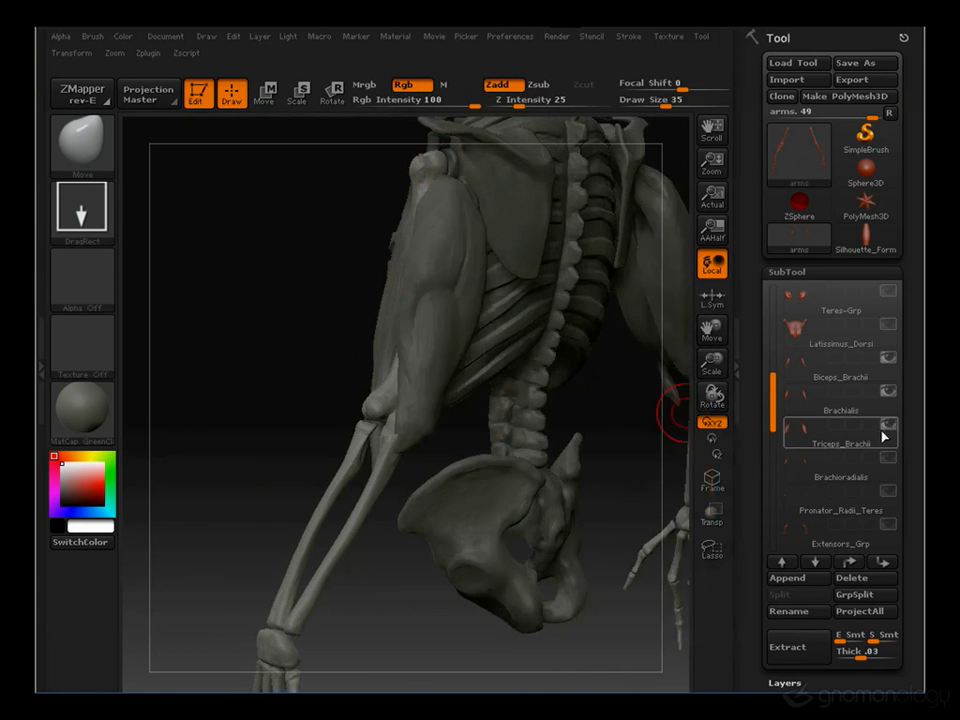
{"action": "left_click_drag", "start_coordinate": [306, 356], "coordinate": [251, 377]}
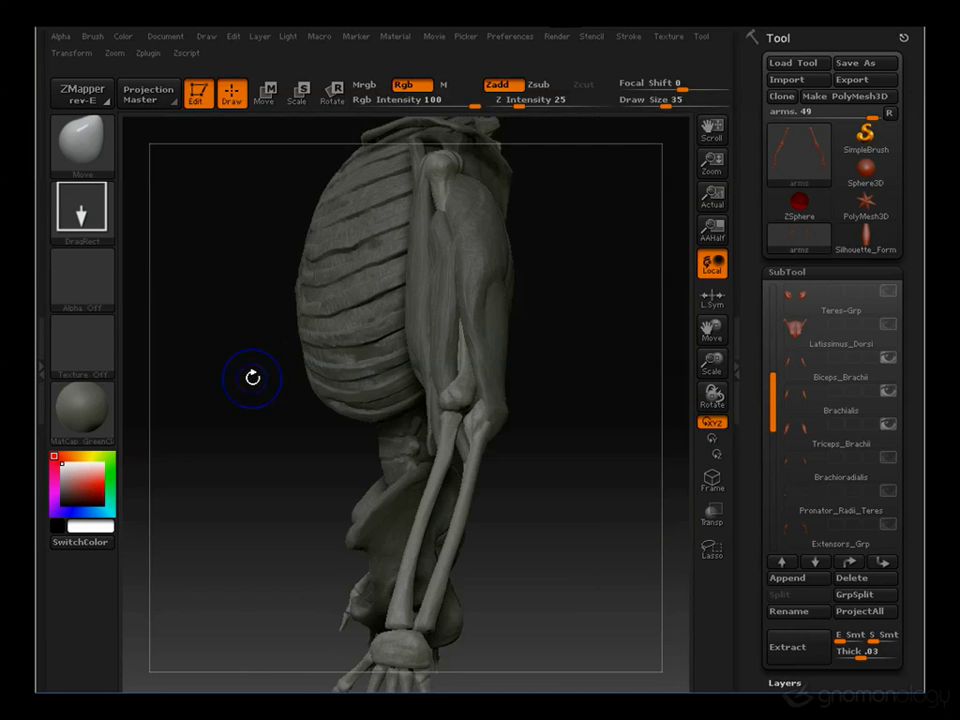
{"action": "mouse_move", "coordinate": [615, 283]}
{"action": "left_mouse_down"}
{"action": "mouse_move", "coordinate": [529, 289]}
{"action": "mouse_move", "coordinate": [229, 244]}
{"action": "left_mouse_up"}
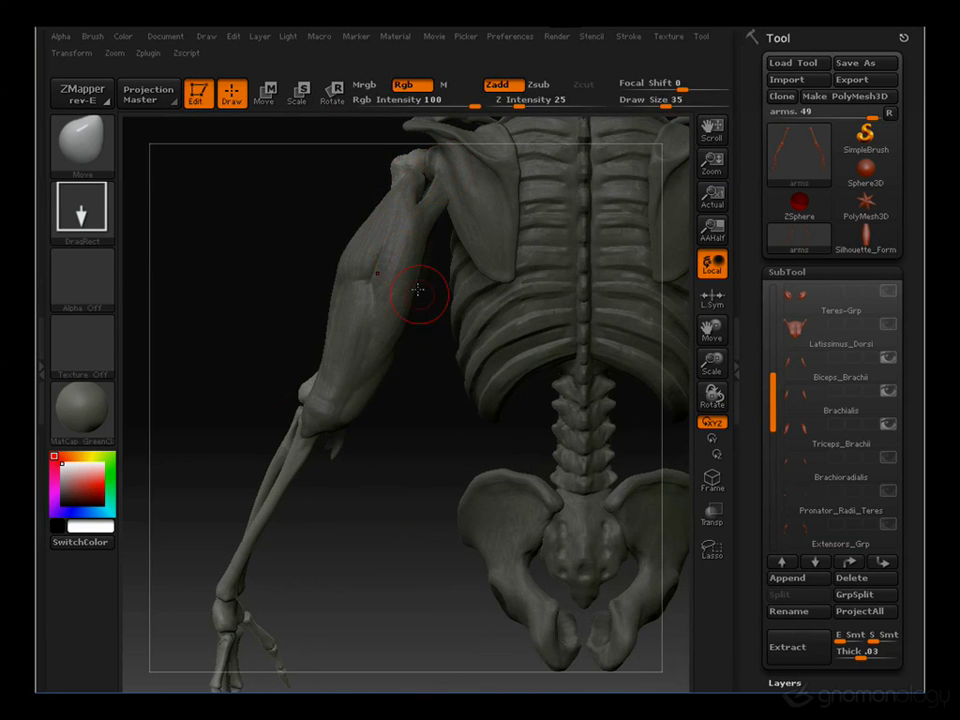
{"action": "left_click_drag", "start_coordinate": [200, 210], "coordinate": [250, 290]}
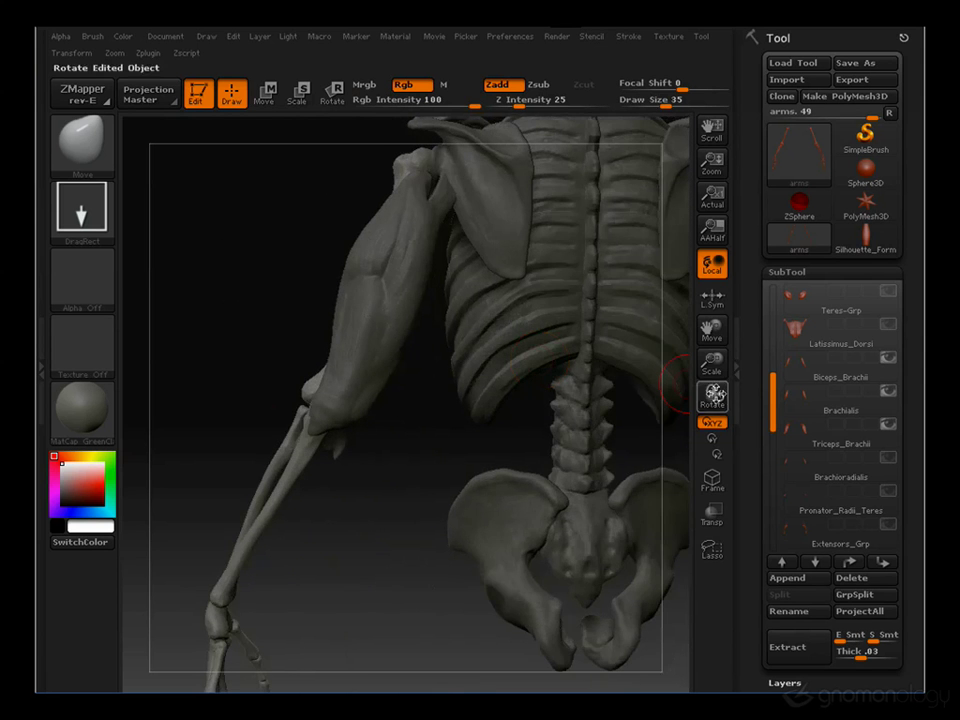
Select the Triceps_Brachii subtool and examine it from the outer side and front of the arm
{"action": "left_click", "coordinate": [795, 433]}
{"action": "left_click_drag", "start_coordinate": [283, 336], "coordinate": [371, 246]}
{"action": "mouse_move", "coordinate": [245, 235]}
{"action": "left_mouse_down"}
{"action": "mouse_move", "coordinate": [270, 336]}
{"action": "mouse_move", "coordinate": [350, 325]}
{"action": "mouse_move", "coordinate": [342, 252]}
{"action": "left_mouse_up"}
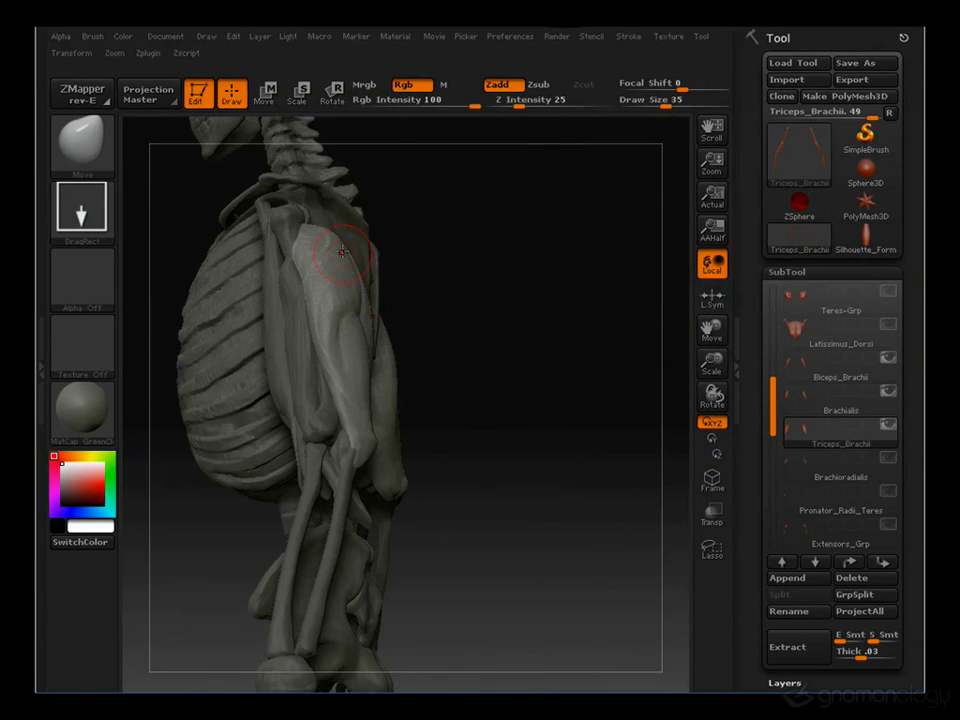
{"action": "left_click_drag", "start_coordinate": [428, 275], "coordinate": [500, 284]}
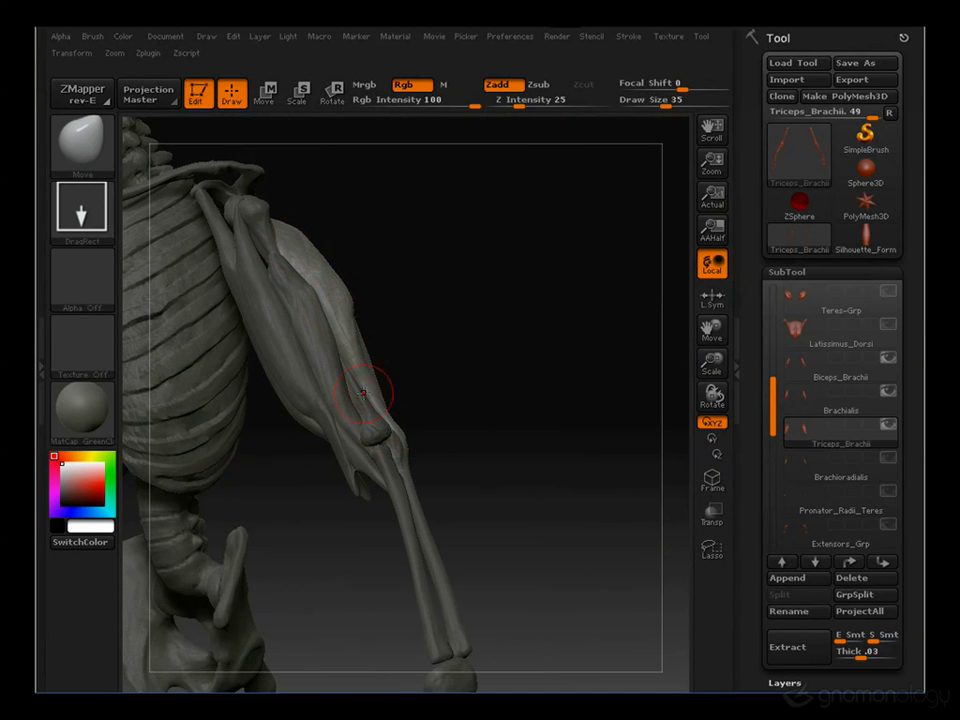
Sculpt the forms of the triceps heads on the back of the arm with the ClayTubes brush, using draw sizes 23 and 17
{"action": "mouse_move", "coordinate": [461, 433]}
{"action": "left_mouse_down"}
{"action": "mouse_move", "coordinate": [510, 375]}
{"action": "mouse_move", "coordinate": [546, 304]}
{"action": "mouse_move", "coordinate": [551, 397]}
{"action": "mouse_move", "coordinate": [480, 390]}
{"action": "left_mouse_up"}
{"action": "key", "text": "s"}
{"action": "left_click_drag", "start_coordinate": [376, 360], "coordinate": [364, 357]}
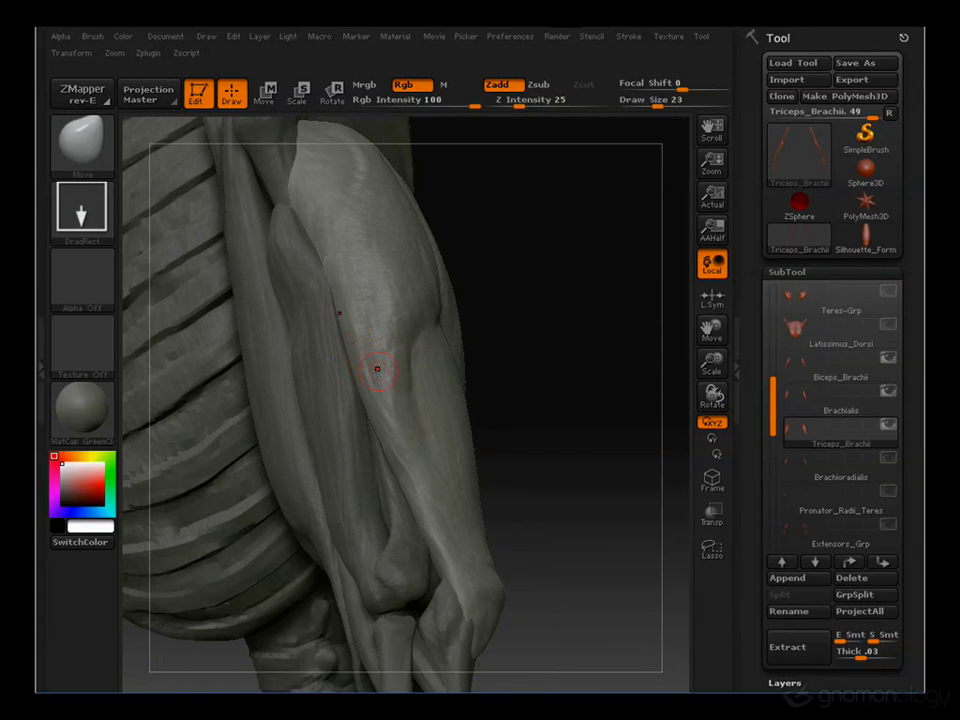
{"action": "key", "text": "2"}
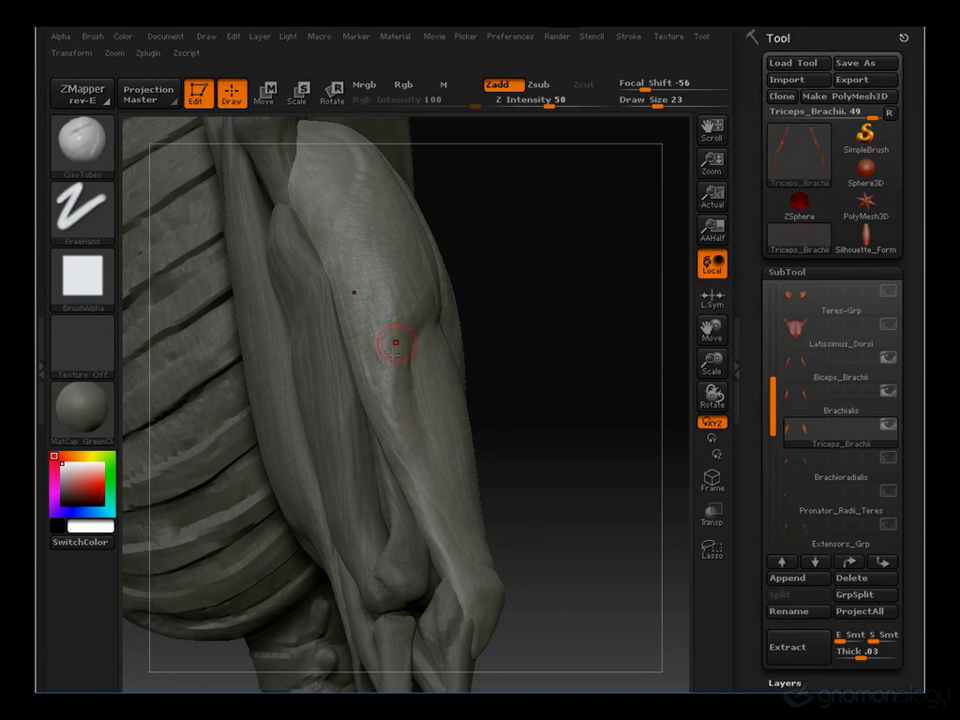
{"action": "left_click_drag", "start_coordinate": [534, 494], "coordinate": [410, 307]}
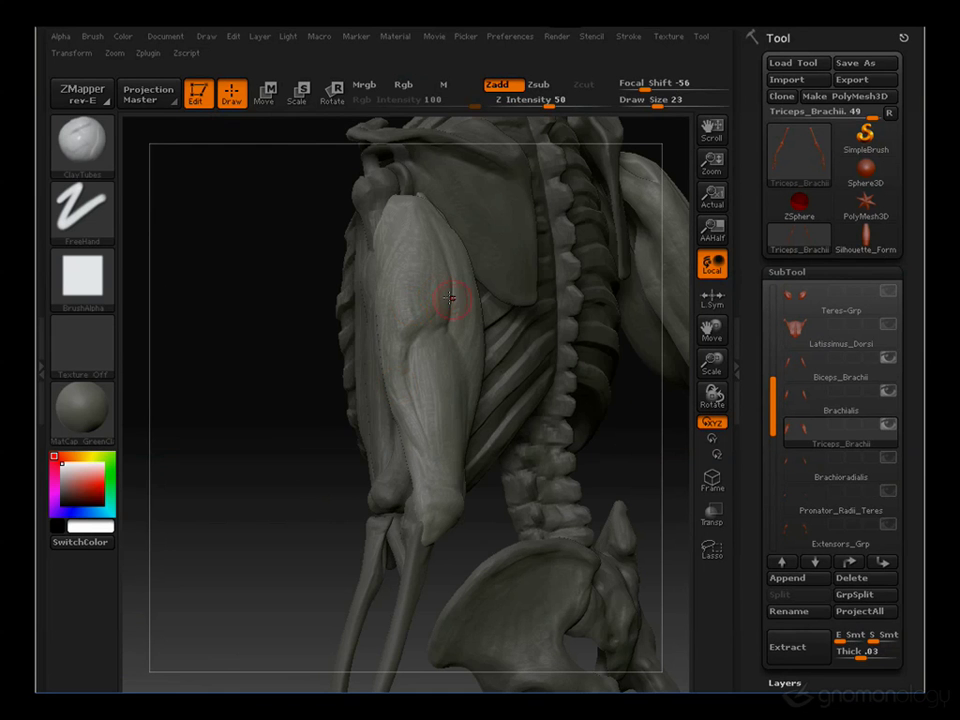
{"action": "key", "text": "["}
{"action": "key", "text": "["}
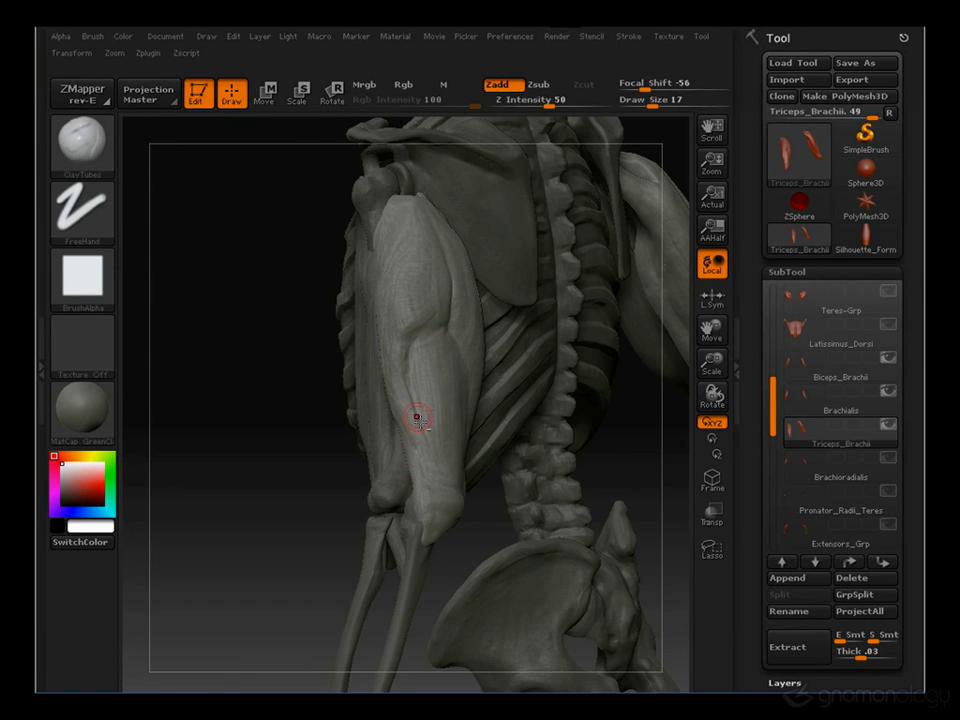
{"action": "left_click_drag", "start_coordinate": [351, 497], "coordinate": [450, 345]}
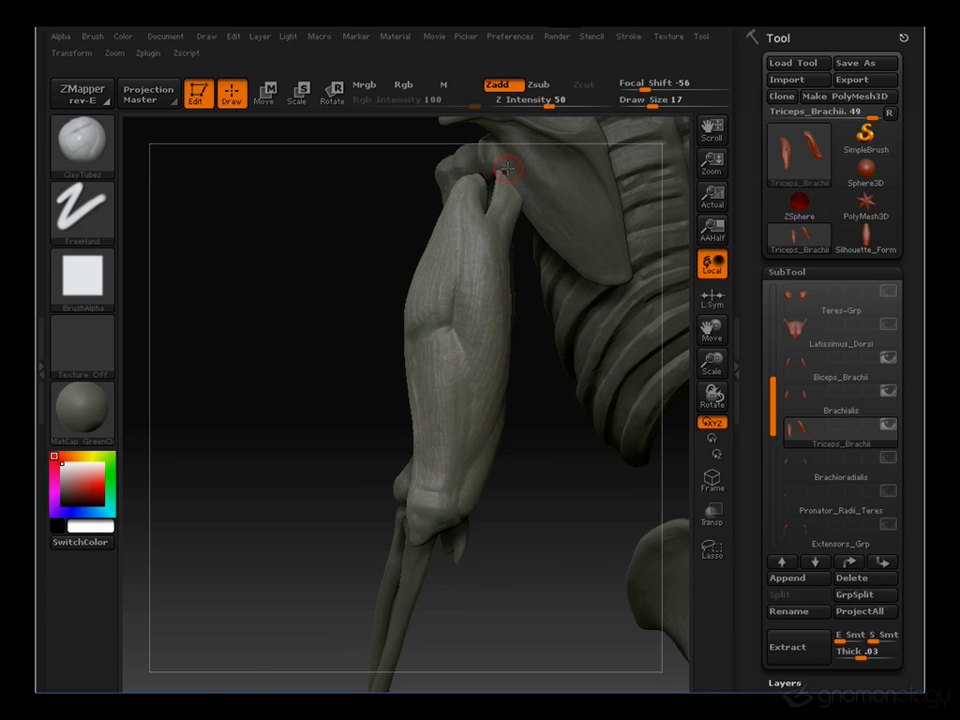
Reshape the upper ends of the triceps heads at a lower subdivision level with the Move brush at draw size 27, and restore the detailed level
{"action": "left_click_drag", "start_coordinate": [328, 336], "coordinate": [481, 291]}
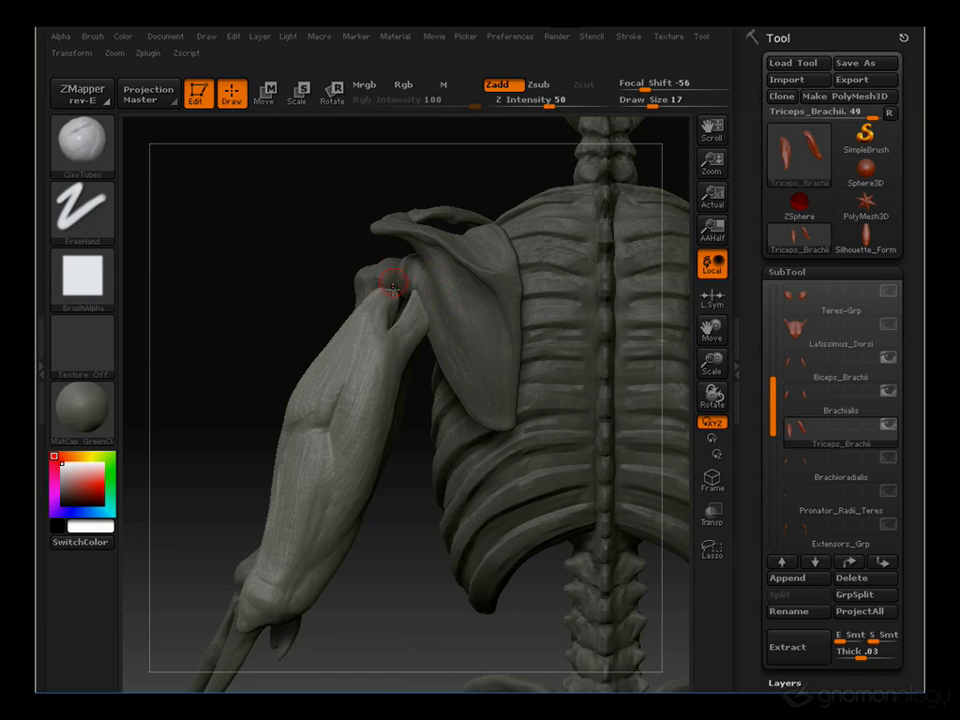
{"action": "mouse_move", "coordinate": [336, 287]}
{"action": "left_mouse_down"}
{"action": "mouse_move", "coordinate": [285, 349]}
{"action": "mouse_move", "coordinate": [386, 284]}
{"action": "mouse_move", "coordinate": [398, 302]}
{"action": "left_mouse_up"}
{"action": "key", "text": "s"}
{"action": "key", "text": "shift+d"}
{"action": "key", "text": "shift+d"}
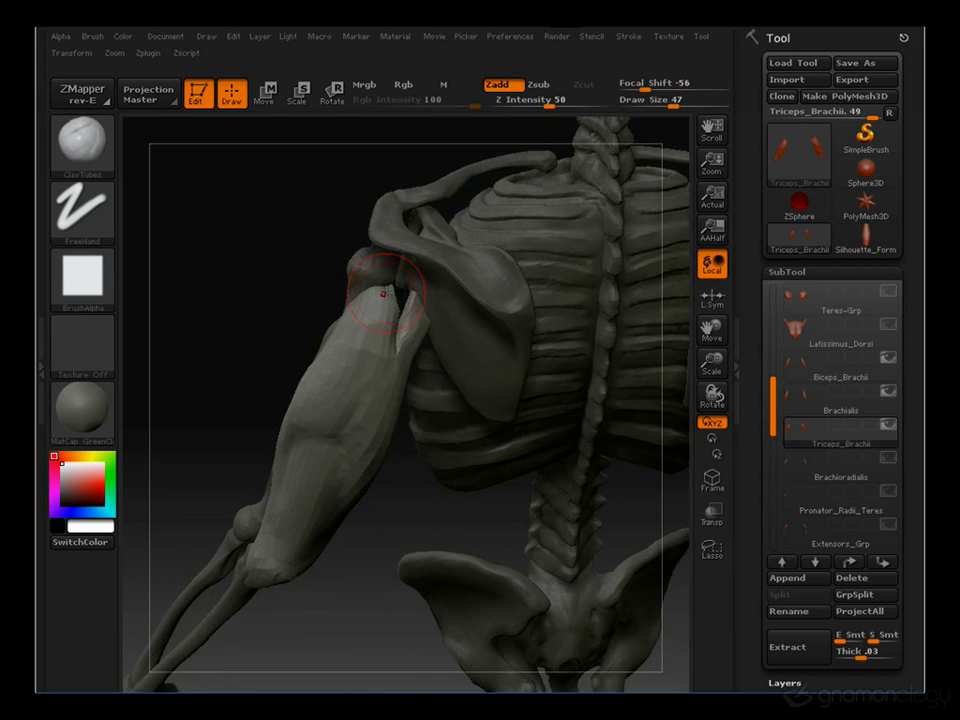
{"action": "key", "text": "b"}
{"action": "key", "text": "m"}
{"action": "key", "text": "v"}
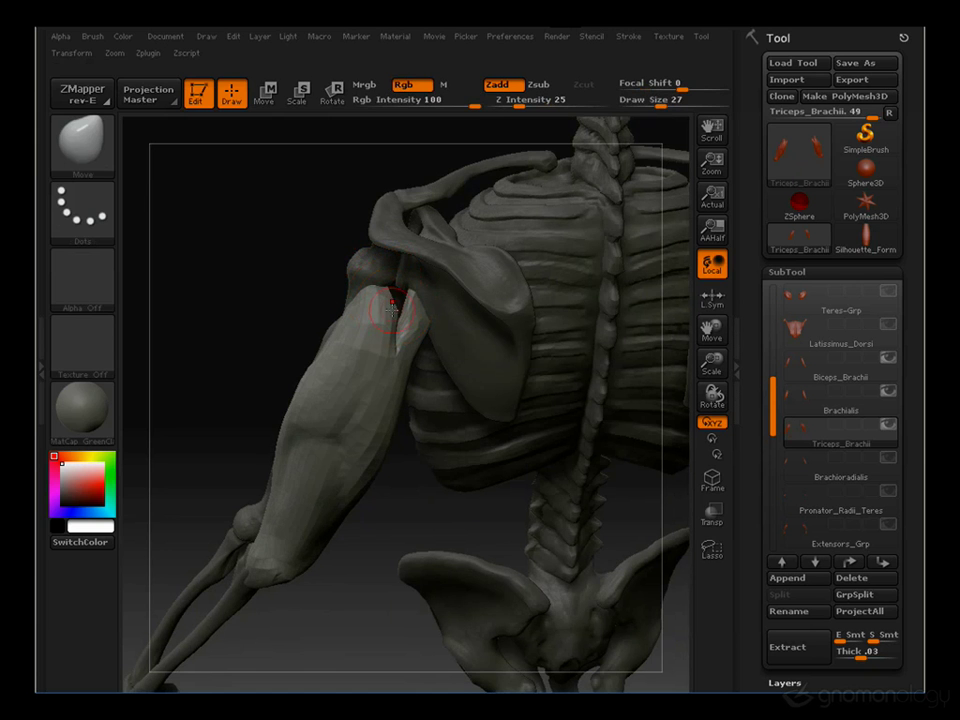
{"action": "mouse_move", "coordinate": [392, 311]}
{"action": "left_mouse_down", "text": "shift"}
{"action": "mouse_move", "coordinate": [362, 318]}
{"action": "mouse_move", "coordinate": [370, 278]}
{"action": "left_mouse_up", "text": "shift"}
{"action": "left_click_drag", "start_coordinate": [387, 345], "coordinate": [424, 298]}
{"action": "key", "text": "ctrl+d"}
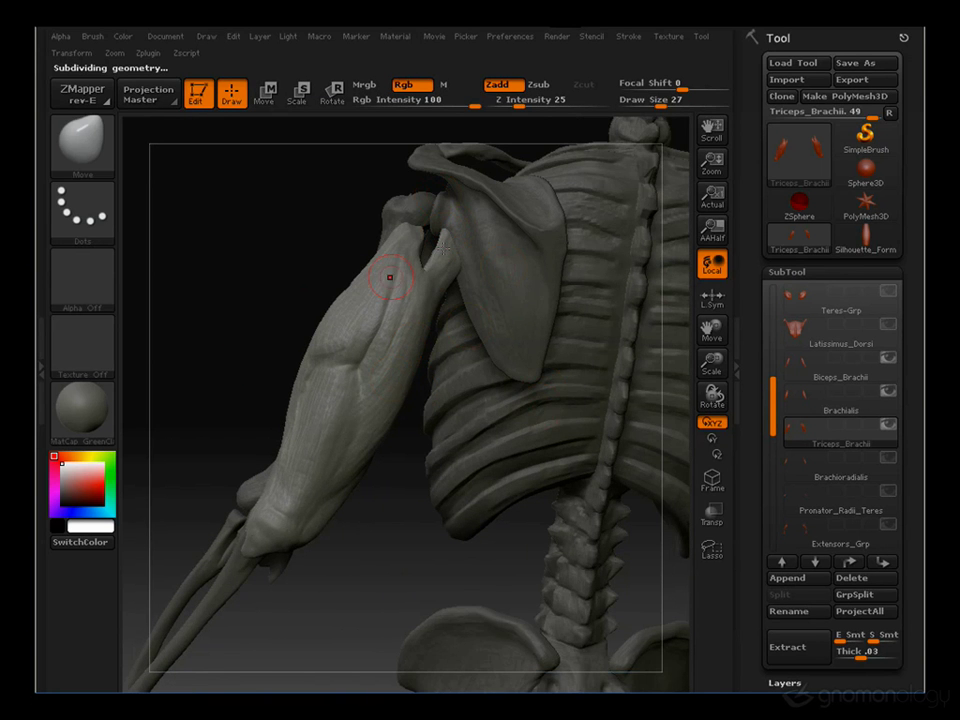
Examine the triceps from the inner side, behind the elbow and the front of the arm
{"action": "mouse_move", "coordinate": [248, 346]}
{"action": "left_mouse_down"}
{"action": "mouse_move", "coordinate": [214, 379]}
{"action": "mouse_move", "coordinate": [309, 356]}
{"action": "mouse_move", "coordinate": [243, 356]}
{"action": "mouse_move", "coordinate": [320, 392]}
{"action": "left_mouse_up"}
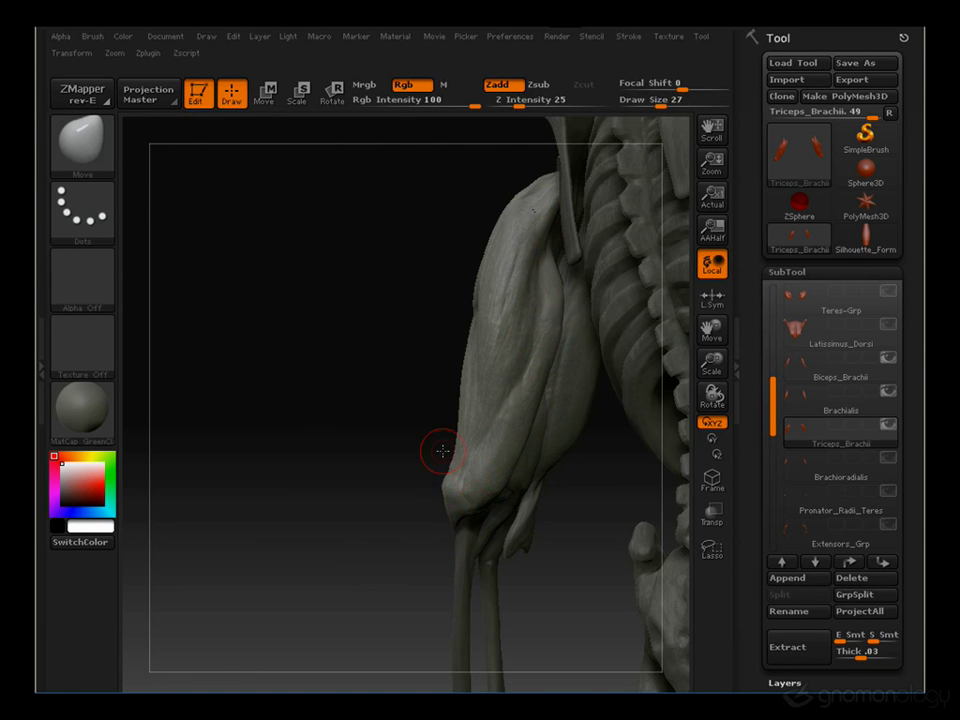
{"action": "left_click_drag", "start_coordinate": [269, 515], "coordinate": [462, 490]}
{"action": "left_click_drag", "start_coordinate": [357, 528], "coordinate": [606, 285]}
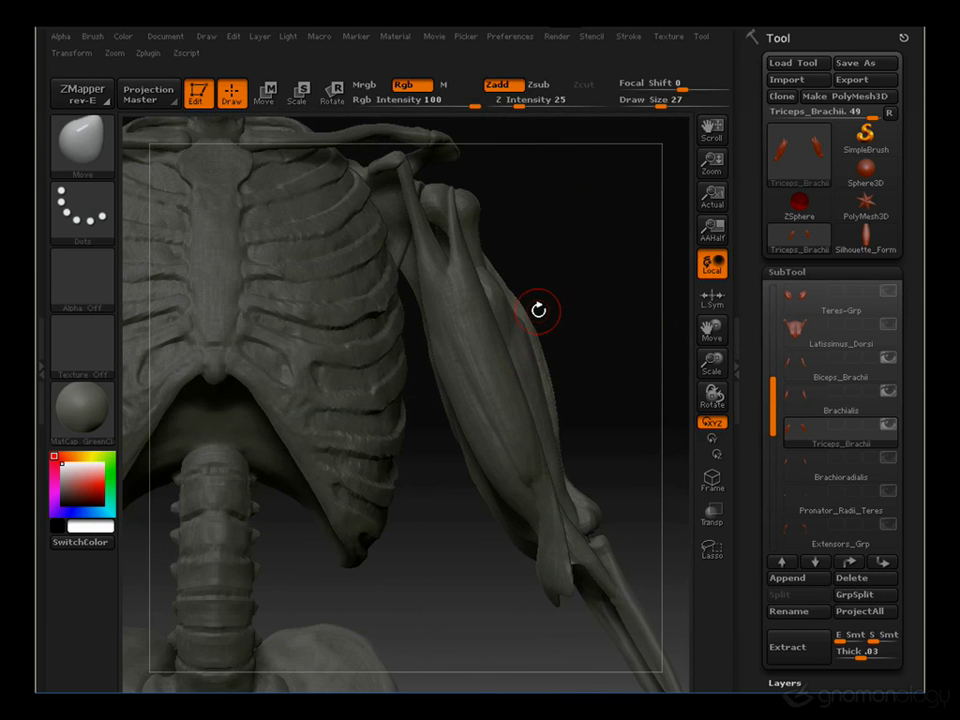
{"action": "left_click_drag", "start_coordinate": [568, 229], "coordinate": [510, 298]}
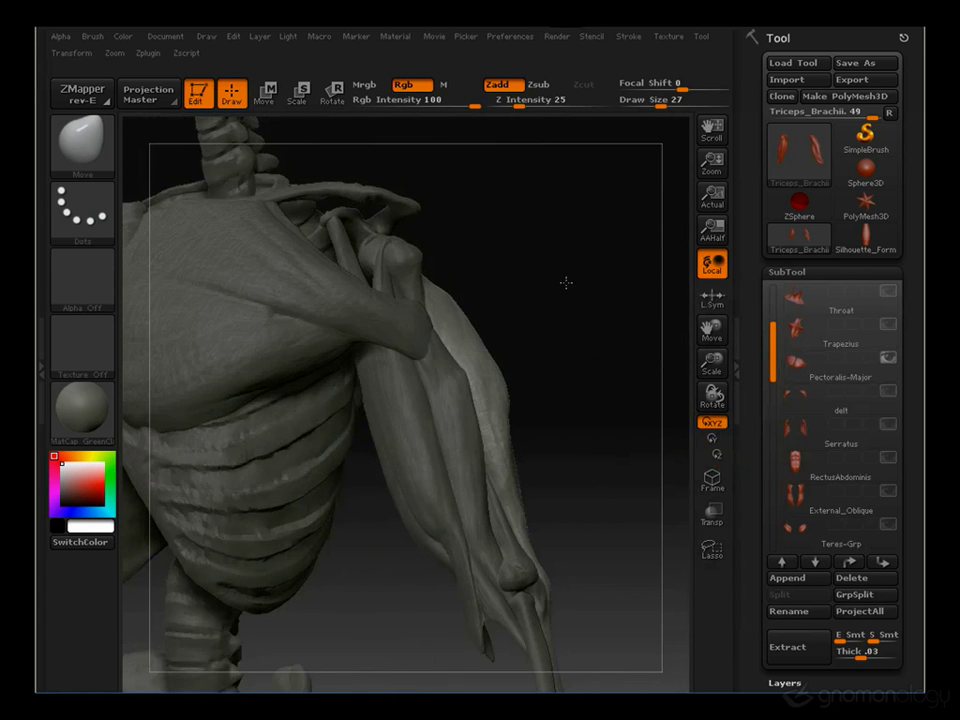
Show the Pectoralis-Major and delt subtools over the upper arm and examine their overlap with the biceps and triceps
{"action": "left_click_drag", "start_coordinate": [566, 283], "coordinate": [366, 416]}
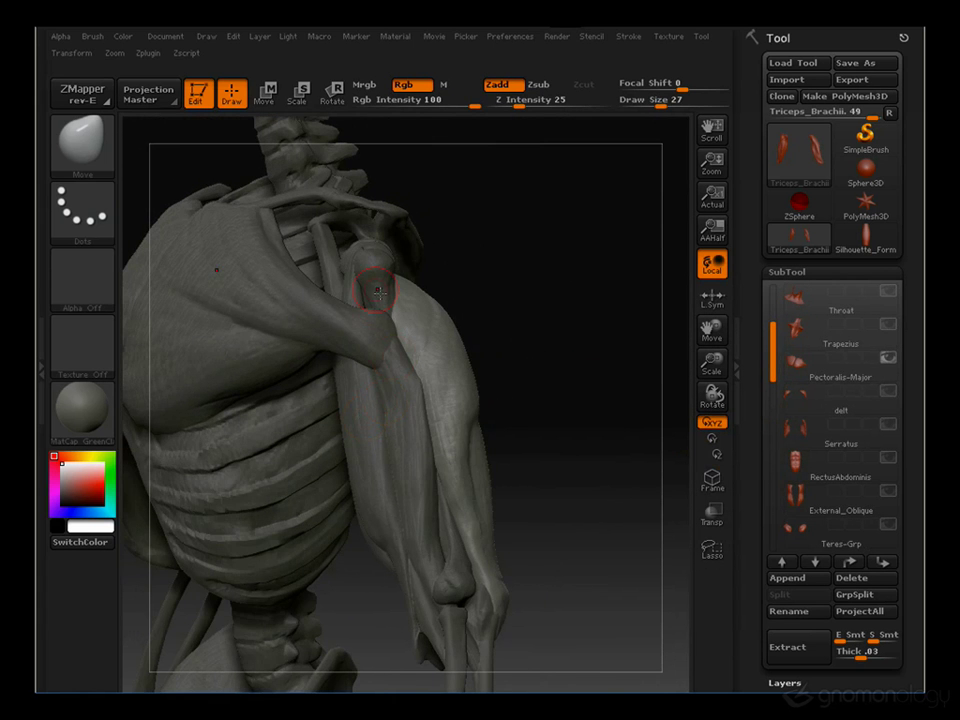
{"action": "left_click_drag", "start_coordinate": [540, 316], "coordinate": [489, 375]}
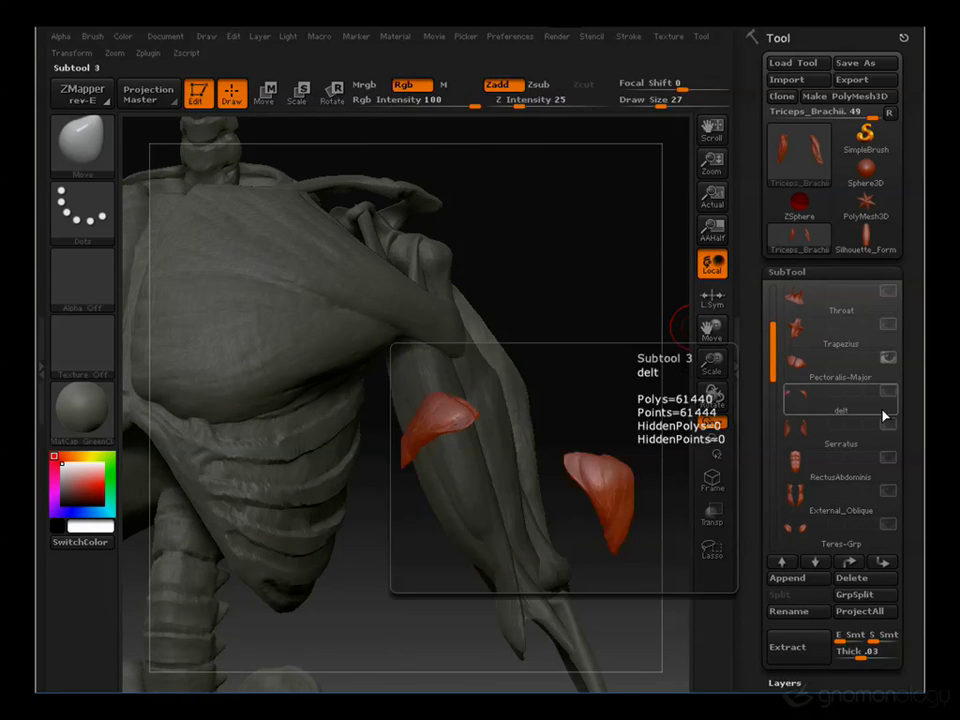
{"action": "left_click", "coordinate": [886, 392]}
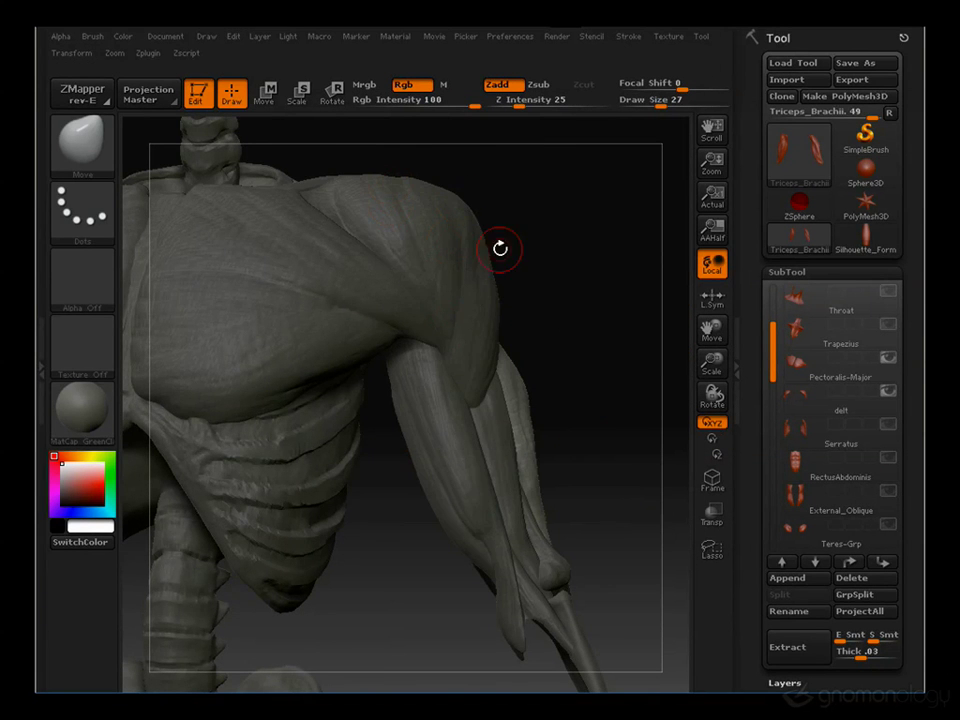
{"action": "left_click_drag", "start_coordinate": [530, 395], "coordinate": [465, 340]}
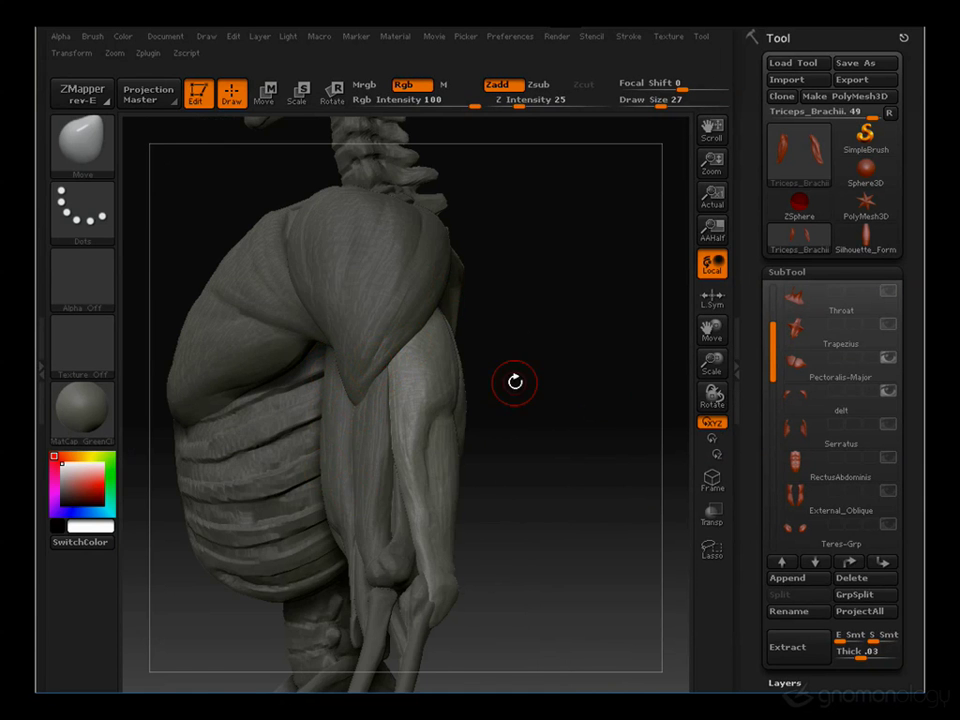
{"action": "mouse_move", "coordinate": [514, 382]}
{"action": "left_mouse_down"}
{"action": "mouse_move", "coordinate": [579, 339]}
{"action": "mouse_move", "coordinate": [516, 370]}
{"action": "left_mouse_up"}
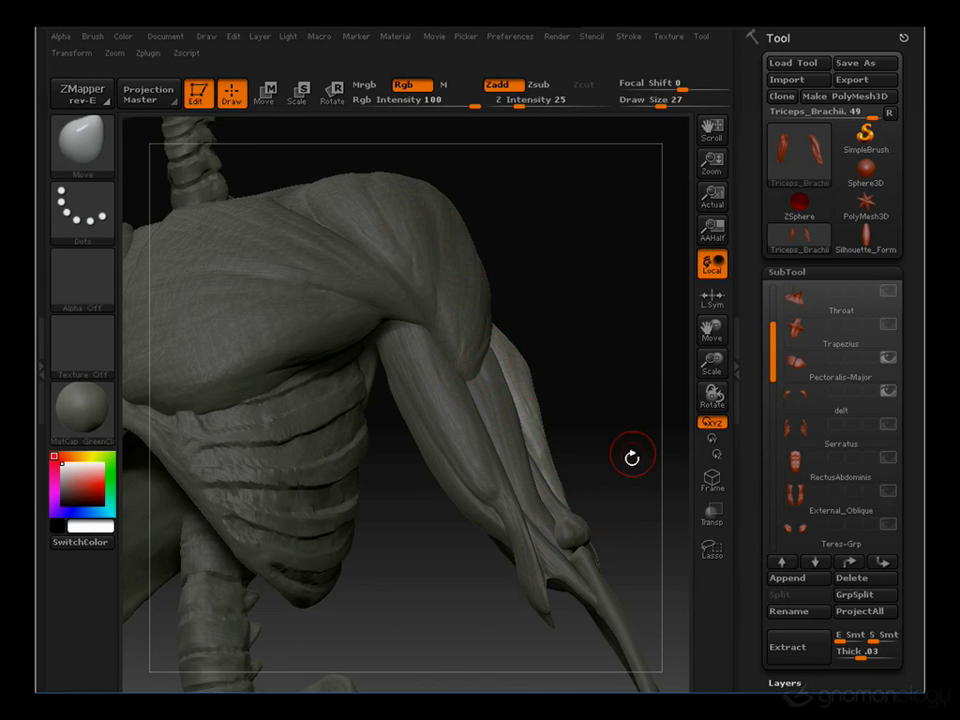
{"action": "left_click_drag", "start_coordinate": [632, 456], "coordinate": [398, 458]}
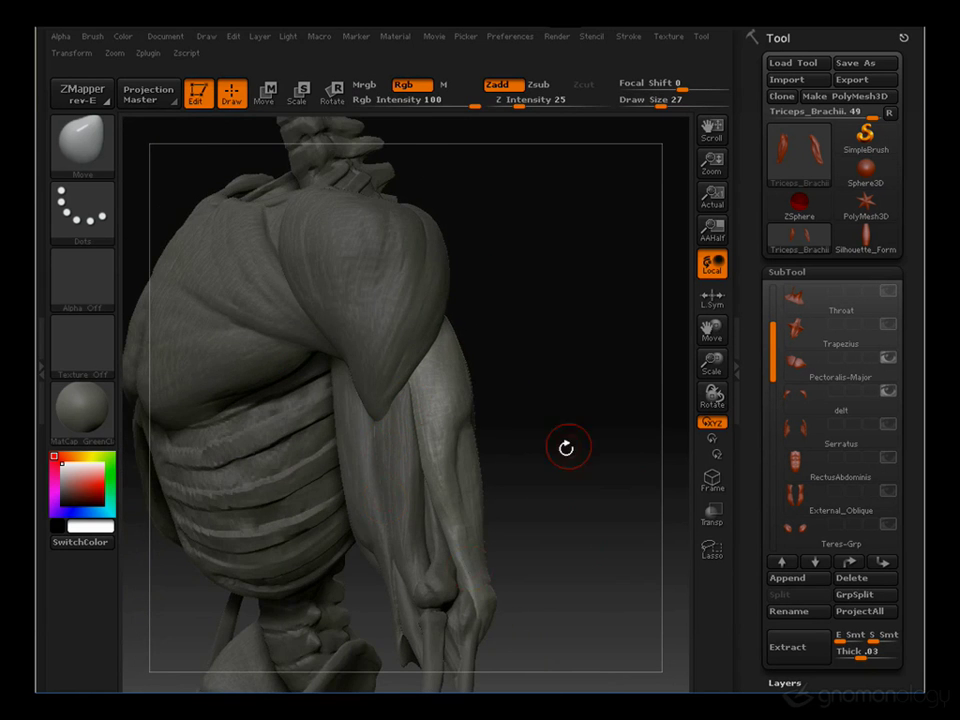
{"action": "left_click_drag", "start_coordinate": [566, 448], "coordinate": [420, 337]}
Examine how the triceps heads emerge beneath the deltoid and attach near the scapula from behind
{"action": "left_click_drag", "start_coordinate": [587, 324], "coordinate": [321, 343]}
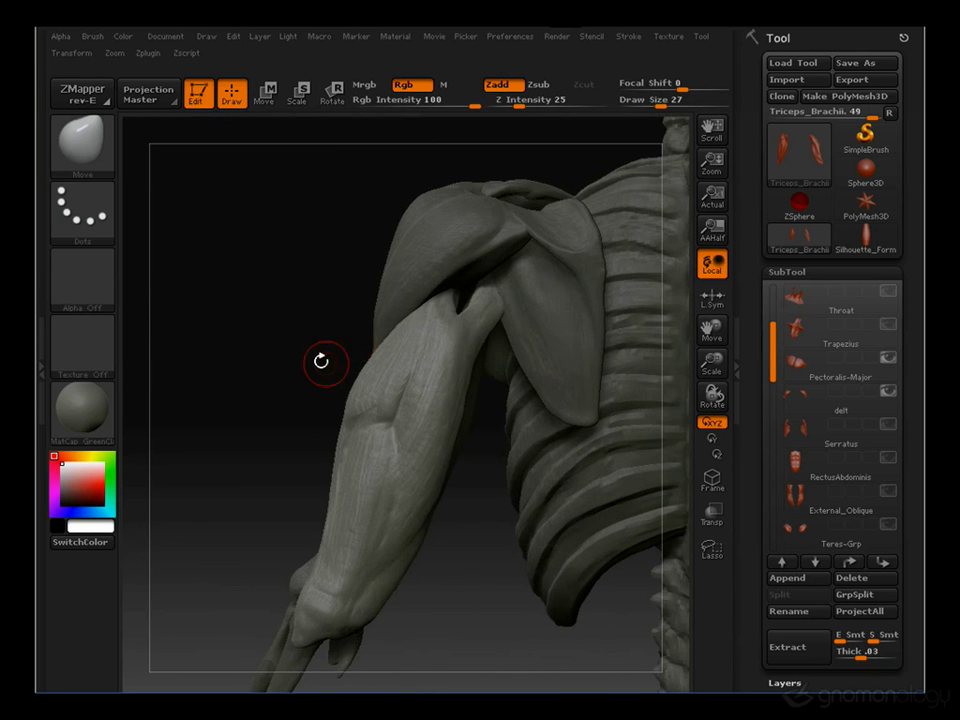
{"action": "left_click_drag", "start_coordinate": [269, 396], "coordinate": [354, 394]}
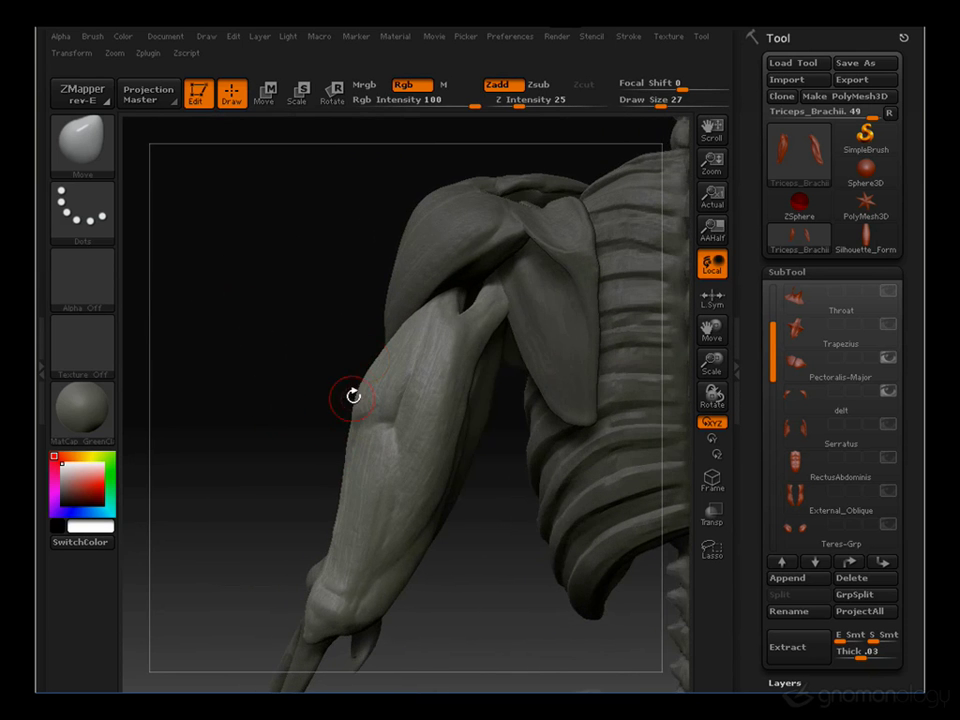
{"action": "left_click_drag", "start_coordinate": [260, 305], "coordinate": [324, 356]}
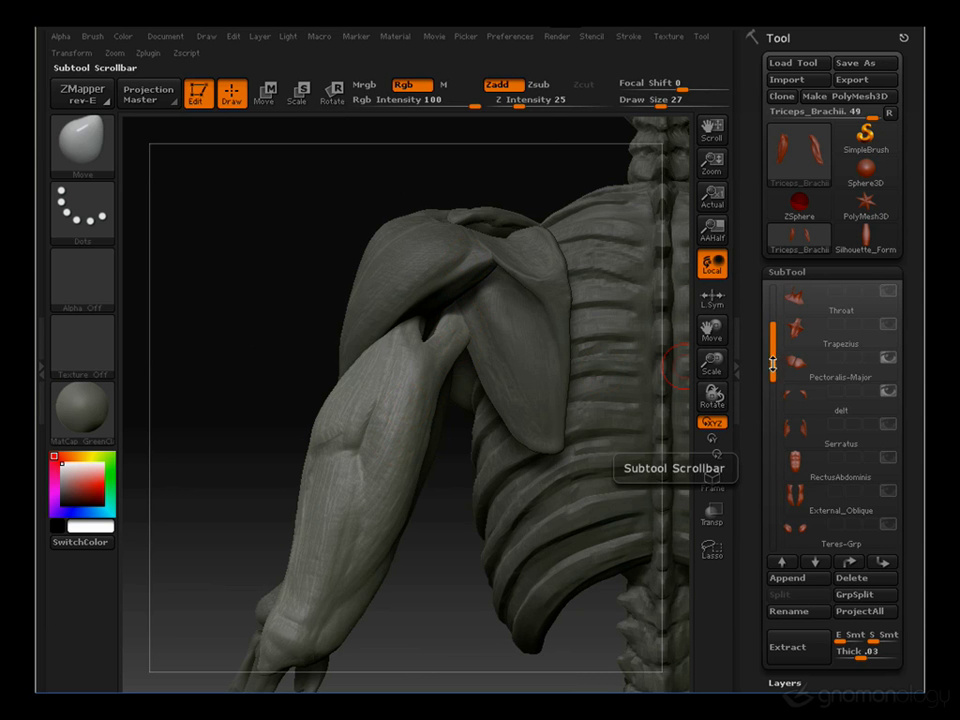
Show the Latissimus_Dorsi subtool and examine how it passes between the triceps and the rib cage close to the armpit
{"action": "left_click_drag", "start_coordinate": [772, 362], "coordinate": [772, 385]}
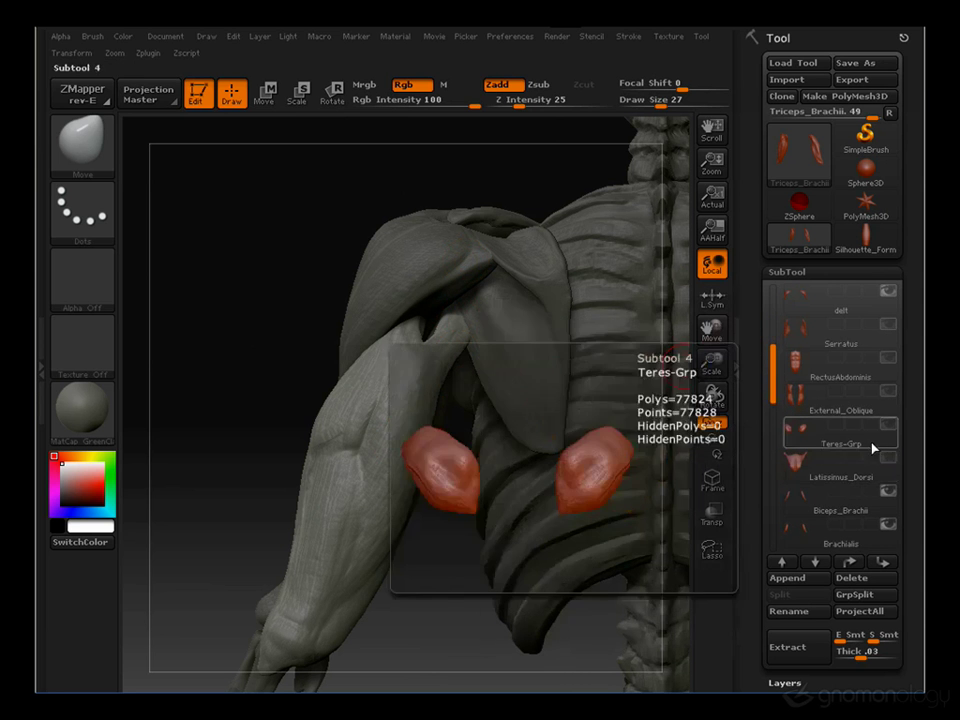
{"action": "mouse_move", "coordinate": [893, 463]}
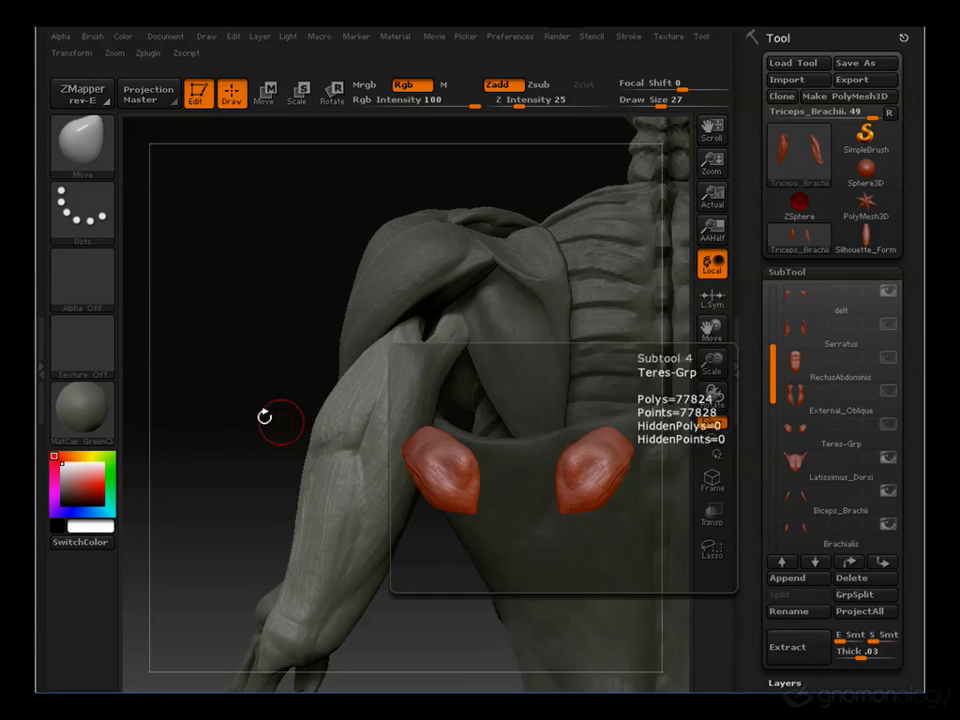
{"action": "mouse_move", "coordinate": [270, 401]}
{"action": "left_mouse_down"}
{"action": "mouse_move", "coordinate": [289, 386]}
{"action": "mouse_move", "coordinate": [236, 388]}
{"action": "mouse_move", "coordinate": [249, 368]}
{"action": "left_mouse_up"}
{"action": "key", "text": "f"}
{"action": "left_click_drag", "start_coordinate": [217, 318], "coordinate": [257, 514], "text": "alt"}
{"action": "left_click_drag", "start_coordinate": [254, 293], "coordinate": [352, 128], "text": "alt"}
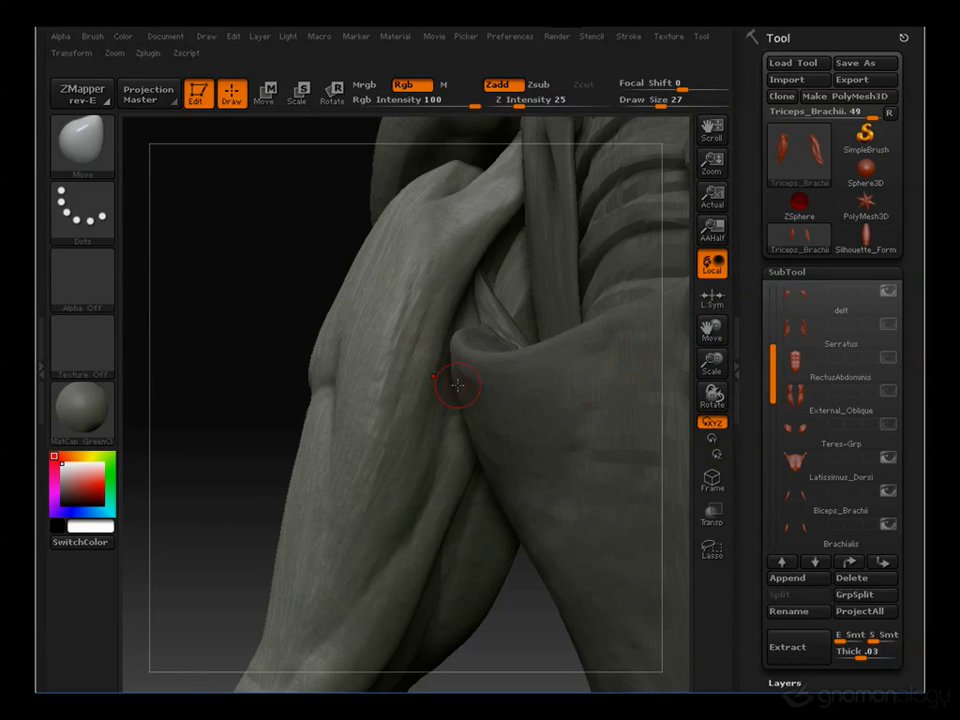
{"action": "left_click_drag", "start_coordinate": [212, 257], "coordinate": [454, 396]}
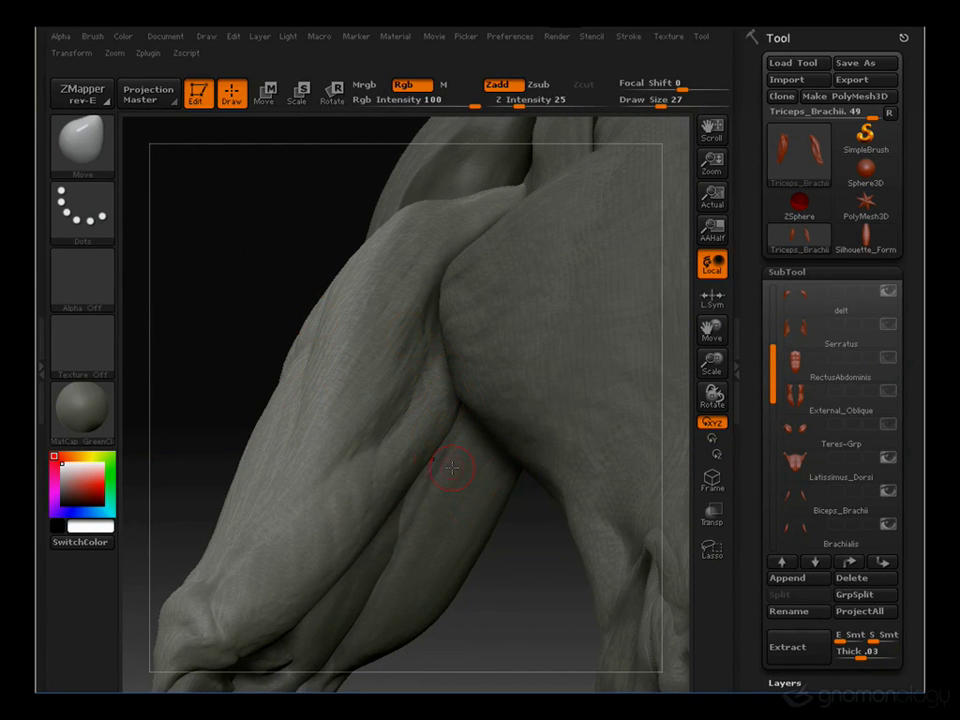
{"action": "mouse_move", "coordinate": [261, 401]}
{"action": "left_mouse_down"}
{"action": "mouse_move", "coordinate": [212, 332]}
{"action": "mouse_move", "coordinate": [212, 373]}
{"action": "mouse_move", "coordinate": [378, 340]}
{"action": "mouse_move", "coordinate": [475, 358]}
{"action": "left_mouse_up"}
{"action": "left_click_drag", "start_coordinate": [309, 288], "coordinate": [232, 263]}
Show the Teres-Grp and Trapezius subtools and examine the back of the shoulder above the triceps
{"action": "left_click", "coordinate": [893, 428]}
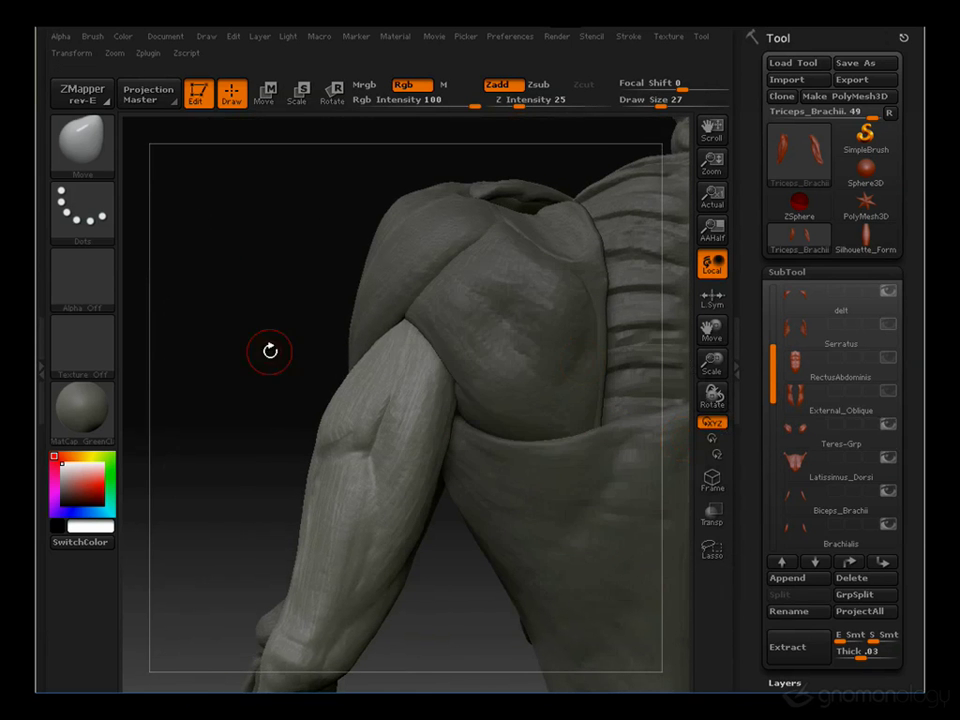
{"action": "left_click_drag", "start_coordinate": [244, 332], "coordinate": [231, 405]}
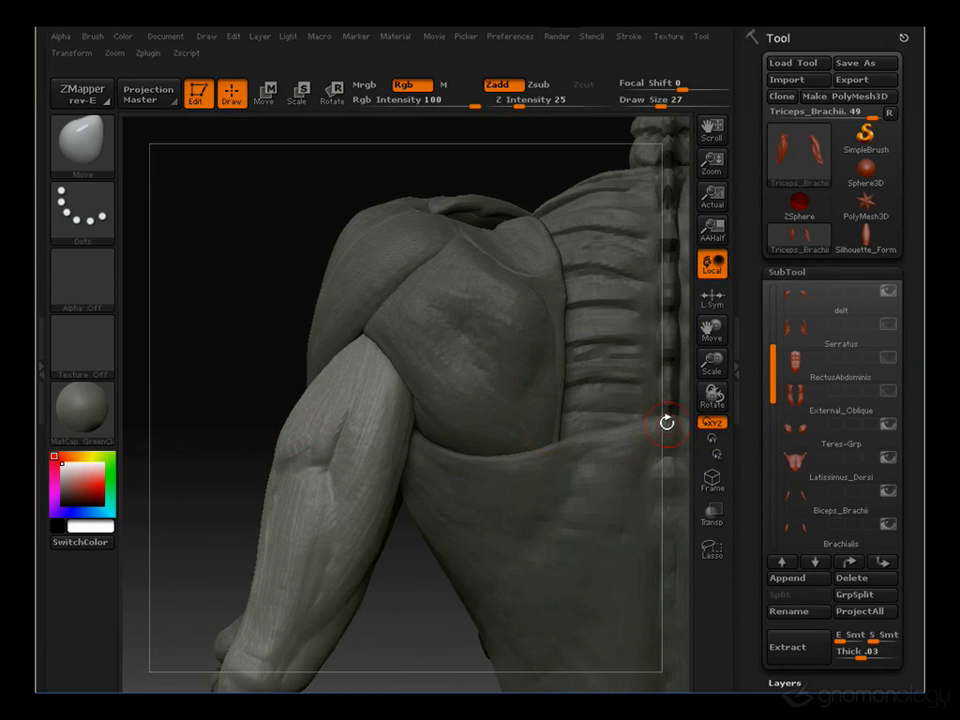
{"action": "left_click", "coordinate": [772, 346]}
{"action": "left_click", "coordinate": [885, 332]}
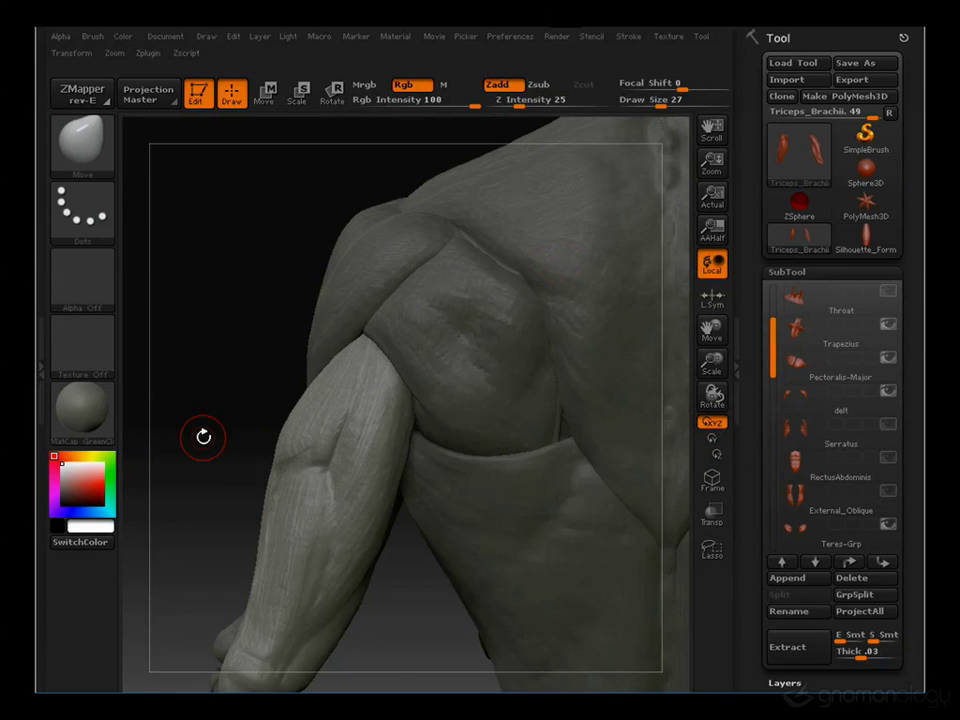
{"action": "left_click_drag", "start_coordinate": [176, 388], "coordinate": [345, 345]}
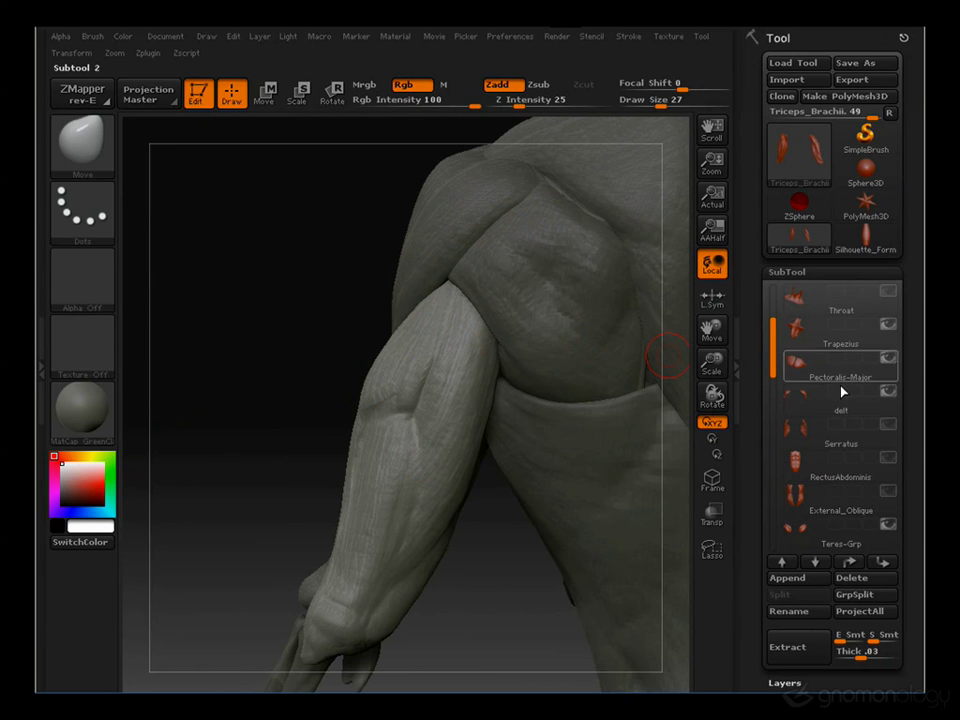
Hide the Teres-Grp subtool to examine the triceps origin at the scapula, and show it again
{"action": "left_click_drag", "start_coordinate": [774, 345], "coordinate": [774, 362]}
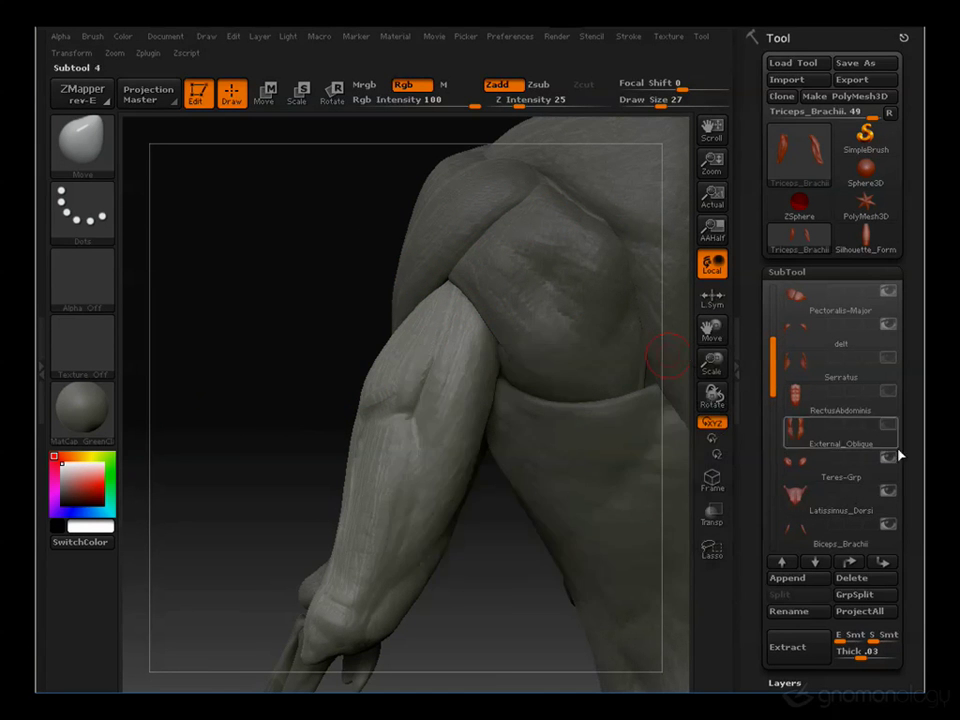
{"action": "left_click", "coordinate": [888, 459]}
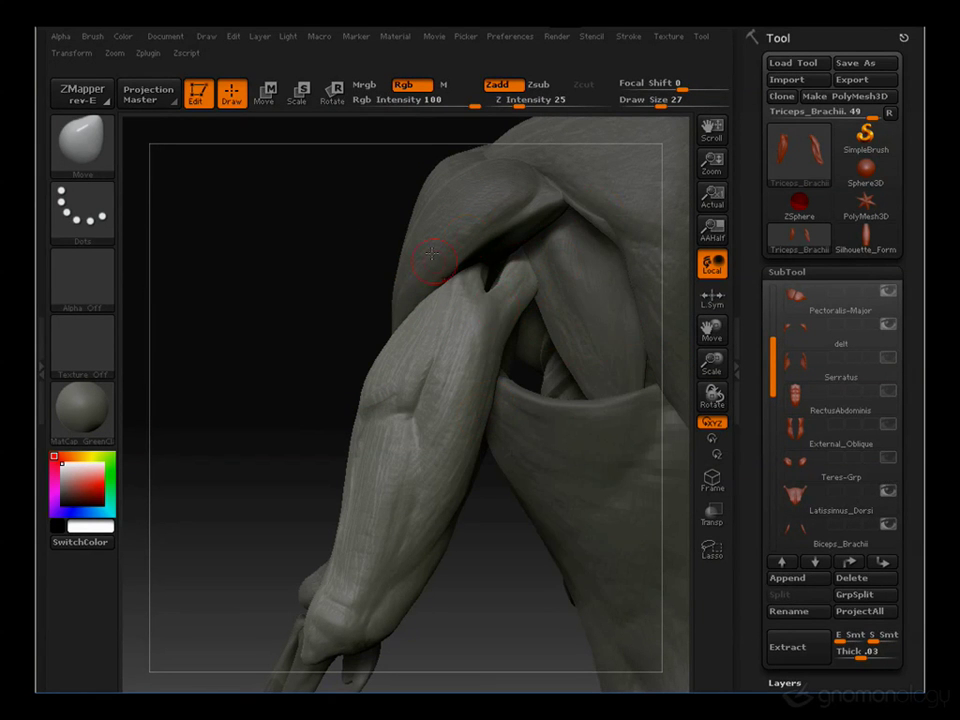
{"action": "mouse_move", "coordinate": [288, 371]}
{"action": "left_mouse_down"}
{"action": "mouse_move", "coordinate": [501, 277]}
{"action": "mouse_move", "coordinate": [529, 316]}
{"action": "left_mouse_up"}
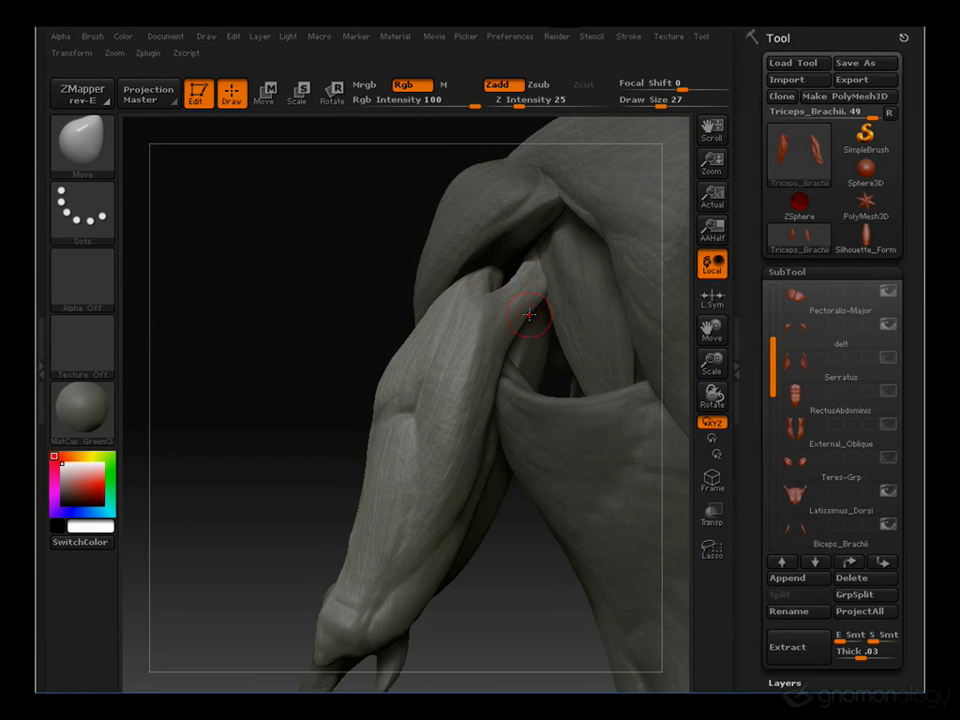
{"action": "mouse_move", "coordinate": [889, 465]}
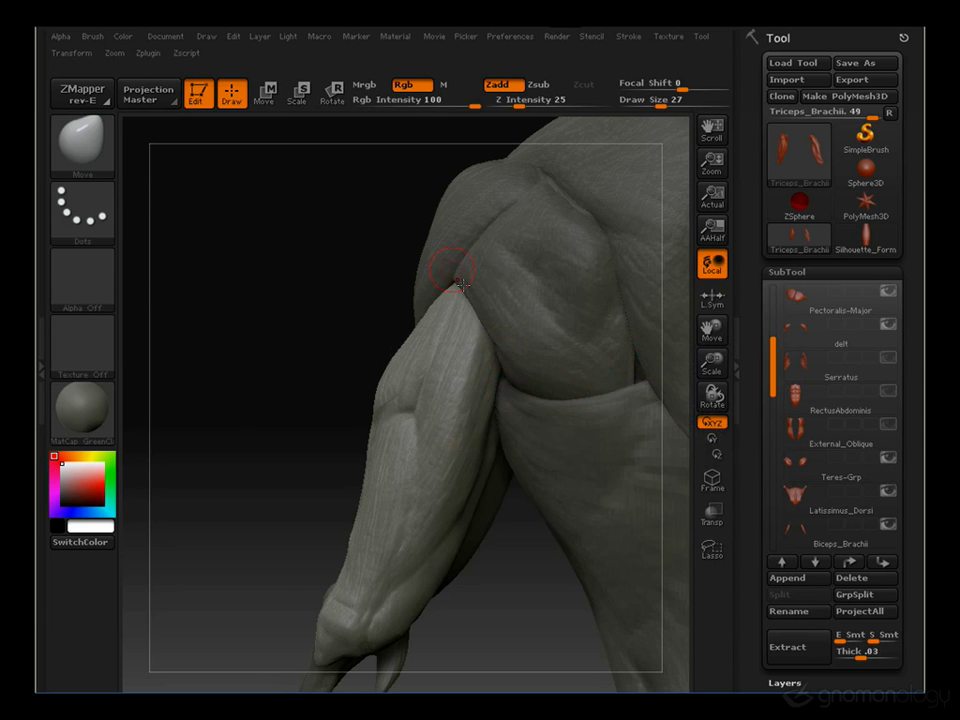
Examine how the teres group and deltoid overlap the upper triceps from behind, above and below the shoulder
{"action": "left_click_drag", "start_coordinate": [214, 392], "coordinate": [497, 343]}
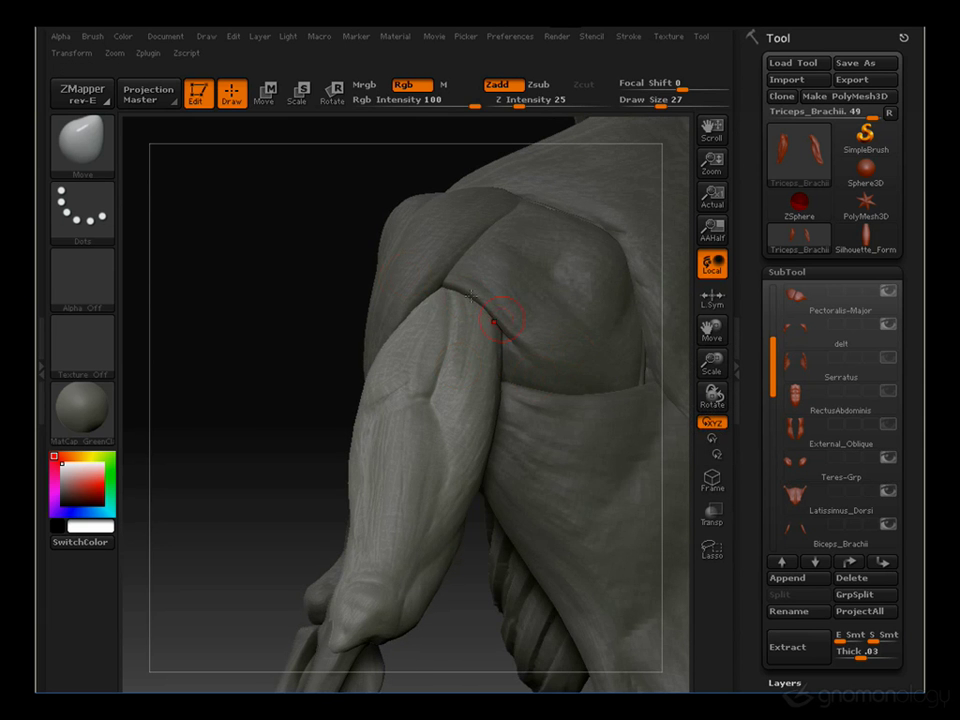
{"action": "left_click_drag", "start_coordinate": [300, 401], "coordinate": [409, 420]}
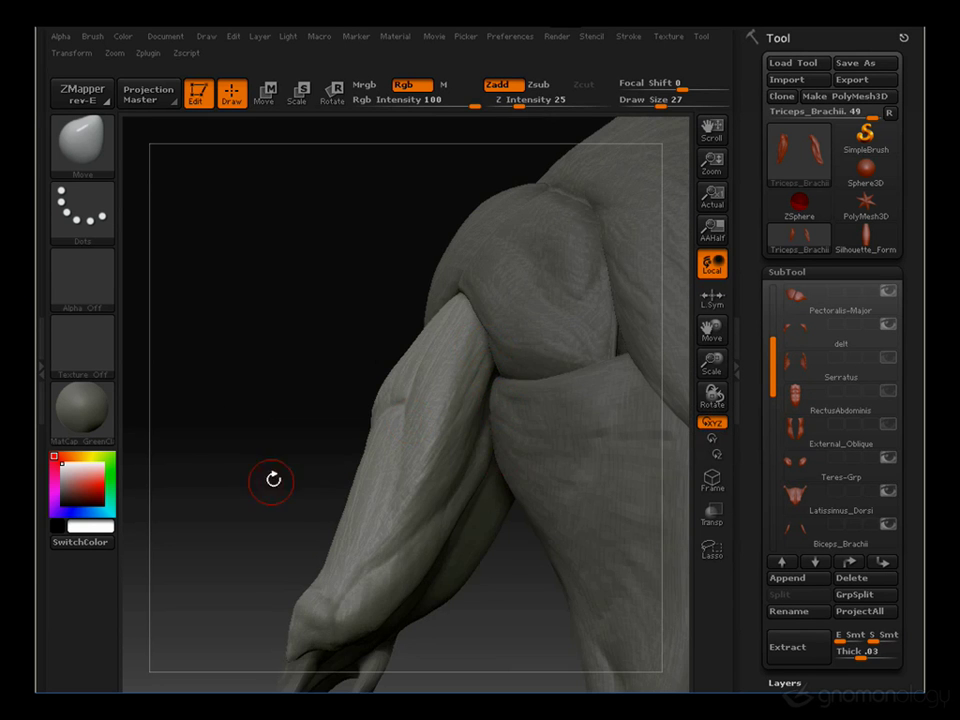
{"action": "left_click_drag", "start_coordinate": [273, 480], "coordinate": [360, 400]}
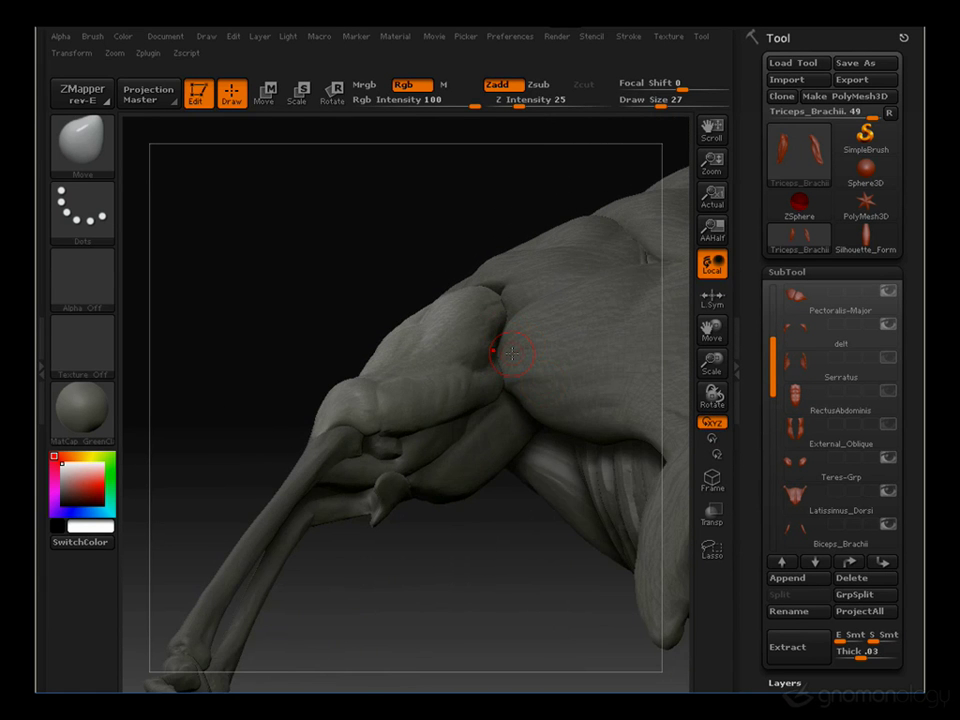
{"action": "mouse_move", "coordinate": [225, 281]}
{"action": "left_mouse_down"}
{"action": "mouse_move", "coordinate": [214, 341]}
{"action": "mouse_move", "coordinate": [281, 400]}
{"action": "mouse_move", "coordinate": [281, 347]}
{"action": "mouse_move", "coordinate": [225, 351]}
{"action": "mouse_move", "coordinate": [267, 362]}
{"action": "mouse_move", "coordinate": [231, 369]}
{"action": "mouse_move", "coordinate": [259, 324]}
{"action": "mouse_move", "coordinate": [239, 339]}
{"action": "mouse_move", "coordinate": [407, 268]}
{"action": "left_mouse_up"}
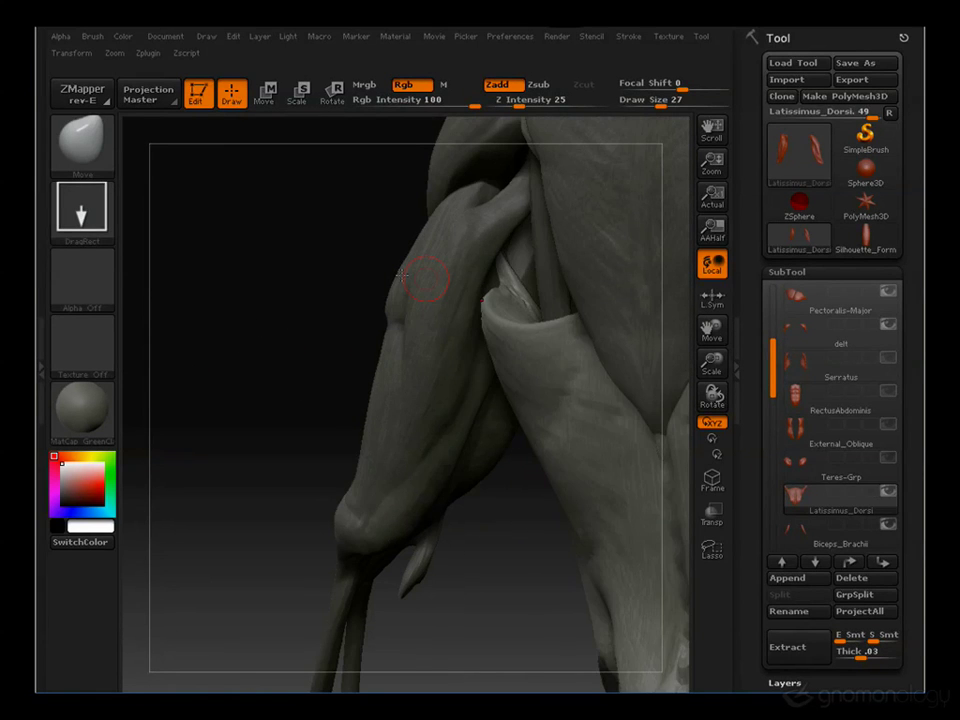
Select the Triceps_Brachii subtool, set the Draw Size to 68 and lower the mesh by three subdivision levels
{"action": "left_click", "coordinate": [478, 325], "text": "alt"}
{"action": "key", "text": "s"}
{"action": "left_click_drag", "start_coordinate": [478, 325], "coordinate": [501, 321]}
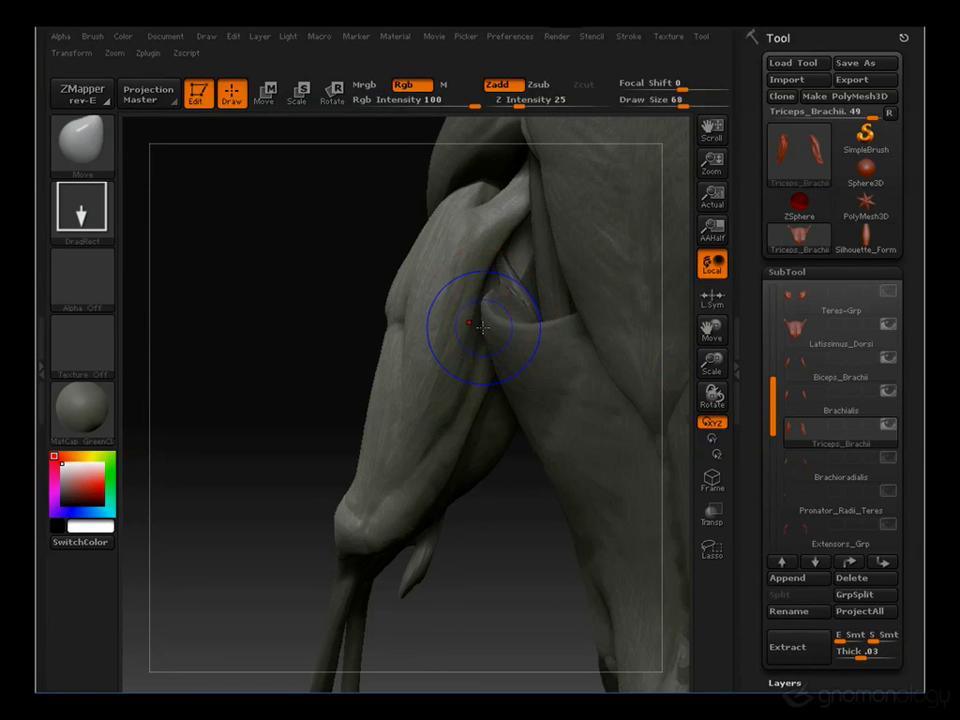
{"action": "key", "text": "shift+d"}
{"action": "key", "text": "shift+d"}
{"action": "key", "text": "shift+d"}
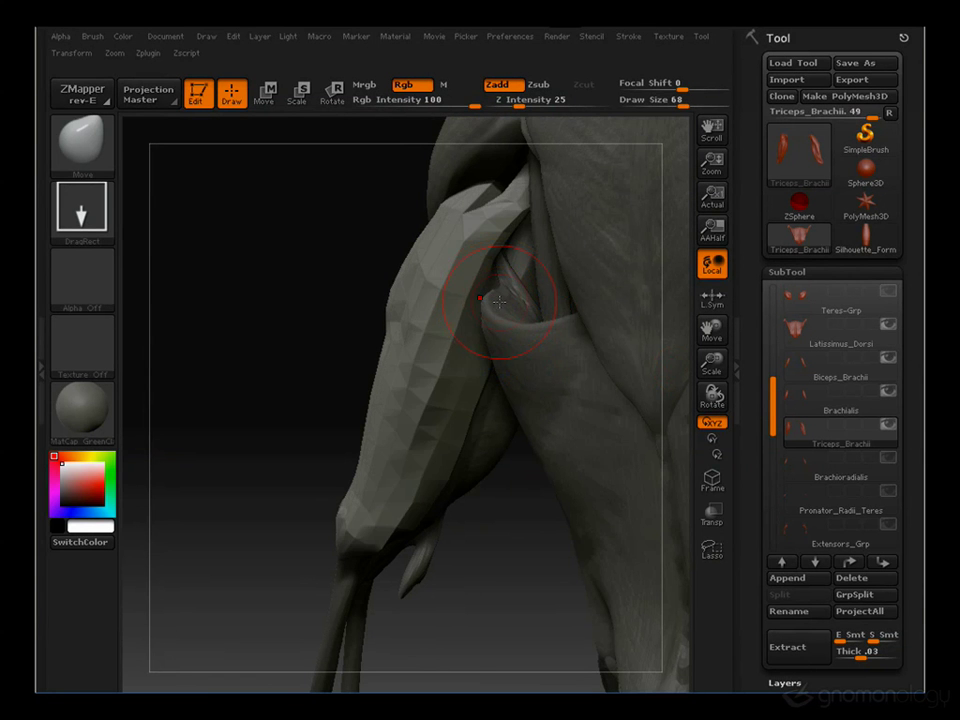
Examine the low-resolution triceps beside the latissimus from several angles, turning transparency on and off to check the overlap
{"action": "mouse_move", "coordinate": [296, 381]}
{"action": "left_mouse_down"}
{"action": "mouse_move", "coordinate": [509, 323]}
{"action": "mouse_move", "coordinate": [487, 306]}
{"action": "mouse_move", "coordinate": [491, 317]}
{"action": "mouse_move", "coordinate": [489, 289]}
{"action": "mouse_move", "coordinate": [489, 324]}
{"action": "mouse_move", "coordinate": [484, 313]}
{"action": "mouse_move", "coordinate": [313, 319]}
{"action": "mouse_move", "coordinate": [491, 321]}
{"action": "mouse_move", "coordinate": [484, 325]}
{"action": "left_mouse_up"}
{"action": "left_click", "coordinate": [712, 512]}
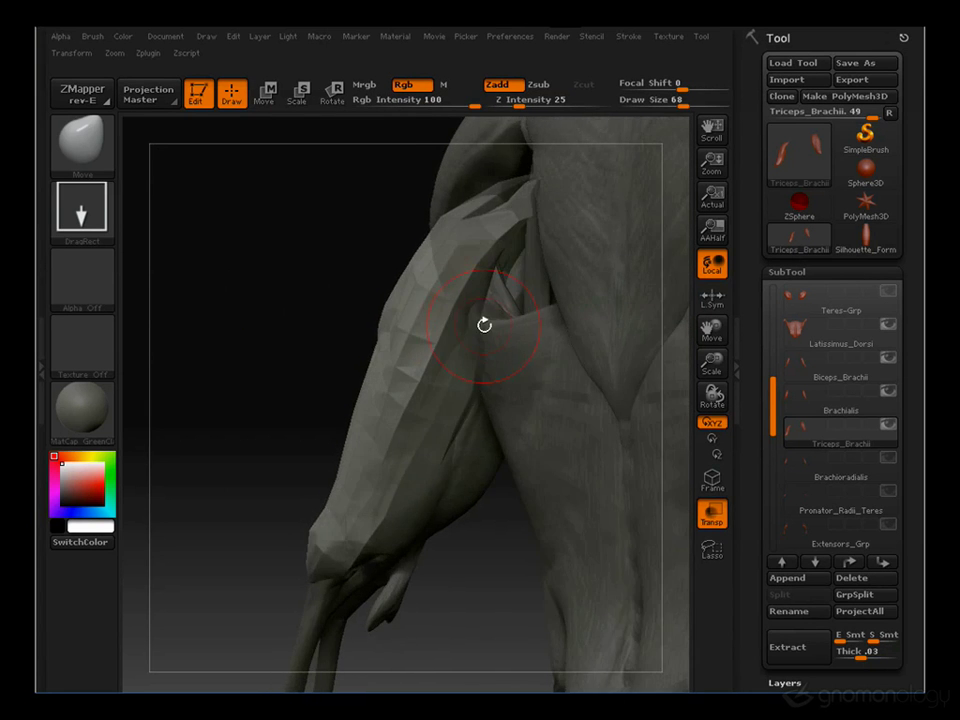
{"action": "left_click", "coordinate": [709, 510]}
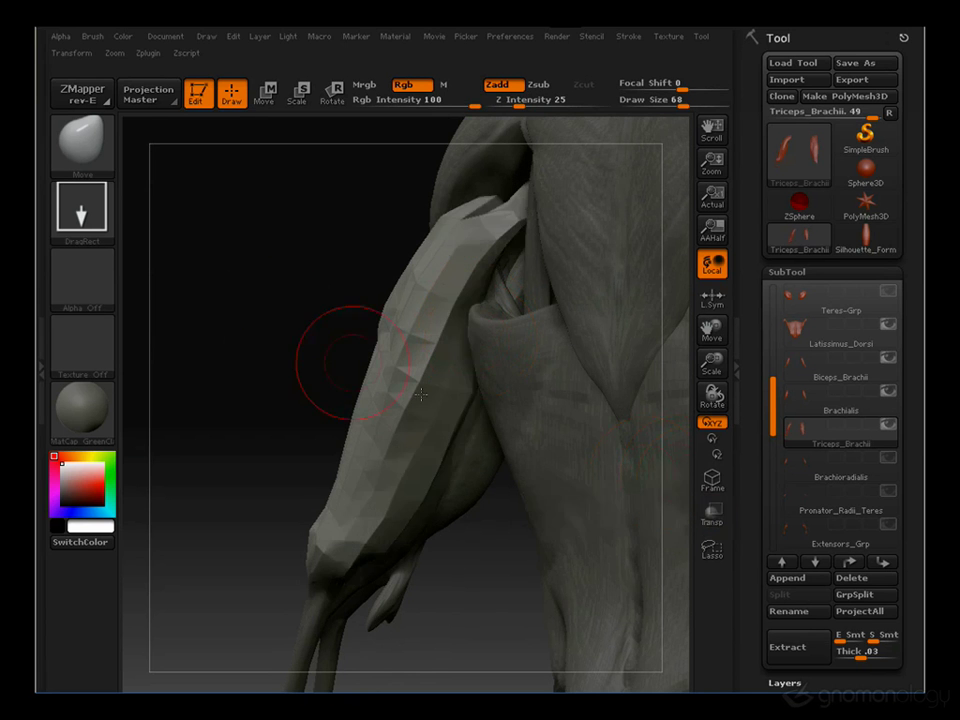
{"action": "left_click_drag", "start_coordinate": [259, 318], "coordinate": [268, 348]}
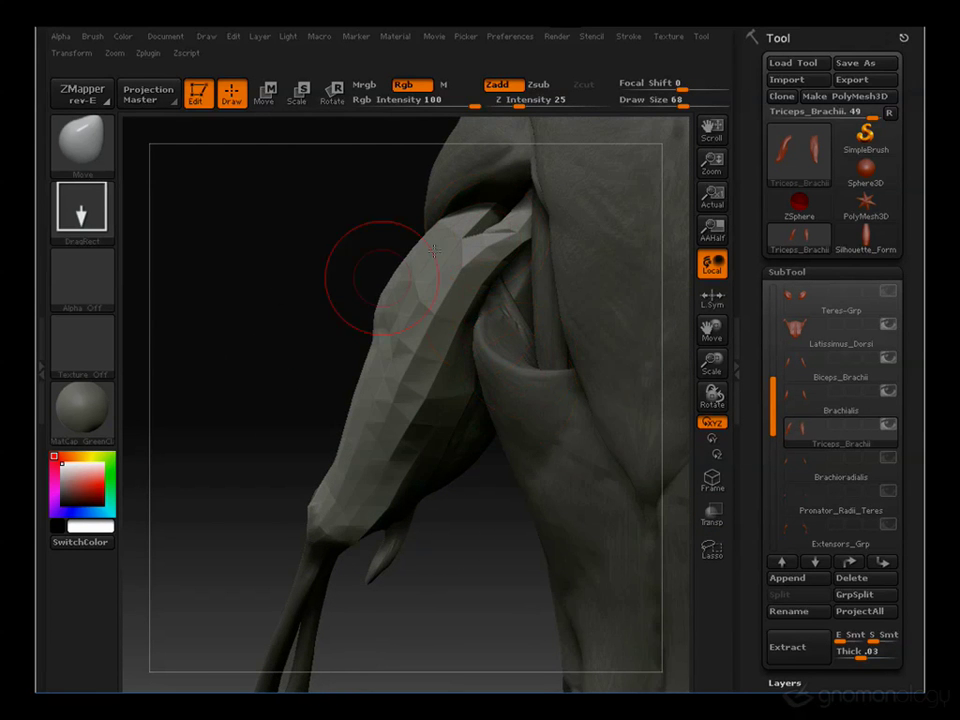
{"action": "left_click_drag", "start_coordinate": [386, 272], "coordinate": [485, 307]}
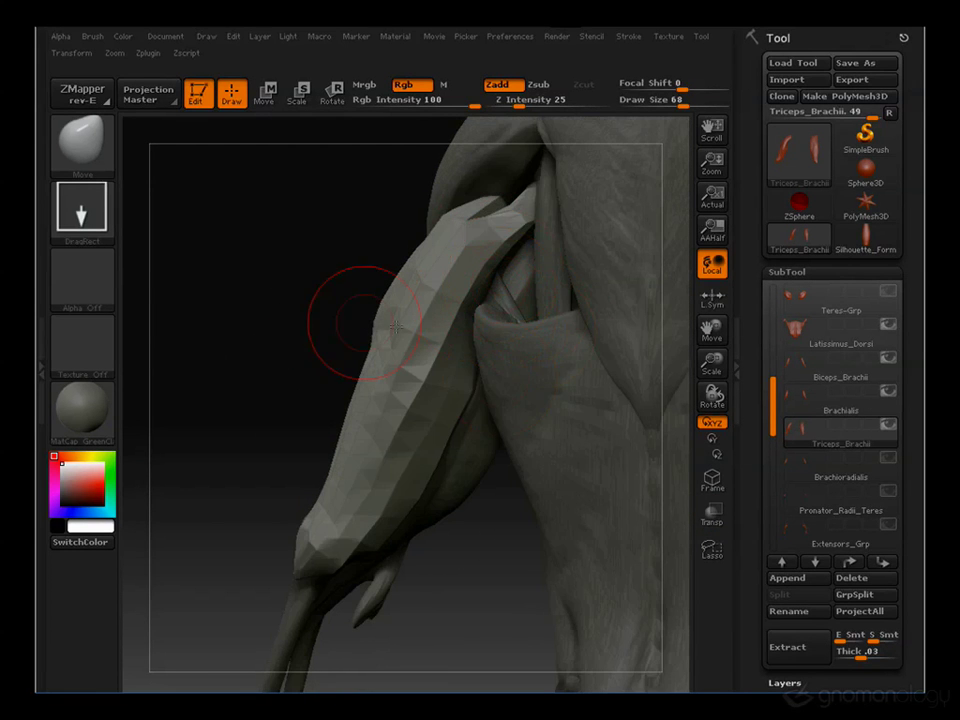
{"action": "left_click_drag", "start_coordinate": [230, 334], "coordinate": [262, 326]}
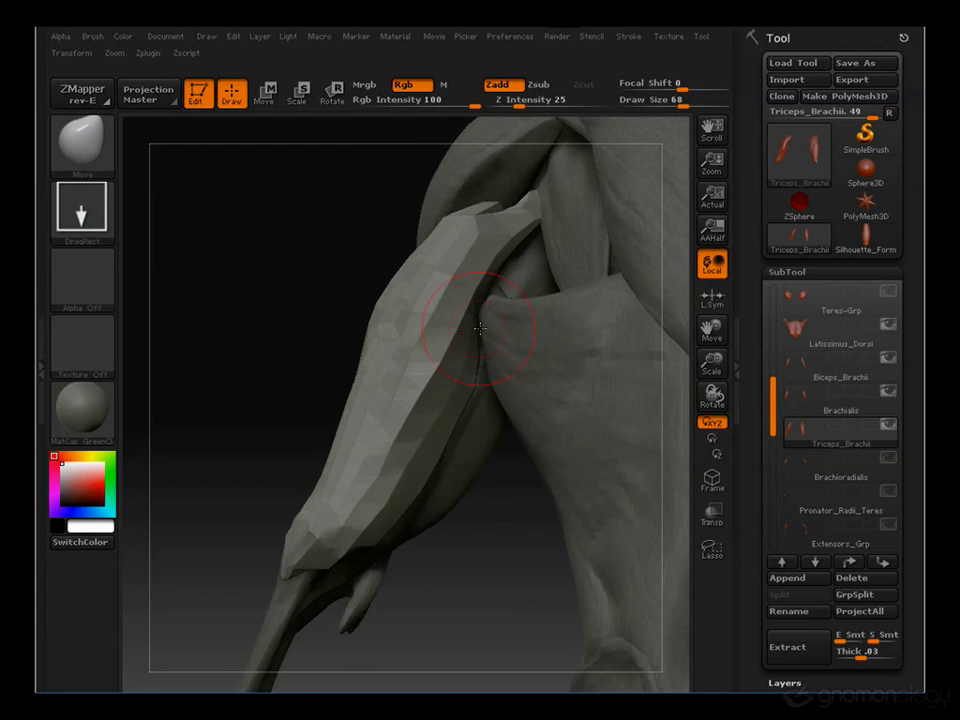
Bring the triceps back up to its detailed subdivision level and switch to the Inflat brush with Draw Size 45
{"action": "key", "text": "ctrl+d"}
{"action": "key", "text": "bracketleft"}
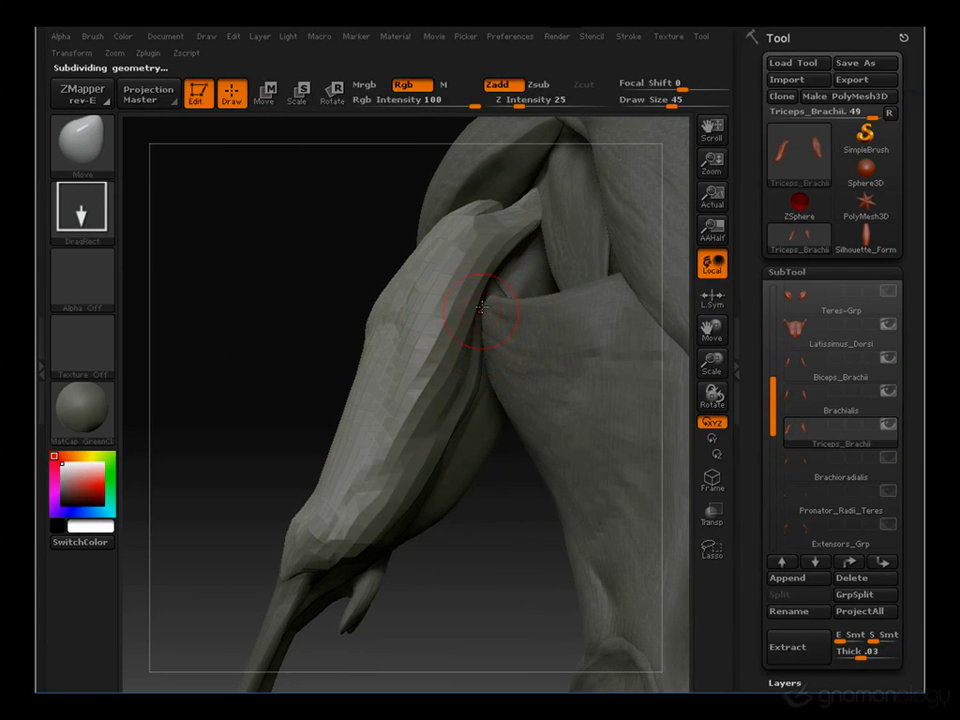
{"action": "key", "text": "4"}
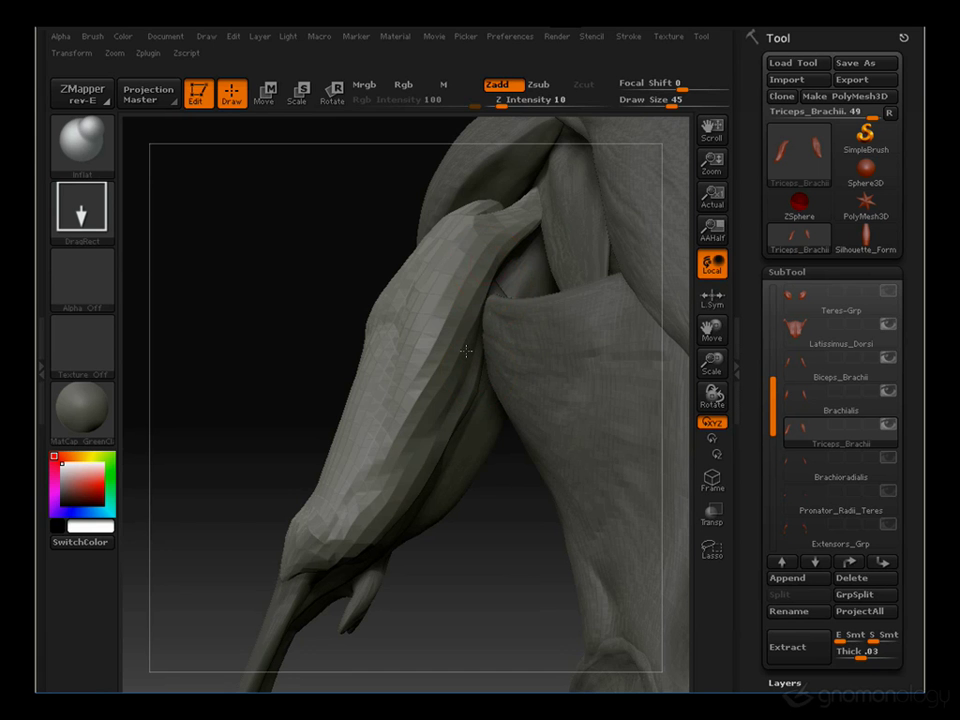
{"action": "key", "text": "ctrl+d"}
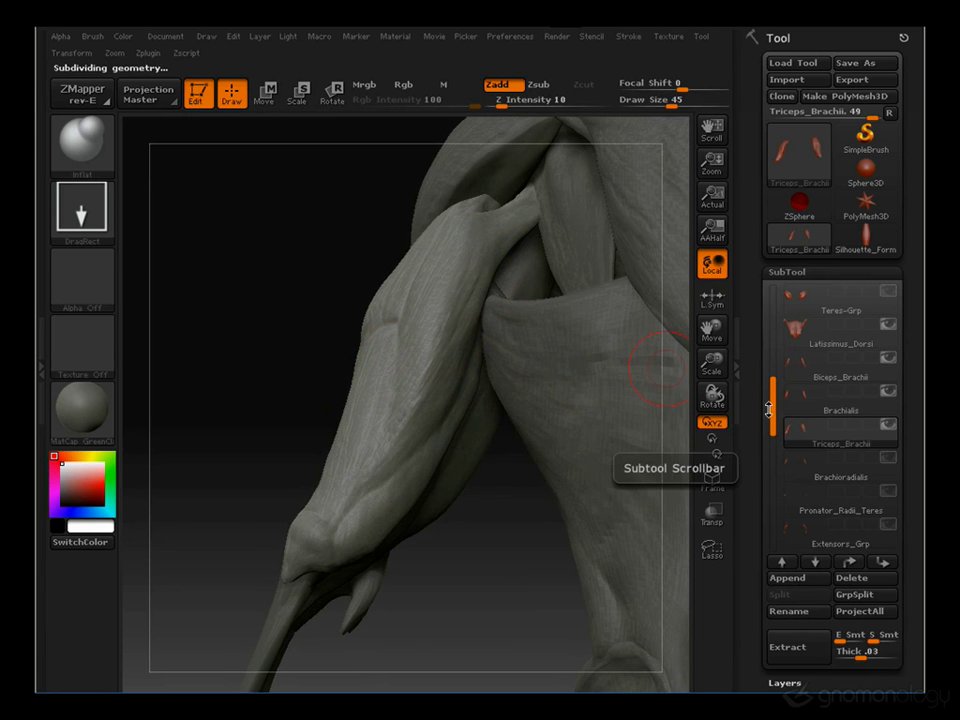
Show the Teres-Grp subtool, frame the whole upper arm from behind and reduce the Draw Size to 29
{"action": "left_click_drag", "start_coordinate": [769, 409], "coordinate": [769, 399]}
{"action": "left_click", "coordinate": [888, 290]}
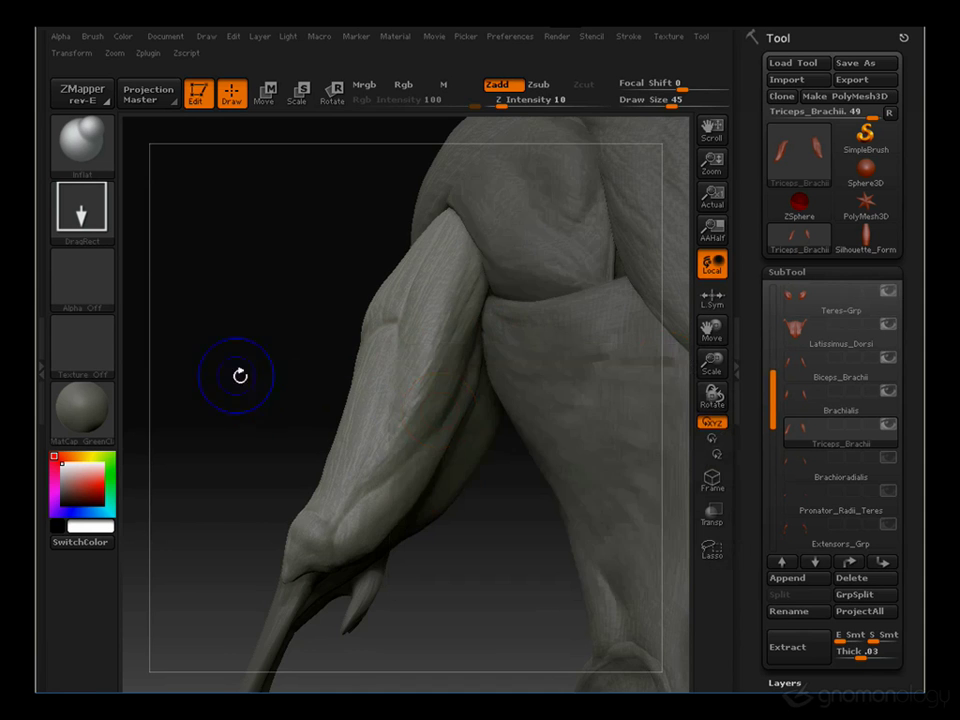
{"action": "mouse_move", "coordinate": [240, 375]}
{"action": "left_mouse_down", "text": "alt"}
{"action": "mouse_move", "coordinate": [231, 386]}
{"action": "mouse_move", "coordinate": [240, 262]}
{"action": "mouse_move", "coordinate": [476, 295]}
{"action": "left_mouse_up", "text": "alt"}
{"action": "mouse_move", "coordinate": [324, 300]}
{"action": "left_mouse_down", "text": "alt"}
{"action": "mouse_move", "coordinate": [294, 294]}
{"action": "mouse_move", "coordinate": [300, 330]}
{"action": "mouse_move", "coordinate": [283, 347]}
{"action": "mouse_move", "coordinate": [399, 336]}
{"action": "left_mouse_up", "text": "alt"}
{"action": "key", "text": "bracketleft"}
{"action": "key", "text": "bracketleft"}
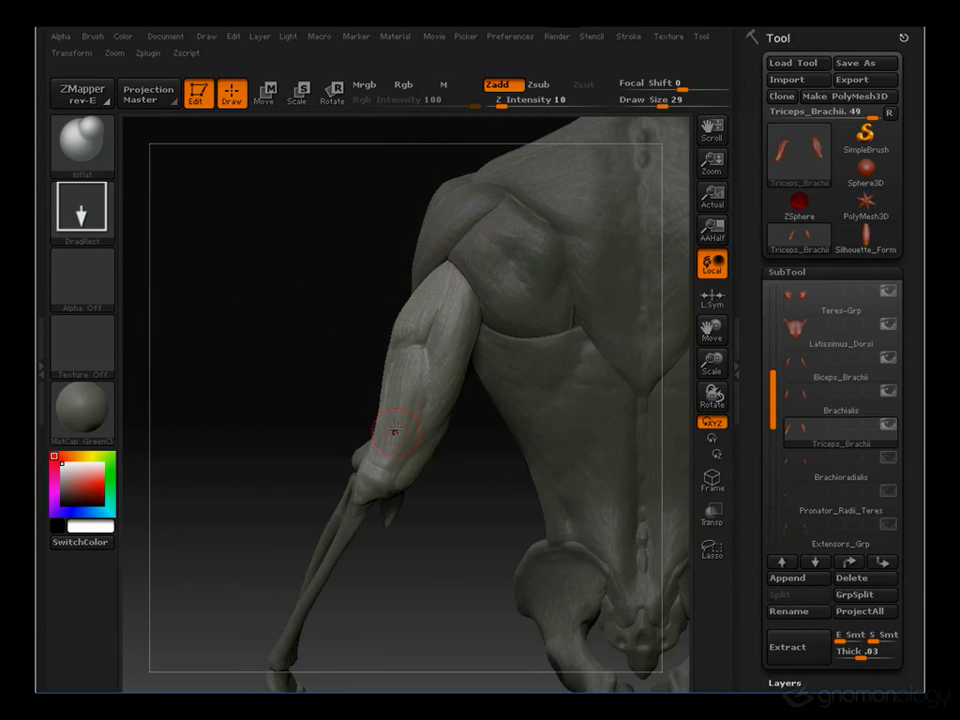
Examine the triceps from the elbow to the shoulder from behind, from the side and from the front of the arm
{"action": "mouse_move", "coordinate": [360, 424]}
{"action": "left_mouse_down"}
{"action": "mouse_move", "coordinate": [281, 396]}
{"action": "mouse_move", "coordinate": [300, 390]}
{"action": "left_mouse_up"}
{"action": "left_click_drag", "start_coordinate": [370, 505], "coordinate": [430, 436]}
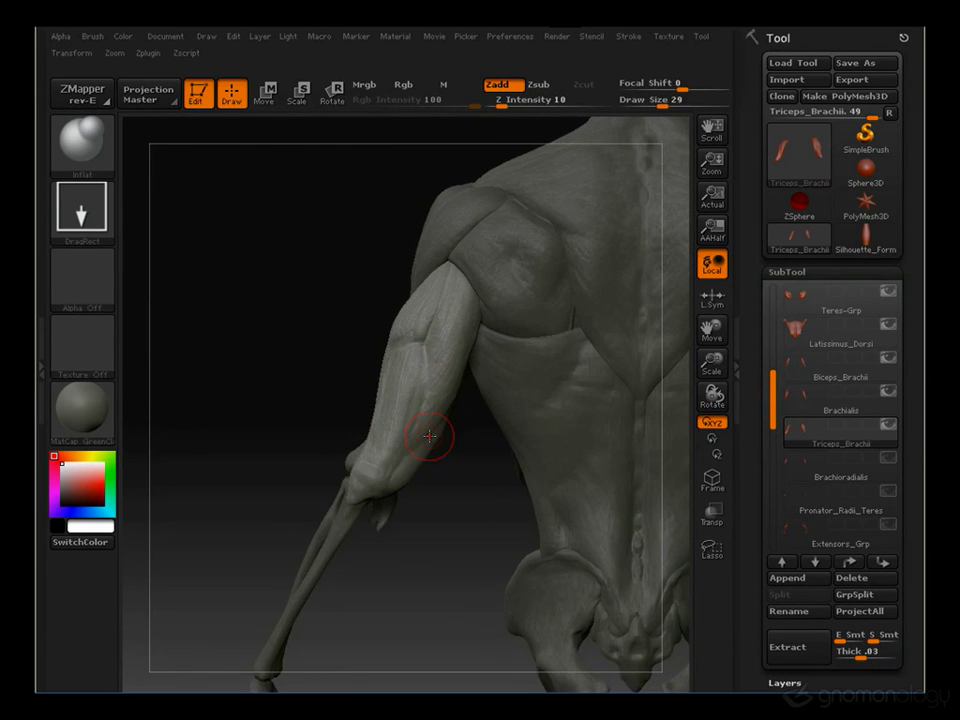
{"action": "left_click_drag", "start_coordinate": [259, 456], "coordinate": [268, 430]}
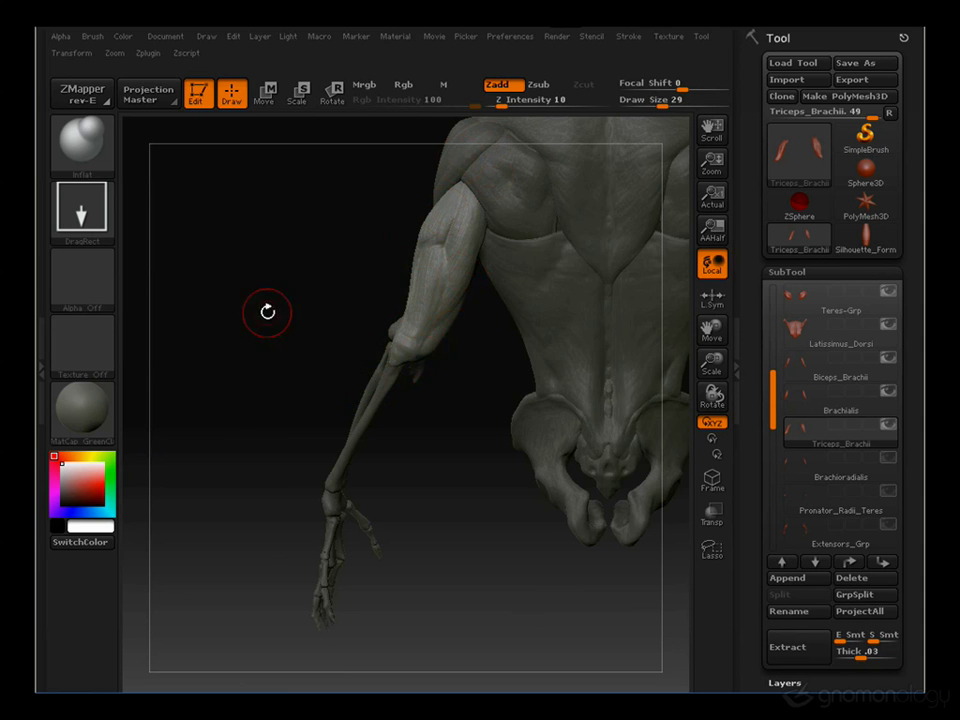
{"action": "left_click_drag", "start_coordinate": [268, 311], "coordinate": [473, 241], "text": "alt"}
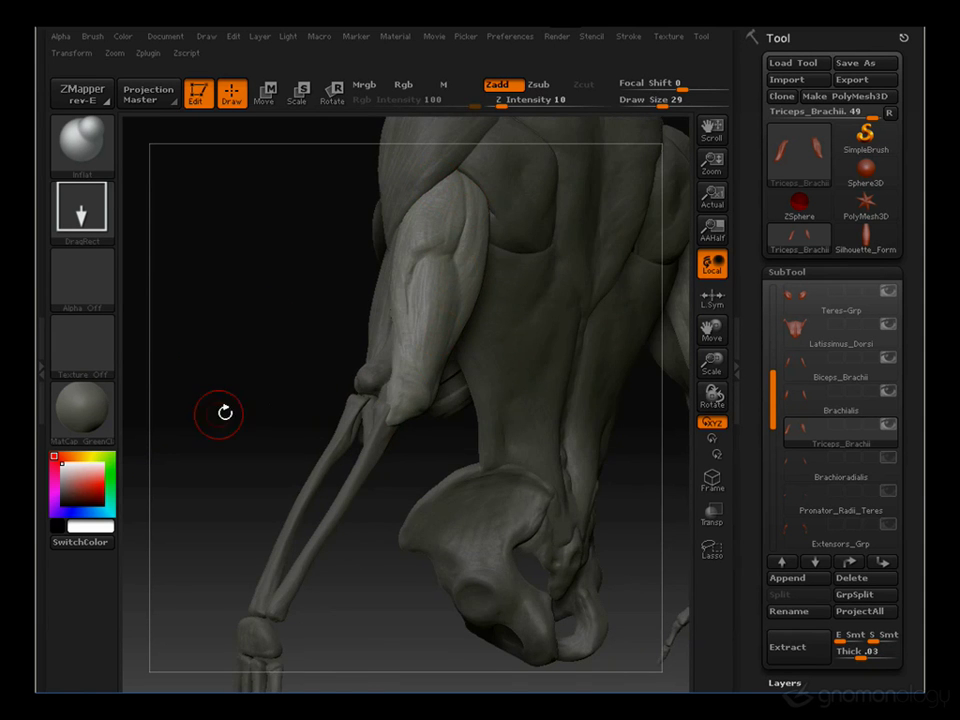
{"action": "left_click_drag", "start_coordinate": [223, 409], "coordinate": [434, 271]}
{"action": "left_click_drag", "start_coordinate": [531, 242], "coordinate": [525, 326]}
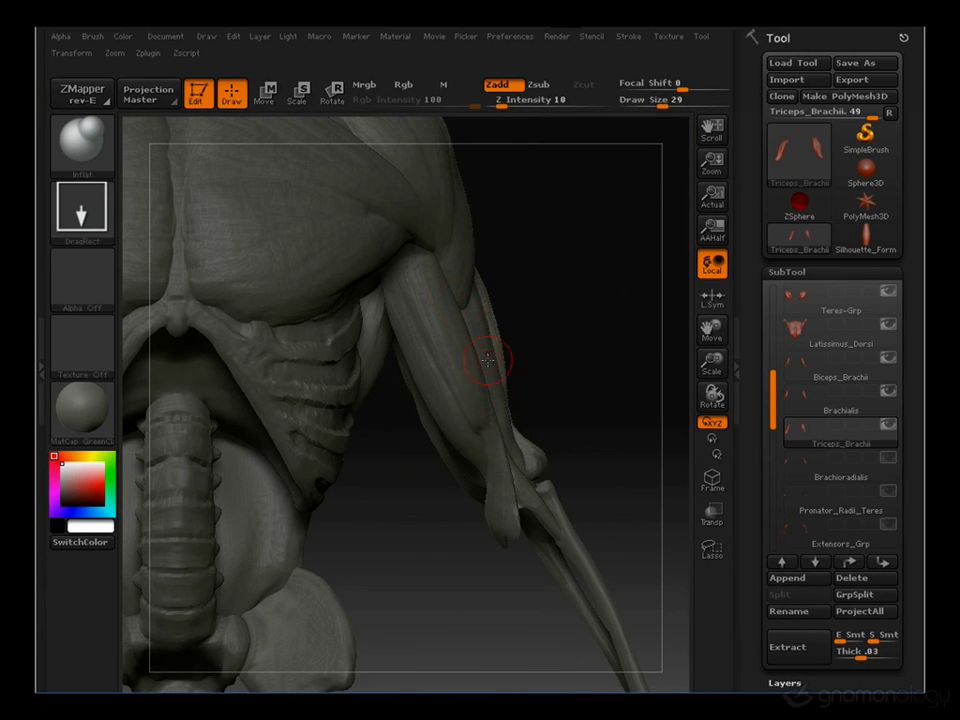
Select the Brachialis subtool
{"action": "left_click", "coordinate": [789, 402]}
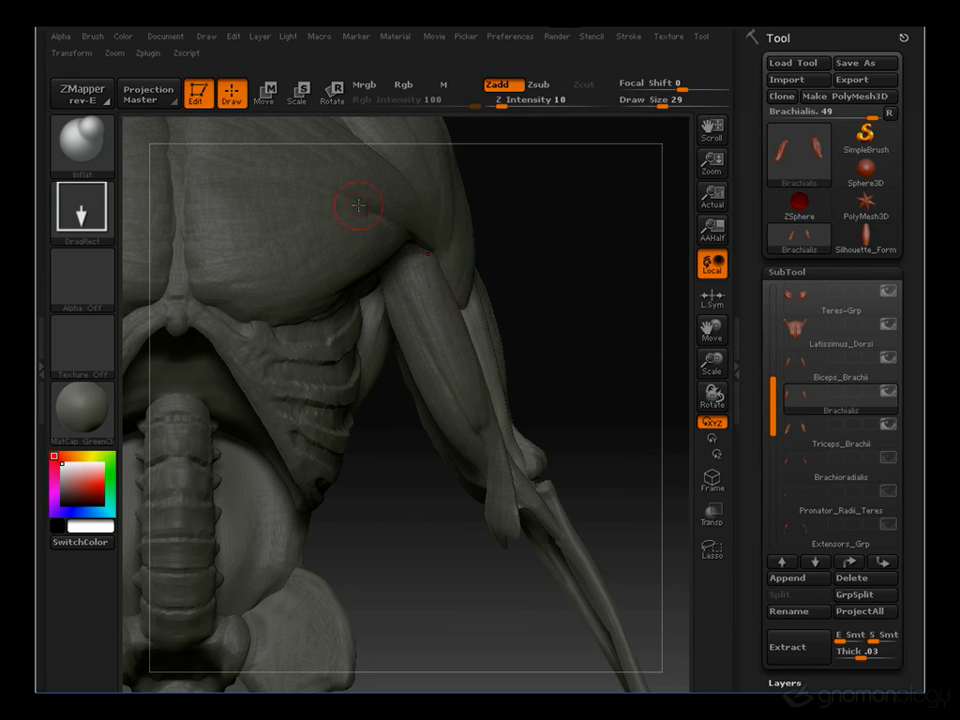
Make the hidden abdominal muscles visible again, including the External_Oblique subtool
{"action": "left_click_drag", "start_coordinate": [572, 287], "coordinate": [594, 312], "text": "alt"}
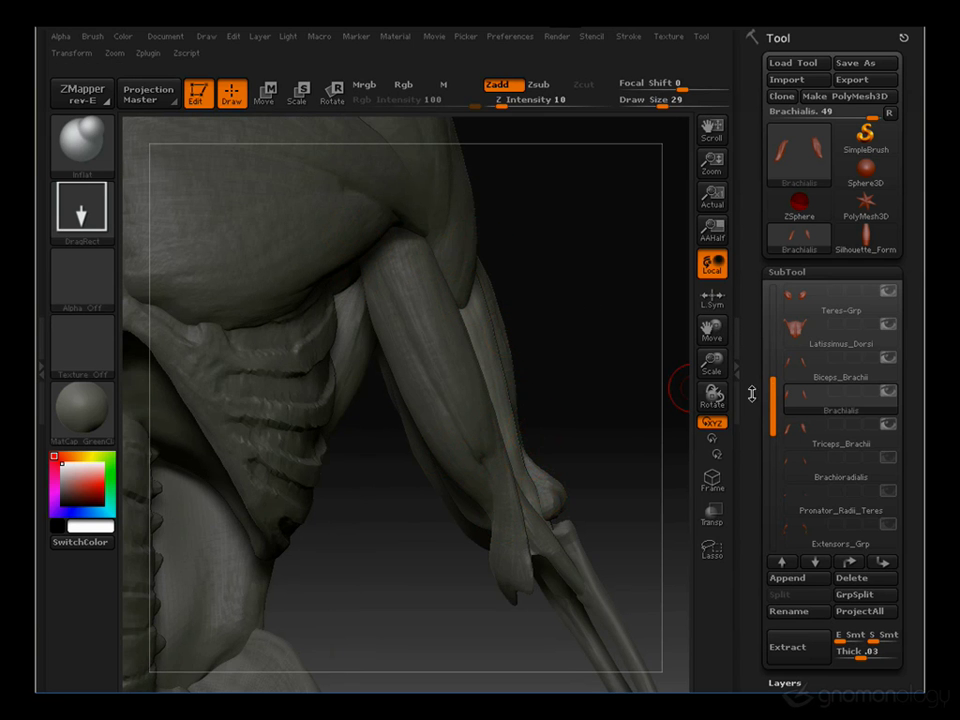
{"action": "left_click_drag", "start_coordinate": [773, 392], "coordinate": [774, 375]}
{"action": "left_click", "coordinate": [889, 391]}
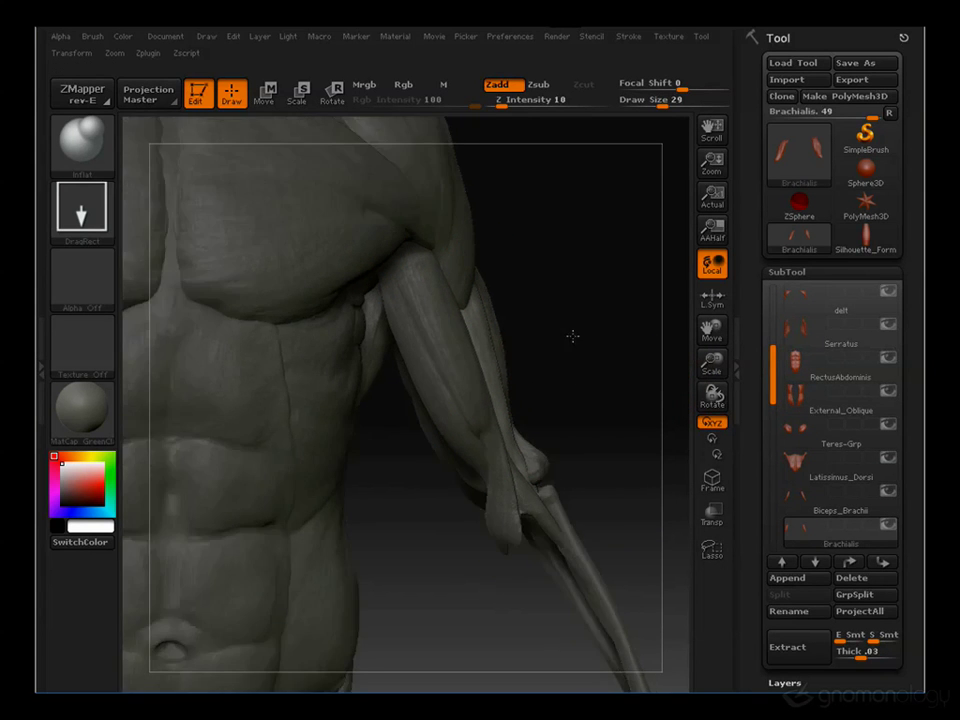
Make the Triceps_Brachii subtool active and switch to the Move brush with a draw size of 41
{"action": "mouse_move", "coordinate": [572, 336]}
{"action": "left_mouse_down"}
{"action": "mouse_move", "coordinate": [587, 276]}
{"action": "mouse_move", "coordinate": [609, 259]}
{"action": "mouse_move", "coordinate": [555, 266]}
{"action": "mouse_move", "coordinate": [591, 257]}
{"action": "mouse_move", "coordinate": [588, 287]}
{"action": "mouse_move", "coordinate": [505, 240]}
{"action": "left_mouse_up"}
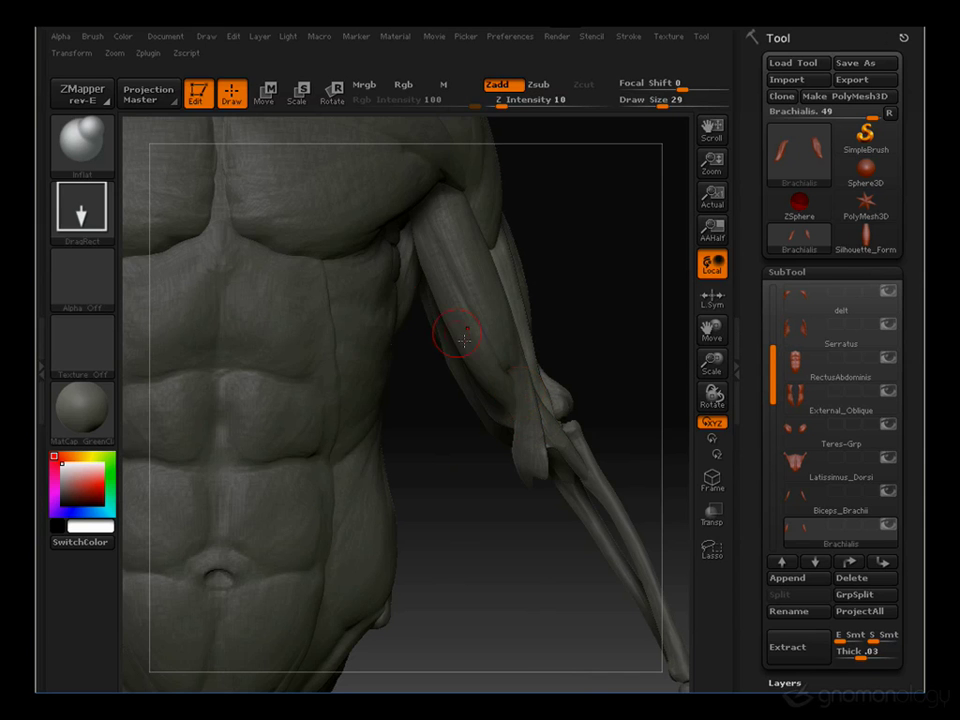
{"action": "left_click_drag", "start_coordinate": [493, 545], "coordinate": [422, 565], "text": "alt"}
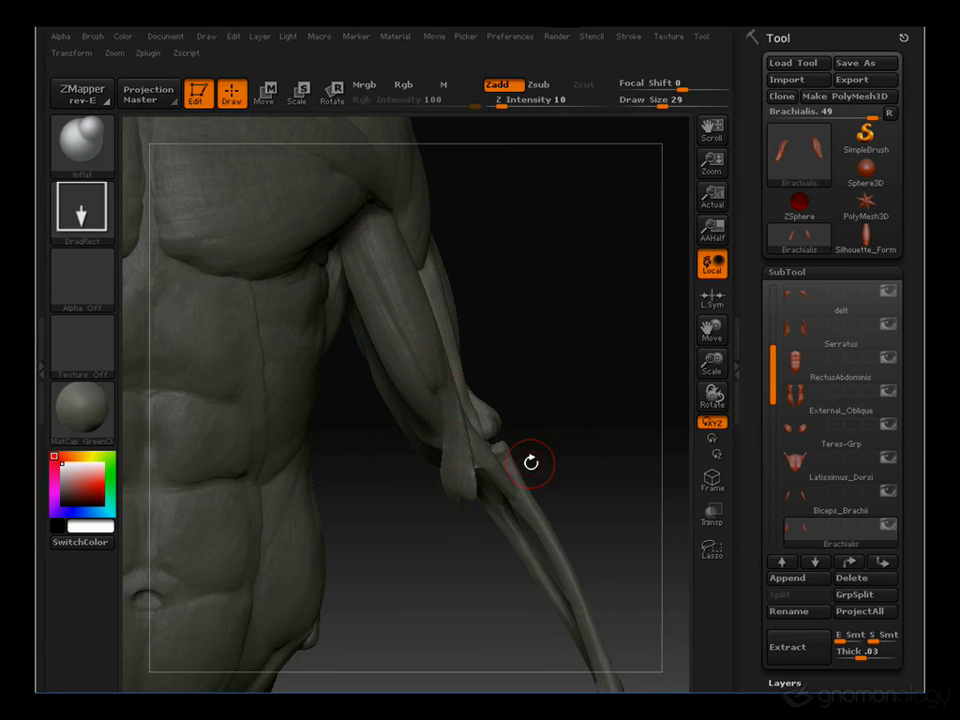
{"action": "left_click_drag", "start_coordinate": [409, 523], "coordinate": [494, 374]}
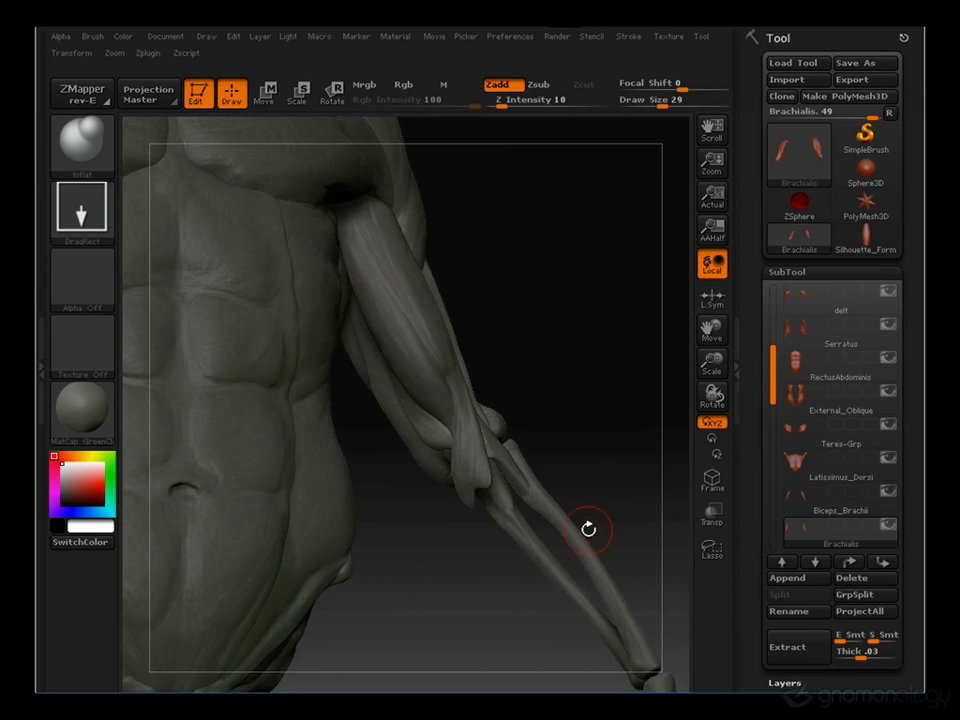
{"action": "left_click_drag", "start_coordinate": [474, 571], "coordinate": [379, 389]}
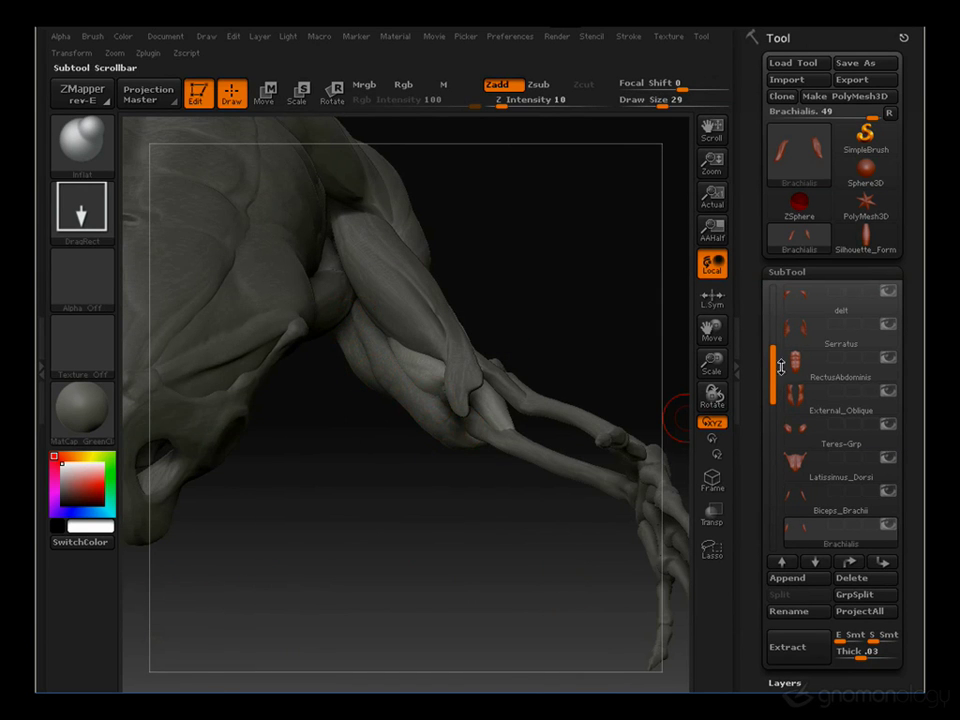
{"action": "left_click_drag", "start_coordinate": [782, 367], "coordinate": [789, 427]}
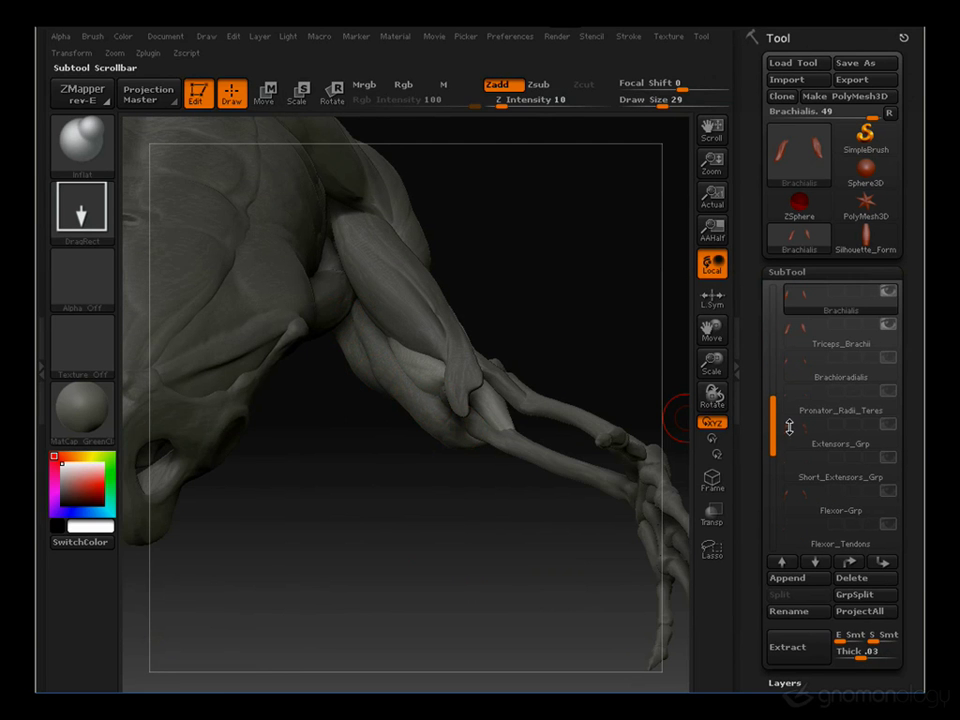
{"action": "left_click", "coordinate": [798, 336]}
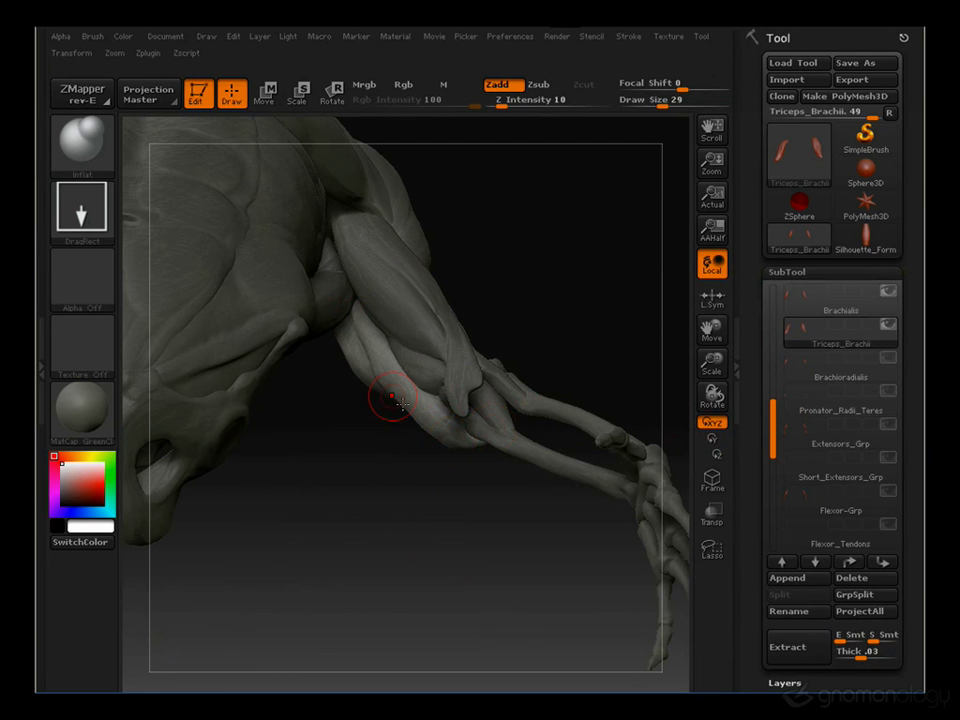
{"action": "key", "text": "s"}
{"action": "left_click_drag", "start_coordinate": [360, 364], "coordinate": [370, 364]}
{"action": "key", "text": "b"}
{"action": "key", "text": "m"}
{"action": "key", "text": "v"}
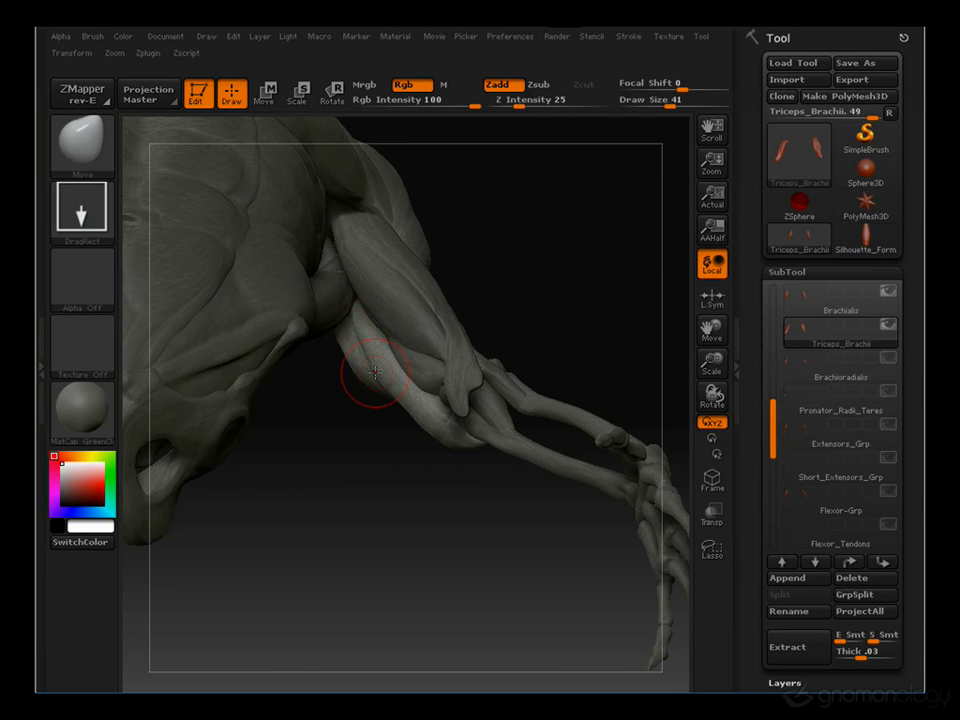
Reduce the draw size to 27 and adjust the lower end of the triceps at the elbow with the Move brush
{"action": "left_click_drag", "start_coordinate": [433, 498], "coordinate": [467, 499]}
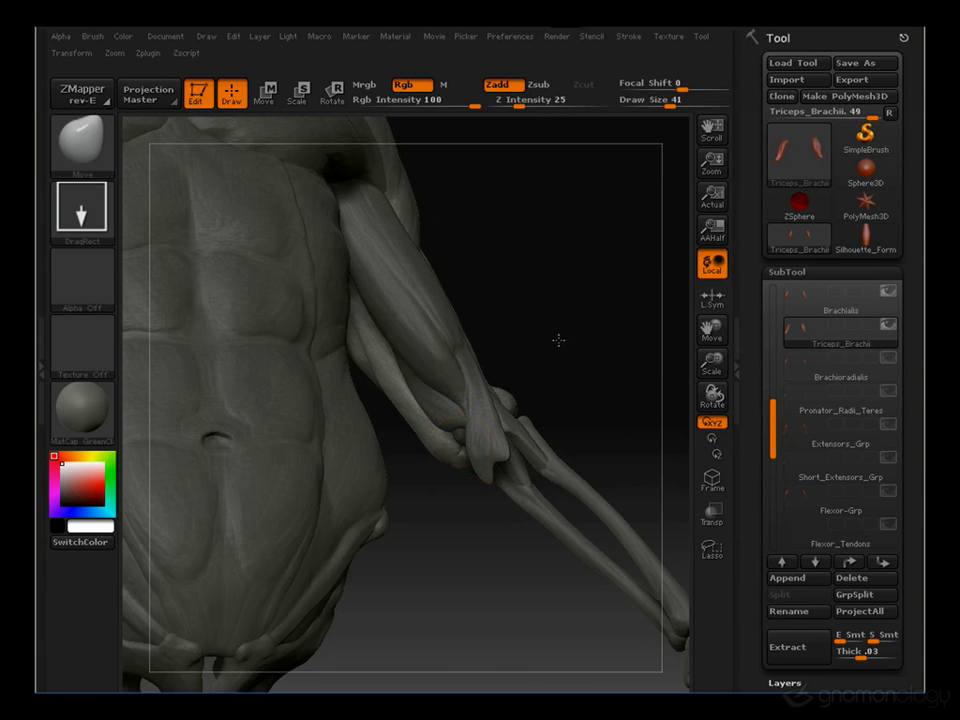
{"action": "left_click_drag", "start_coordinate": [558, 340], "coordinate": [466, 444]}
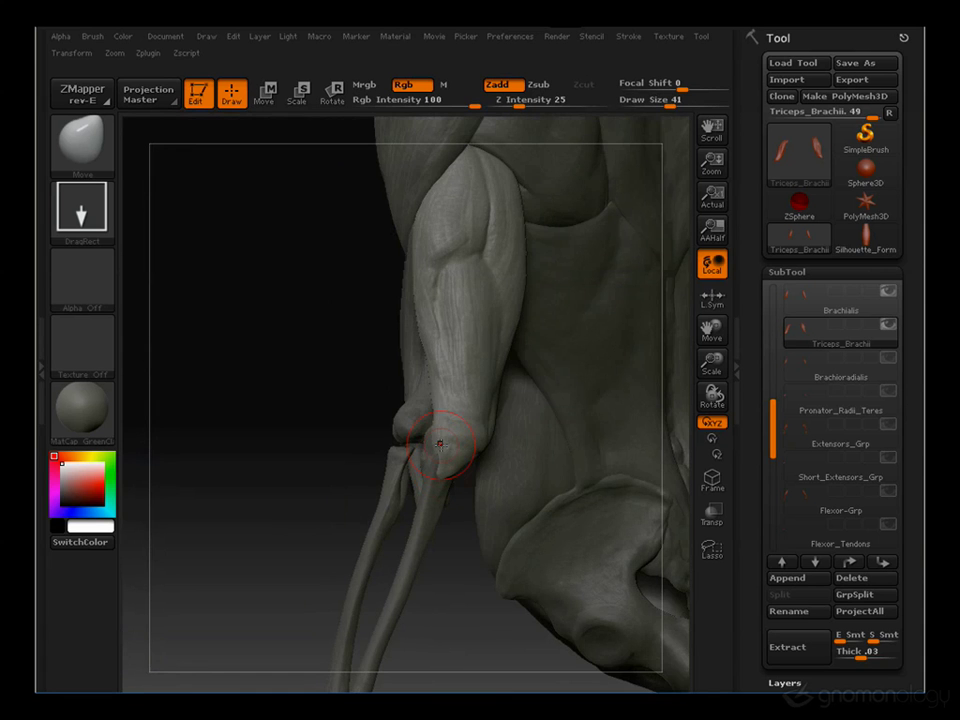
{"action": "mouse_move", "coordinate": [289, 414]}
{"action": "left_mouse_down"}
{"action": "mouse_move", "coordinate": [204, 422]}
{"action": "mouse_move", "coordinate": [330, 422]}
{"action": "left_mouse_up"}
{"action": "key", "text": "s"}
{"action": "left_click_drag", "start_coordinate": [448, 407], "coordinate": [432, 411]}
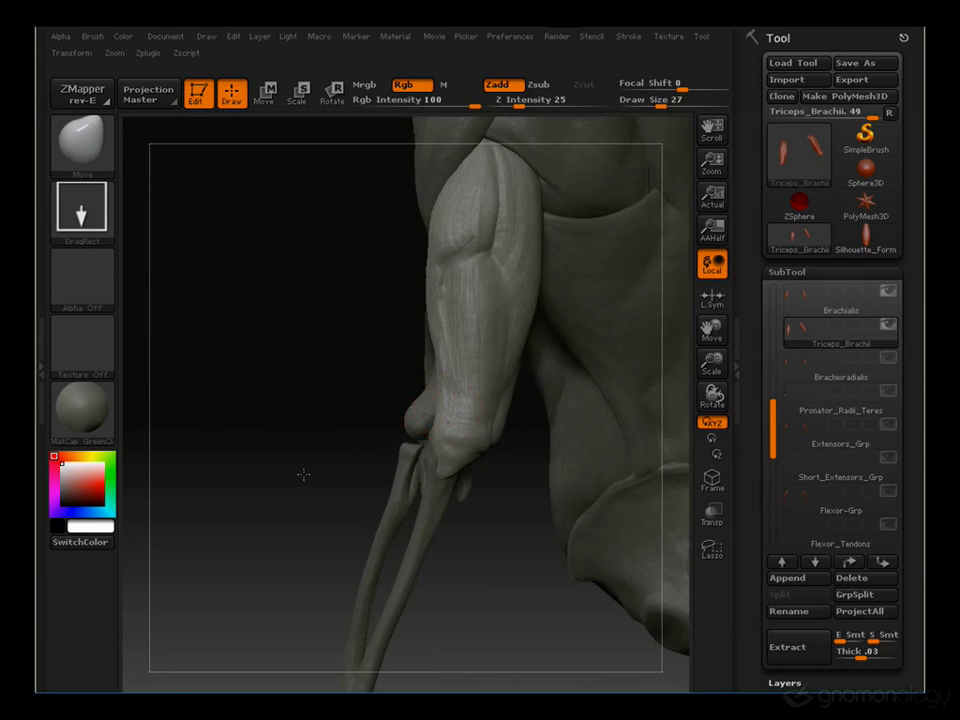
Show the Brachioradialis subtool on the forearm and make it active
{"action": "left_click_drag", "start_coordinate": [304, 474], "coordinate": [473, 332]}
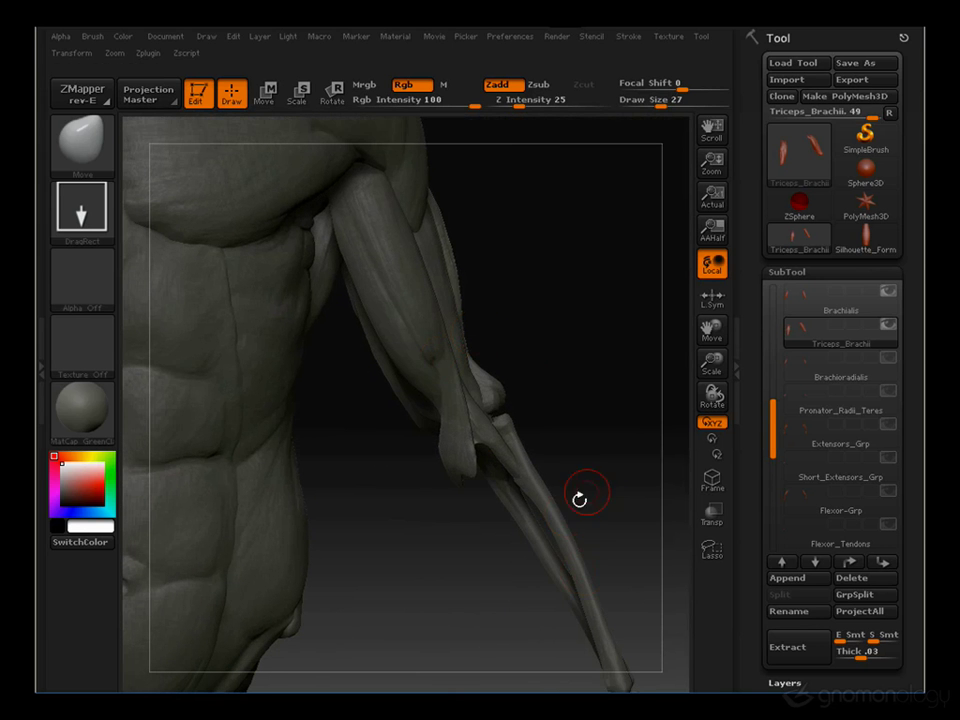
{"action": "mouse_move", "coordinate": [792, 369]}
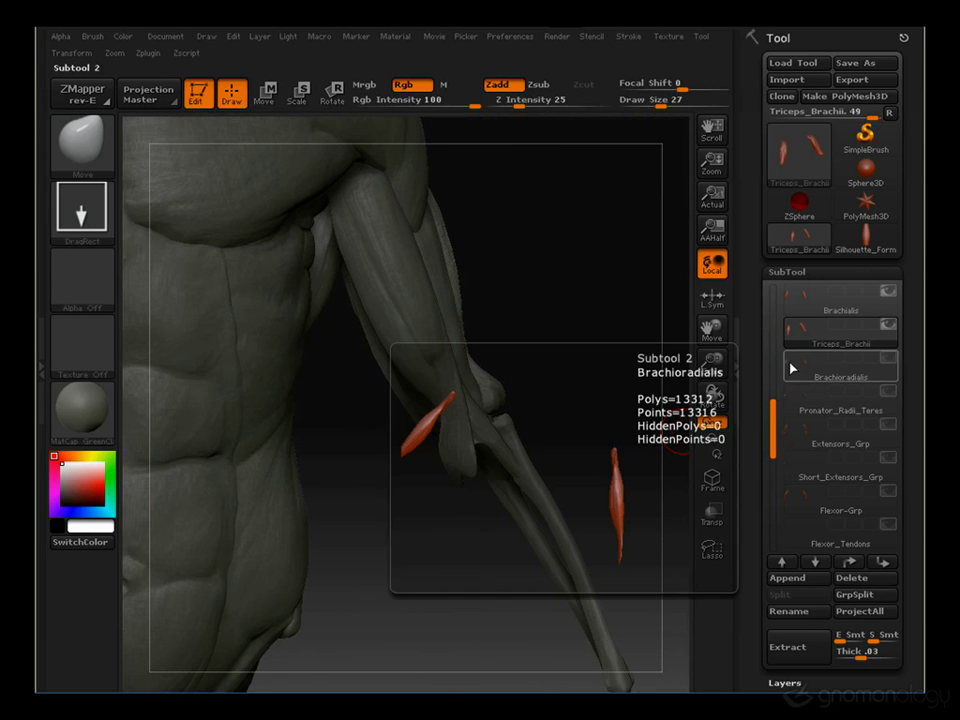
{"action": "left_click", "coordinate": [890, 360]}
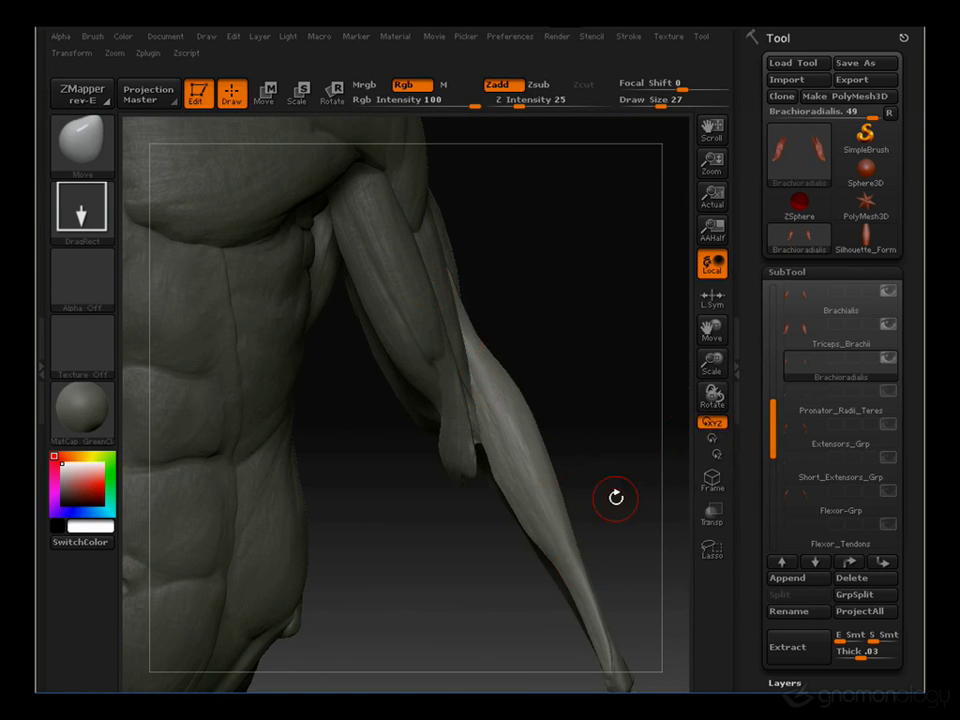
Examine how the brachioradialis attaches along the arm, using transparency temporarily and viewing it close up and on the whole figure
{"action": "left_click_drag", "start_coordinate": [617, 497], "coordinate": [566, 328]}
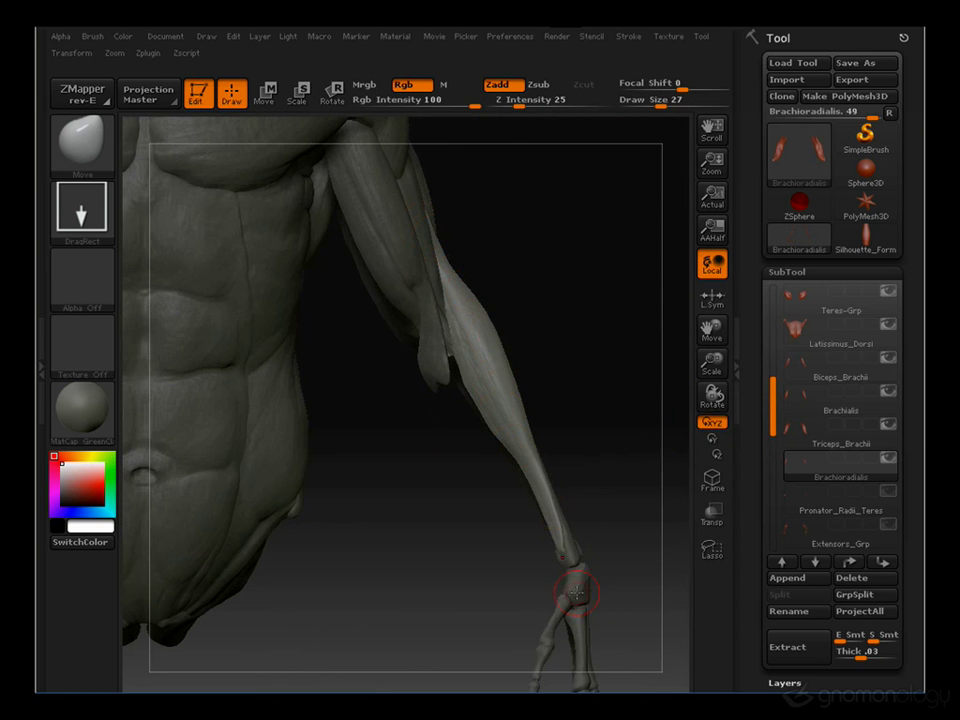
{"action": "mouse_move", "coordinate": [559, 221]}
{"action": "left_mouse_down"}
{"action": "mouse_move", "coordinate": [596, 364]}
{"action": "mouse_move", "coordinate": [493, 365]}
{"action": "mouse_move", "coordinate": [288, 410]}
{"action": "left_mouse_up"}
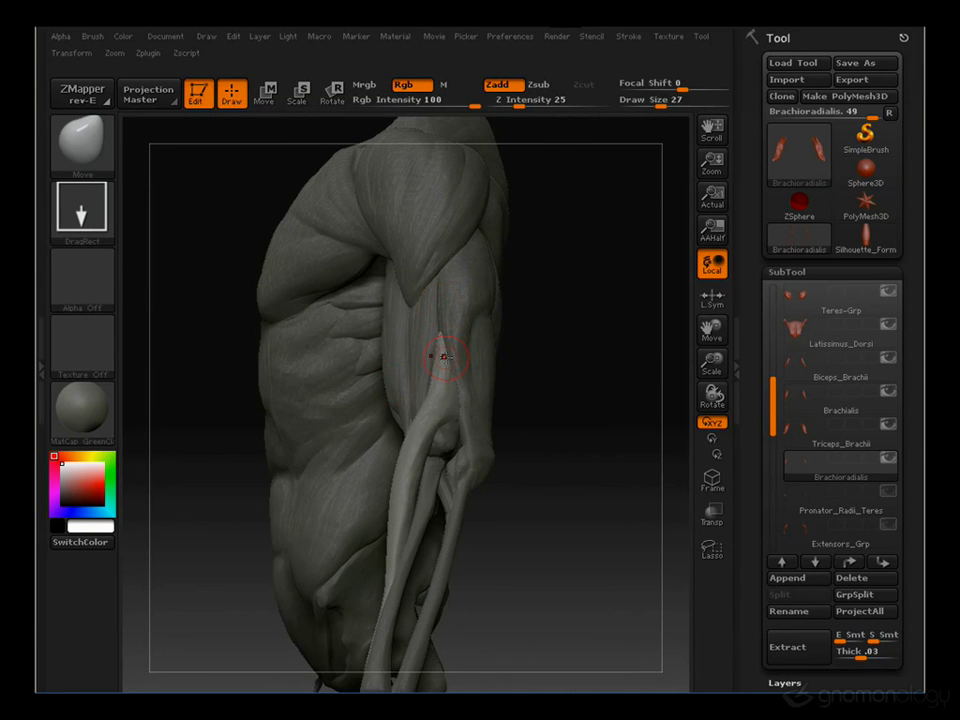
{"action": "left_click", "coordinate": [719, 514]}
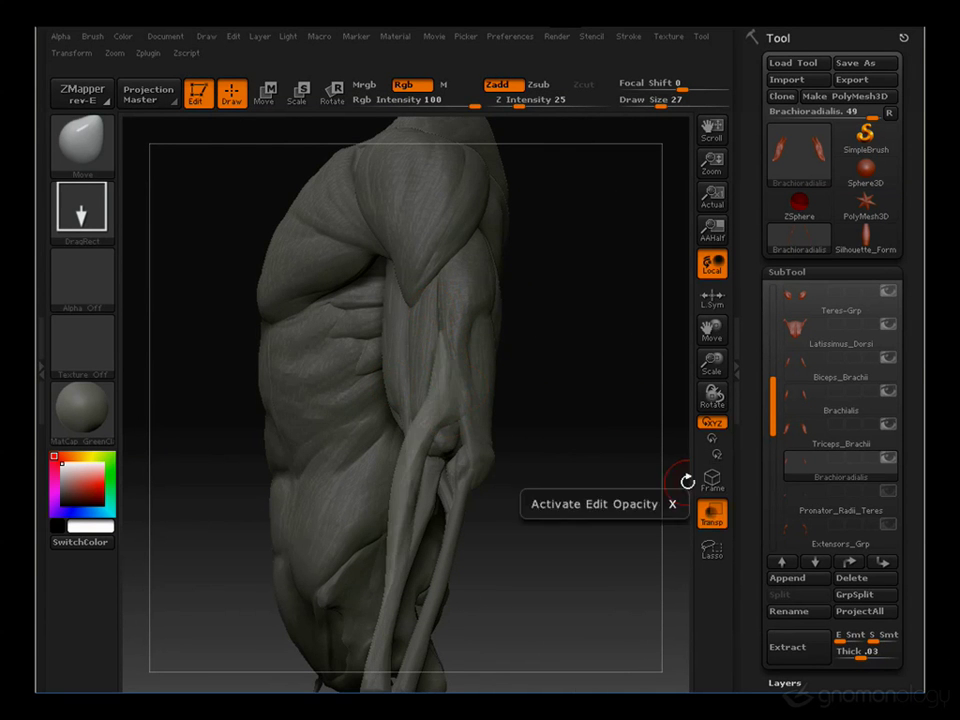
{"action": "mouse_move", "coordinate": [531, 407]}
{"action": "left_mouse_down"}
{"action": "mouse_move", "coordinate": [566, 408]}
{"action": "mouse_move", "coordinate": [497, 330]}
{"action": "mouse_move", "coordinate": [553, 321]}
{"action": "left_mouse_up"}
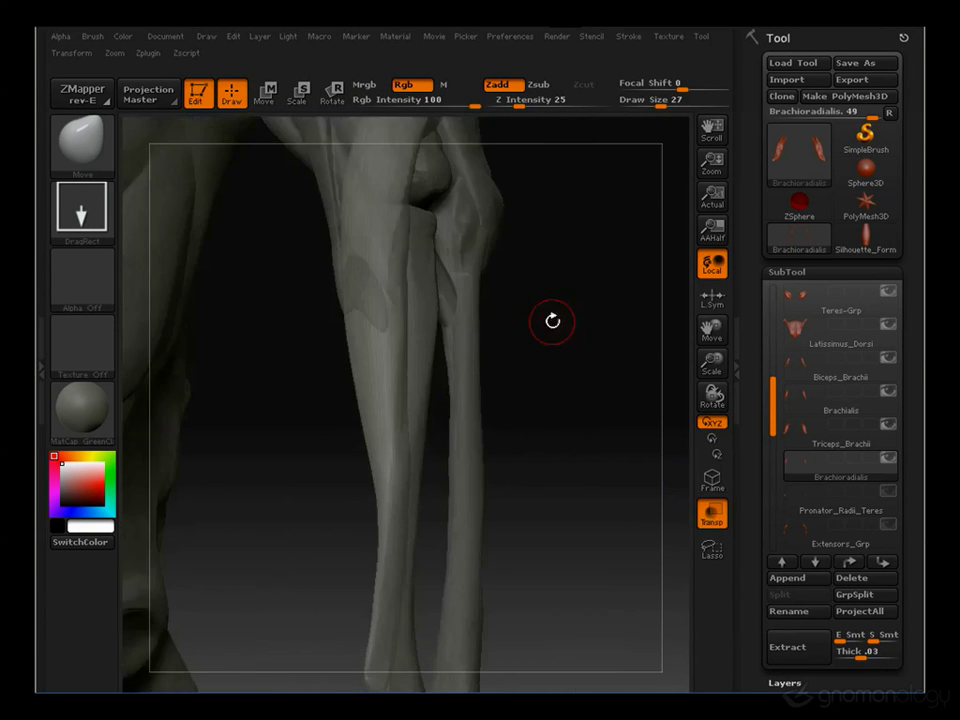
{"action": "mouse_move", "coordinate": [533, 225]}
{"action": "left_mouse_down", "text": "alt"}
{"action": "mouse_move", "coordinate": [589, 461]}
{"action": "mouse_move", "coordinate": [600, 565]}
{"action": "left_mouse_up", "text": "alt"}
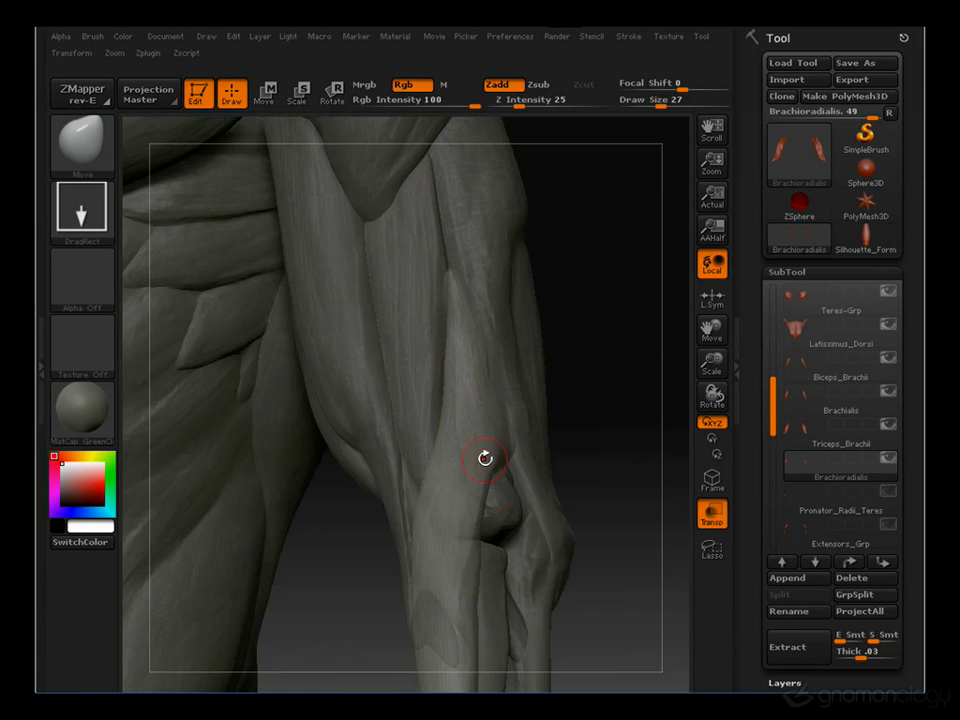
{"action": "left_click_drag", "start_coordinate": [470, 418], "coordinate": [575, 541]}
{"action": "key", "text": "f"}
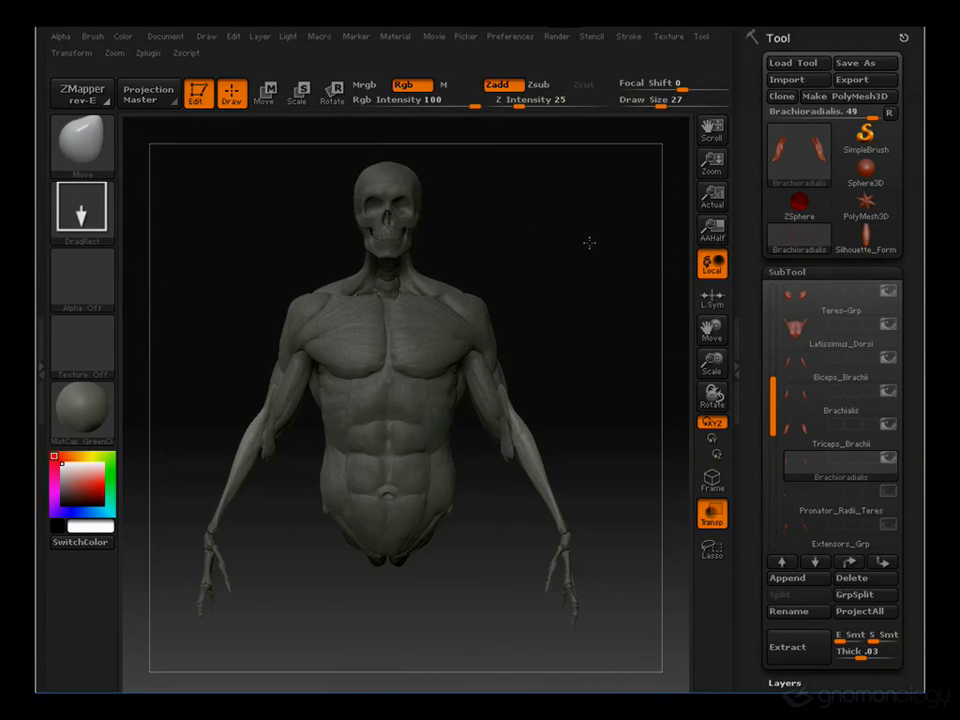
{"action": "left_click_drag", "start_coordinate": [590, 246], "coordinate": [499, 369]}
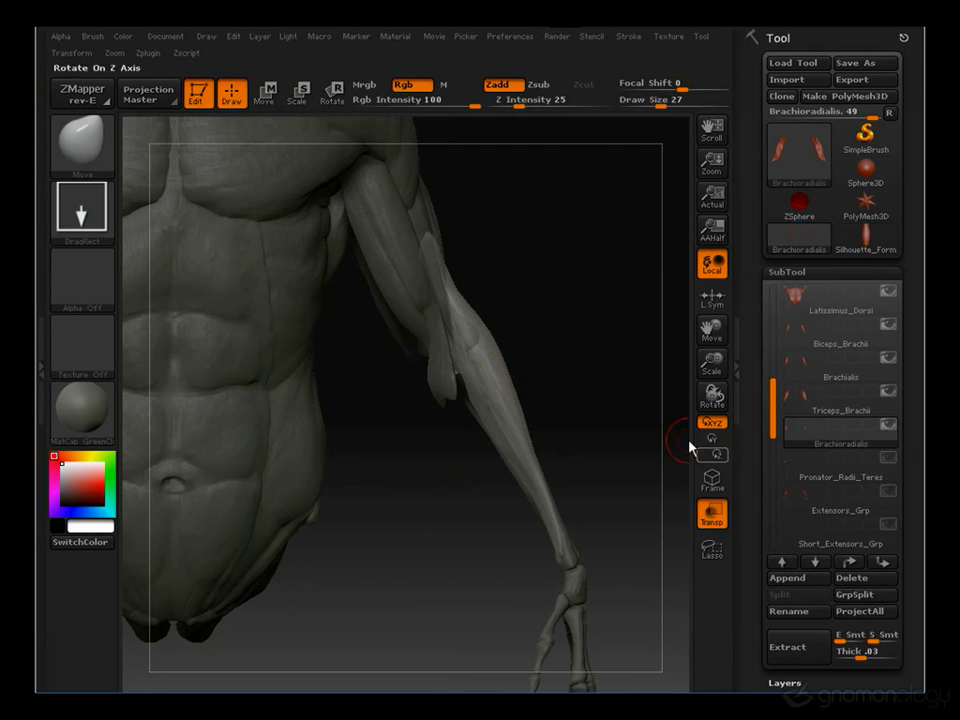
{"action": "left_click", "coordinate": [713, 516]}
Inspect the brachioradialis from its origin on the upper arm down to the wrist, from the front, side and back
{"action": "left_click_drag", "start_coordinate": [585, 302], "coordinate": [470, 245]}
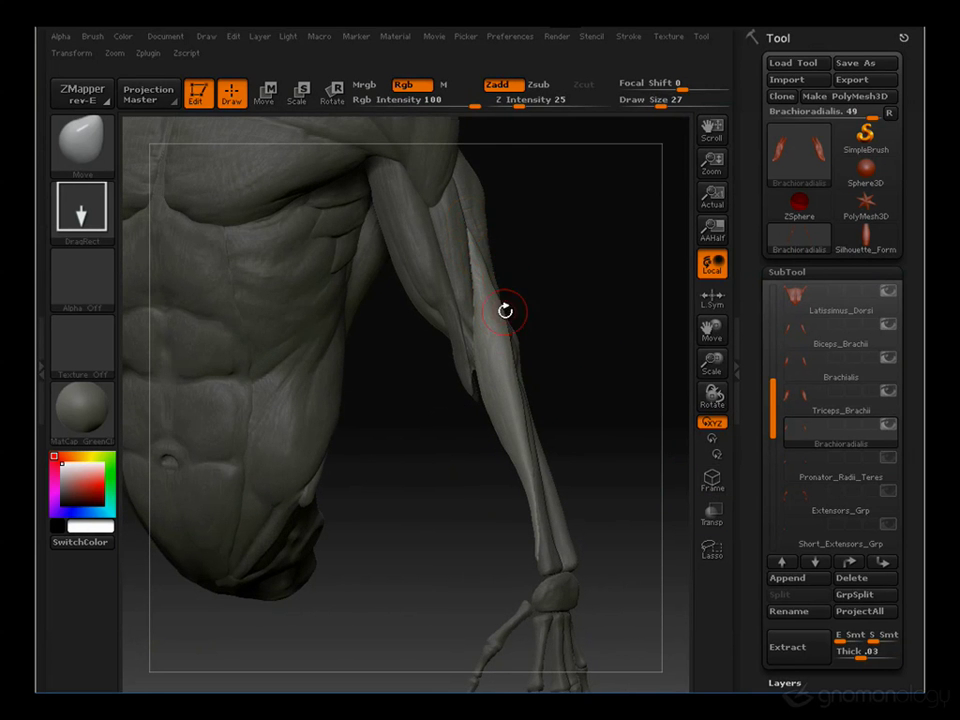
{"action": "left_click_drag", "start_coordinate": [611, 471], "coordinate": [543, 276]}
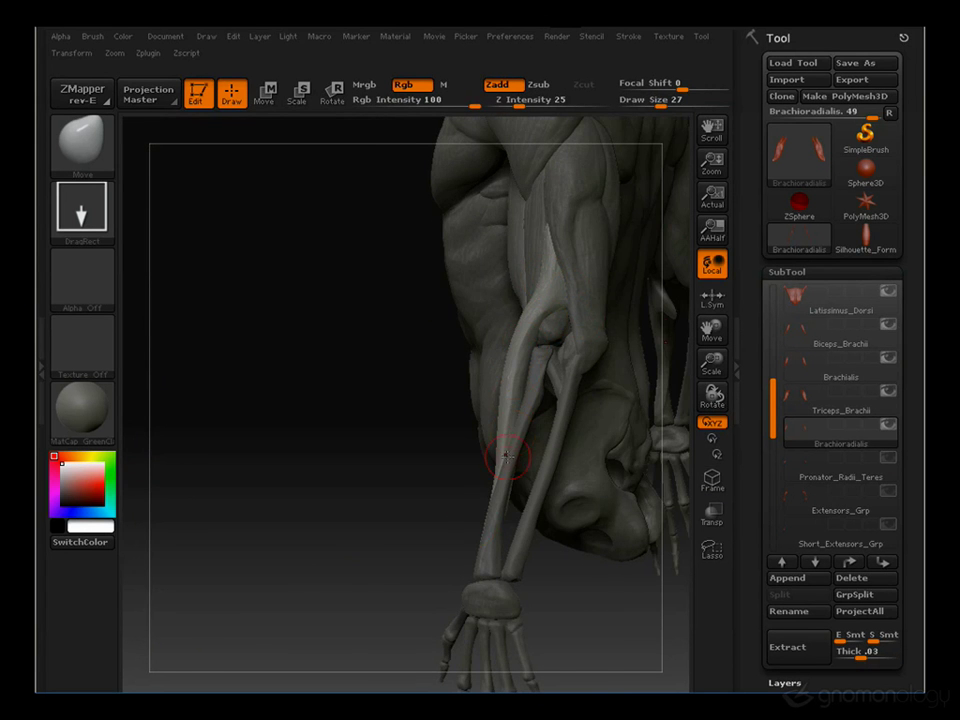
{"action": "left_click_drag", "start_coordinate": [347, 602], "coordinate": [558, 517]}
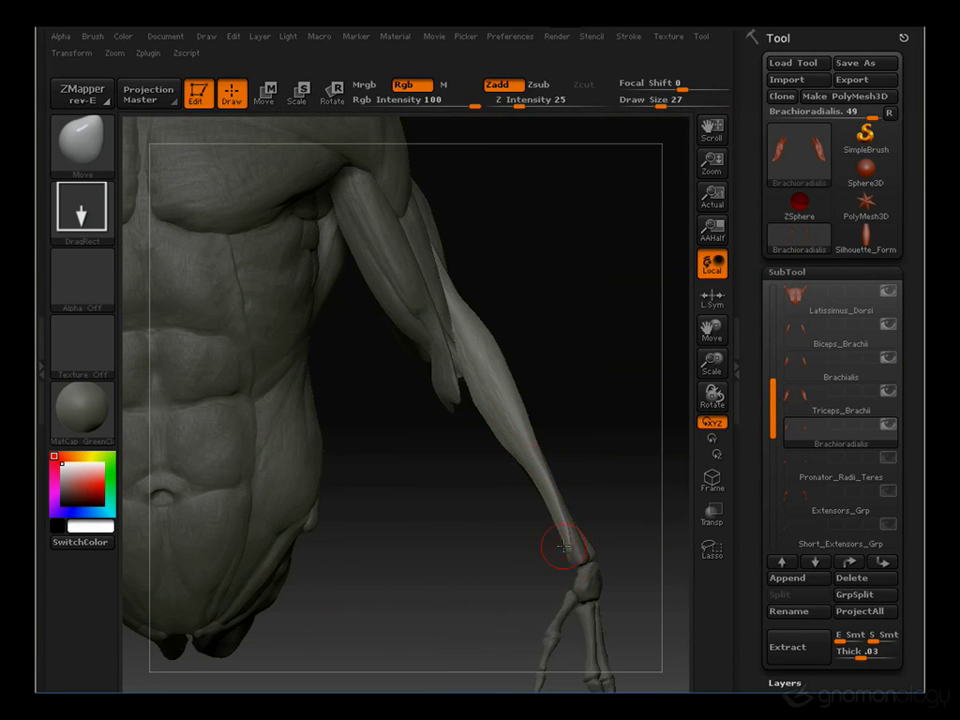
{"action": "left_click_drag", "start_coordinate": [458, 555], "coordinate": [500, 543]}
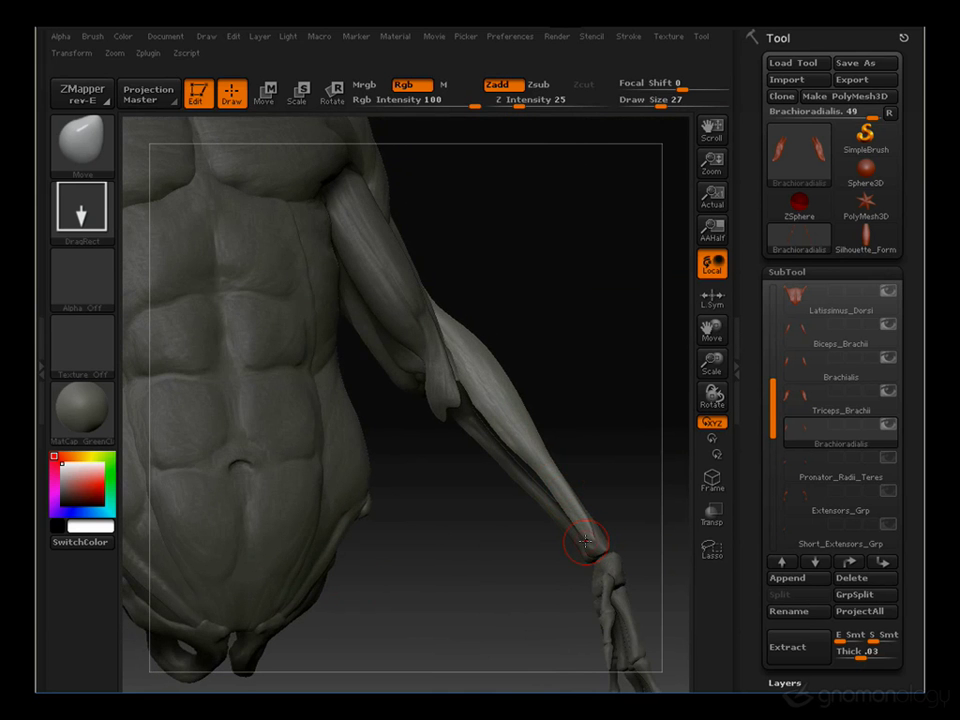
{"action": "left_click_drag", "start_coordinate": [510, 244], "coordinate": [448, 268]}
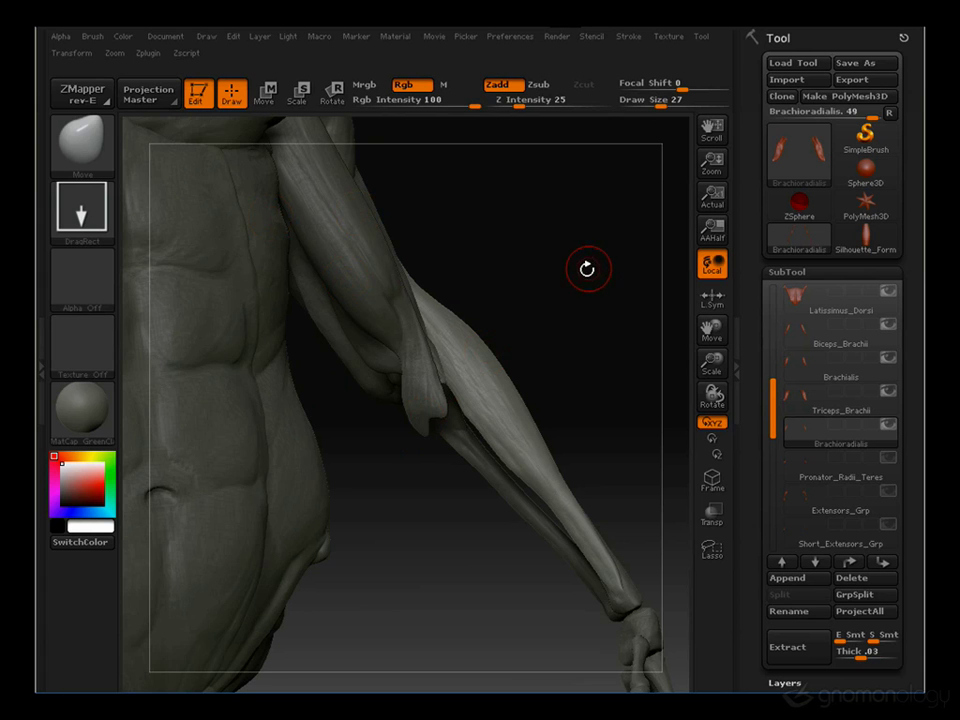
{"action": "left_click_drag", "start_coordinate": [587, 268], "coordinate": [515, 290]}
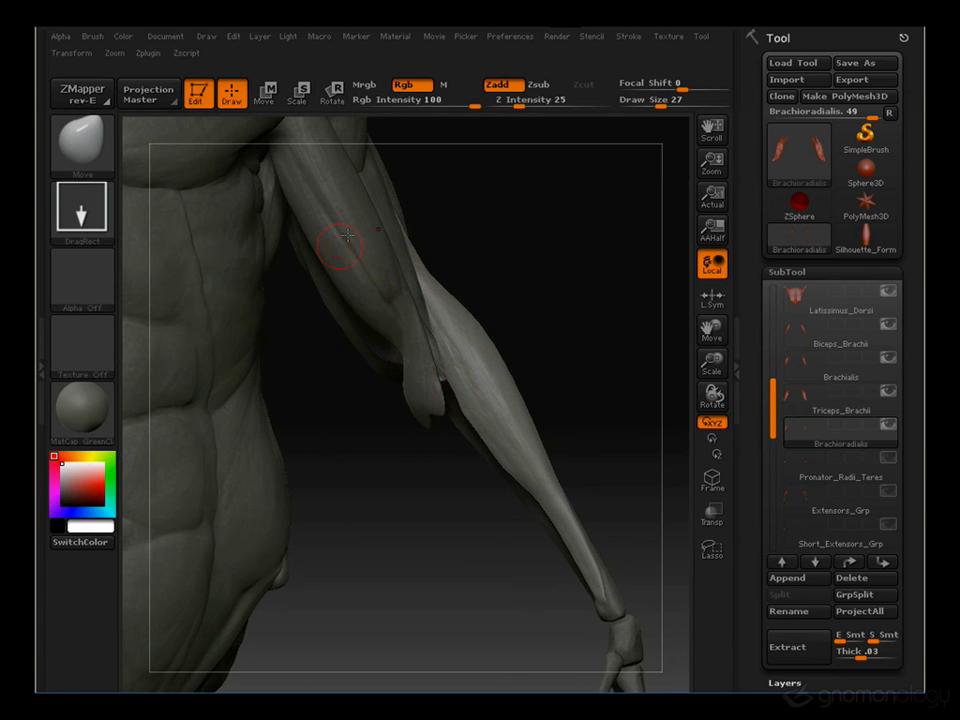
{"action": "left_click_drag", "start_coordinate": [602, 336], "coordinate": [546, 328]}
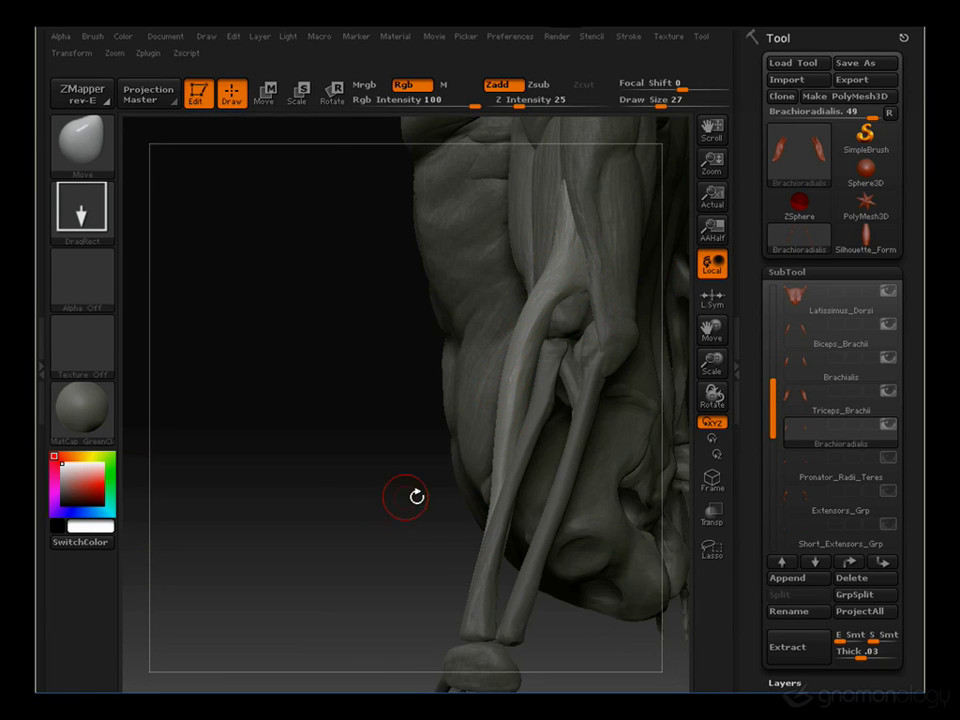
Show the Pronator_Radii_Teres subtool and make it active
{"action": "left_click_drag", "start_coordinate": [396, 504], "coordinate": [673, 462]}
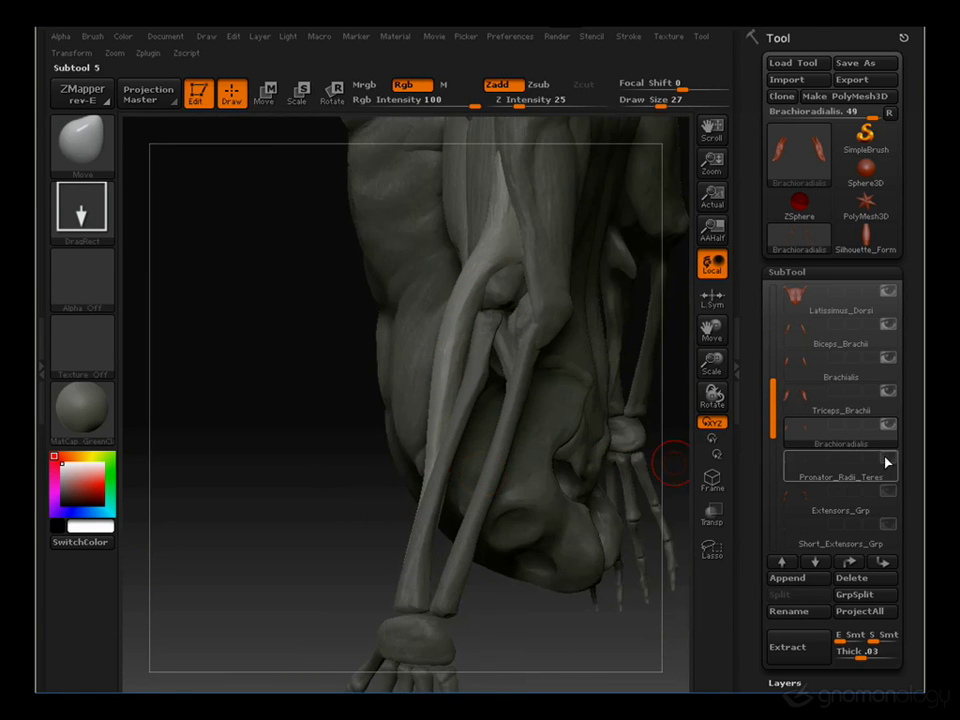
{"action": "left_click_drag", "start_coordinate": [315, 561], "coordinate": [396, 381]}
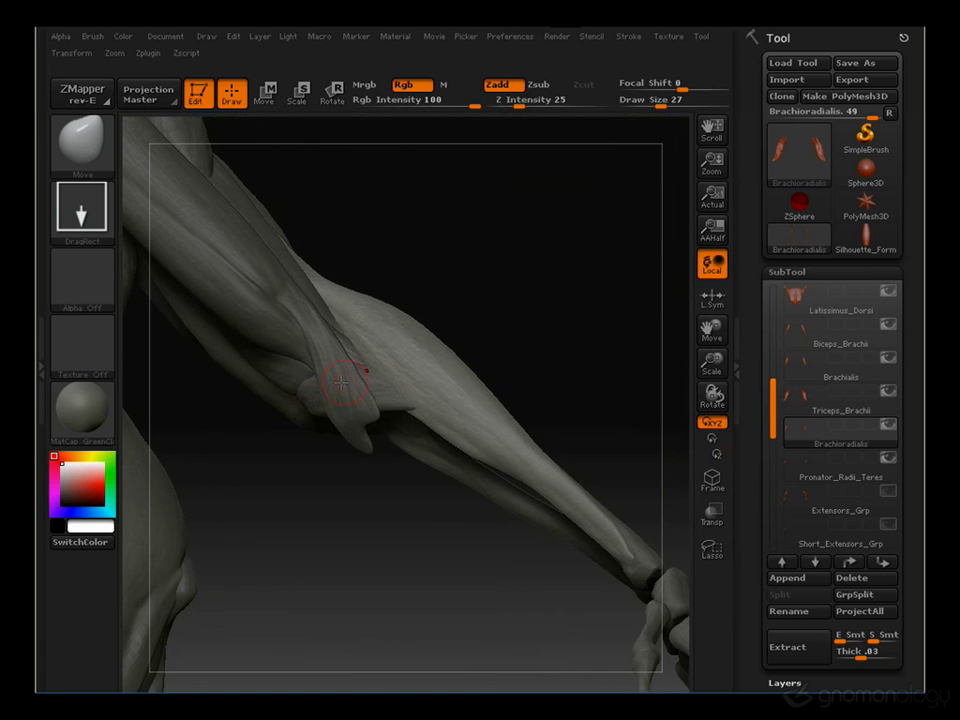
{"action": "left_click", "coordinate": [791, 472]}
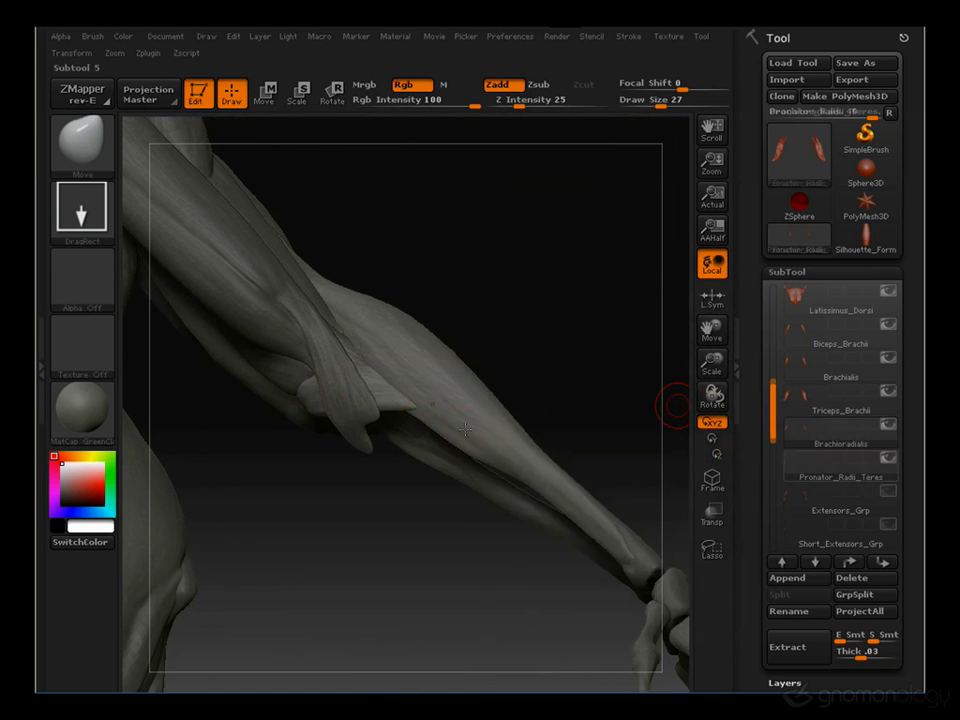
Inspect the pronator teres crossing beneath the biceps at the inner elbow, viewing it from the front, below and the inner side
{"action": "key", "text": "s"}
{"action": "left_click_drag", "start_coordinate": [403, 410], "coordinate": [424, 410]}
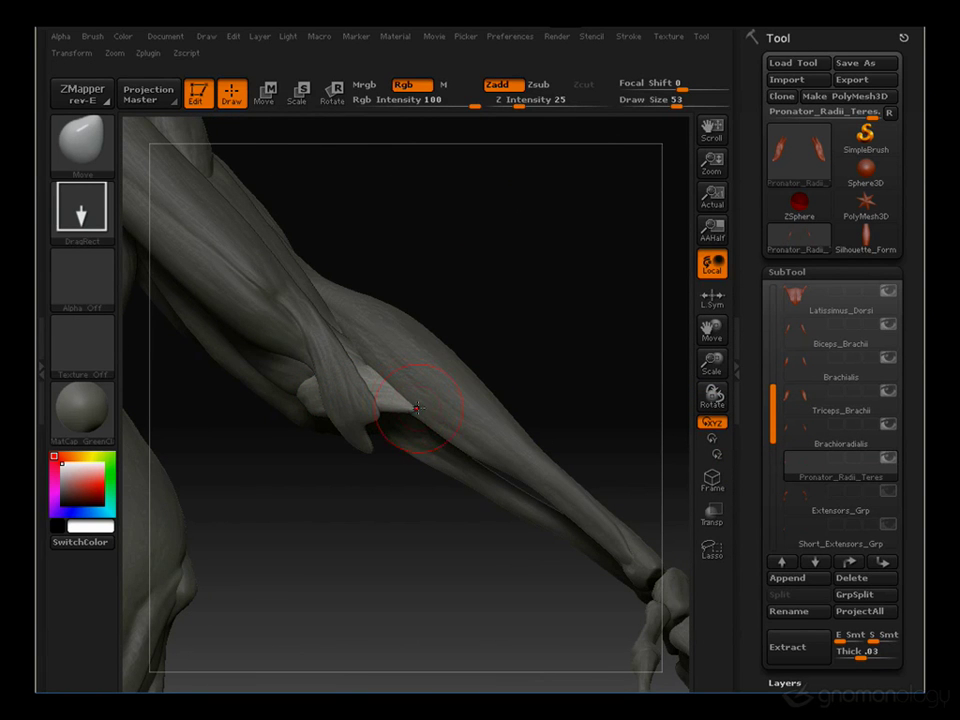
{"action": "key", "text": "s"}
{"action": "left_click_drag", "start_coordinate": [542, 315], "coordinate": [401, 364]}
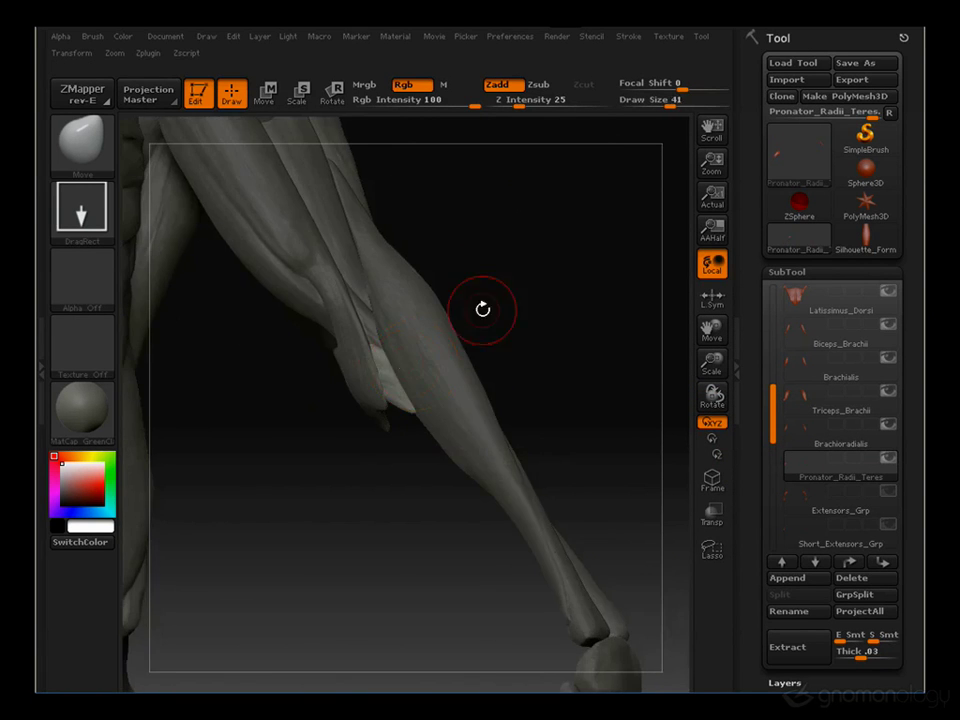
{"action": "left_click_drag", "start_coordinate": [482, 309], "coordinate": [440, 325]}
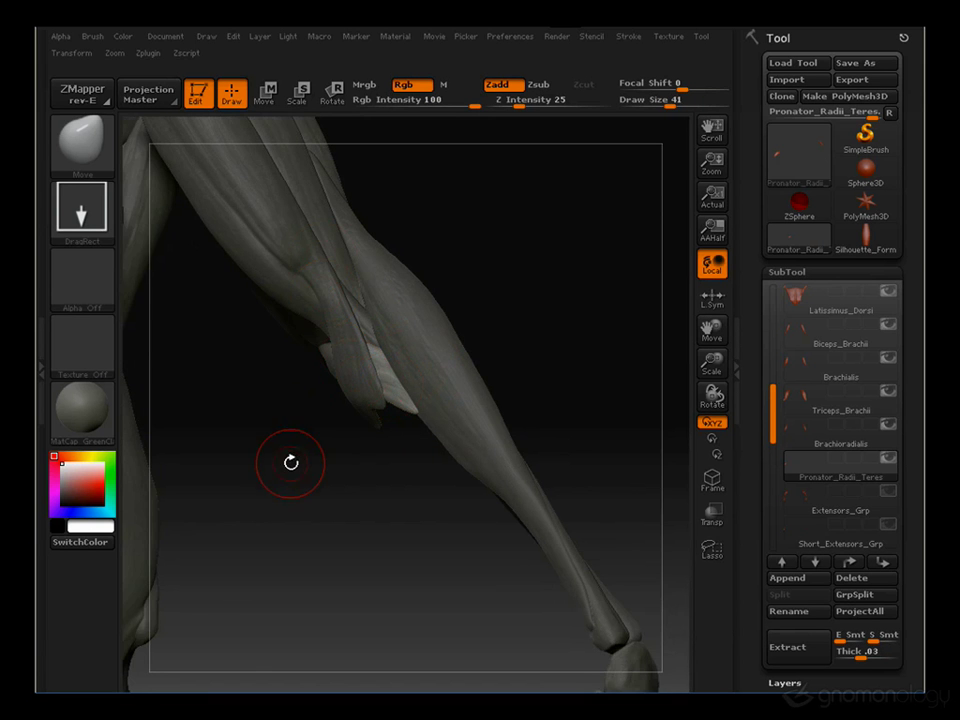
{"action": "left_click_drag", "start_coordinate": [289, 461], "coordinate": [343, 404]}
{"action": "left_click_drag", "start_coordinate": [311, 450], "coordinate": [394, 387]}
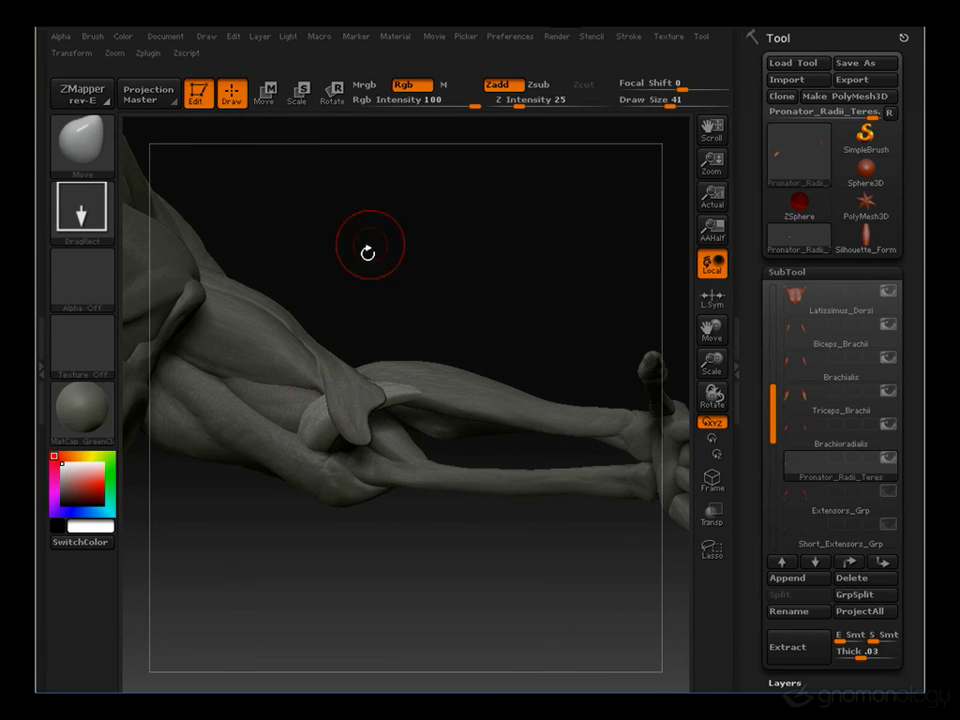
{"action": "left_click_drag", "start_coordinate": [366, 251], "coordinate": [435, 339]}
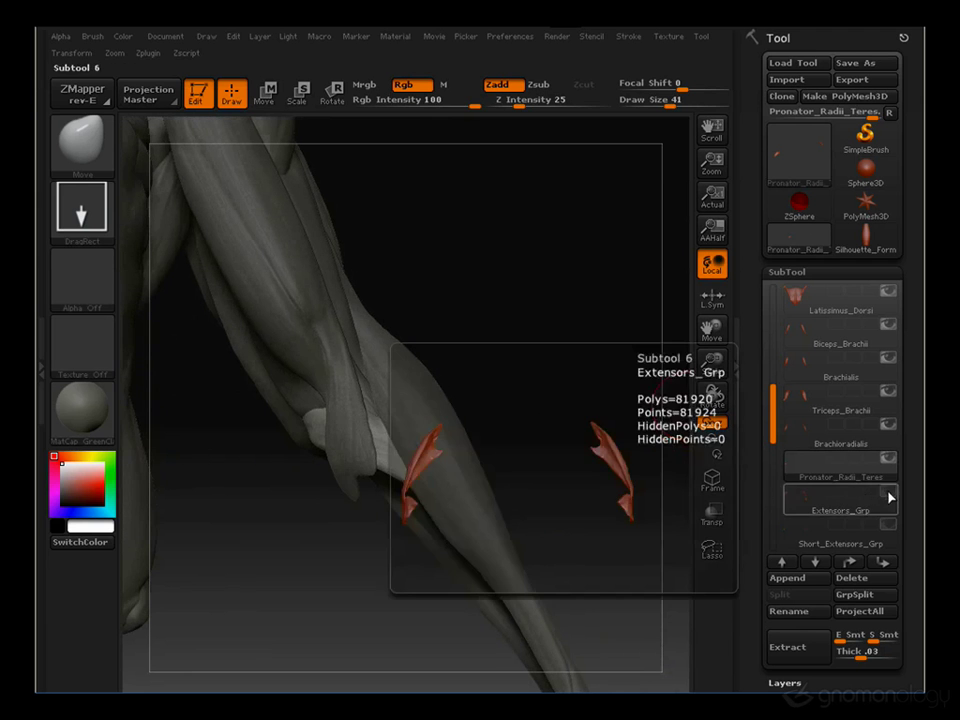
Show the Extensors_Grp subtool on the forearms and make it active
{"action": "mouse_move", "coordinate": [501, 289]}
{"action": "left_mouse_down"}
{"action": "mouse_move", "coordinate": [538, 324]}
{"action": "mouse_move", "coordinate": [531, 314]}
{"action": "mouse_move", "coordinate": [564, 274]}
{"action": "mouse_move", "coordinate": [574, 285]}
{"action": "mouse_move", "coordinate": [529, 285]}
{"action": "mouse_move", "coordinate": [572, 300]}
{"action": "mouse_move", "coordinate": [500, 239]}
{"action": "left_mouse_up"}
{"action": "left_click", "coordinate": [380, 298], "text": "alt"}
{"action": "key", "text": "s"}
{"action": "left_click", "coordinate": [386, 283]}
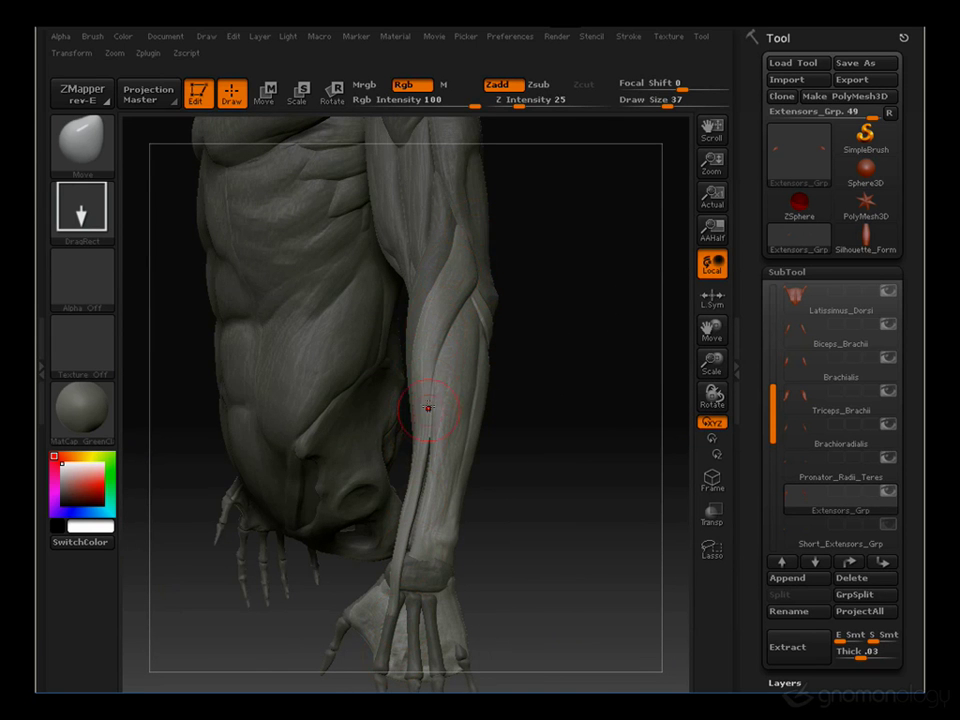
Examine close up where the extensor group originates on the outer upper arm just above the elbow
{"action": "left_click_drag", "start_coordinate": [572, 308], "coordinate": [553, 317]}
{"action": "mouse_move", "coordinate": [260, 326]}
{"action": "left_mouse_down", "text": "alt"}
{"action": "mouse_move", "coordinate": [227, 261]}
{"action": "mouse_move", "coordinate": [191, 420]}
{"action": "mouse_move", "coordinate": [262, 416]}
{"action": "left_mouse_up", "text": "alt"}
{"action": "key", "text": "s"}
{"action": "left_click", "coordinate": [474, 379]}
{"action": "left_click_drag", "start_coordinate": [474, 378], "coordinate": [490, 400]}
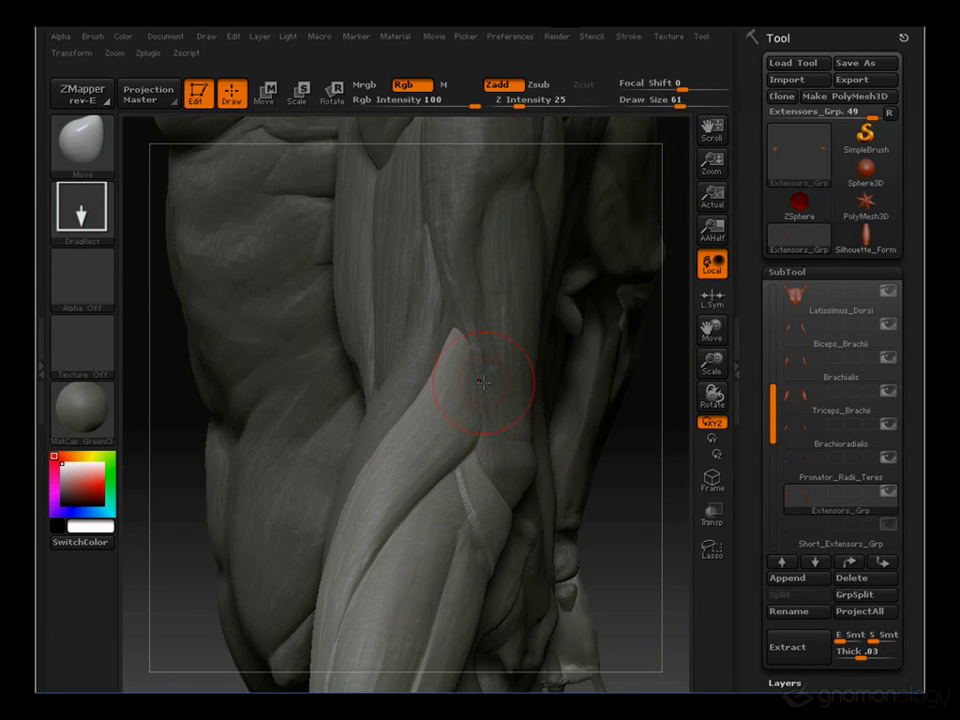
{"action": "key", "text": "s"}
{"action": "left_click_drag", "start_coordinate": [469, 343], "coordinate": [460, 343]}
Compare the upper extensor attachment with the neighbouring brachioradialis and triceps while turning the arm from front to side
{"action": "mouse_move", "coordinate": [245, 580]}
{"action": "left_mouse_down"}
{"action": "mouse_move", "coordinate": [227, 636]}
{"action": "mouse_move", "coordinate": [451, 316]}
{"action": "left_mouse_up"}
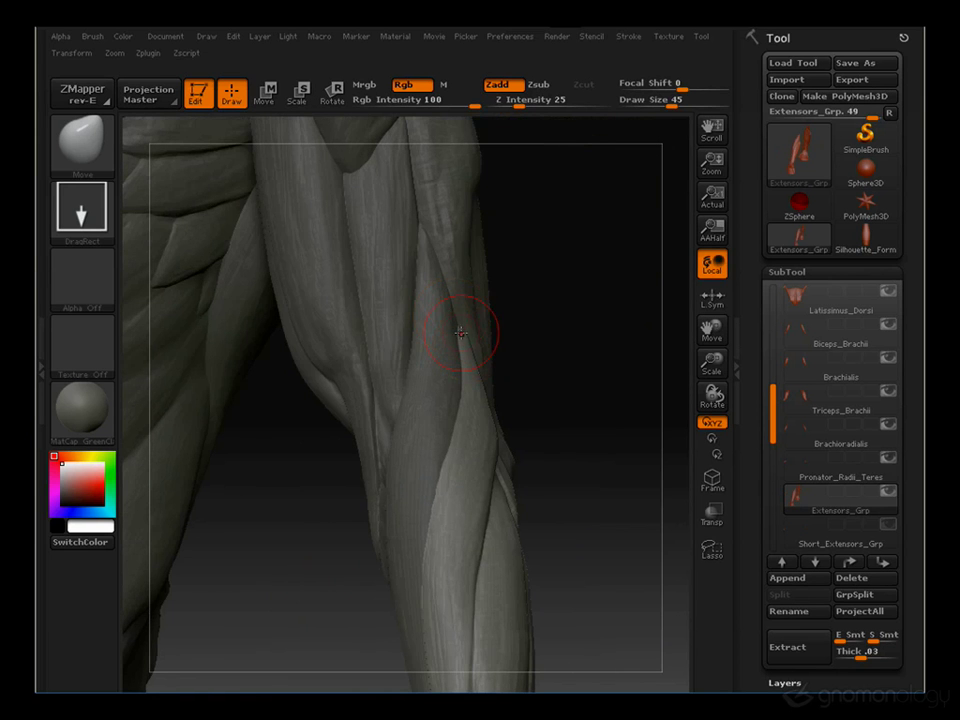
{"action": "key", "text": "s"}
{"action": "left_click_drag", "start_coordinate": [596, 386], "coordinate": [484, 393]}
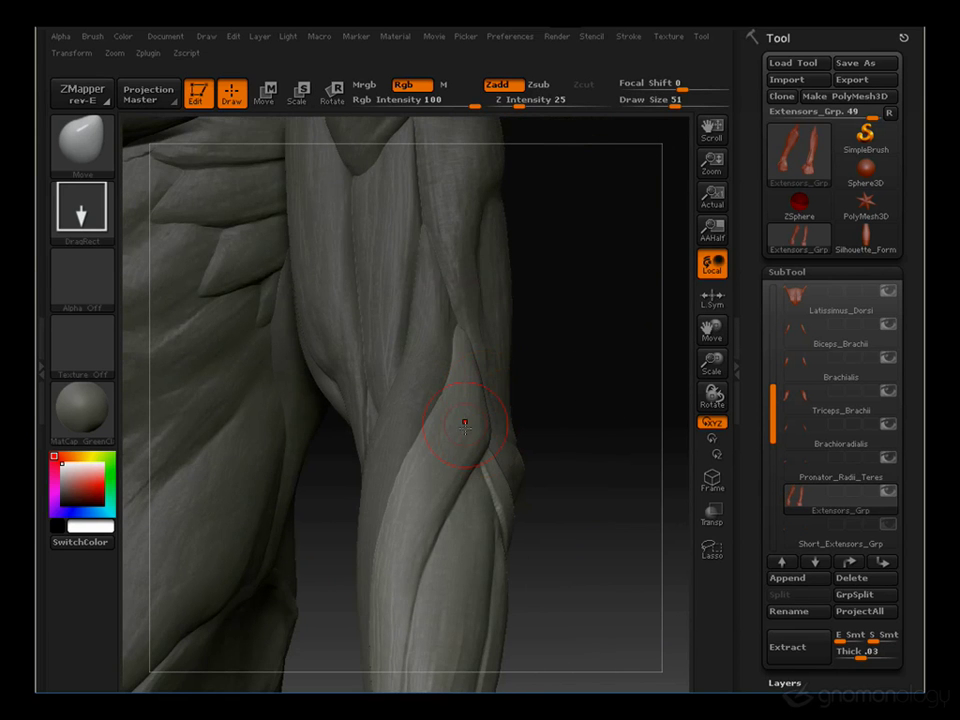
{"action": "left_click_drag", "start_coordinate": [591, 396], "coordinate": [481, 355]}
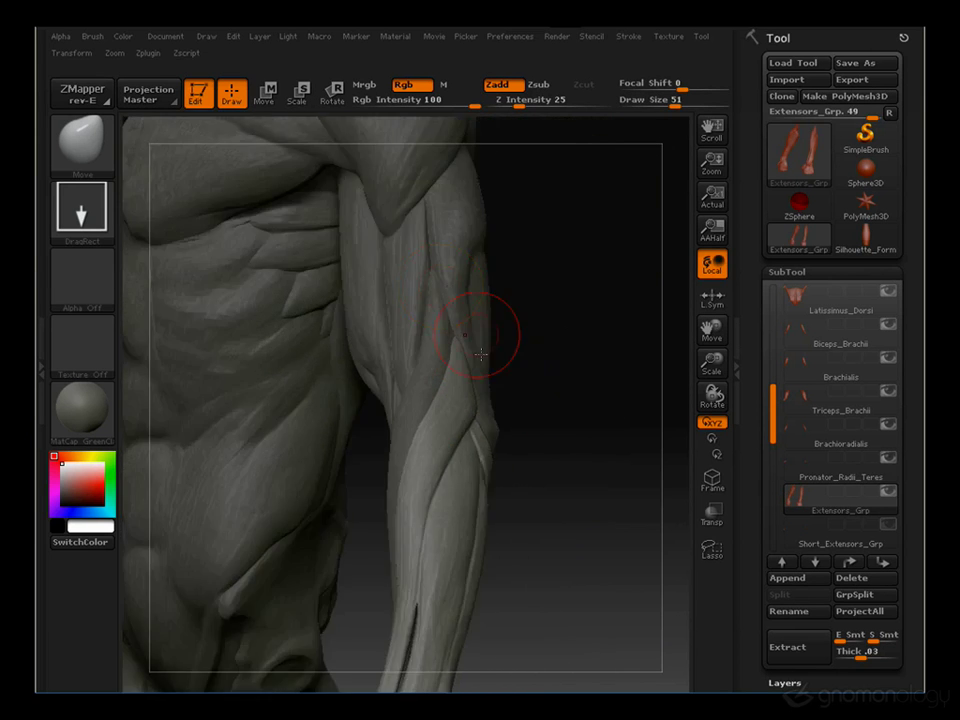
{"action": "key", "text": "s"}
{"action": "left_click_drag", "start_coordinate": [459, 397], "coordinate": [440, 397]}
{"action": "left_click_drag", "start_coordinate": [546, 362], "coordinate": [469, 386]}
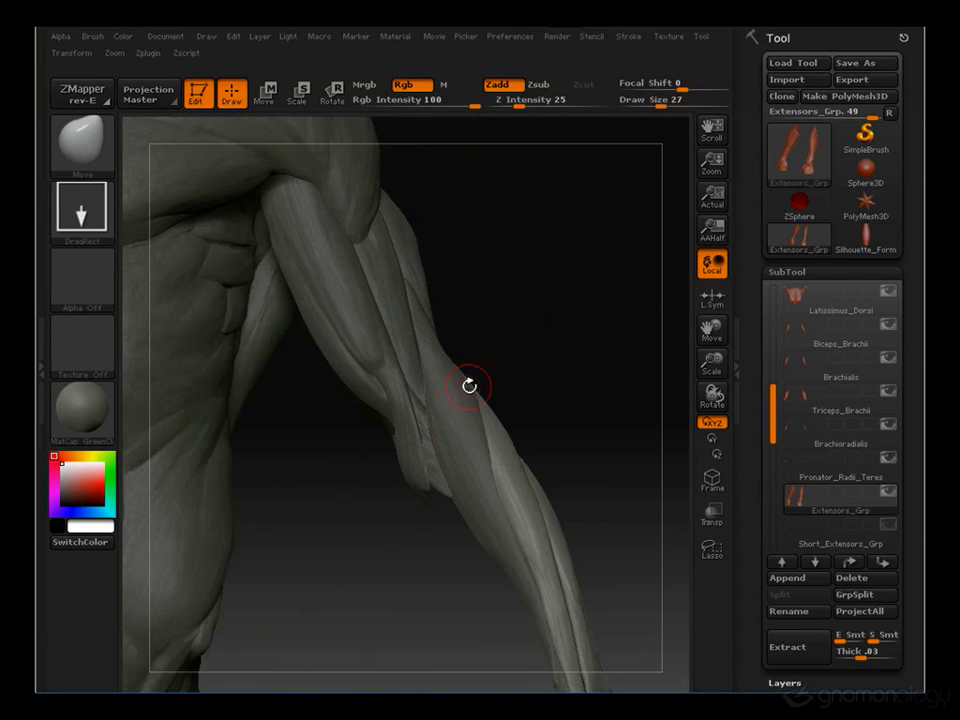
Make the Brachioradialis subtool active and trace it beside the extensors from the upper arm to the wrist
{"action": "left_click", "coordinate": [800, 430]}
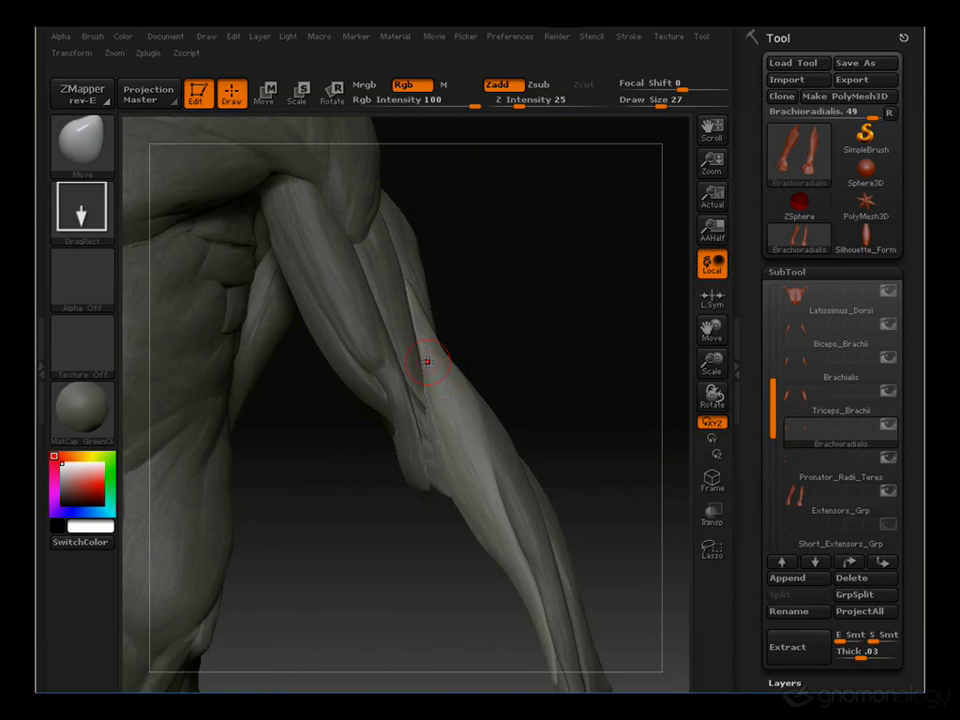
{"action": "left_click_drag", "start_coordinate": [545, 627], "coordinate": [561, 446]}
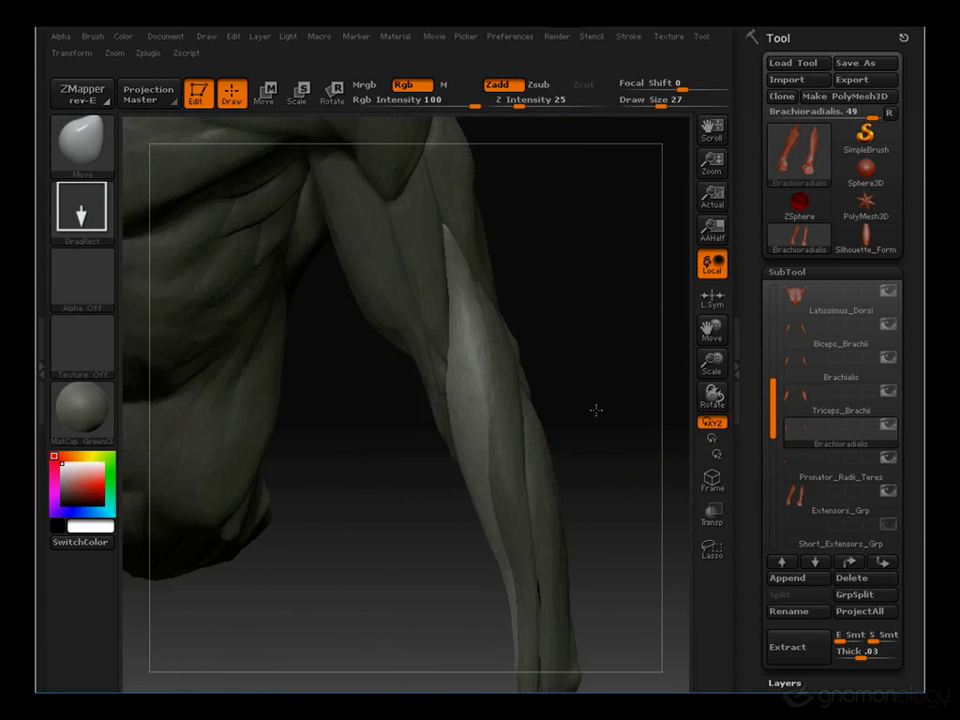
{"action": "left_click_drag", "start_coordinate": [596, 407], "coordinate": [462, 339]}
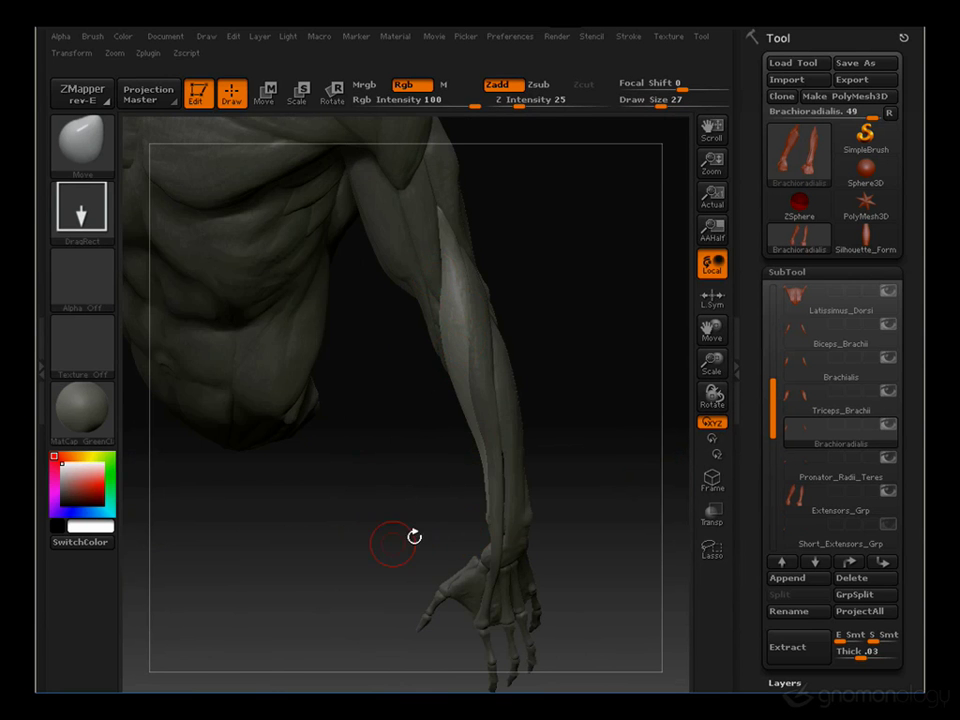
{"action": "left_click_drag", "start_coordinate": [392, 542], "coordinate": [390, 223]}
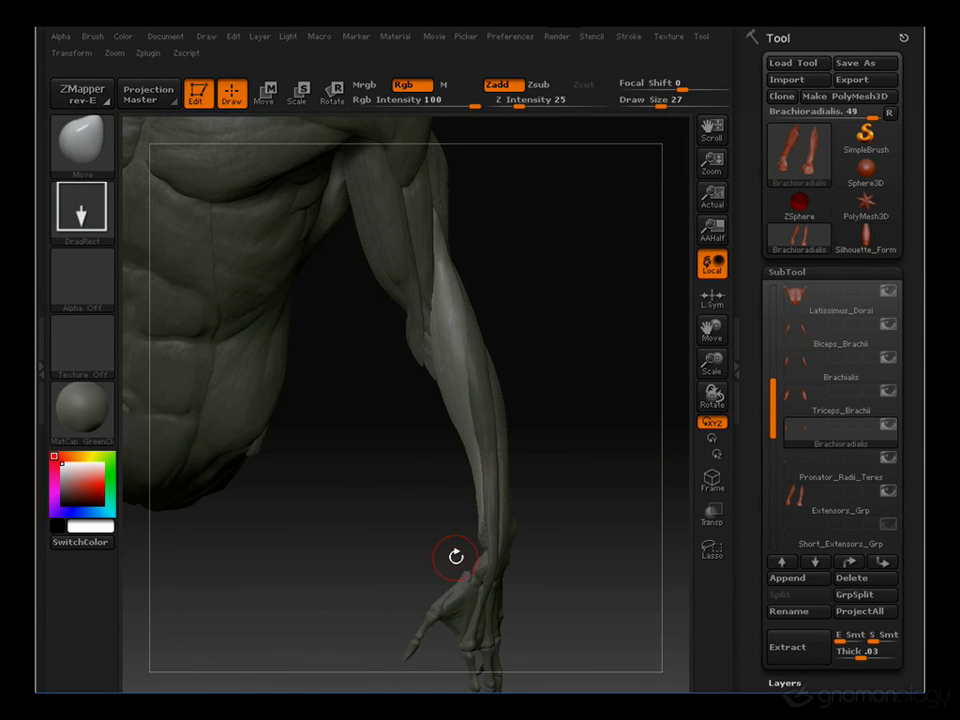
Make Extensors_Grp active again and examine its muscle divisions along the outer and back sides of the forearm
{"action": "left_click", "coordinate": [805, 498]}
{"action": "left_click_drag", "start_coordinate": [664, 440], "coordinate": [459, 263]}
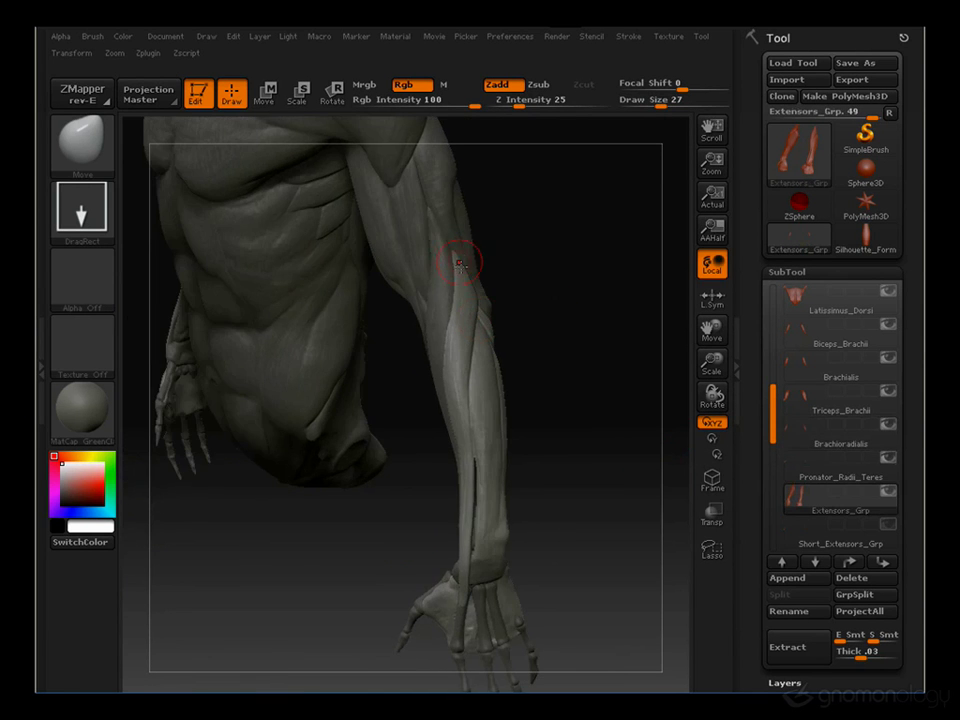
{"action": "left_click_drag", "start_coordinate": [621, 317], "coordinate": [491, 302]}
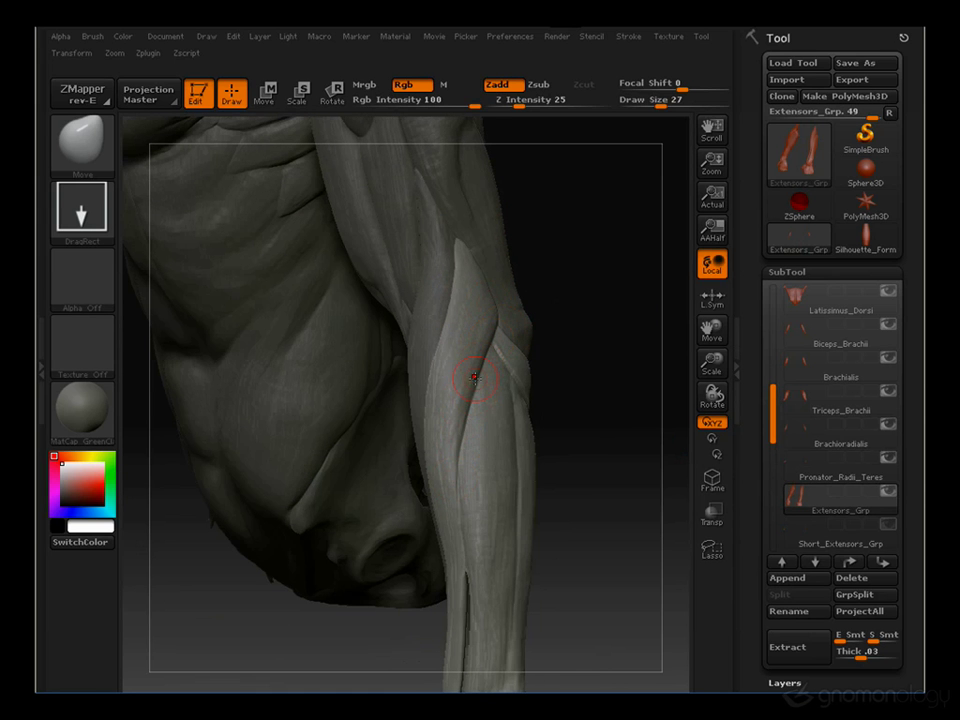
{"action": "mouse_move", "coordinate": [553, 422]}
{"action": "left_mouse_down"}
{"action": "mouse_move", "coordinate": [591, 347]}
{"action": "mouse_move", "coordinate": [604, 351]}
{"action": "mouse_move", "coordinate": [545, 340]}
{"action": "left_mouse_up"}
{"action": "key", "text": "s"}
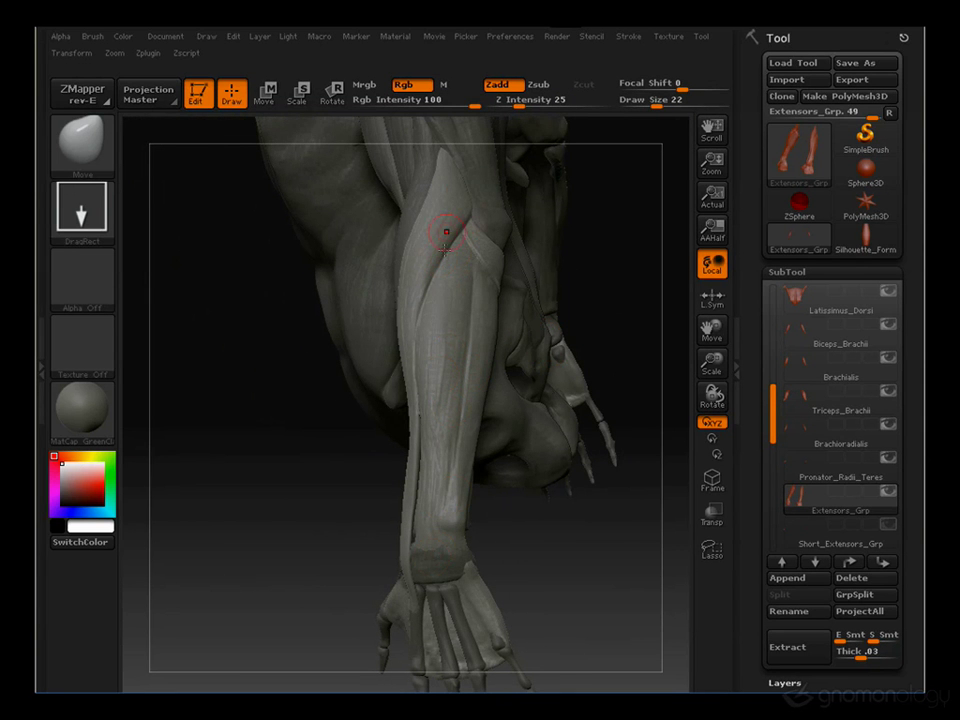
{"action": "left_click_drag", "start_coordinate": [505, 237], "coordinate": [562, 281]}
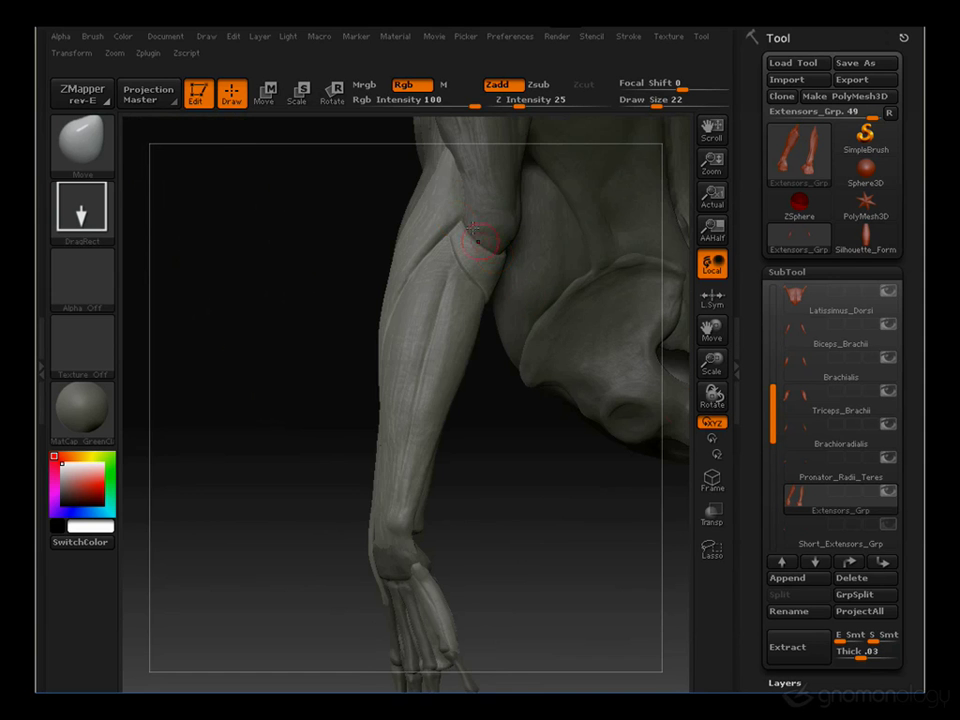
Temporarily turn on transparency to examine how the extensor group attaches around the elbow and forearm bones
{"action": "left_click", "coordinate": [712, 511]}
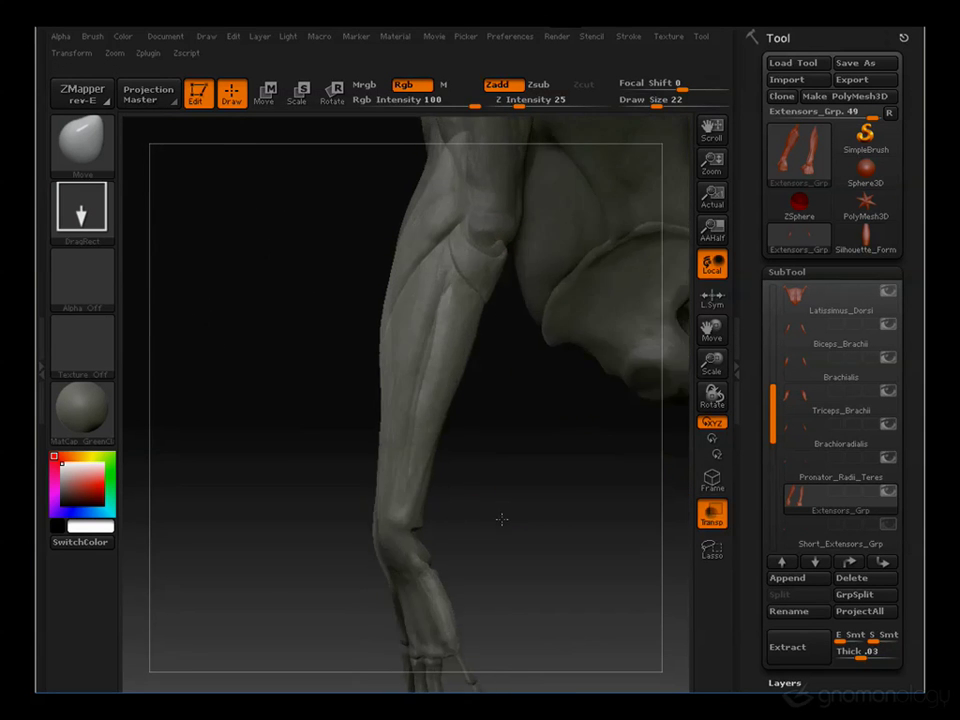
{"action": "left_click_drag", "start_coordinate": [501, 519], "coordinate": [489, 467]}
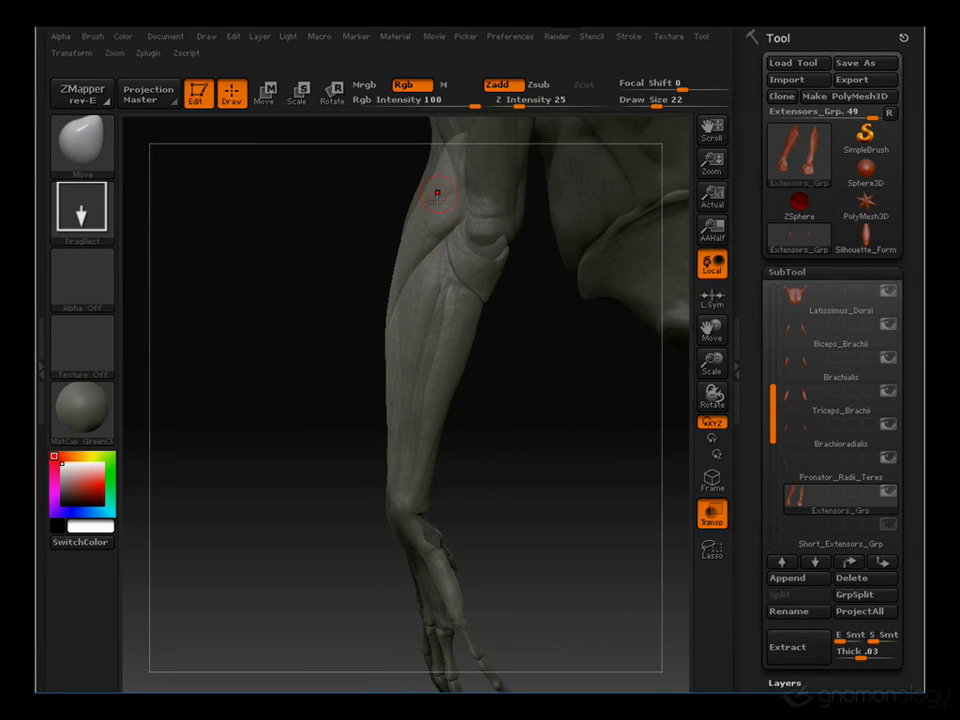
{"action": "left_click_drag", "start_coordinate": [386, 509], "coordinate": [441, 279]}
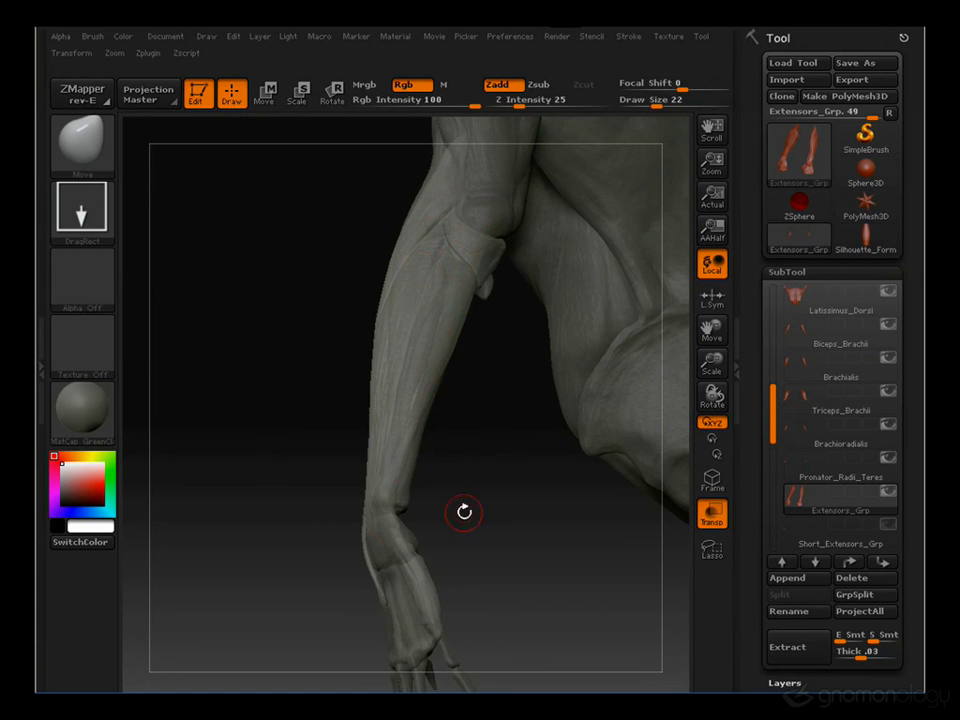
{"action": "left_click", "coordinate": [712, 511]}
Trace the extensor muscles from the elbow down the back of the forearm to the wrist band and hand
{"action": "left_click_drag", "start_coordinate": [210, 399], "coordinate": [455, 289]}
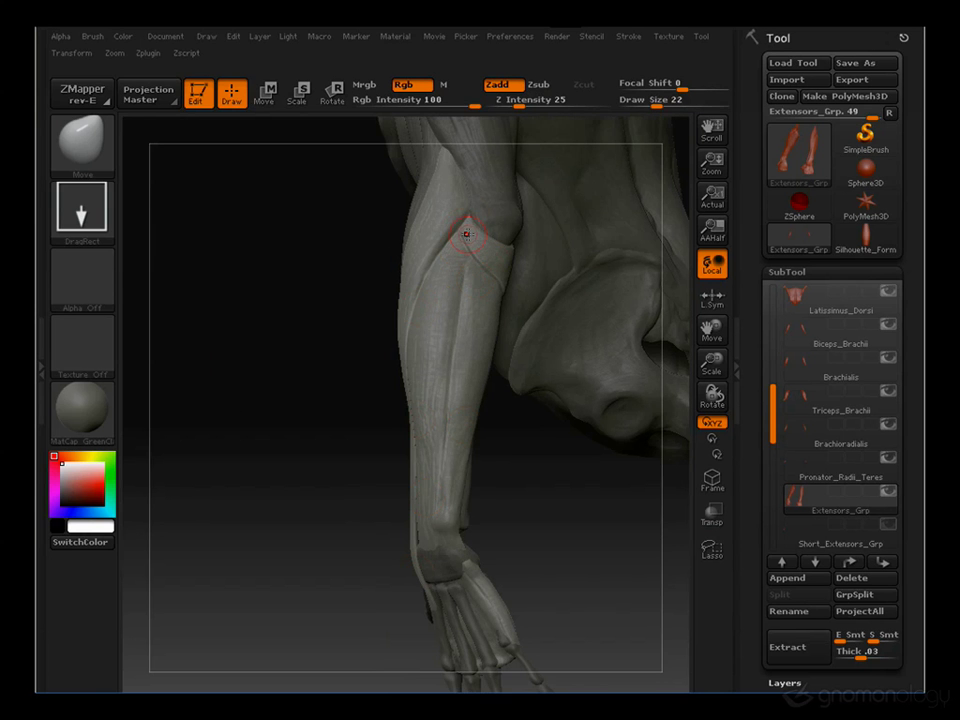
{"action": "left_click_drag", "start_coordinate": [206, 437], "coordinate": [471, 231]}
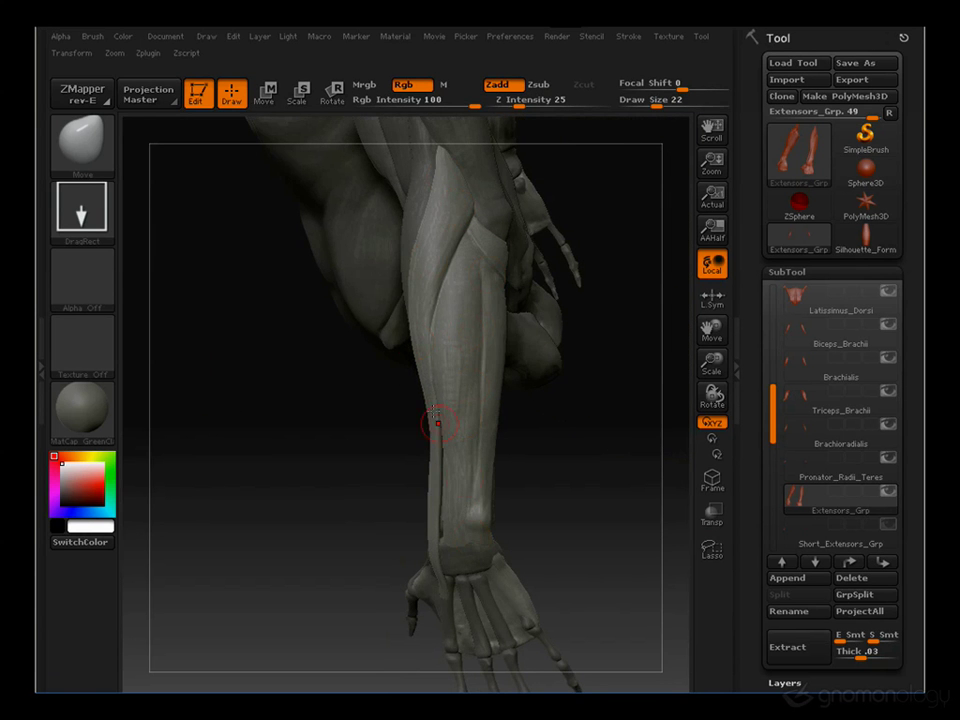
{"action": "left_click_drag", "start_coordinate": [262, 537], "coordinate": [448, 435]}
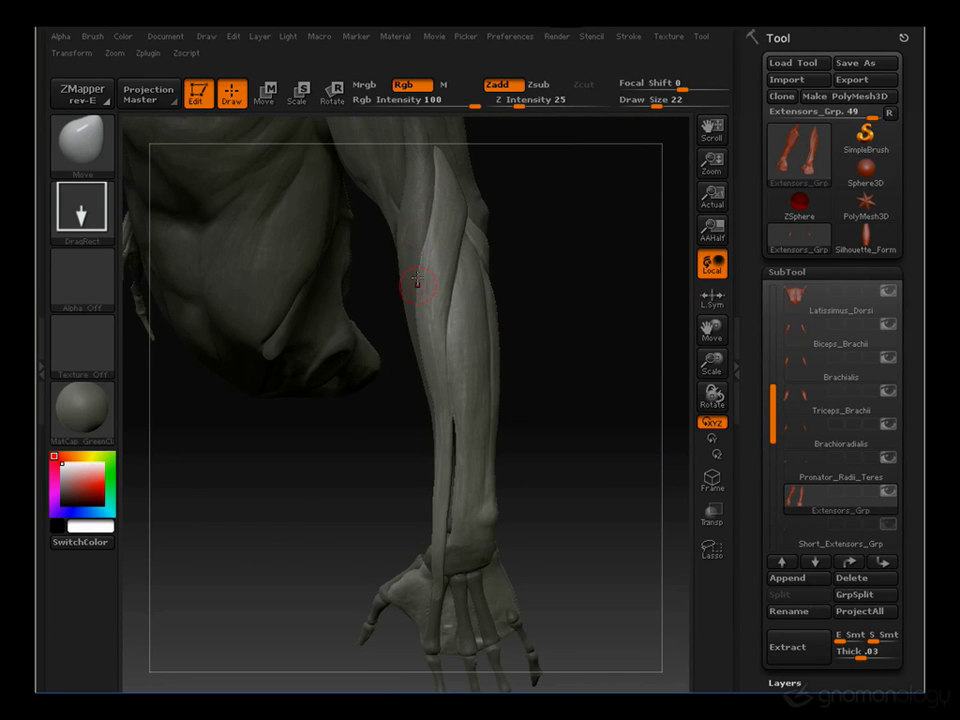
{"action": "left_click_drag", "start_coordinate": [571, 506], "coordinate": [453, 327]}
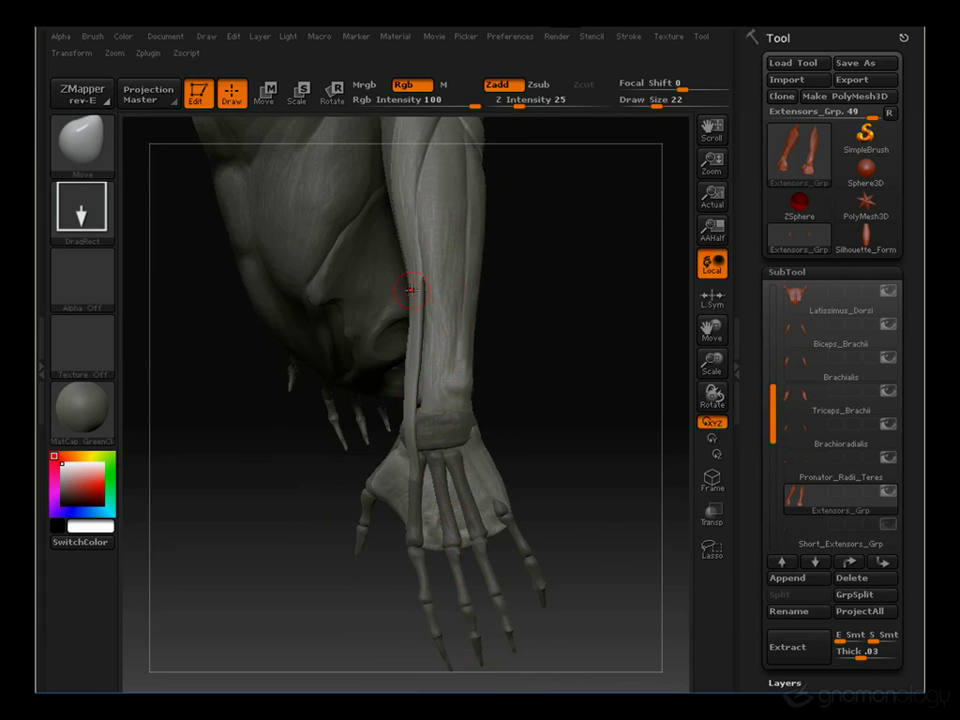
{"action": "left_click_drag", "start_coordinate": [529, 336], "coordinate": [529, 306]}
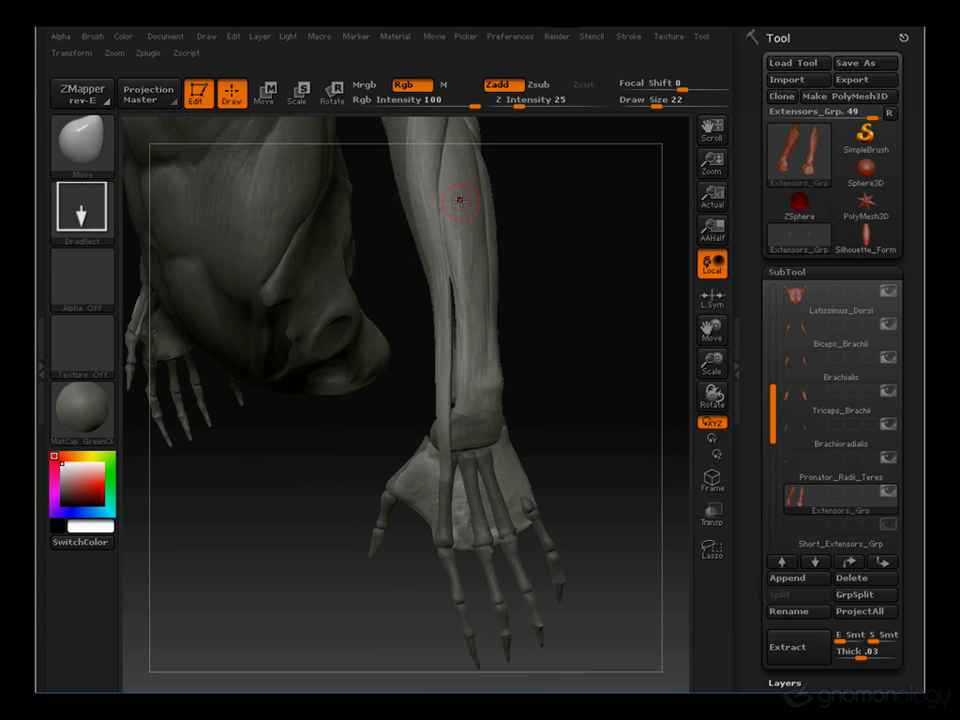
Show the Short_Extensors_Grp subtool and inspect its muscles emerging between the extensors on the thumb side of the lower forearm
{"action": "left_click_drag", "start_coordinate": [502, 555], "coordinate": [673, 407]}
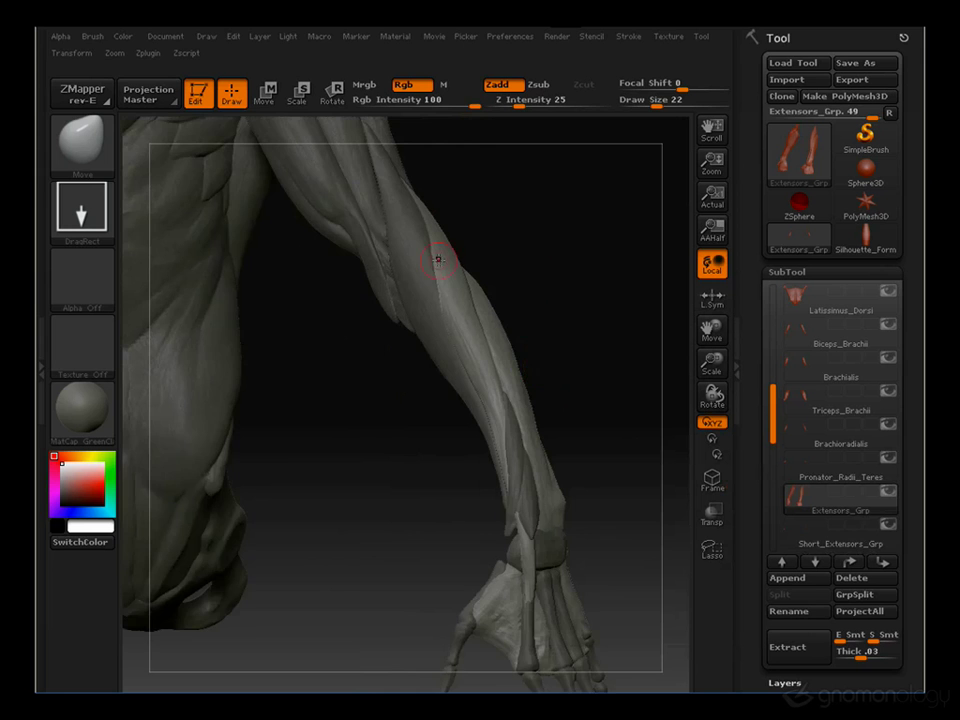
{"action": "left_click_drag", "start_coordinate": [439, 253], "coordinate": [491, 369]}
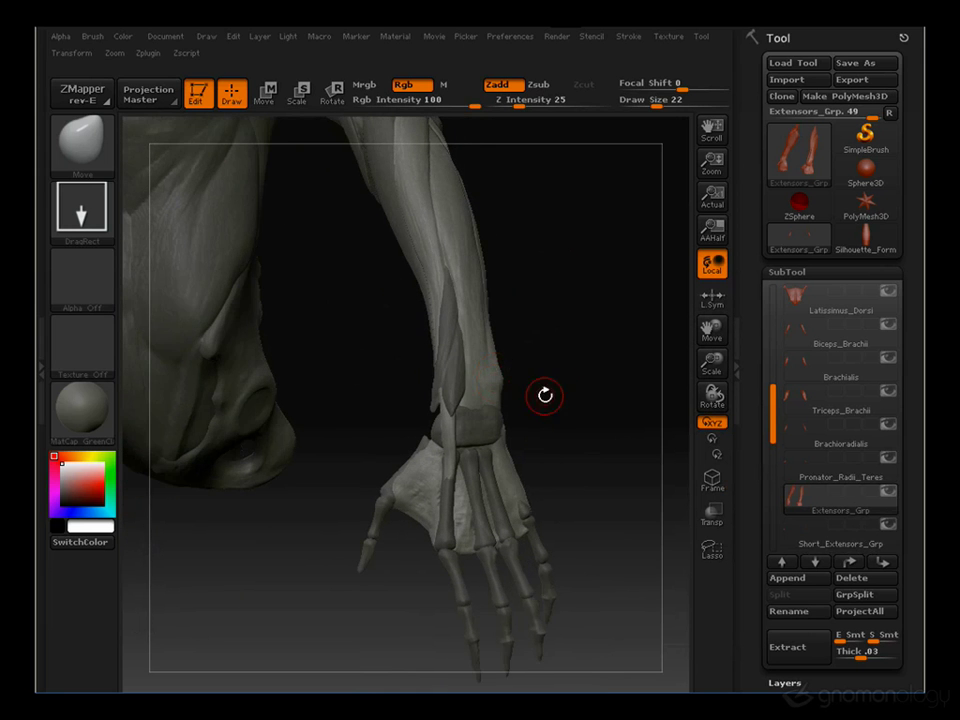
{"action": "left_click_drag", "start_coordinate": [559, 360], "coordinate": [595, 369]}
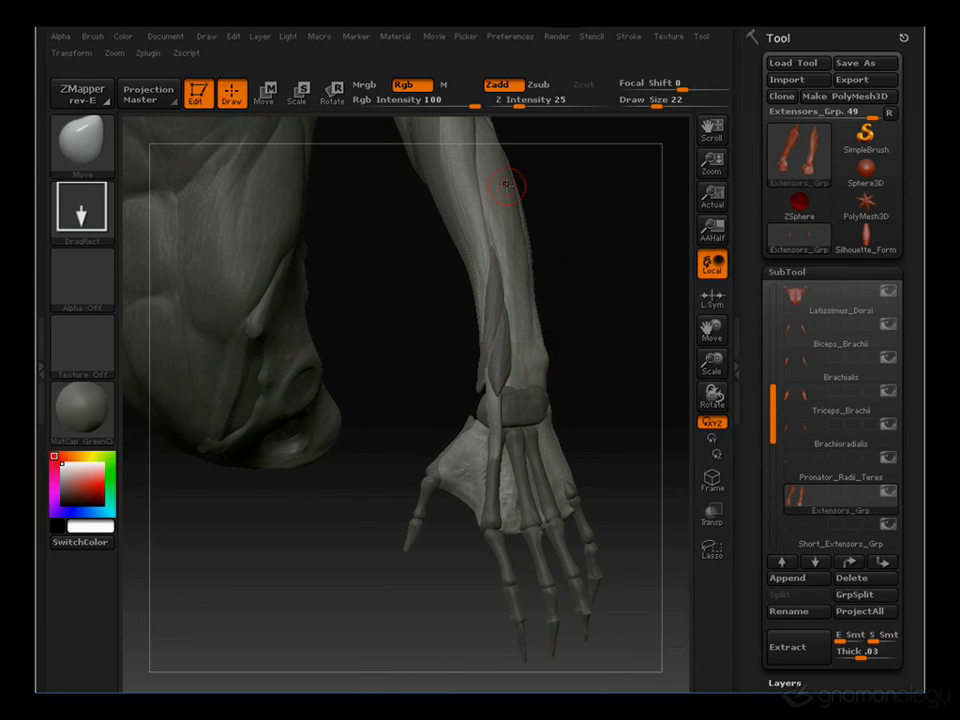
{"action": "left_click_drag", "start_coordinate": [602, 219], "coordinate": [476, 213]}
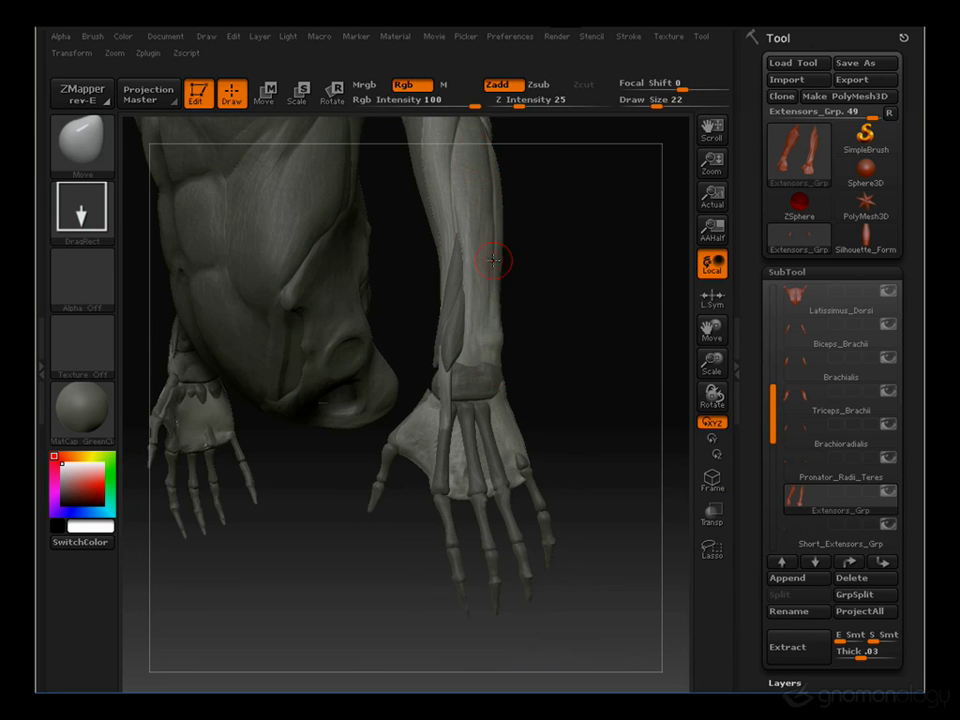
{"action": "left_click_drag", "start_coordinate": [520, 255], "coordinate": [496, 208]}
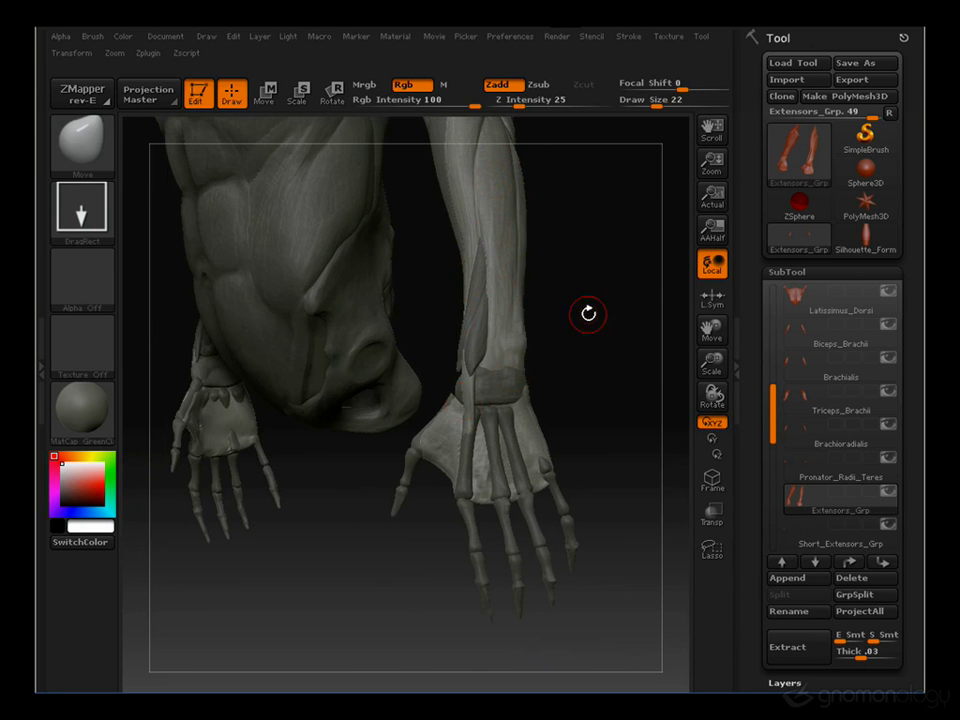
{"action": "left_click_drag", "start_coordinate": [589, 313], "coordinate": [591, 354]}
Review the extensor side of the arm from elbow to hand and show the Flexor-Grp subtool
{"action": "left_click_drag", "start_coordinate": [581, 272], "coordinate": [566, 336]}
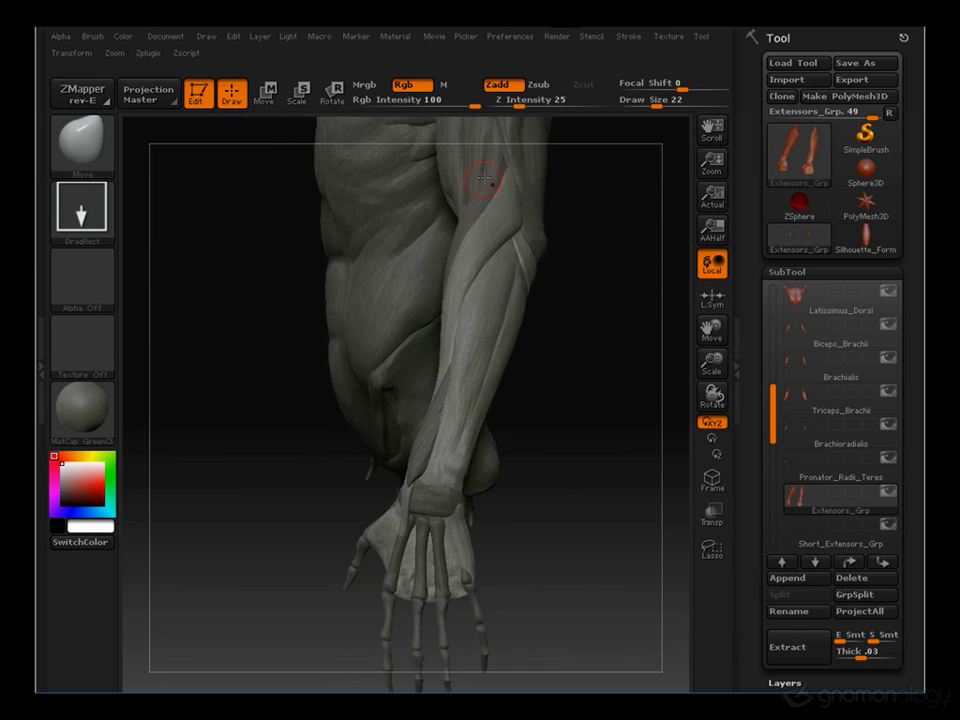
{"action": "left_click_drag", "start_coordinate": [602, 223], "coordinate": [494, 226]}
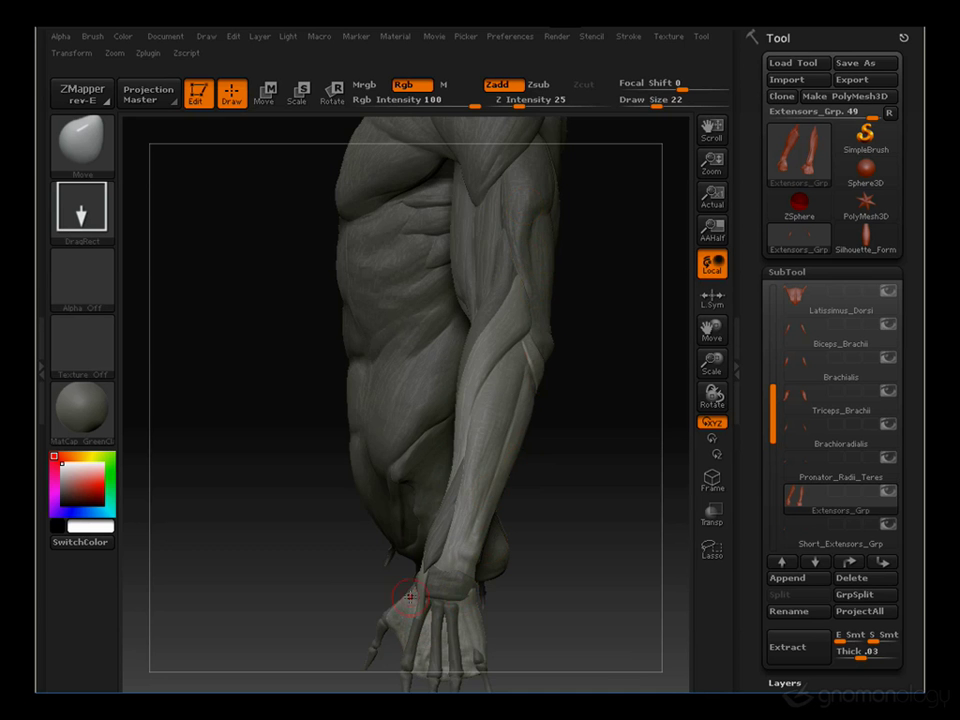
{"action": "left_click_drag", "start_coordinate": [622, 502], "coordinate": [612, 363], "text": "alt"}
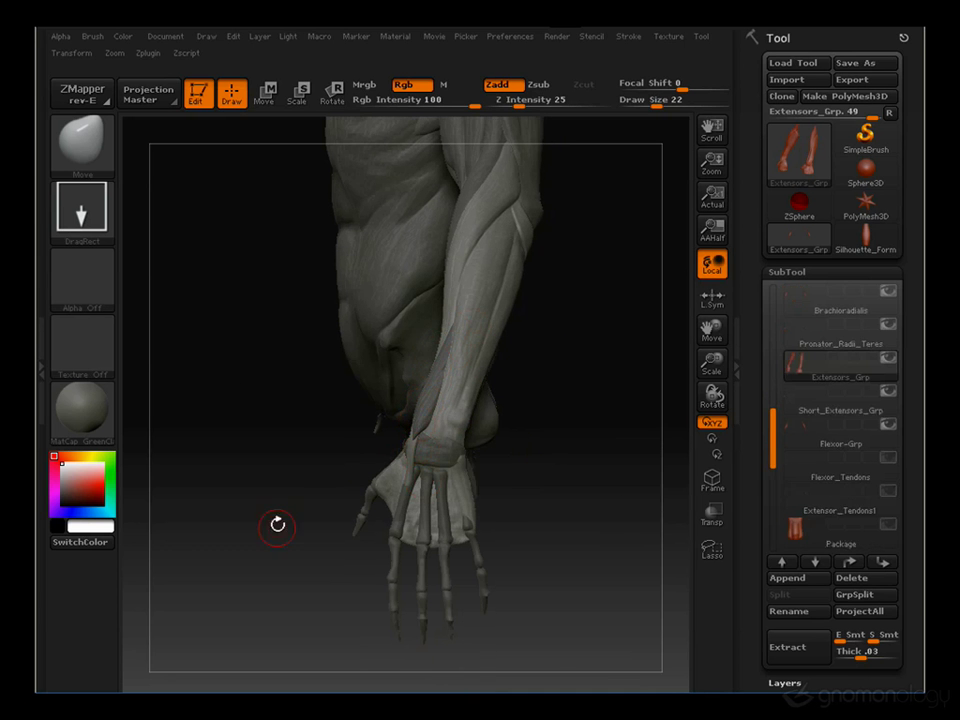
Select the Flexor-Grp subtool and inspect its muscle mass along the inner forearm from elbow to wrist
{"action": "left_click_drag", "start_coordinate": [276, 521], "coordinate": [341, 353]}
{"action": "left_click", "coordinate": [830, 435]}
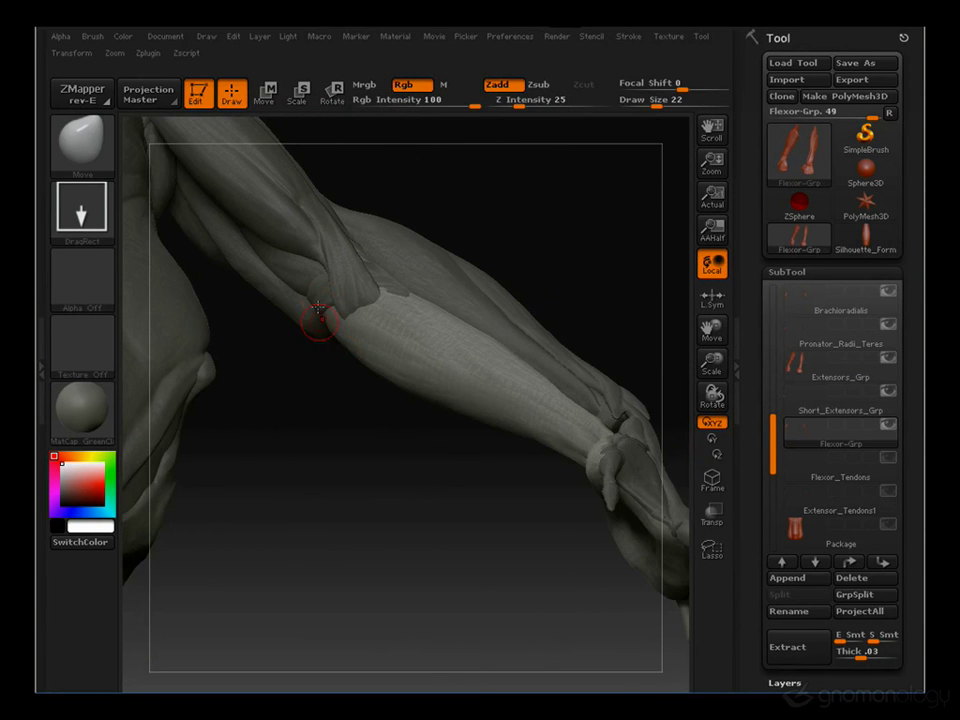
{"action": "left_click_drag", "start_coordinate": [300, 476], "coordinate": [357, 366]}
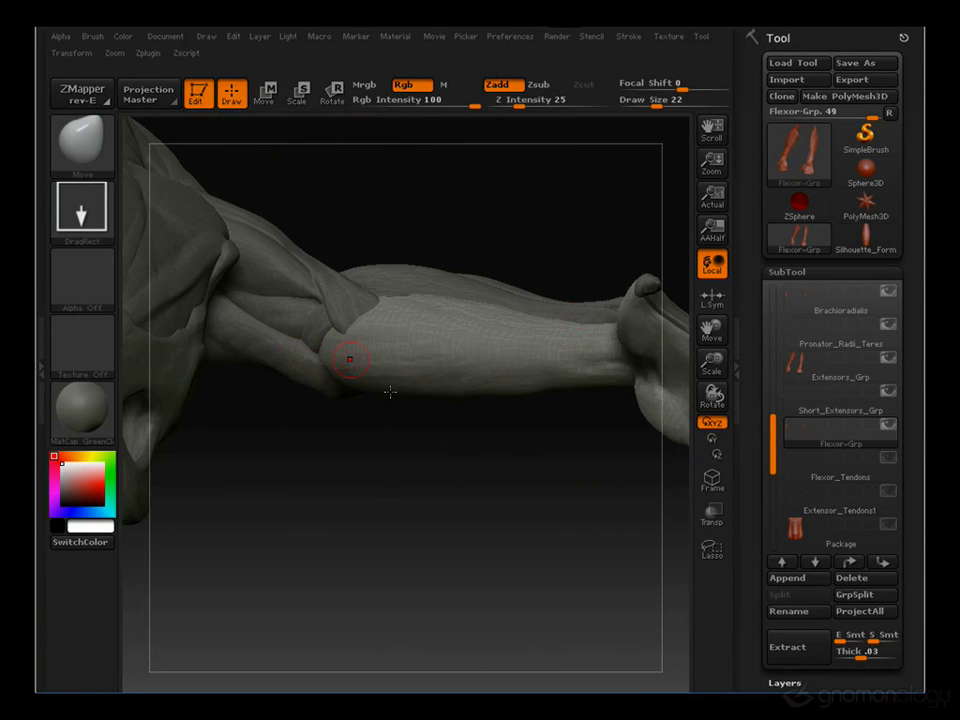
{"action": "left_click_drag", "start_coordinate": [512, 395], "coordinate": [322, 387]}
{"action": "left_click_drag", "start_coordinate": [506, 506], "coordinate": [476, 333]}
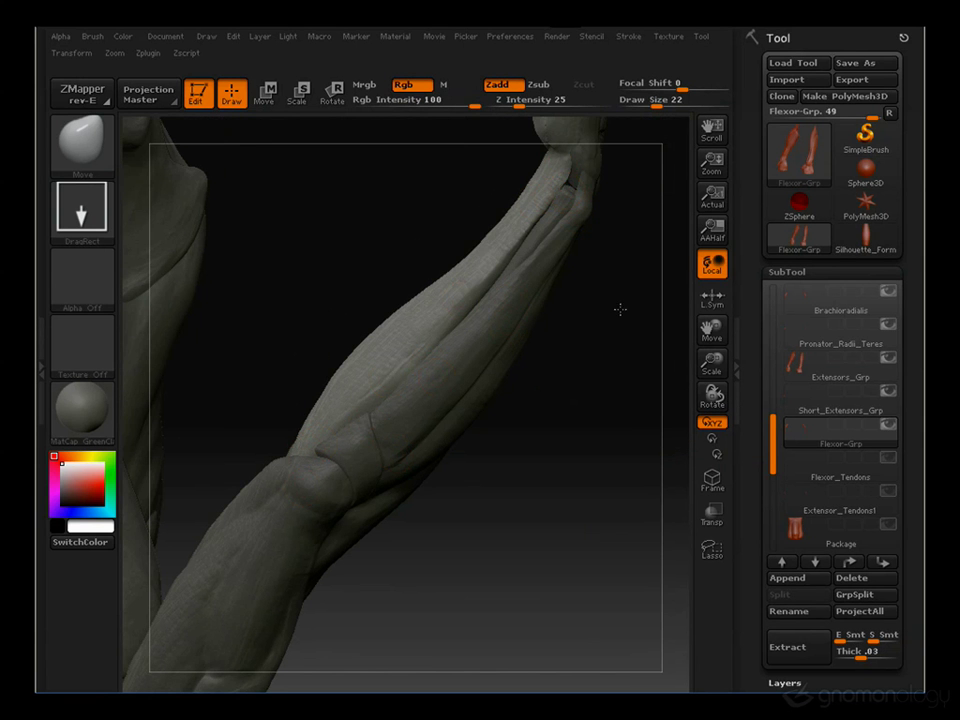
Compare the flexor and extensor masses on either side of the ulna, from the elbow down to the palm
{"action": "left_click_drag", "start_coordinate": [620, 309], "coordinate": [571, 269]}
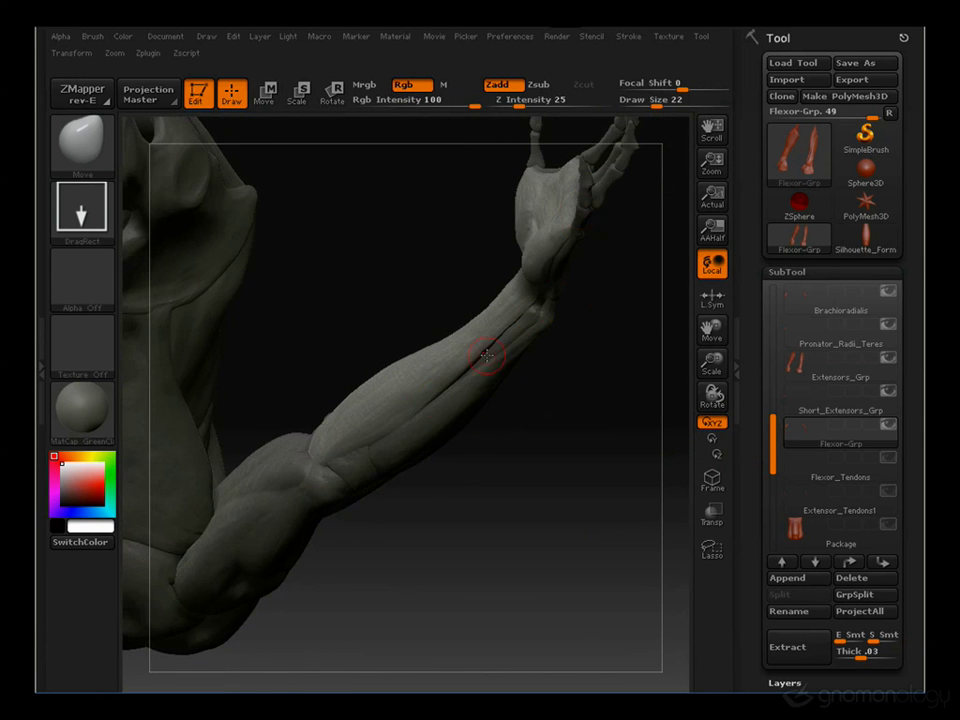
{"action": "mouse_move", "coordinate": [382, 275]}
{"action": "left_mouse_down"}
{"action": "mouse_move", "coordinate": [390, 307]}
{"action": "mouse_move", "coordinate": [572, 360]}
{"action": "mouse_move", "coordinate": [279, 358]}
{"action": "mouse_move", "coordinate": [229, 272]}
{"action": "mouse_move", "coordinate": [266, 234]}
{"action": "mouse_move", "coordinate": [484, 249]}
{"action": "left_mouse_up"}
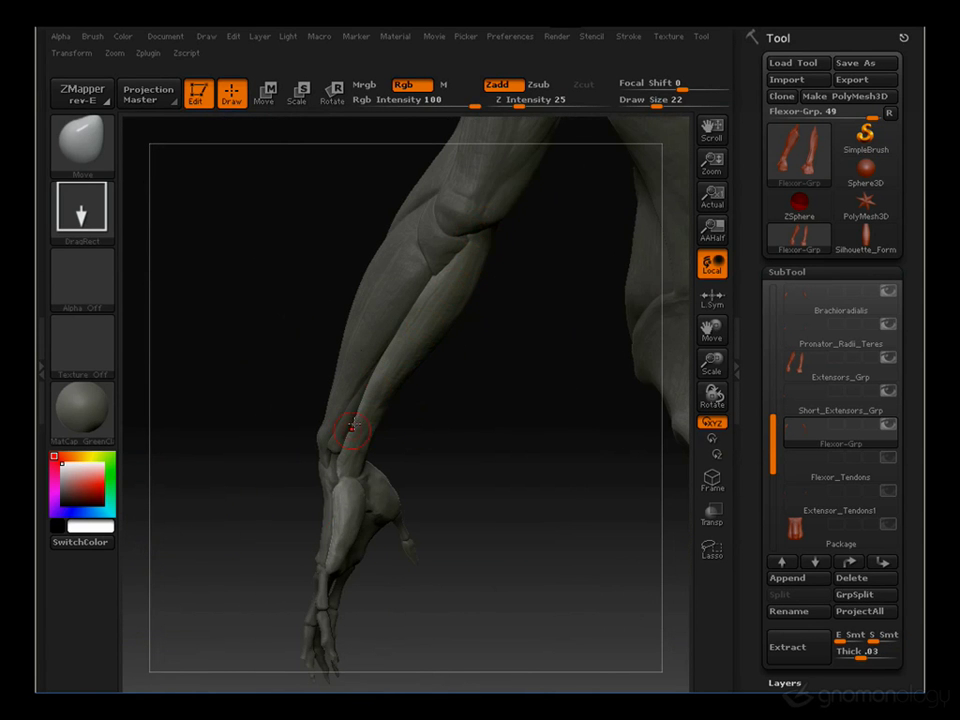
{"action": "mouse_move", "coordinate": [489, 403]}
{"action": "left_mouse_down"}
{"action": "mouse_move", "coordinate": [478, 375]}
{"action": "mouse_move", "coordinate": [425, 353]}
{"action": "left_mouse_up"}
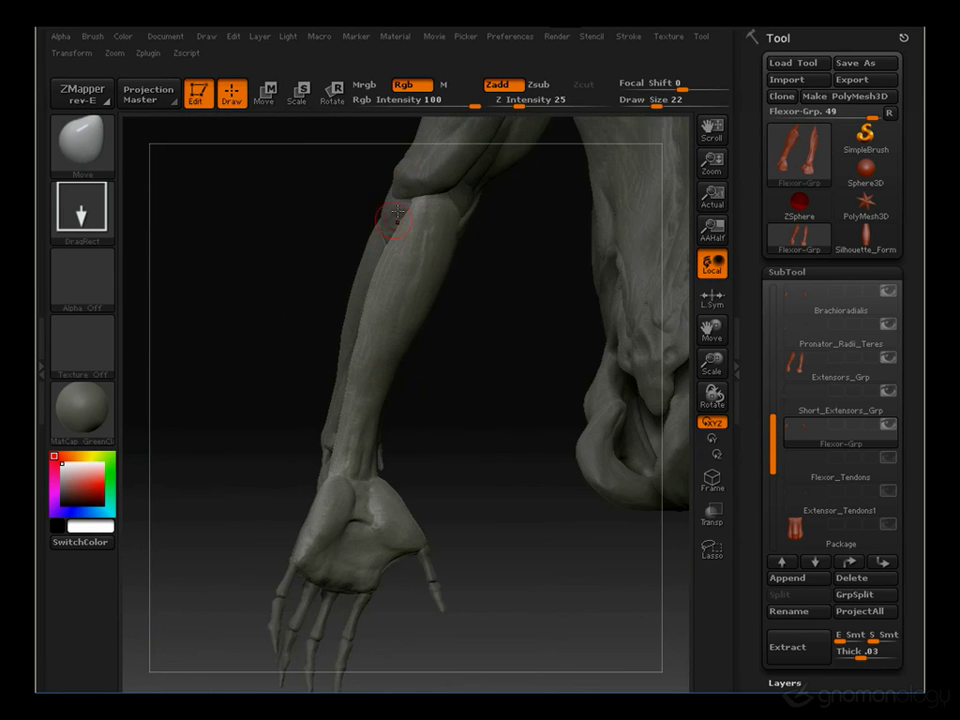
{"action": "left_click_drag", "start_coordinate": [300, 375], "coordinate": [462, 195]}
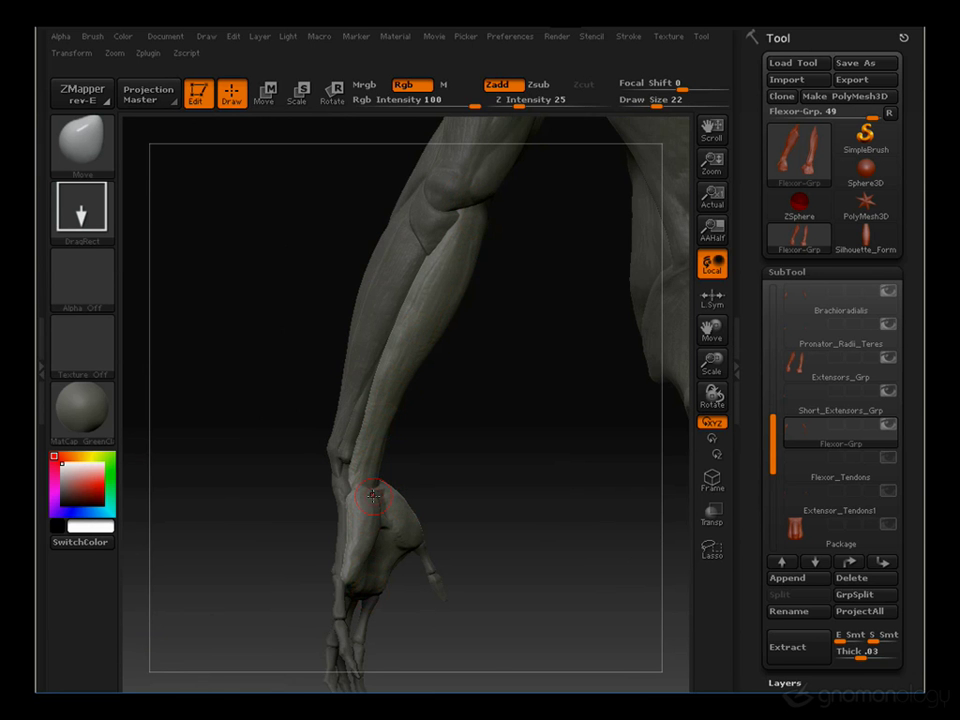
{"action": "mouse_move", "coordinate": [508, 459]}
{"action": "left_mouse_down"}
{"action": "mouse_move", "coordinate": [441, 459]}
{"action": "mouse_move", "coordinate": [476, 456]}
{"action": "mouse_move", "coordinate": [455, 453]}
{"action": "mouse_move", "coordinate": [313, 480]}
{"action": "mouse_move", "coordinate": [276, 474]}
{"action": "mouse_move", "coordinate": [409, 410]}
{"action": "mouse_move", "coordinate": [400, 412]}
{"action": "left_mouse_up"}
Examine up close where the flexor group meets the biceps attachment and pronator below the elbow, using a draw size of 38
{"action": "left_click_drag", "start_coordinate": [354, 376], "coordinate": [366, 446], "text": "alt"}
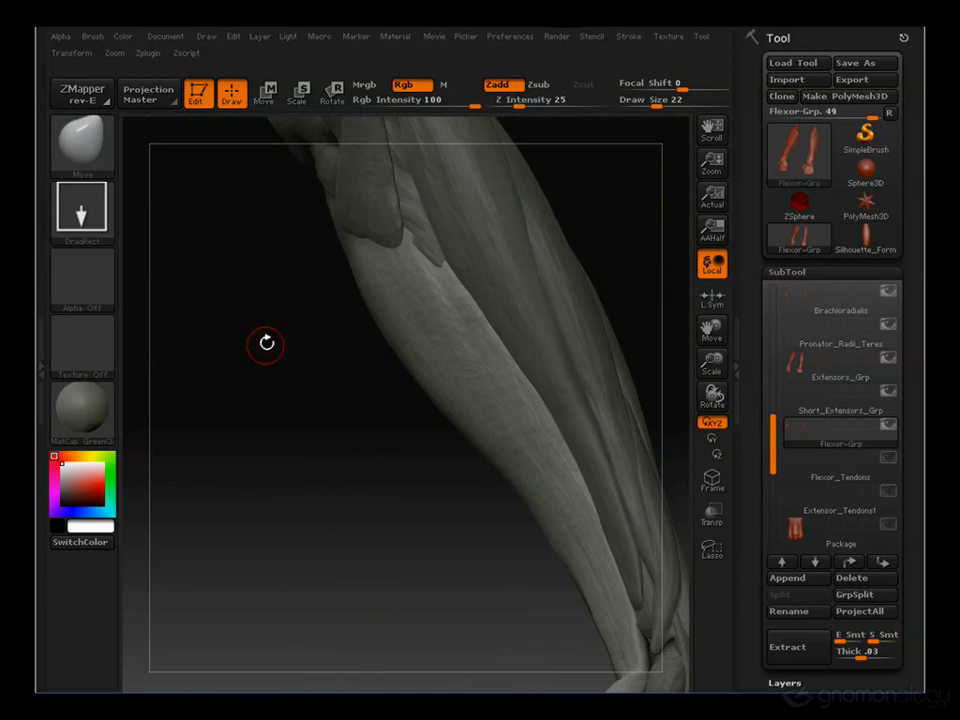
{"action": "left_click_drag", "start_coordinate": [266, 344], "coordinate": [370, 330]}
{"action": "key", "text": "s"}
{"action": "left_click_drag", "start_coordinate": [385, 324], "coordinate": [418, 325]}
{"action": "left_click_drag", "start_coordinate": [576, 180], "coordinate": [515, 205]}
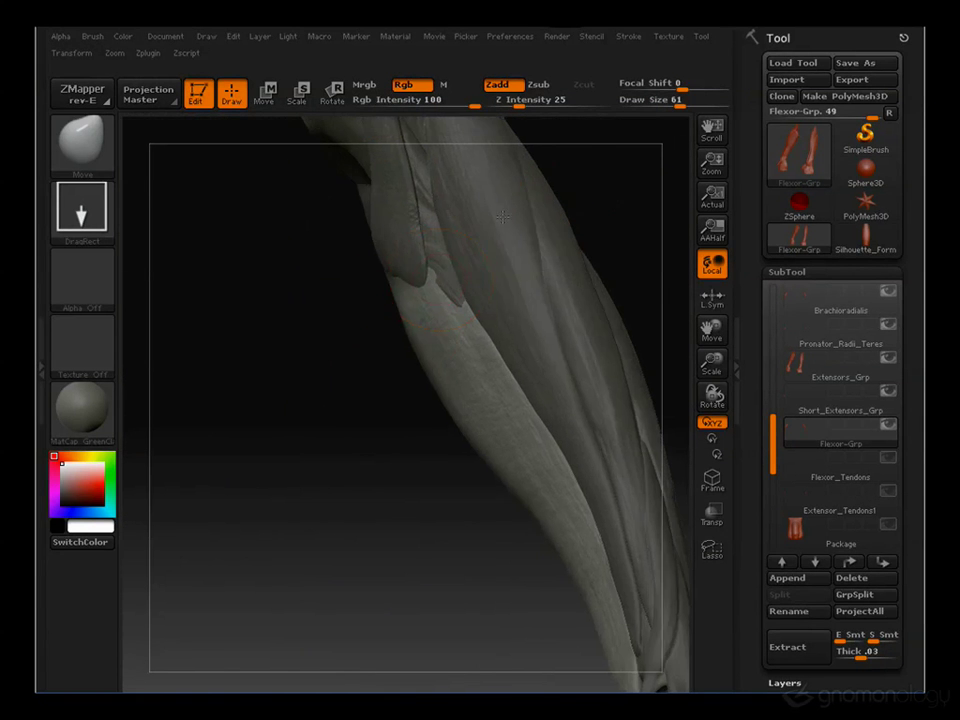
{"action": "key", "text": "bracketleft"}
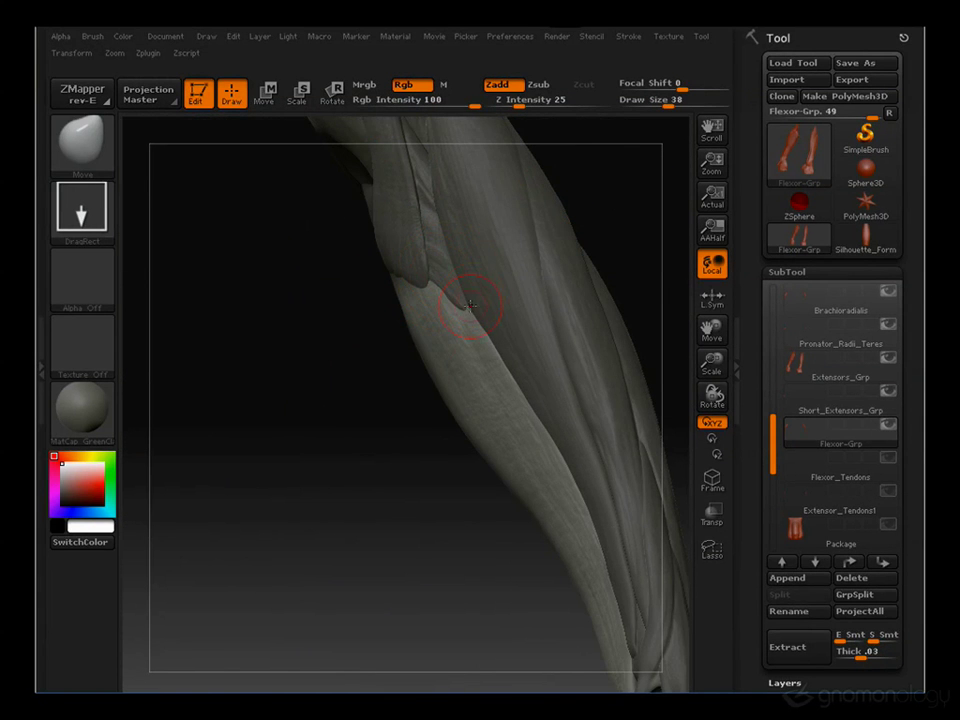
Inspect the flexor group's origin at the inner elbow from below, front and back, and reduce the draw size to 21
{"action": "mouse_move", "coordinate": [354, 387]}
{"action": "left_mouse_down"}
{"action": "mouse_move", "coordinate": [388, 303]}
{"action": "mouse_move", "coordinate": [381, 344]}
{"action": "left_mouse_up"}
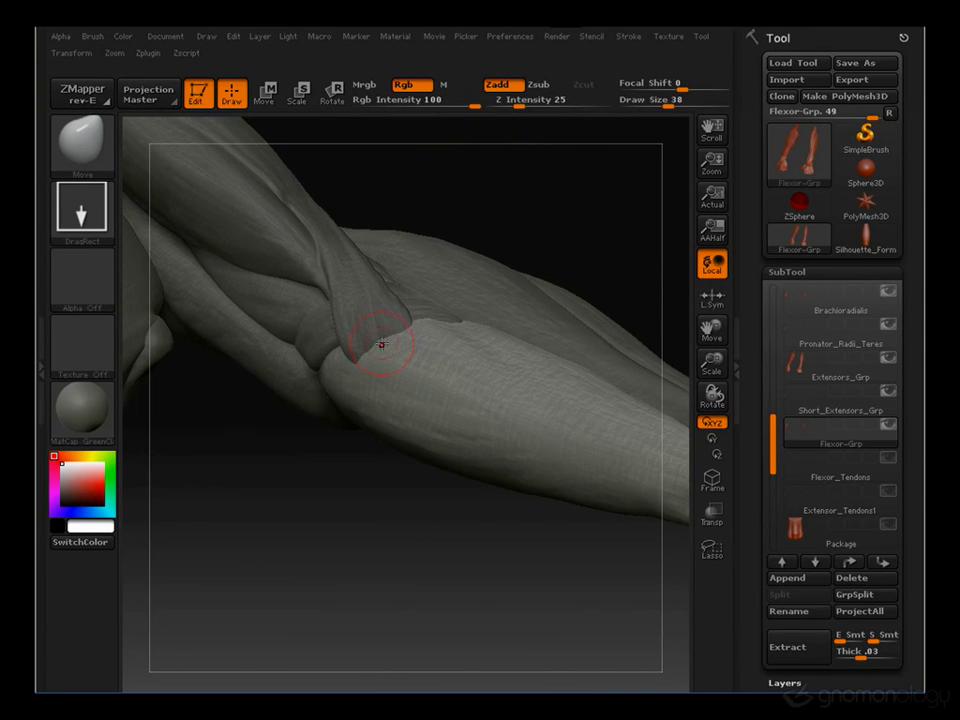
{"action": "mouse_move", "coordinate": [370, 450]}
{"action": "left_mouse_down"}
{"action": "mouse_move", "coordinate": [366, 555]}
{"action": "mouse_move", "coordinate": [320, 330]}
{"action": "left_mouse_up"}
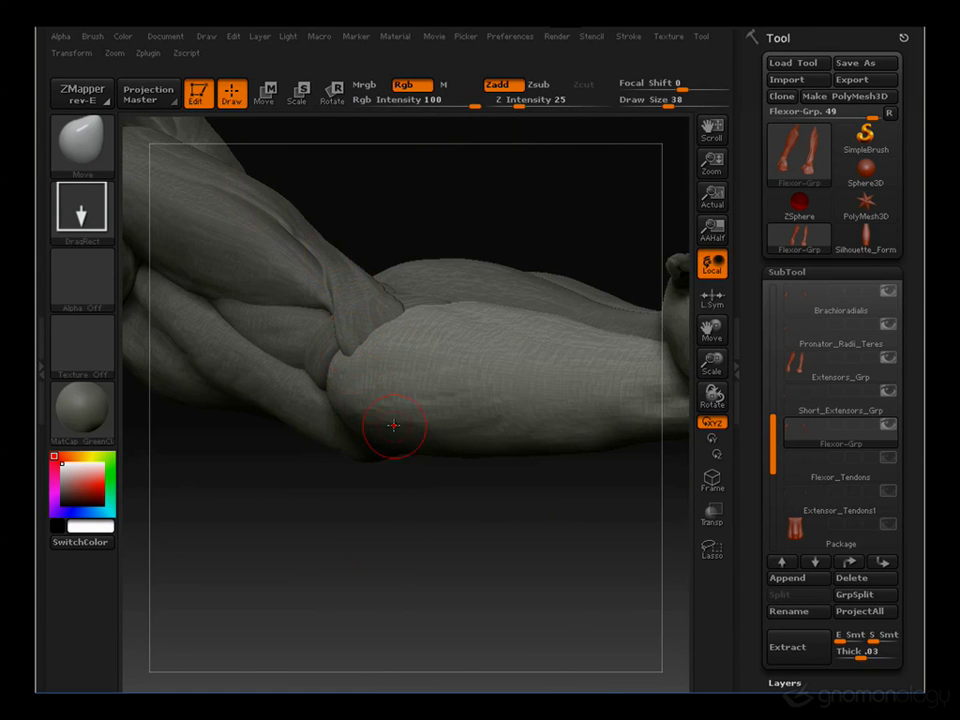
{"action": "left_click_drag", "start_coordinate": [343, 542], "coordinate": [378, 355]}
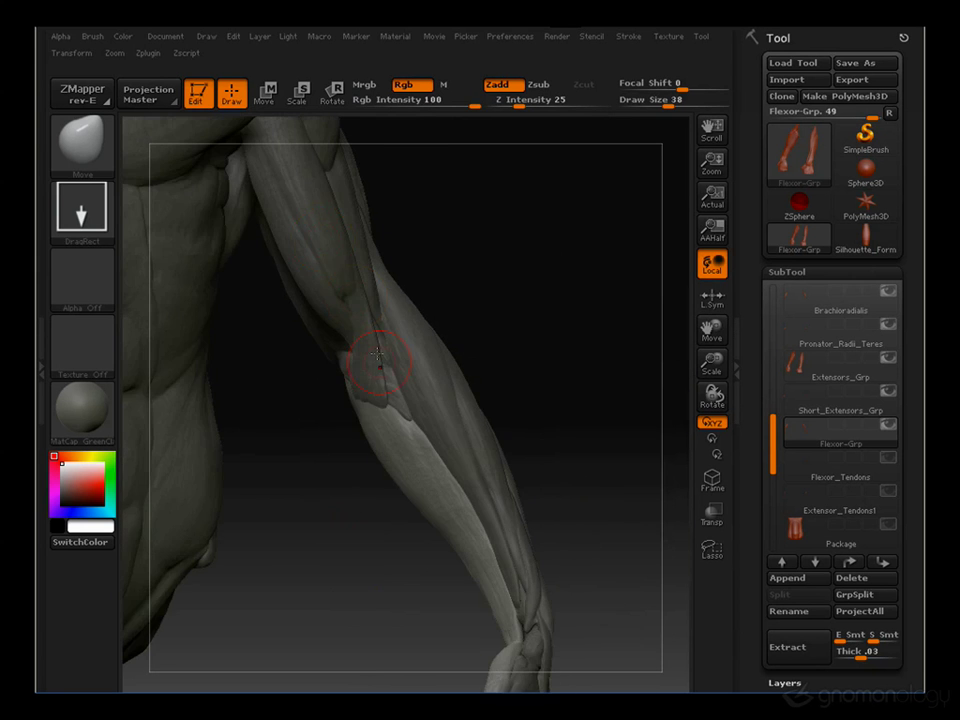
{"action": "mouse_move", "coordinate": [355, 440]}
{"action": "left_mouse_down"}
{"action": "mouse_move", "coordinate": [332, 461]}
{"action": "mouse_move", "coordinate": [345, 454]}
{"action": "mouse_move", "coordinate": [306, 464]}
{"action": "mouse_move", "coordinate": [313, 401]}
{"action": "mouse_move", "coordinate": [343, 403]}
{"action": "mouse_move", "coordinate": [352, 439]}
{"action": "mouse_move", "coordinate": [347, 416]}
{"action": "mouse_move", "coordinate": [341, 454]}
{"action": "mouse_move", "coordinate": [352, 410]}
{"action": "left_mouse_up"}
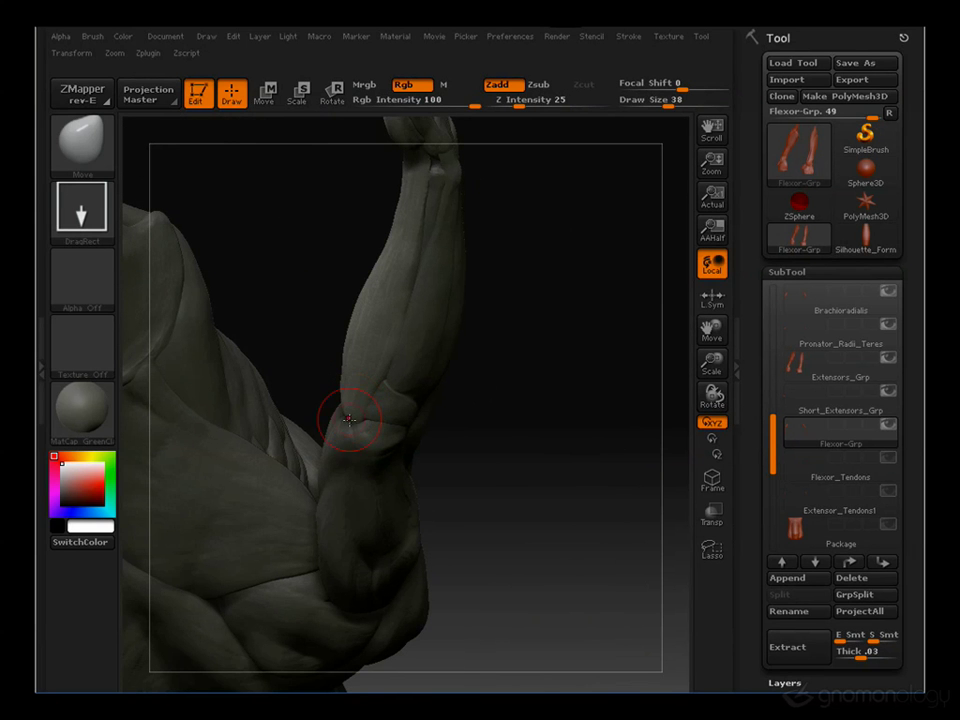
{"action": "mouse_move", "coordinate": [300, 262]}
{"action": "left_mouse_down"}
{"action": "mouse_move", "coordinate": [340, 350]}
{"action": "mouse_move", "coordinate": [366, 373]}
{"action": "mouse_move", "coordinate": [349, 373]}
{"action": "left_mouse_up"}
{"action": "key", "text": "s"}
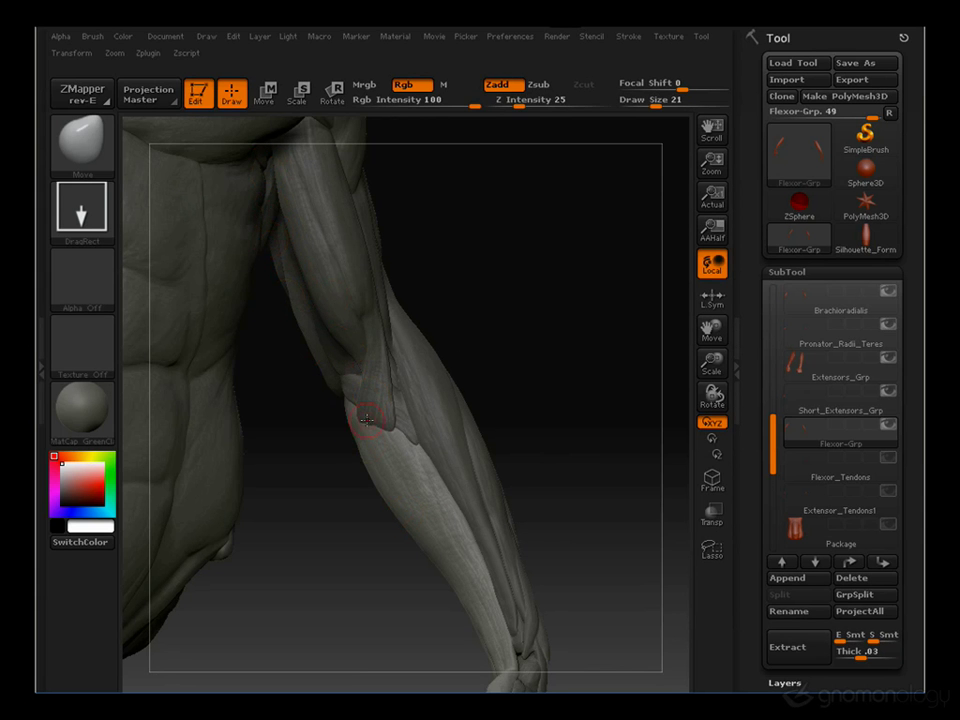
Show the Flexor_Tendons and Extensor_Tendons1 subtools and inspect the tendons over the back of the hand
{"action": "left_click_drag", "start_coordinate": [564, 375], "coordinate": [591, 354]}
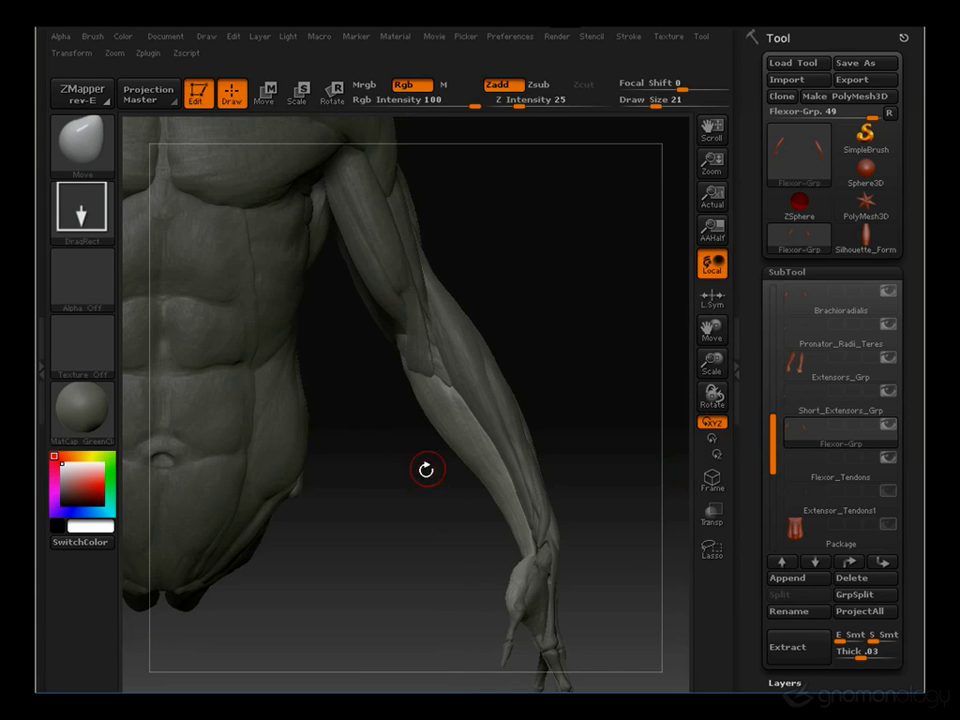
{"action": "left_click_drag", "start_coordinate": [613, 468], "coordinate": [660, 420]}
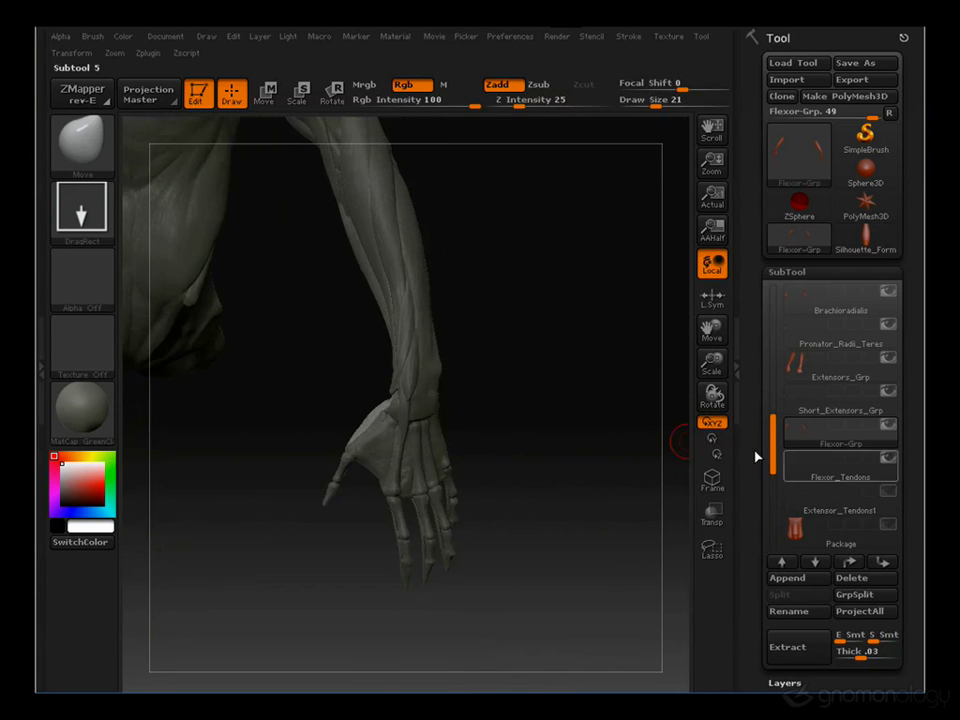
{"action": "left_click", "coordinate": [893, 489]}
{"action": "left_click_drag", "start_coordinate": [536, 381], "coordinate": [519, 351]}
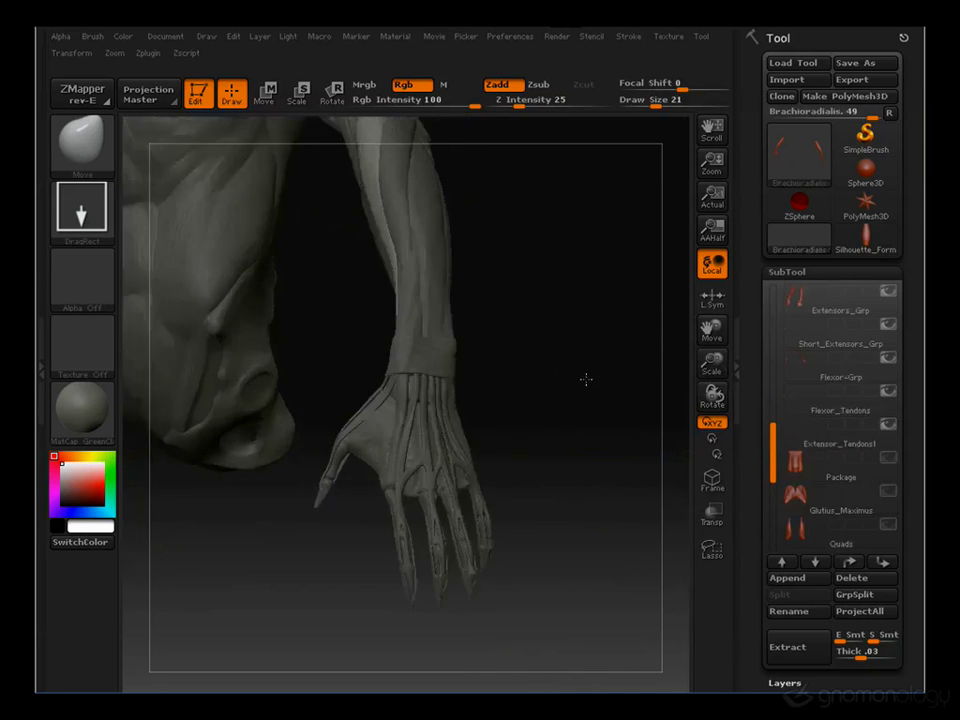
{"action": "left_click_drag", "start_coordinate": [585, 379], "coordinate": [546, 380]}
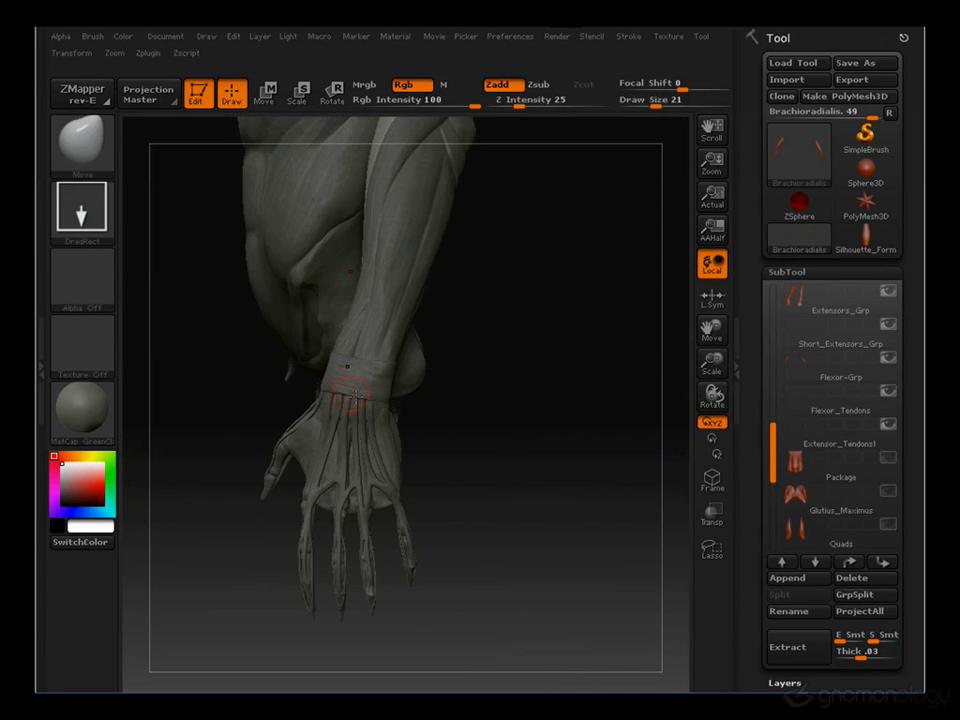
{"action": "left_click_drag", "start_coordinate": [223, 441], "coordinate": [404, 328]}
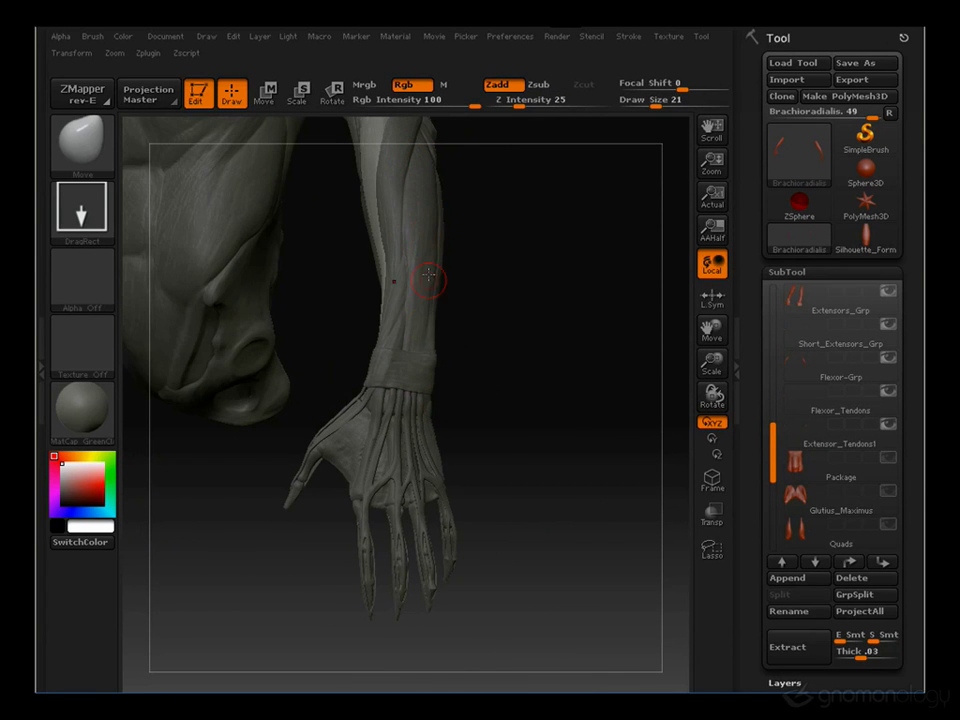
Select the Extensors_Grp subtool and trace its muscles under the wrist band into the finger tendons, with the draw size at 12
{"action": "left_click", "coordinate": [838, 398]}
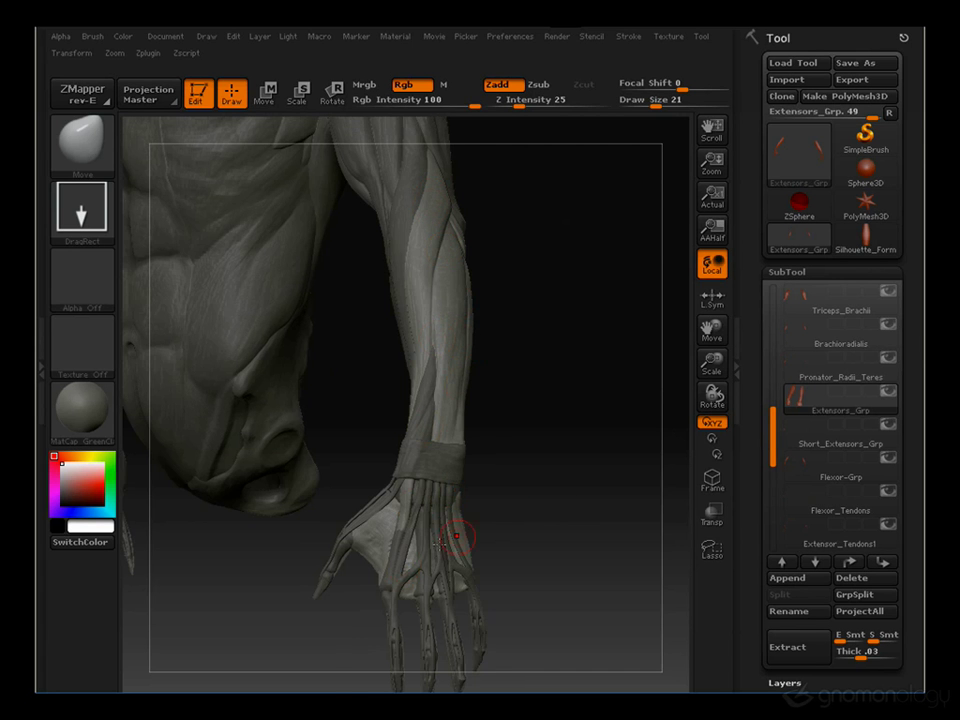
{"action": "left_click_drag", "start_coordinate": [495, 480], "coordinate": [511, 470]}
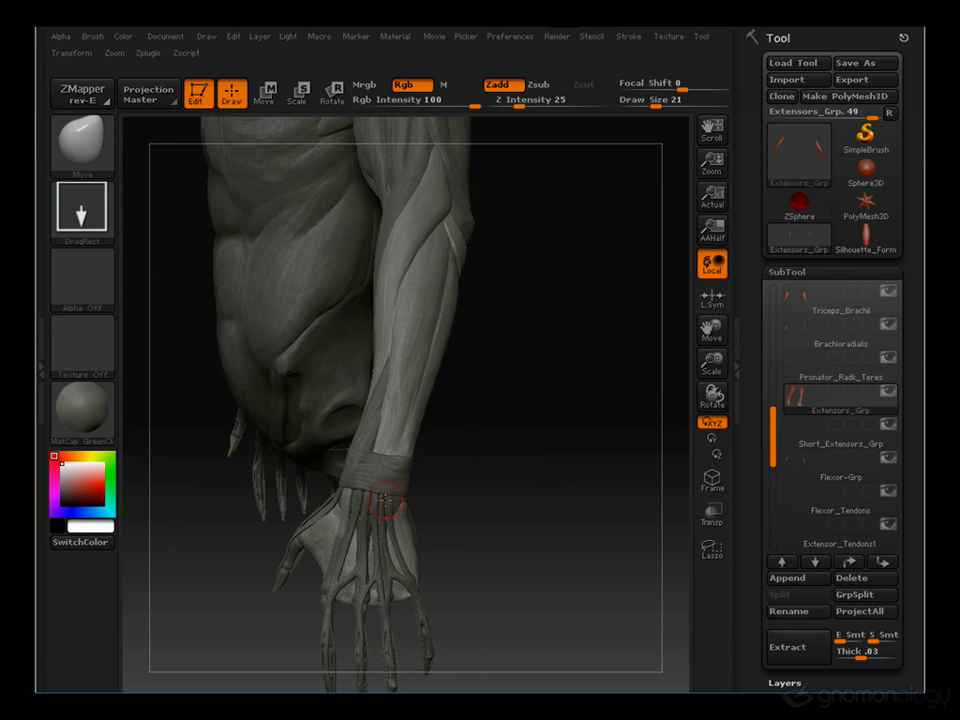
{"action": "mouse_move", "coordinate": [384, 500]}
{"action": "left_mouse_down"}
{"action": "mouse_move", "coordinate": [516, 450]}
{"action": "mouse_move", "coordinate": [609, 334]}
{"action": "mouse_move", "coordinate": [474, 242]}
{"action": "left_mouse_up"}
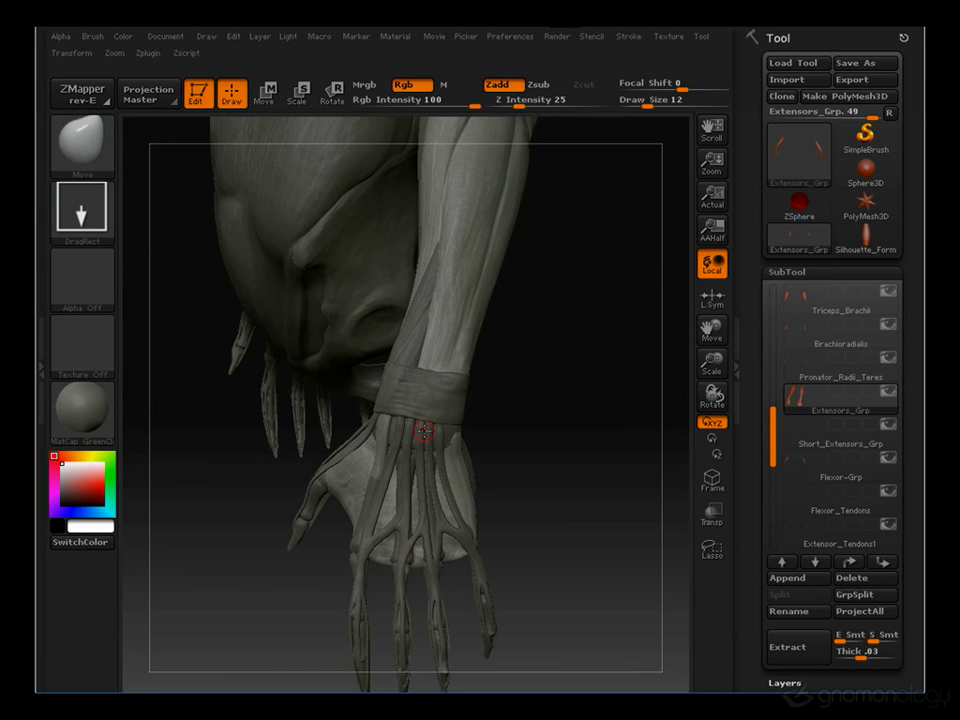
{"action": "left_click_drag", "start_coordinate": [587, 518], "coordinate": [430, 460]}
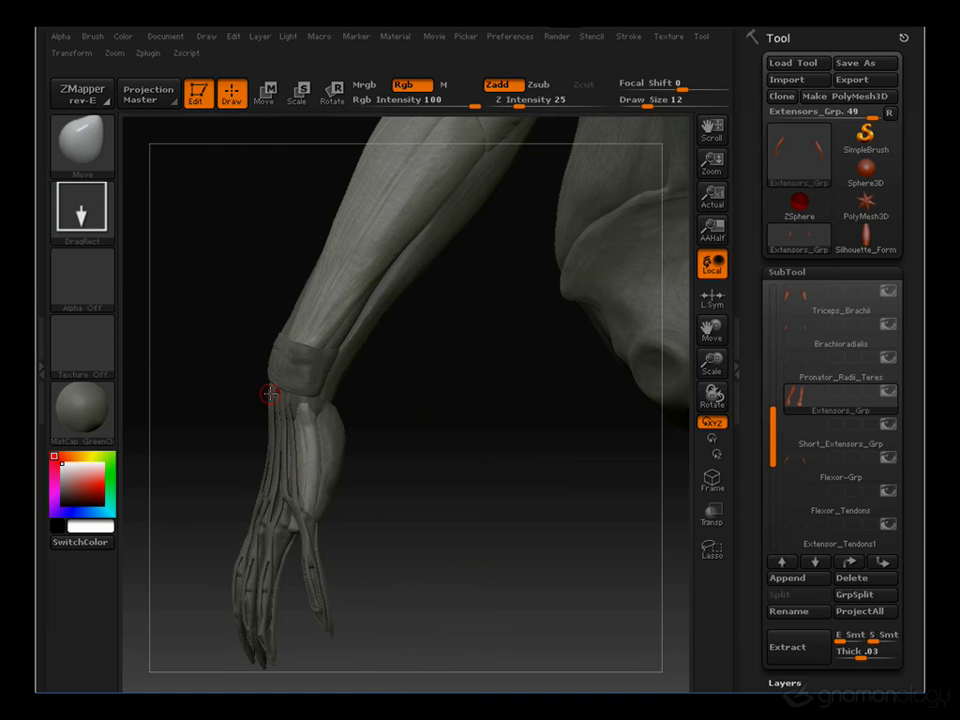
{"action": "left_click_drag", "start_coordinate": [208, 524], "coordinate": [413, 627]}
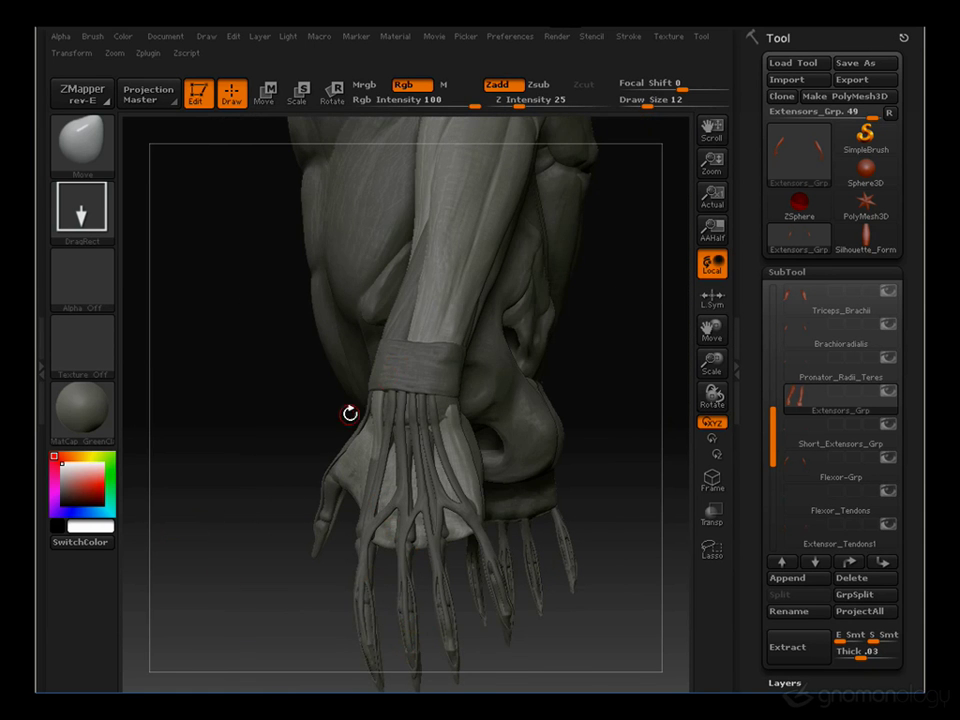
Select the Short_Extensors_Grp subtool and follow its muscles on the thumb side through the wrist band to the thumb tendons
{"action": "left_click_drag", "start_coordinate": [350, 413], "coordinate": [493, 570]}
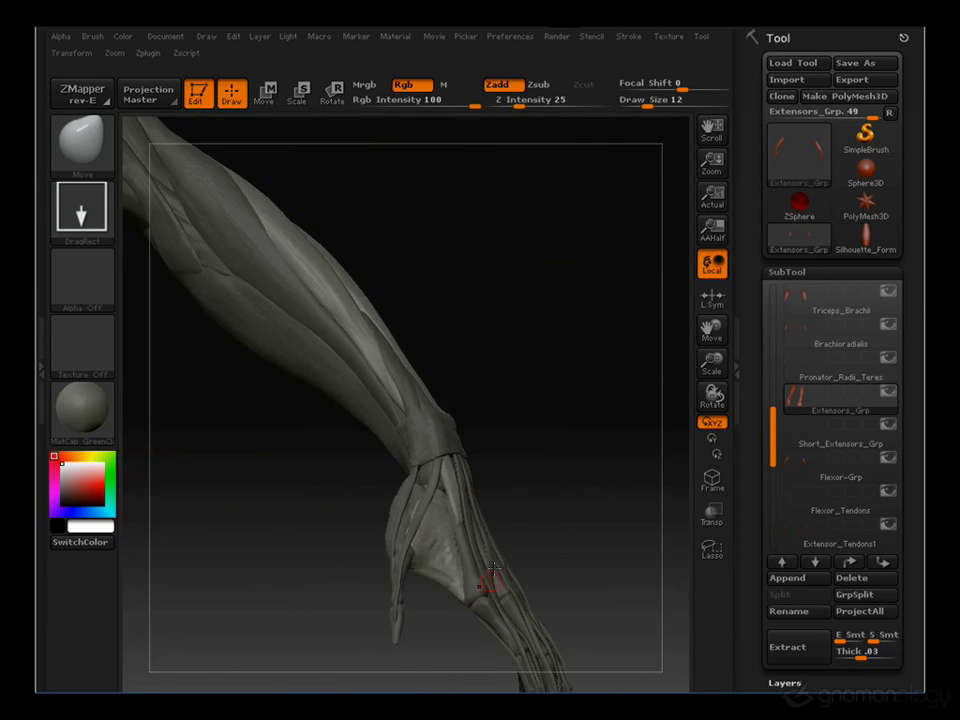
{"action": "left_click_drag", "start_coordinate": [536, 356], "coordinate": [569, 294]}
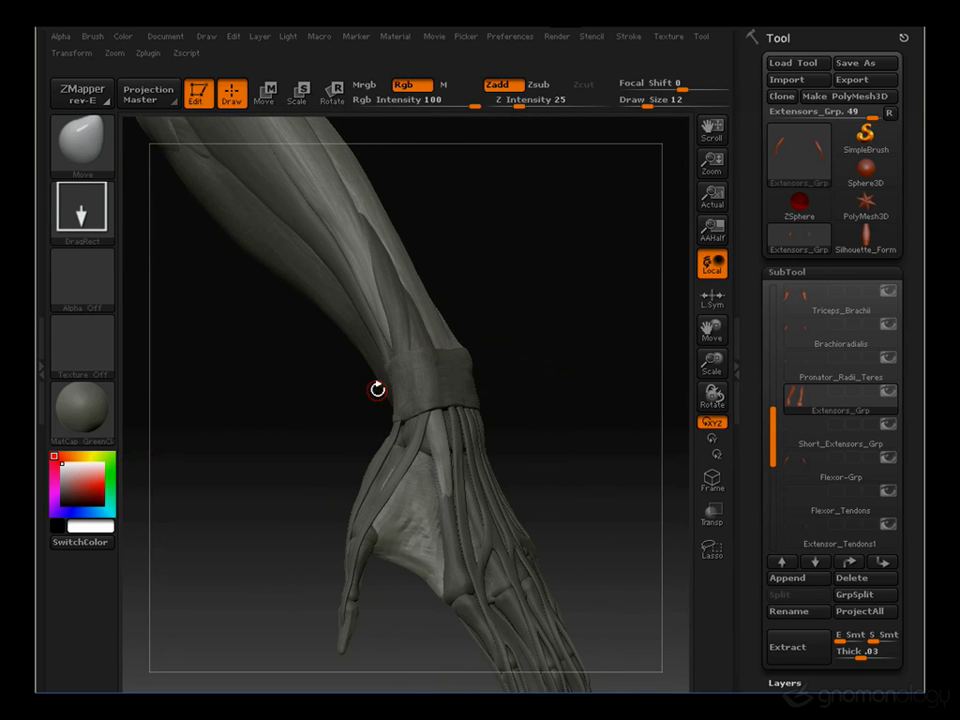
{"action": "left_click_drag", "start_coordinate": [551, 392], "coordinate": [681, 443]}
{"action": "left_click", "coordinate": [797, 437]}
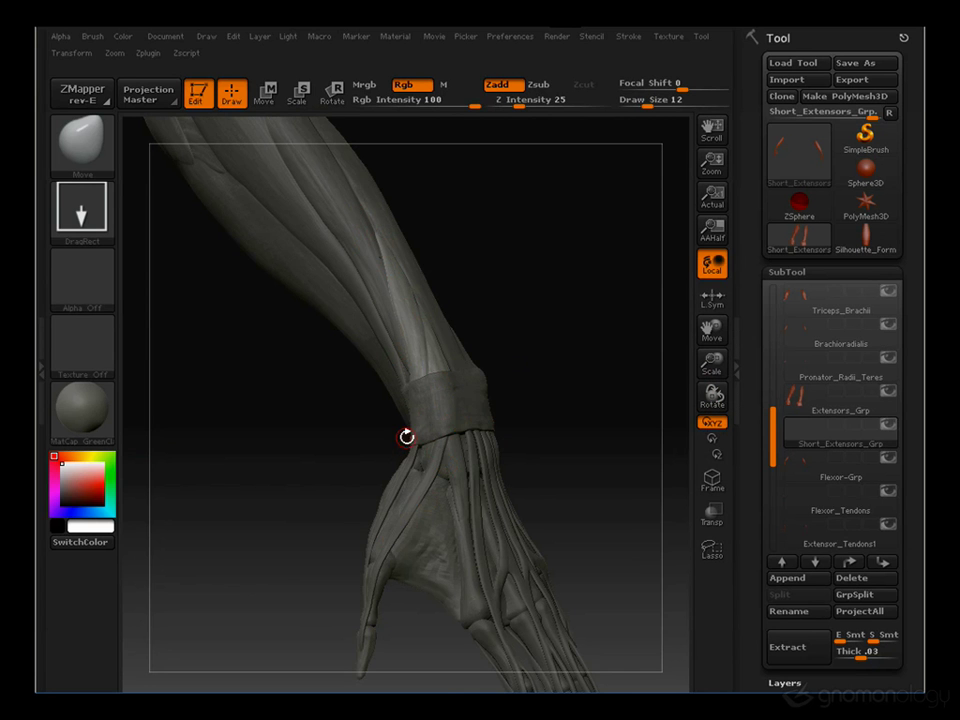
{"action": "left_click_drag", "start_coordinate": [291, 506], "coordinate": [472, 483]}
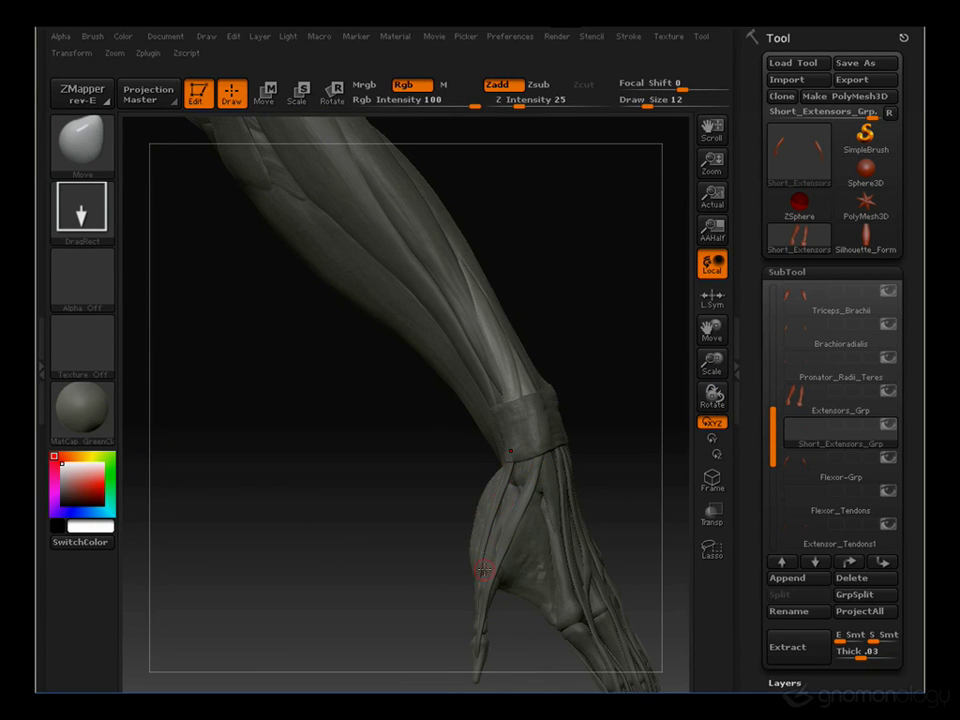
{"action": "mouse_move", "coordinate": [617, 343]}
{"action": "left_mouse_down"}
{"action": "mouse_move", "coordinate": [551, 360]}
{"action": "mouse_move", "coordinate": [568, 373]}
{"action": "mouse_move", "coordinate": [557, 375]}
{"action": "mouse_move", "coordinate": [546, 372]}
{"action": "mouse_move", "coordinate": [574, 362]}
{"action": "mouse_move", "coordinate": [484, 339]}
{"action": "mouse_move", "coordinate": [636, 326]}
{"action": "mouse_move", "coordinate": [578, 340]}
{"action": "mouse_move", "coordinate": [634, 439]}
{"action": "mouse_move", "coordinate": [555, 459]}
{"action": "mouse_move", "coordinate": [407, 450]}
{"action": "mouse_move", "coordinate": [396, 394]}
{"action": "mouse_move", "coordinate": [433, 327]}
{"action": "mouse_move", "coordinate": [384, 347]}
{"action": "mouse_move", "coordinate": [514, 165]}
{"action": "left_mouse_up"}
Review the assembled arm musculature from shoulder to hand alongside the torso, from the back, front and three-quarter views
{"action": "key", "text": "f"}
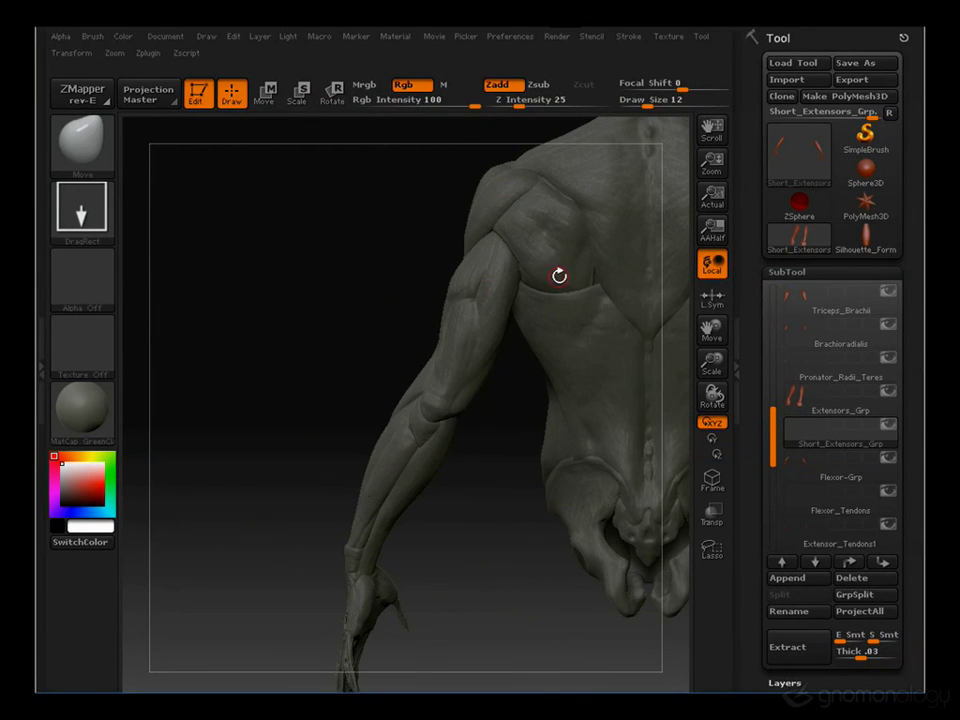
{"action": "left_click_drag", "start_coordinate": [287, 452], "coordinate": [388, 281]}
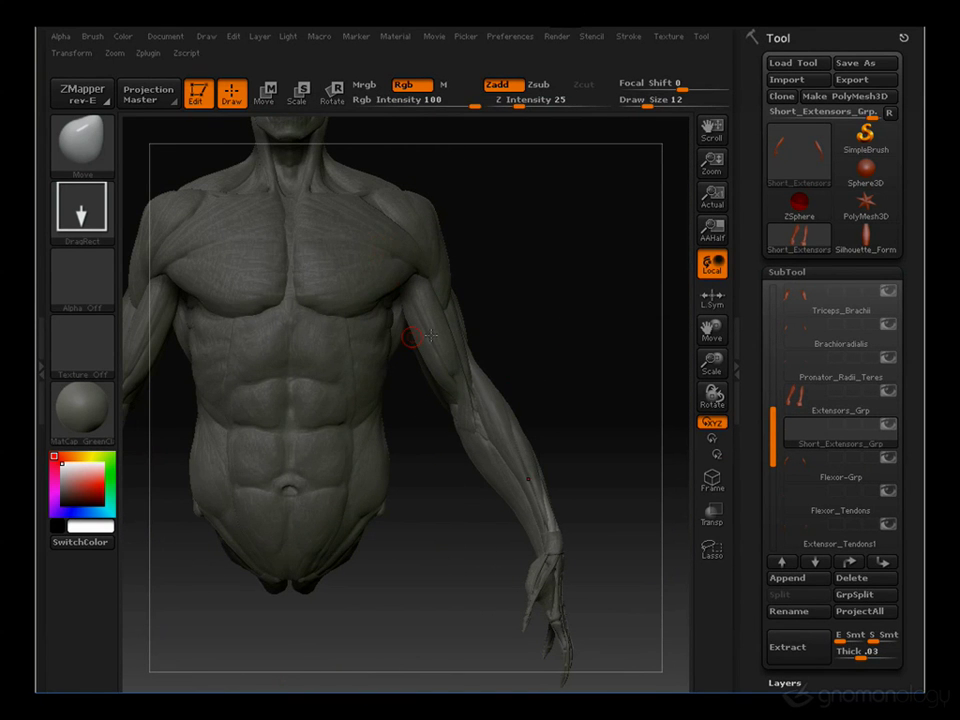
{"action": "left_click_drag", "start_coordinate": [606, 454], "coordinate": [594, 435]}
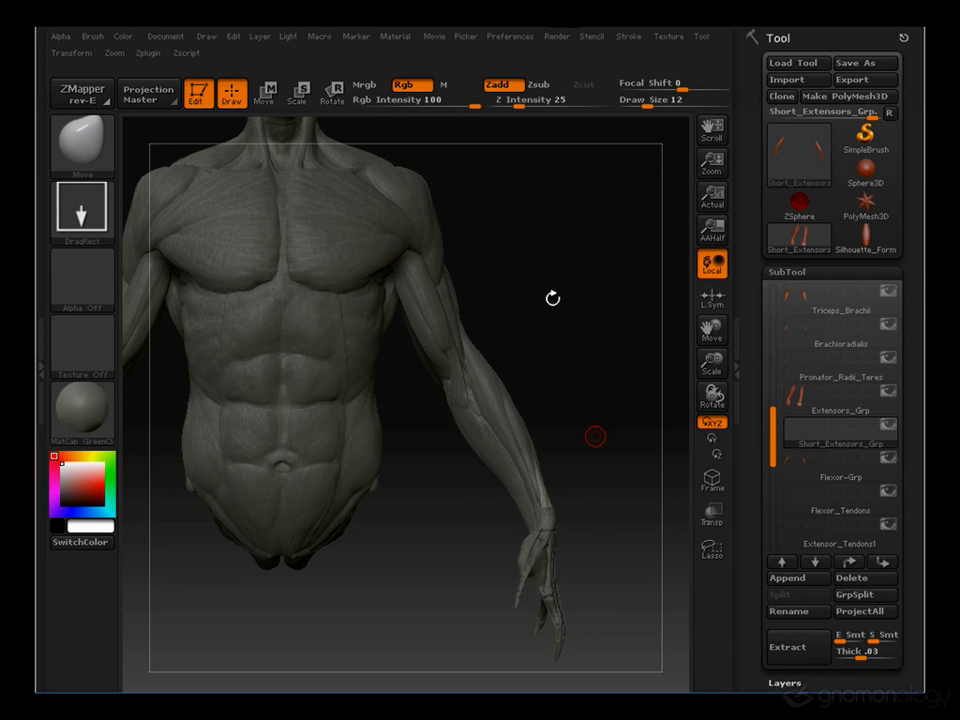
{"action": "mouse_move", "coordinate": [542, 259]}
{"action": "left_mouse_down"}
{"action": "mouse_move", "coordinate": [581, 283]}
{"action": "mouse_move", "coordinate": [574, 274]}
{"action": "left_mouse_up"}
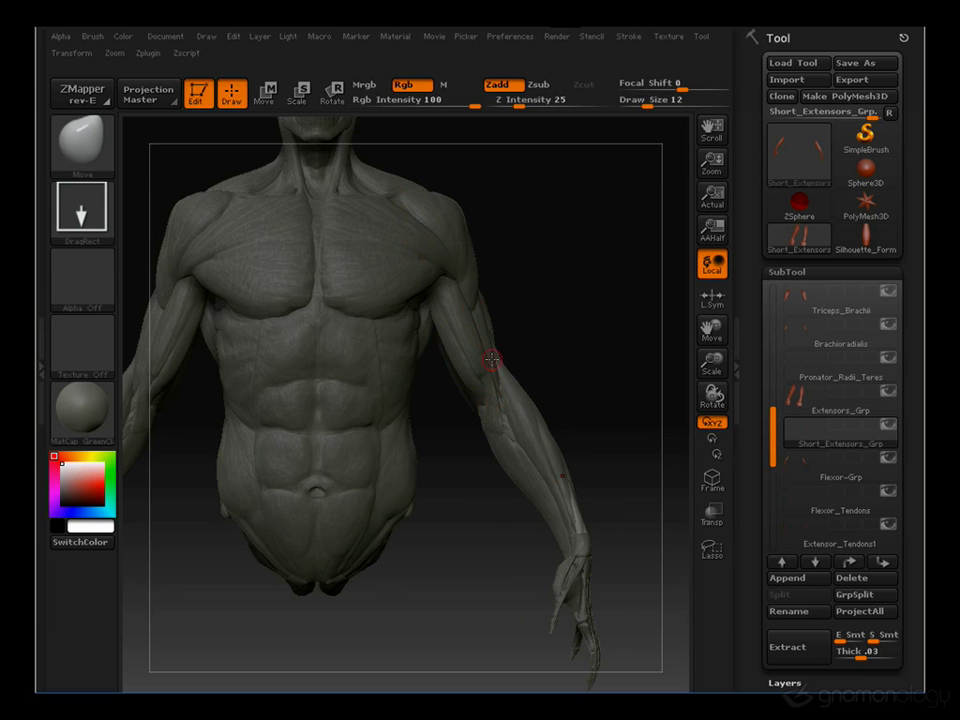
{"action": "left_click_drag", "start_coordinate": [551, 225], "coordinate": [414, 193]}
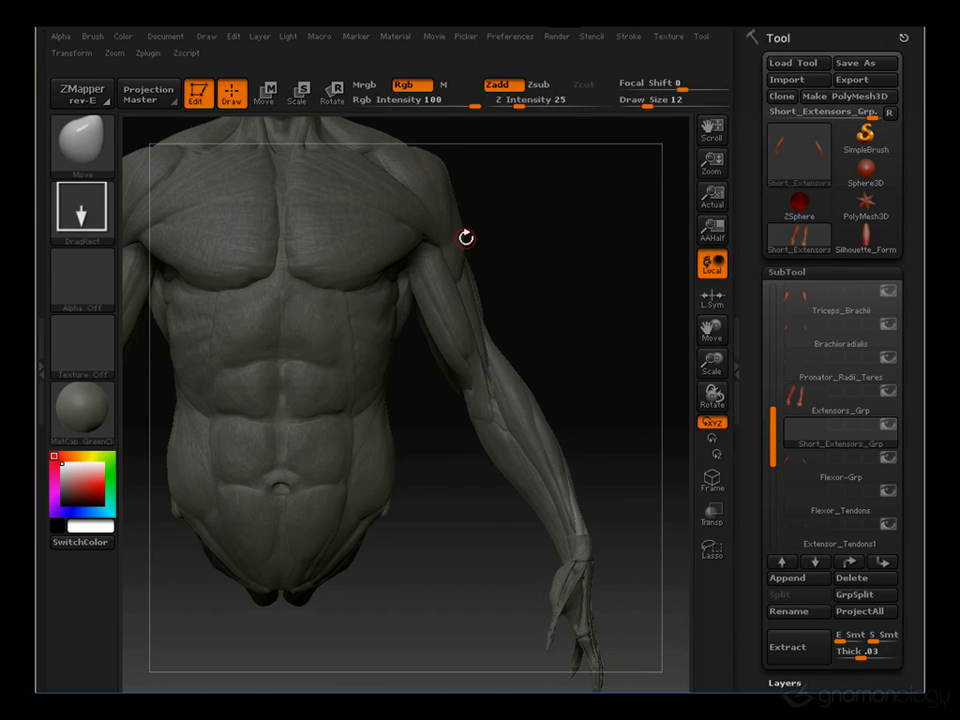
{"action": "left_click_drag", "start_coordinate": [546, 260], "coordinate": [466, 175]}
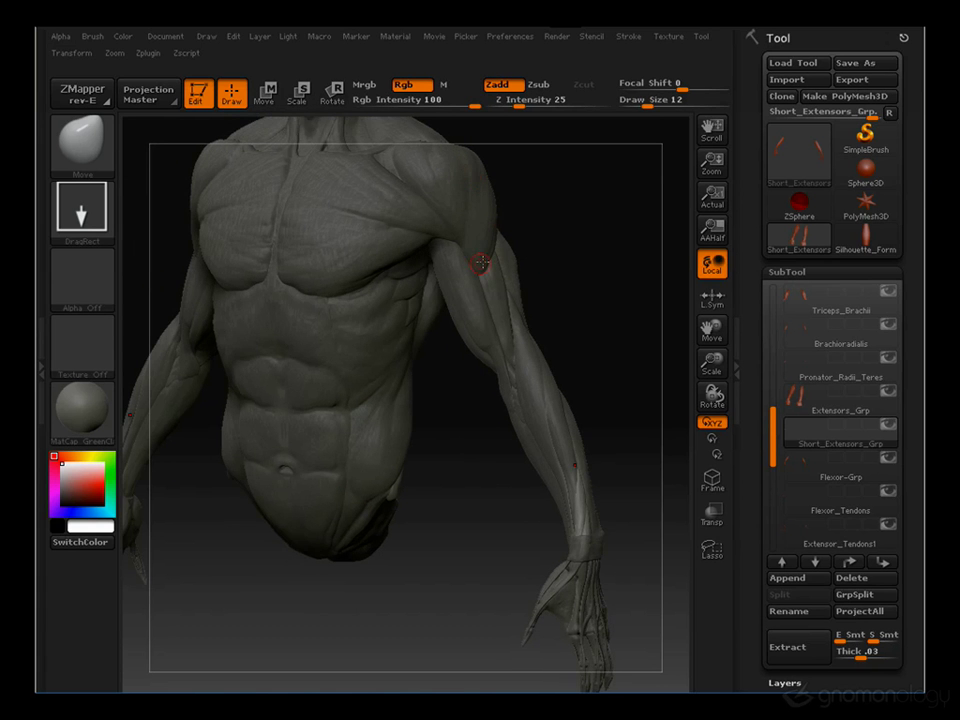
Examine the arm beside the torso from the front, a low angle and three-quarter views, comparing upper arm and forearm forms
{"action": "mouse_move", "coordinate": [472, 489]}
{"action": "left_mouse_down"}
{"action": "mouse_move", "coordinate": [506, 466]}
{"action": "mouse_move", "coordinate": [508, 452]}
{"action": "left_mouse_up"}
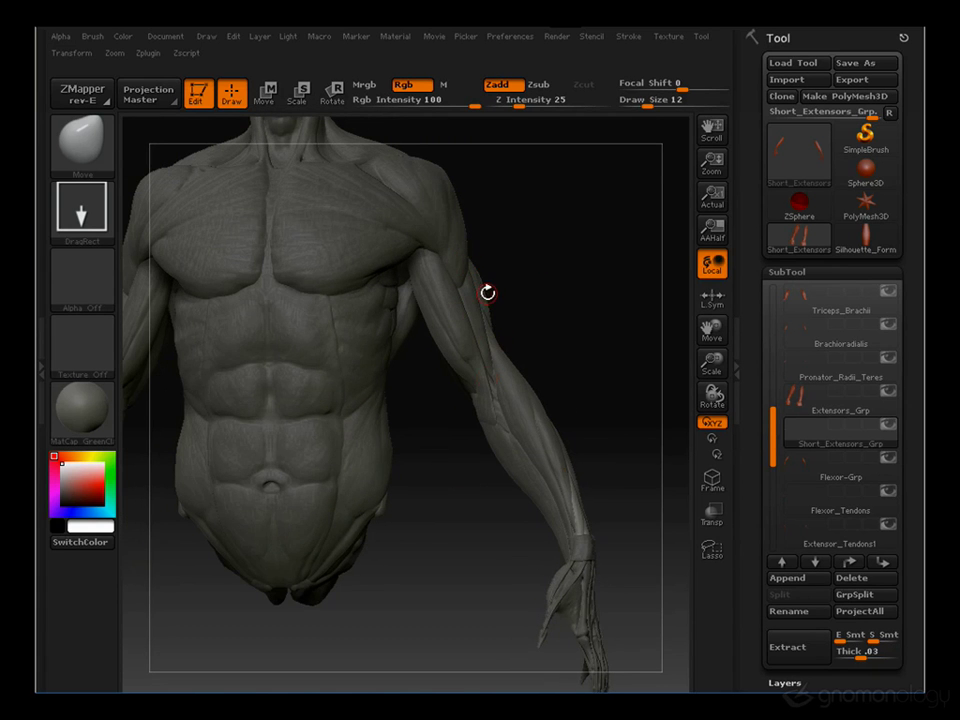
{"action": "left_click_drag", "start_coordinate": [503, 413], "coordinate": [570, 290]}
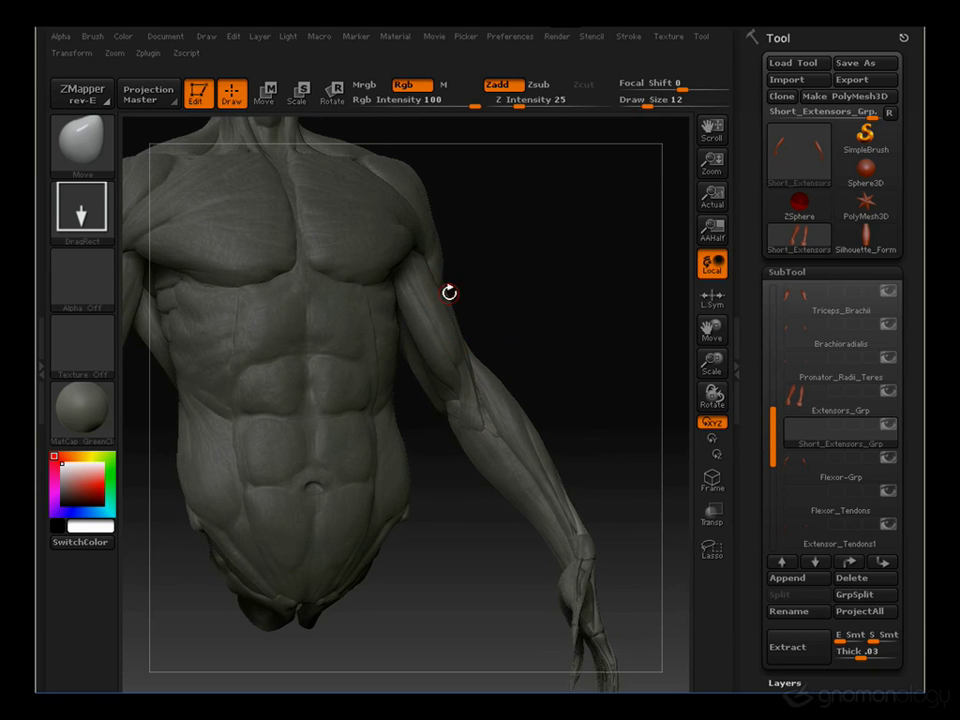
{"action": "left_click_drag", "start_coordinate": [489, 240], "coordinate": [549, 285]}
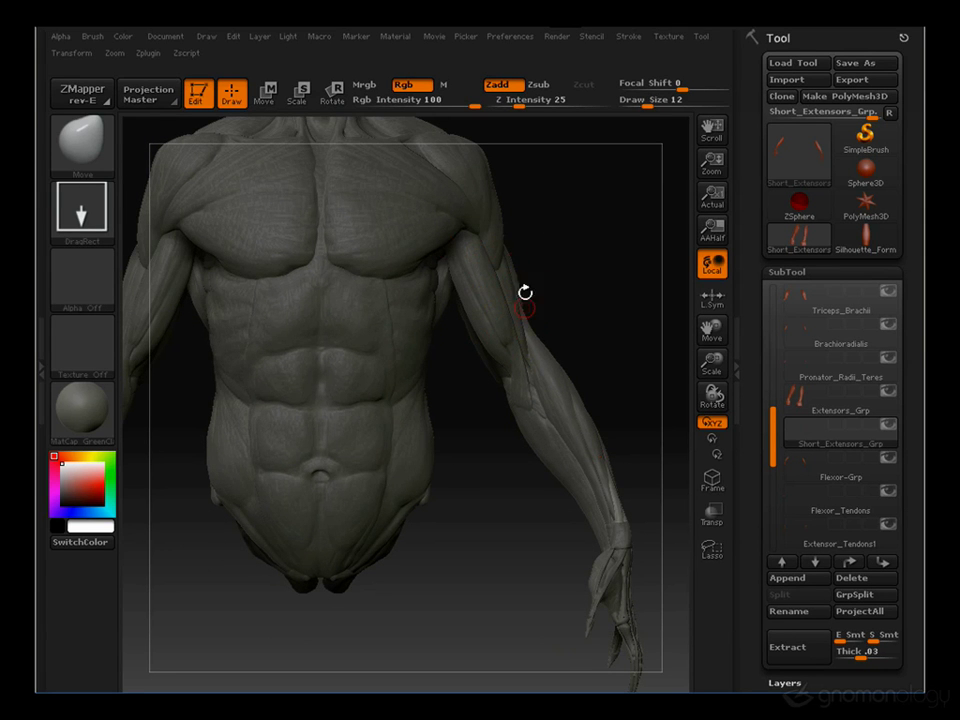
{"action": "left_click_drag", "start_coordinate": [570, 221], "coordinate": [447, 330]}
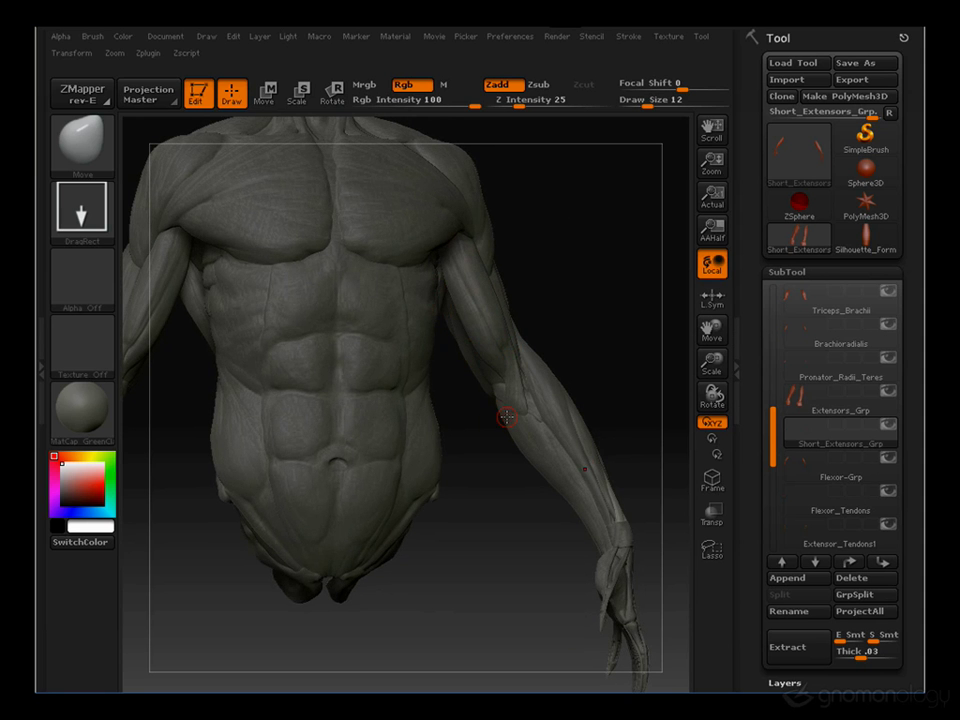
{"action": "left_click_drag", "start_coordinate": [452, 343], "coordinate": [480, 425]}
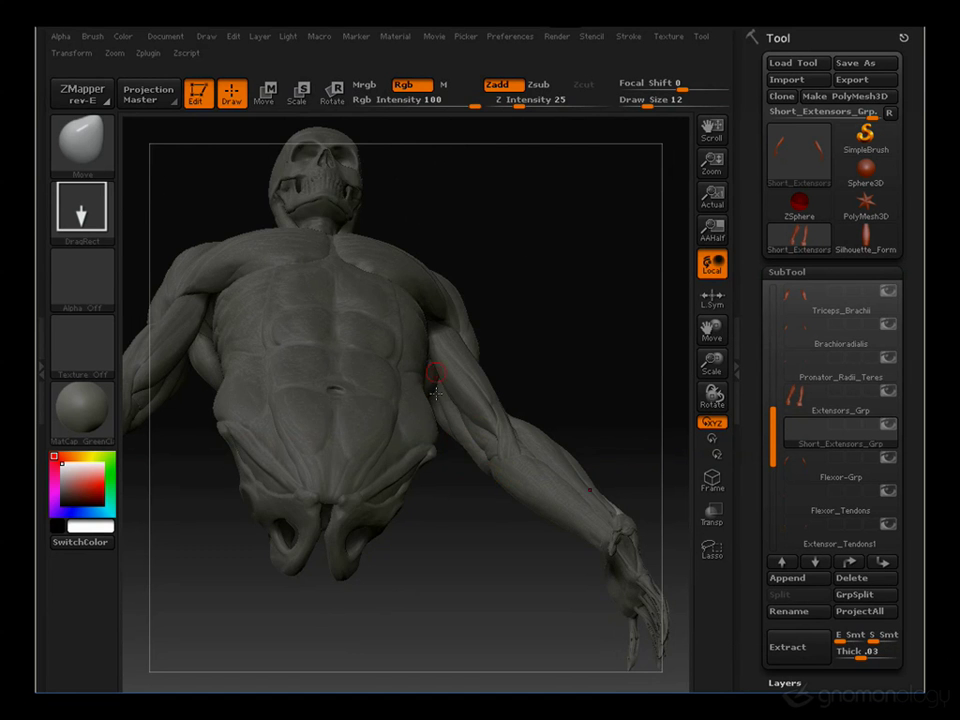
{"action": "left_click_drag", "start_coordinate": [541, 244], "coordinate": [452, 550]}
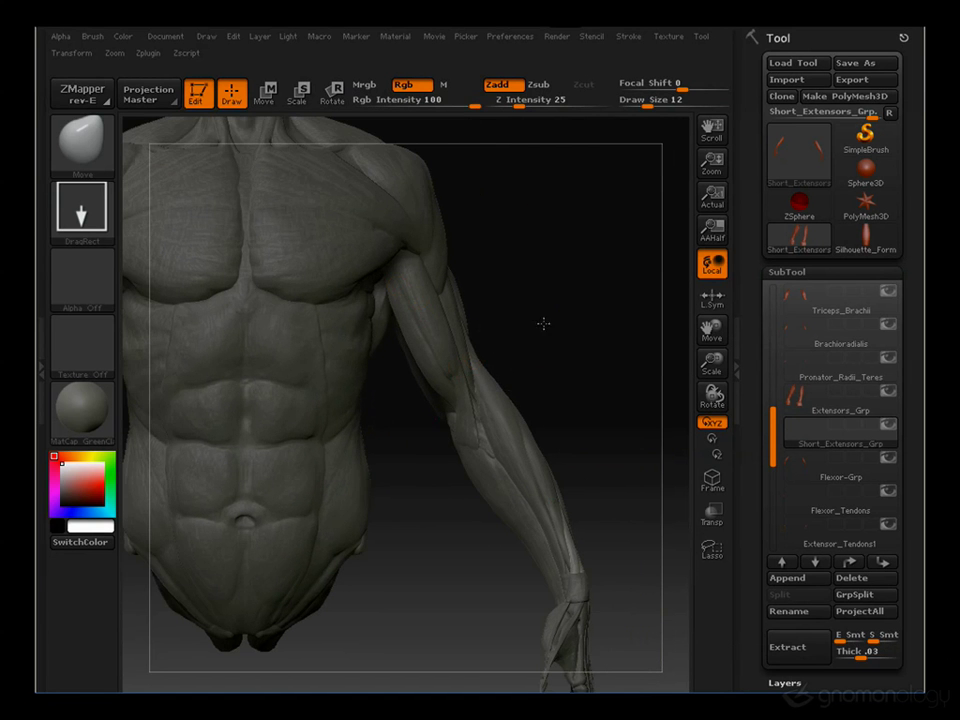
{"action": "left_click_drag", "start_coordinate": [543, 323], "coordinate": [448, 311]}
{"action": "left_click_drag", "start_coordinate": [581, 390], "coordinate": [695, 440]}
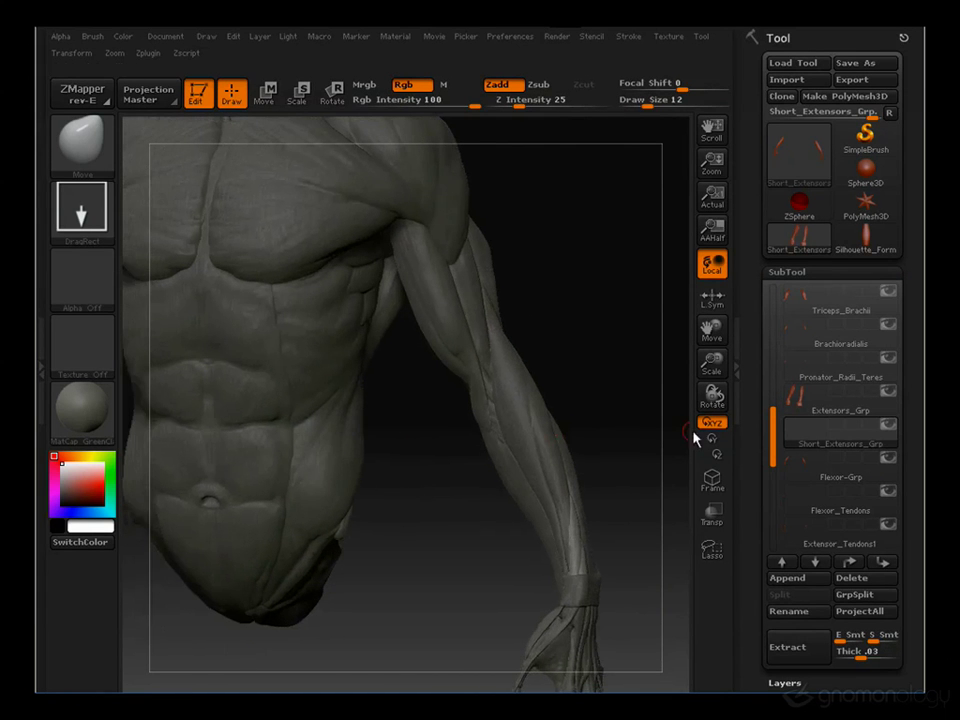
Select the Brachioradialis subtool and follow it from the outer upper arm across the elbow to the wrist, from front and side
{"action": "left_click", "coordinate": [511, 416], "text": "alt"}
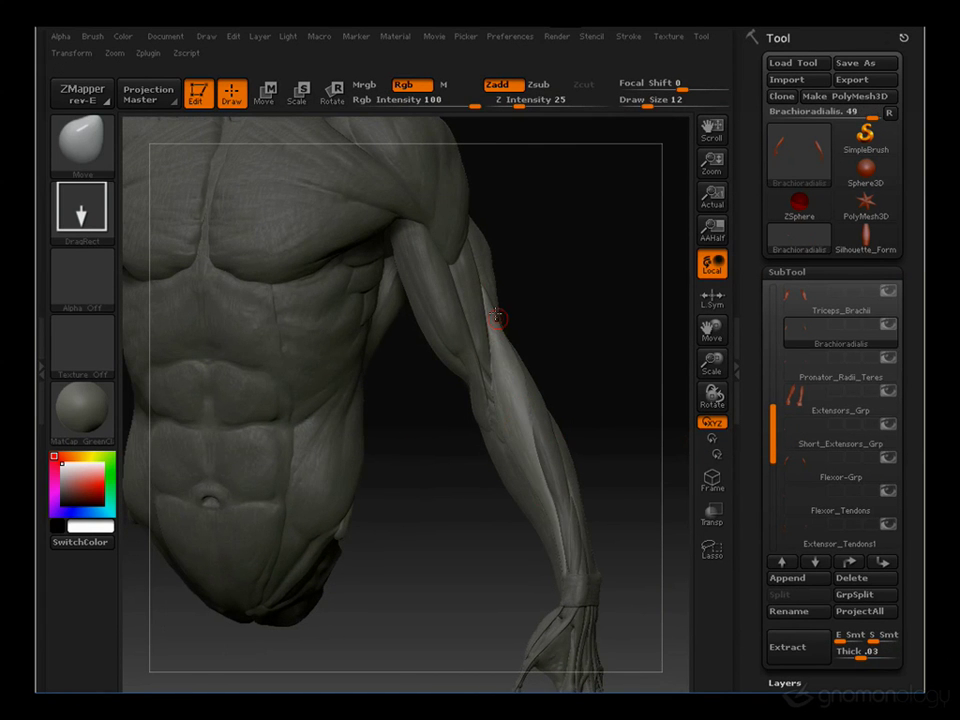
{"action": "left_click_drag", "start_coordinate": [614, 510], "coordinate": [500, 500]}
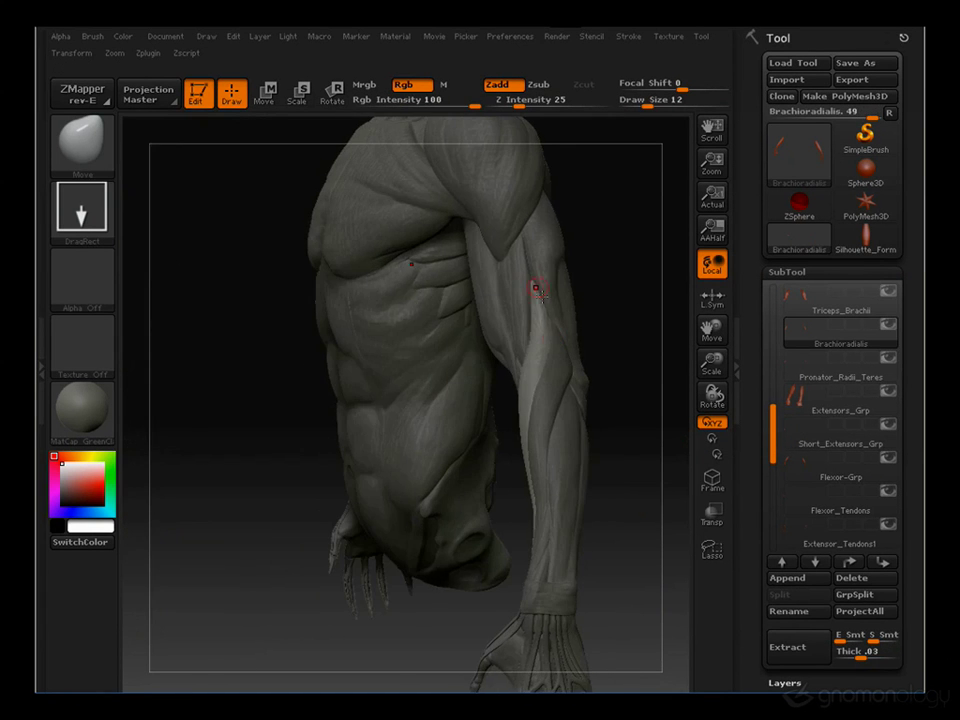
{"action": "left_click_drag", "start_coordinate": [624, 280], "coordinate": [516, 333]}
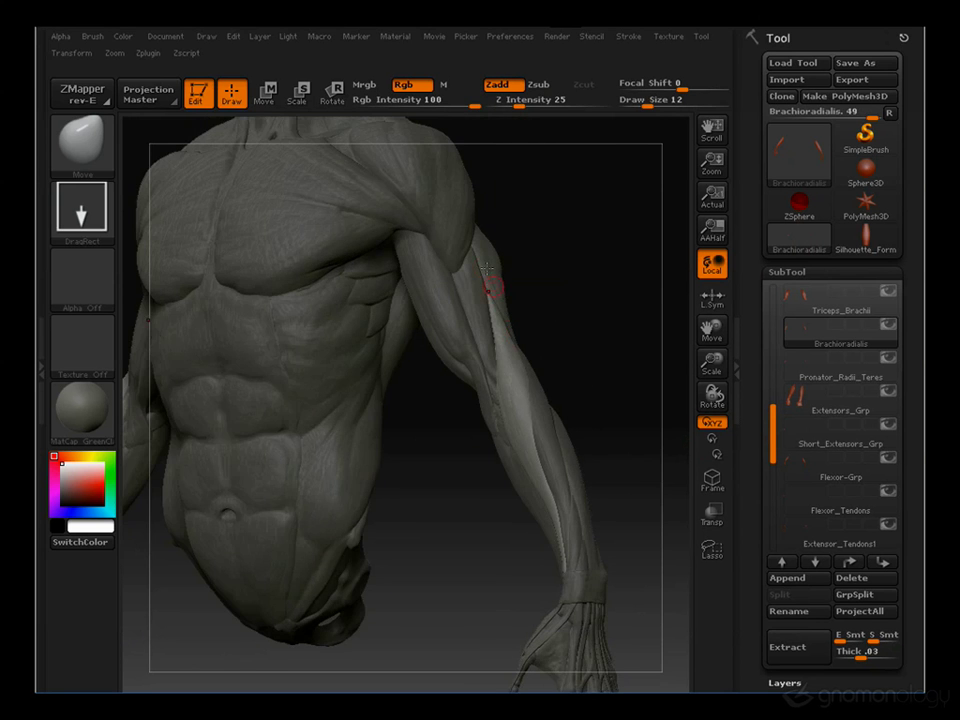
{"action": "left_click_drag", "start_coordinate": [555, 298], "coordinate": [478, 345]}
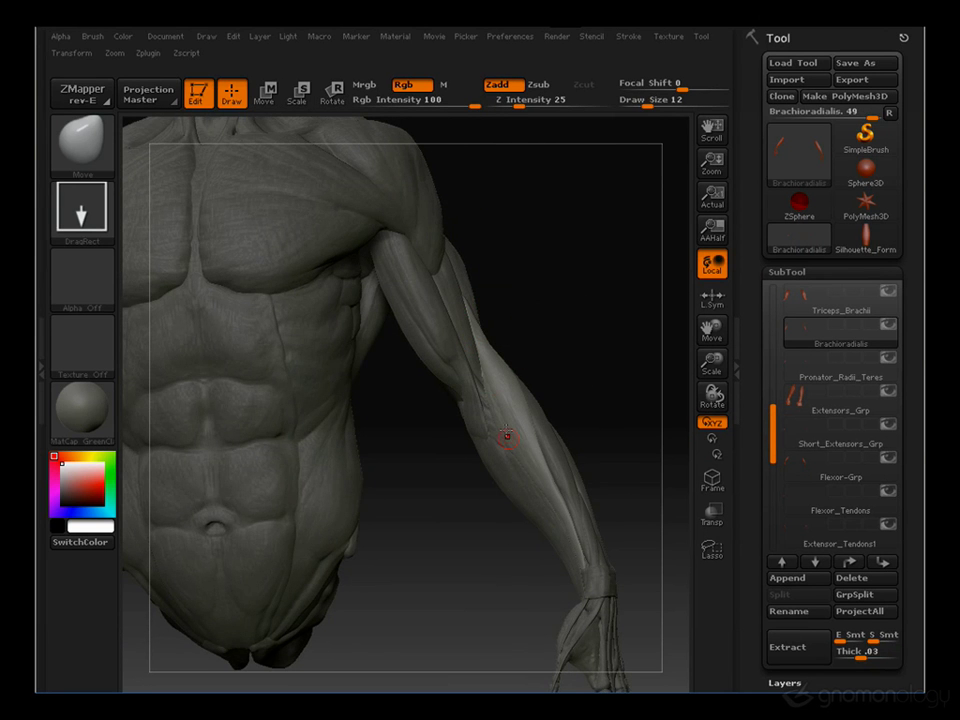
{"action": "left_click_drag", "start_coordinate": [452, 592], "coordinate": [540, 578]}
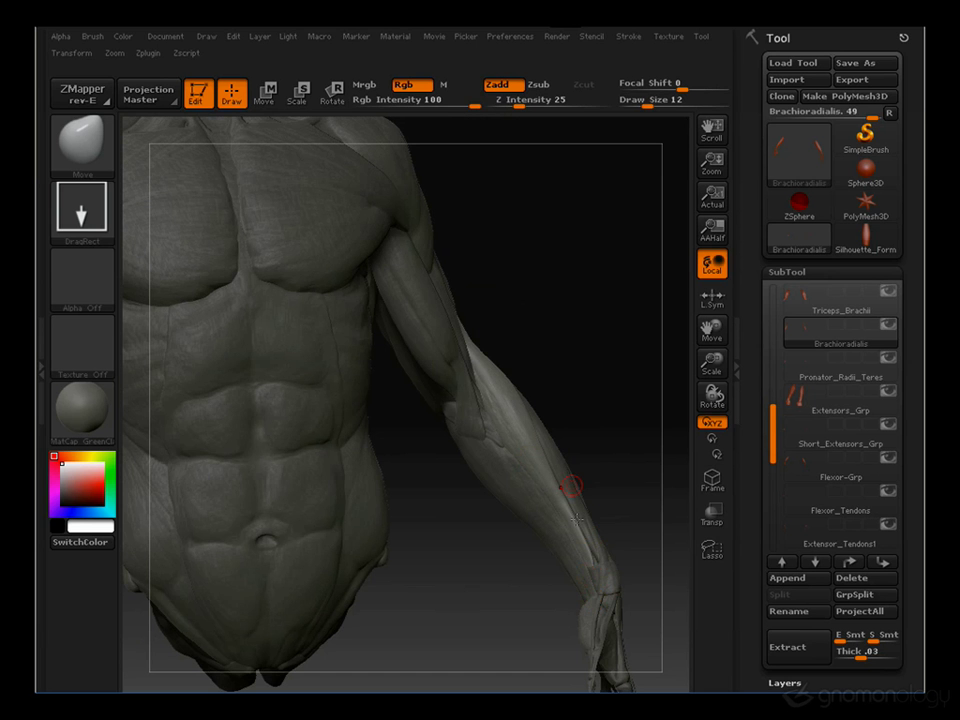
{"action": "left_click_drag", "start_coordinate": [547, 275], "coordinate": [521, 317]}
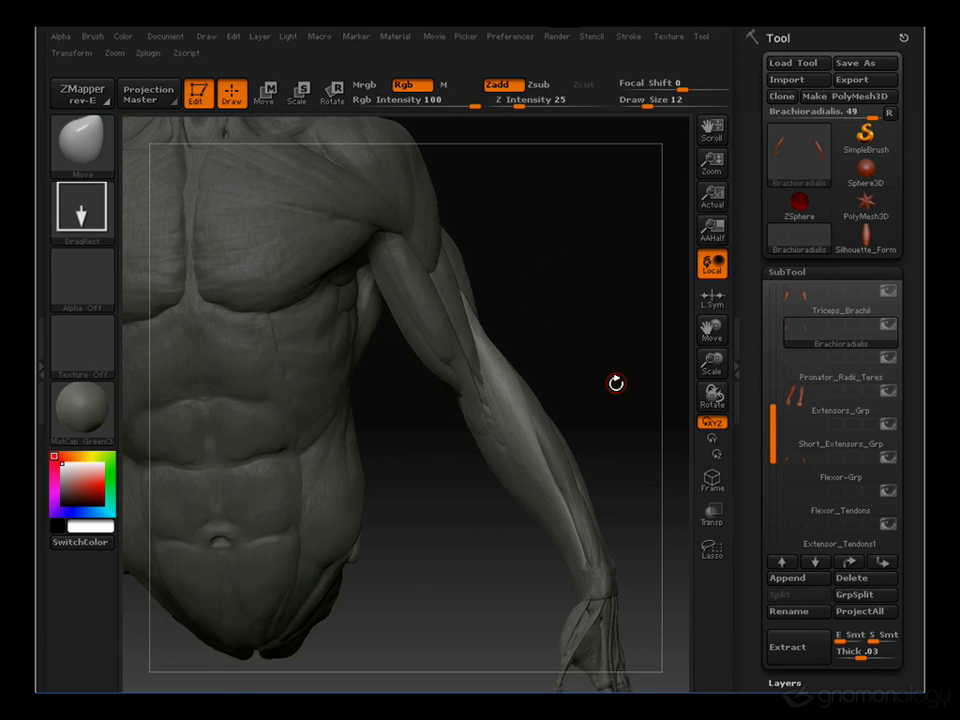
{"action": "left_click_drag", "start_coordinate": [615, 384], "coordinate": [554, 396]}
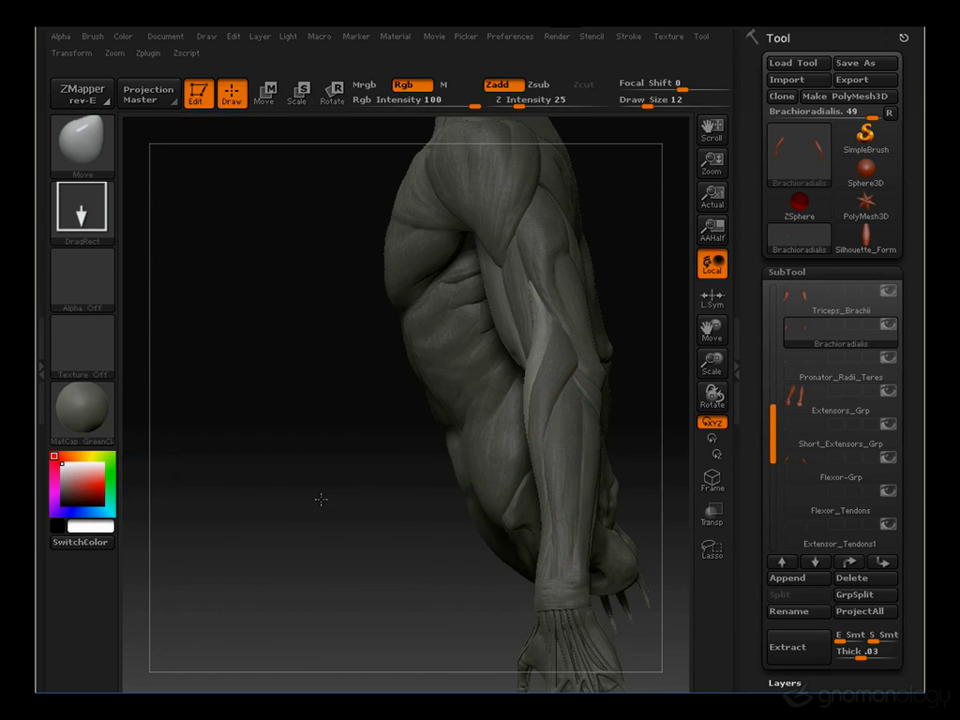
{"action": "left_click_drag", "start_coordinate": [321, 498], "coordinate": [577, 371]}
{"action": "left_click_drag", "start_coordinate": [301, 454], "coordinate": [231, 416], "text": "alt"}
{"action": "left_click_drag", "start_coordinate": [339, 449], "coordinate": [266, 508], "text": "alt"}
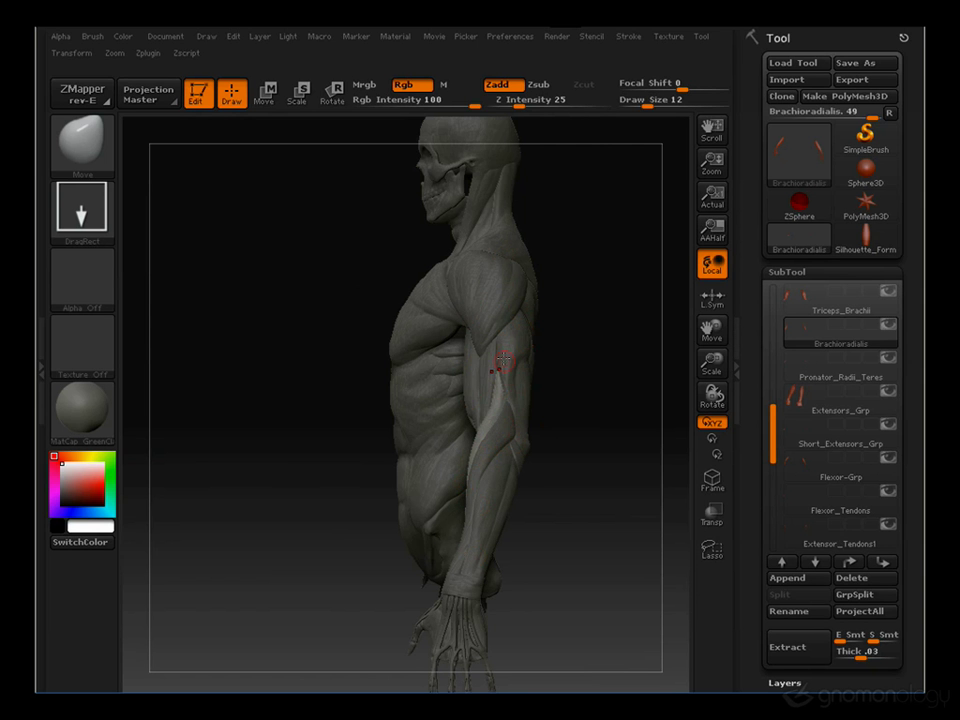
{"action": "left_click_drag", "start_coordinate": [253, 545], "coordinate": [527, 319]}
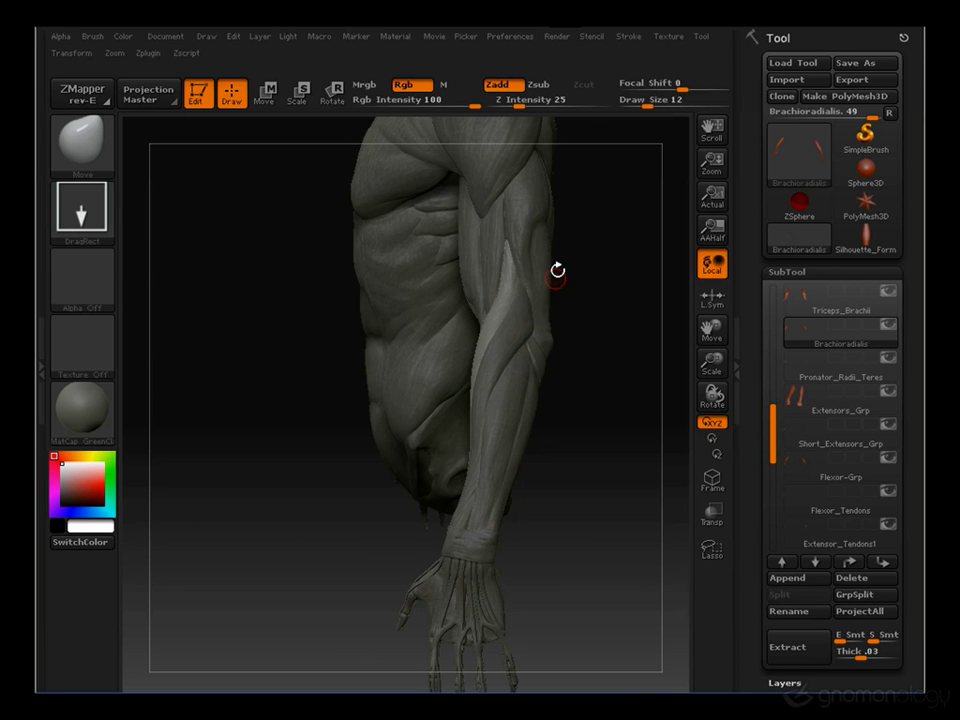
Inspect the triceps, elbow and back of the forearm down to the wrist from behind, comparing them with the front view
{"action": "left_click_drag", "start_coordinate": [600, 392], "coordinate": [525, 354]}
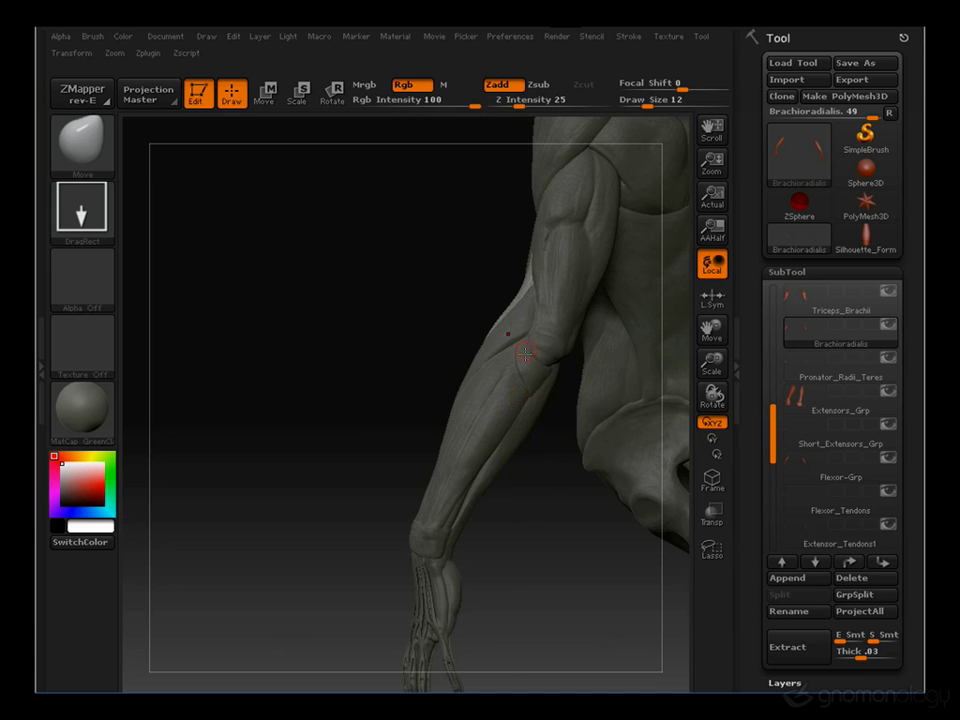
{"action": "left_click_drag", "start_coordinate": [545, 527], "coordinate": [389, 437]}
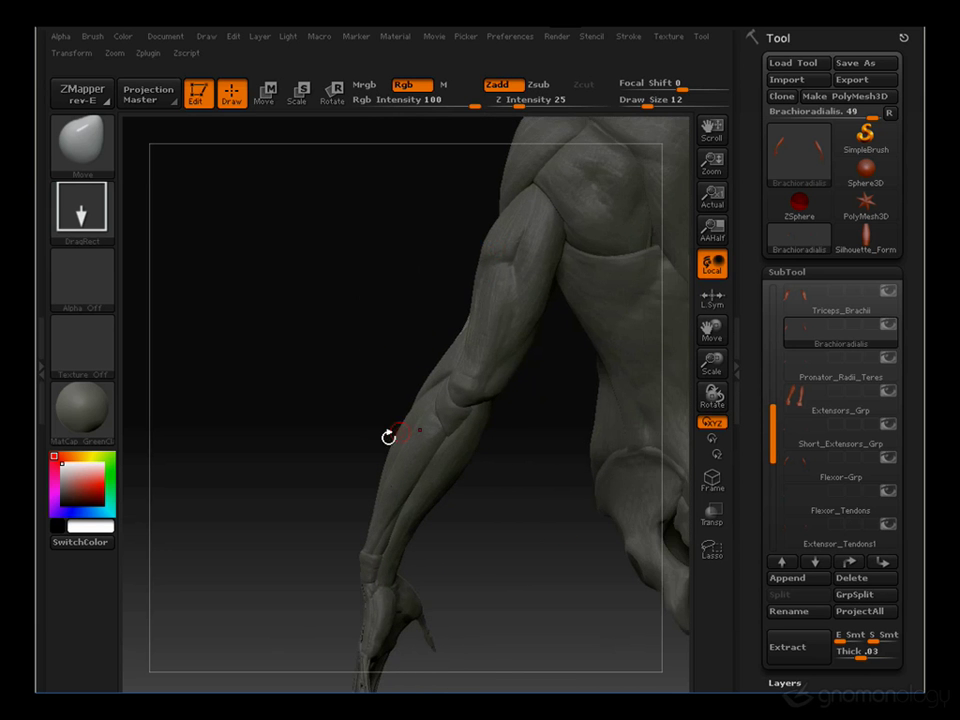
{"action": "left_click_drag", "start_coordinate": [361, 267], "coordinate": [486, 301]}
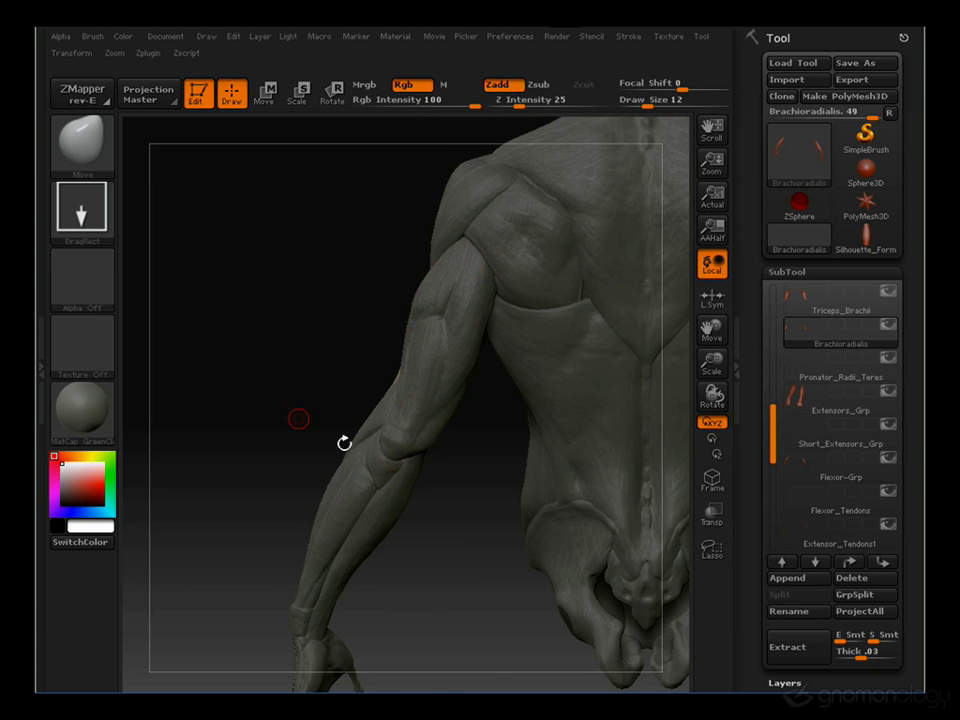
{"action": "left_click_drag", "start_coordinate": [343, 439], "coordinate": [289, 300]}
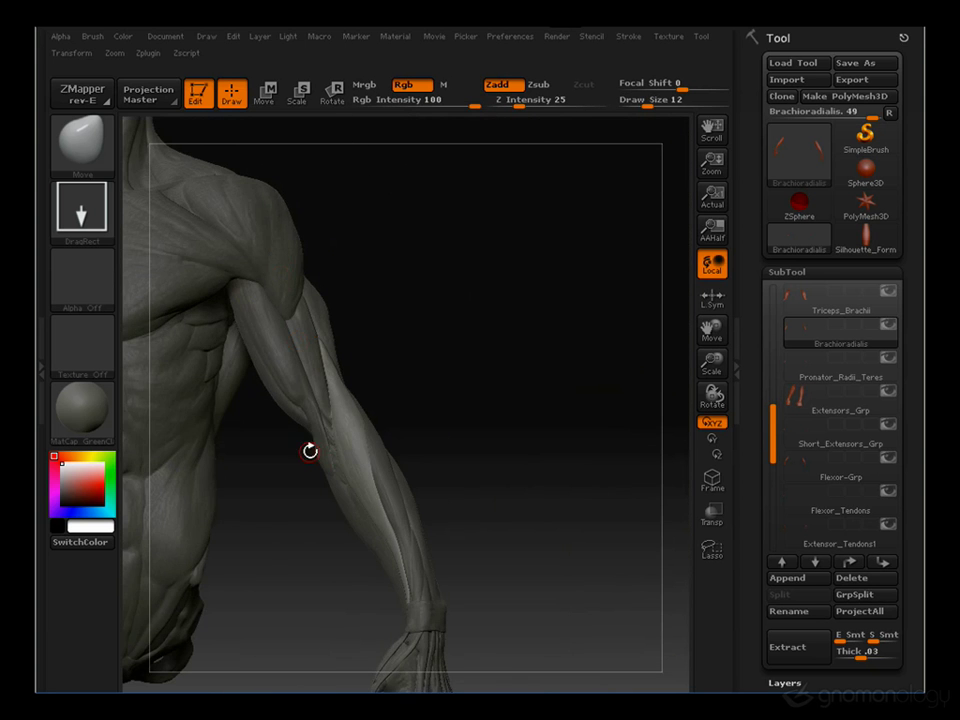
{"action": "left_click_drag", "start_coordinate": [310, 451], "coordinate": [486, 300]}
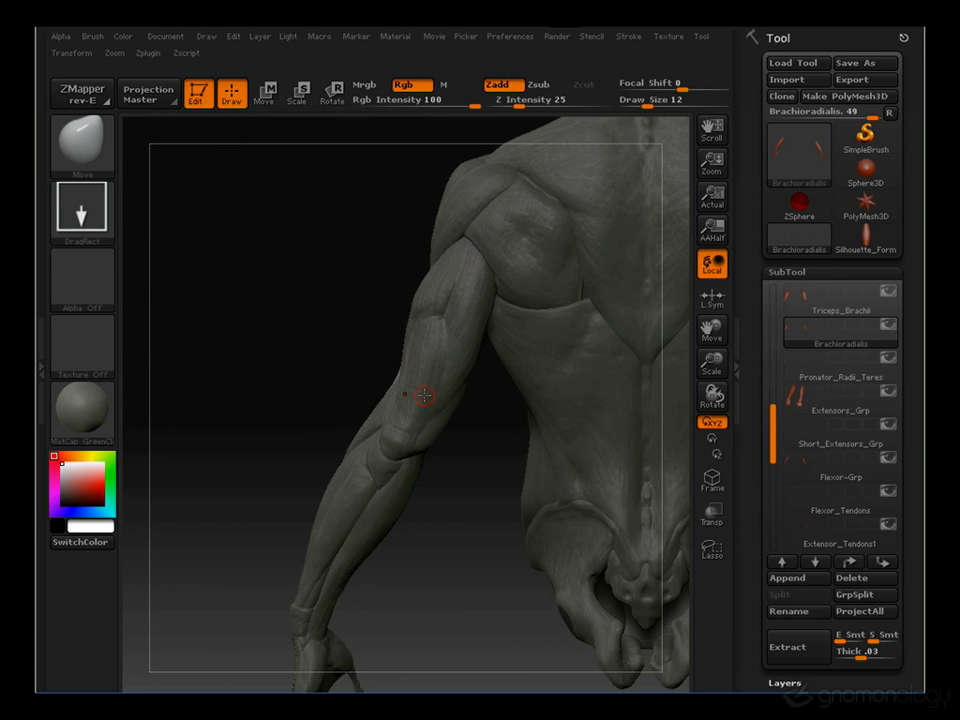
{"action": "left_click_drag", "start_coordinate": [469, 492], "coordinate": [456, 461]}
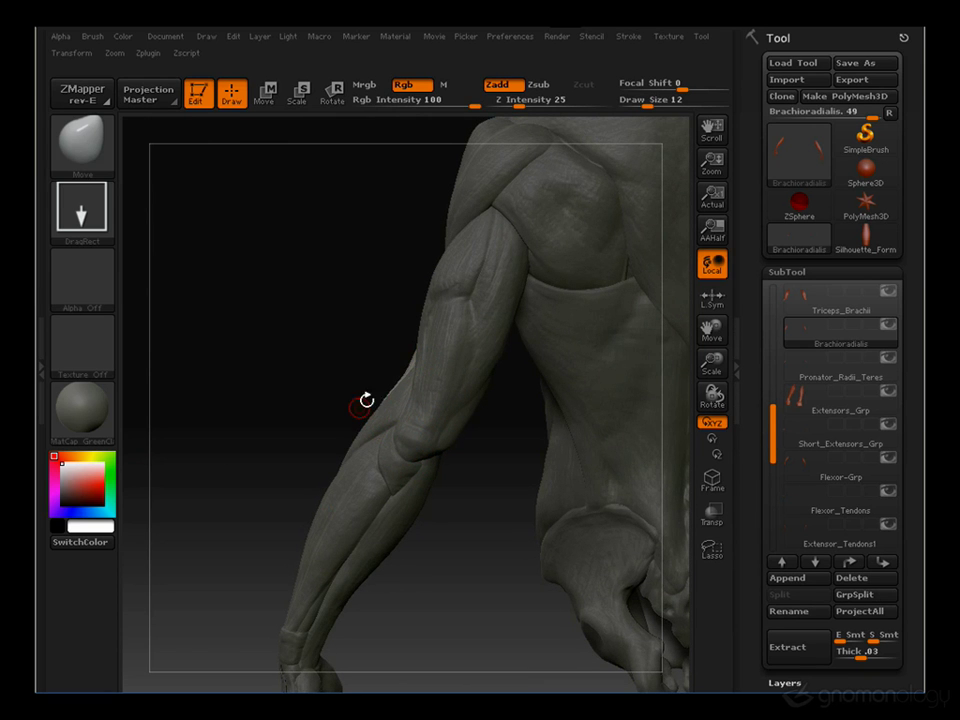
{"action": "left_click_drag", "start_coordinate": [274, 537], "coordinate": [424, 204]}
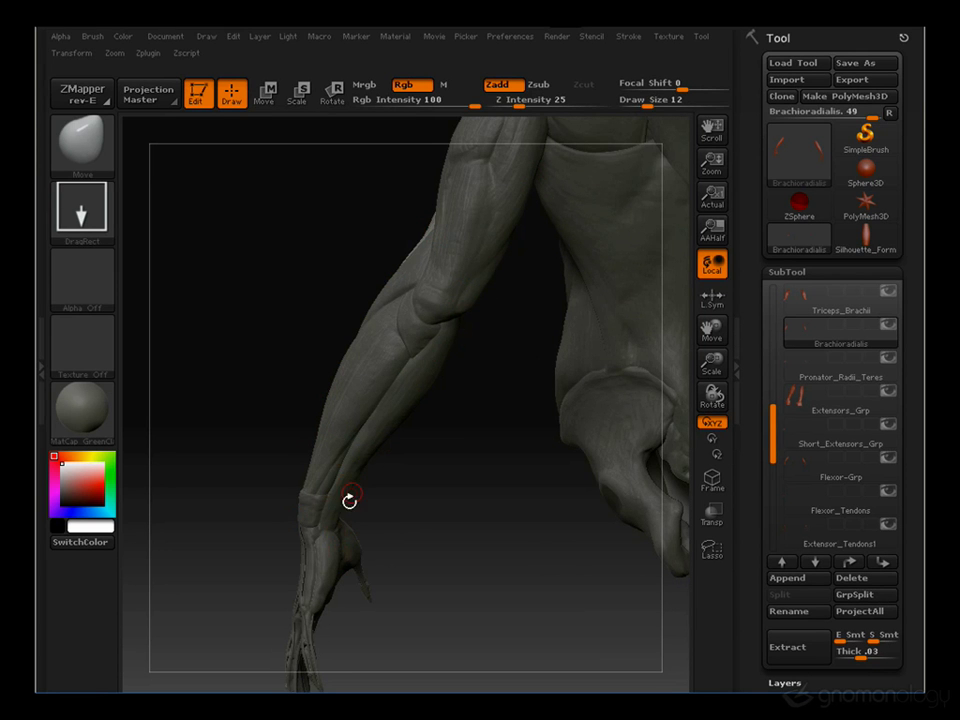
{"action": "left_click_drag", "start_coordinate": [490, 425], "coordinate": [424, 199]}
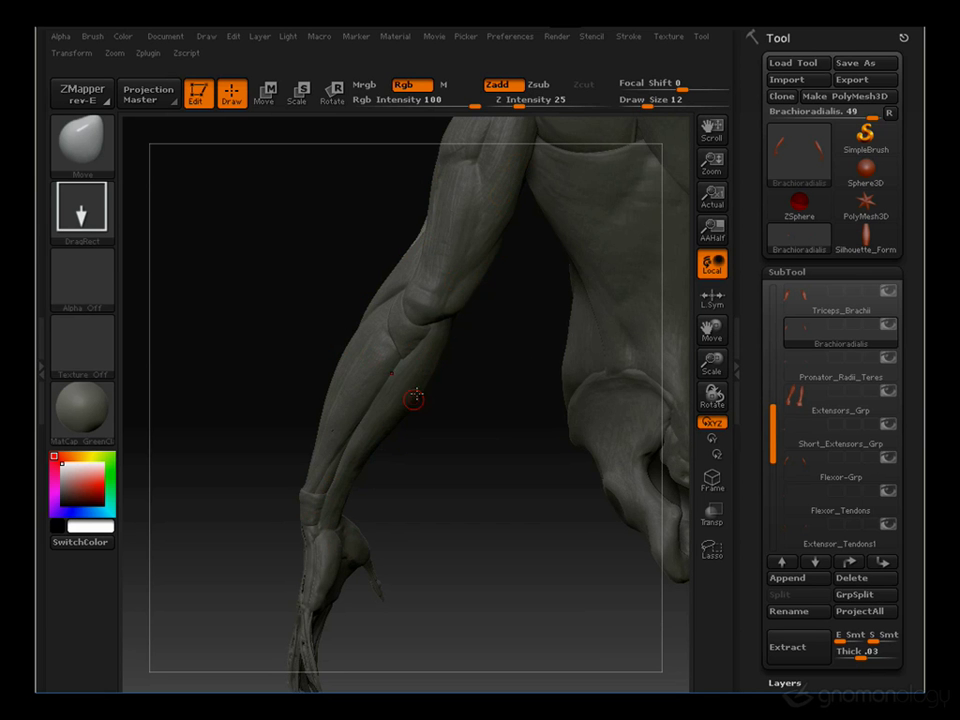
Examine the hand up close, covering the extensor tendons on its back, the palm, the thumb side and the little-finger side
{"action": "left_click_drag", "start_coordinate": [420, 530], "coordinate": [526, 364]}
{"action": "left_click_drag", "start_coordinate": [481, 562], "coordinate": [341, 361], "text": "alt"}
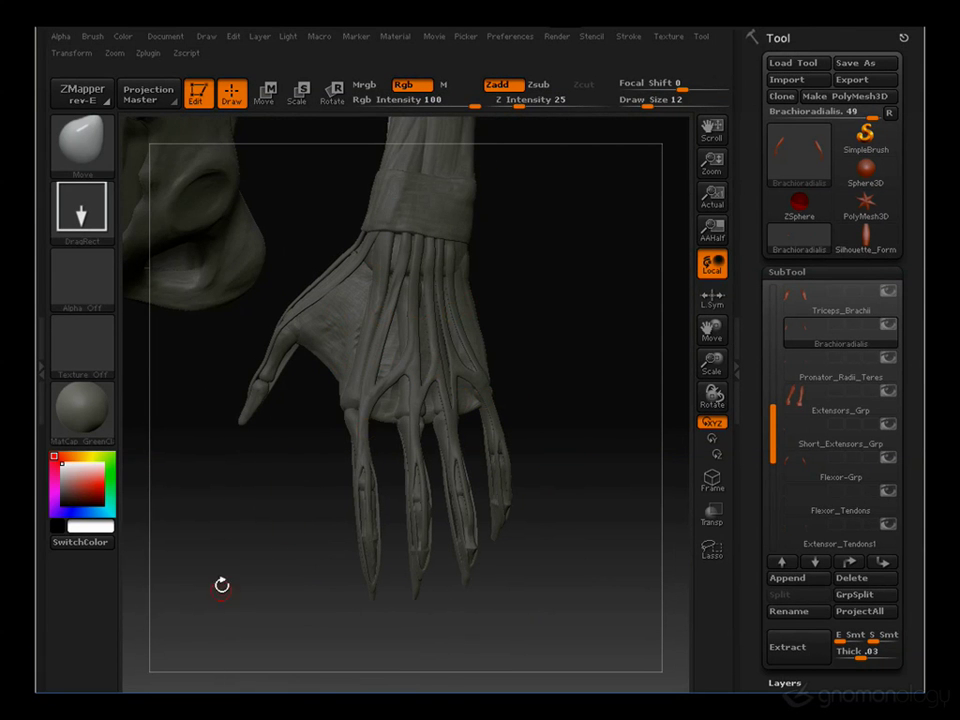
{"action": "left_click_drag", "start_coordinate": [223, 583], "coordinate": [345, 580]}
{"action": "left_click_drag", "start_coordinate": [275, 245], "coordinate": [393, 262]}
{"action": "left_click_drag", "start_coordinate": [403, 216], "coordinate": [411, 312]}
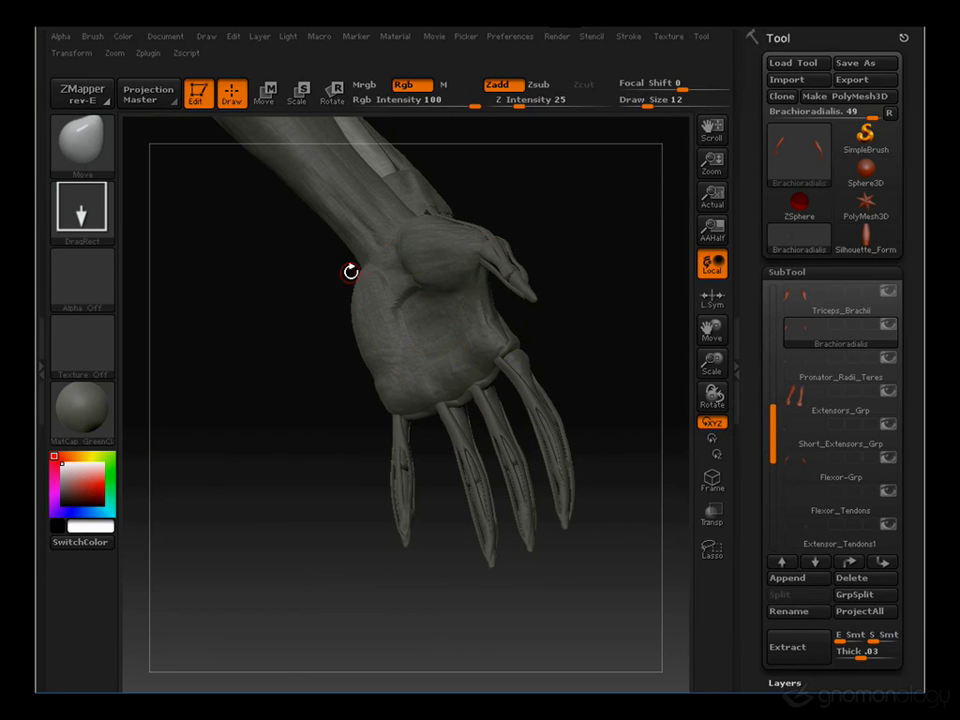
{"action": "left_click_drag", "start_coordinate": [312, 335], "coordinate": [402, 288]}
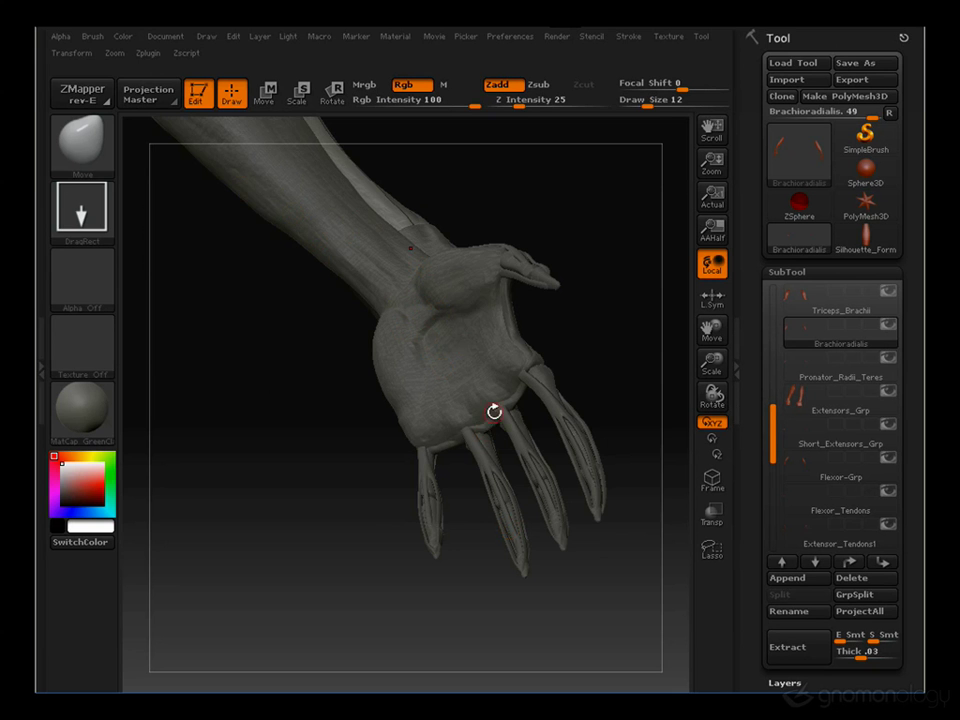
{"action": "left_click_drag", "start_coordinate": [603, 477], "coordinate": [414, 388]}
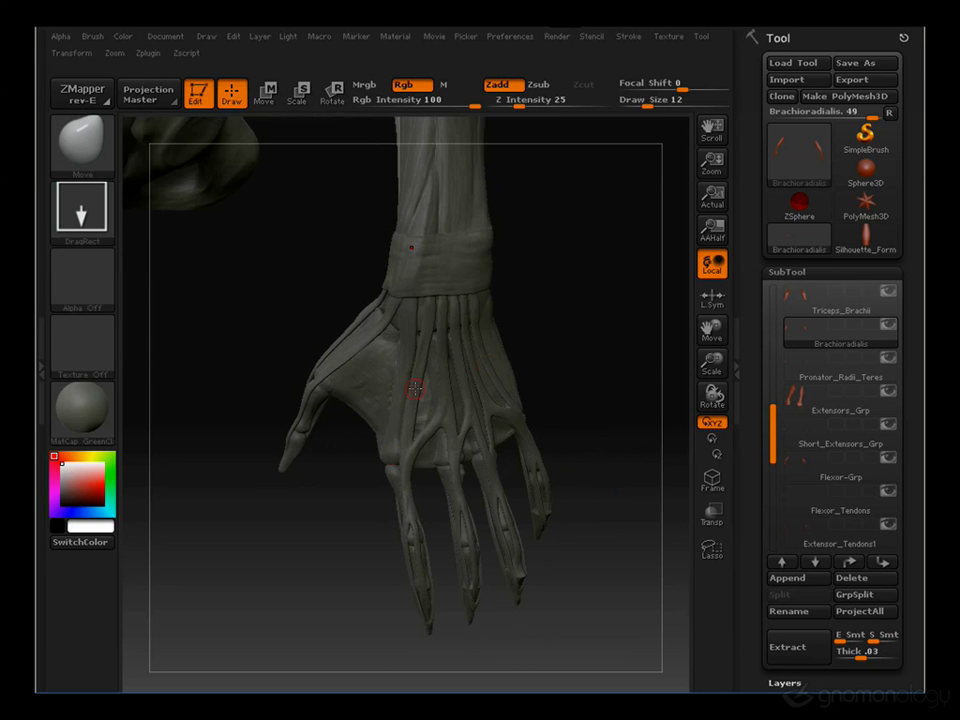
{"action": "left_click_drag", "start_coordinate": [579, 557], "coordinate": [630, 531]}
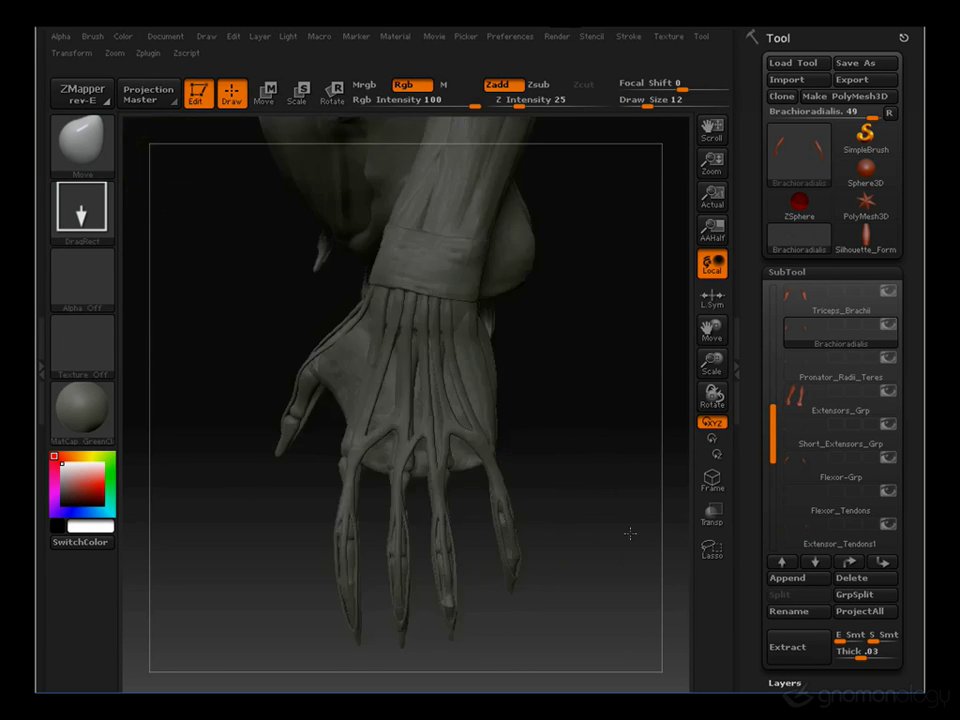
{"action": "left_click_drag", "start_coordinate": [578, 274], "coordinate": [516, 366]}
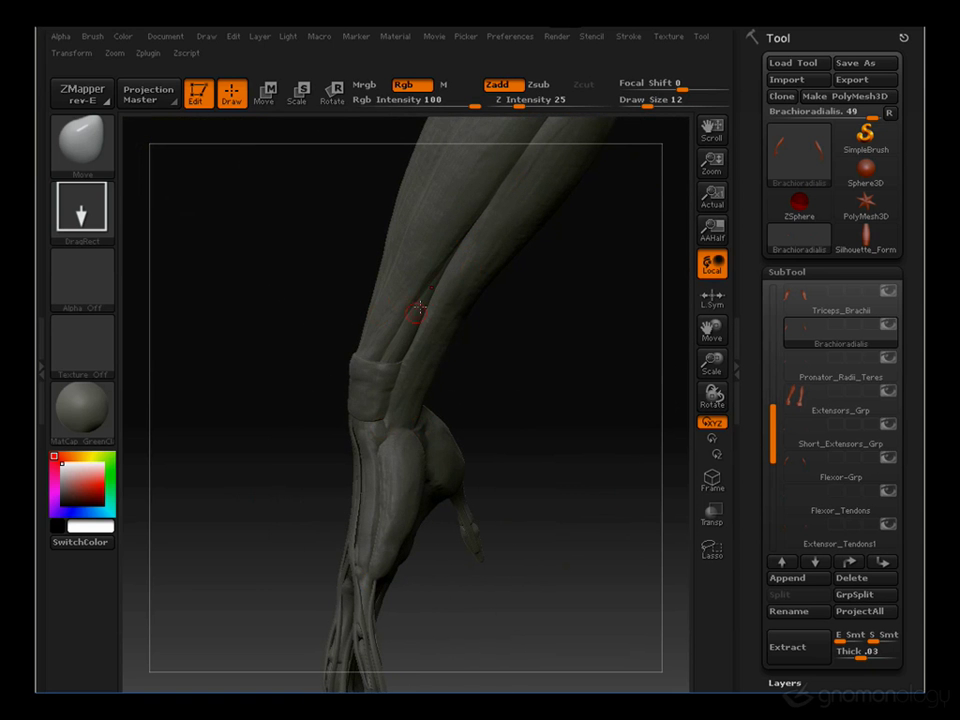
{"action": "left_click_drag", "start_coordinate": [418, 311], "coordinate": [548, 337]}
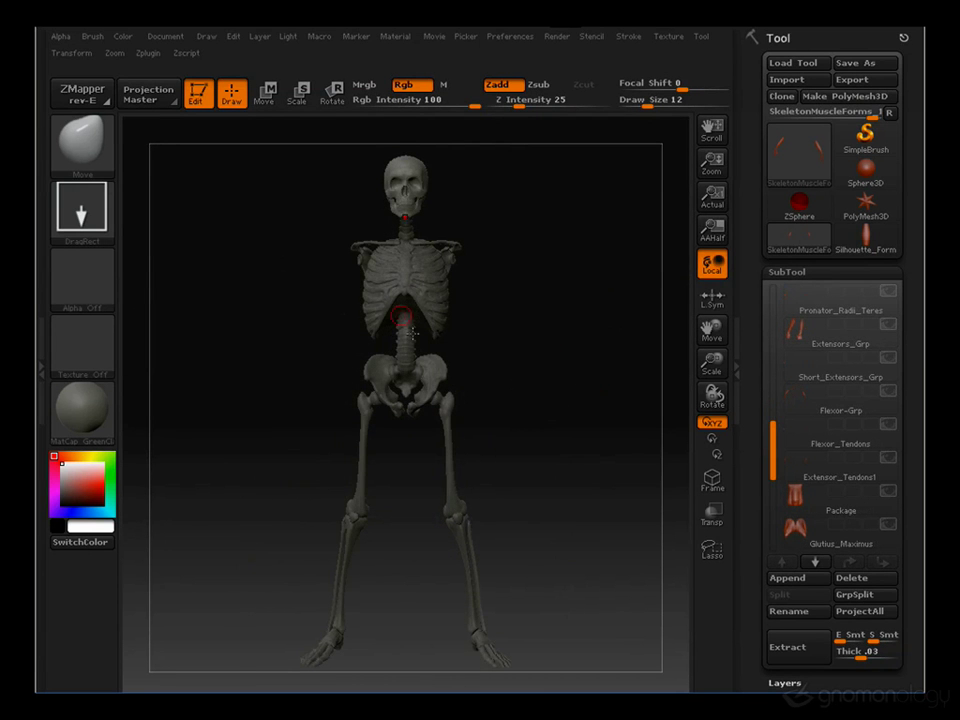
Select the legs subtool of the bare skeleton and examine the leg bones from pelvis to feet in side, front and three-quarter views
{"action": "left_click_drag", "start_coordinate": [501, 358], "coordinate": [252, 320]}
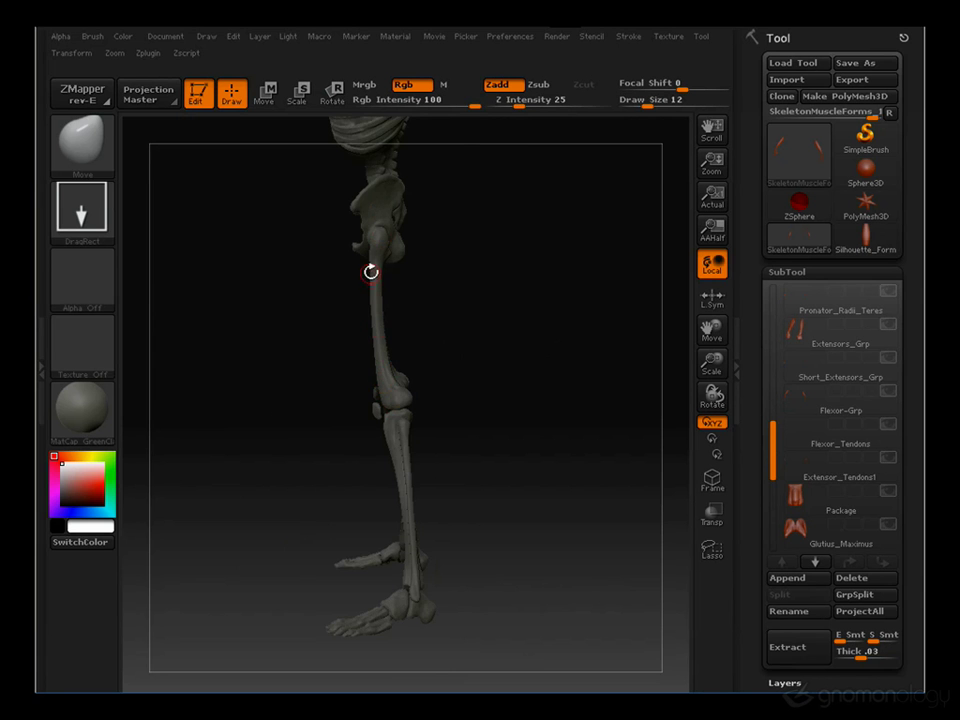
{"action": "left_click_drag", "start_coordinate": [246, 454], "coordinate": [476, 524]}
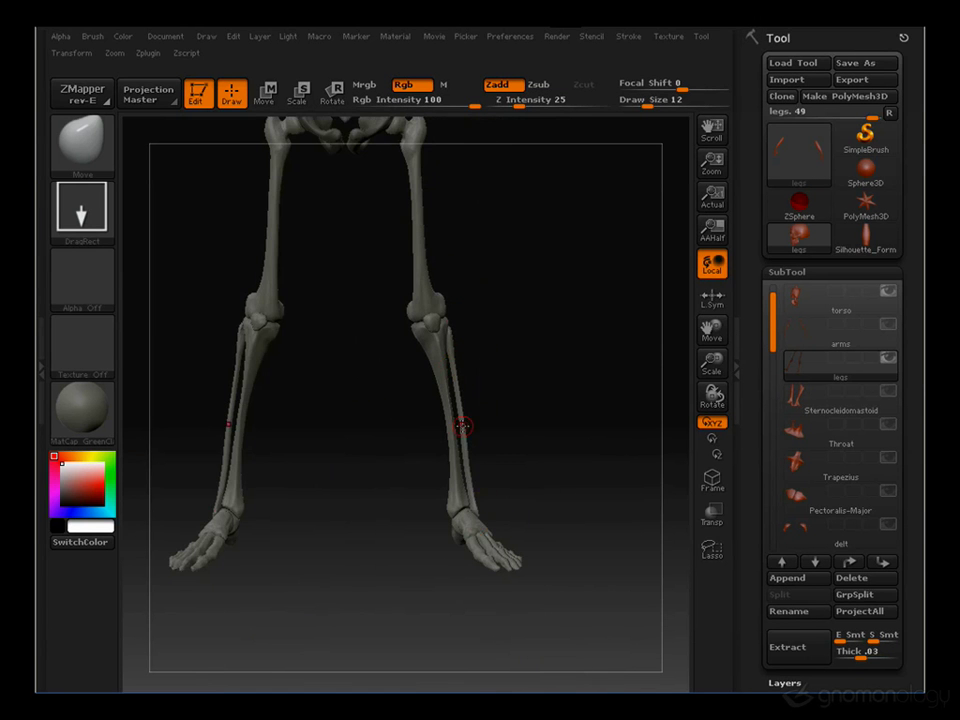
{"action": "left_click_drag", "start_coordinate": [546, 360], "coordinate": [471, 360]}
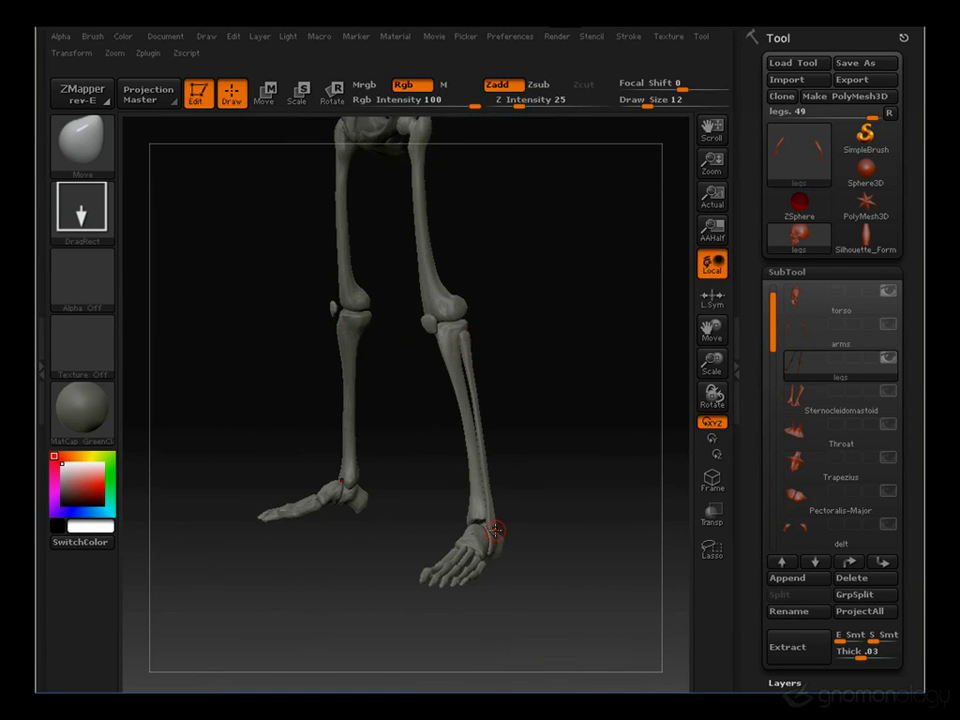
{"action": "left_click_drag", "start_coordinate": [502, 278], "coordinate": [506, 405]}
{"action": "left_click_drag", "start_coordinate": [330, 265], "coordinate": [387, 416]}
Set the draw size to 58 and examine the hip joint and the upper end of the femur close up
{"action": "left_click_drag", "start_coordinate": [499, 274], "coordinate": [501, 392], "text": "alt"}
{"action": "key", "text": "s"}
{"action": "left_click_drag", "start_coordinate": [430, 356], "coordinate": [481, 358]}
{"action": "left_click_drag", "start_coordinate": [583, 362], "coordinate": [598, 349]}
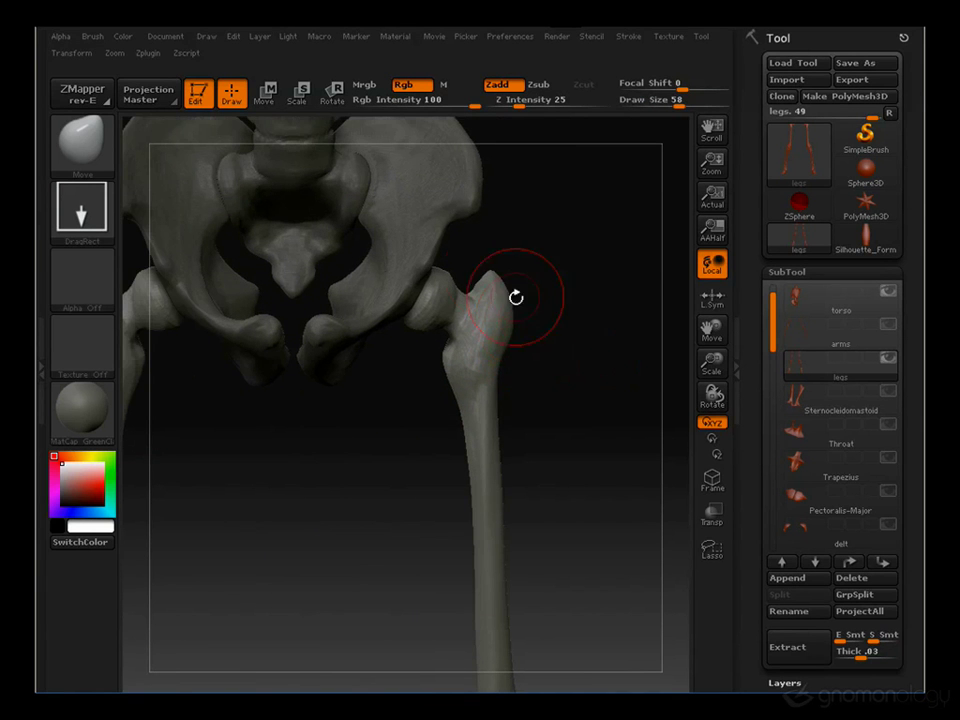
Set the draw size to 42 and examine the greater trochanter and hip joint from the front, three-quarter and outer side
{"action": "key", "text": "s"}
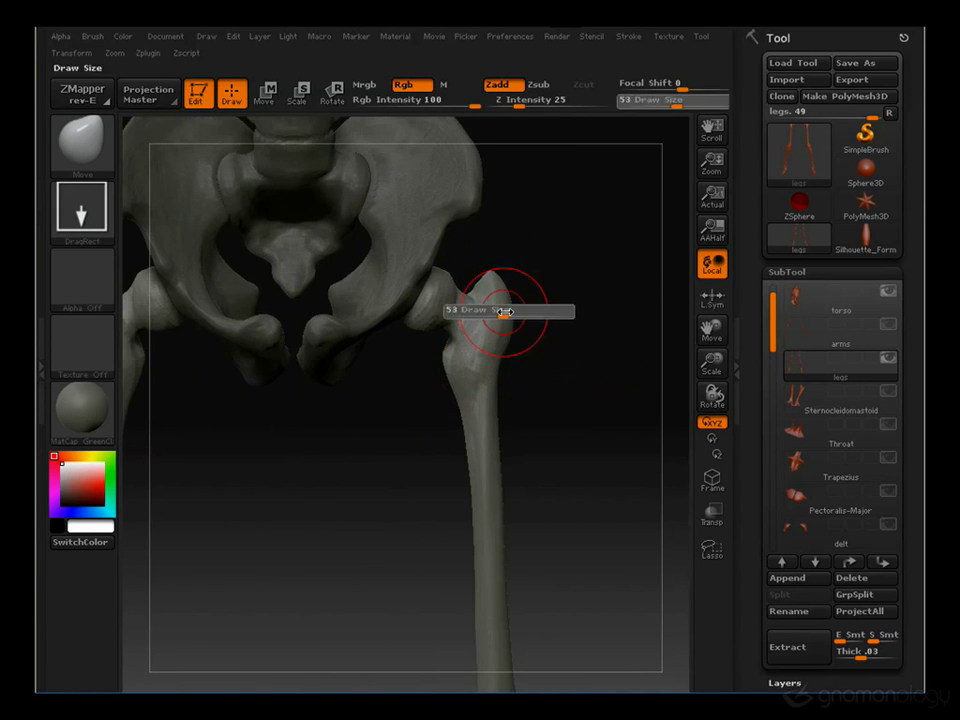
{"action": "left_click", "coordinate": [490, 311]}
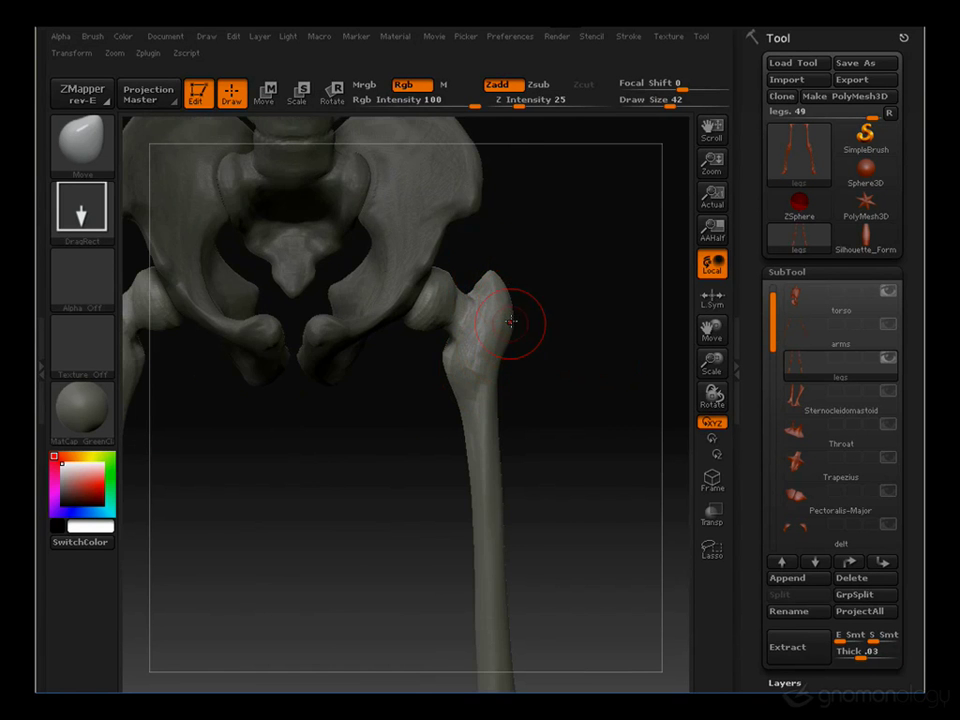
{"action": "left_click_drag", "start_coordinate": [546, 340], "coordinate": [506, 300]}
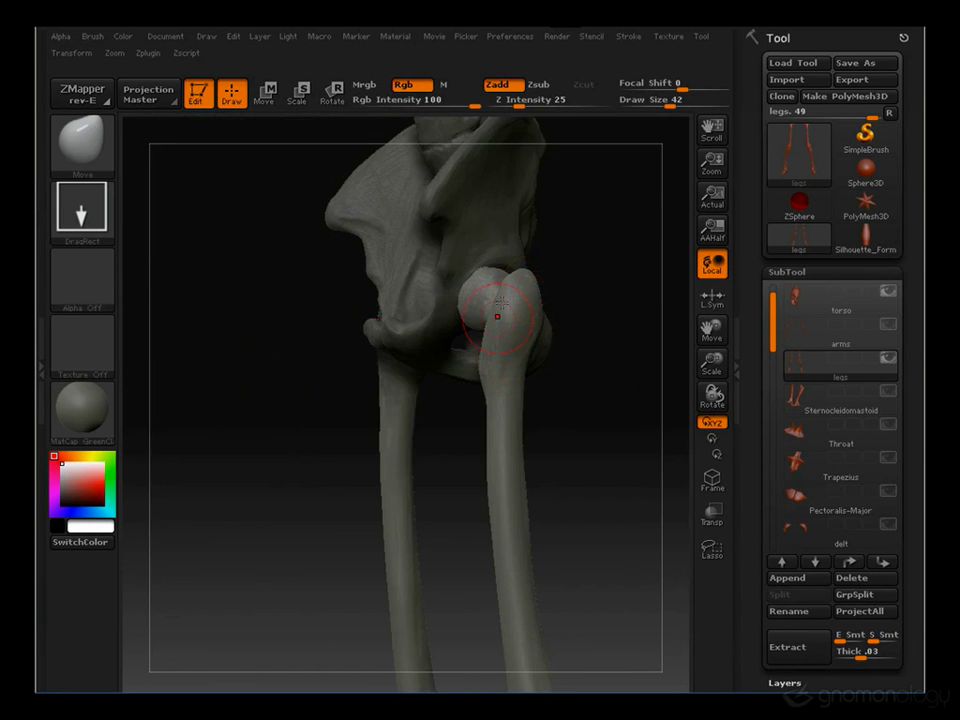
{"action": "left_click_drag", "start_coordinate": [606, 410], "coordinate": [497, 266]}
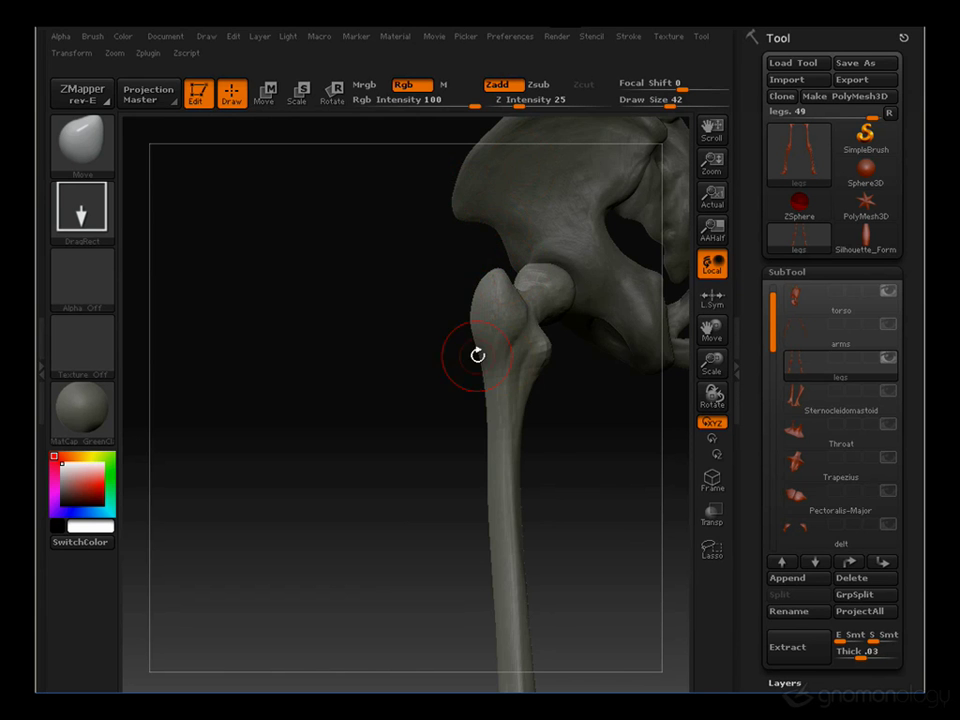
{"action": "mouse_move", "coordinate": [385, 380]}
{"action": "left_mouse_down"}
{"action": "mouse_move", "coordinate": [330, 388]}
{"action": "mouse_move", "coordinate": [341, 396]}
{"action": "mouse_move", "coordinate": [579, 369]}
{"action": "mouse_move", "coordinate": [585, 324]}
{"action": "mouse_move", "coordinate": [529, 348]}
{"action": "mouse_move", "coordinate": [334, 366]}
{"action": "left_mouse_up"}
{"action": "mouse_move", "coordinate": [381, 416]}
{"action": "left_mouse_down", "text": "alt"}
{"action": "mouse_move", "coordinate": [381, 448]}
{"action": "mouse_move", "coordinate": [405, 437]}
{"action": "mouse_move", "coordinate": [327, 420]}
{"action": "left_mouse_up", "text": "alt"}
Reduce the draw size to 28, follow the leg bones from hip to foot in side view, and compare with three-quarter and front views
{"action": "key", "text": "bracketleft"}
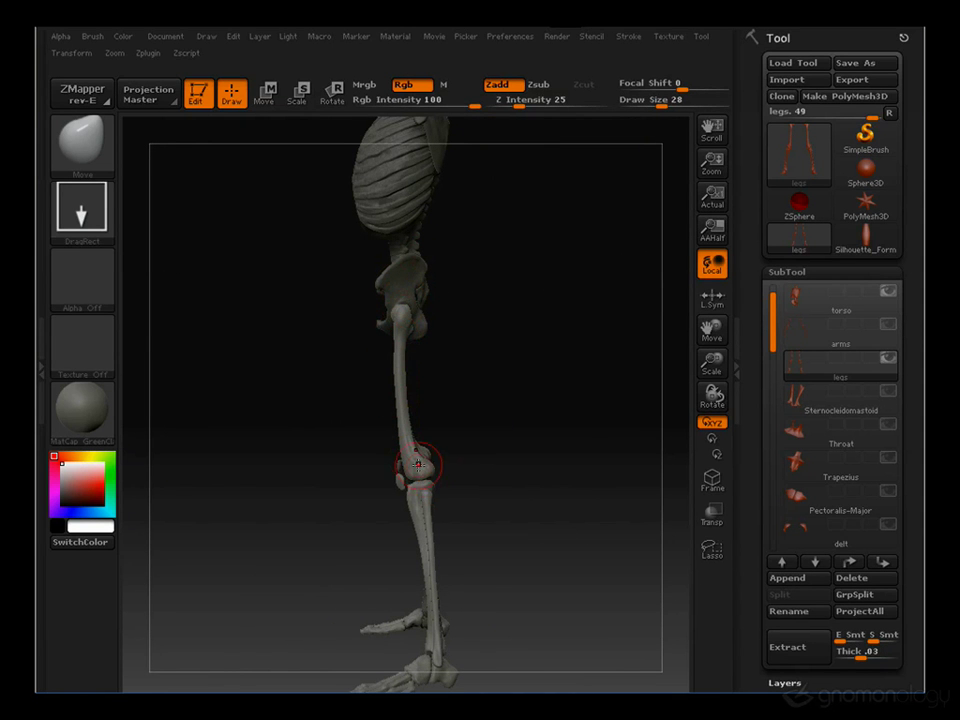
{"action": "left_click_drag", "start_coordinate": [504, 497], "coordinate": [407, 407]}
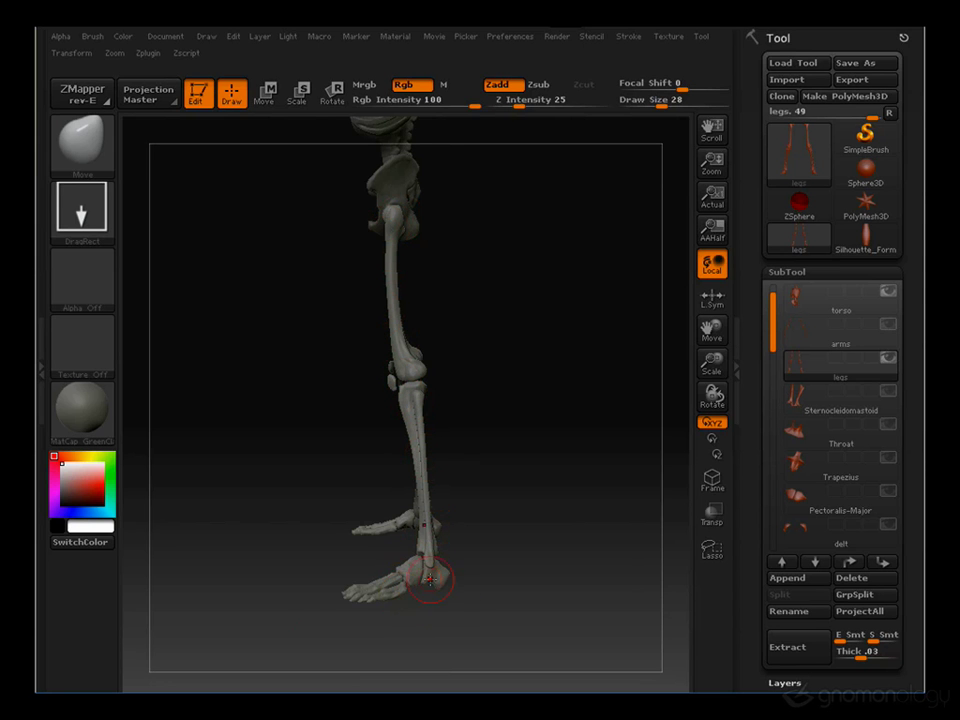
{"action": "left_click_drag", "start_coordinate": [267, 603], "coordinate": [384, 555]}
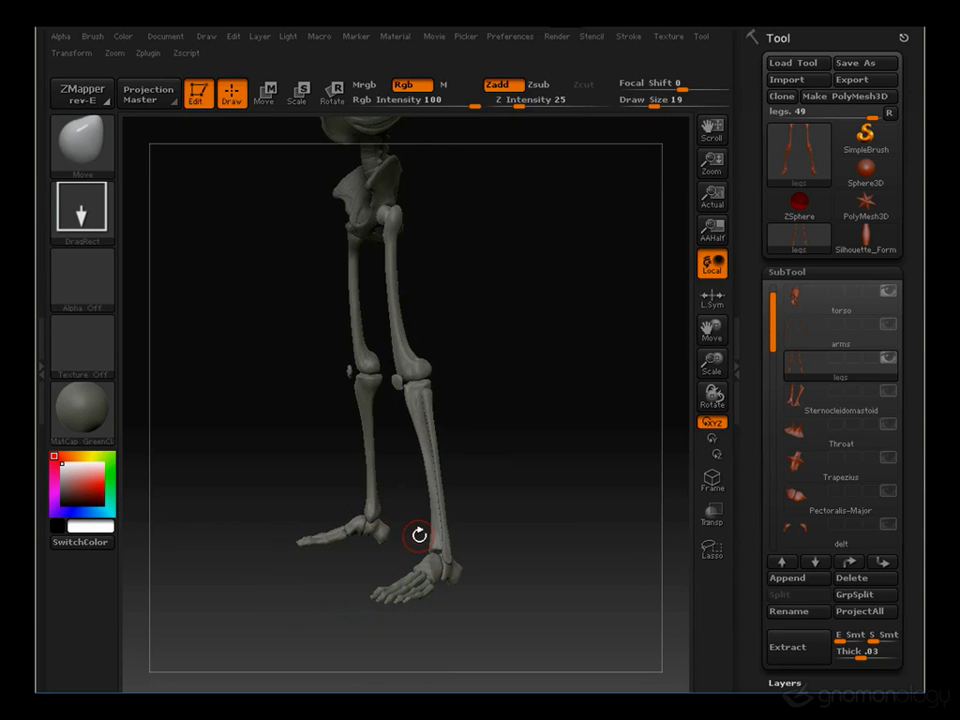
{"action": "left_click_drag", "start_coordinate": [311, 581], "coordinate": [391, 583]}
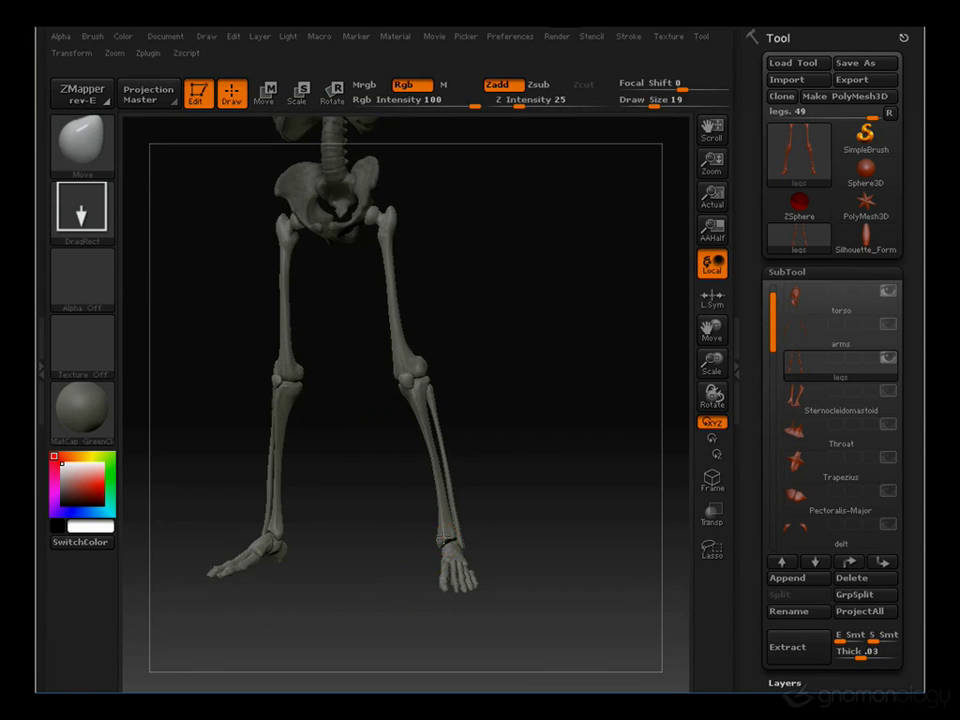
{"action": "left_click_drag", "start_coordinate": [507, 444], "coordinate": [581, 499]}
Examine the ankle bones and foot close up from the front, outer side and back, using draw sizes 42 and 19
{"action": "left_click_drag", "start_coordinate": [605, 542], "coordinate": [477, 352], "text": "alt"}
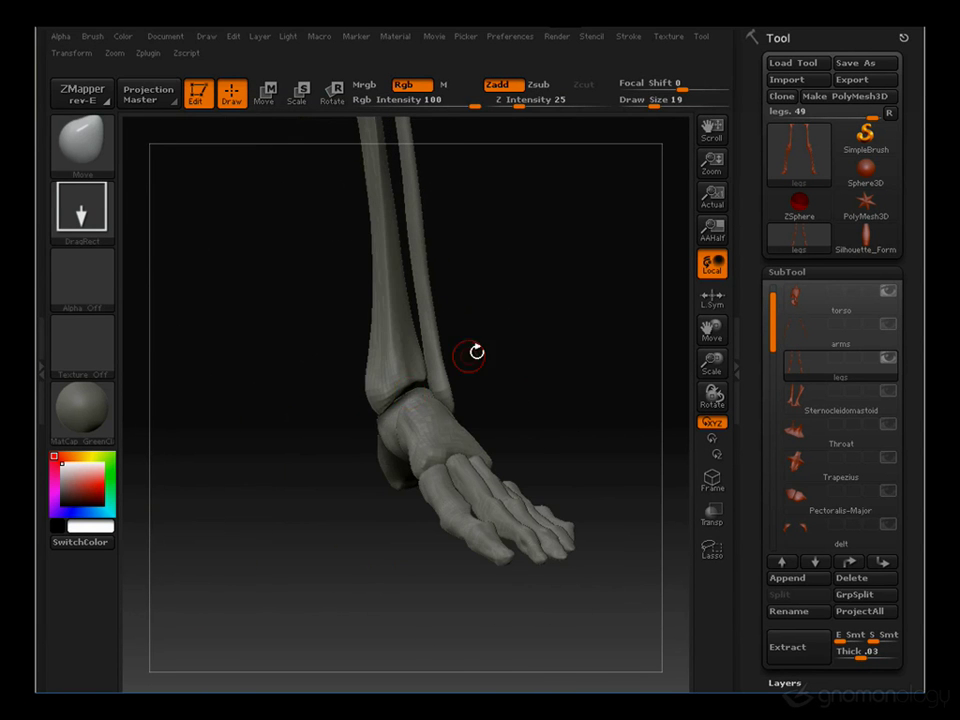
{"action": "key", "text": "s"}
{"action": "left_click_drag", "start_coordinate": [386, 394], "coordinate": [405, 394]}
{"action": "mouse_move", "coordinate": [563, 345]}
{"action": "left_mouse_down"}
{"action": "mouse_move", "coordinate": [499, 348]}
{"action": "mouse_move", "coordinate": [589, 345]}
{"action": "mouse_move", "coordinate": [429, 343]}
{"action": "left_mouse_up"}
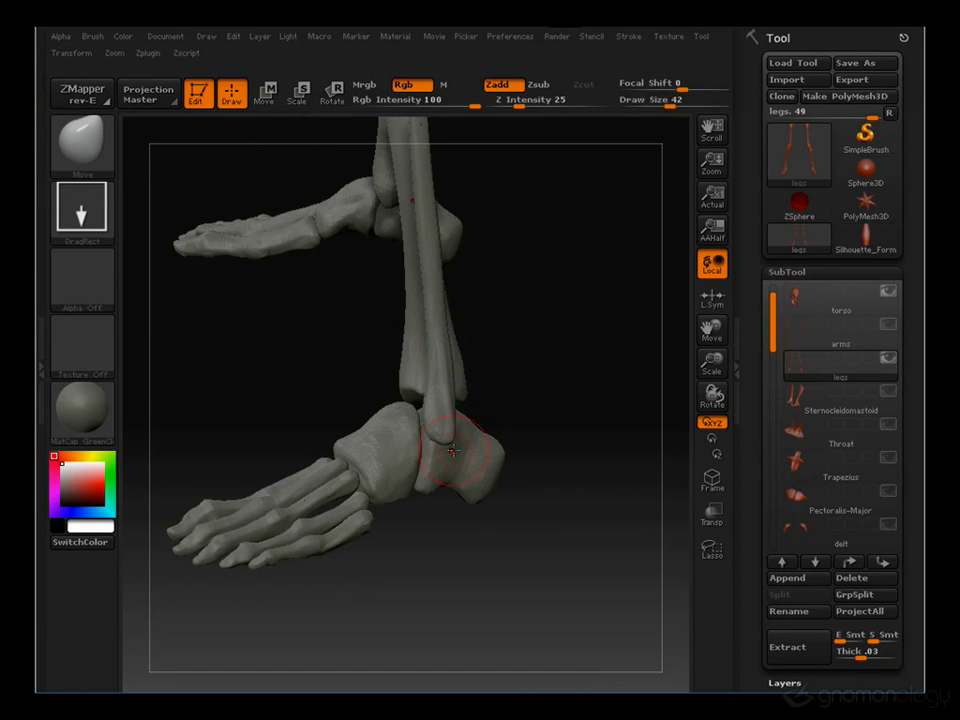
{"action": "left_click_drag", "start_coordinate": [455, 440], "coordinate": [415, 390]}
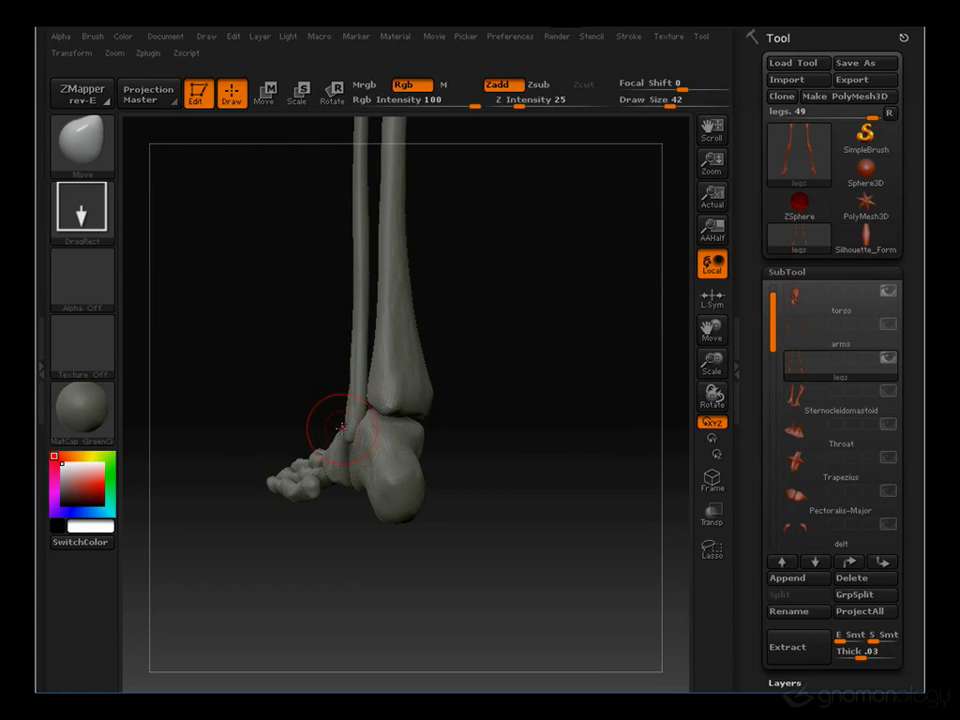
{"action": "key", "text": "s"}
{"action": "left_click_drag", "start_coordinate": [348, 392], "coordinate": [334, 392]}
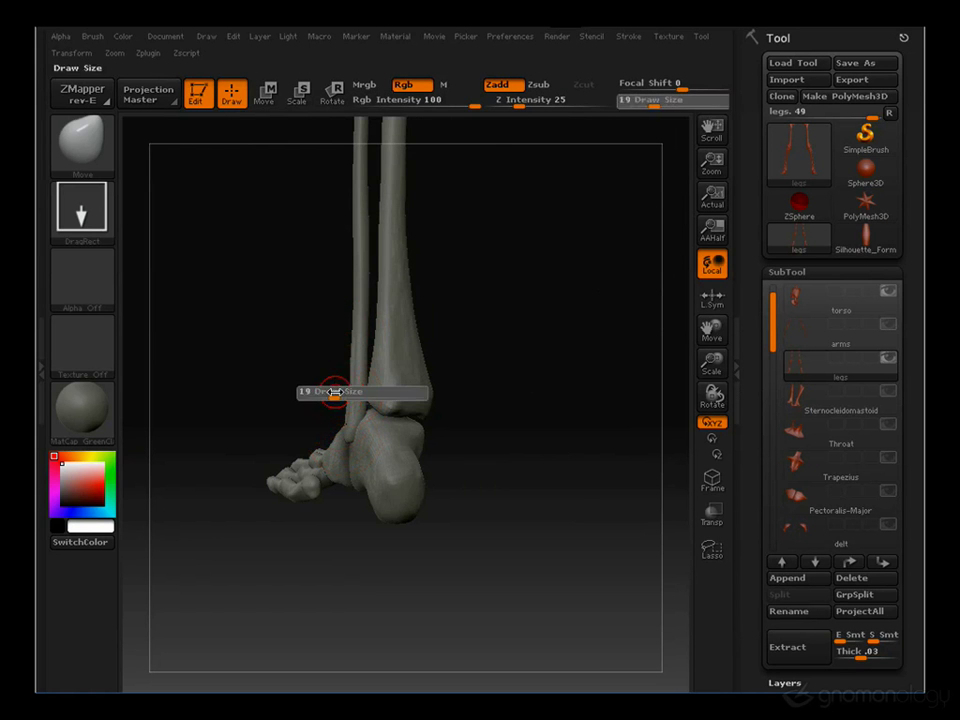
{"action": "left_click_drag", "start_coordinate": [208, 403], "coordinate": [357, 394]}
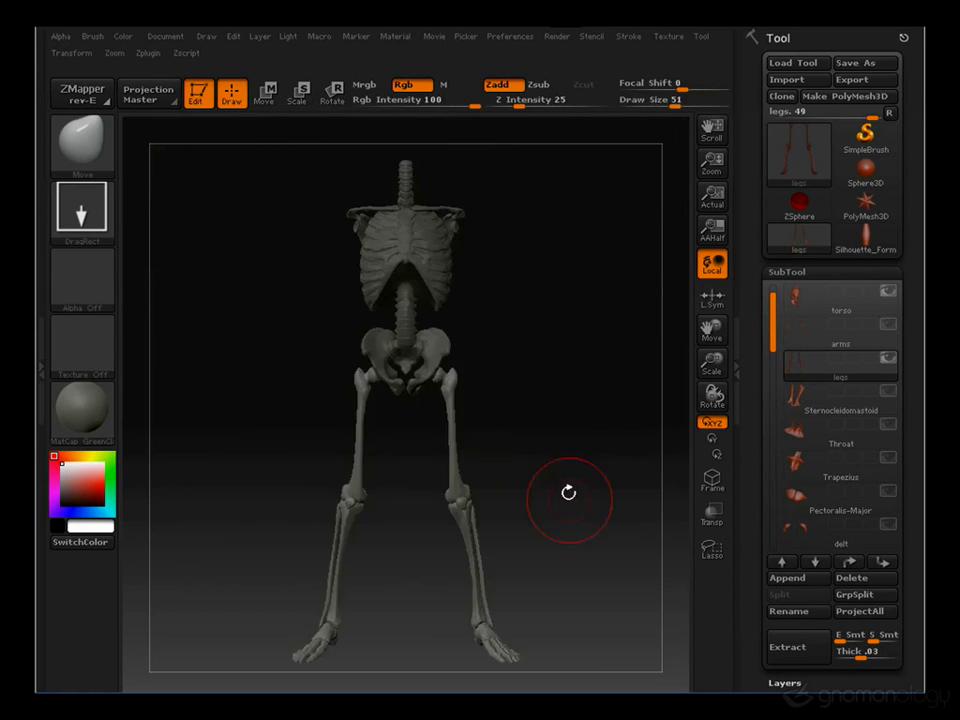
Set the draw size to 39 and rotate both legs inward about the hips using a transpose line from hip to ankle
{"action": "mouse_move", "coordinate": [568, 492]}
{"action": "left_mouse_down", "text": "alt"}
{"action": "mouse_move", "coordinate": [600, 446]}
{"action": "mouse_move", "coordinate": [583, 450]}
{"action": "mouse_move", "coordinate": [544, 345]}
{"action": "mouse_move", "coordinate": [491, 343]}
{"action": "left_mouse_up", "text": "alt"}
{"action": "key", "text": "s"}
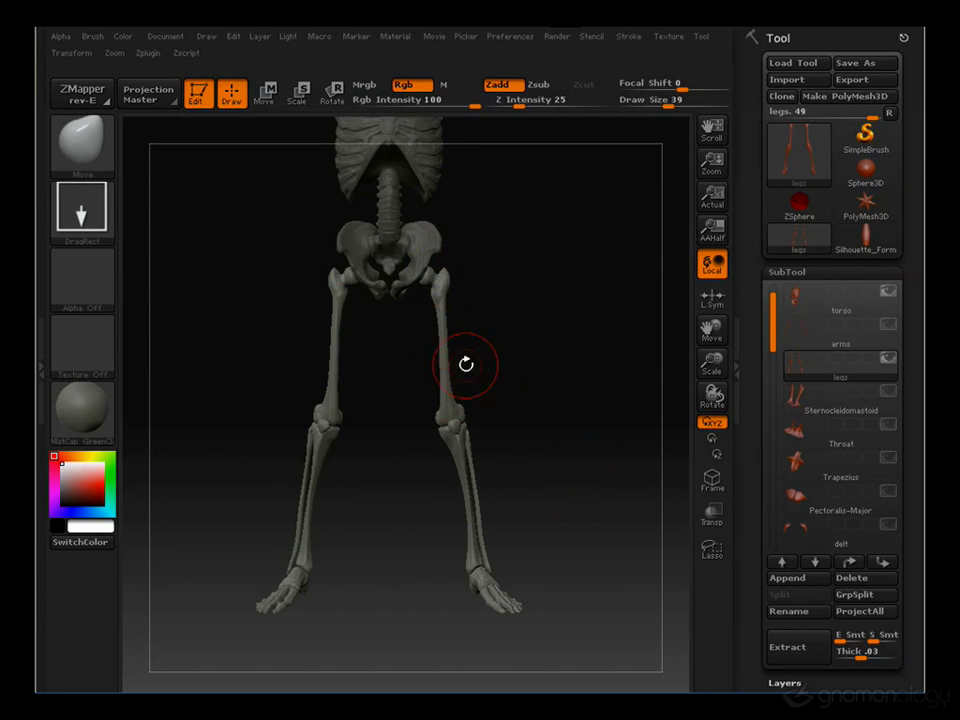
{"action": "key", "text": "r"}
{"action": "mouse_move", "coordinate": [439, 278]}
{"action": "left_mouse_down"}
{"action": "mouse_move", "coordinate": [478, 578]}
{"action": "mouse_move", "coordinate": [413, 565]}
{"action": "left_mouse_up"}
{"action": "mouse_move", "coordinate": [539, 379]}
{"action": "left_mouse_down", "text": "alt"}
{"action": "mouse_move", "coordinate": [549, 352]}
{"action": "mouse_move", "coordinate": [541, 314]}
{"action": "mouse_move", "coordinate": [555, 379]}
{"action": "mouse_move", "coordinate": [551, 364]}
{"action": "left_mouse_up", "text": "alt"}
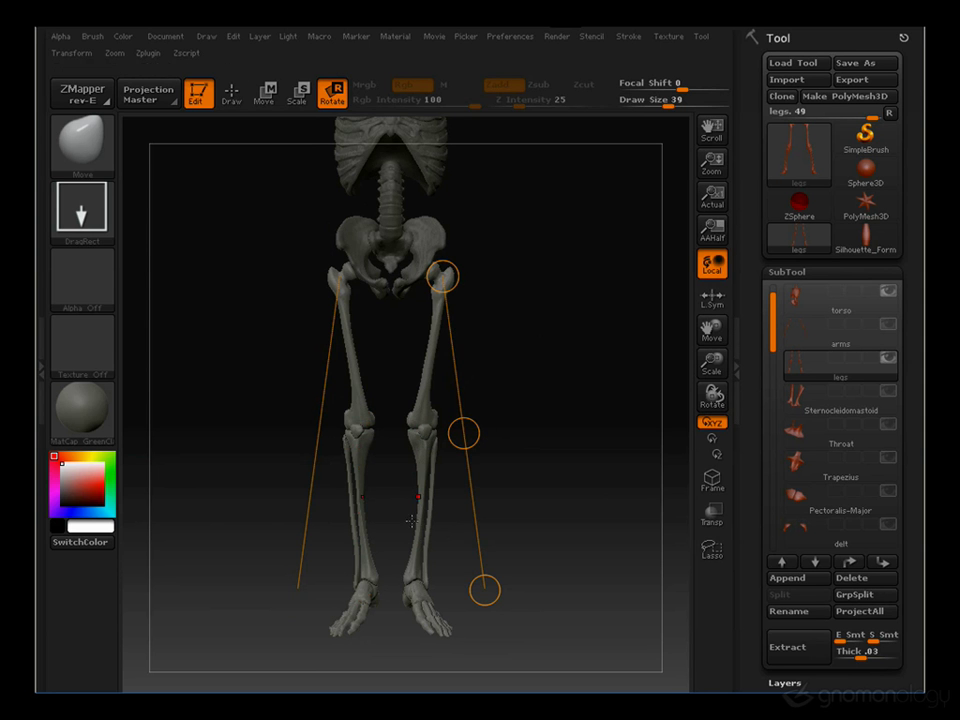
Examine the drawn-together legs from several angles, restore their original wide stance and return to Draw mode
{"action": "left_click_drag", "start_coordinate": [411, 520], "coordinate": [390, 507]}
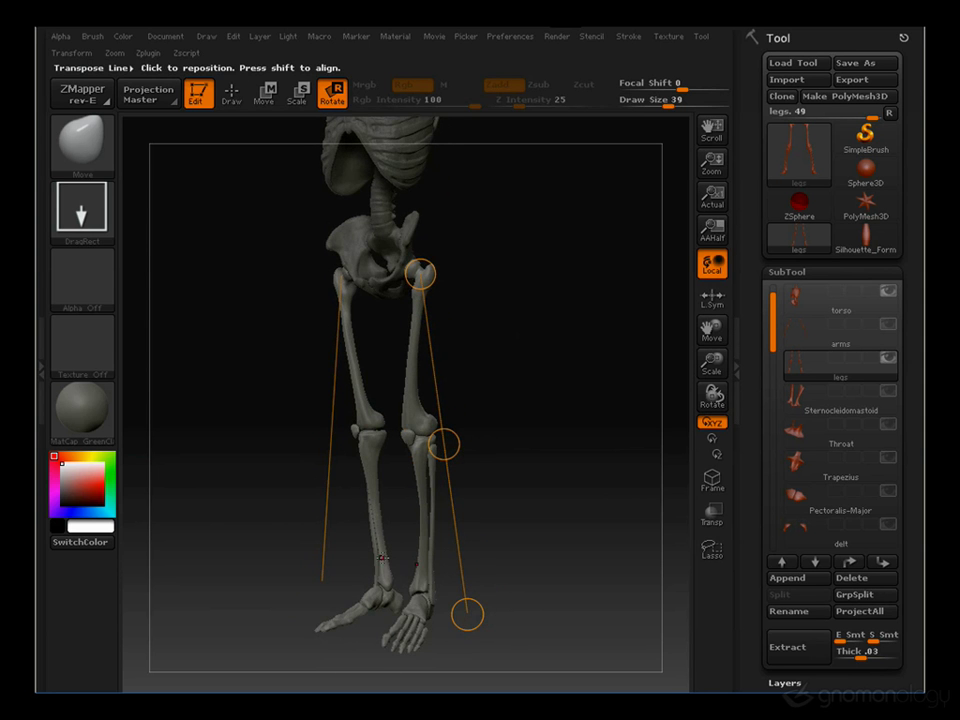
{"action": "left_click_drag", "start_coordinate": [262, 478], "coordinate": [350, 462]}
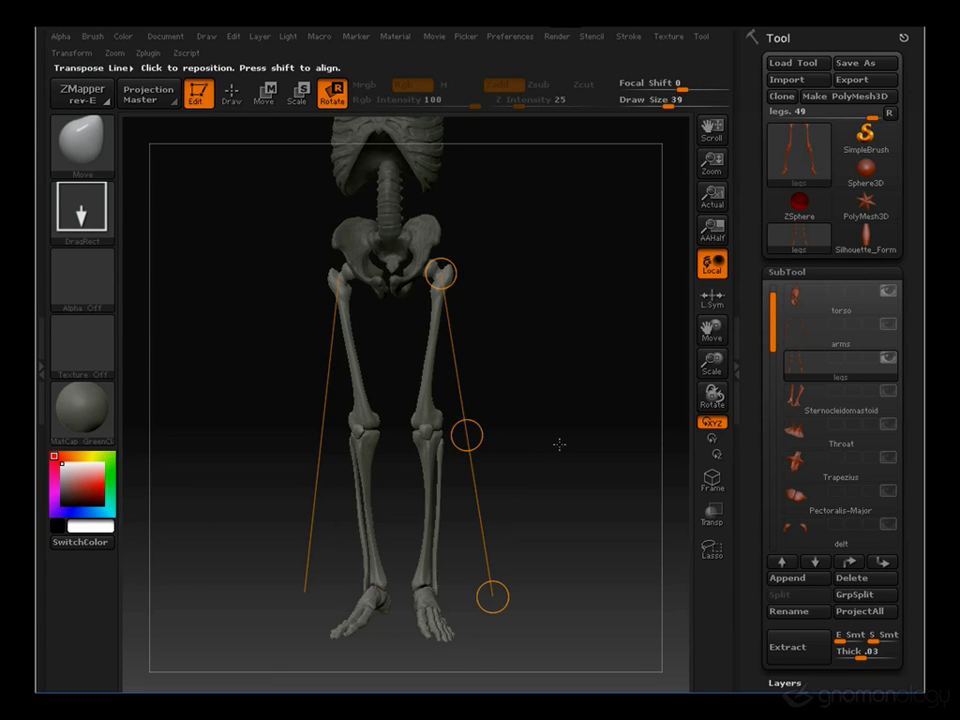
{"action": "left_click_drag", "start_coordinate": [508, 286], "coordinate": [427, 285]}
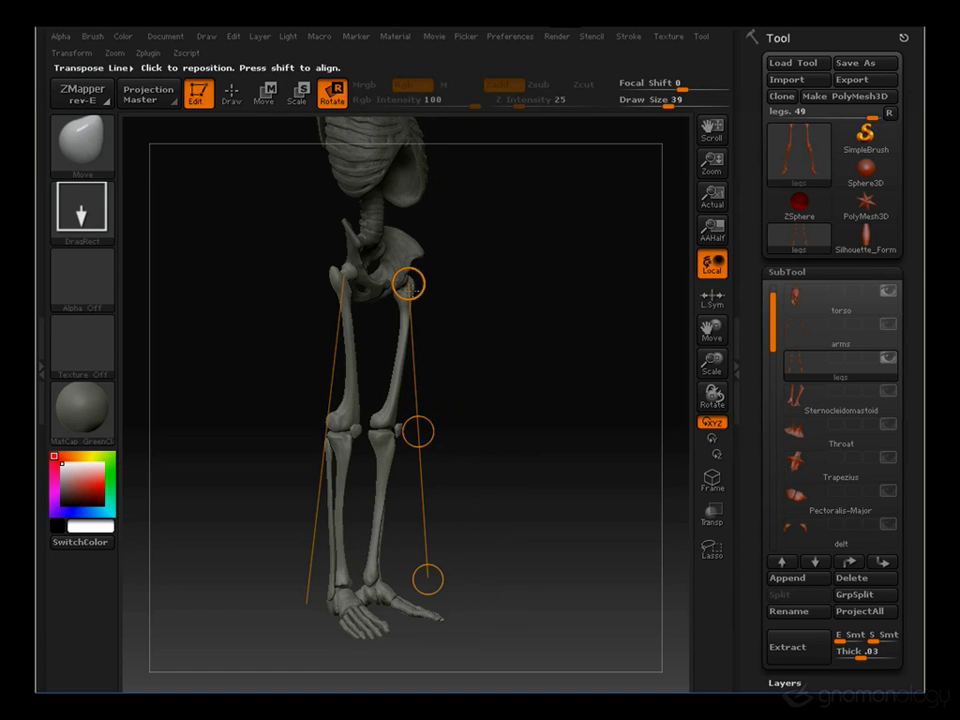
{"action": "left_click_drag", "start_coordinate": [605, 452], "coordinate": [431, 459]}
{"action": "mouse_move", "coordinate": [545, 368]}
{"action": "left_mouse_down"}
{"action": "mouse_move", "coordinate": [518, 366]}
{"action": "mouse_move", "coordinate": [533, 362]}
{"action": "left_mouse_up"}
{"action": "key", "text": "f"}
{"action": "left_click_drag", "start_coordinate": [478, 297], "coordinate": [336, 350]}
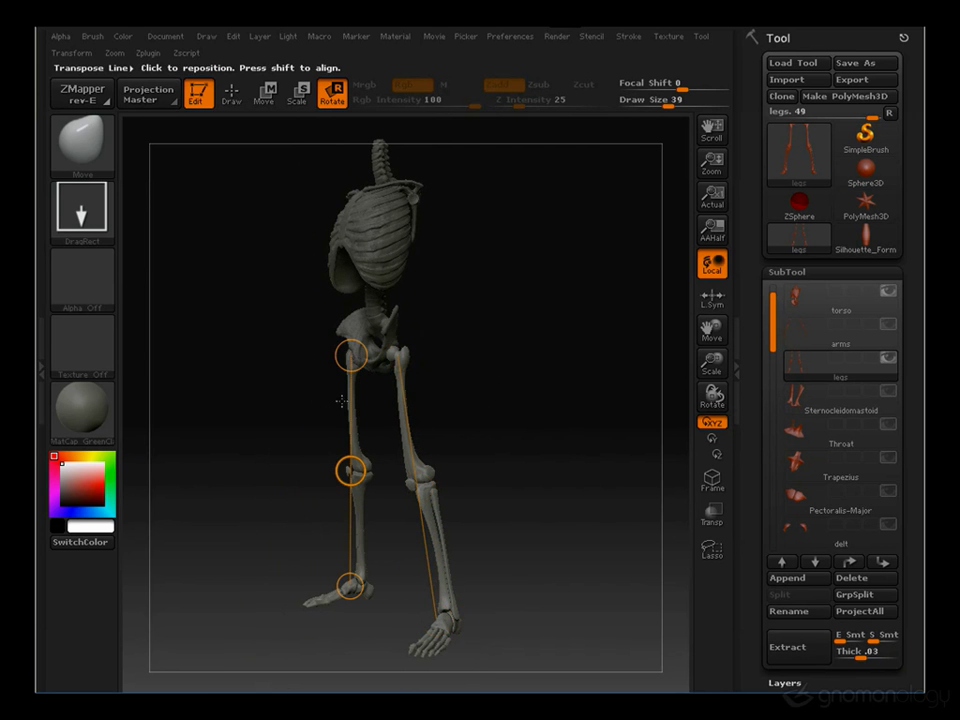
{"action": "key", "text": "q"}
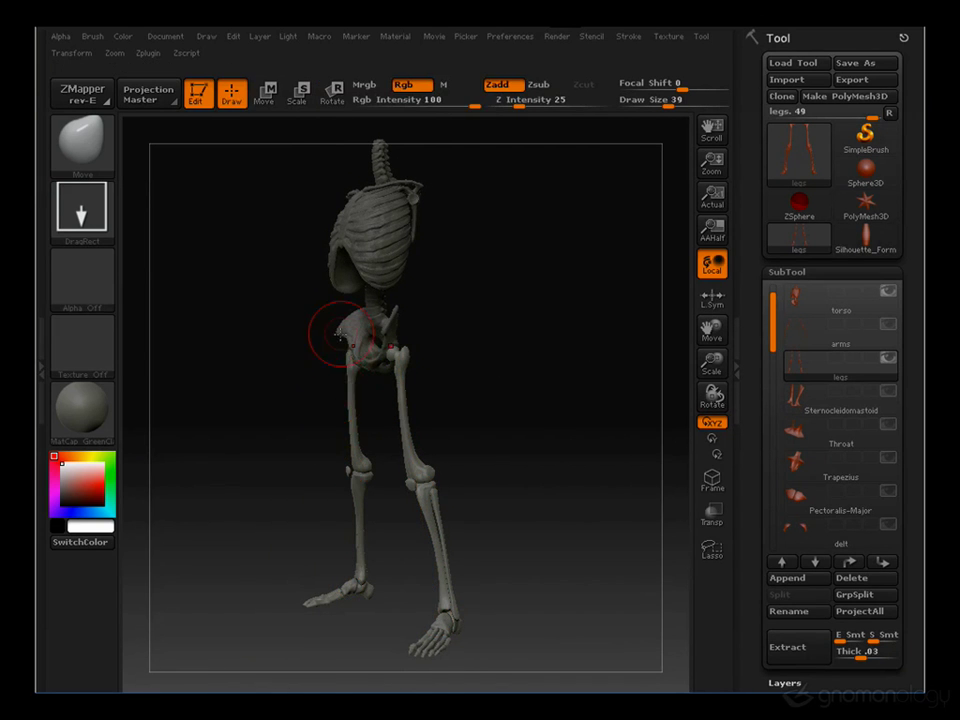
Set the draw size to 19, view the skeleton in profile and from the front, and show the SkeletonMuscleForms_11 skull subtool
{"action": "key", "text": "s"}
{"action": "left_click_drag", "start_coordinate": [369, 561], "coordinate": [352, 561]}
{"action": "mouse_move", "coordinate": [553, 304]}
{"action": "left_mouse_down", "text": "shift"}
{"action": "mouse_move", "coordinate": [538, 343]}
{"action": "mouse_move", "coordinate": [524, 331]}
{"action": "left_mouse_up", "text": "shift"}
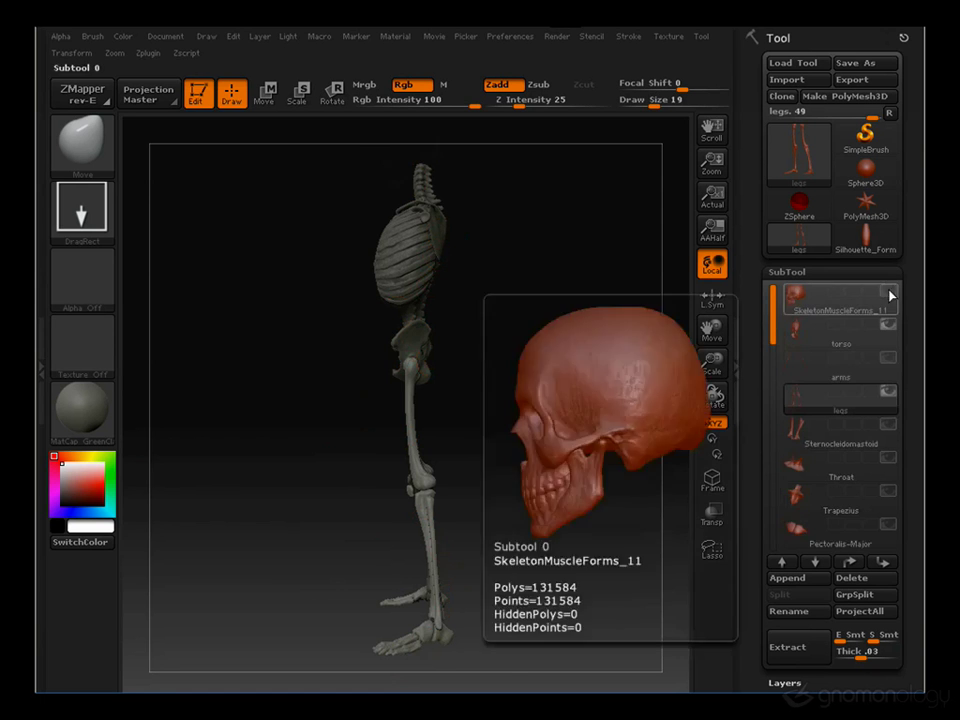
{"action": "left_click_drag", "start_coordinate": [420, 440], "coordinate": [287, 454]}
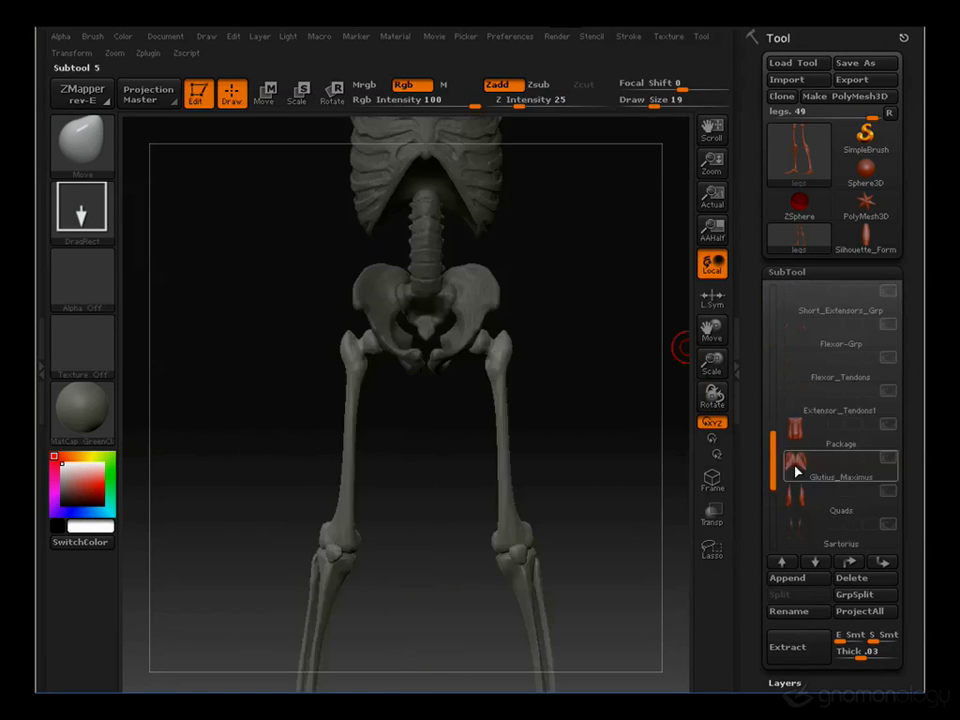
Select the Glutius_Maximus subtool and examine how the gluteal muscles sit on the pelvis and upper femur from the front
{"action": "left_click", "coordinate": [797, 470]}
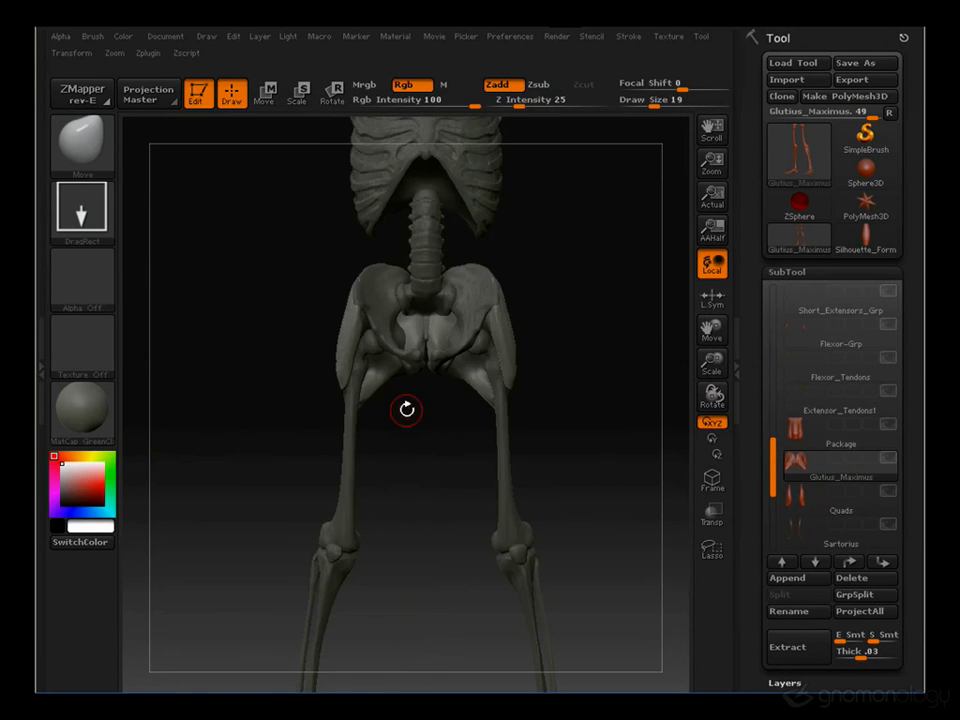
{"action": "left_click_drag", "start_coordinate": [589, 349], "coordinate": [432, 268]}
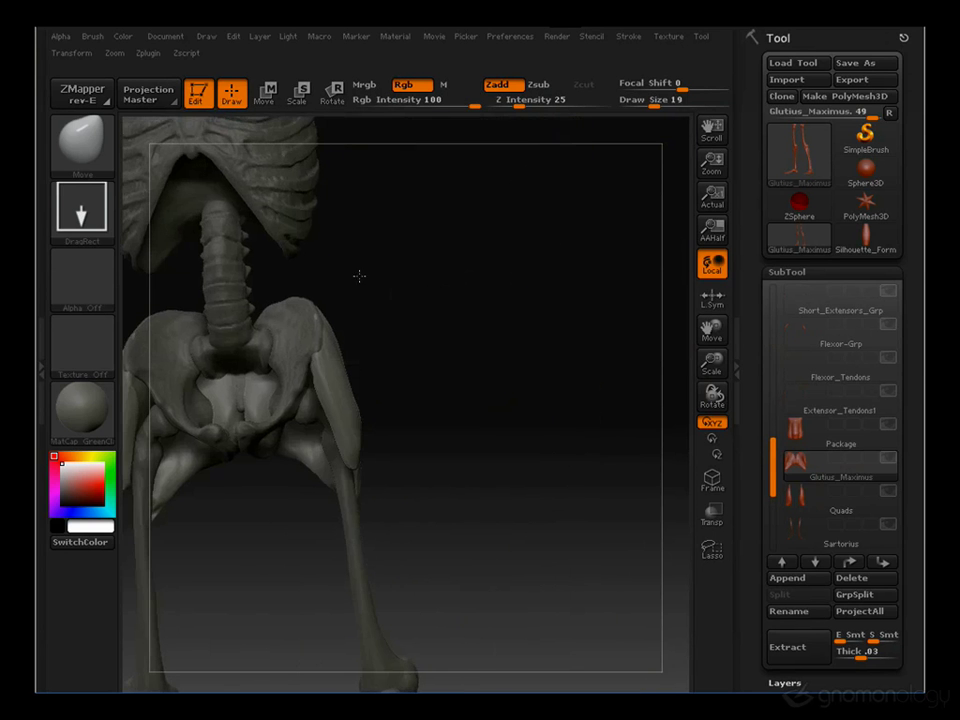
{"action": "left_click_drag", "start_coordinate": [358, 276], "coordinate": [561, 253], "text": "alt"}
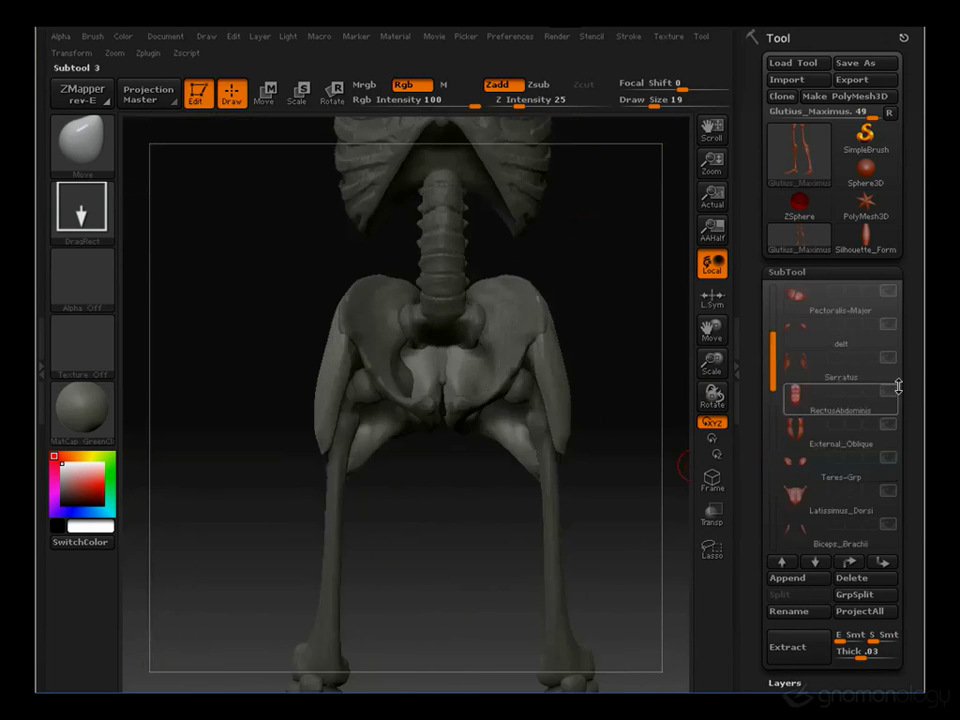
Show the RectusAbdominis, External_Oblique and Latissimus_Dorsi subtools around the pelvis and frame the figure from behind
{"action": "left_click", "coordinate": [892, 389]}
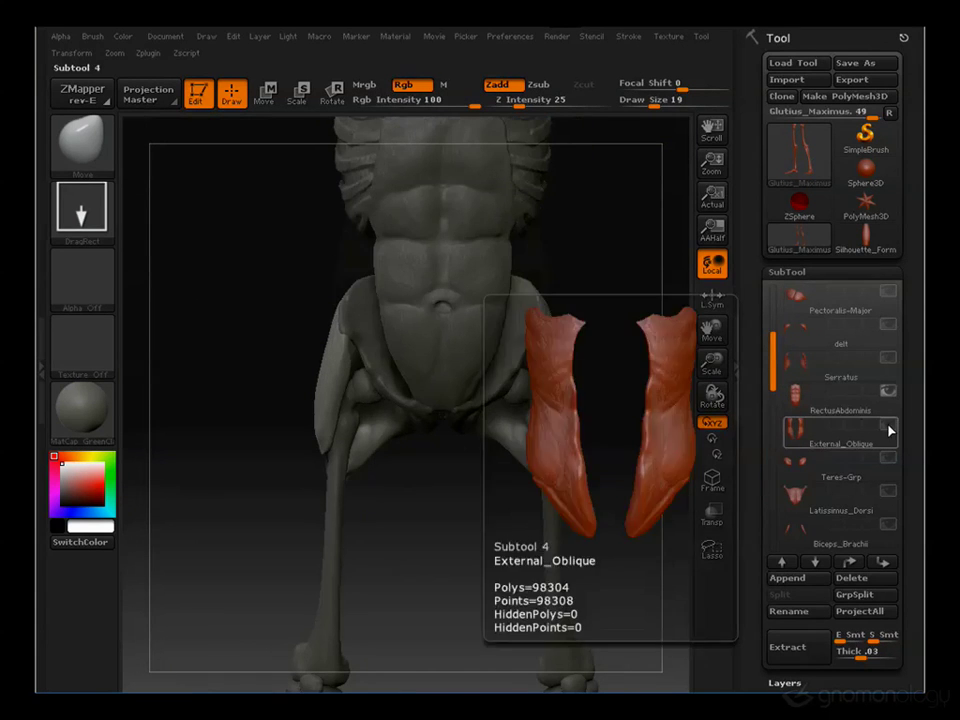
{"action": "left_click", "coordinate": [889, 427]}
{"action": "left_click_drag", "start_coordinate": [624, 344], "coordinate": [326, 414]}
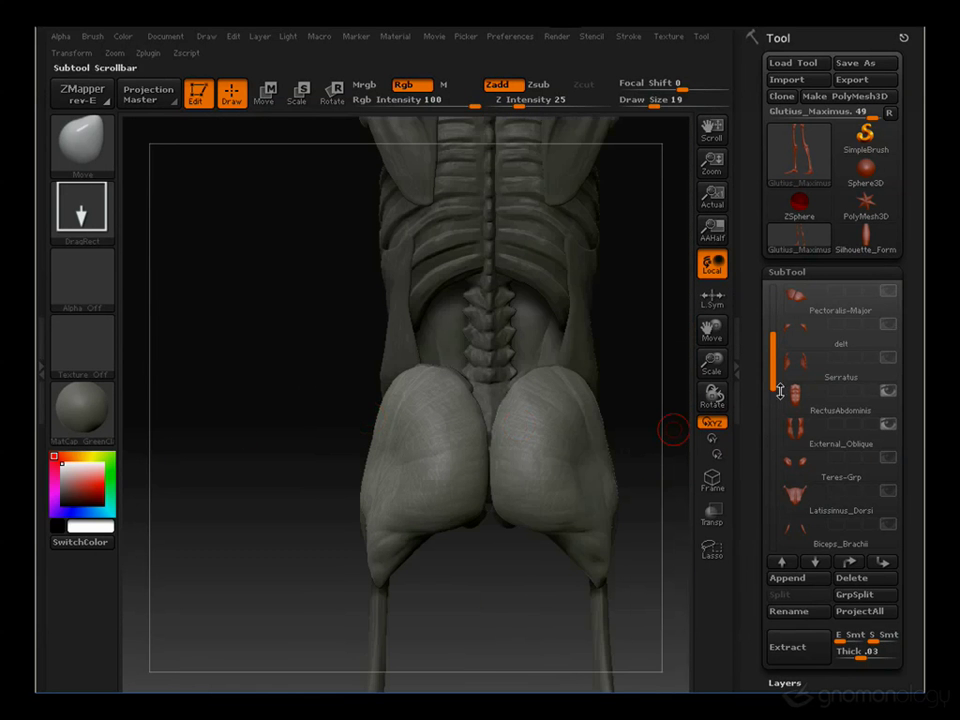
{"action": "mouse_move", "coordinate": [771, 355]}
{"action": "left_mouse_down"}
{"action": "mouse_move", "coordinate": [770, 317]}
{"action": "mouse_move", "coordinate": [769, 350]}
{"action": "left_mouse_up"}
{"action": "mouse_move", "coordinate": [860, 531]}
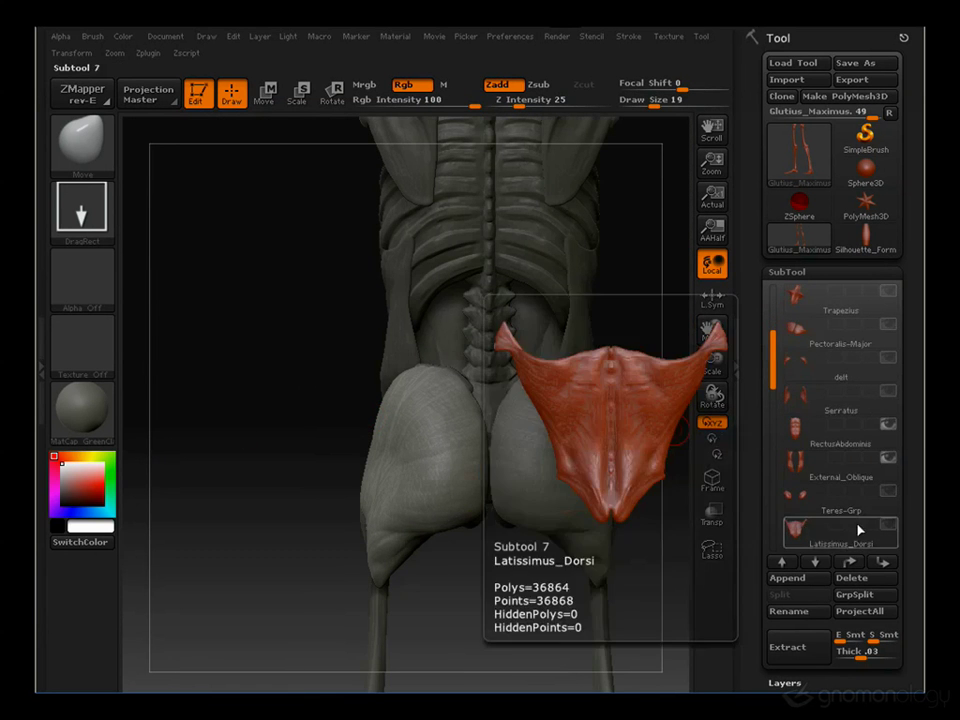
{"action": "key", "text": "f"}
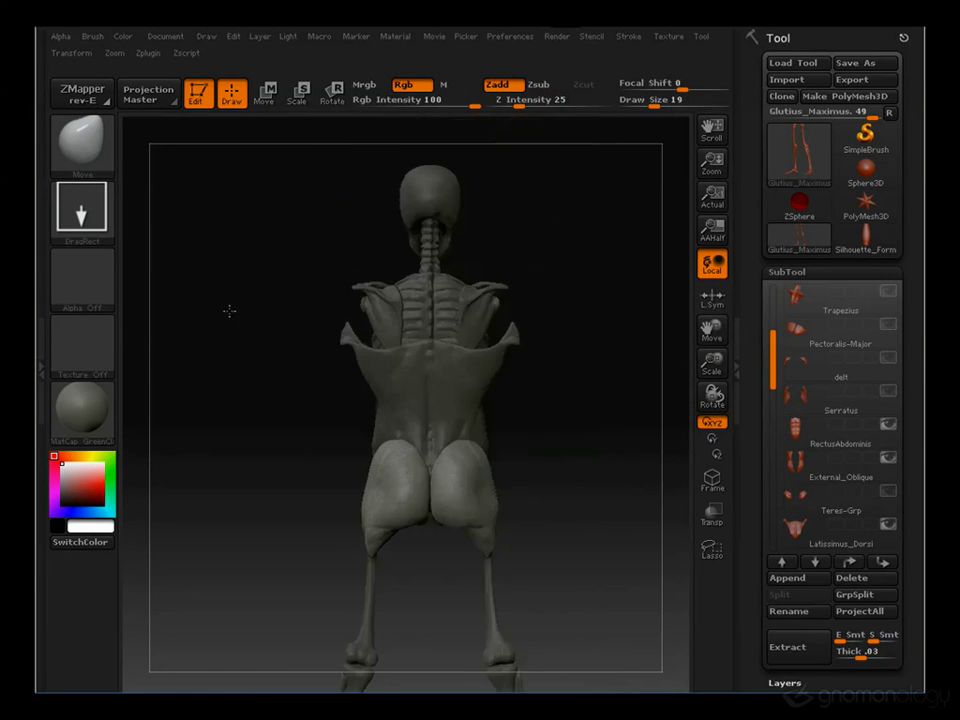
Examine the gluteal muscles from the side and behind, turning transparency on to compare the overlapping forms and off again
{"action": "mouse_move", "coordinate": [229, 311]}
{"action": "left_mouse_down"}
{"action": "mouse_move", "coordinate": [229, 413]}
{"action": "mouse_move", "coordinate": [398, 301]}
{"action": "left_mouse_up"}
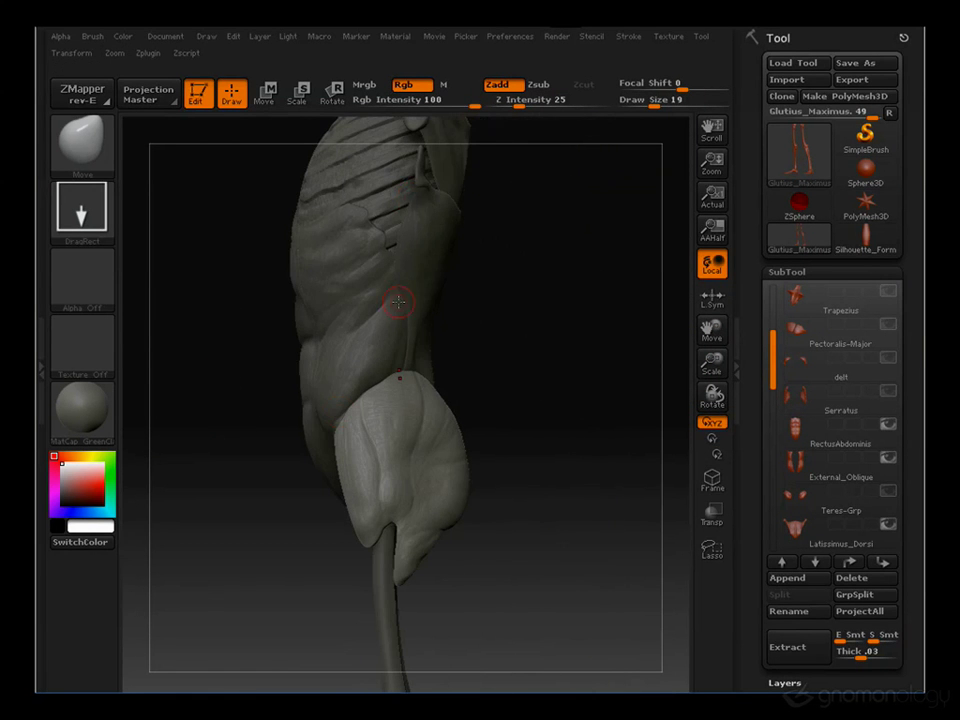
{"action": "mouse_move", "coordinate": [481, 330]}
{"action": "left_mouse_down"}
{"action": "mouse_move", "coordinate": [542, 422]}
{"action": "mouse_move", "coordinate": [553, 339]}
{"action": "mouse_move", "coordinate": [590, 313]}
{"action": "mouse_move", "coordinate": [388, 303]}
{"action": "left_mouse_up"}
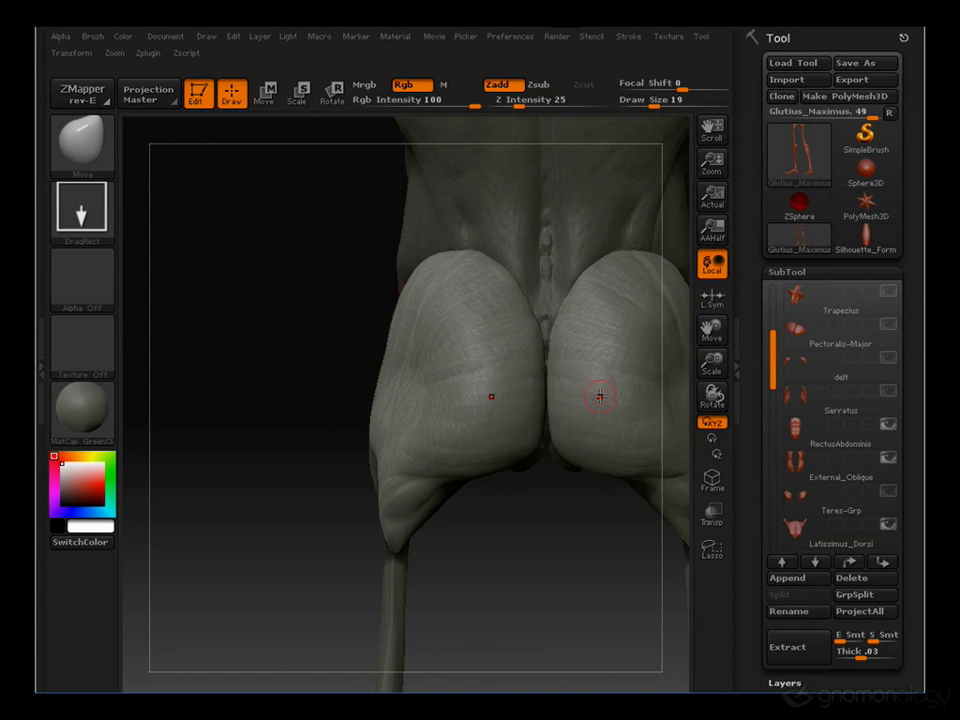
{"action": "left_click", "coordinate": [713, 510]}
{"action": "left_click_drag", "start_coordinate": [291, 347], "coordinate": [231, 363]}
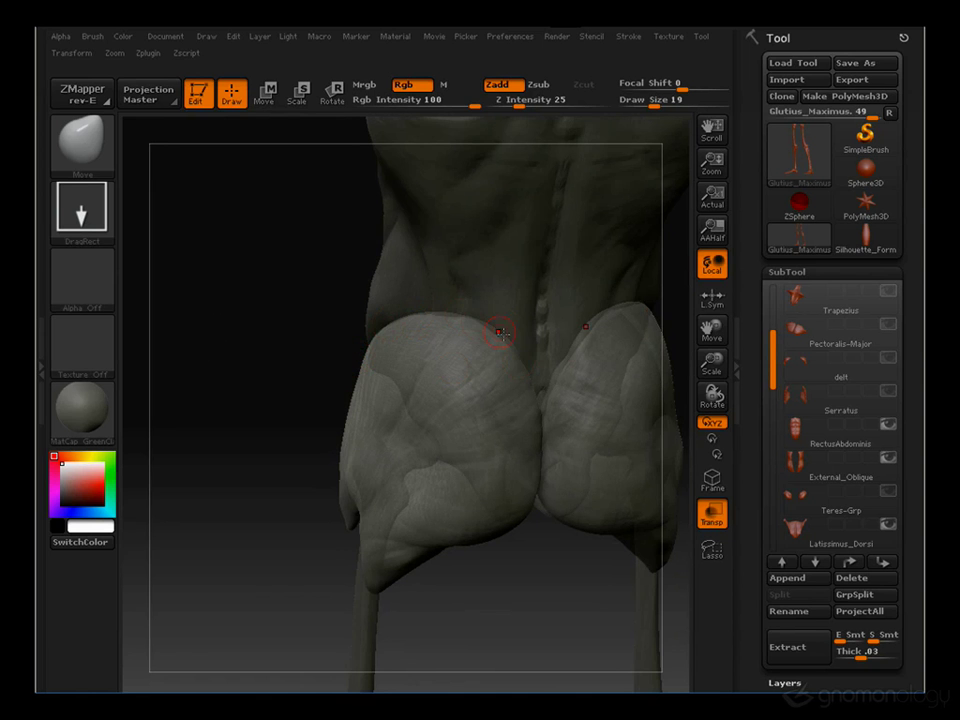
{"action": "left_click_drag", "start_coordinate": [219, 293], "coordinate": [273, 374]}
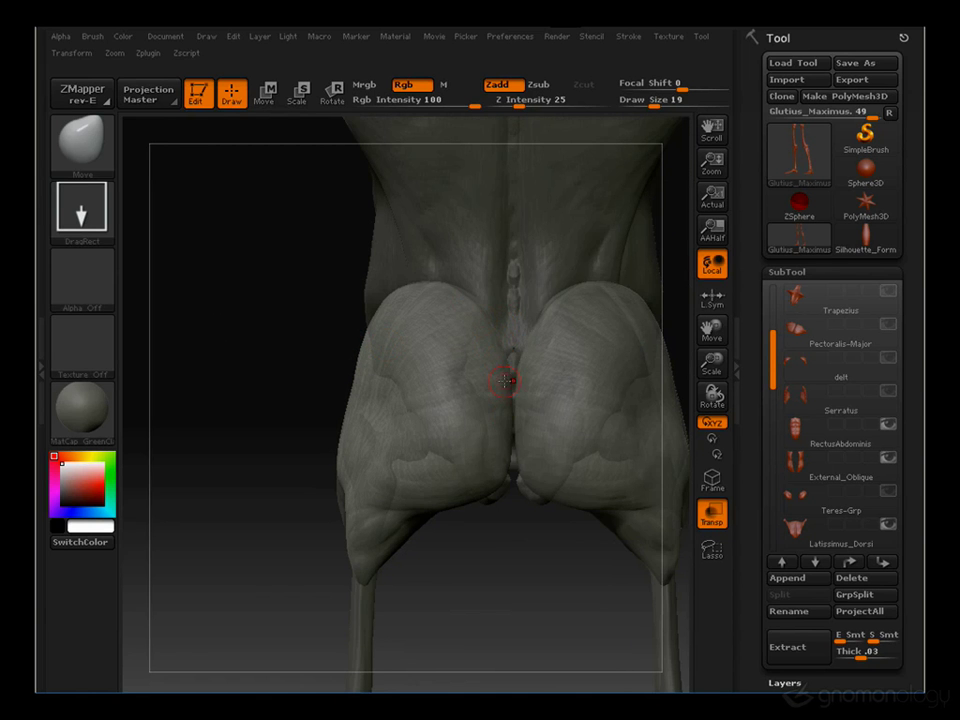
{"action": "left_click", "coordinate": [713, 510]}
Set the draw size to 29 and inspect the gluteal muscles and sacral area from behind and at an angle
{"action": "left_click_drag", "start_coordinate": [214, 279], "coordinate": [414, 237]}
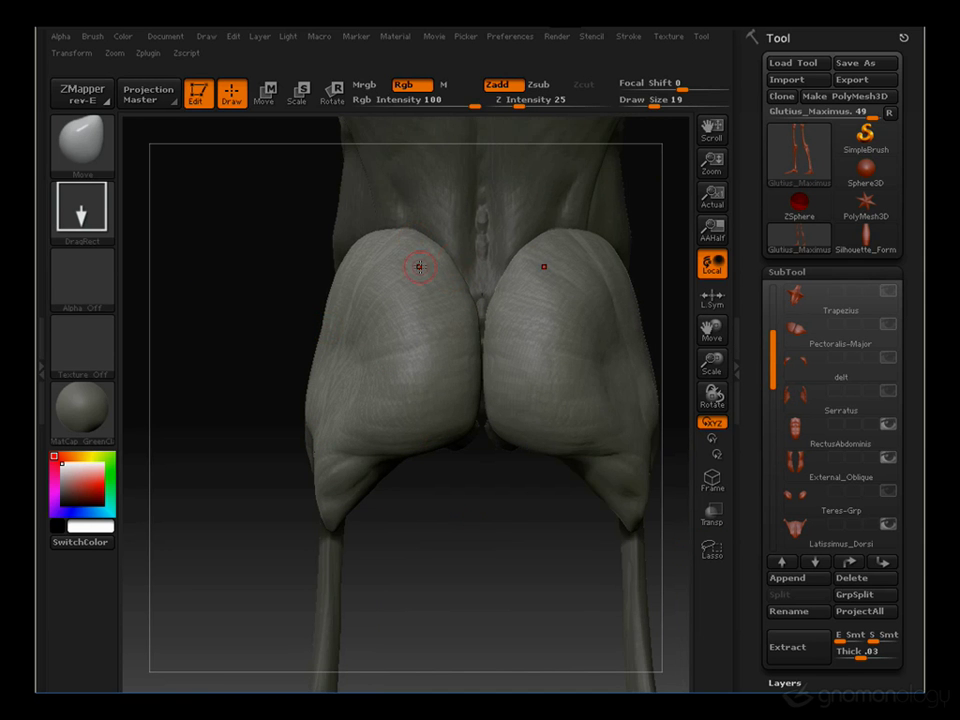
{"action": "key", "text": "s"}
{"action": "left_click", "coordinate": [393, 297]}
{"action": "key", "text": "bracketleft"}
{"action": "mouse_move", "coordinate": [215, 377]}
{"action": "left_mouse_down"}
{"action": "mouse_move", "coordinate": [268, 362]}
{"action": "mouse_move", "coordinate": [295, 368]}
{"action": "mouse_move", "coordinate": [268, 381]}
{"action": "mouse_move", "coordinate": [335, 380]}
{"action": "mouse_move", "coordinate": [225, 376]}
{"action": "mouse_move", "coordinate": [255, 372]}
{"action": "left_mouse_up"}
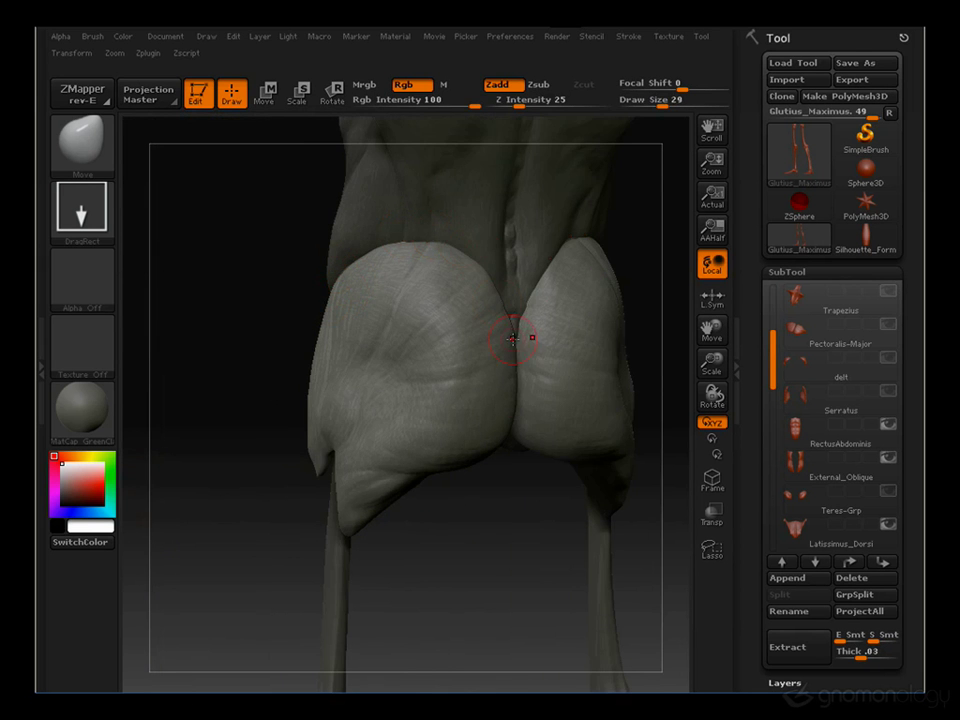
Examine the gluteal muscles from behind, from the side and from a front angle below the external oblique
{"action": "left_click_drag", "start_coordinate": [503, 458], "coordinate": [476, 362]}
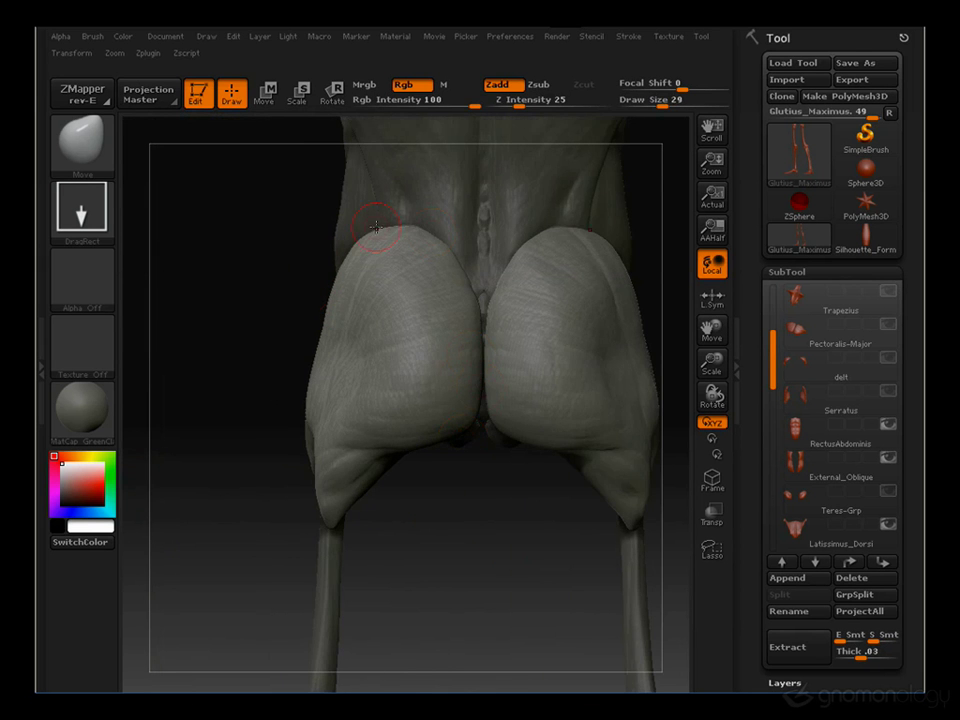
{"action": "left_click_drag", "start_coordinate": [180, 390], "coordinate": [240, 385]}
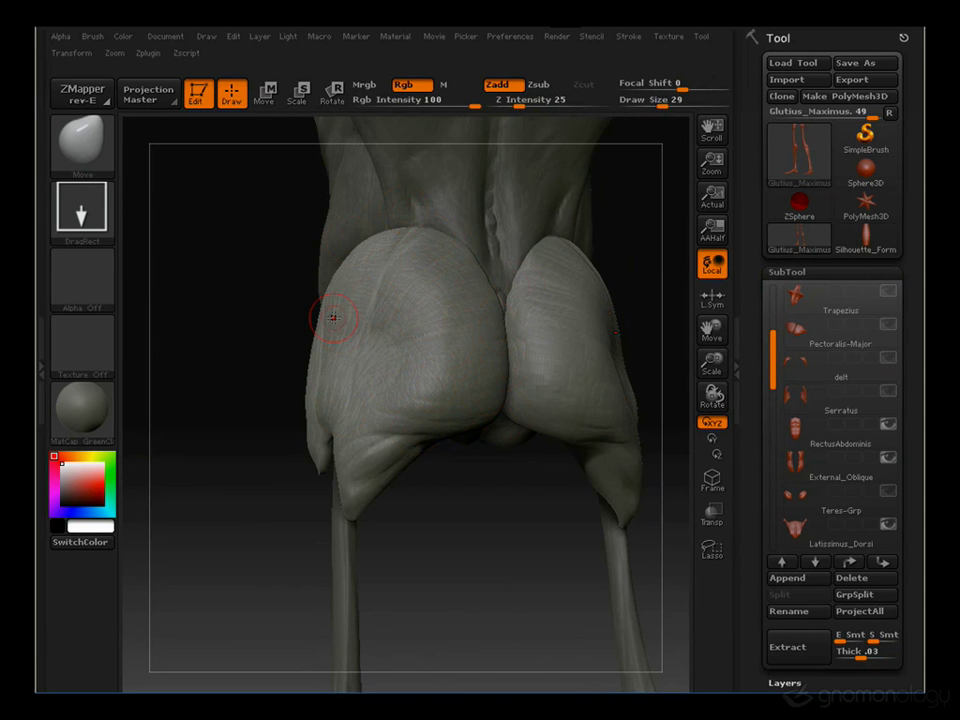
{"action": "left_click_drag", "start_coordinate": [268, 364], "coordinate": [398, 376]}
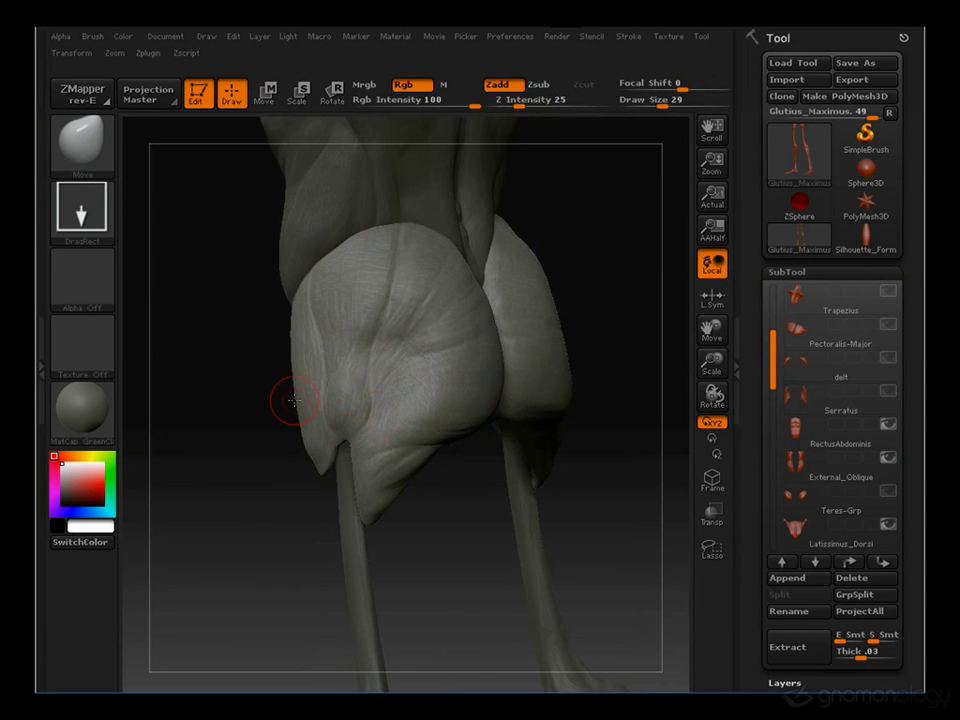
{"action": "mouse_move", "coordinate": [293, 401]}
{"action": "left_mouse_down"}
{"action": "mouse_move", "coordinate": [300, 456]}
{"action": "mouse_move", "coordinate": [354, 435]}
{"action": "left_mouse_up"}
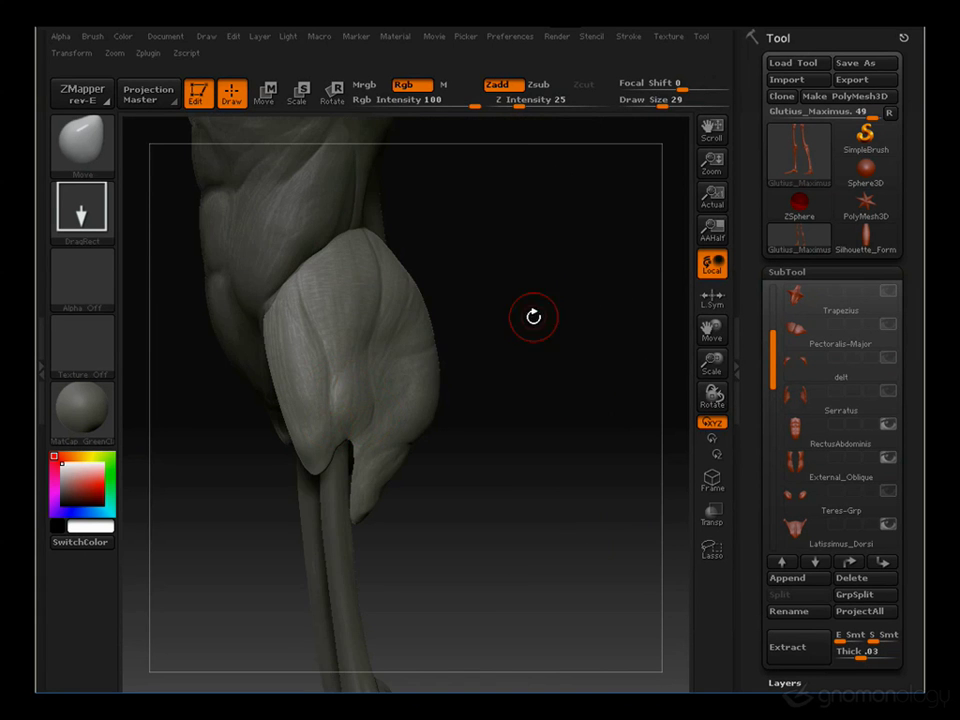
{"action": "mouse_move", "coordinate": [534, 317]}
{"action": "left_mouse_down"}
{"action": "mouse_move", "coordinate": [549, 266]}
{"action": "mouse_move", "coordinate": [602, 461]}
{"action": "mouse_move", "coordinate": [592, 524]}
{"action": "mouse_move", "coordinate": [529, 324]}
{"action": "mouse_move", "coordinate": [566, 364]}
{"action": "mouse_move", "coordinate": [579, 285]}
{"action": "mouse_move", "coordinate": [595, 319]}
{"action": "mouse_move", "coordinate": [390, 300]}
{"action": "left_mouse_up"}
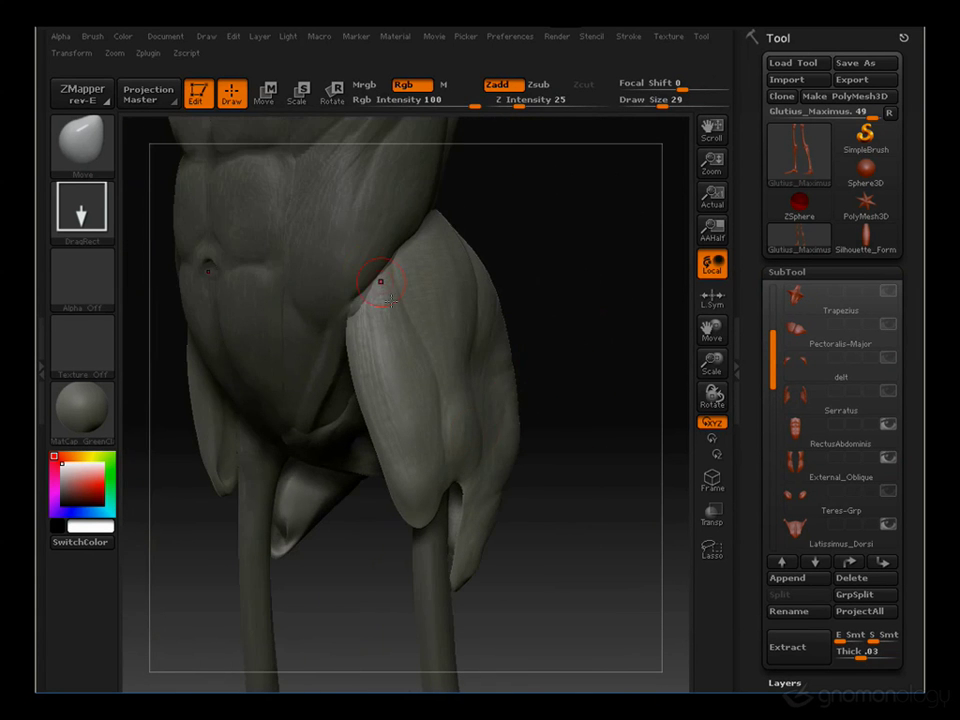
Lower the Glutius_Maximus subdivision level and set up the Inflat brush with a draw size of 50 near the muscle's lower tip
{"action": "mouse_move", "coordinate": [585, 478]}
{"action": "left_mouse_down"}
{"action": "mouse_move", "coordinate": [611, 422]}
{"action": "mouse_move", "coordinate": [576, 489]}
{"action": "mouse_move", "coordinate": [479, 416]}
{"action": "left_mouse_up"}
{"action": "key", "text": "shift+d"}
{"action": "key", "text": "shift+d"}
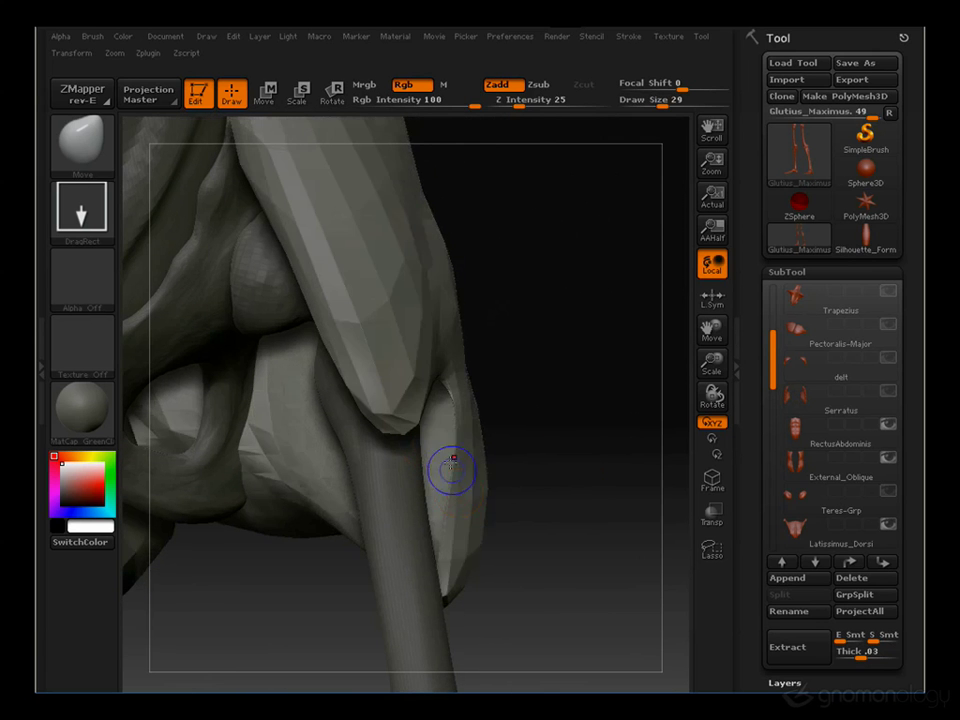
{"action": "key", "text": "3"}
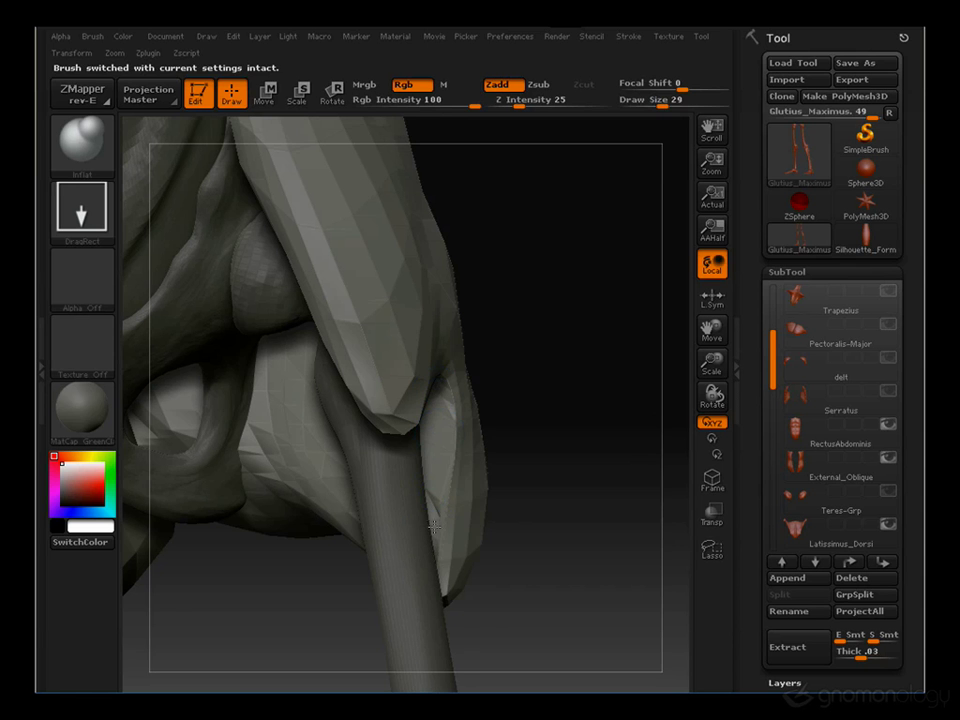
{"action": "key", "text": "bracketright"}
{"action": "key", "text": "bracketright"}
{"action": "key", "text": "bracketright"}
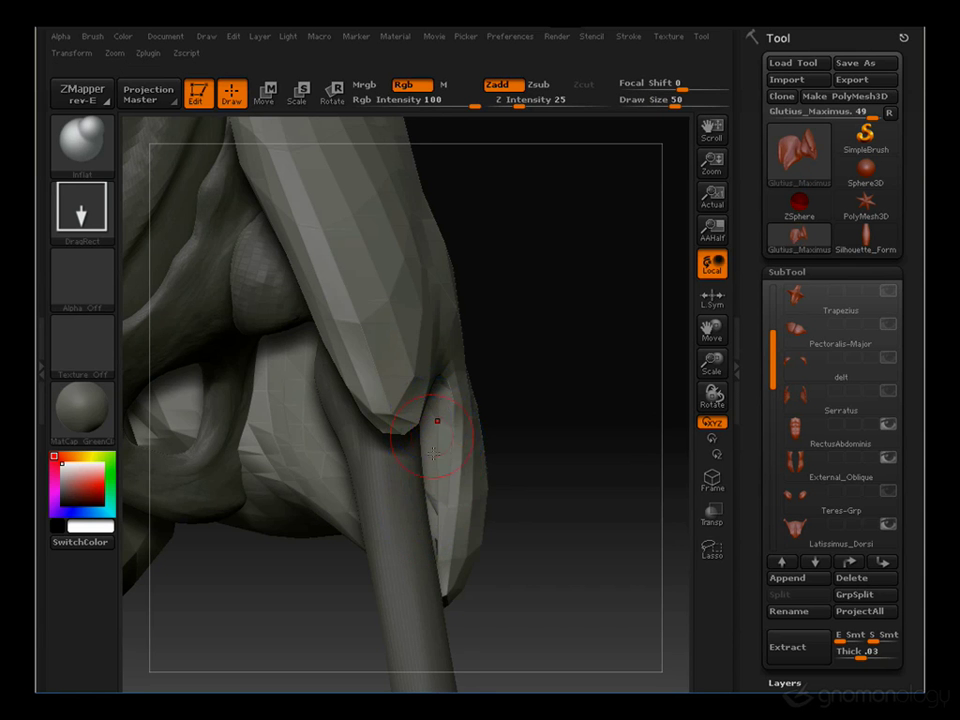
Smooth the lower gluteal attachment along the femur and raise the subtool's subdivision level again with the Move brush active
{"action": "left_click_drag", "start_coordinate": [520, 470], "coordinate": [610, 490]}
{"action": "left_click", "coordinate": [706, 516]}
{"action": "mouse_move", "coordinate": [392, 508]}
{"action": "left_mouse_down", "text": "shift"}
{"action": "mouse_move", "coordinate": [407, 557]}
{"action": "mouse_move", "coordinate": [379, 536]}
{"action": "left_mouse_up", "text": "shift"}
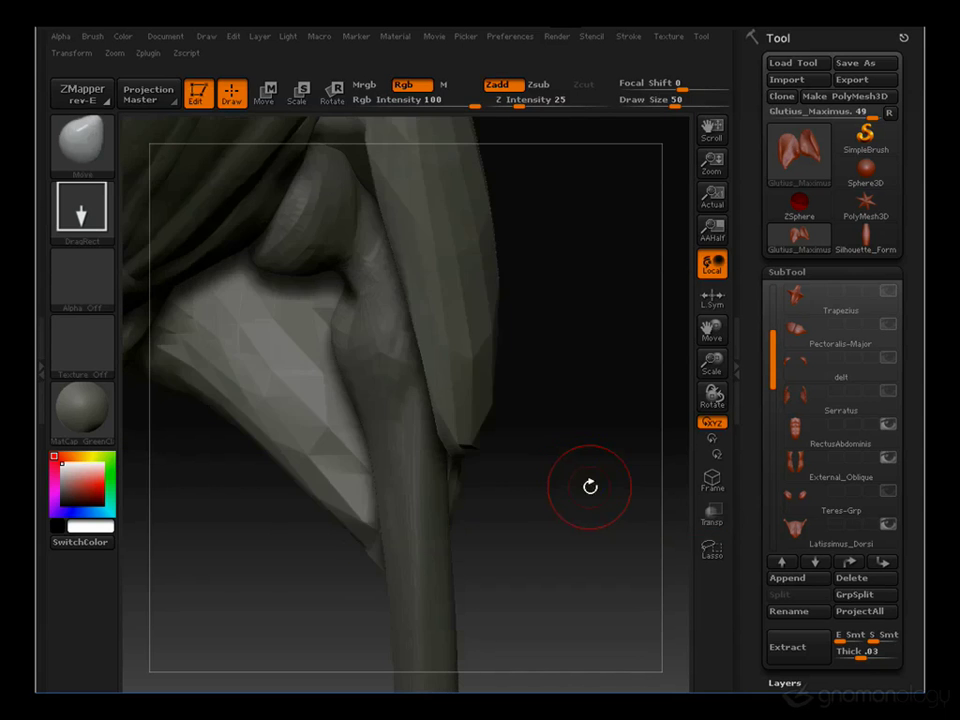
{"action": "key", "text": "d"}
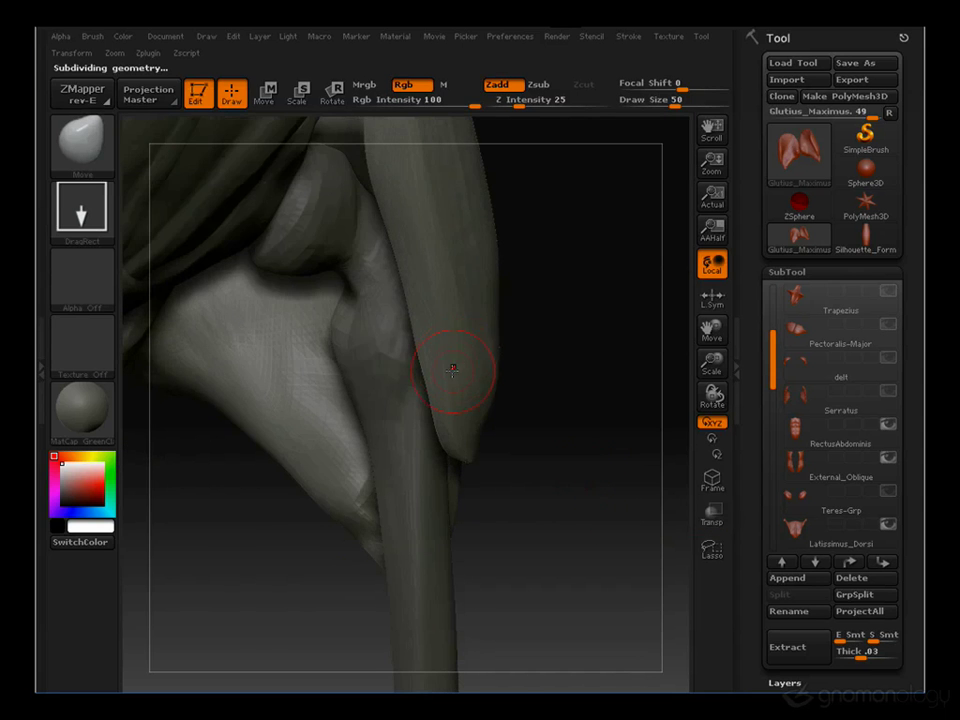
Inspect the lower gluteal attachment from the side and behind, and set the draw size to 37
{"action": "mouse_move", "coordinate": [515, 355]}
{"action": "left_mouse_down"}
{"action": "mouse_move", "coordinate": [536, 343]}
{"action": "mouse_move", "coordinate": [456, 336]}
{"action": "mouse_move", "coordinate": [314, 389]}
{"action": "mouse_move", "coordinate": [590, 407]}
{"action": "mouse_move", "coordinate": [566, 436]}
{"action": "left_mouse_up"}
{"action": "key", "text": "s"}
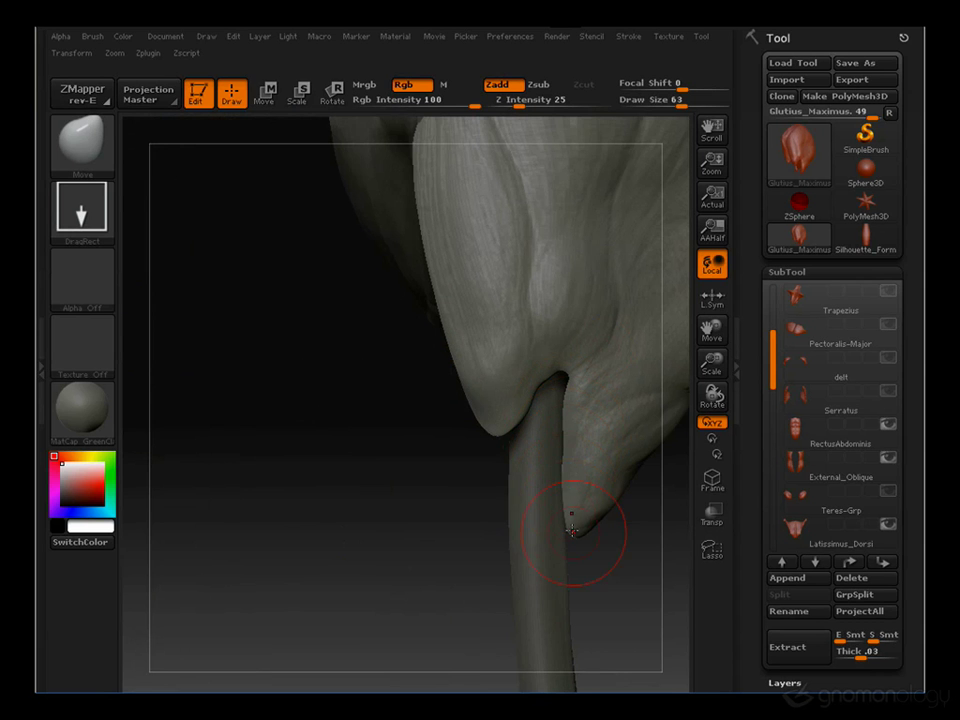
{"action": "mouse_move", "coordinate": [379, 486]}
{"action": "left_mouse_down"}
{"action": "mouse_move", "coordinate": [259, 469]}
{"action": "mouse_move", "coordinate": [274, 471]}
{"action": "mouse_move", "coordinate": [399, 339]}
{"action": "mouse_move", "coordinate": [373, 264]}
{"action": "mouse_move", "coordinate": [344, 386]}
{"action": "left_mouse_up"}
{"action": "key", "text": "s"}
{"action": "left_click_drag", "start_coordinate": [514, 341], "coordinate": [497, 341]}
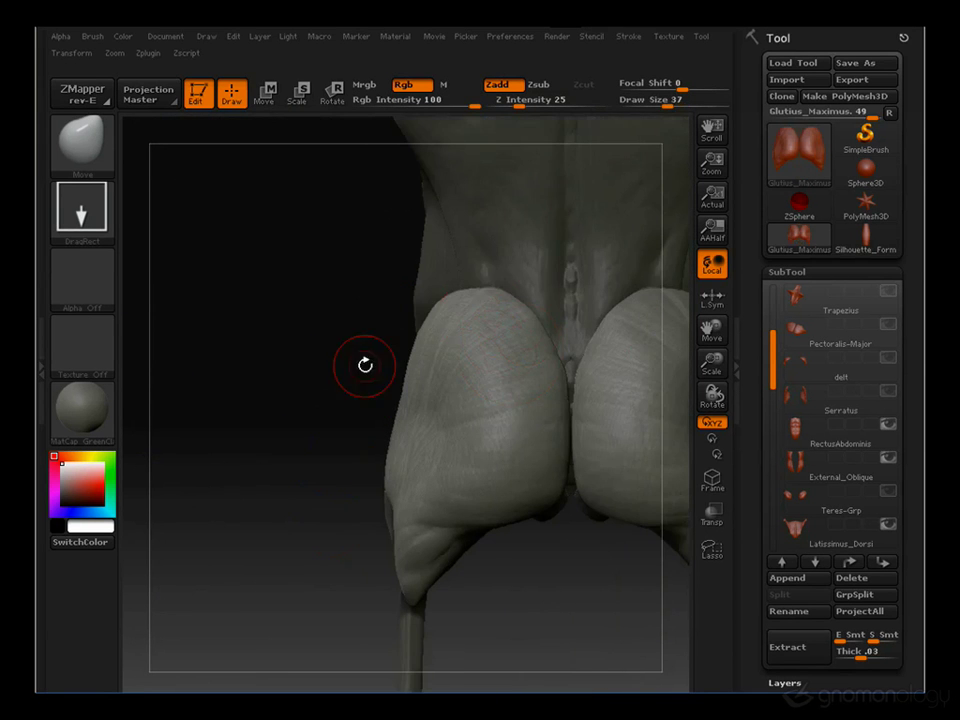
Examine the gluteal forms from above, behind, the side and the front in relation to the lower torso
{"action": "left_click_drag", "start_coordinate": [403, 341], "coordinate": [330, 420]}
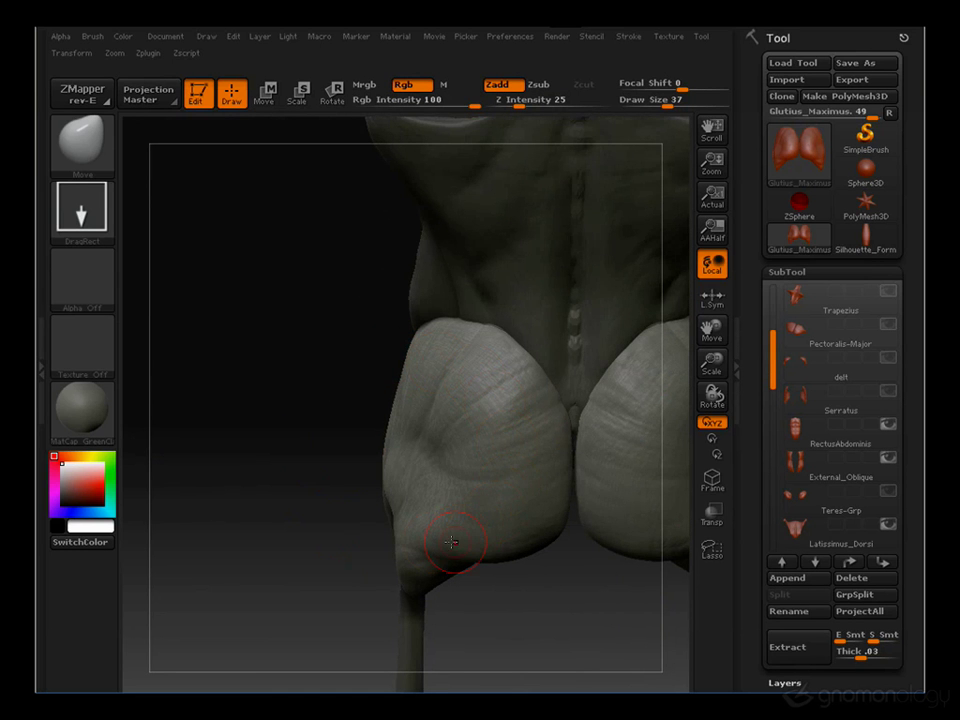
{"action": "left_click_drag", "start_coordinate": [365, 357], "coordinate": [292, 332]}
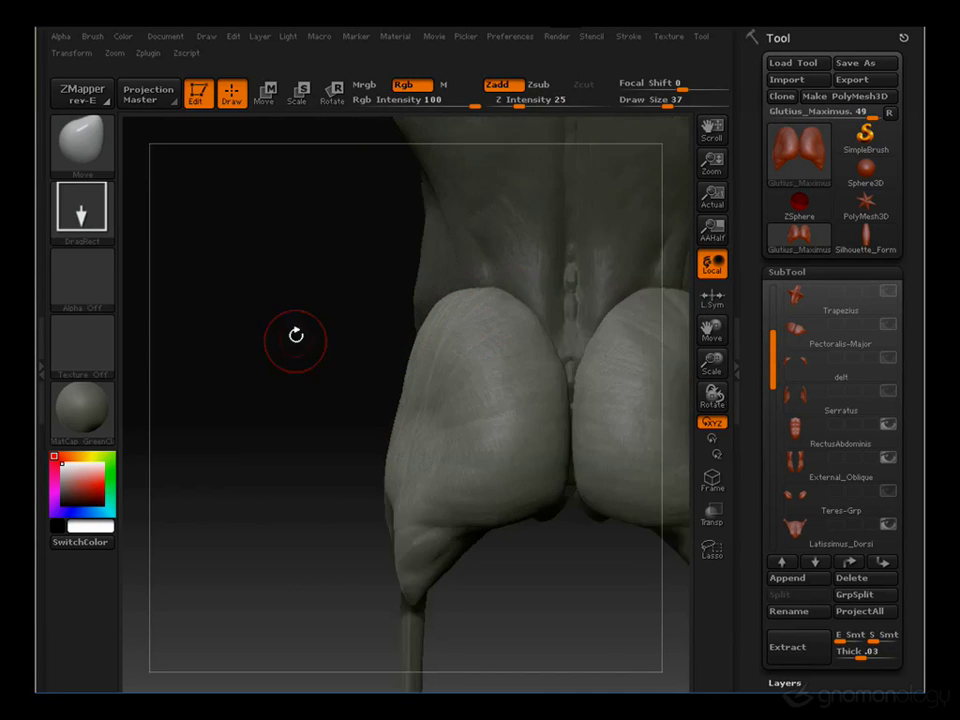
{"action": "left_click_drag", "start_coordinate": [296, 339], "coordinate": [425, 408]}
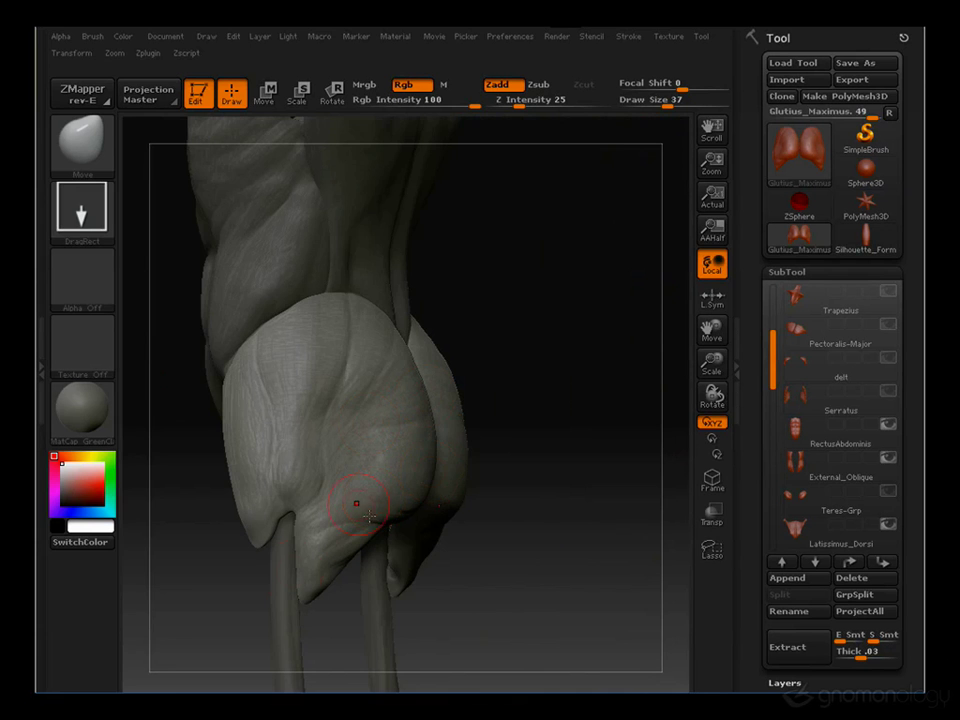
{"action": "left_click_drag", "start_coordinate": [502, 319], "coordinate": [392, 253]}
{"action": "left_click_drag", "start_coordinate": [564, 231], "coordinate": [676, 322]}
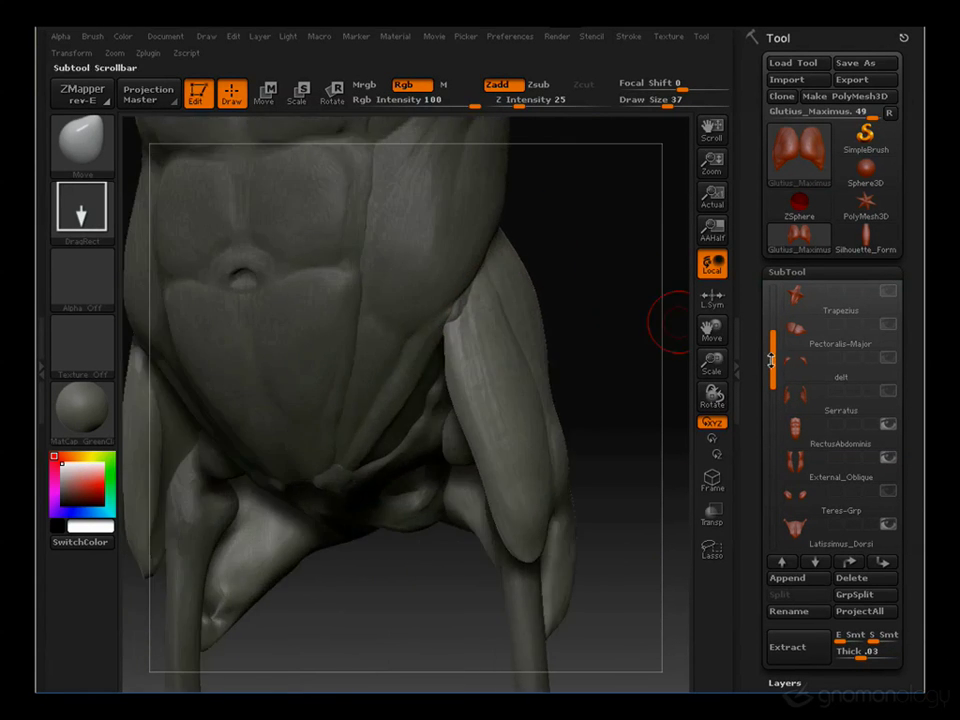
Select the torso subtool and turn the Glutius_Maximus subtool's visibility back on
{"action": "left_click_drag", "start_coordinate": [772, 362], "coordinate": [772, 294]}
{"action": "left_click", "coordinate": [793, 332]}
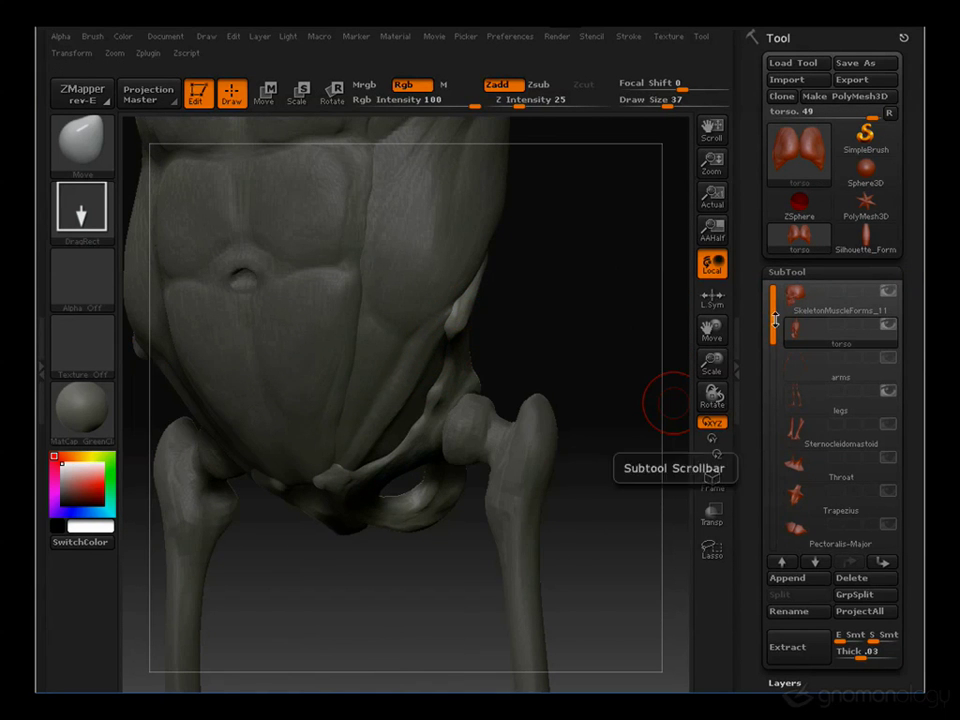
{"action": "left_click_drag", "start_coordinate": [773, 318], "coordinate": [773, 457]}
{"action": "left_click", "coordinate": [883, 489]}
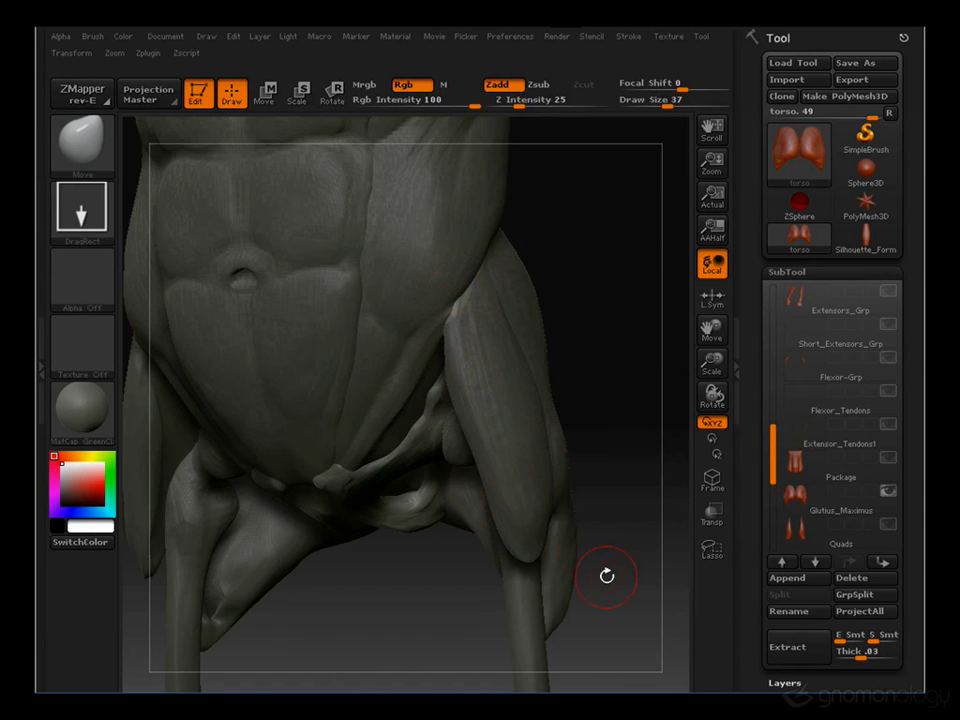
Show the Adductors subtool together with the gluteal muscles and frame the figure from the front
{"action": "left_click_drag", "start_coordinate": [607, 576], "coordinate": [275, 552]}
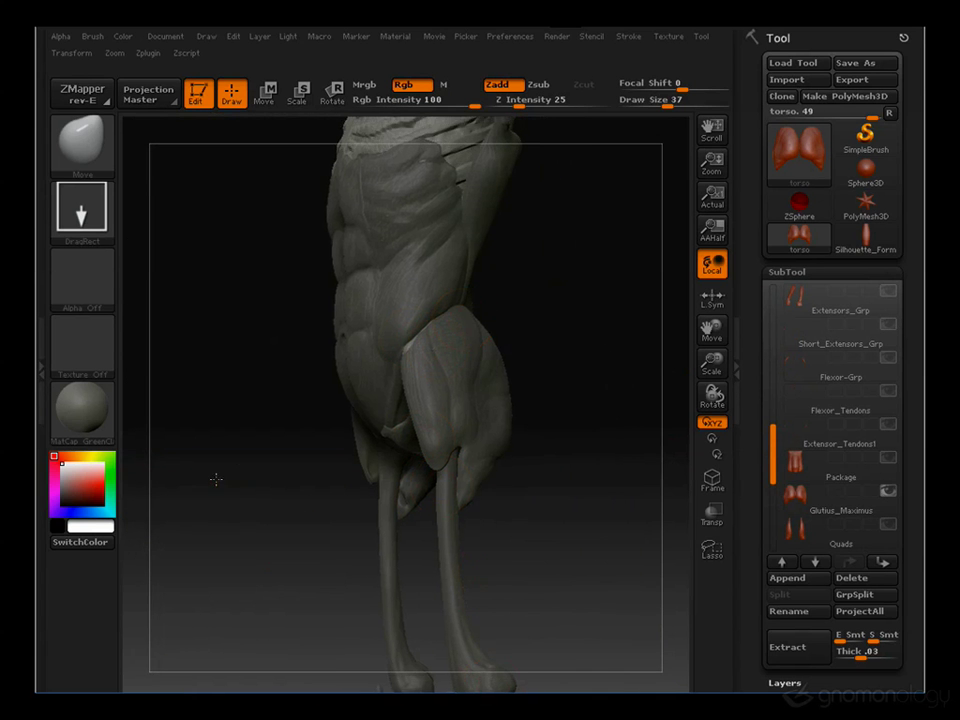
{"action": "left_click_drag", "start_coordinate": [214, 480], "coordinate": [375, 499]}
{"action": "left_click_drag", "start_coordinate": [563, 289], "coordinate": [649, 306]}
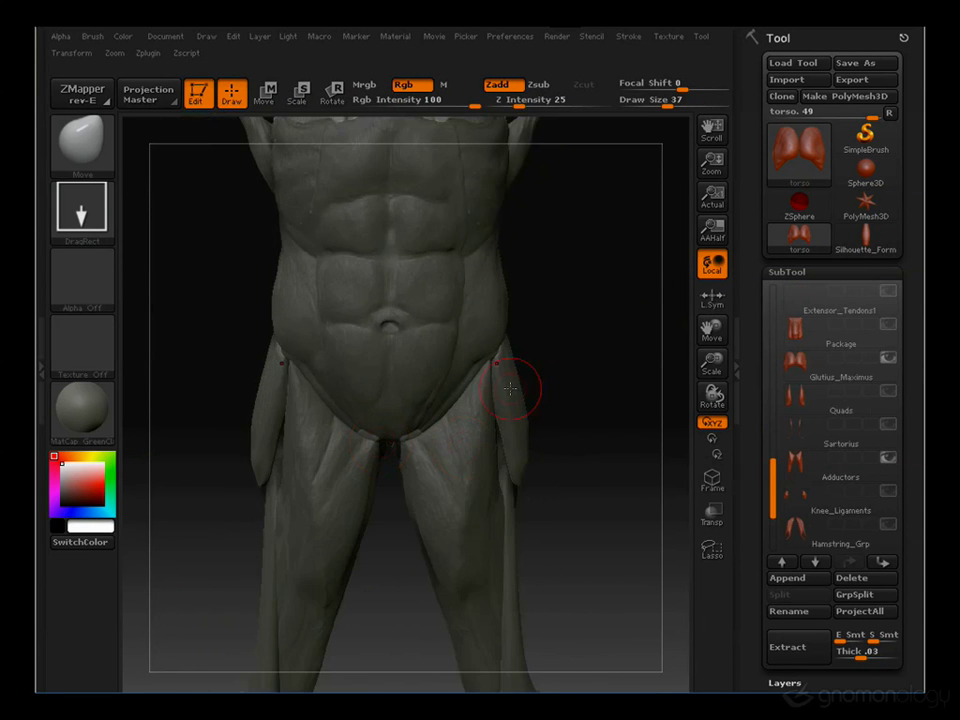
Examine the adductors between the pubic area and the knee from the front and from below
{"action": "left_click_drag", "start_coordinate": [596, 365], "coordinate": [619, 332], "text": "alt"}
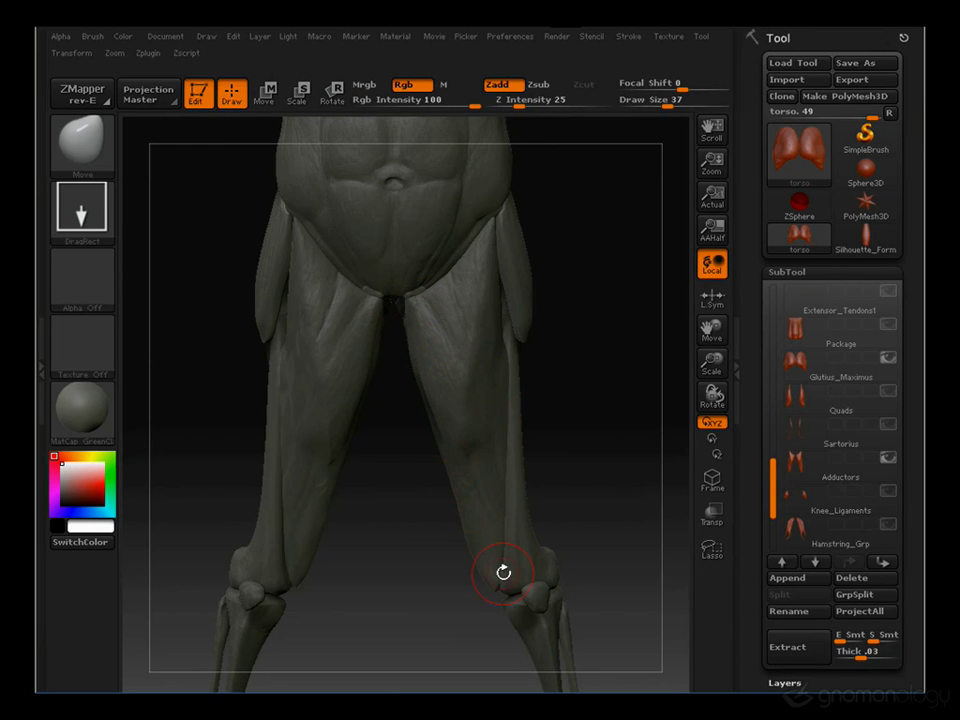
{"action": "mouse_move", "coordinate": [558, 320]}
{"action": "left_mouse_down"}
{"action": "mouse_move", "coordinate": [617, 283]}
{"action": "mouse_move", "coordinate": [596, 266]}
{"action": "left_mouse_up"}
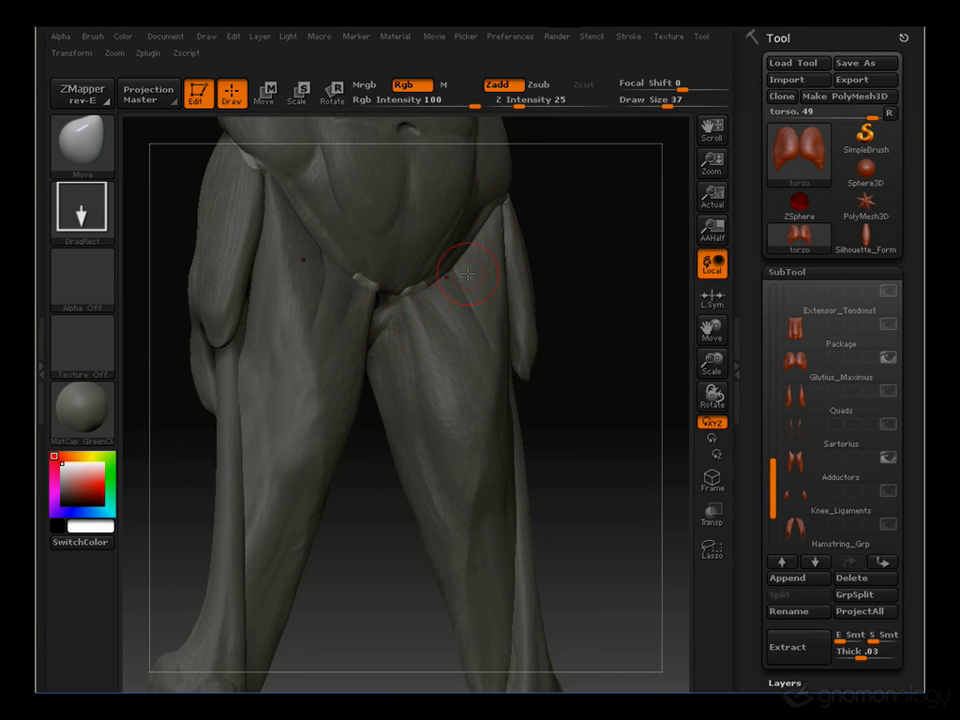
{"action": "left_click_drag", "start_coordinate": [560, 300], "coordinate": [369, 337]}
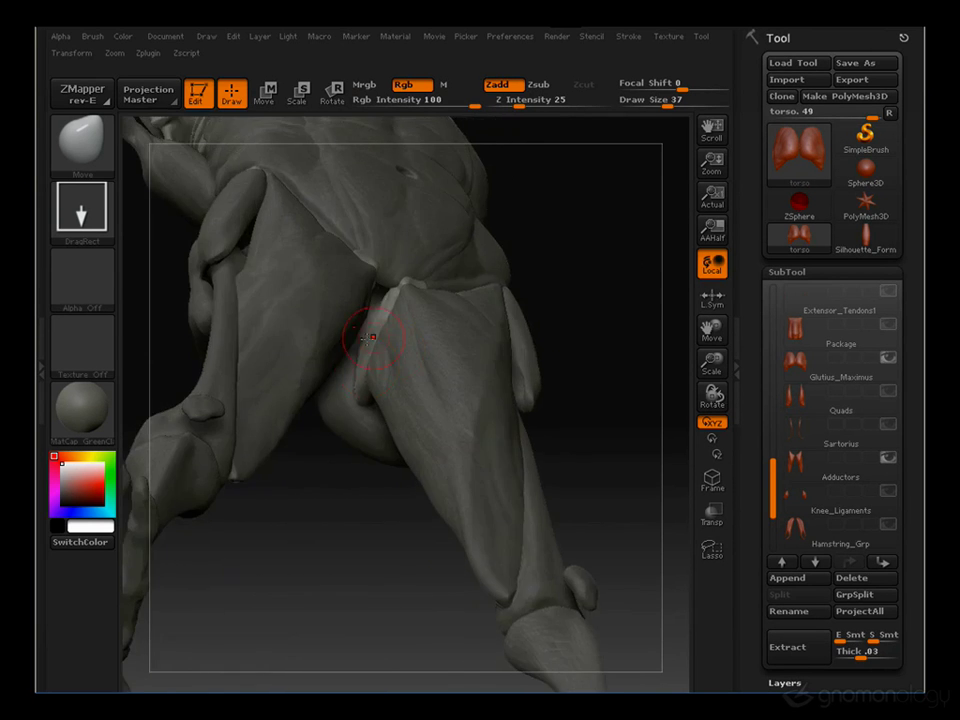
{"action": "left_click_drag", "start_coordinate": [337, 527], "coordinate": [504, 304]}
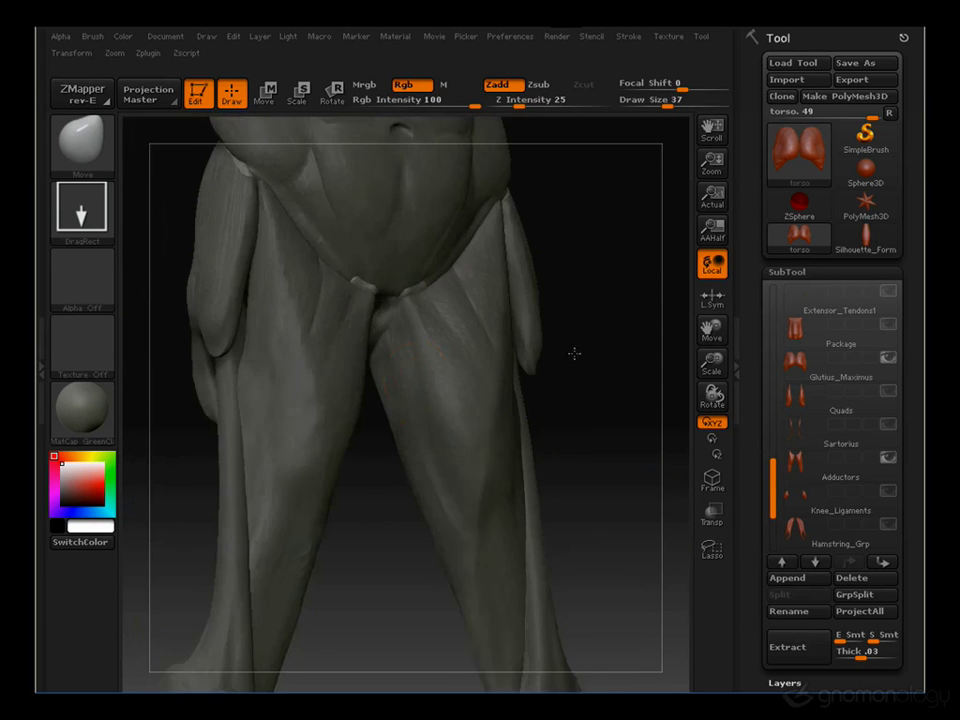
Select the Adductors subtool and set the draw size to 51 while viewing the inner thighs from the front
{"action": "key", "text": "s"}
{"action": "left_click_drag", "start_coordinate": [428, 400], "coordinate": [448, 400]}
{"action": "key", "text": "bracketleft"}
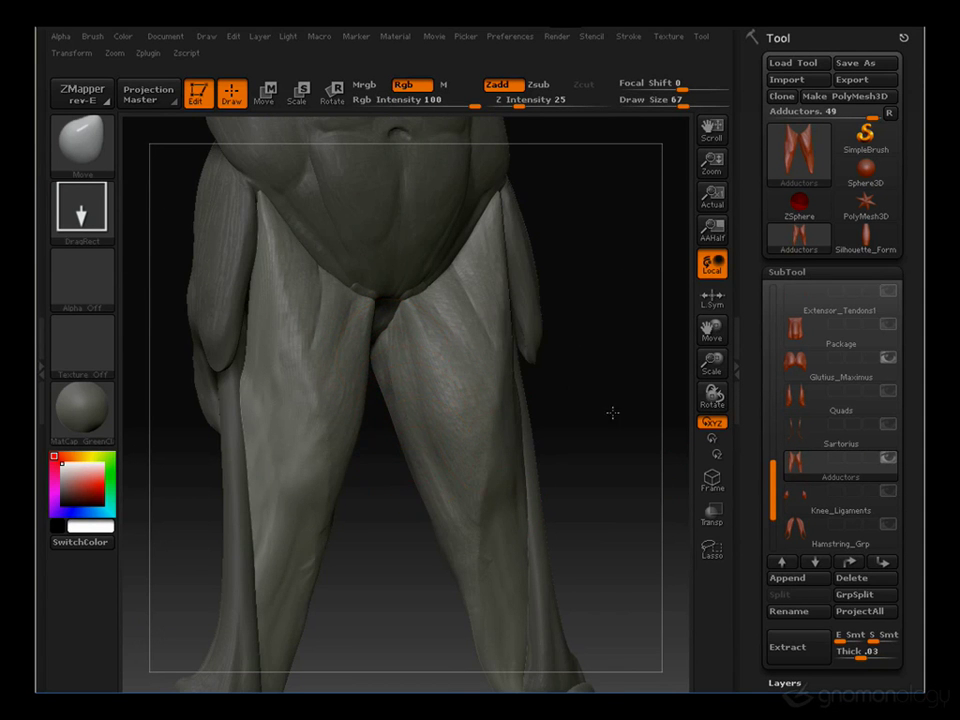
{"action": "left_click_drag", "start_coordinate": [613, 413], "coordinate": [640, 409], "text": "shift"}
{"action": "key", "text": "s"}
{"action": "left_click_drag", "start_coordinate": [390, 421], "coordinate": [358, 366]}
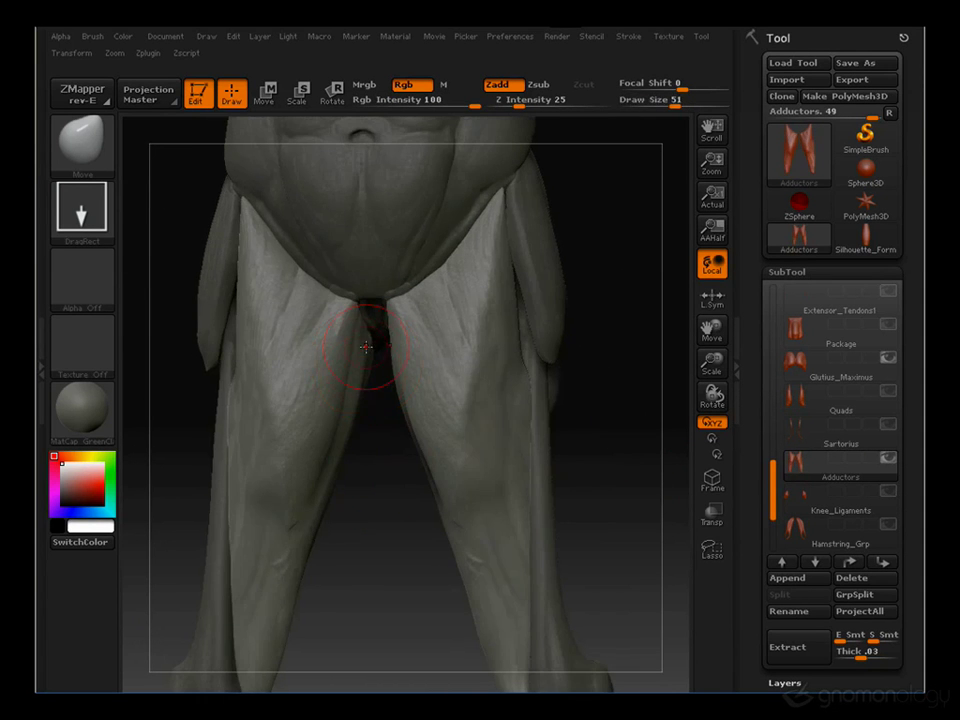
Follow the adductors from the pelvis down to the knees and set the draw size to 22
{"action": "mouse_move", "coordinate": [345, 441]}
{"action": "left_mouse_down"}
{"action": "mouse_move", "coordinate": [407, 480]}
{"action": "mouse_move", "coordinate": [396, 444]}
{"action": "left_mouse_up"}
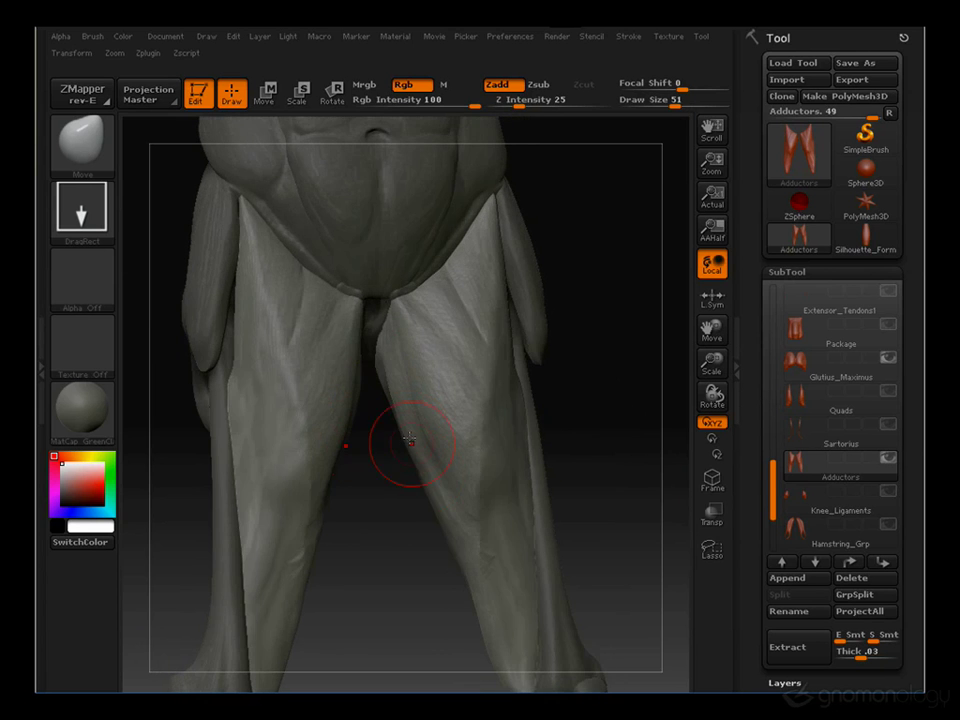
{"action": "left_click_drag", "start_coordinate": [394, 582], "coordinate": [428, 355], "text": "shift"}
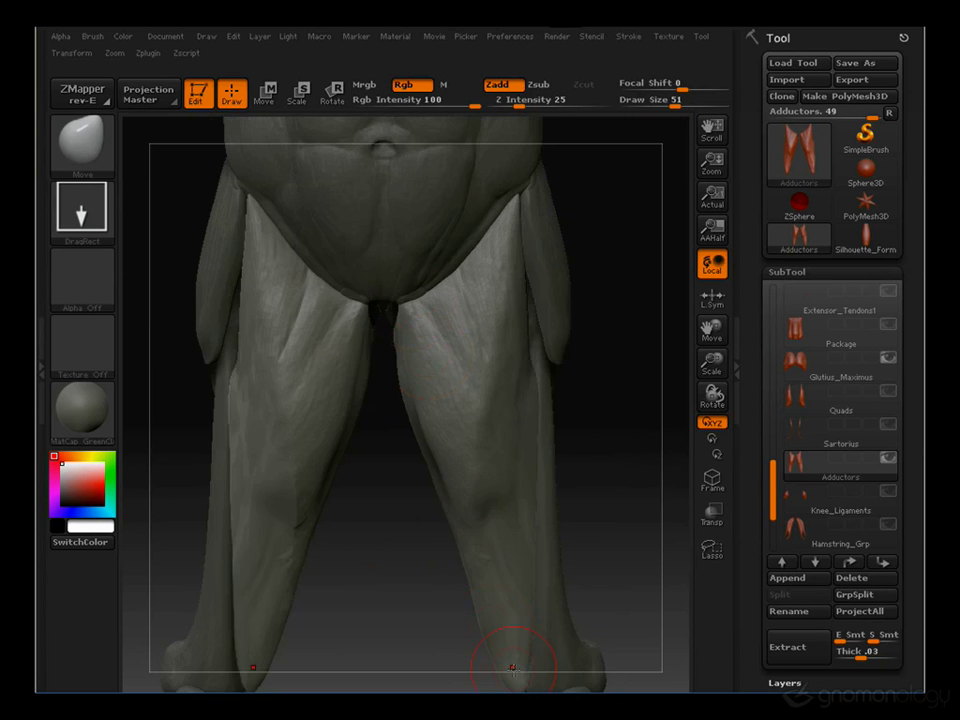
{"action": "left_click_drag", "start_coordinate": [601, 532], "coordinate": [557, 335], "text": "alt"}
{"action": "mouse_move", "coordinate": [476, 497]}
{"action": "left_mouse_down"}
{"action": "mouse_move", "coordinate": [576, 304]}
{"action": "mouse_move", "coordinate": [489, 287]}
{"action": "left_mouse_up"}
{"action": "key", "text": "s"}
{"action": "left_click", "coordinate": [345, 265]}
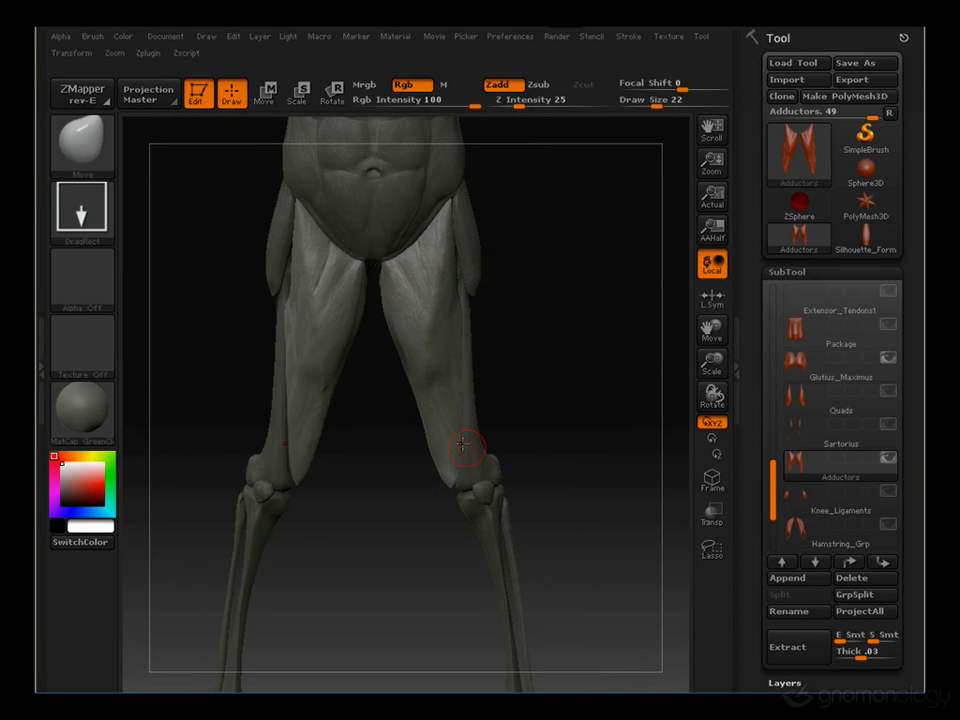
Examine the adductors from behind where they emerge under the gluteal muscles, and return to the front of the thighs
{"action": "left_click_drag", "start_coordinate": [491, 444], "coordinate": [231, 339]}
{"action": "left_click_drag", "start_coordinate": [439, 429], "coordinate": [453, 343]}
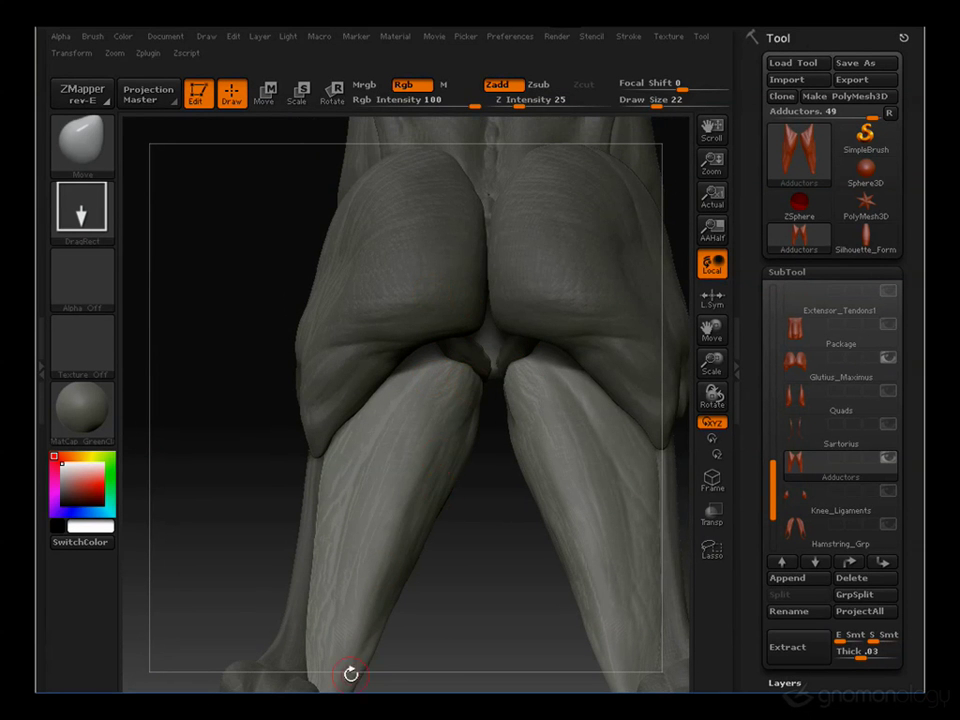
{"action": "left_click_drag", "start_coordinate": [216, 480], "coordinate": [210, 471]}
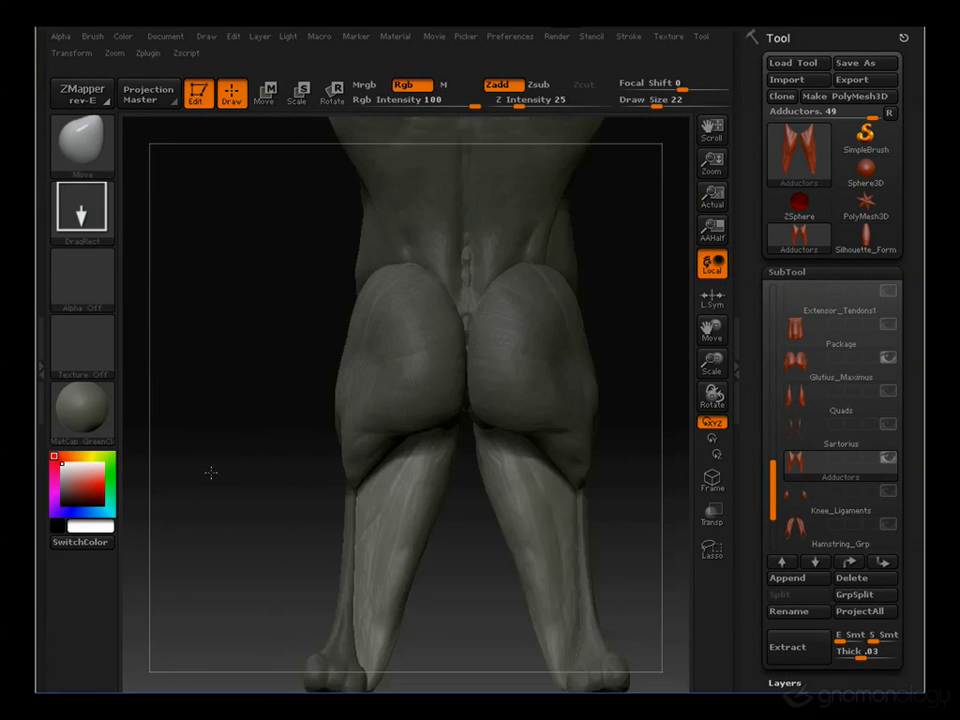
{"action": "mouse_move", "coordinate": [258, 562]}
{"action": "left_mouse_down", "text": "alt"}
{"action": "mouse_move", "coordinate": [257, 438]}
{"action": "mouse_move", "coordinate": [271, 423]}
{"action": "mouse_move", "coordinate": [253, 439]}
{"action": "mouse_move", "coordinate": [604, 358]}
{"action": "mouse_move", "coordinate": [621, 307]}
{"action": "mouse_move", "coordinate": [612, 383]}
{"action": "left_mouse_up", "text": "alt"}
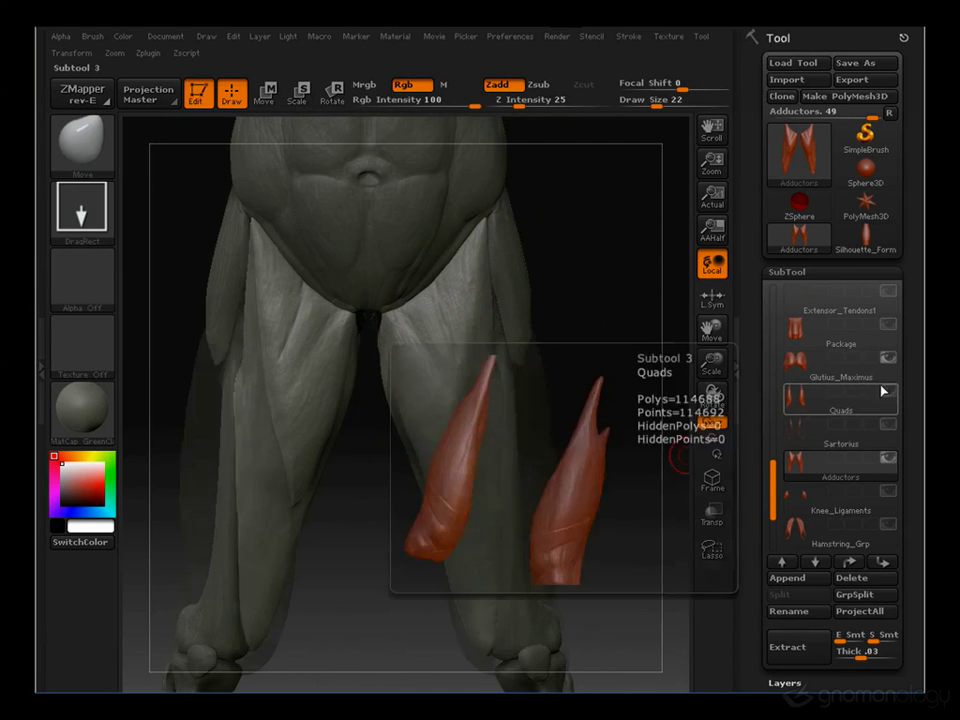
Show the Quads and Sartorius subtools on the thighs, select Quads and frame the upper legs from the front
{"action": "left_click", "coordinate": [884, 391]}
{"action": "left_click_drag", "start_coordinate": [615, 315], "coordinate": [676, 362]}
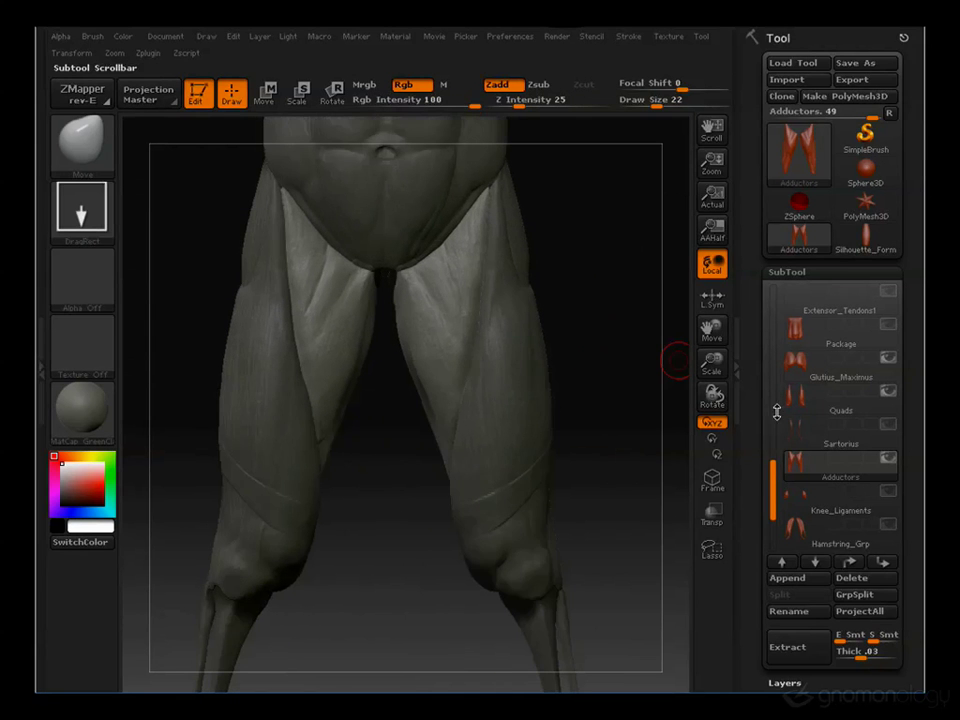
{"action": "left_click", "coordinate": [892, 425]}
{"action": "mouse_move", "coordinate": [604, 234]}
{"action": "left_mouse_down", "text": "alt"}
{"action": "mouse_move", "coordinate": [604, 272]}
{"action": "mouse_move", "coordinate": [594, 255]}
{"action": "mouse_move", "coordinate": [521, 259]}
{"action": "mouse_move", "coordinate": [624, 251]}
{"action": "mouse_move", "coordinate": [619, 274]}
{"action": "mouse_move", "coordinate": [680, 370]}
{"action": "left_mouse_up", "text": "alt"}
{"action": "left_click", "coordinate": [799, 397]}
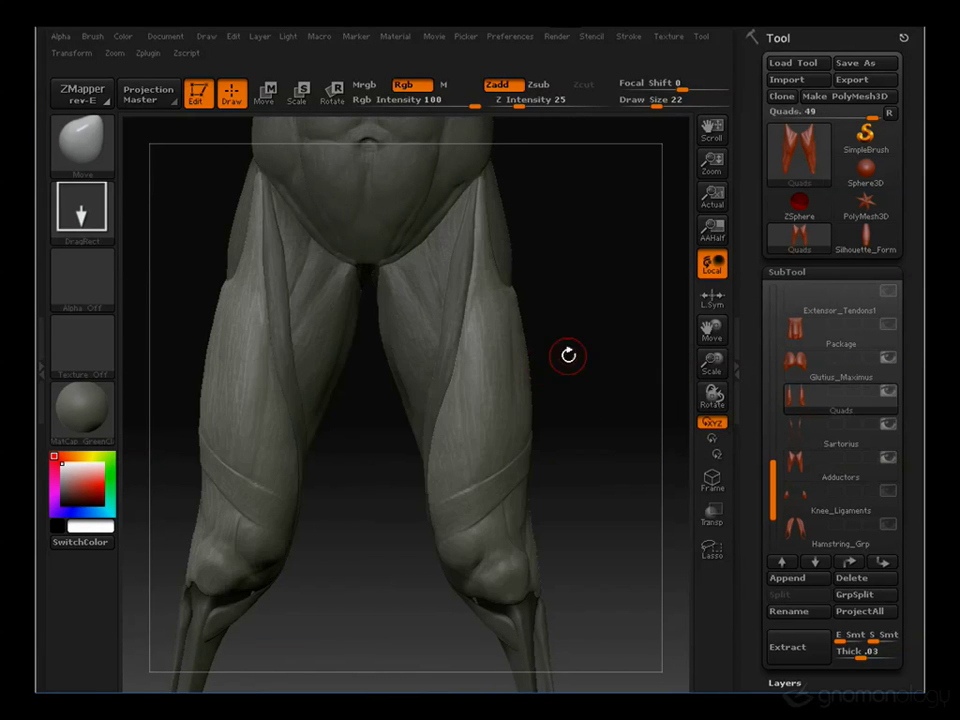
{"action": "left_click_drag", "start_coordinate": [570, 354], "coordinate": [610, 318]}
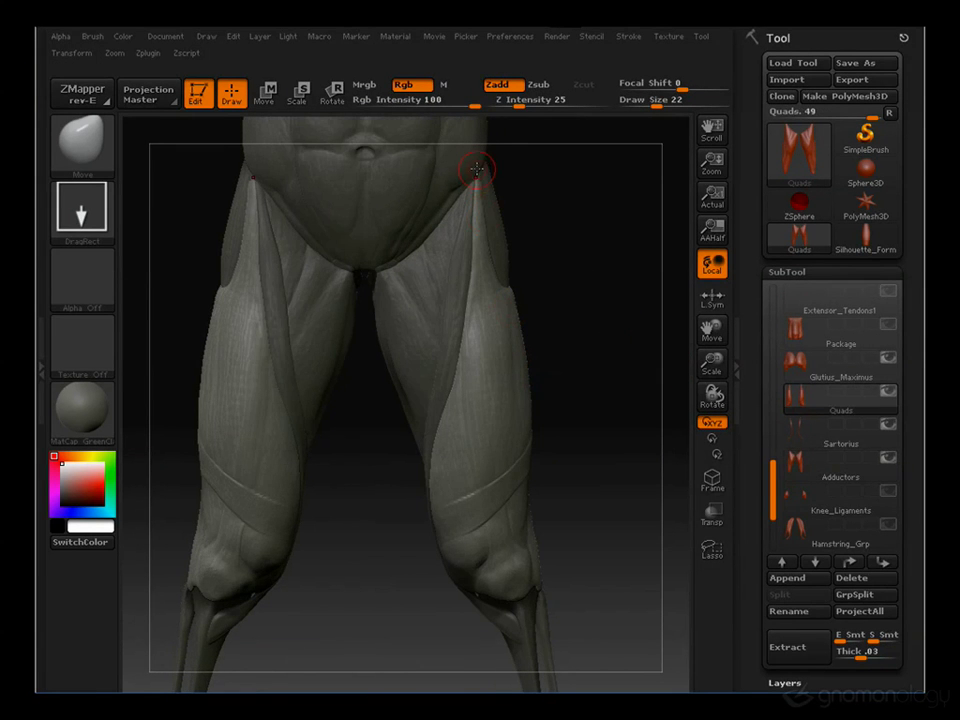
Hide the Sartorius and Adductors subtools and view the isolated quads from the front, the outer side and behind
{"action": "left_click_drag", "start_coordinate": [596, 318], "coordinate": [560, 350]}
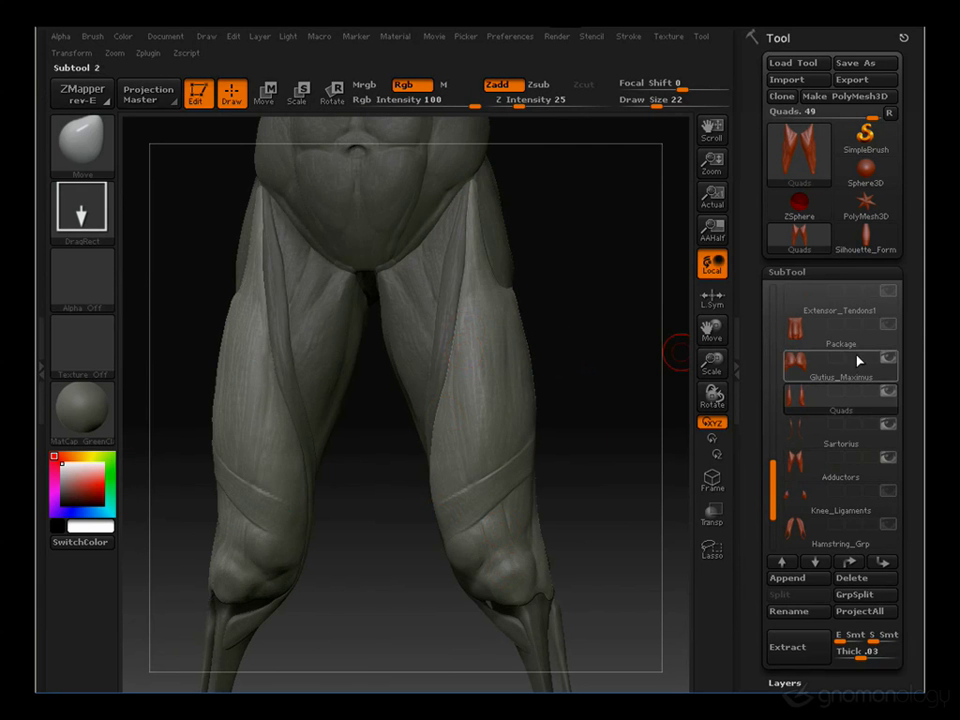
{"action": "left_click", "coordinate": [795, 440]}
{"action": "left_click_drag", "start_coordinate": [668, 338], "coordinate": [664, 454]}
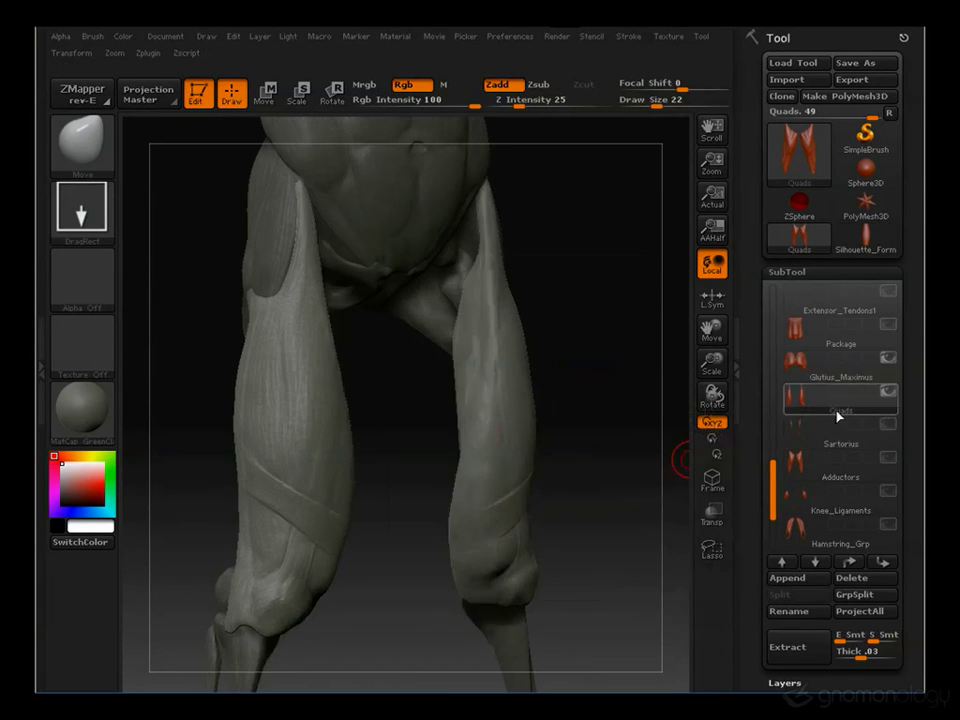
{"action": "left_click_drag", "start_coordinate": [627, 308], "coordinate": [261, 429]}
{"action": "left_click_drag", "start_coordinate": [314, 404], "coordinate": [373, 485]}
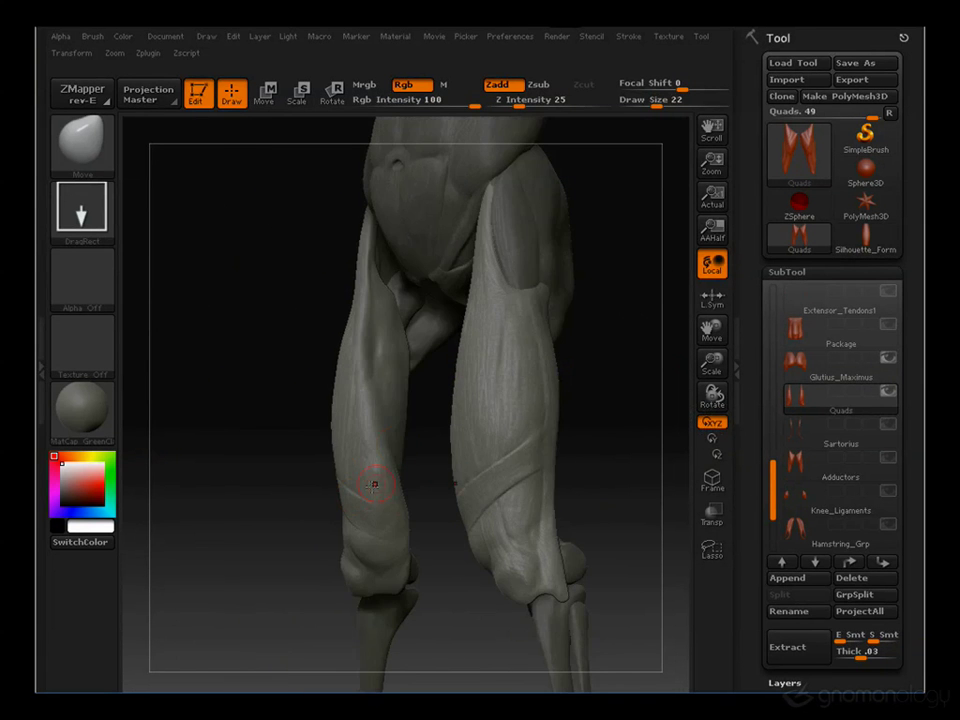
{"action": "left_click_drag", "start_coordinate": [373, 353], "coordinate": [389, 426]}
{"action": "left_click_drag", "start_coordinate": [228, 396], "coordinate": [405, 558]}
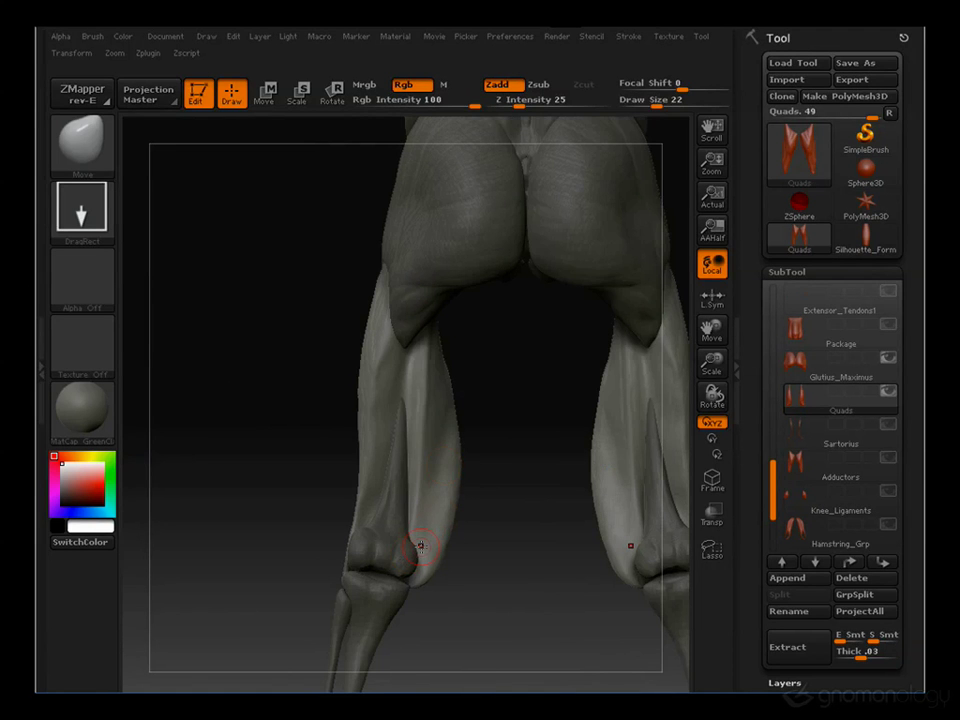
Build up the back of the quads' inner portion above the knee with ClayTubes strokes at draw size 19
{"action": "key", "text": "s"}
{"action": "left_click", "coordinate": [426, 469]}
{"action": "key", "text": "3"}
{"action": "mouse_move", "coordinate": [411, 440]}
{"action": "left_mouse_down"}
{"action": "mouse_move", "coordinate": [428, 540]}
{"action": "mouse_move", "coordinate": [429, 476]}
{"action": "mouse_move", "coordinate": [406, 400]}
{"action": "left_mouse_up"}
{"action": "mouse_move", "coordinate": [437, 489]}
{"action": "left_mouse_down"}
{"action": "mouse_move", "coordinate": [411, 398]}
{"action": "mouse_move", "coordinate": [394, 401]}
{"action": "left_mouse_up"}
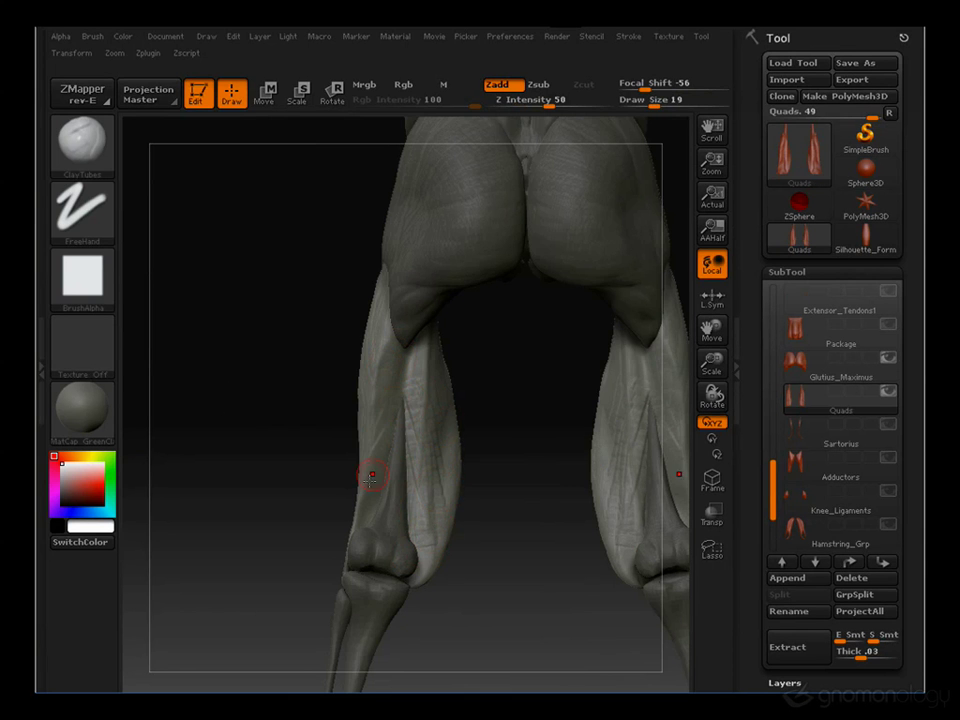
{"action": "mouse_move", "coordinate": [330, 517]}
{"action": "left_mouse_down"}
{"action": "mouse_move", "coordinate": [231, 514]}
{"action": "mouse_move", "coordinate": [596, 488]}
{"action": "left_mouse_up"}
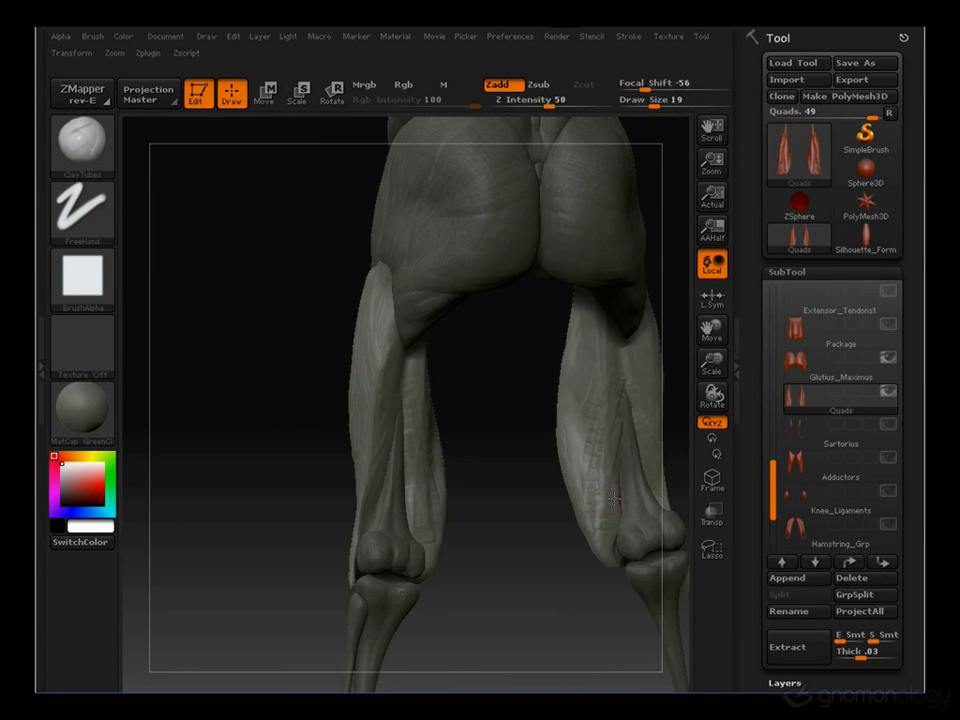
{"action": "left_click_drag", "start_coordinate": [510, 501], "coordinate": [628, 477]}
Set the draw size to 11 and stroke along the inner edge of the upper quads from the front with ClayTubes
{"action": "left_click_drag", "start_coordinate": [418, 373], "coordinate": [479, 419]}
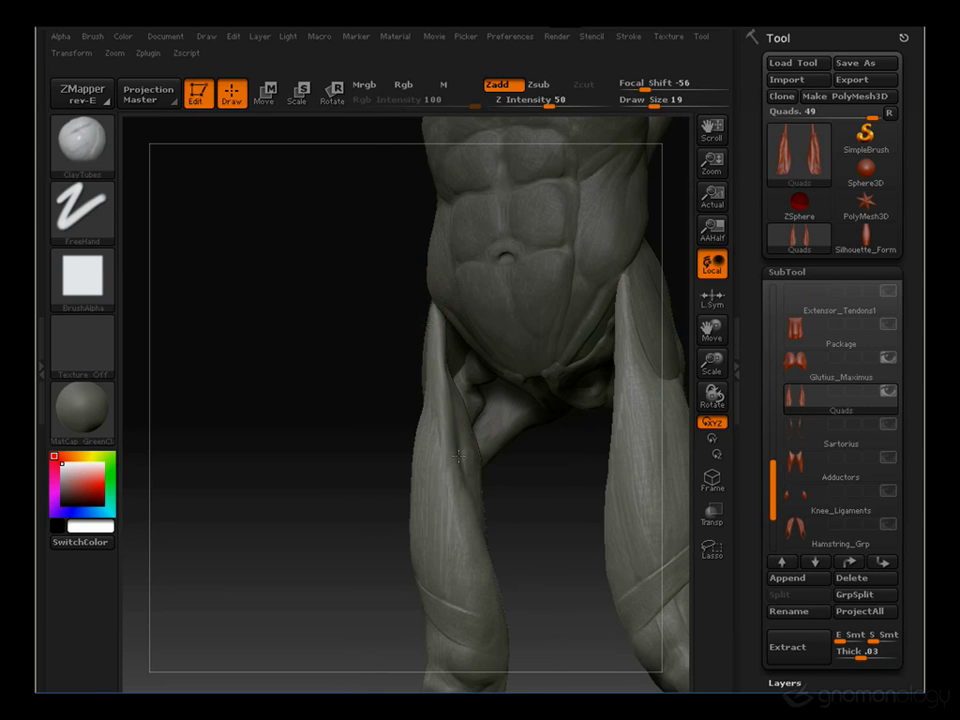
{"action": "left_click_drag", "start_coordinate": [340, 562], "coordinate": [350, 381]}
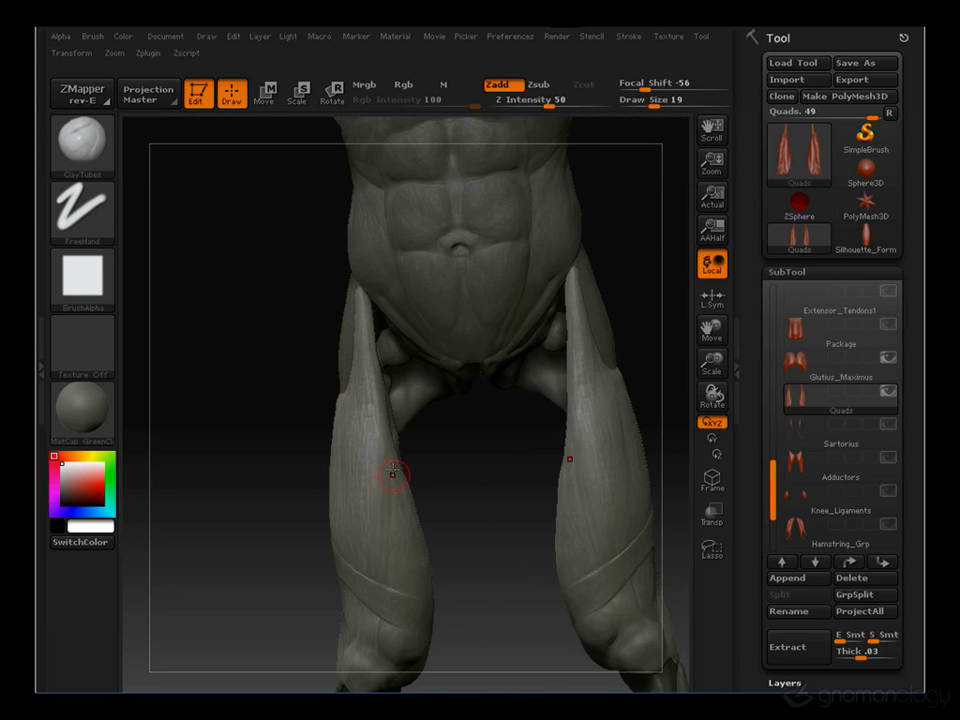
{"action": "key", "text": "s"}
{"action": "left_click", "coordinate": [376, 417]}
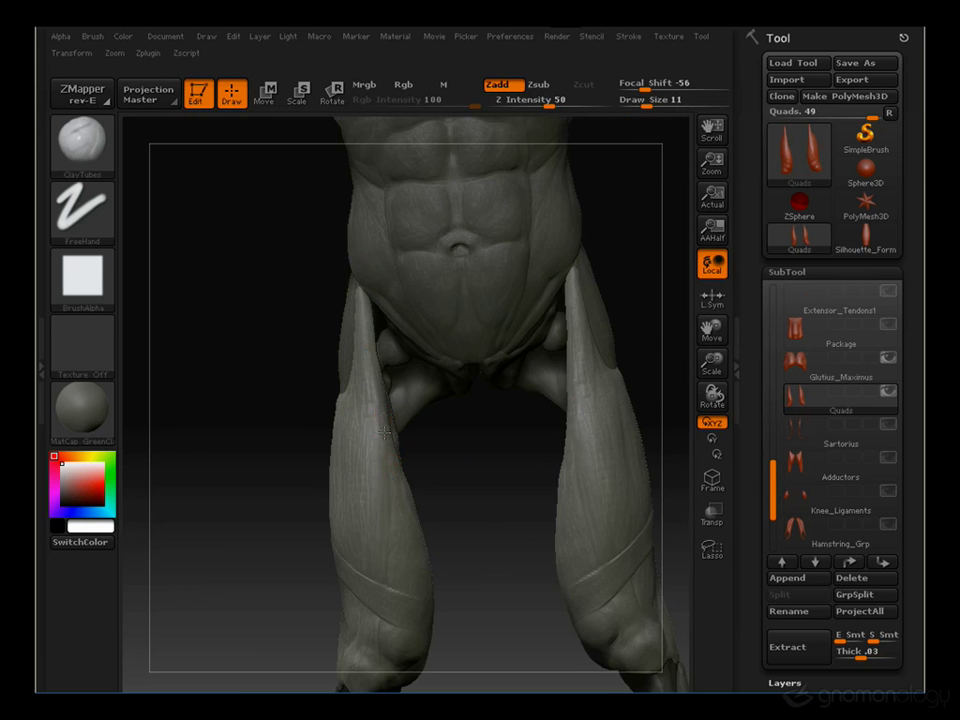
{"action": "mouse_move", "coordinate": [450, 470]}
{"action": "left_mouse_down"}
{"action": "mouse_move", "coordinate": [480, 452]}
{"action": "mouse_move", "coordinate": [469, 478]}
{"action": "mouse_move", "coordinate": [480, 465]}
{"action": "mouse_move", "coordinate": [400, 390]}
{"action": "left_mouse_up"}
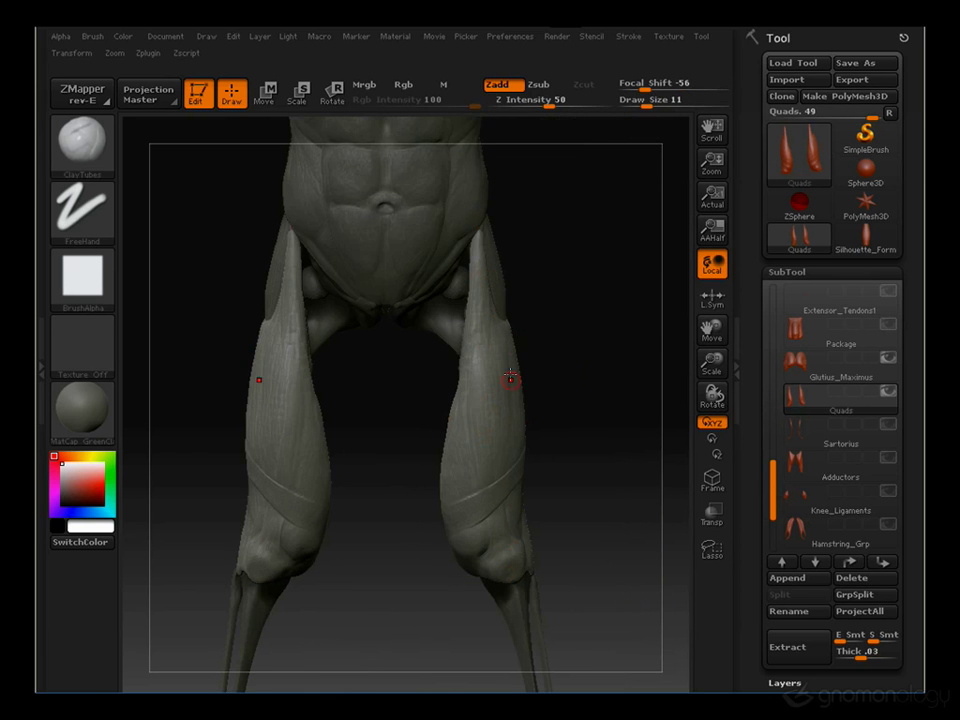
Set the draw size to 28 and show the Adductors and Sartorius subtools again around the quads
{"action": "left_click_drag", "start_coordinate": [591, 487], "coordinate": [517, 545]}
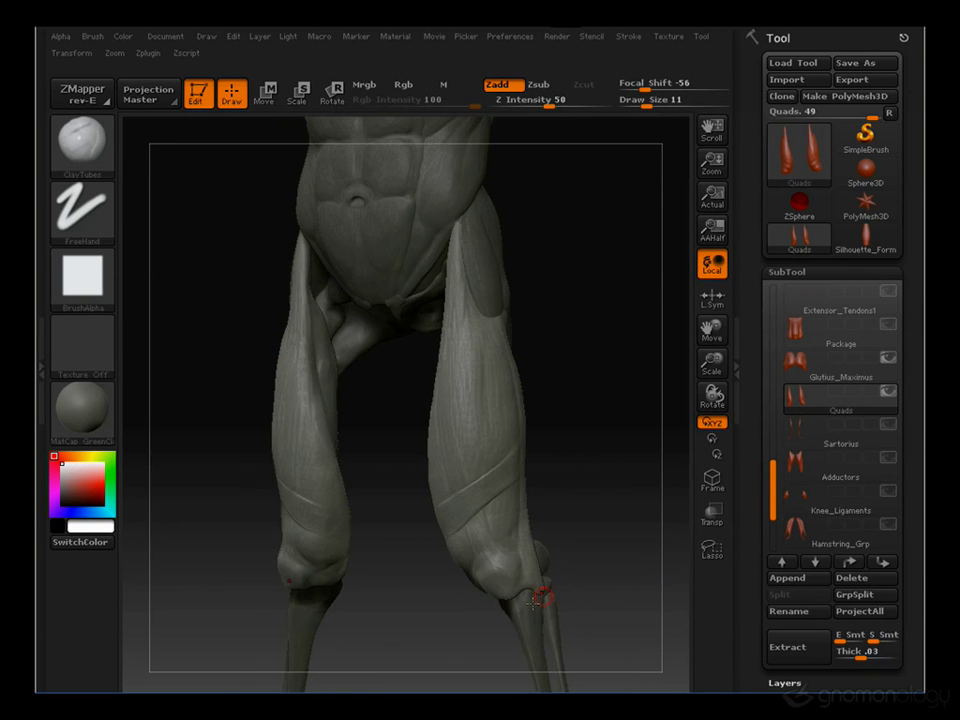
{"action": "left_click_drag", "start_coordinate": [381, 634], "coordinate": [568, 200], "text": "alt"}
{"action": "left_click_drag", "start_coordinate": [298, 355], "coordinate": [357, 319]}
{"action": "key", "text": "]"}
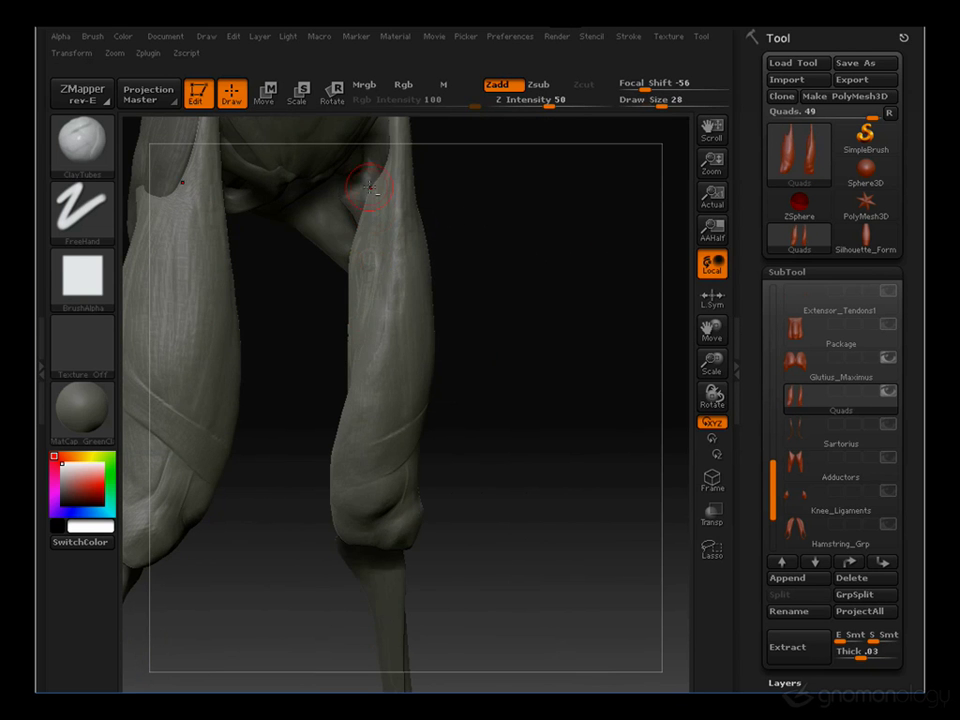
{"action": "mouse_move", "coordinate": [786, 480]}
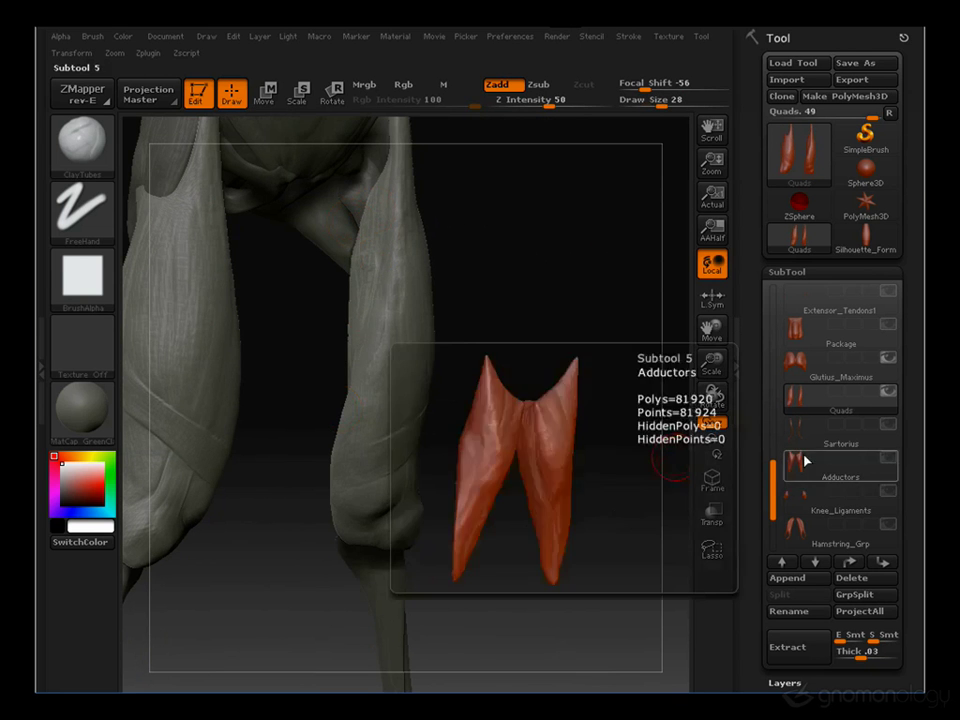
{"action": "left_click", "coordinate": [886, 456]}
{"action": "left_click", "coordinate": [886, 425]}
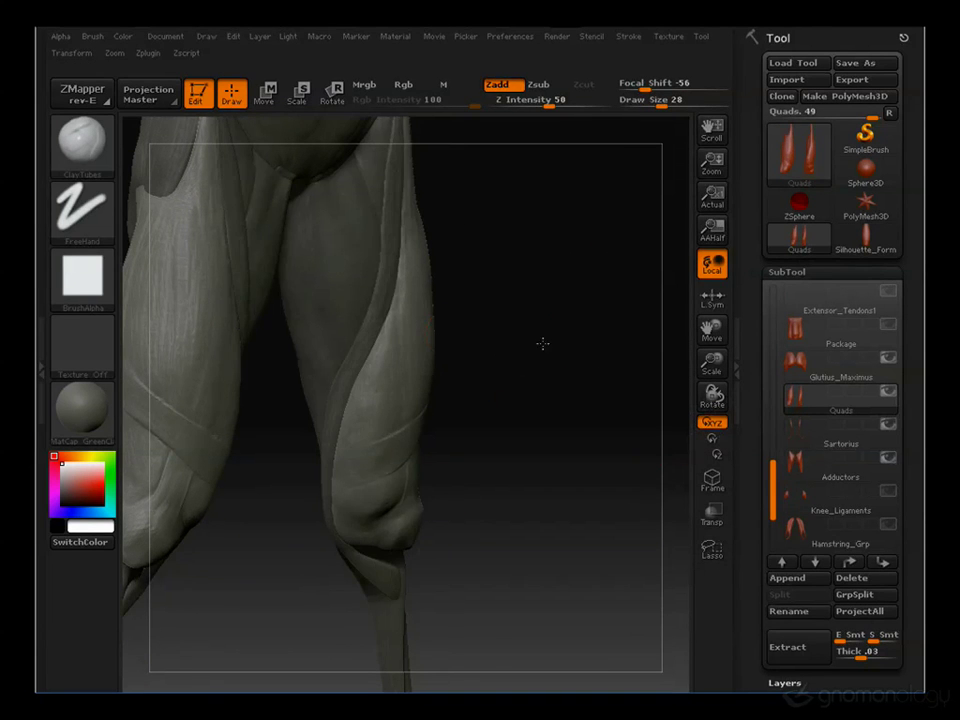
Examine how the quads sit beside the sartorius and adductors, from the front and the outer side of the thighs
{"action": "left_click_drag", "start_coordinate": [542, 343], "coordinate": [544, 306], "text": "alt"}
{"action": "mouse_move", "coordinate": [463, 221]}
{"action": "left_mouse_down", "text": "alt"}
{"action": "mouse_move", "coordinate": [497, 264]}
{"action": "mouse_move", "coordinate": [556, 286]}
{"action": "left_mouse_up", "text": "alt"}
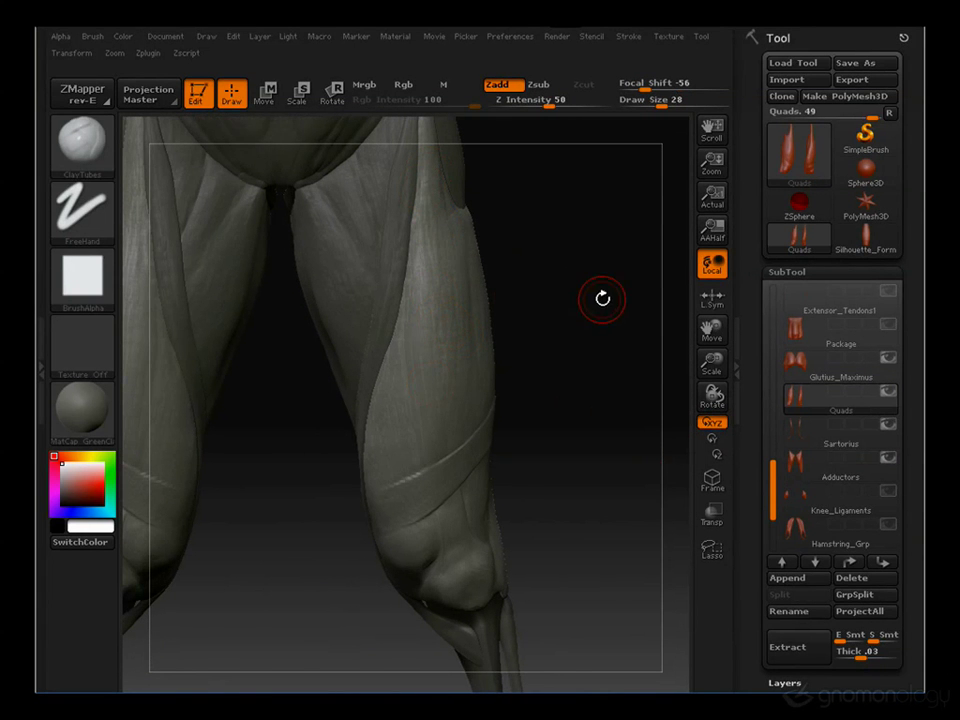
{"action": "mouse_move", "coordinate": [602, 300]}
{"action": "left_mouse_down"}
{"action": "mouse_move", "coordinate": [611, 328]}
{"action": "mouse_move", "coordinate": [257, 293]}
{"action": "left_mouse_up"}
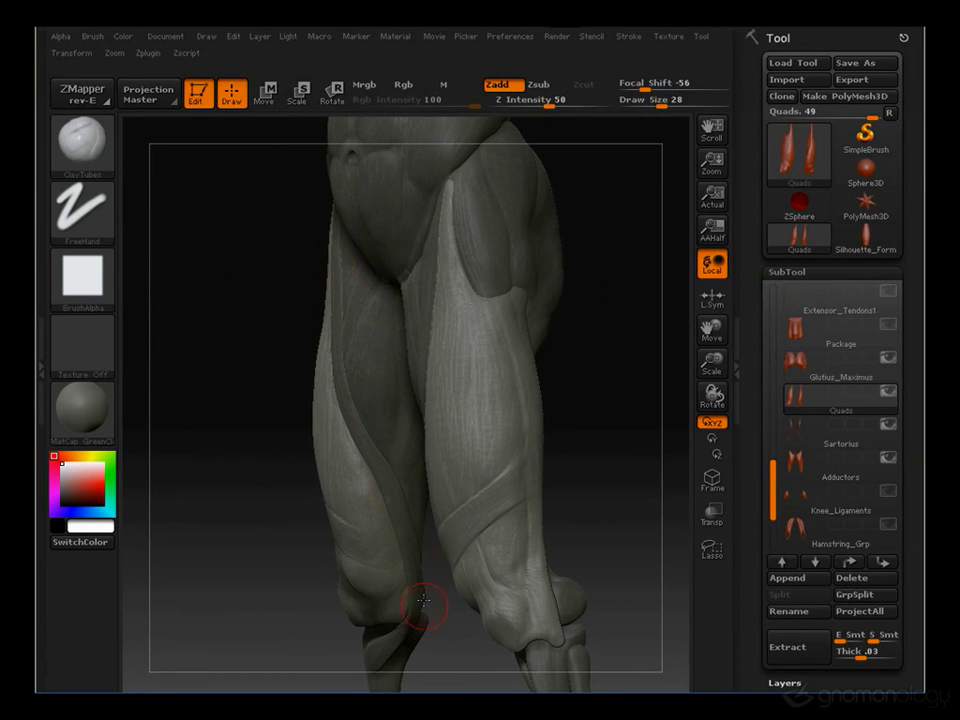
{"action": "mouse_move", "coordinate": [311, 648]}
{"action": "left_mouse_down"}
{"action": "mouse_move", "coordinate": [225, 499]}
{"action": "mouse_move", "coordinate": [429, 589]}
{"action": "mouse_move", "coordinate": [489, 589]}
{"action": "mouse_move", "coordinate": [408, 575]}
{"action": "left_mouse_up"}
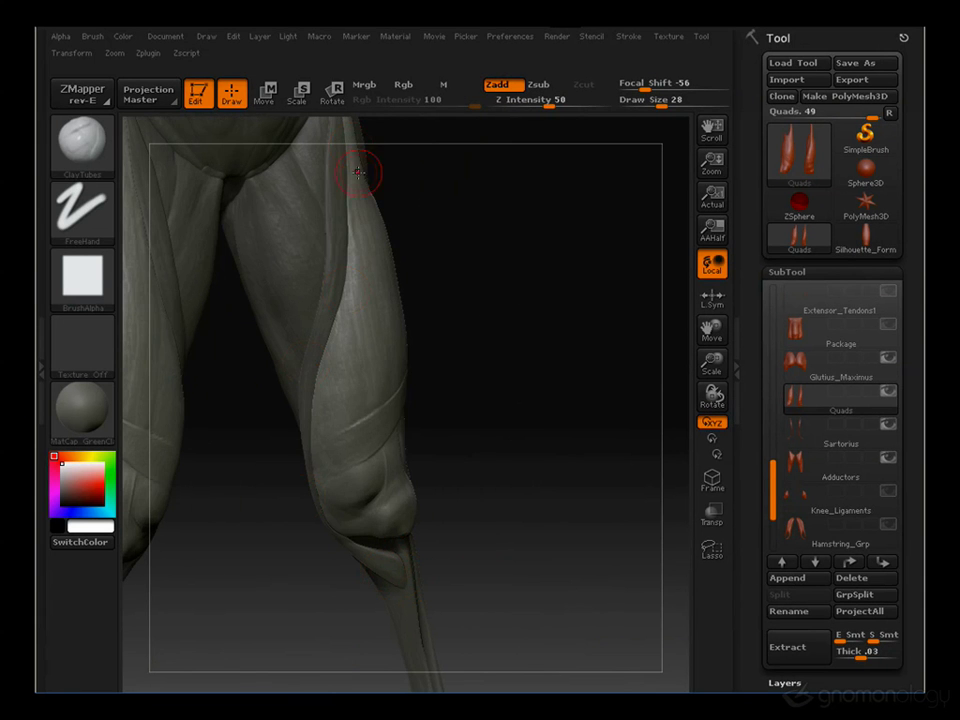
Select the Sartorius subtool and follow the muscle from the front of the hip down to its attachment below the inner knee
{"action": "left_click", "coordinate": [797, 429]}
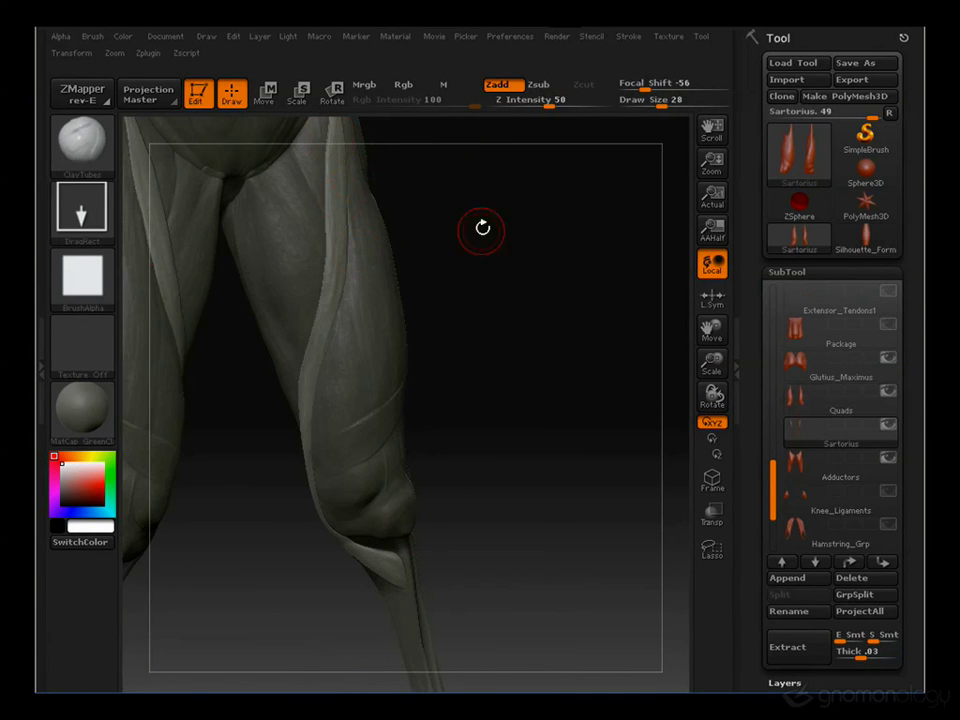
{"action": "left_click_drag", "start_coordinate": [482, 228], "coordinate": [527, 339], "text": "alt"}
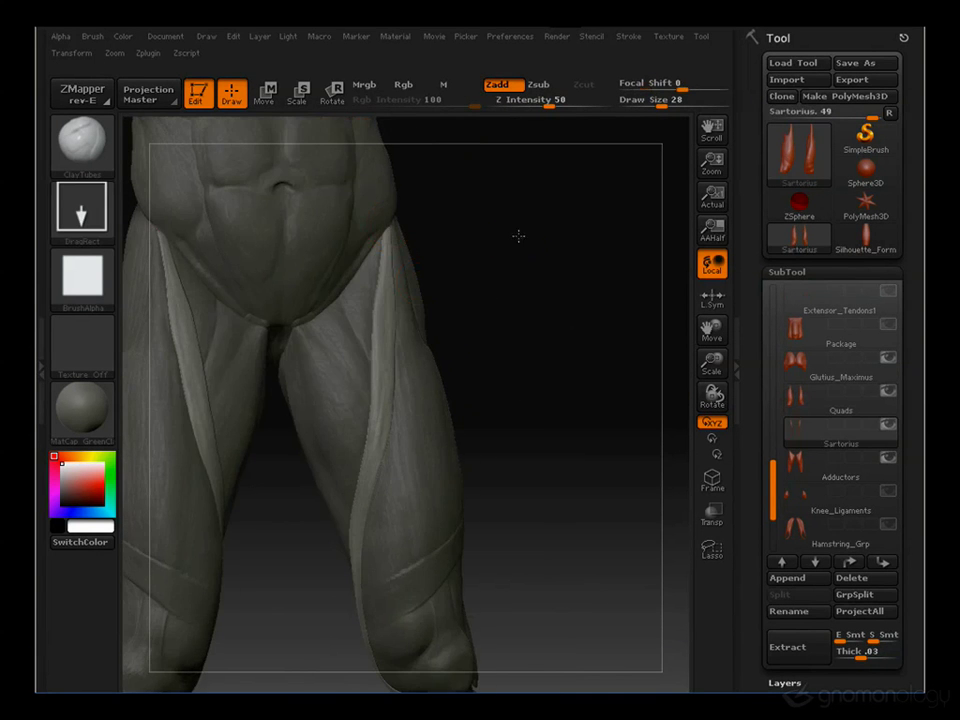
{"action": "left_click_drag", "start_coordinate": [518, 236], "coordinate": [420, 236], "text": "shift"}
{"action": "left_click_drag", "start_coordinate": [564, 266], "coordinate": [600, 208], "text": "alt"}
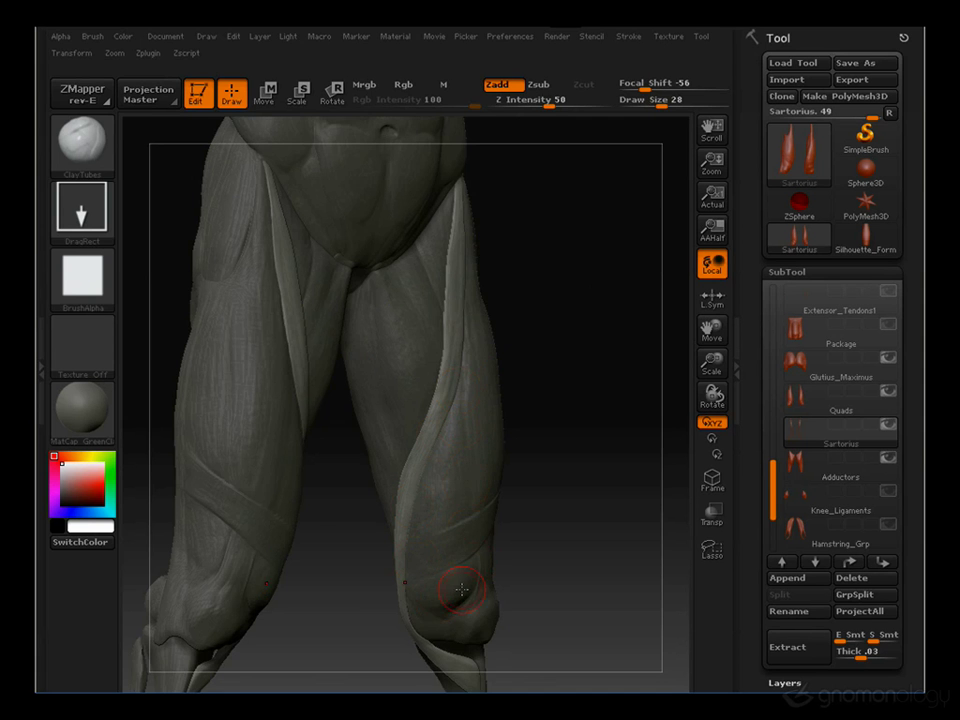
{"action": "left_click_drag", "start_coordinate": [570, 420], "coordinate": [576, 272], "text": "alt"}
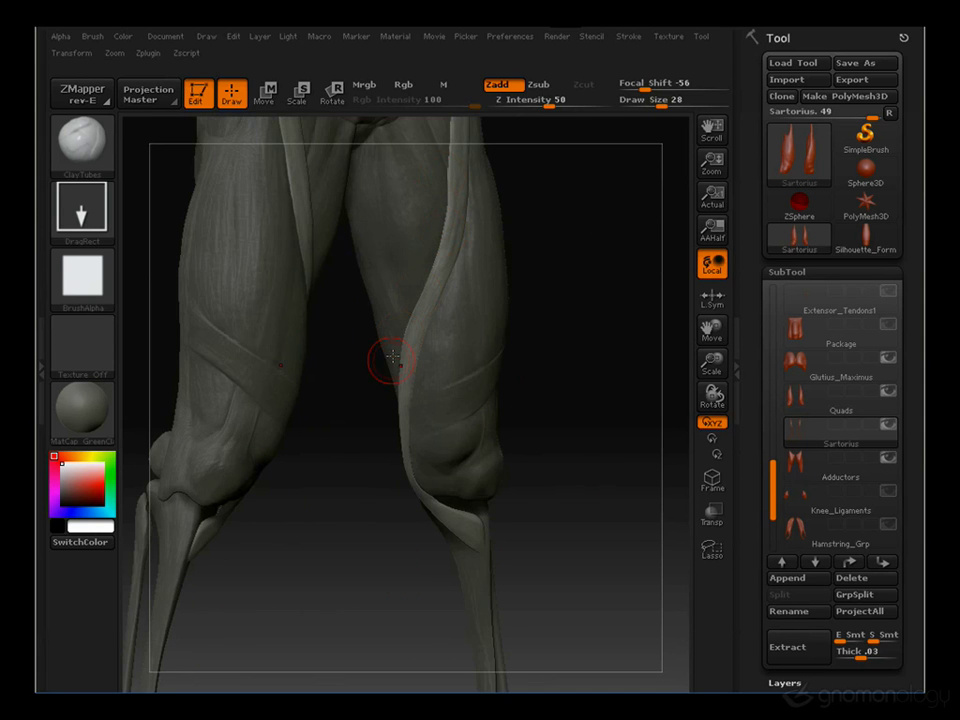
{"action": "left_click_drag", "start_coordinate": [553, 486], "coordinate": [404, 402]}
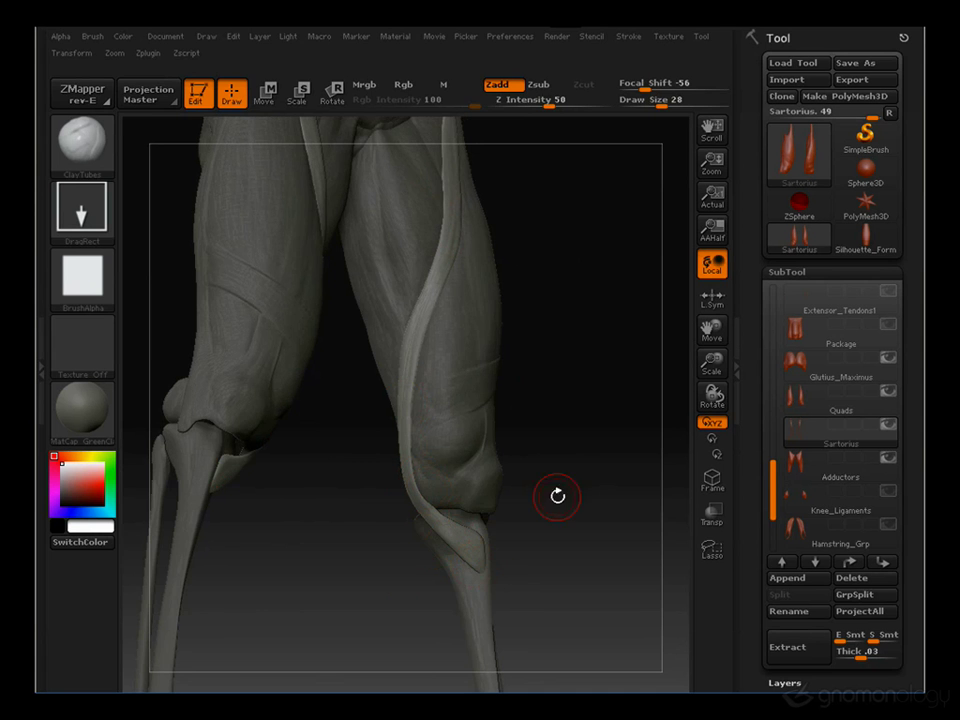
{"action": "left_click_drag", "start_coordinate": [557, 497], "coordinate": [583, 487]}
Examine the thigh from its outer side, from the hip to the knee, and return to the front of the lower thigh
{"action": "mouse_move", "coordinate": [598, 296]}
{"action": "left_mouse_down"}
{"action": "mouse_move", "coordinate": [484, 311]}
{"action": "mouse_move", "coordinate": [563, 309]}
{"action": "mouse_move", "coordinate": [529, 317]}
{"action": "mouse_move", "coordinate": [450, 316]}
{"action": "left_mouse_up"}
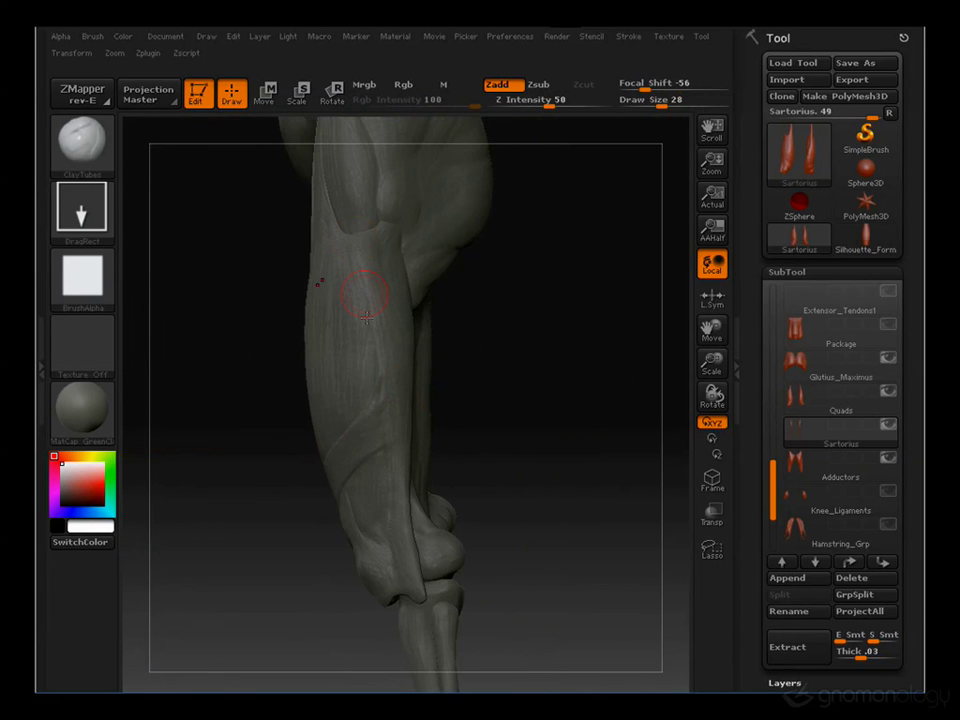
{"action": "mouse_move", "coordinate": [216, 222]}
{"action": "left_mouse_down"}
{"action": "mouse_move", "coordinate": [216, 392]}
{"action": "mouse_move", "coordinate": [336, 213]}
{"action": "left_mouse_up"}
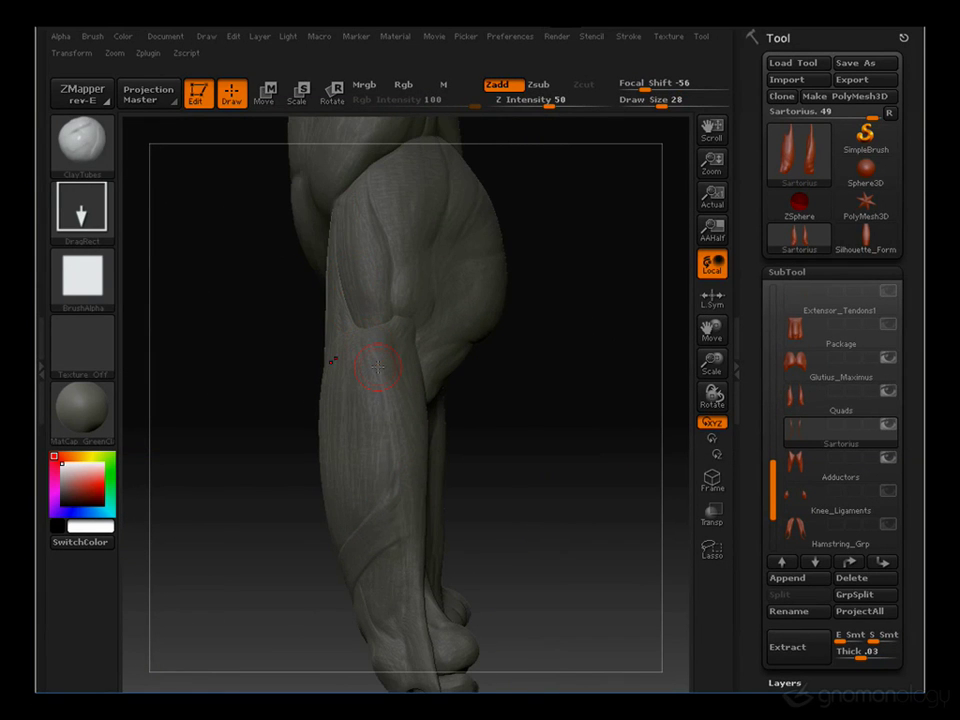
{"action": "left_click_drag", "start_coordinate": [264, 546], "coordinate": [399, 432]}
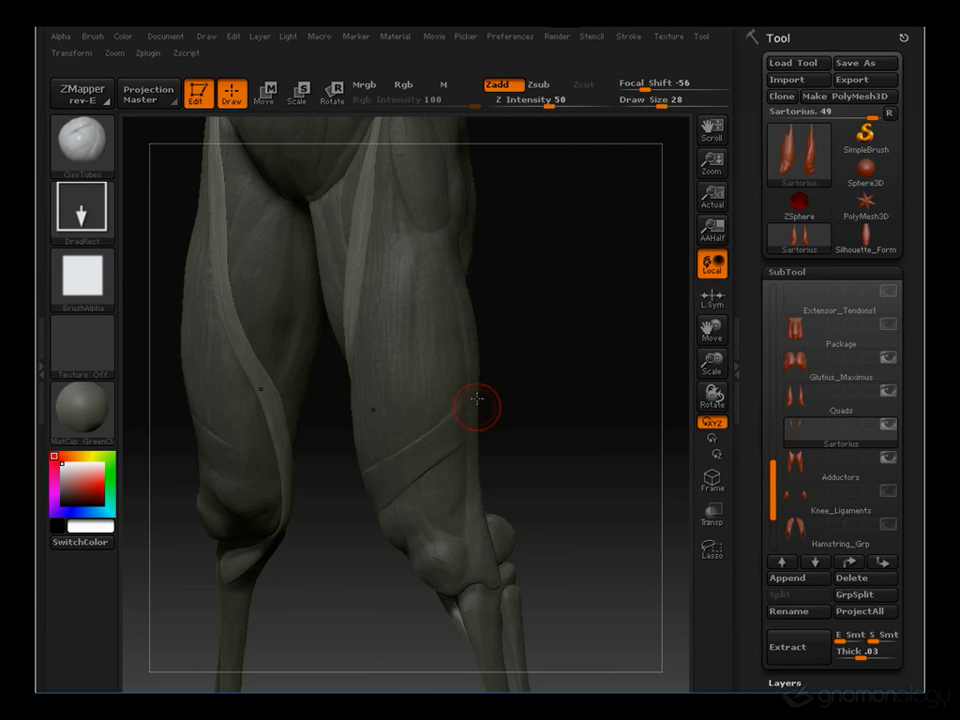
{"action": "left_click_drag", "start_coordinate": [341, 525], "coordinate": [498, 521]}
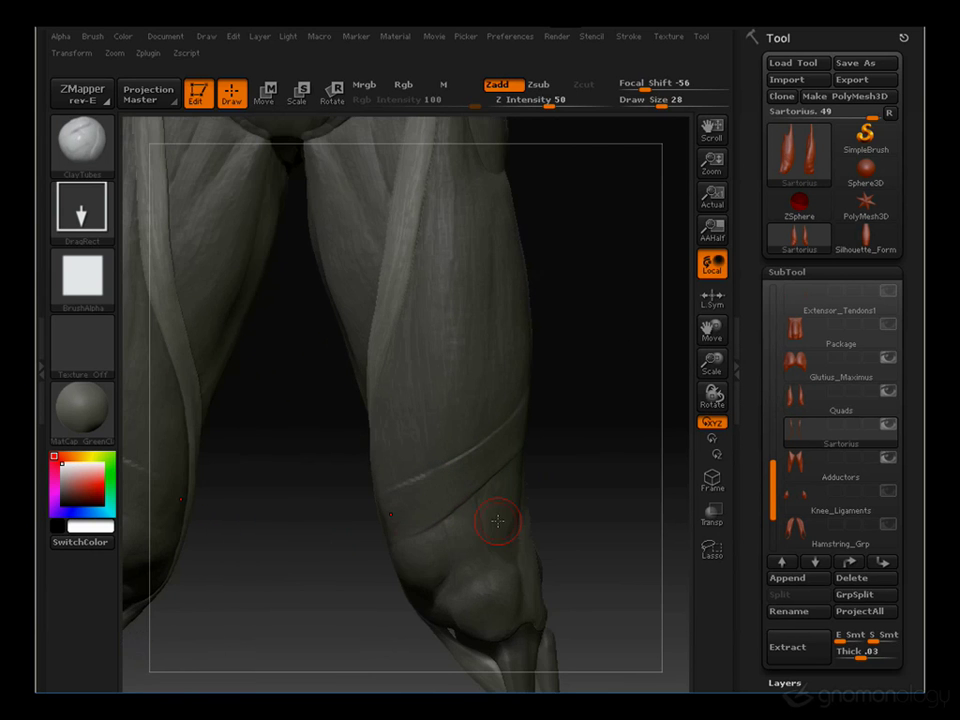
Select the Quads subtool and set the draw size to 18 while framing the lower thigh and knee
{"action": "left_click", "coordinate": [799, 403]}
{"action": "left_click_drag", "start_coordinate": [639, 439], "coordinate": [647, 350], "text": "alt"}
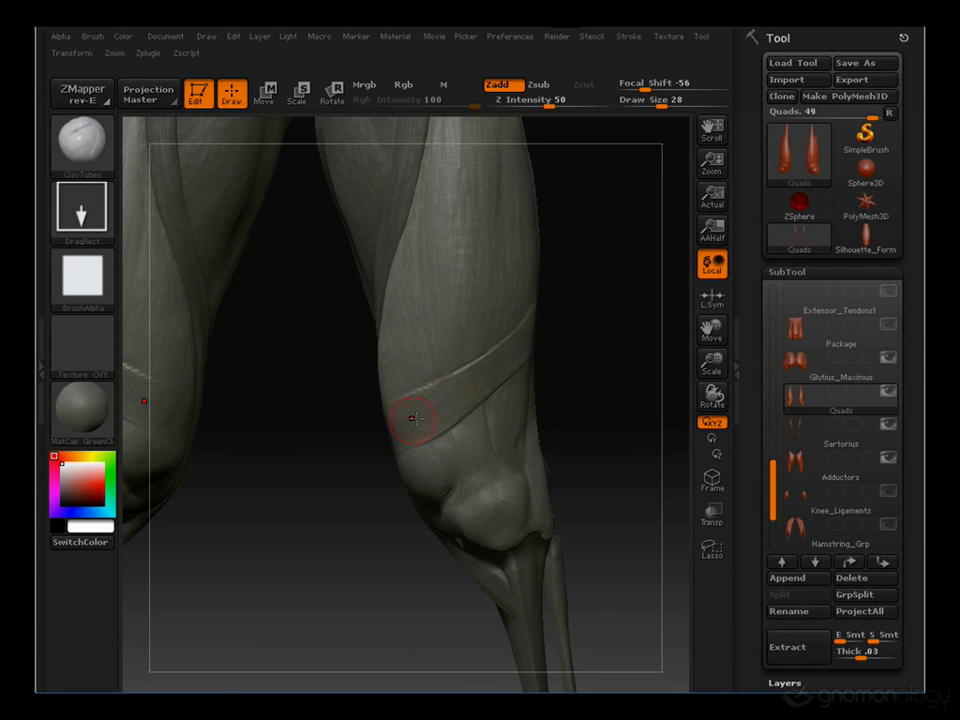
{"action": "left_click_drag", "start_coordinate": [294, 478], "coordinate": [431, 411]}
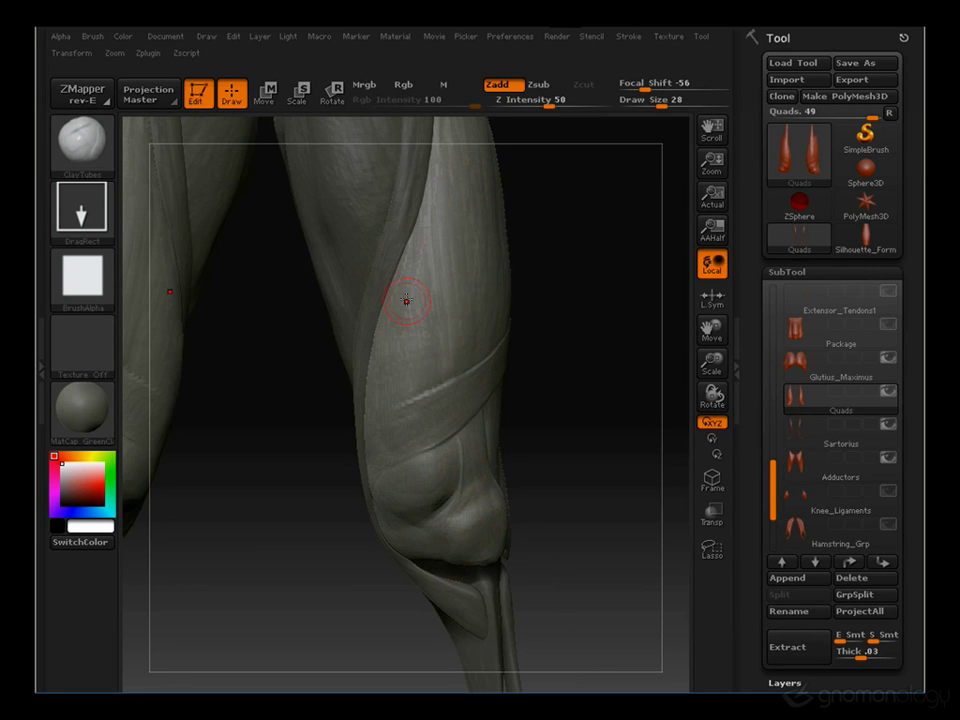
{"action": "key", "text": "s"}
{"action": "left_click_drag", "start_coordinate": [406, 300], "coordinate": [398, 300]}
{"action": "left_click_drag", "start_coordinate": [576, 245], "coordinate": [584, 267], "text": "alt"}
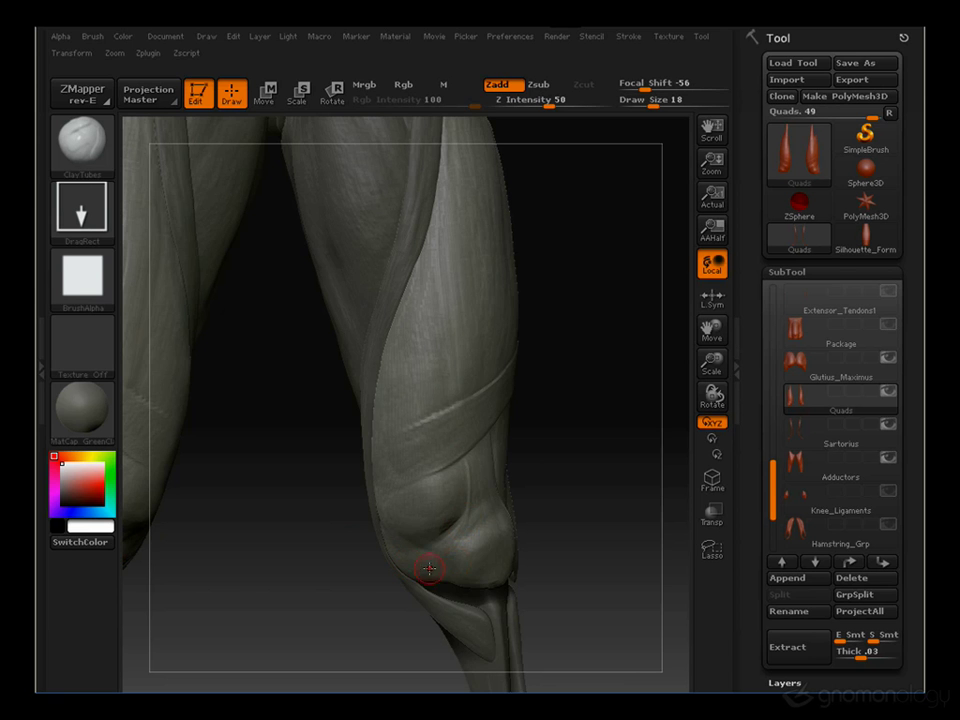
Examine the quads from the hip down to the kneecap, turning from the front to the outer side of the knee
{"action": "left_click_drag", "start_coordinate": [568, 506], "coordinate": [401, 594]}
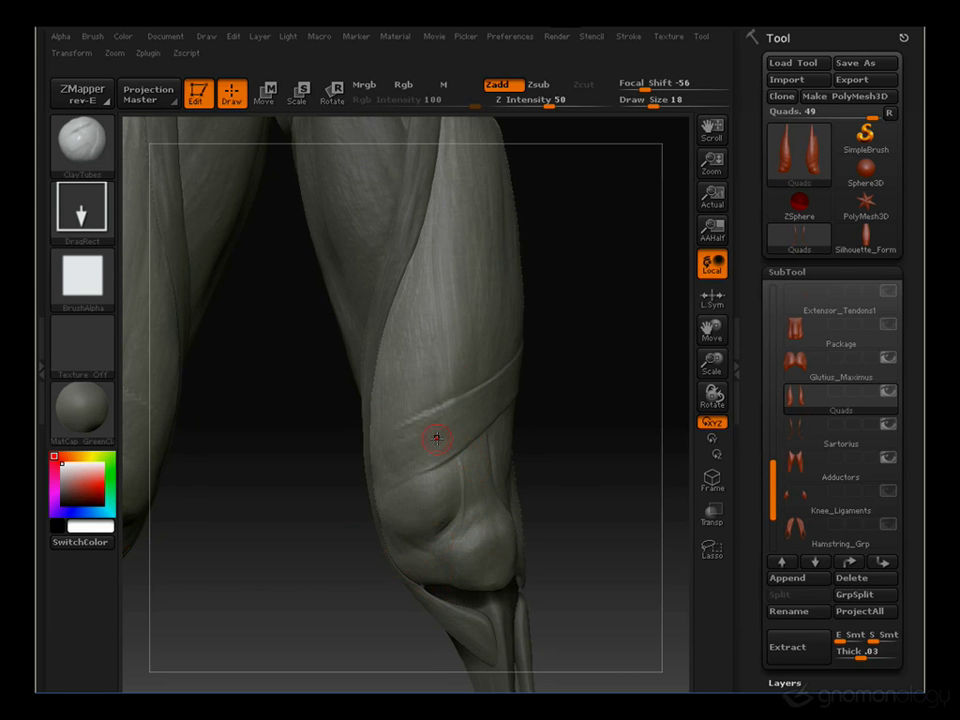
{"action": "left_click_drag", "start_coordinate": [606, 287], "coordinate": [521, 306]}
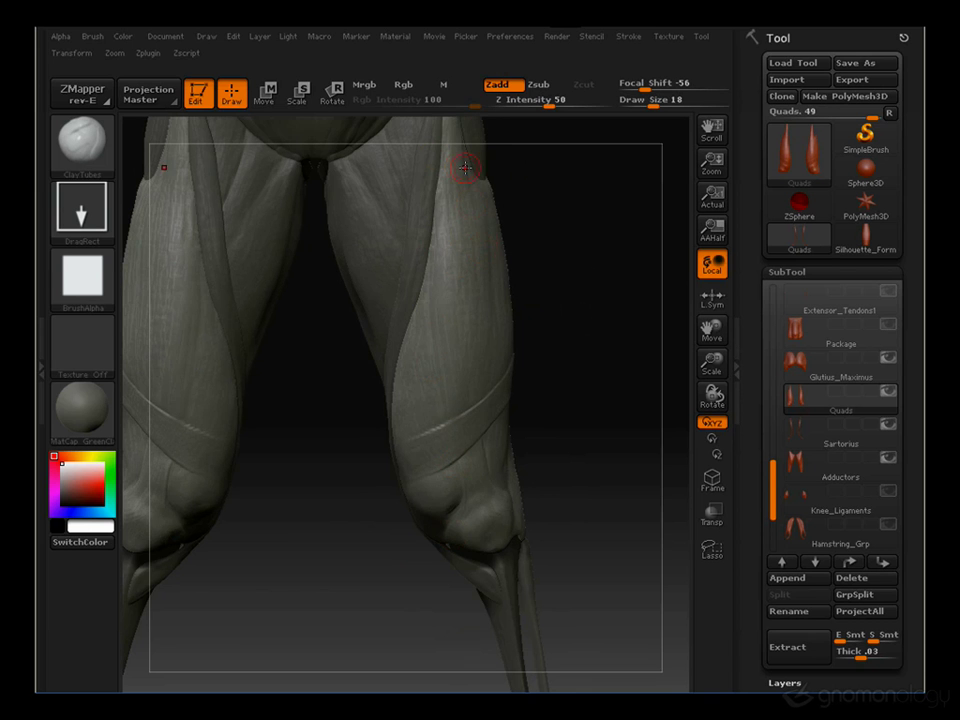
{"action": "left_click_drag", "start_coordinate": [503, 498], "coordinate": [497, 176]}
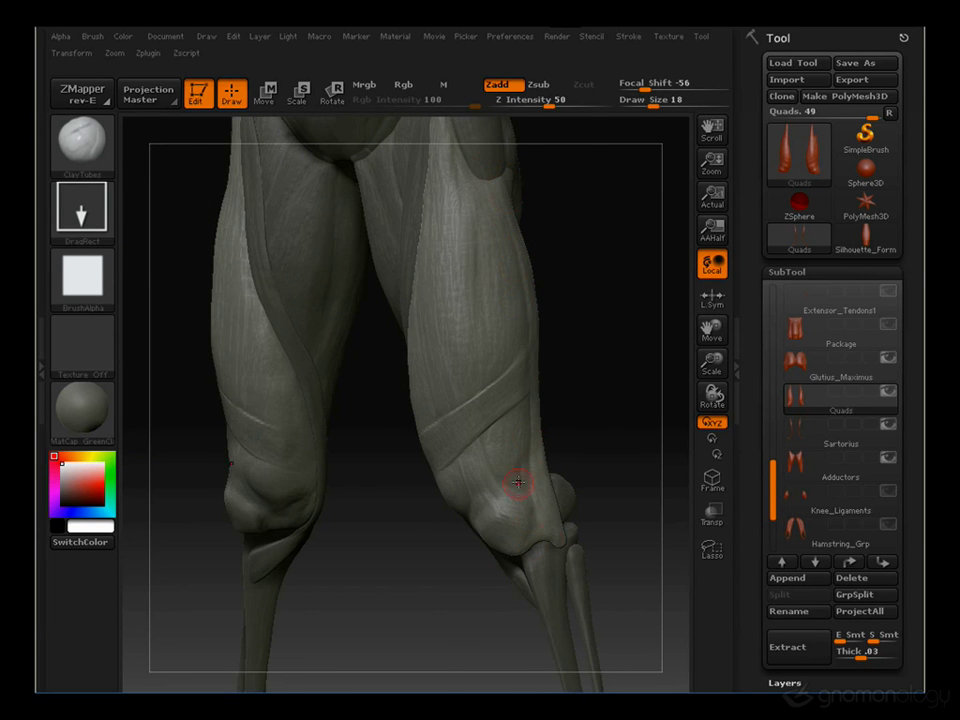
{"action": "left_click_drag", "start_coordinate": [518, 483], "coordinate": [524, 188]}
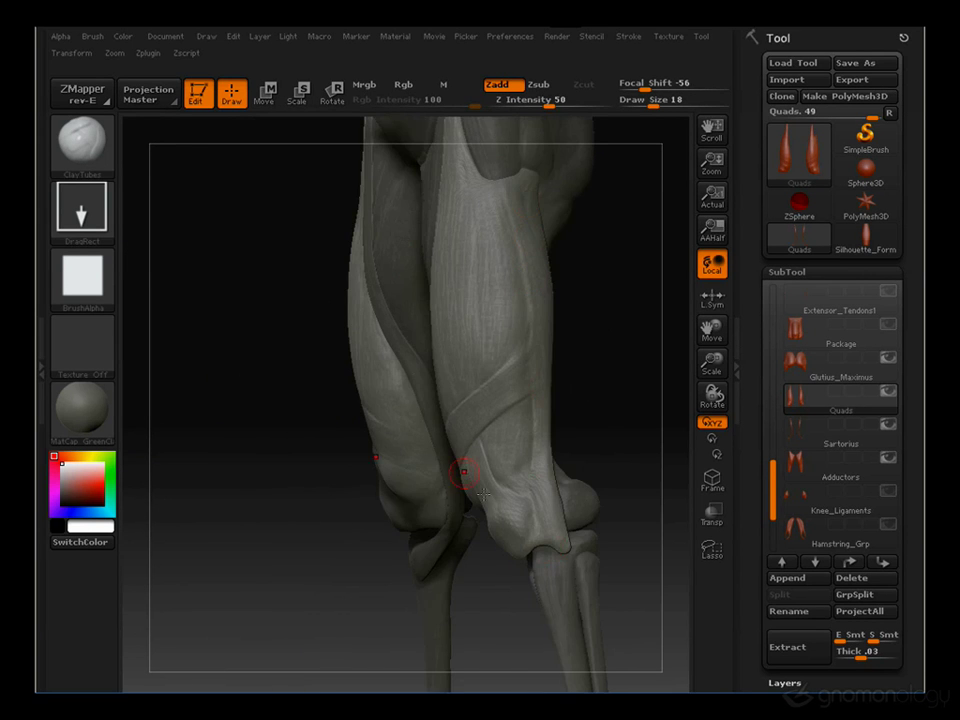
{"action": "left_click_drag", "start_coordinate": [295, 450], "coordinate": [273, 428]}
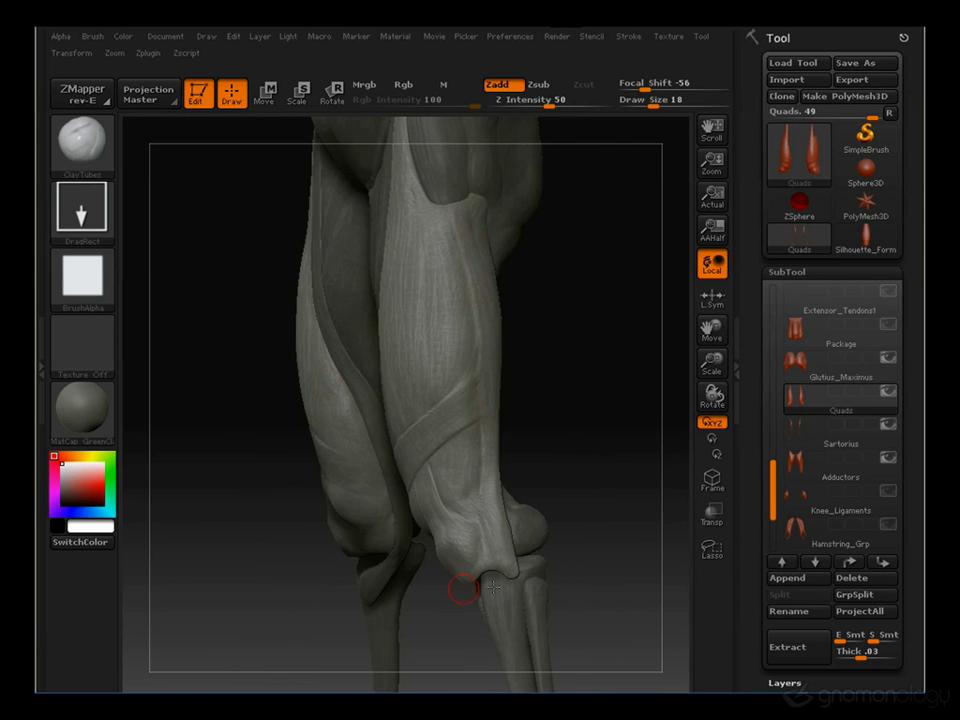
{"action": "left_click_drag", "start_coordinate": [333, 594], "coordinate": [376, 586]}
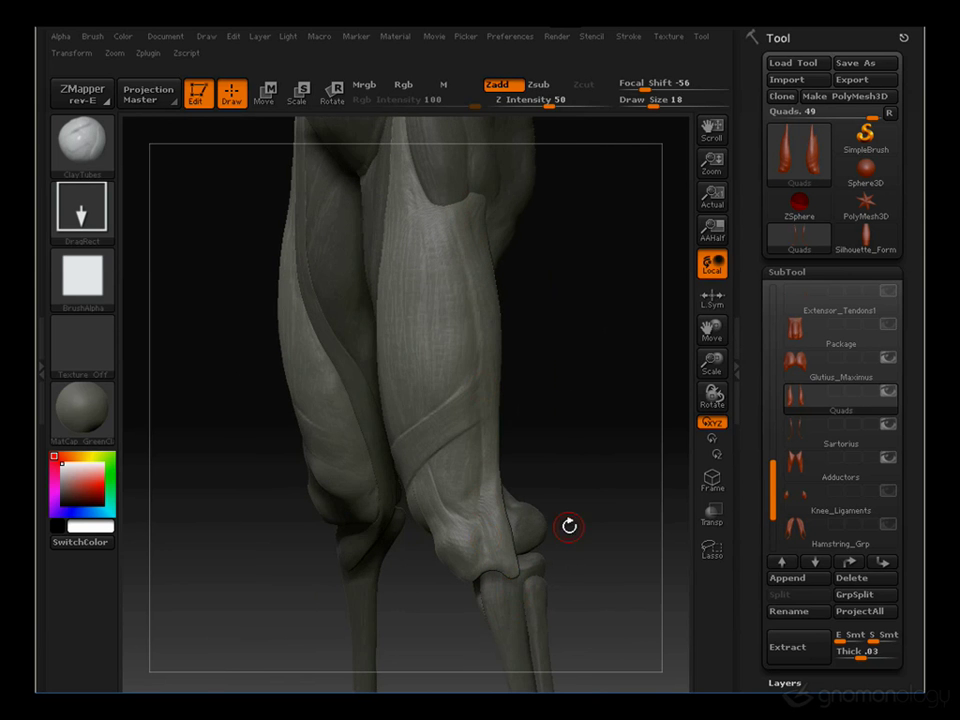
Examine the lower quads and kneecap from the outer side and front, ending with both thighs from the front
{"action": "left_click_drag", "start_coordinate": [569, 526], "coordinate": [503, 421]}
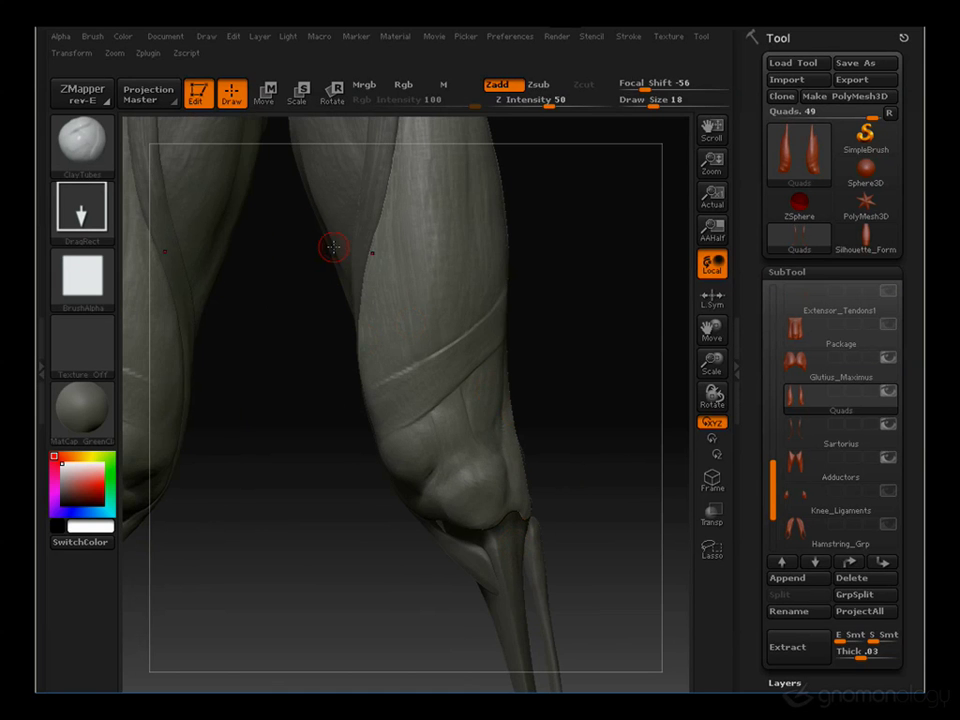
{"action": "mouse_move", "coordinate": [333, 247]}
{"action": "left_mouse_down"}
{"action": "mouse_move", "coordinate": [272, 399]}
{"action": "mouse_move", "coordinate": [300, 370]}
{"action": "left_mouse_up"}
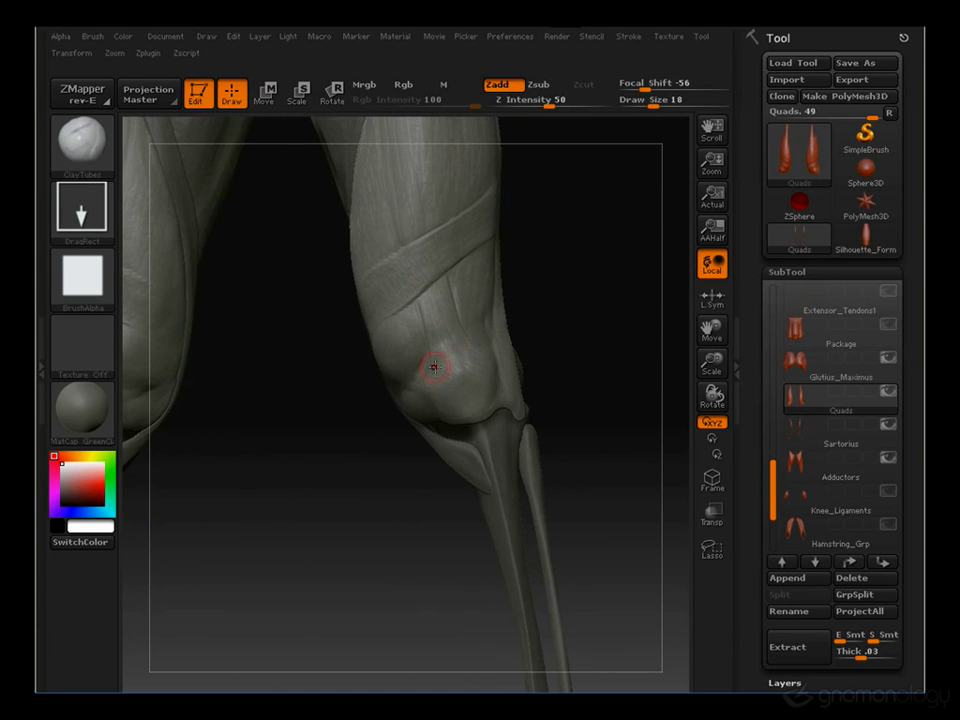
{"action": "left_click_drag", "start_coordinate": [334, 420], "coordinate": [604, 306]}
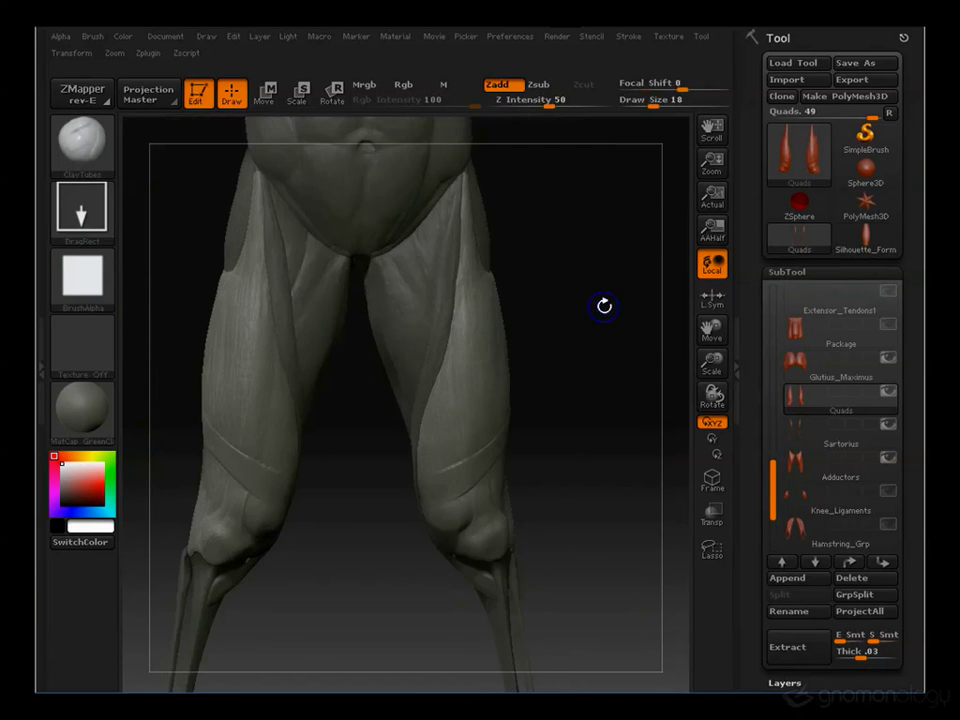
{"action": "left_click_drag", "start_coordinate": [601, 414], "coordinate": [591, 343]}
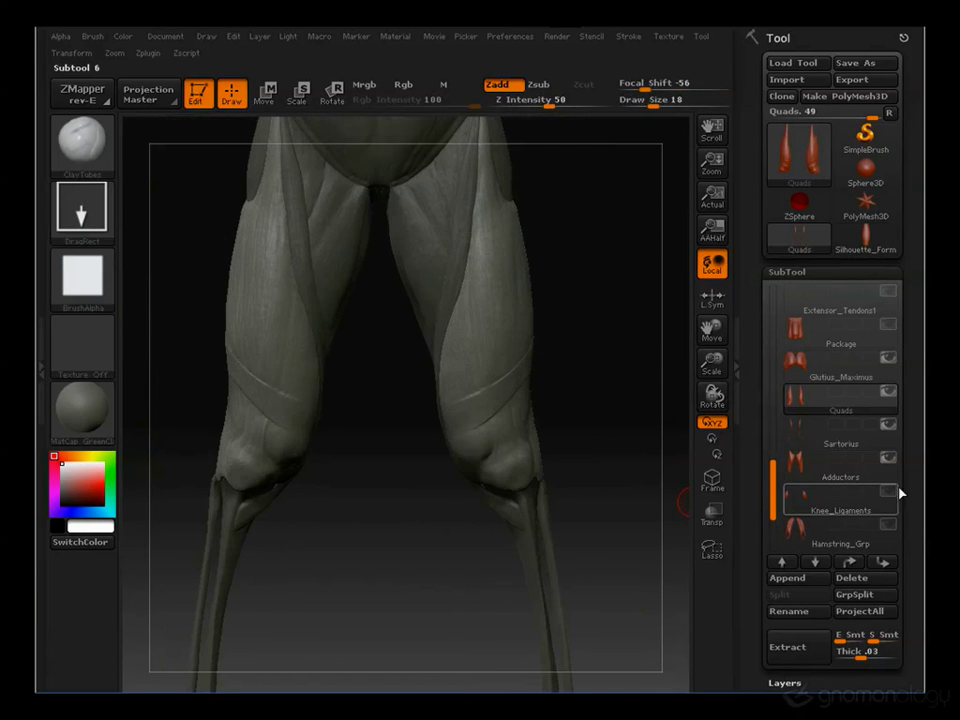
Show the Knee_Ligaments subtool and examine the ligaments around the knee from the front and outer side
{"action": "mouse_move", "coordinate": [879, 492]}
{"action": "left_click_drag", "start_coordinate": [372, 500], "coordinate": [356, 550], "text": "alt"}
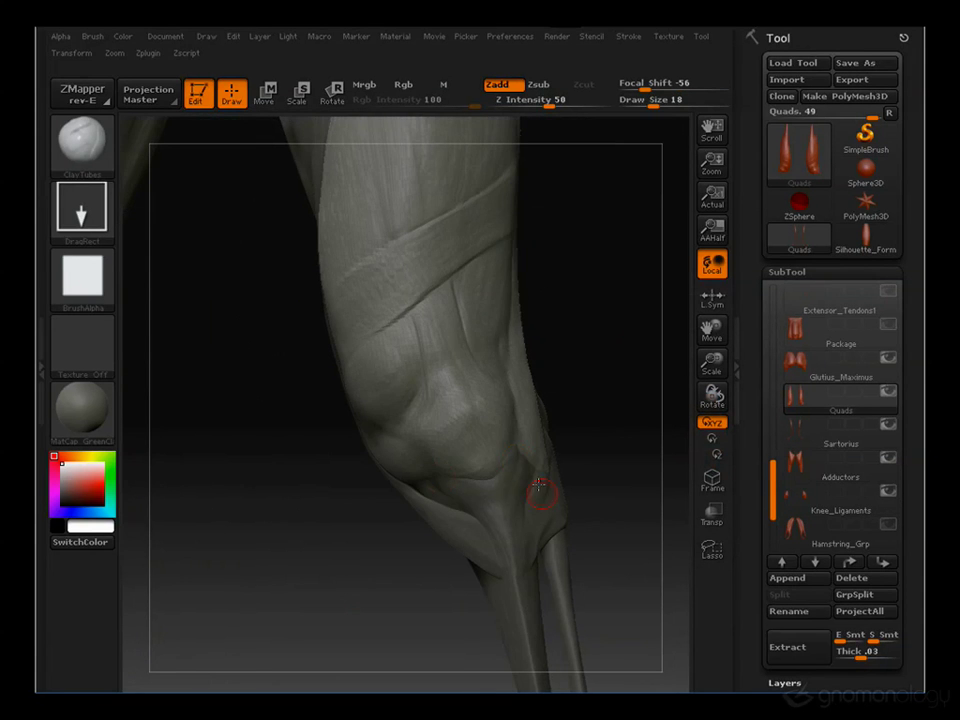
{"action": "left_click_drag", "start_coordinate": [589, 360], "coordinate": [560, 456]}
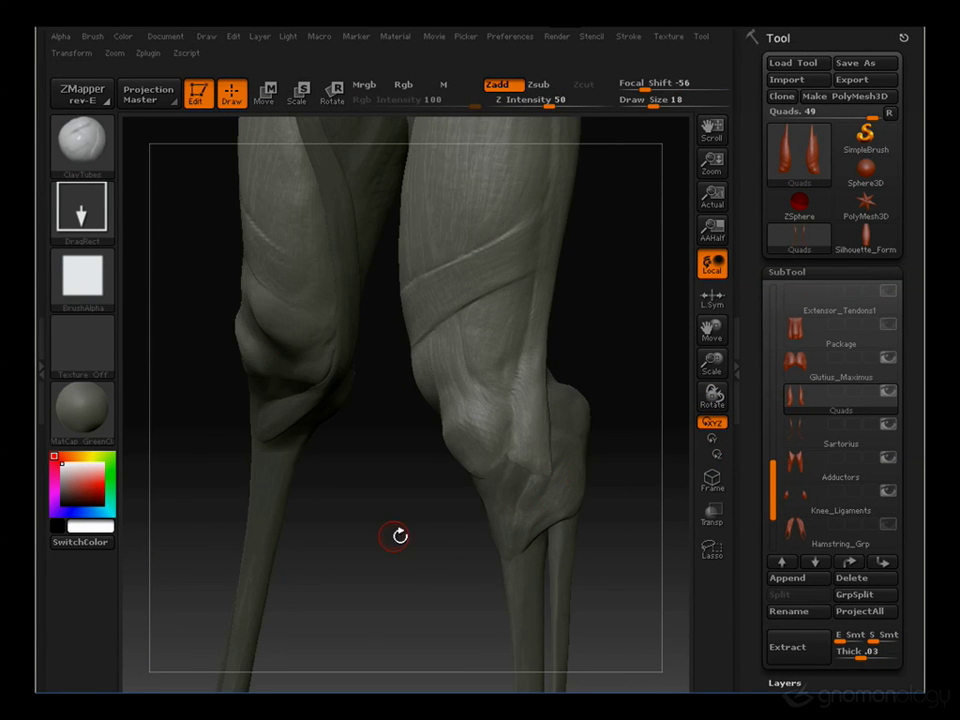
{"action": "left_click_drag", "start_coordinate": [399, 536], "coordinate": [437, 491]}
Show the Hamstring_Grp subtool and make it the active subtool, with the legs seen from behind
{"action": "scroll", "coordinate": [849, 459], "scroll_direction": "down", "scroll_amount": 2}
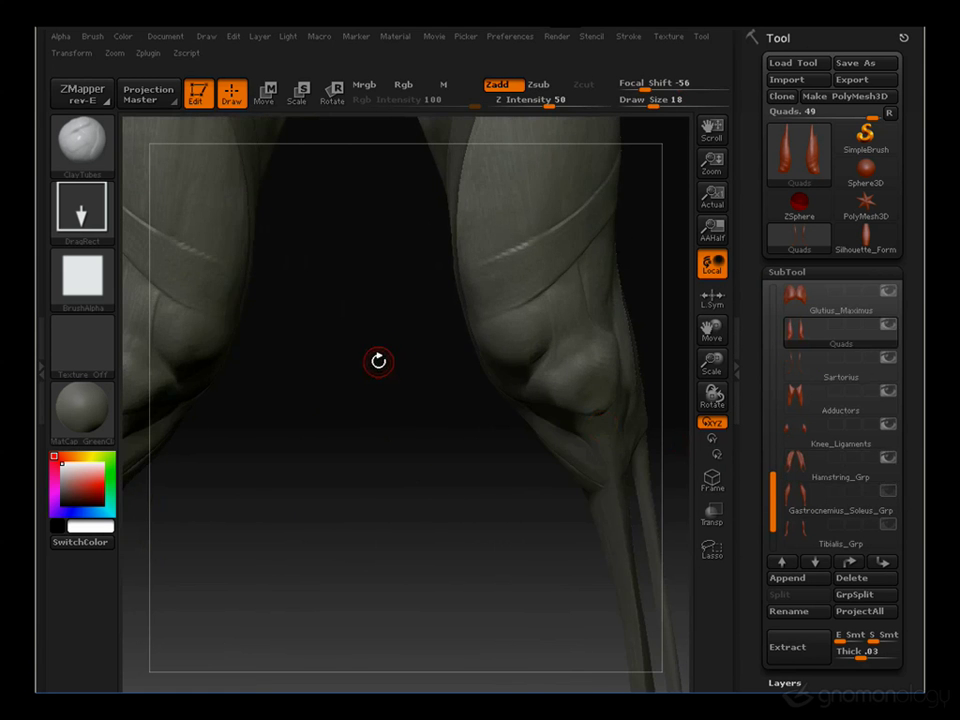
{"action": "key", "text": "f"}
{"action": "left_click_drag", "start_coordinate": [568, 356], "coordinate": [347, 360]}
{"action": "left_click_drag", "start_coordinate": [372, 310], "coordinate": [134, 348], "text": "alt"}
{"action": "left_click", "coordinate": [797, 466]}
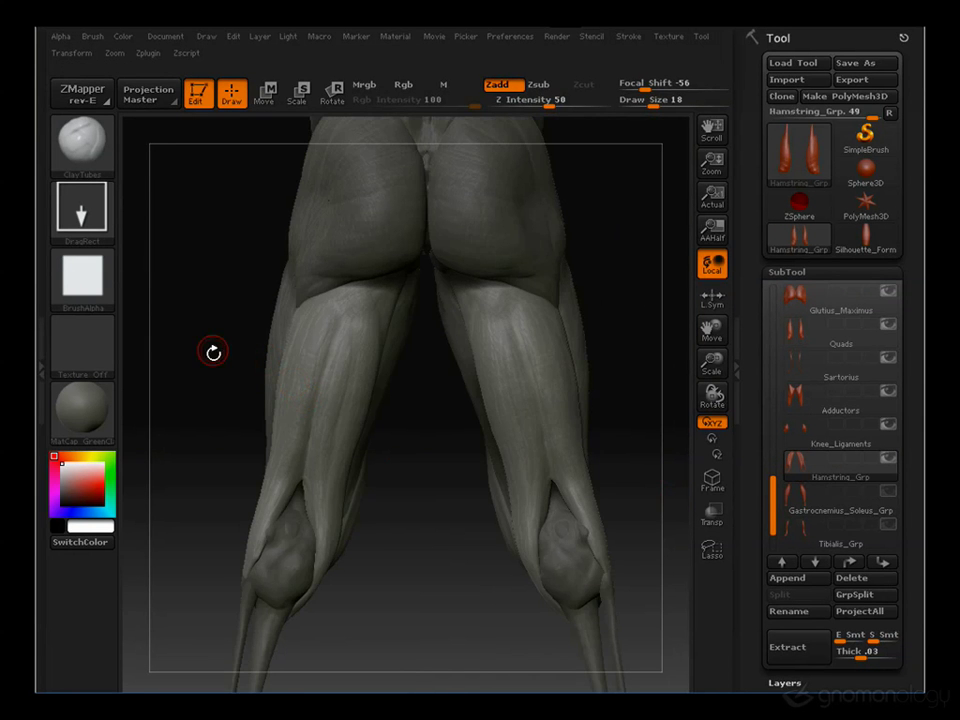
Set the draw size to 14 while examining where the hamstrings split around the back of the knee
{"action": "left_click_drag", "start_coordinate": [214, 349], "coordinate": [269, 531]}
{"action": "key", "text": "s"}
{"action": "left_click_drag", "start_coordinate": [203, 428], "coordinate": [228, 428]}
{"action": "left_click_drag", "start_coordinate": [206, 514], "coordinate": [216, 441], "text": "alt"}
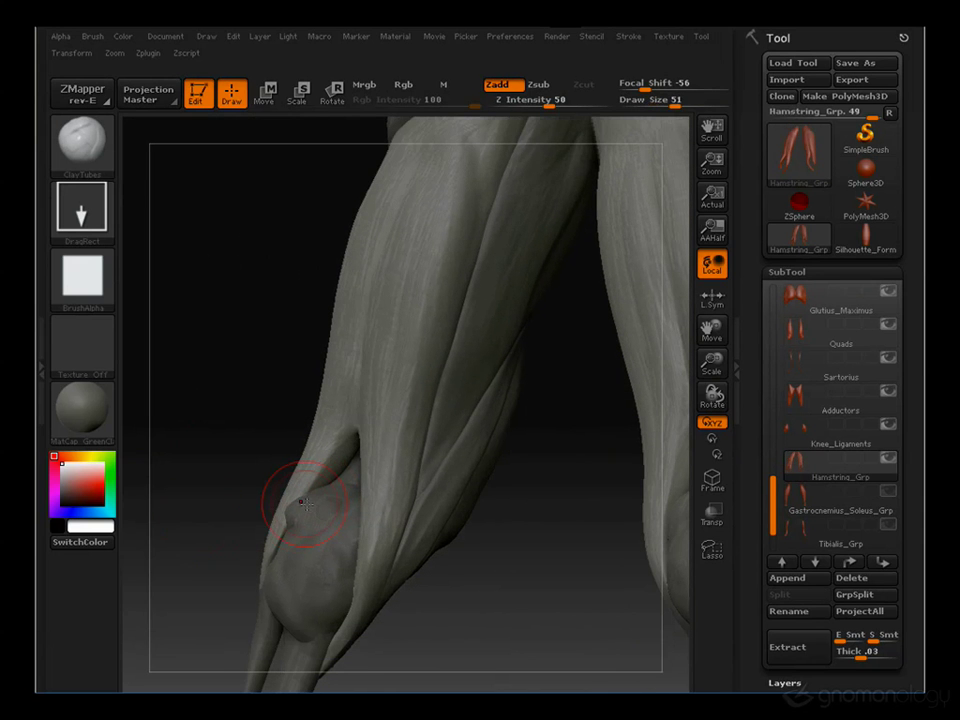
{"action": "key", "text": "s"}
{"action": "left_click_drag", "start_coordinate": [294, 510], "coordinate": [289, 508]}
{"action": "left_click_drag", "start_coordinate": [243, 543], "coordinate": [388, 328]}
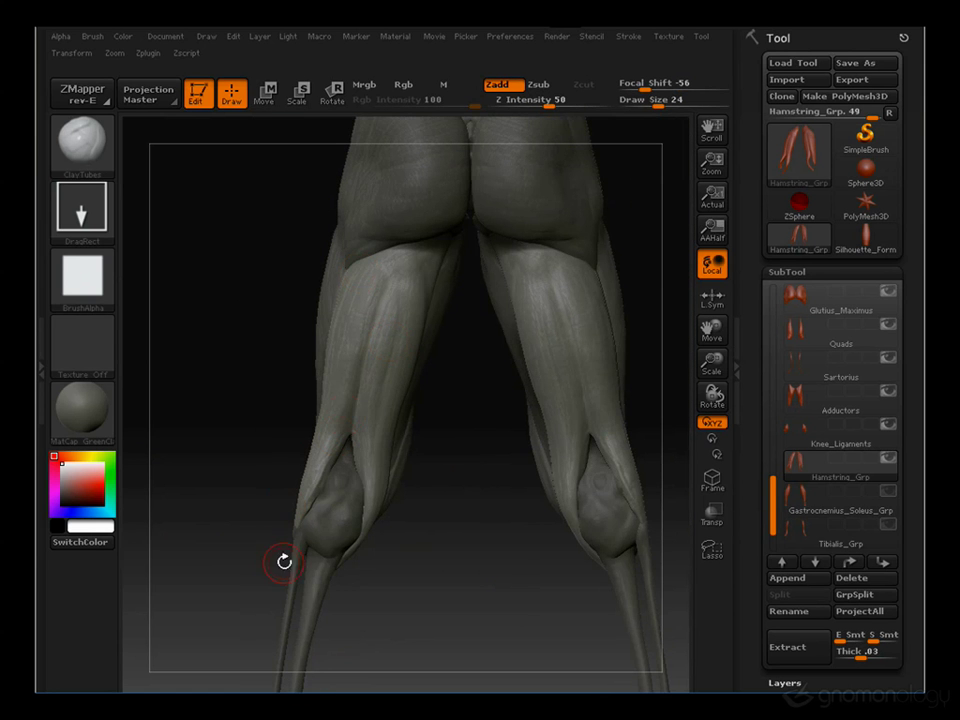
{"action": "mouse_move", "coordinate": [430, 452]}
{"action": "left_mouse_down"}
{"action": "mouse_move", "coordinate": [416, 484]}
{"action": "mouse_move", "coordinate": [365, 474]}
{"action": "left_mouse_up"}
{"action": "key", "text": "s"}
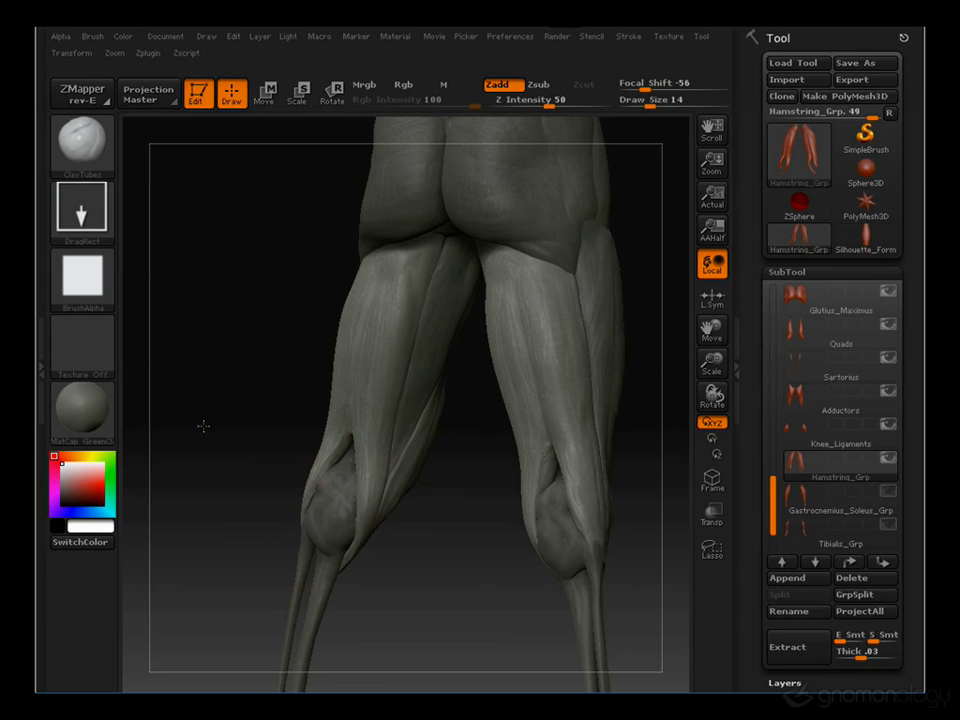
Examine the hamstrings along the back of the thighs, rocking the view between their inner and outer sides
{"action": "mouse_move", "coordinate": [204, 429]}
{"action": "left_mouse_down"}
{"action": "mouse_move", "coordinate": [242, 369]}
{"action": "mouse_move", "coordinate": [203, 250]}
{"action": "mouse_move", "coordinate": [380, 500]}
{"action": "left_mouse_up"}
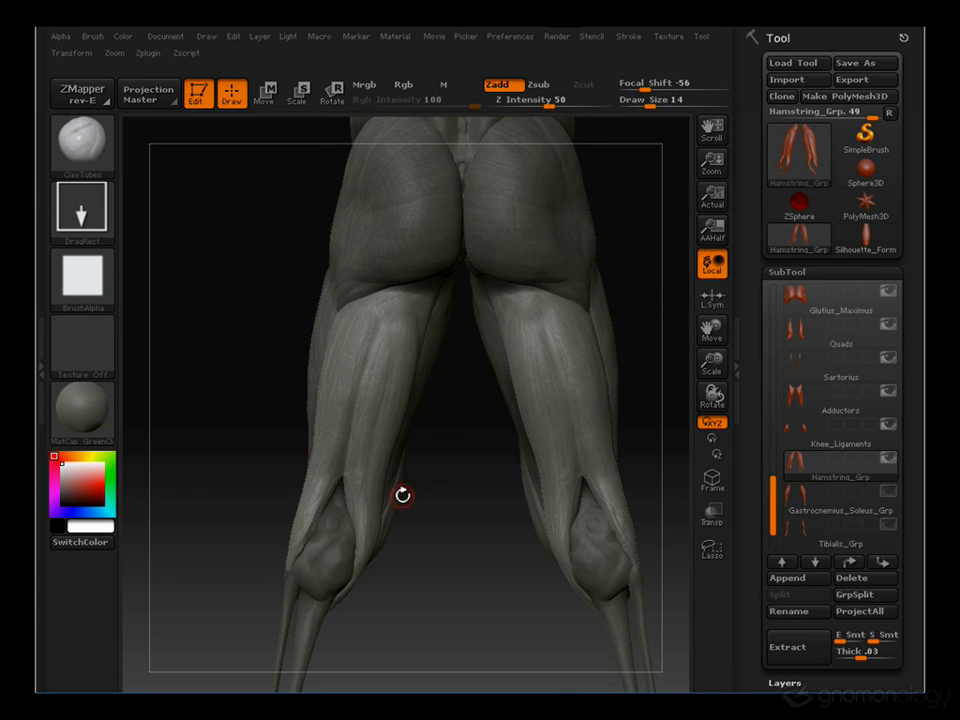
{"action": "left_click_drag", "start_coordinate": [428, 569], "coordinate": [377, 516]}
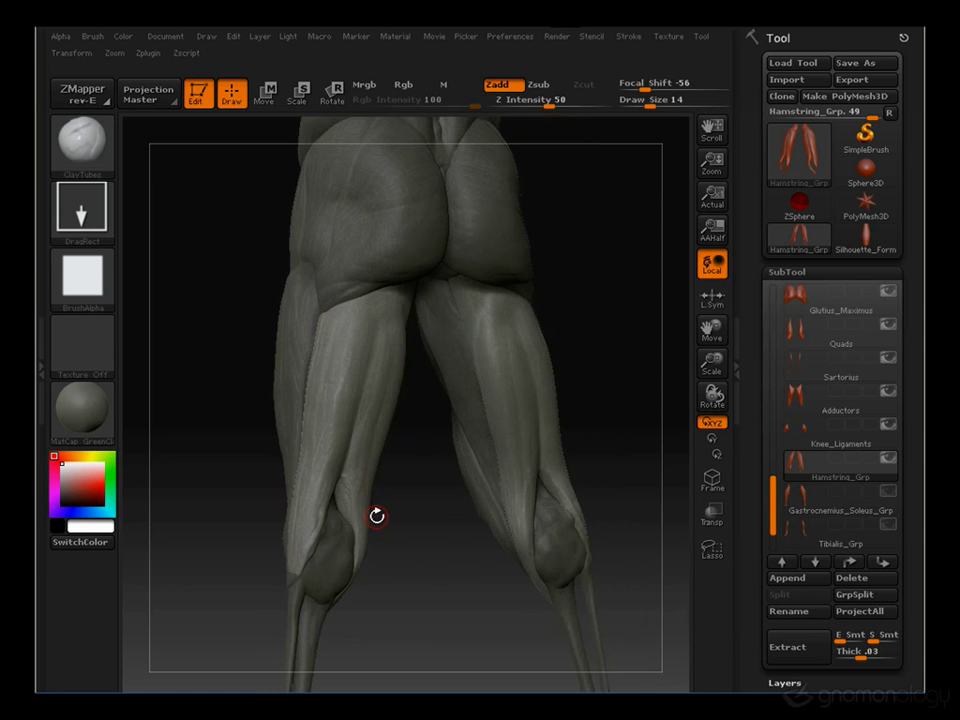
{"action": "left_click_drag", "start_coordinate": [411, 317], "coordinate": [435, 484]}
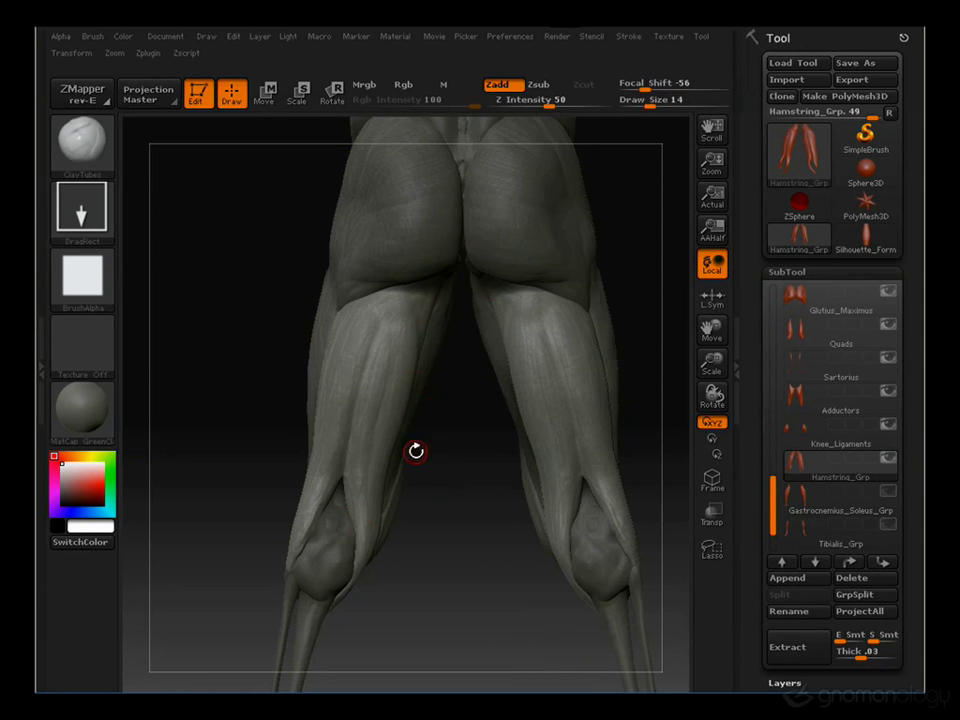
{"action": "left_click_drag", "start_coordinate": [450, 456], "coordinate": [361, 299]}
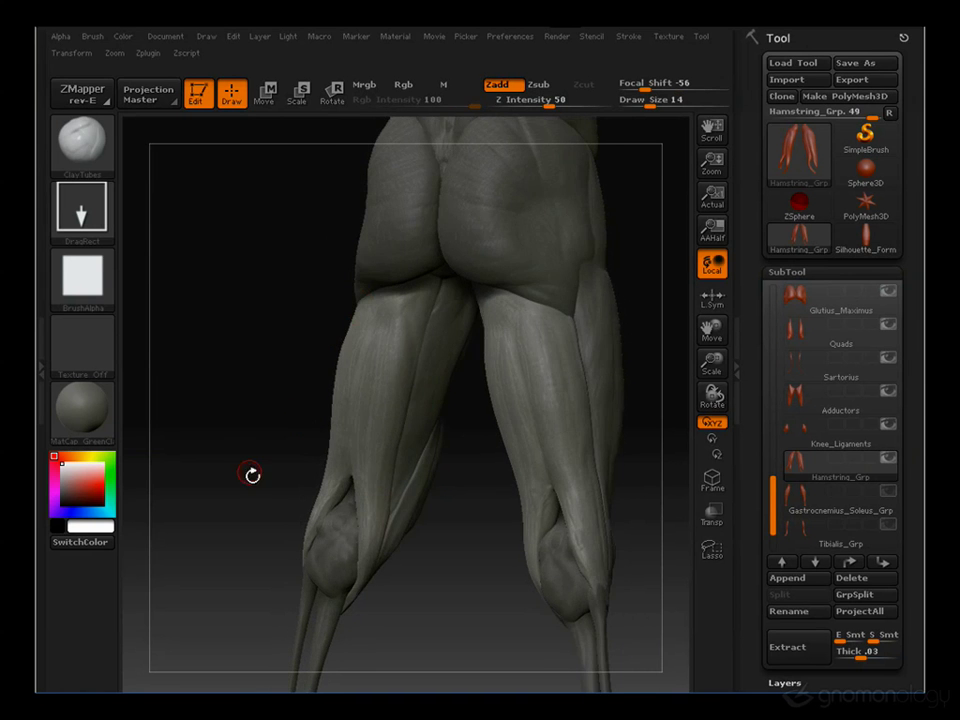
{"action": "left_click_drag", "start_coordinate": [251, 474], "coordinate": [305, 440]}
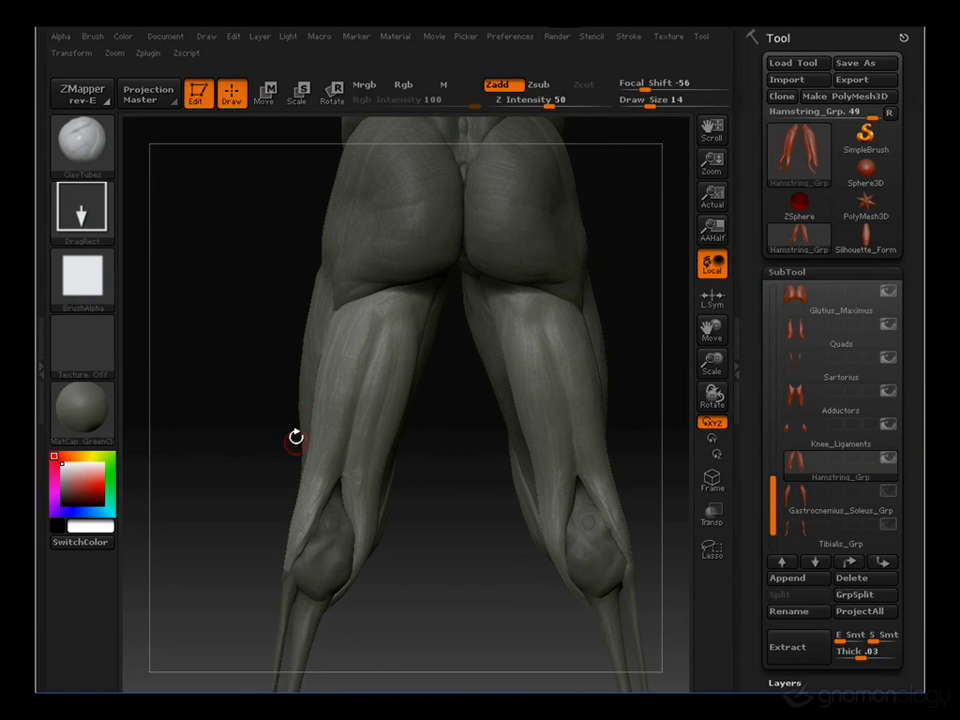
{"action": "left_click_drag", "start_coordinate": [216, 426], "coordinate": [306, 399]}
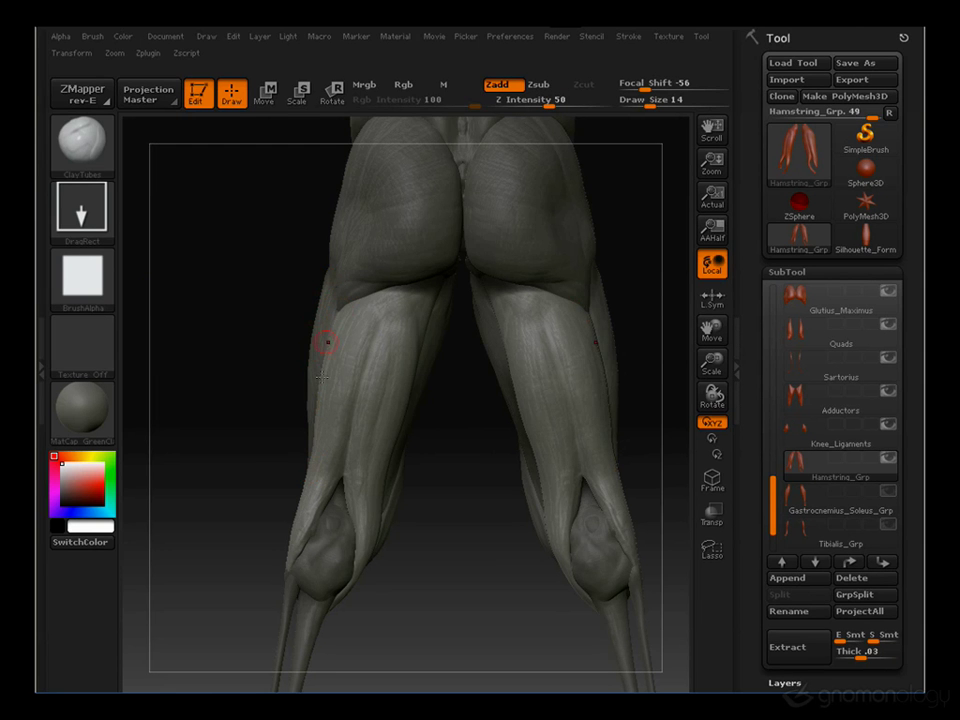
{"action": "left_click_drag", "start_coordinate": [219, 461], "coordinate": [425, 308]}
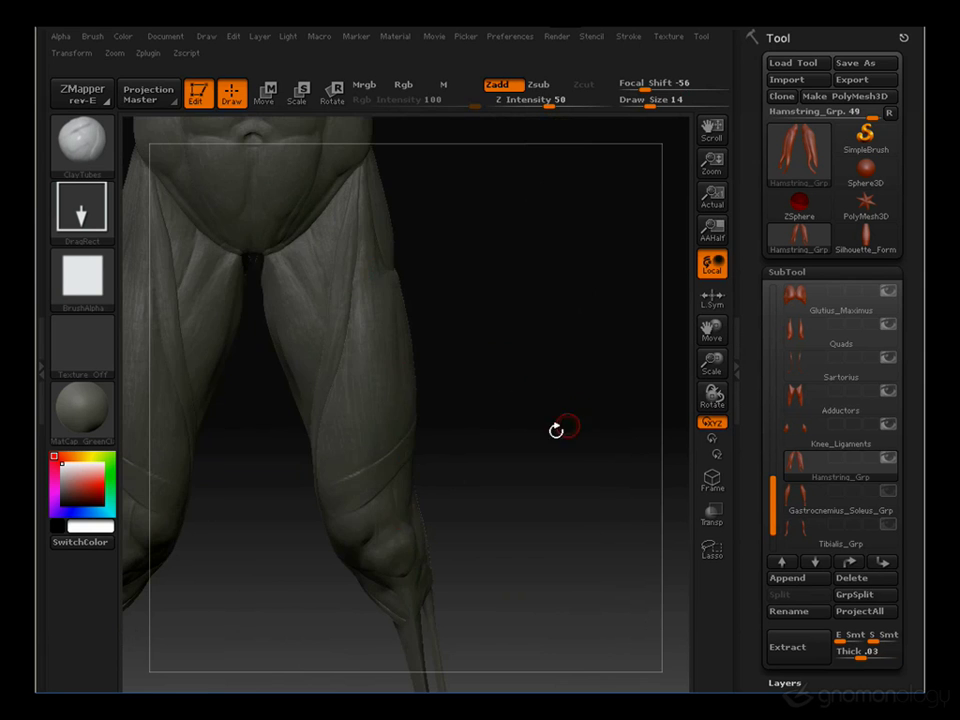
Follow the hamstring tendons past the outer and inner knee to their lower leg attachments and return to the back
{"action": "left_click_drag", "start_coordinate": [557, 429], "coordinate": [404, 280]}
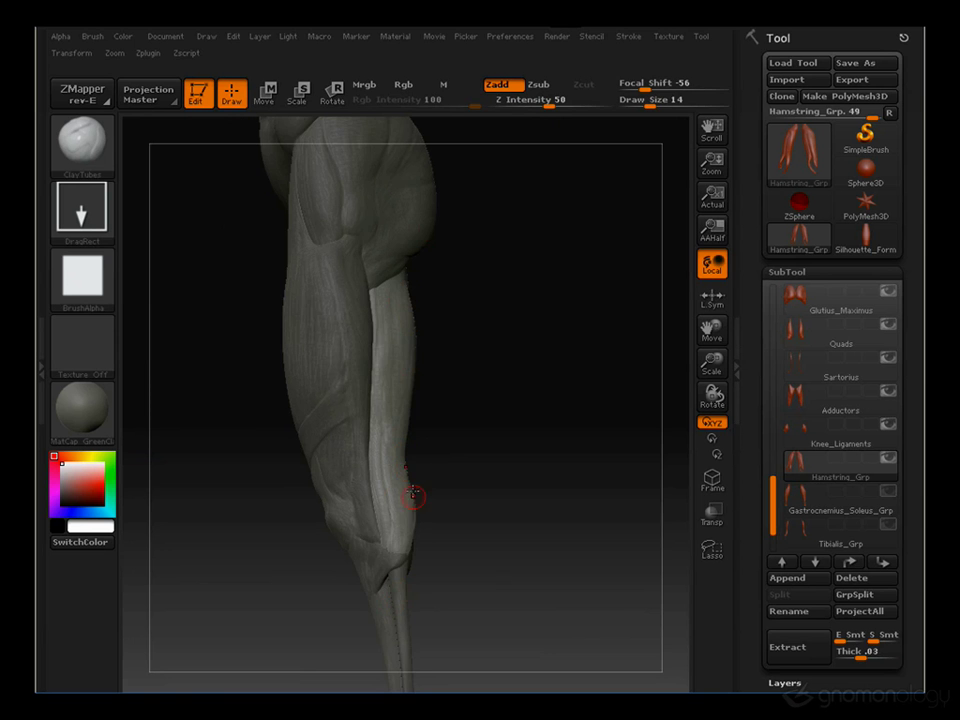
{"action": "left_click_drag", "start_coordinate": [398, 552], "coordinate": [422, 408]}
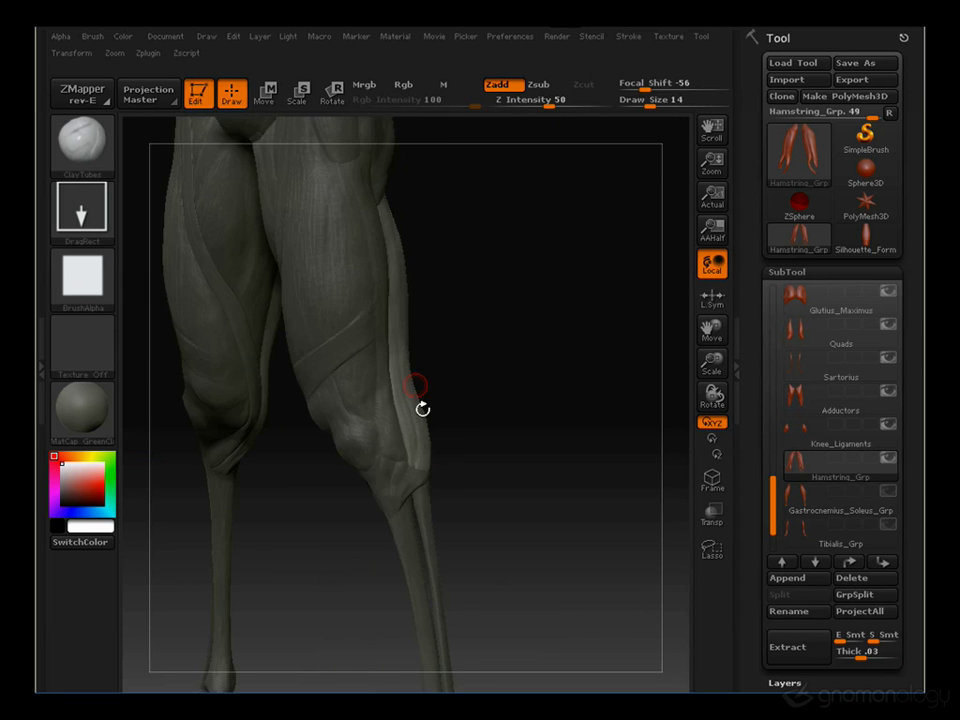
{"action": "left_click_drag", "start_coordinate": [410, 490], "coordinate": [315, 336]}
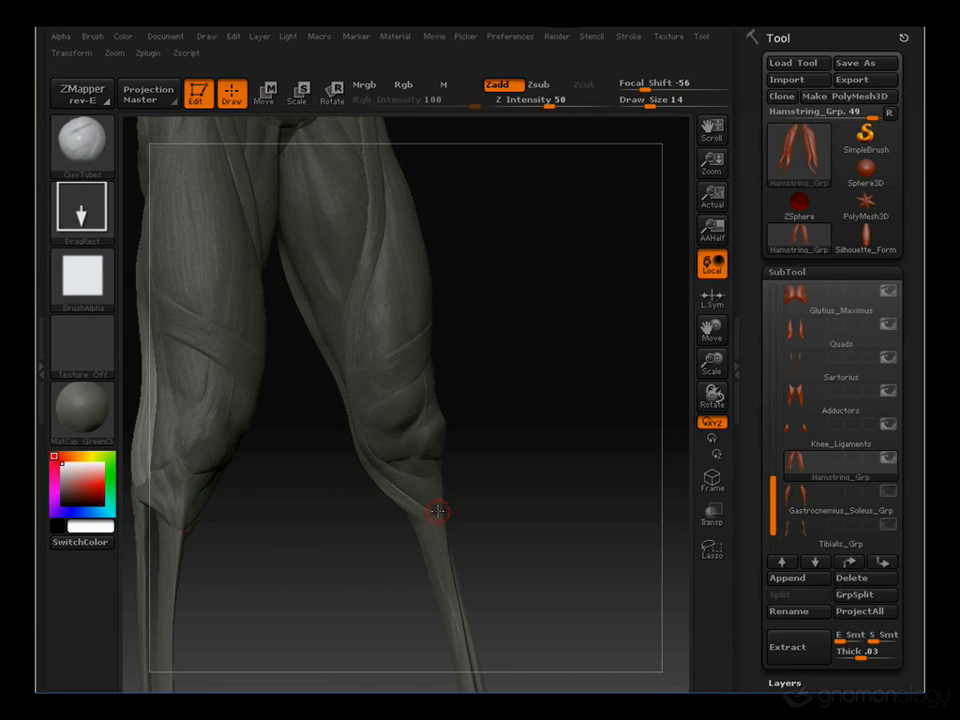
{"action": "left_click_drag", "start_coordinate": [281, 521], "coordinate": [423, 468]}
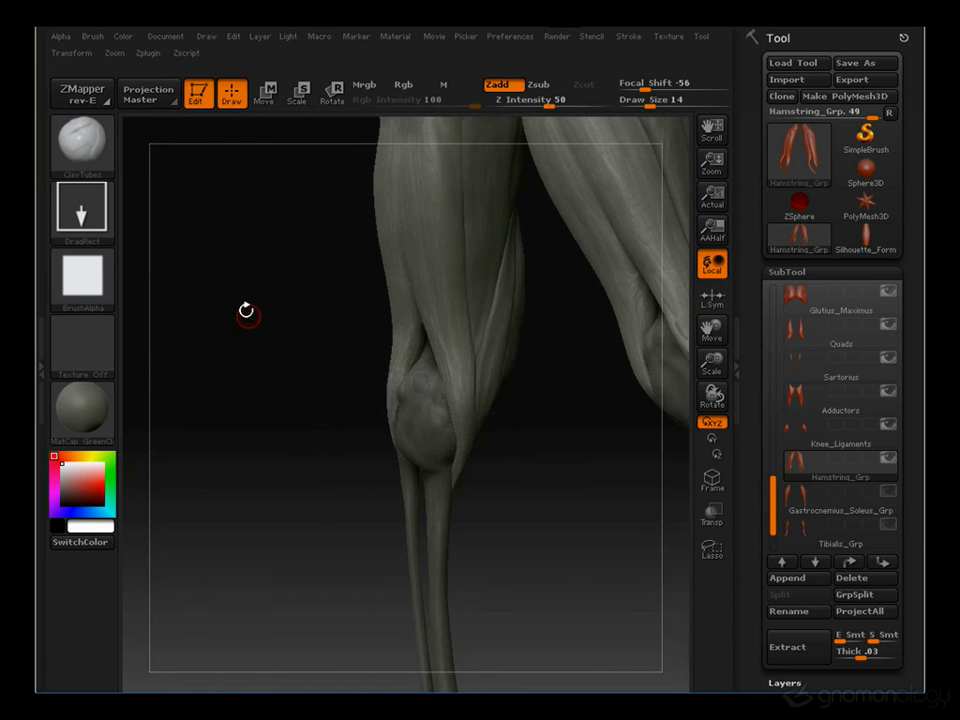
{"action": "left_click_drag", "start_coordinate": [546, 416], "coordinate": [536, 461]}
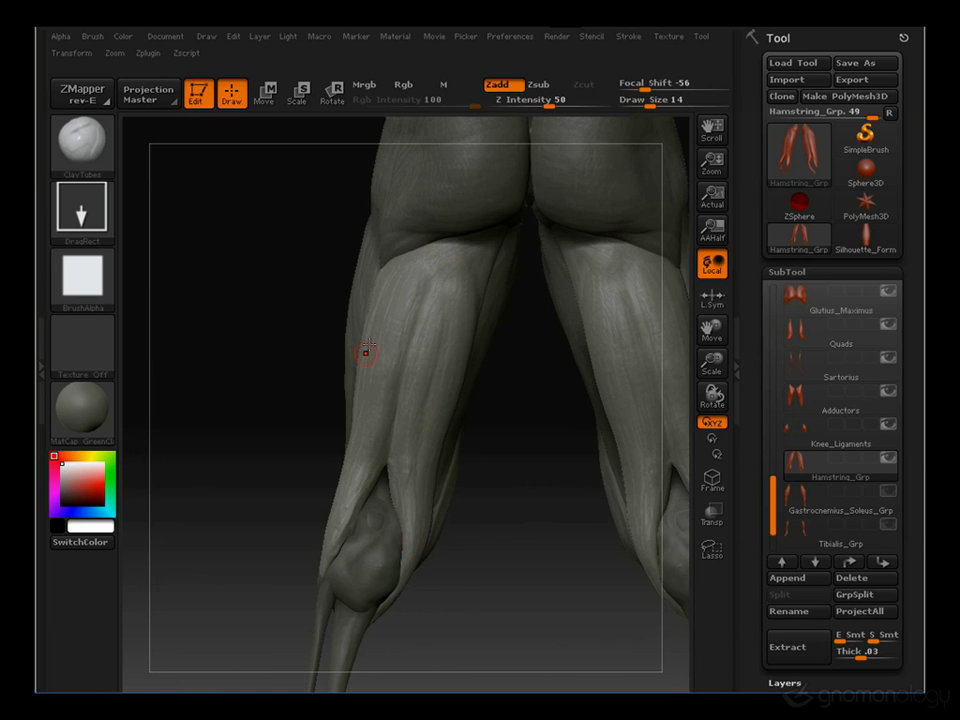
Set the draw size to 18 and examine the hamstrings from below the gluteals down to the knee
{"action": "left_click_drag", "start_coordinate": [270, 448], "coordinate": [320, 373]}
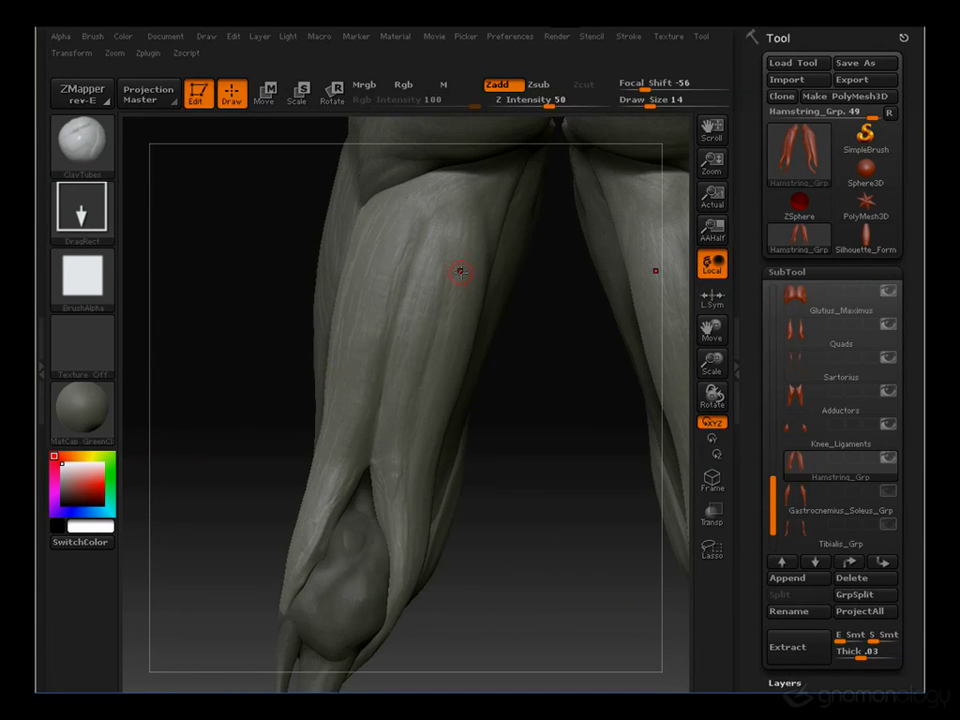
{"action": "key", "text": "s"}
{"action": "left_click_drag", "start_coordinate": [452, 243], "coordinate": [457, 240]}
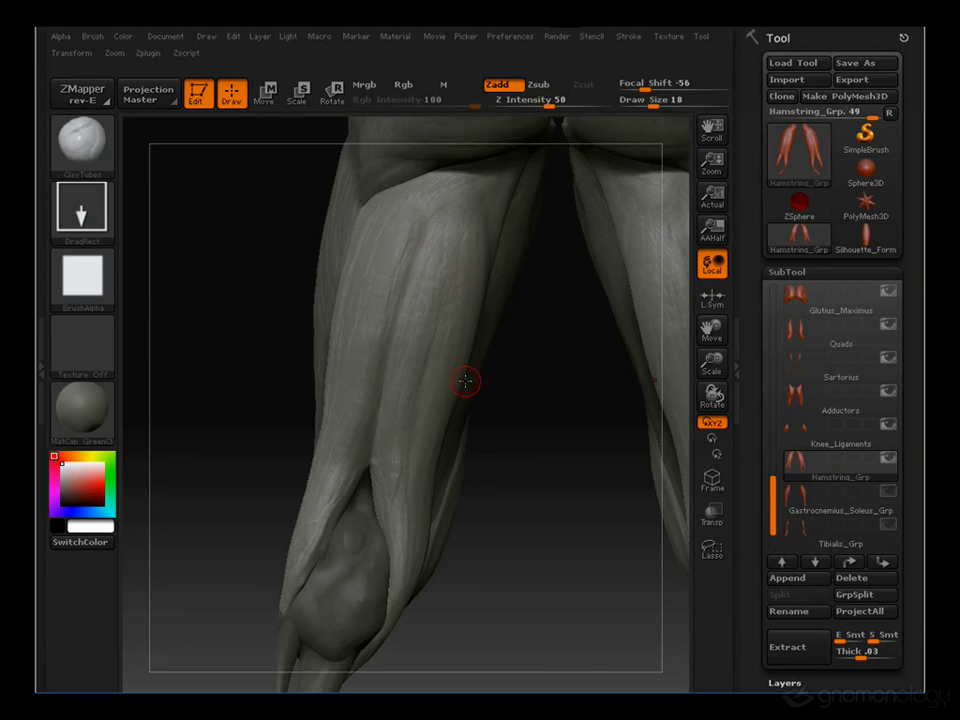
{"action": "left_click_drag", "start_coordinate": [535, 387], "coordinate": [523, 334], "text": "alt"}
{"action": "left_click_drag", "start_coordinate": [546, 381], "coordinate": [480, 376], "text": "alt"}
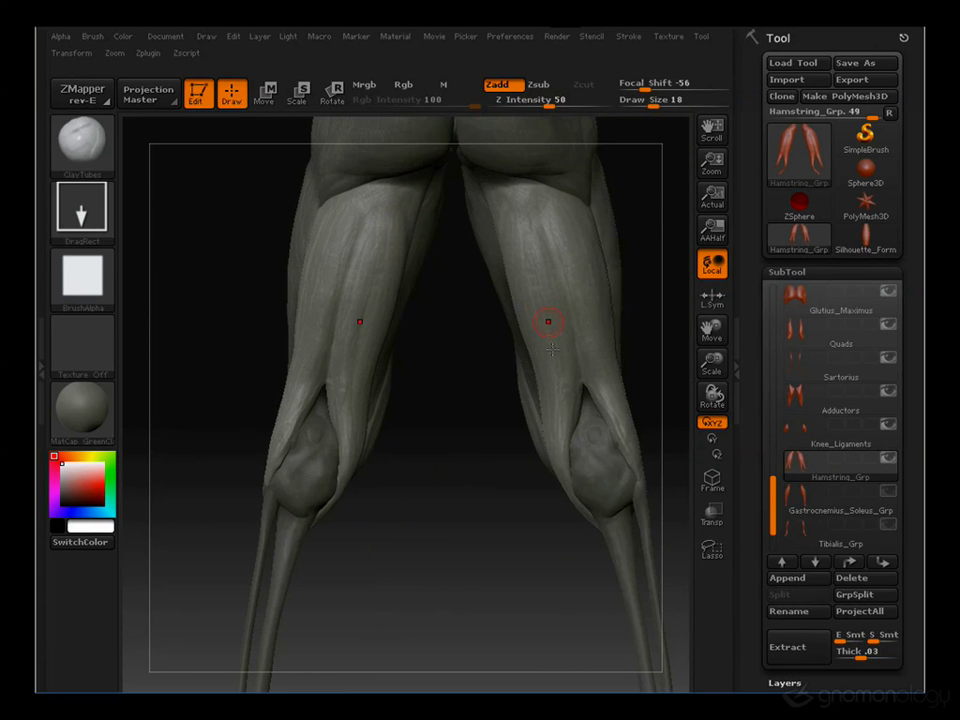
{"action": "left_click_drag", "start_coordinate": [587, 531], "coordinate": [426, 436]}
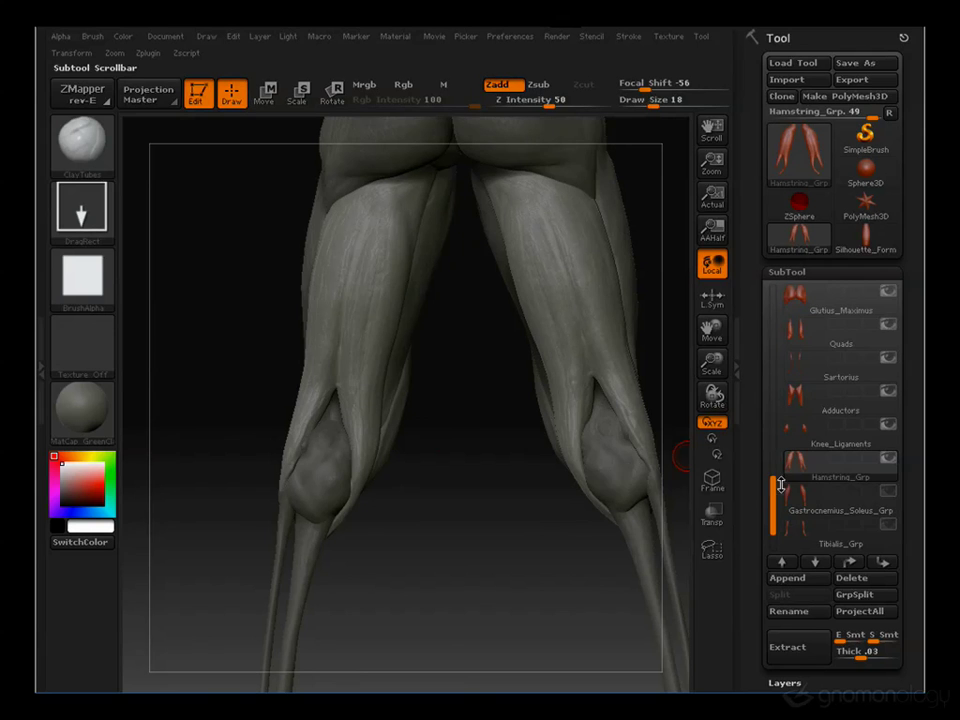
Show the Gastrocnemius_Soleus_Grp subtool and make it active, with the calves framed from behind
{"action": "mouse_move", "coordinate": [775, 508]}
{"action": "left_mouse_down"}
{"action": "mouse_move", "coordinate": [775, 493]}
{"action": "mouse_move", "coordinate": [775, 503]}
{"action": "left_mouse_up"}
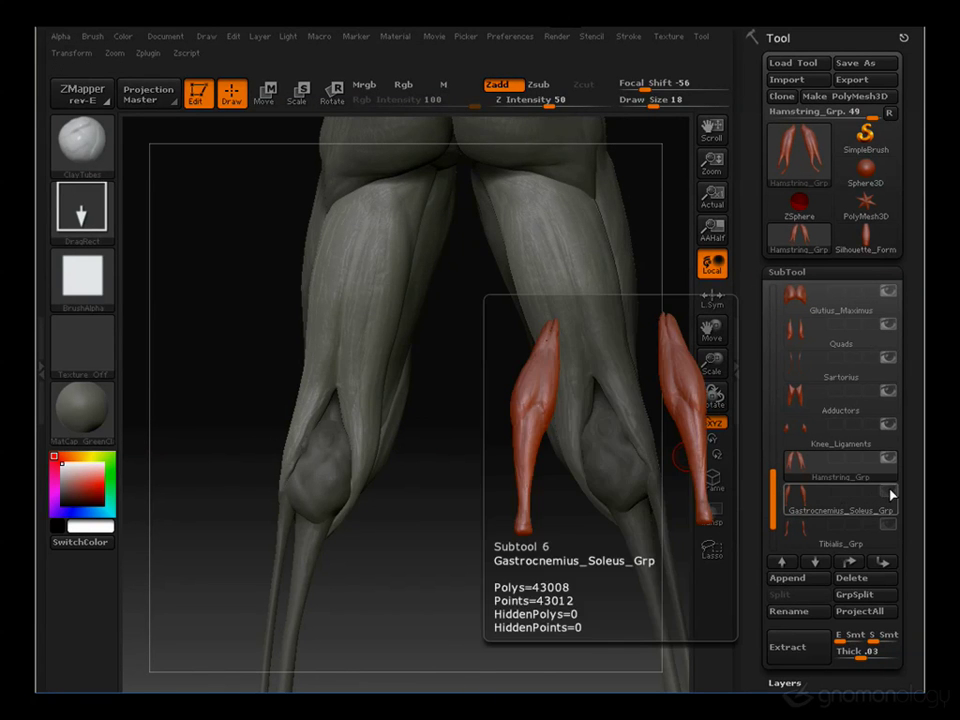
{"action": "left_click", "coordinate": [888, 491]}
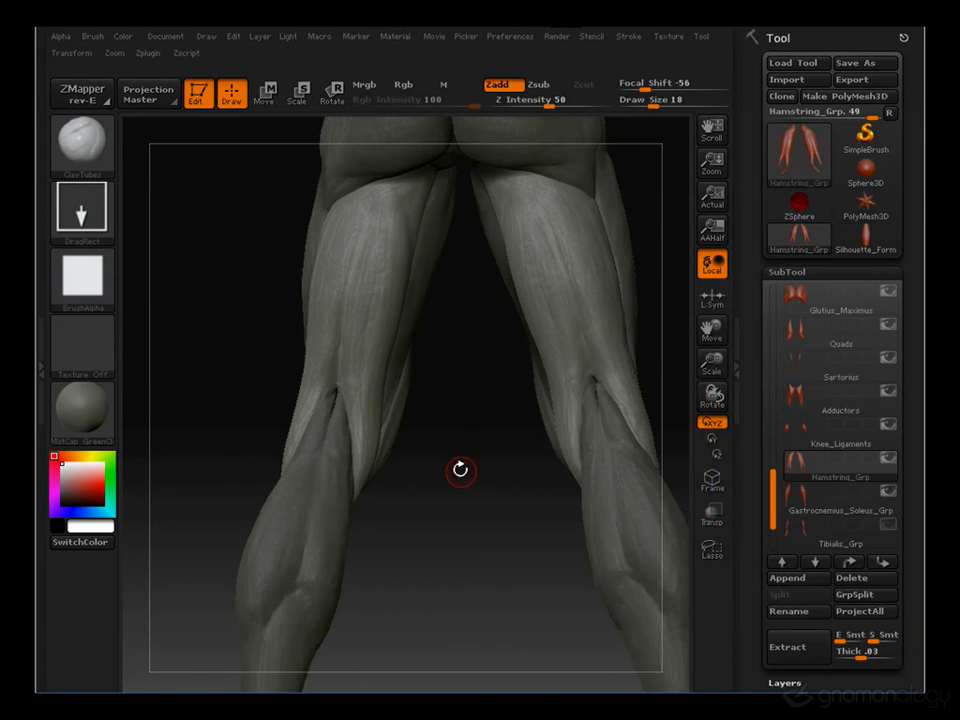
{"action": "left_click_drag", "start_coordinate": [476, 484], "coordinate": [480, 489], "text": "shift"}
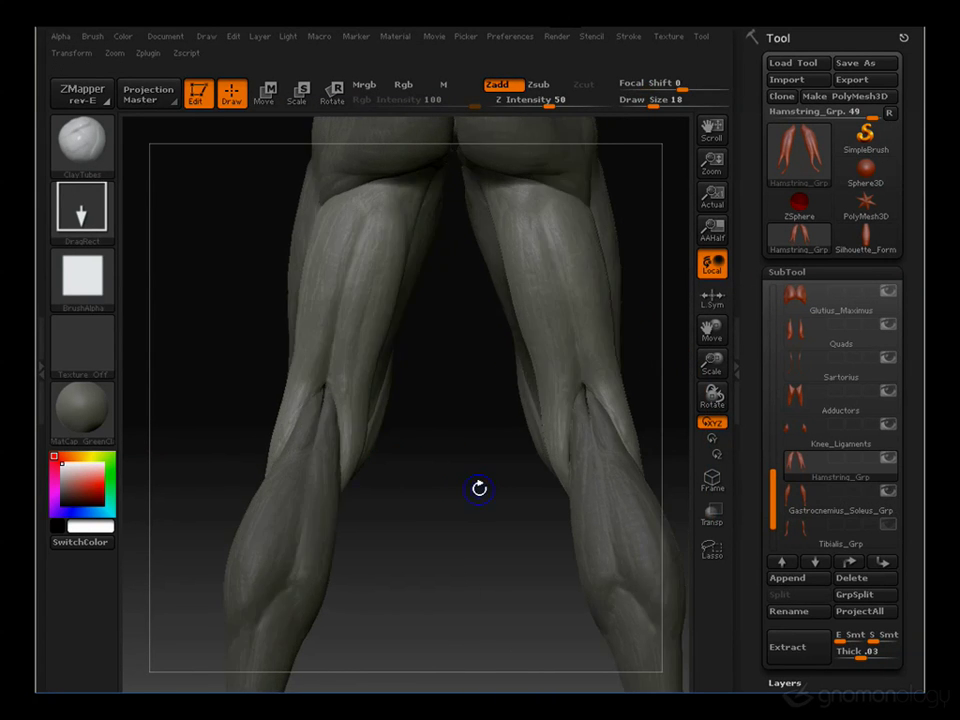
{"action": "left_click_drag", "start_coordinate": [446, 538], "coordinate": [440, 446], "text": "alt"}
{"action": "left_click", "coordinate": [797, 500]}
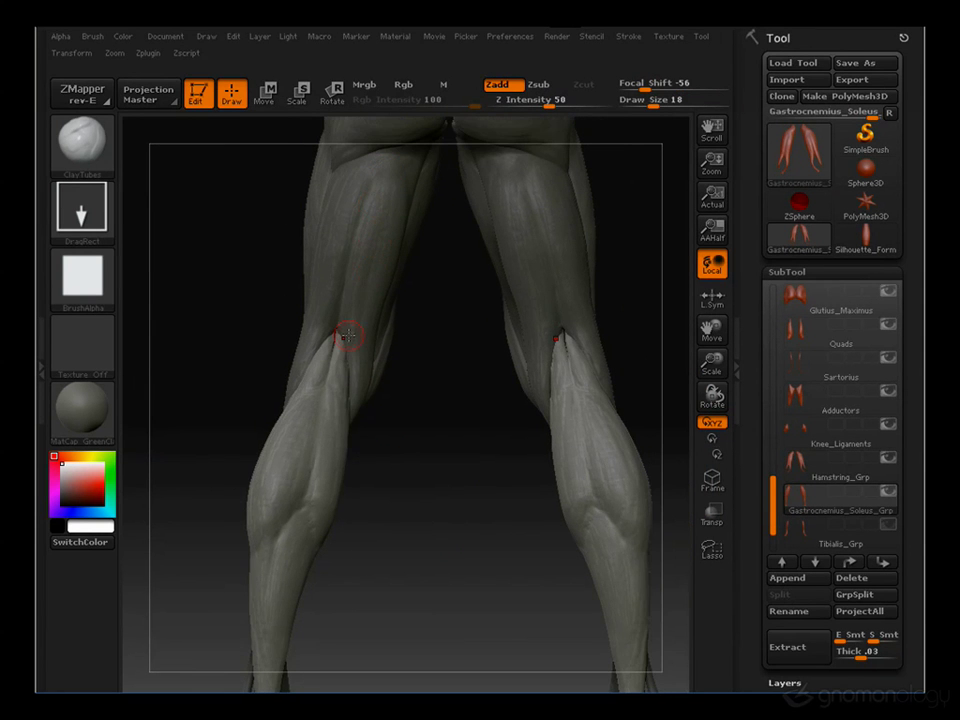
Hide the Hamstring_Grp subtool and examine the upper heads of the calf muscle behind the knee
{"action": "left_click_drag", "start_coordinate": [426, 346], "coordinate": [420, 440], "text": "alt"}
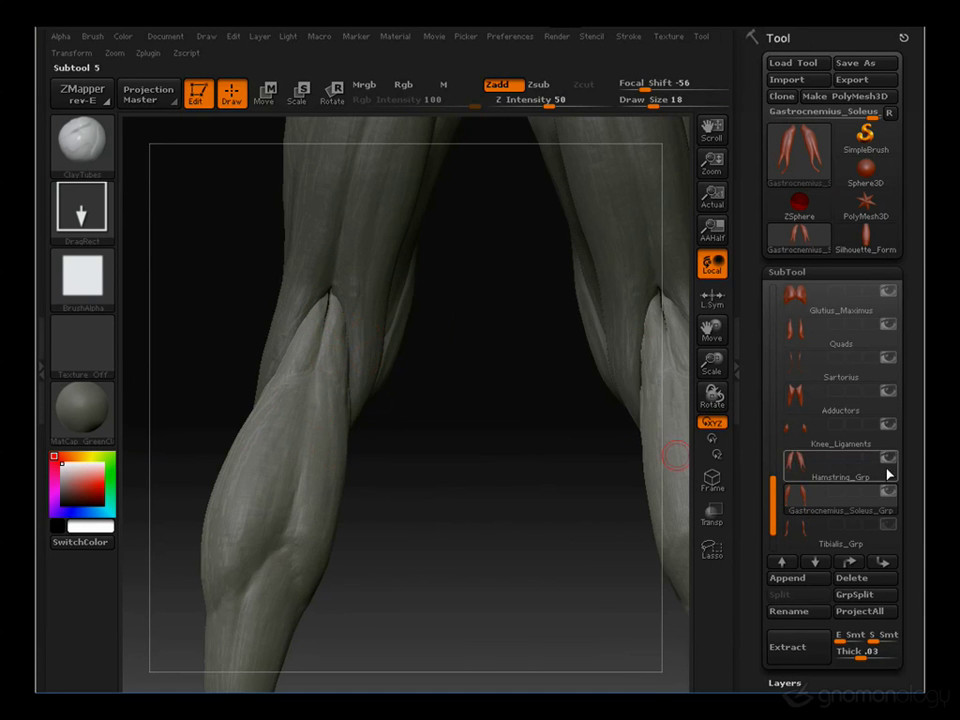
{"action": "left_click_drag", "start_coordinate": [671, 454], "coordinate": [623, 413]}
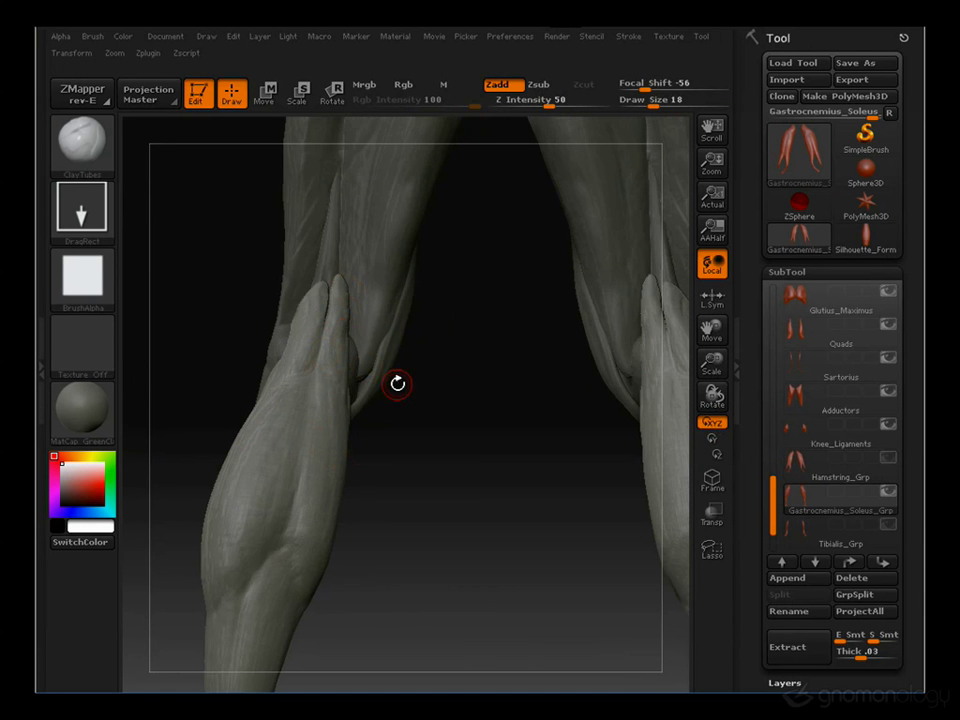
{"action": "left_click_drag", "start_coordinate": [400, 360], "coordinate": [306, 320]}
{"action": "left_click_drag", "start_coordinate": [244, 258], "coordinate": [256, 314], "text": "alt"}
Set the draw size to 38, switch to the Move brush and view the calf's upper attachment from the outer knee
{"action": "key", "text": "s"}
{"action": "left_click_drag", "start_coordinate": [378, 292], "coordinate": [392, 294]}
{"action": "key", "text": "2"}
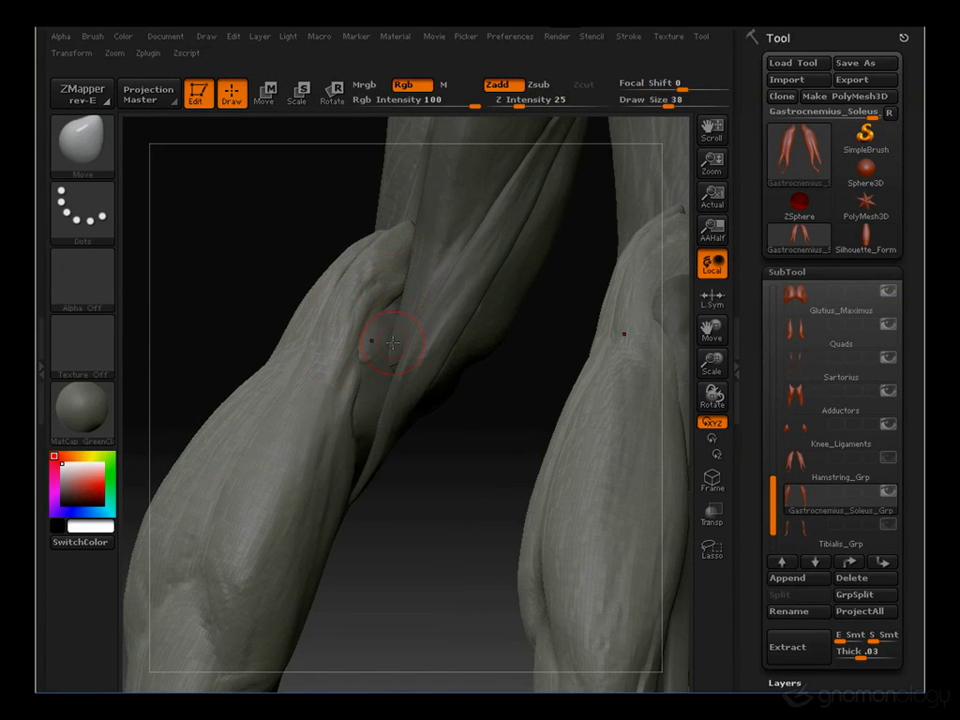
{"action": "left_click_drag", "start_coordinate": [203, 287], "coordinate": [368, 275]}
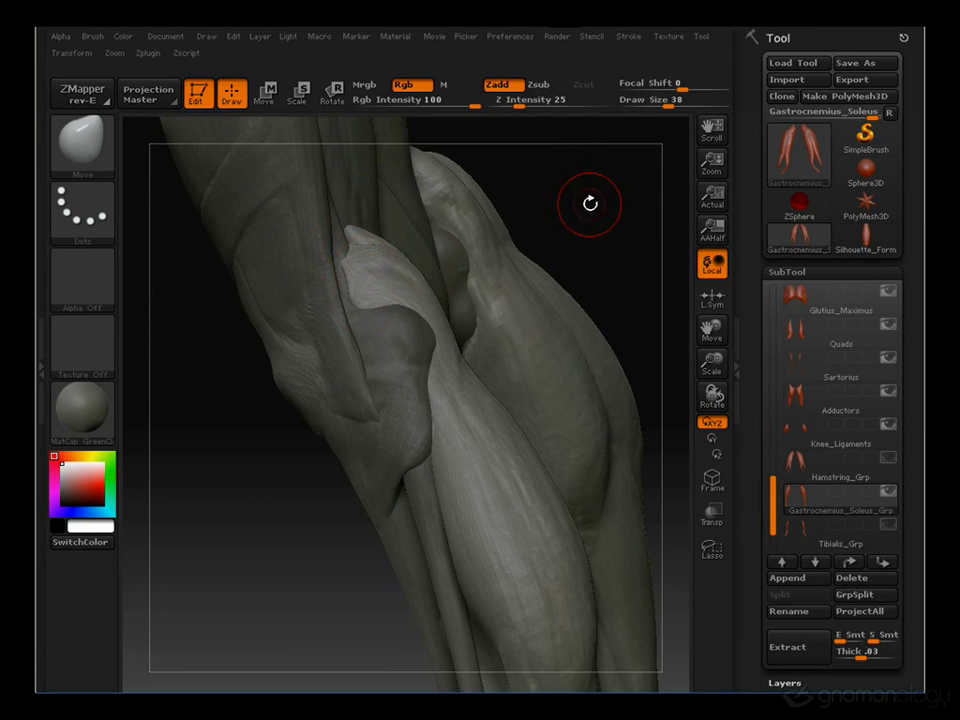
Examine the calf muscle's two upper heads behind the knee and show the Hamstring_Grp subtool again
{"action": "mouse_move", "coordinate": [589, 204]}
{"action": "left_mouse_down"}
{"action": "mouse_move", "coordinate": [514, 257]}
{"action": "mouse_move", "coordinate": [422, 248]}
{"action": "mouse_move", "coordinate": [290, 304]}
{"action": "mouse_move", "coordinate": [400, 227]}
{"action": "left_mouse_up"}
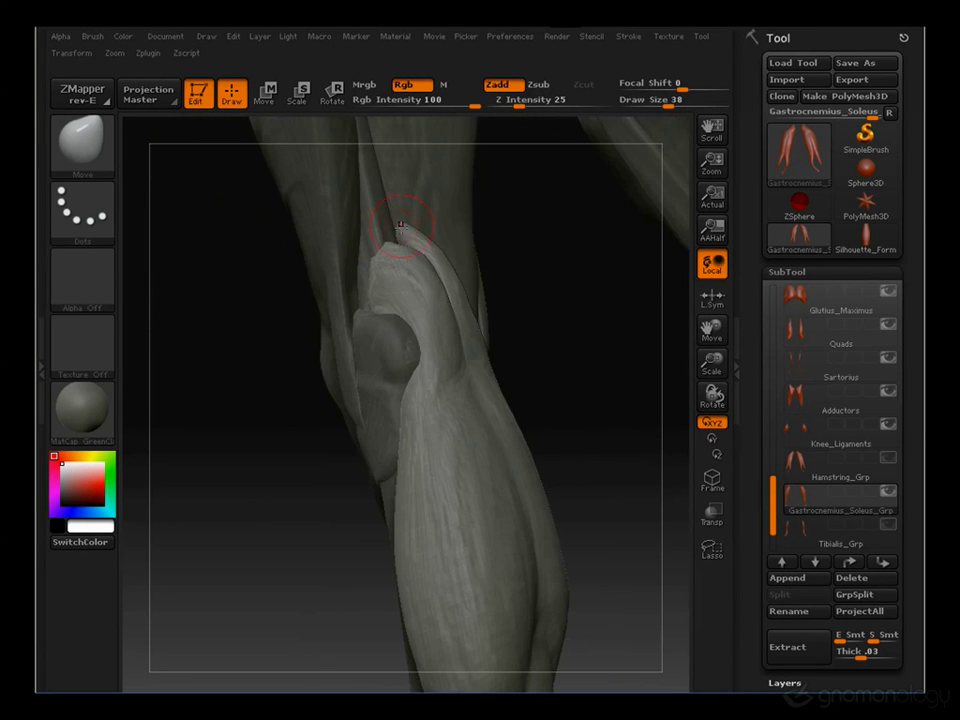
{"action": "left_click_drag", "start_coordinate": [471, 246], "coordinate": [397, 231]}
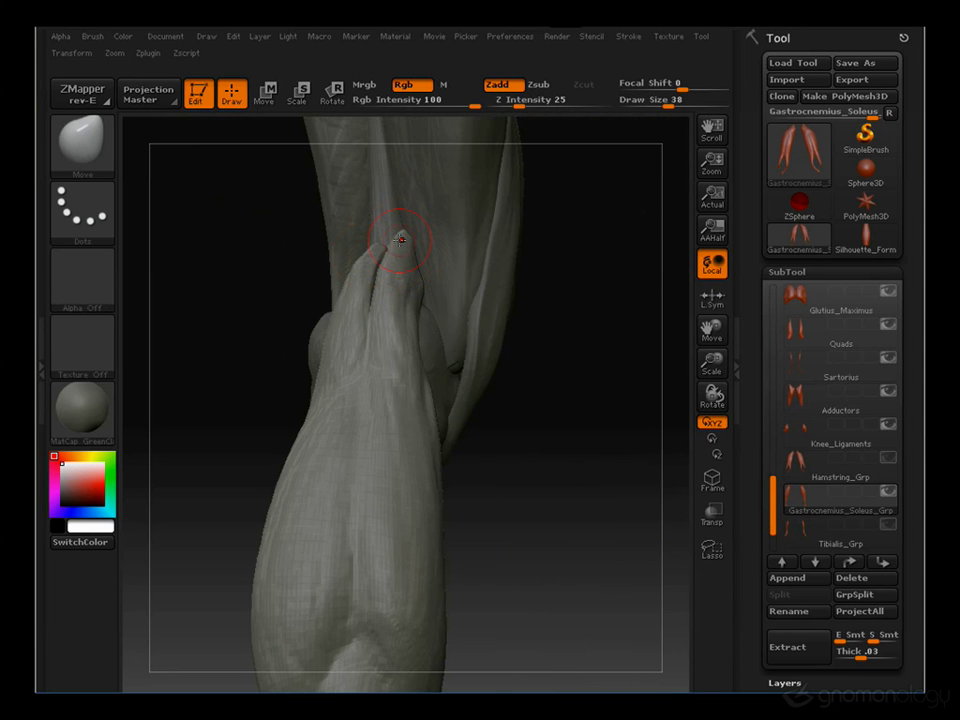
{"action": "left_click_drag", "start_coordinate": [391, 283], "coordinate": [341, 276]}
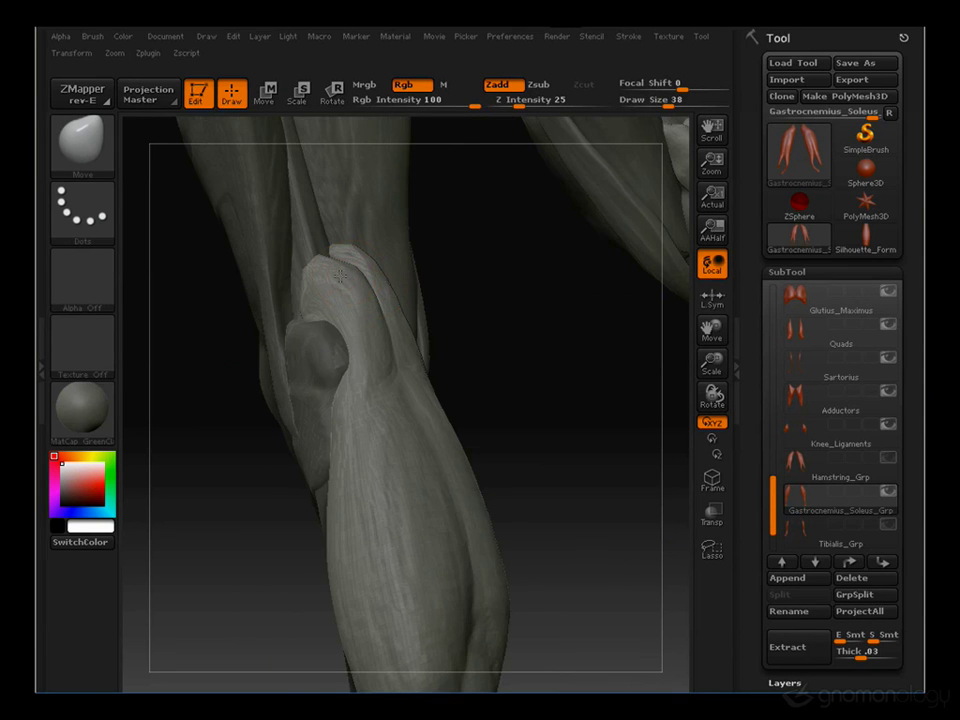
{"action": "left_click_drag", "start_coordinate": [389, 305], "coordinate": [365, 301]}
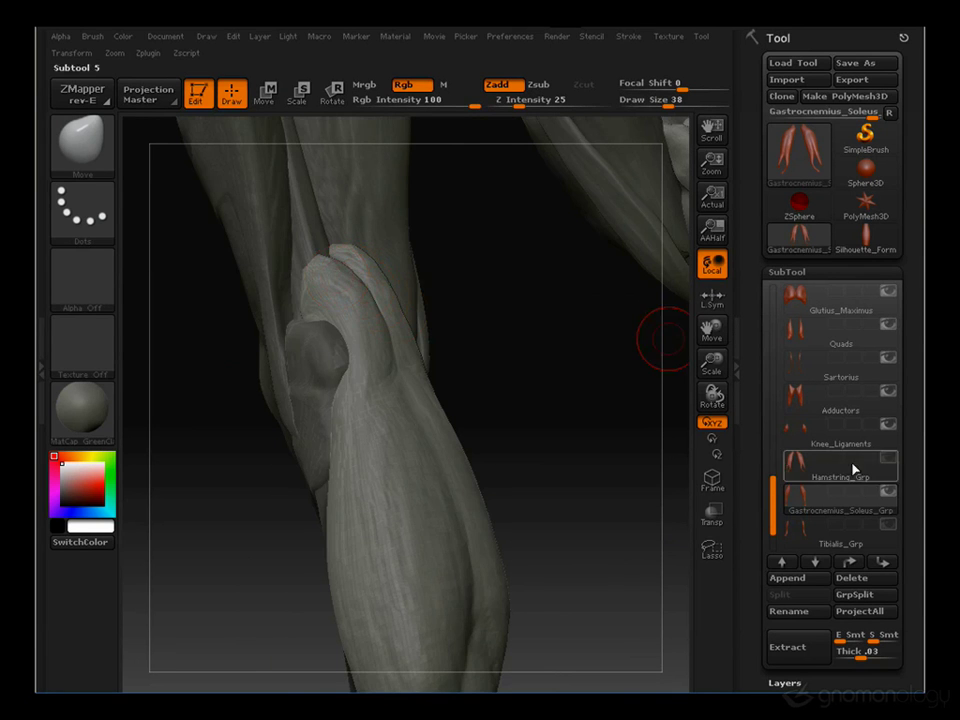
{"action": "left_click", "coordinate": [885, 455]}
Set the draw size to 30 and adjust the calf's upper heads between the hamstring tendons with the Move brush
{"action": "mouse_move", "coordinate": [559, 371]}
{"action": "left_mouse_down"}
{"action": "mouse_move", "coordinate": [565, 337]}
{"action": "mouse_move", "coordinate": [328, 267]}
{"action": "left_mouse_up"}
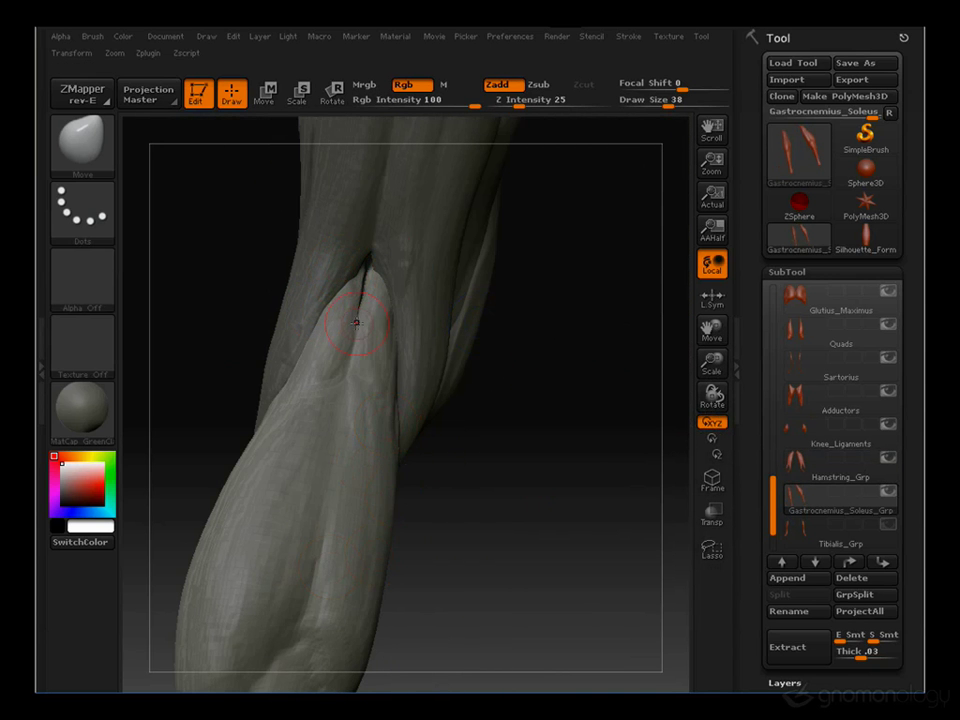
{"action": "left_click_drag", "start_coordinate": [546, 369], "coordinate": [400, 330]}
{"action": "key", "text": "s"}
{"action": "left_click", "coordinate": [341, 316]}
{"action": "mouse_move", "coordinate": [165, 322]}
{"action": "left_mouse_down"}
{"action": "mouse_move", "coordinate": [560, 365]}
{"action": "mouse_move", "coordinate": [634, 210]}
{"action": "left_mouse_up"}
{"action": "left_click_drag", "start_coordinate": [471, 311], "coordinate": [349, 317]}
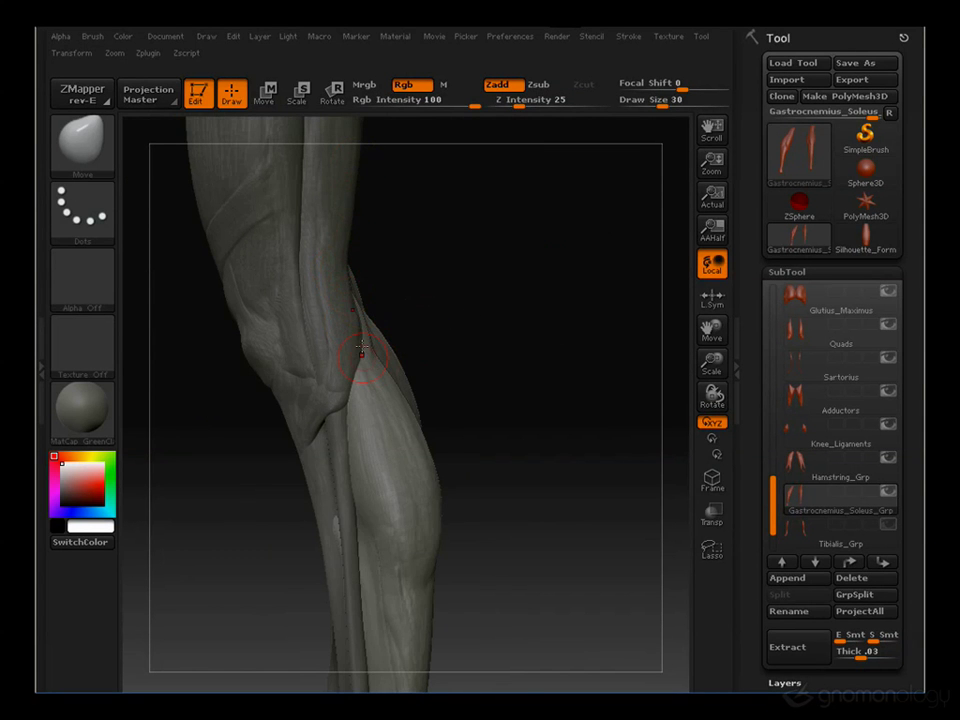
Set the draw size to 53 and reshape the calf's upper attachment where it tucks under the outer hamstring
{"action": "left_click_drag", "start_coordinate": [362, 349], "coordinate": [444, 370]}
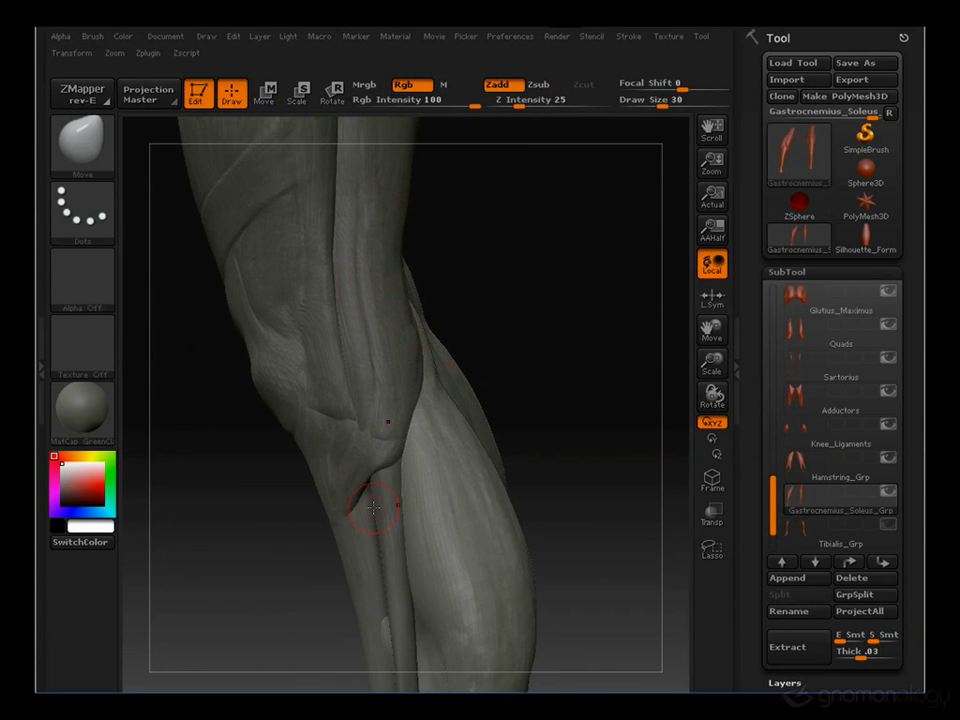
{"action": "left_click_drag", "start_coordinate": [353, 414], "coordinate": [457, 314]}
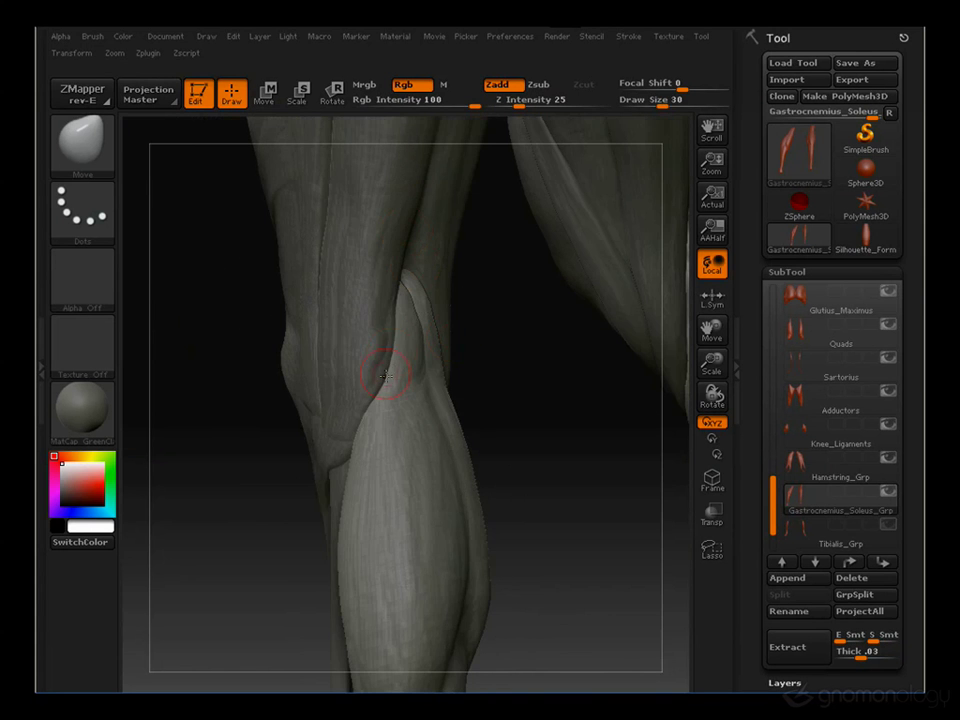
{"action": "left_click_drag", "start_coordinate": [416, 392], "coordinate": [397, 303]}
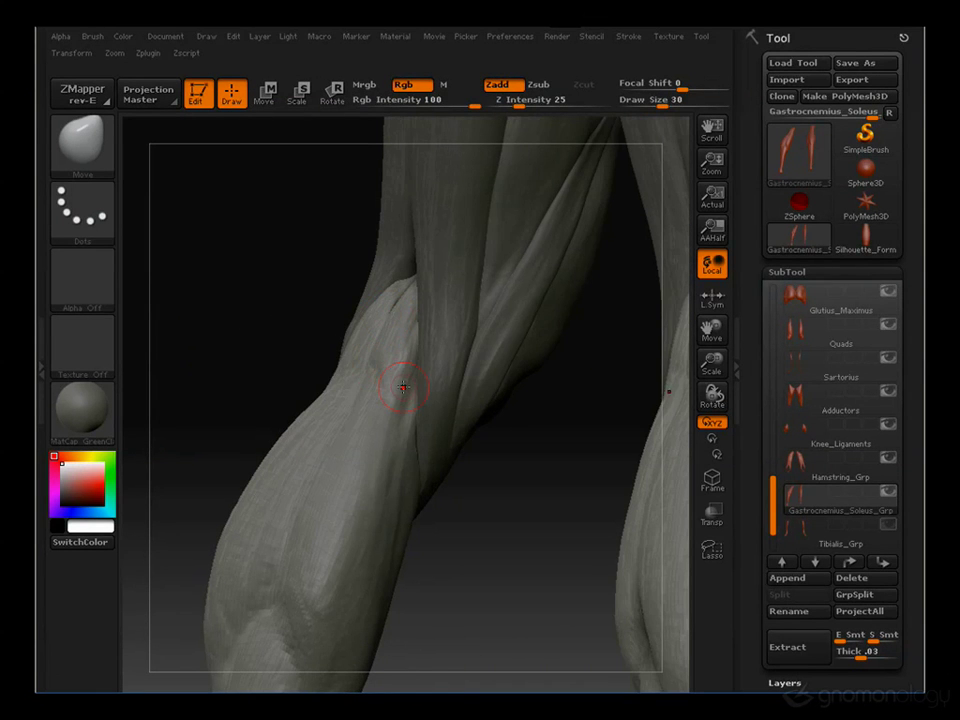
{"action": "left_click_drag", "start_coordinate": [403, 387], "coordinate": [404, 366]}
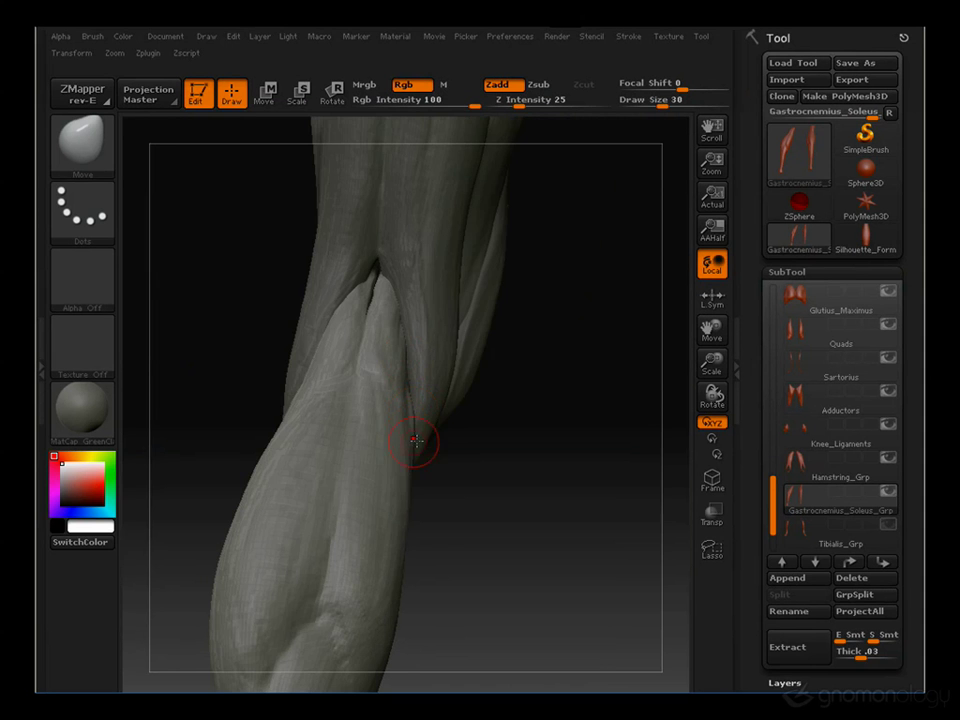
{"action": "left_click_drag", "start_coordinate": [416, 441], "coordinate": [427, 401]}
{"action": "key", "text": "s"}
{"action": "mouse_move", "coordinate": [481, 293]}
{"action": "left_mouse_down"}
{"action": "mouse_move", "coordinate": [422, 318]}
{"action": "mouse_move", "coordinate": [446, 320]}
{"action": "left_mouse_up"}
{"action": "left_click_drag", "start_coordinate": [461, 320], "coordinate": [400, 338]}
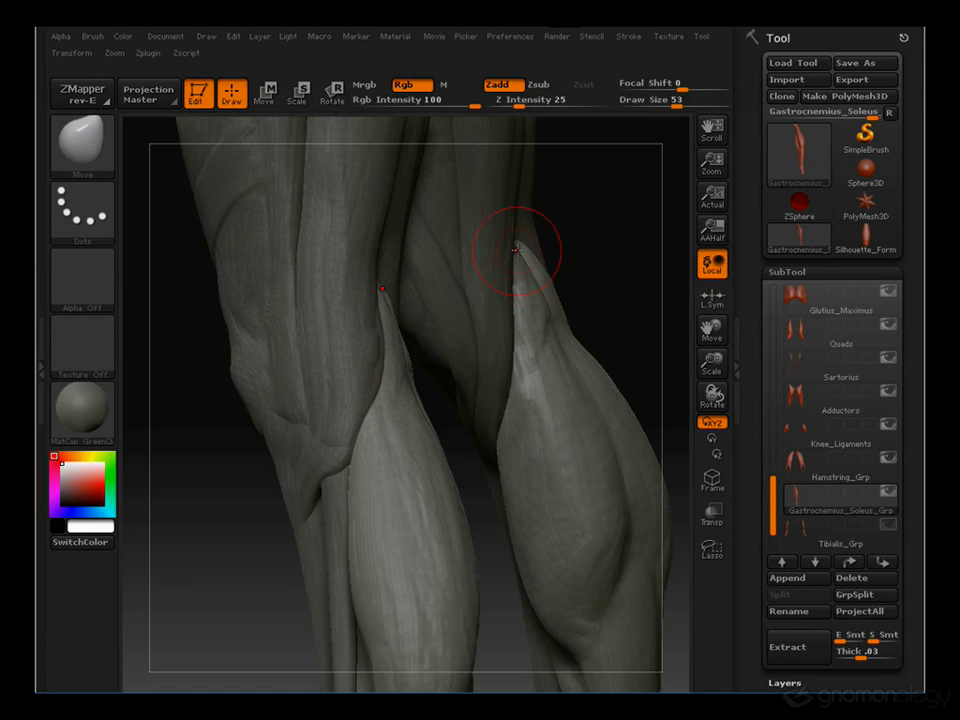
{"action": "mouse_move", "coordinate": [614, 284]}
{"action": "left_mouse_down"}
{"action": "mouse_move", "coordinate": [467, 291]}
{"action": "mouse_move", "coordinate": [420, 351]}
{"action": "mouse_move", "coordinate": [358, 264]}
{"action": "mouse_move", "coordinate": [371, 241]}
{"action": "left_mouse_up"}
Reduce the draw size to 41, then 29, and refine the tips of the calf heads in the hollow behind the knee
{"action": "key", "text": "s"}
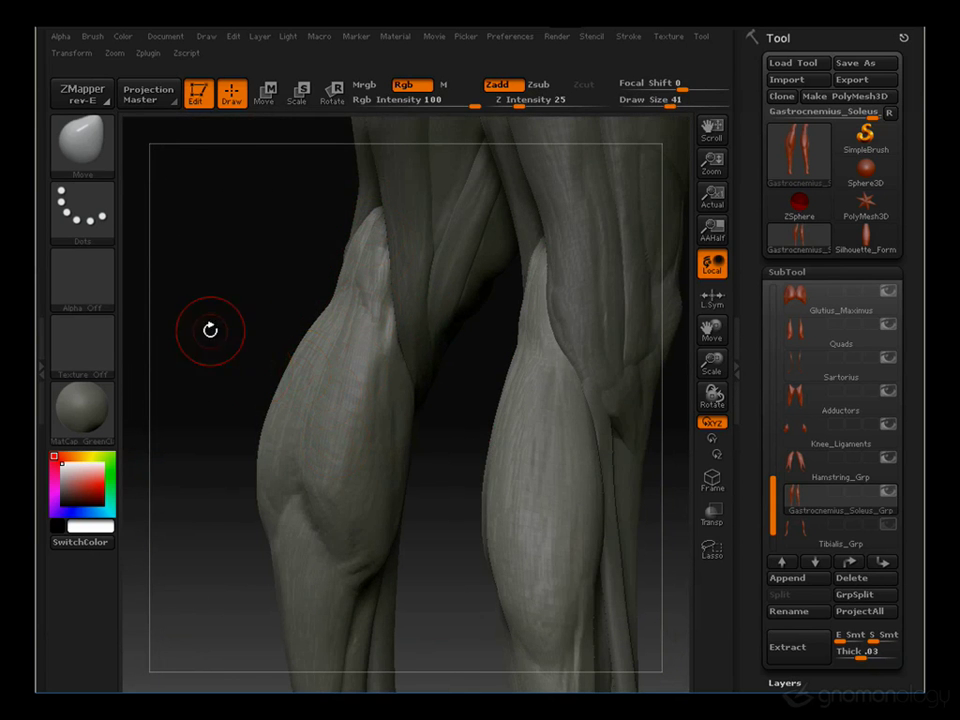
{"action": "left_click_drag", "start_coordinate": [210, 330], "coordinate": [339, 268]}
{"action": "mouse_move", "coordinate": [190, 312]}
{"action": "left_mouse_down"}
{"action": "mouse_move", "coordinate": [225, 328]}
{"action": "mouse_move", "coordinate": [328, 257]}
{"action": "left_mouse_up"}
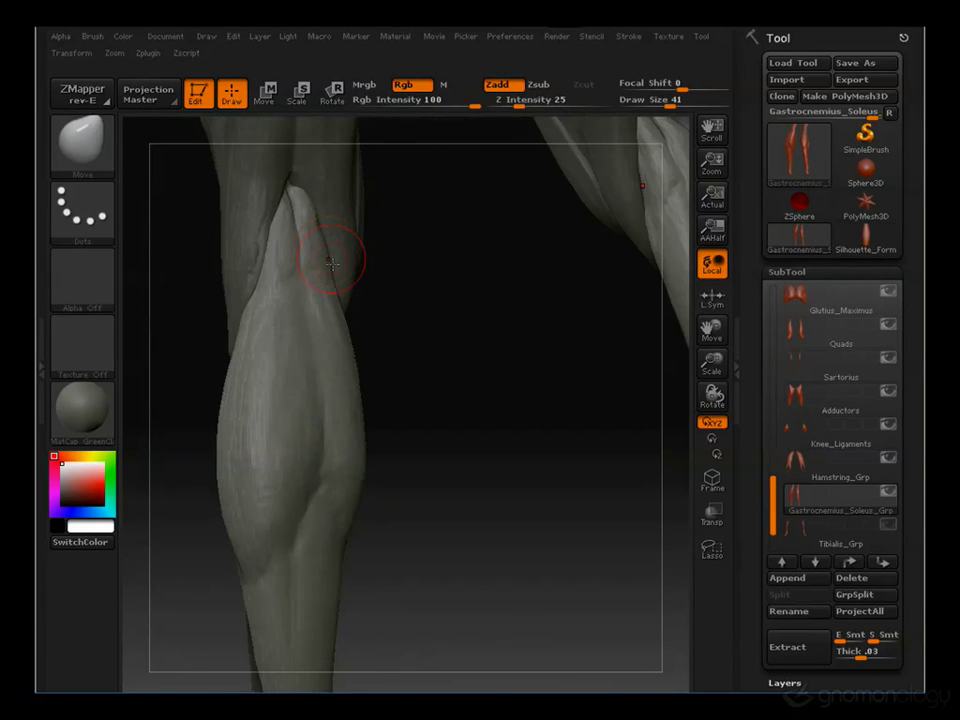
{"action": "key", "text": "bracketleft"}
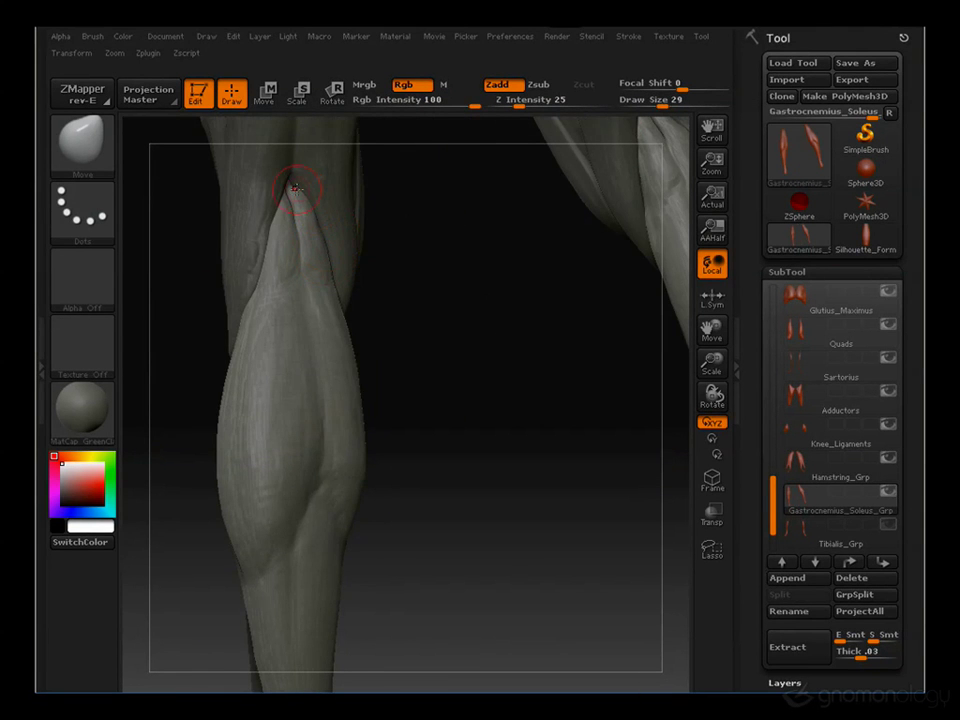
{"action": "left_click_drag", "start_coordinate": [452, 273], "coordinate": [328, 365]}
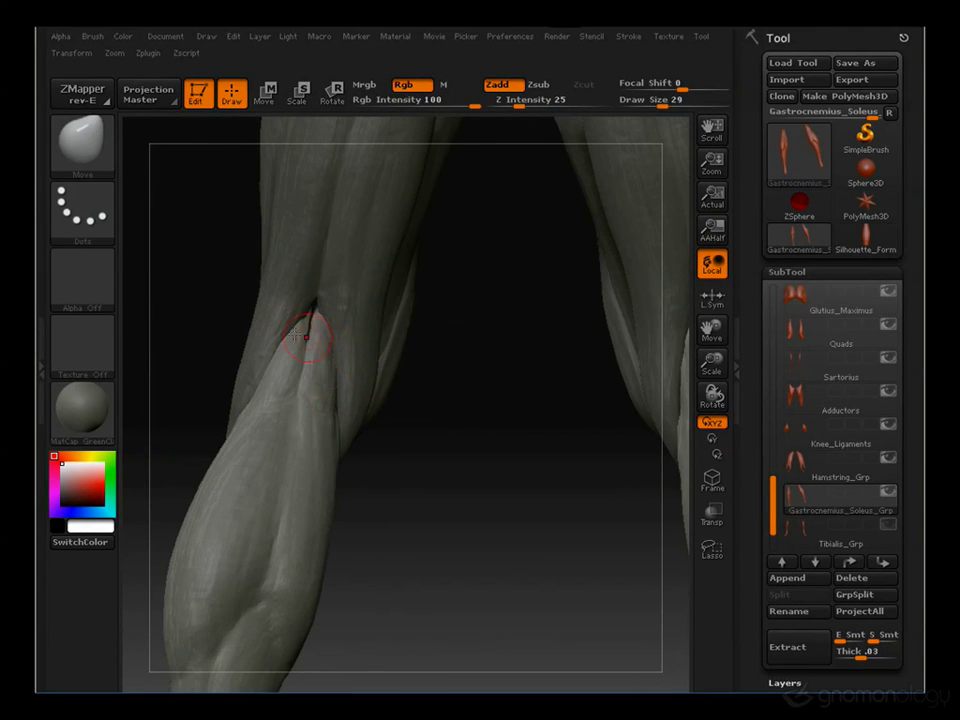
Fit the calf heads against the hamstring tendons with the Move brush, using draw sizes 53 and 31
{"action": "left_click_drag", "start_coordinate": [192, 316], "coordinate": [356, 322]}
{"action": "key", "text": "s"}
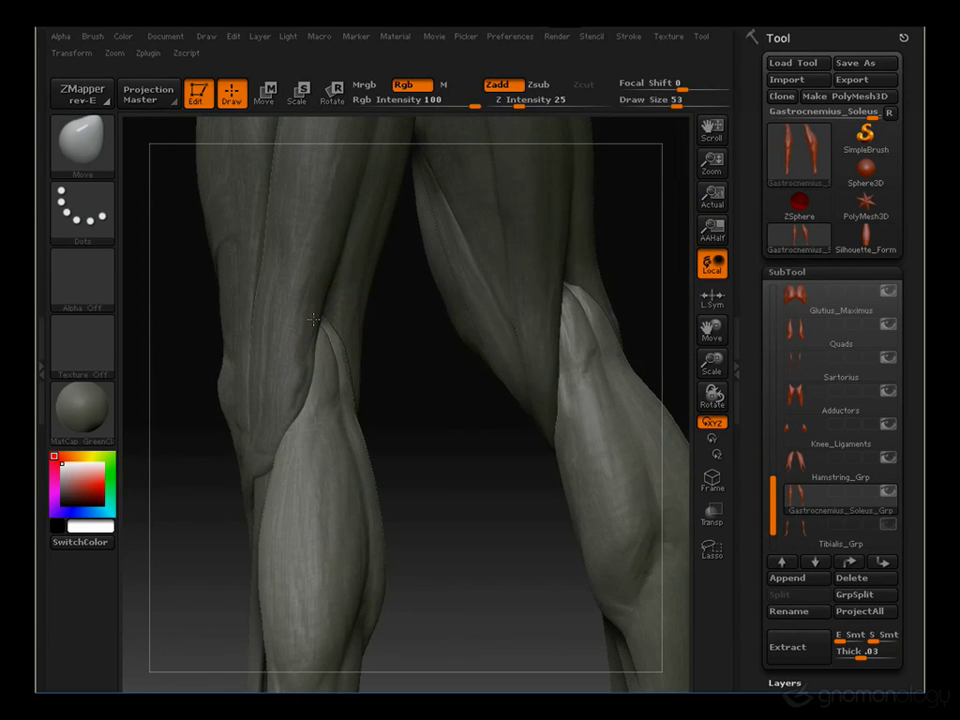
{"action": "key", "text": "bracketleft"}
{"action": "key", "text": "bracketleft"}
{"action": "left_click_drag", "start_coordinate": [426, 360], "coordinate": [334, 323]}
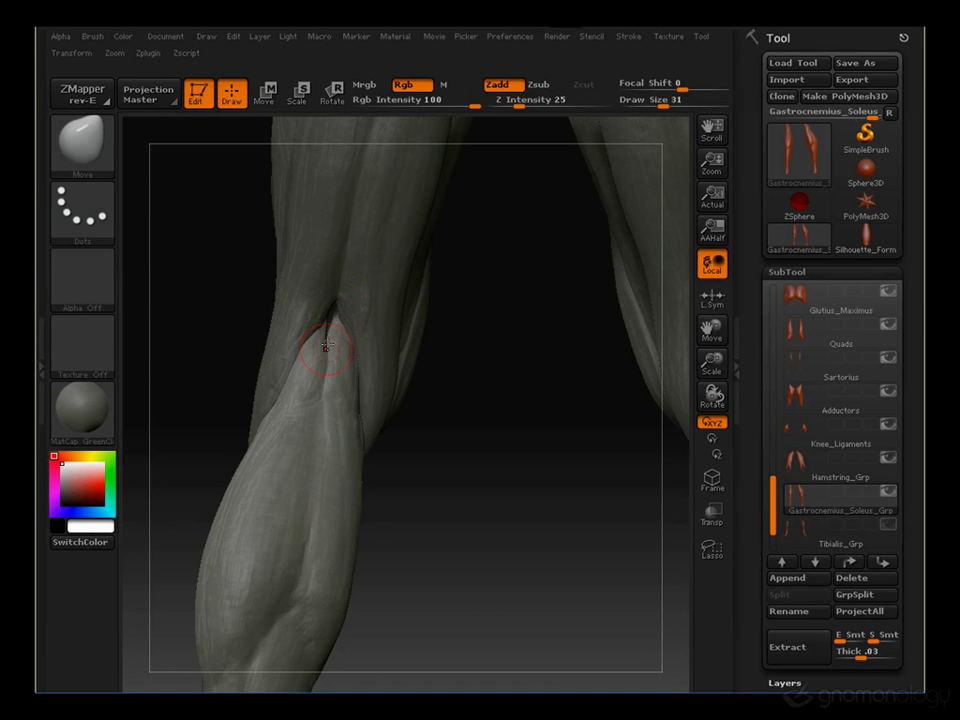
Examine the calf's overall contour from the outer side, front and back of the lower leg
{"action": "left_click_drag", "start_coordinate": [182, 343], "coordinate": [497, 319]}
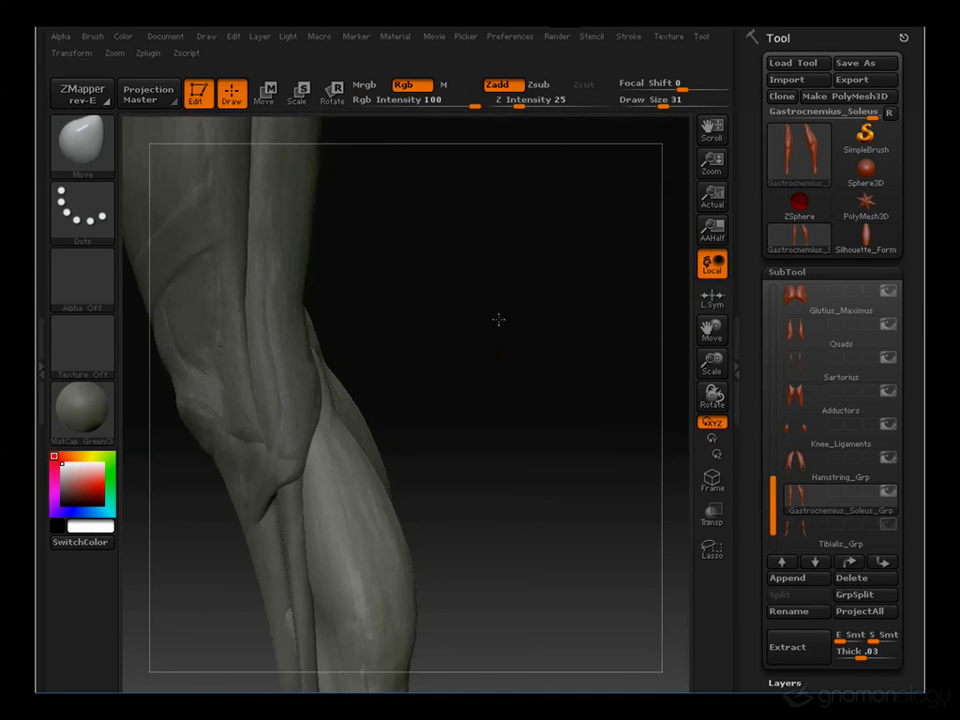
{"action": "left_click_drag", "start_coordinate": [461, 359], "coordinate": [516, 231], "text": "alt"}
{"action": "left_click_drag", "start_coordinate": [480, 434], "coordinate": [364, 314]}
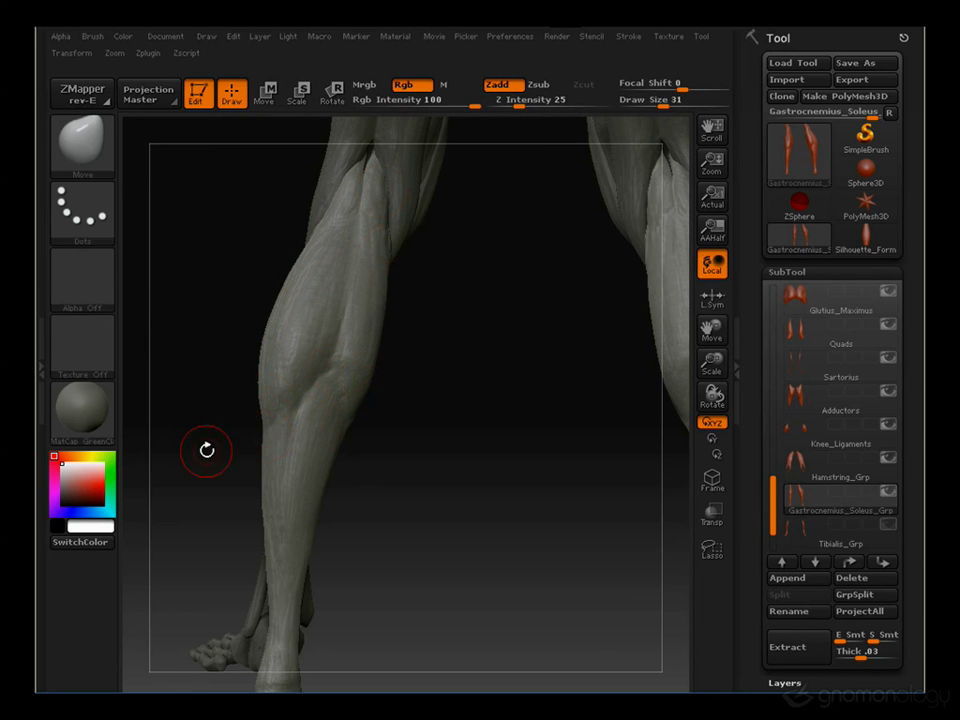
{"action": "left_click_drag", "start_coordinate": [452, 386], "coordinate": [531, 287]}
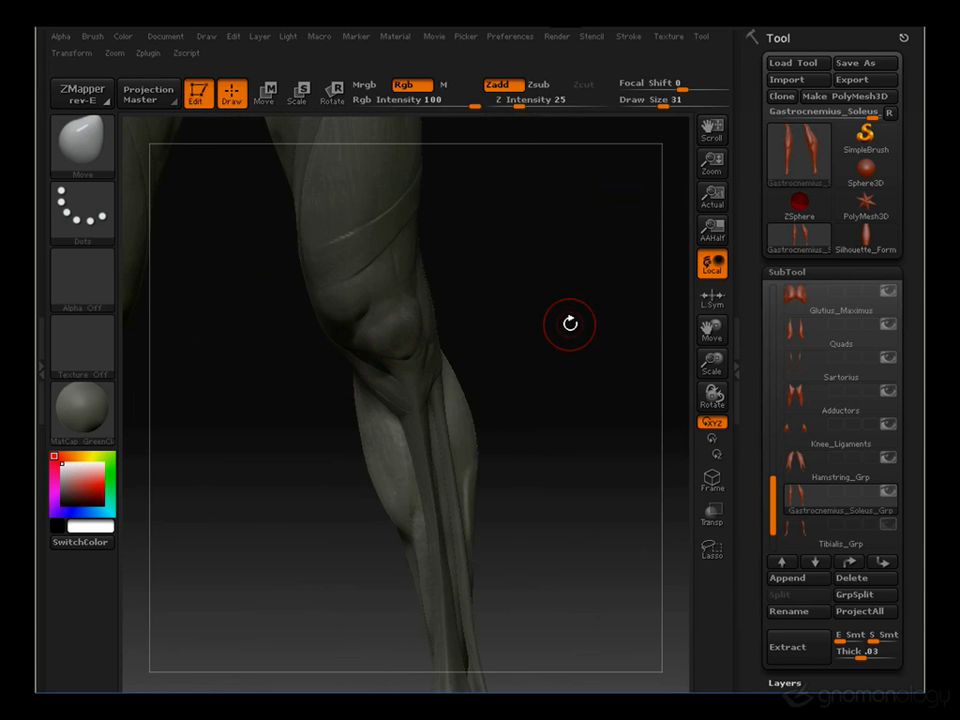
{"action": "left_click_drag", "start_coordinate": [568, 321], "coordinate": [544, 300]}
{"action": "left_click_drag", "start_coordinate": [454, 258], "coordinate": [304, 375]}
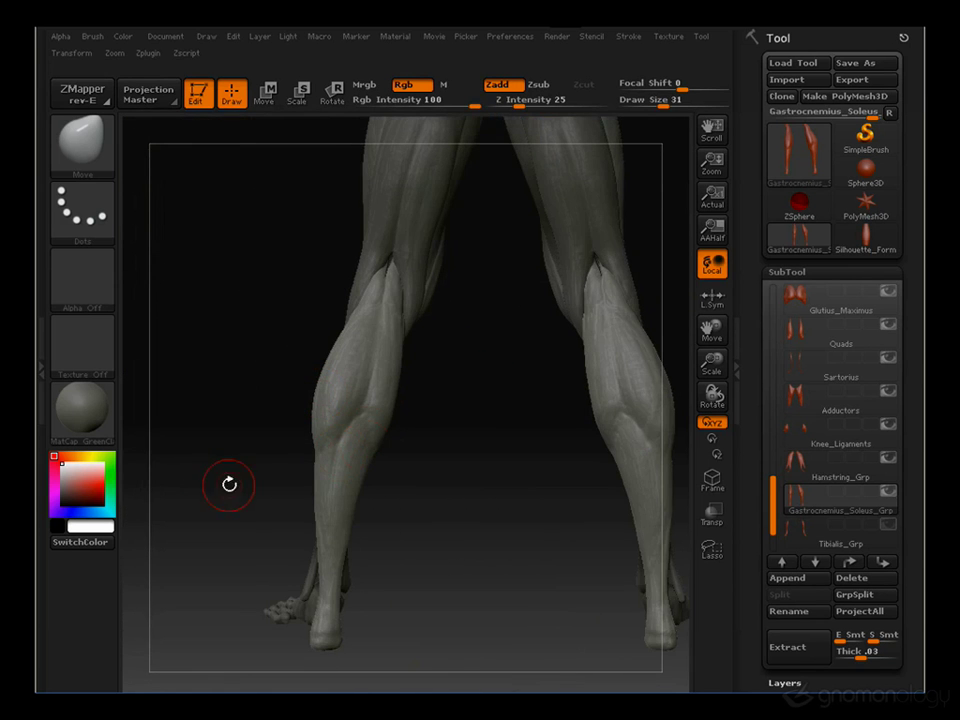
{"action": "left_click_drag", "start_coordinate": [469, 367], "coordinate": [410, 142]}
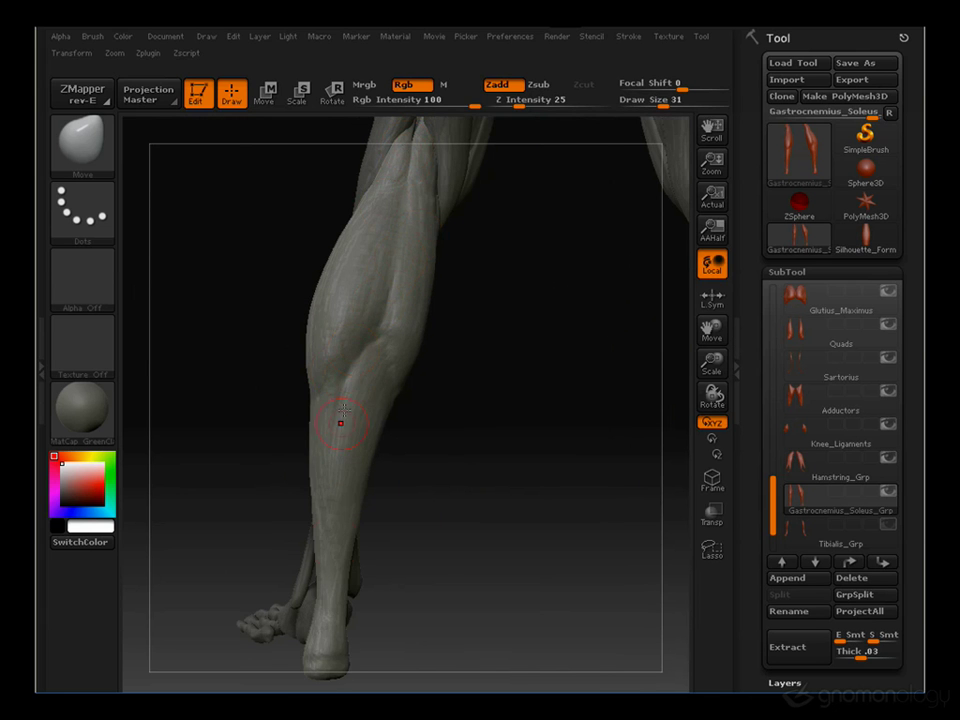
Set the draw size to 19 and examine the lower calf and Achilles tendon down to the heel, from the back, outer side and front
{"action": "left_click_drag", "start_coordinate": [525, 489], "coordinate": [420, 364]}
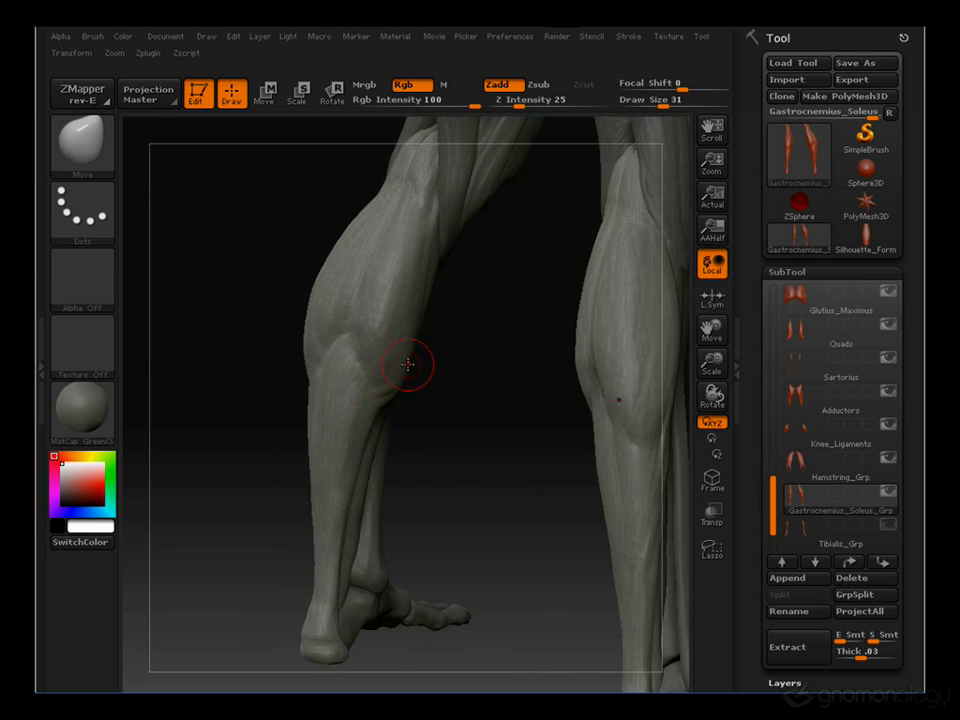
{"action": "left_click_drag", "start_coordinate": [228, 535], "coordinate": [369, 381]}
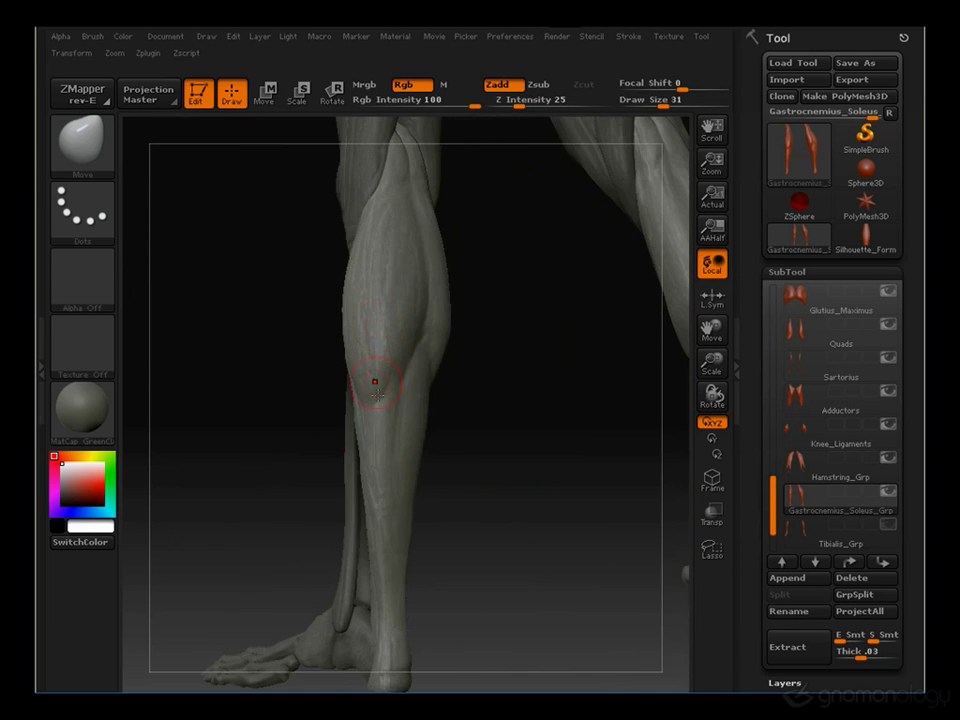
{"action": "mouse_move", "coordinate": [414, 636]}
{"action": "left_mouse_down"}
{"action": "mouse_move", "coordinate": [460, 295]}
{"action": "mouse_move", "coordinate": [383, 235]}
{"action": "left_mouse_up"}
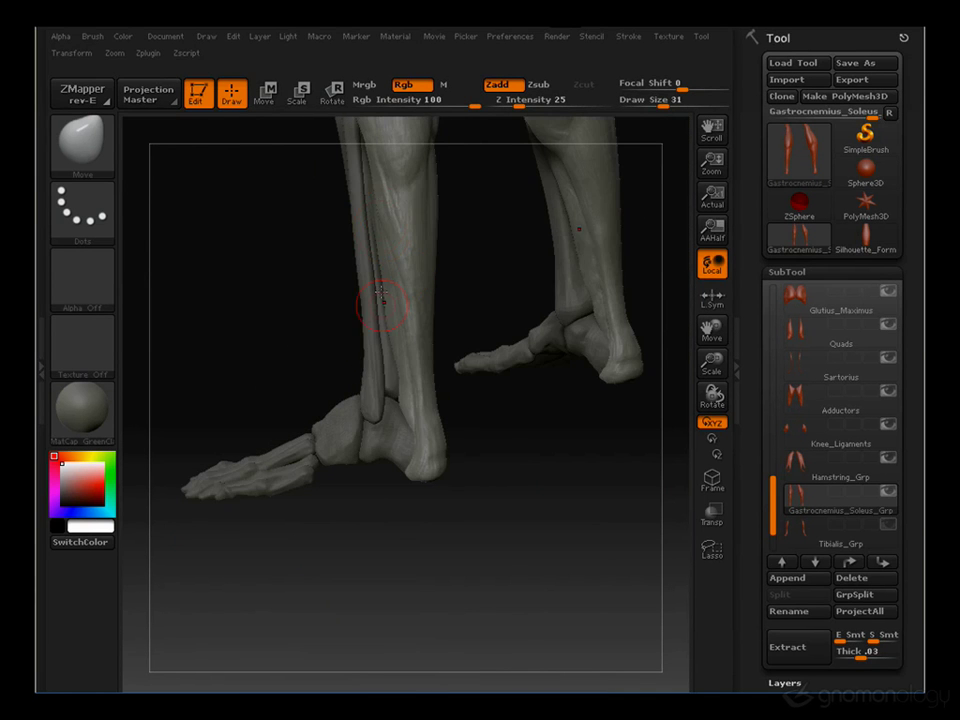
{"action": "mouse_move", "coordinate": [419, 524]}
{"action": "left_mouse_down"}
{"action": "mouse_move", "coordinate": [497, 429]}
{"action": "mouse_move", "coordinate": [455, 355]}
{"action": "left_mouse_up"}
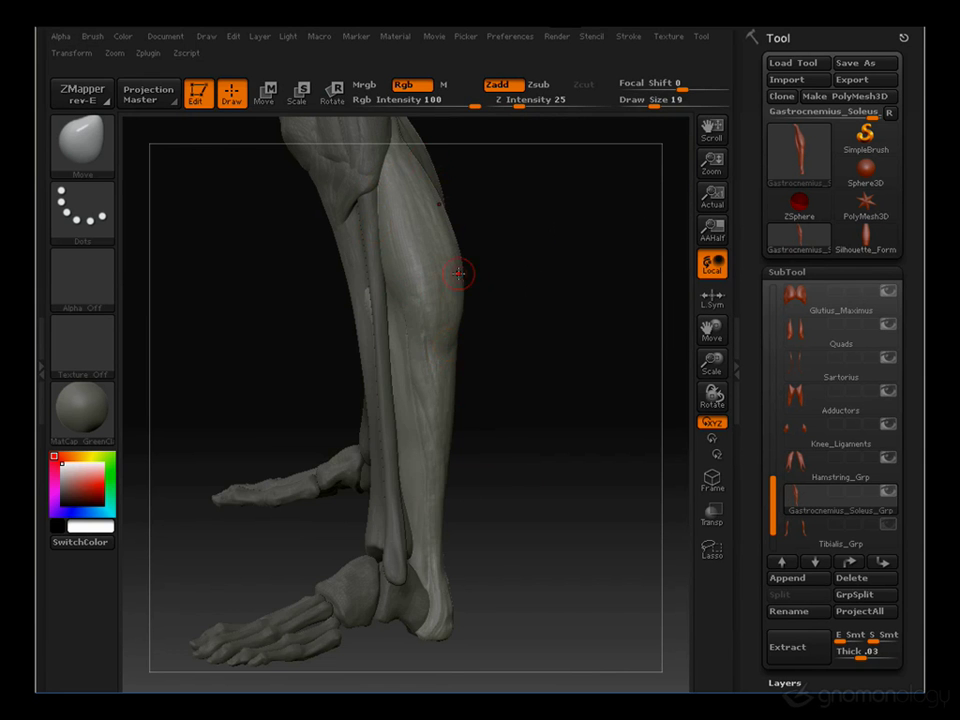
{"action": "mouse_move", "coordinate": [533, 459]}
{"action": "left_mouse_down"}
{"action": "mouse_move", "coordinate": [521, 390]}
{"action": "mouse_move", "coordinate": [420, 266]}
{"action": "left_mouse_up"}
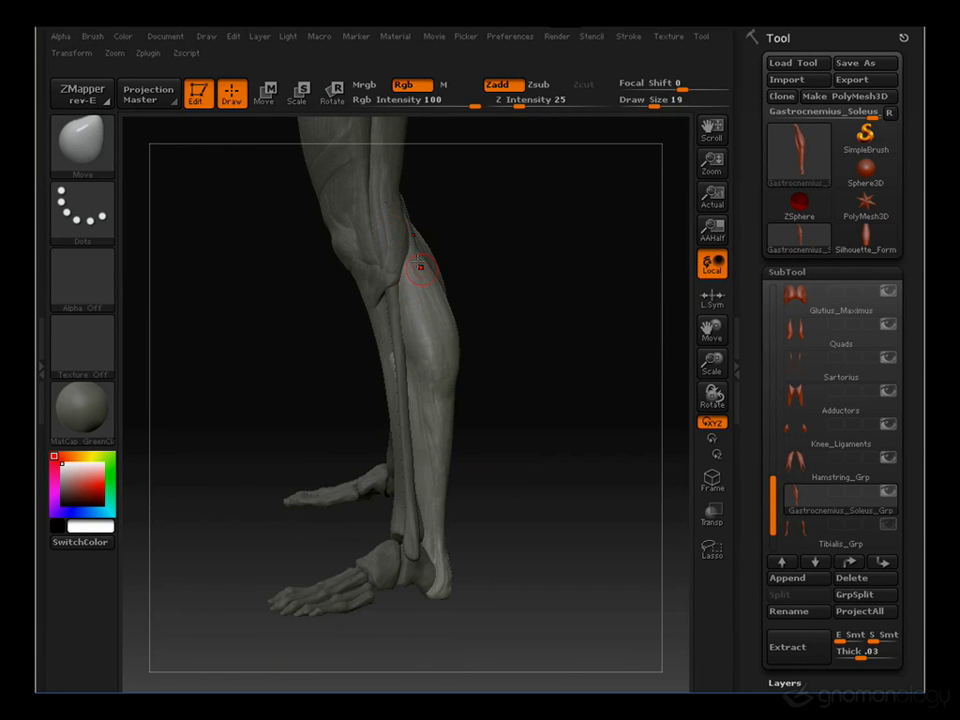
{"action": "left_click_drag", "start_coordinate": [410, 580], "coordinate": [282, 449]}
{"action": "left_click_drag", "start_coordinate": [499, 270], "coordinate": [450, 156]}
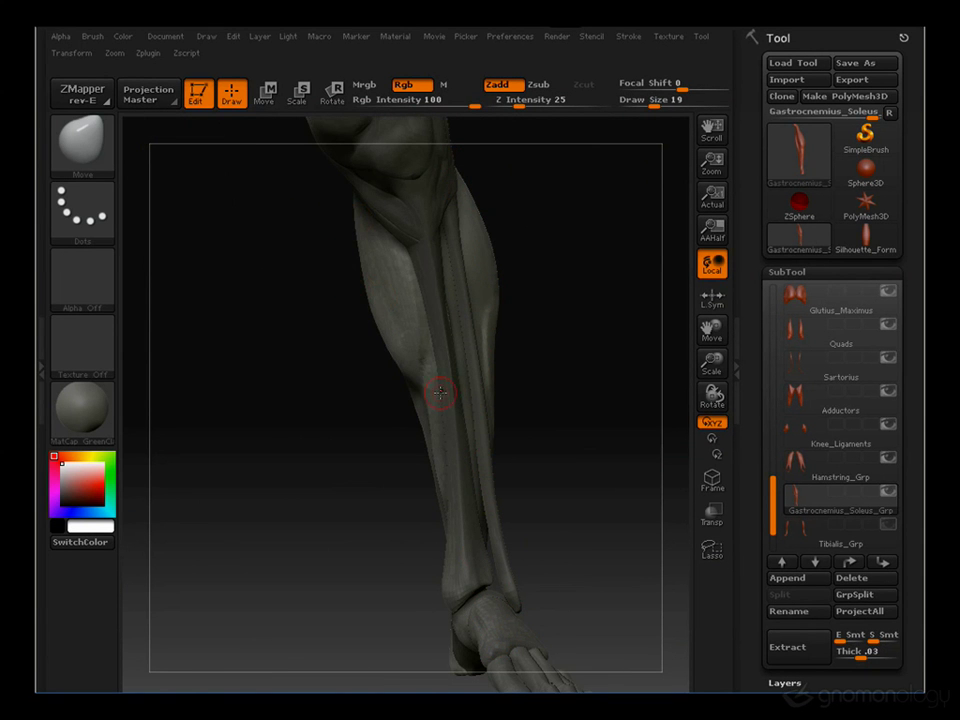
Examine the calf's inner side along the shinbone, from below the knee to the Achilles tendon and inner ankle
{"action": "left_click_drag", "start_coordinate": [499, 338], "coordinate": [382, 357]}
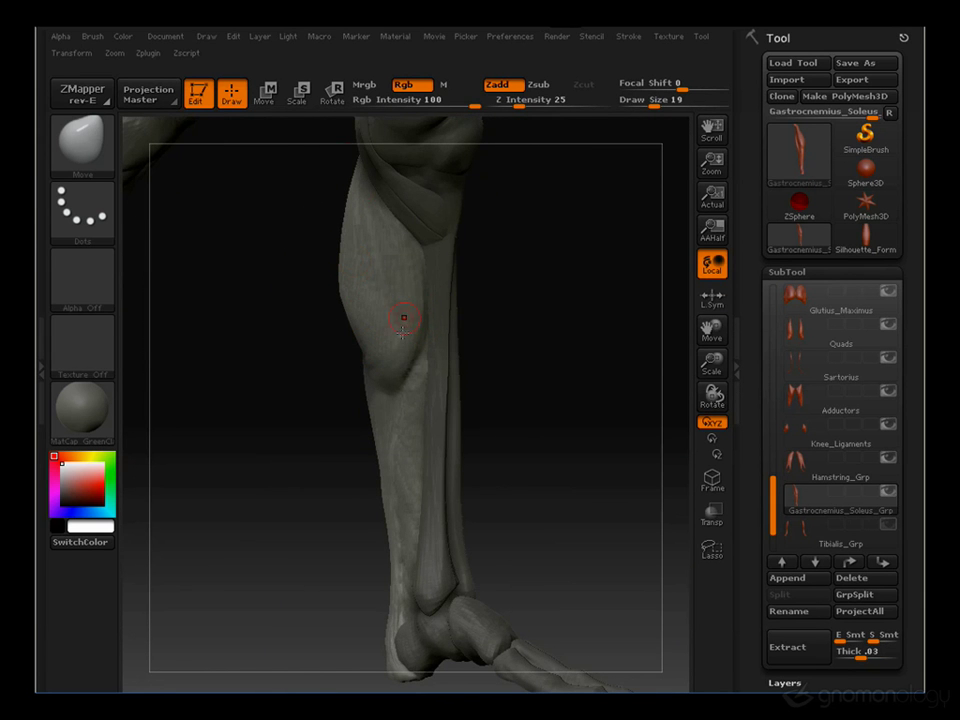
{"action": "left_click_drag", "start_coordinate": [538, 223], "coordinate": [510, 357]}
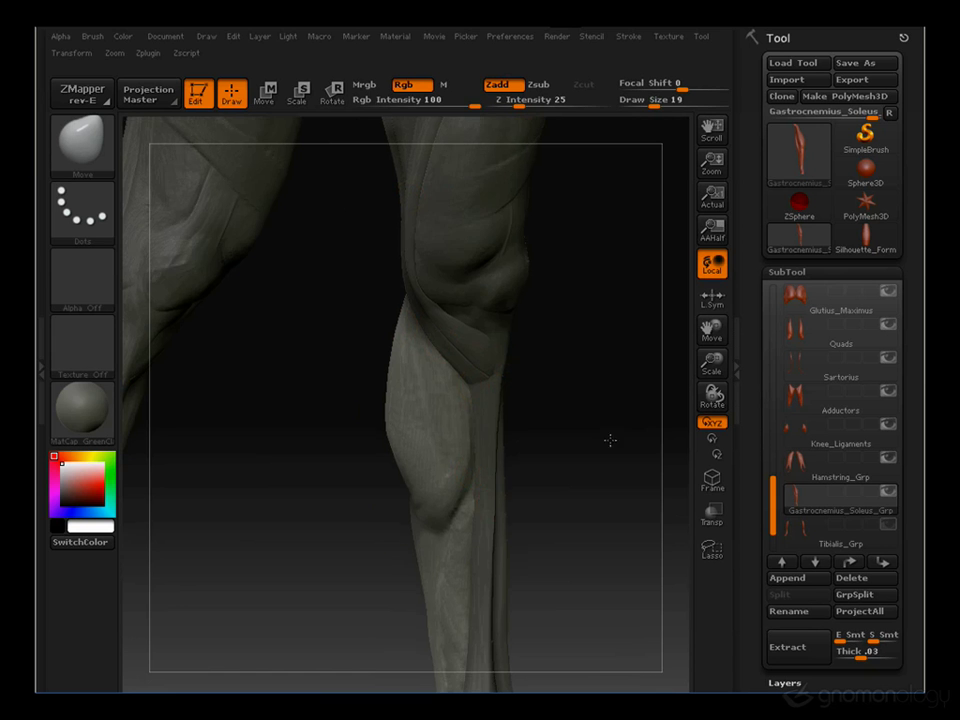
{"action": "left_click_drag", "start_coordinate": [611, 439], "coordinate": [490, 370]}
{"action": "left_click_drag", "start_coordinate": [570, 405], "coordinate": [590, 385]}
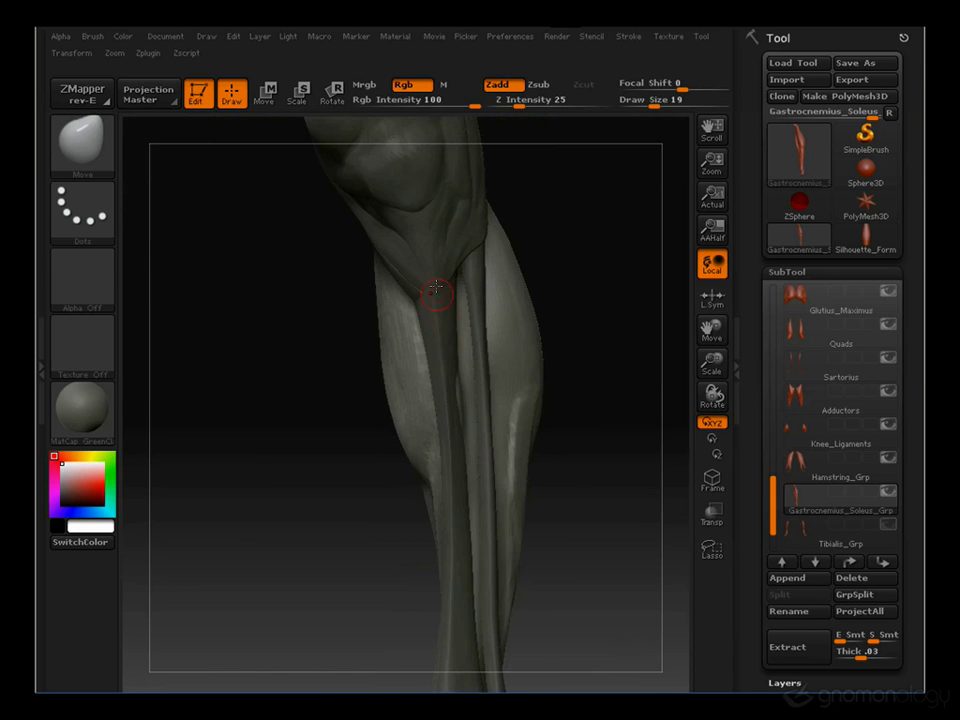
{"action": "left_click_drag", "start_coordinate": [345, 335], "coordinate": [453, 264]}
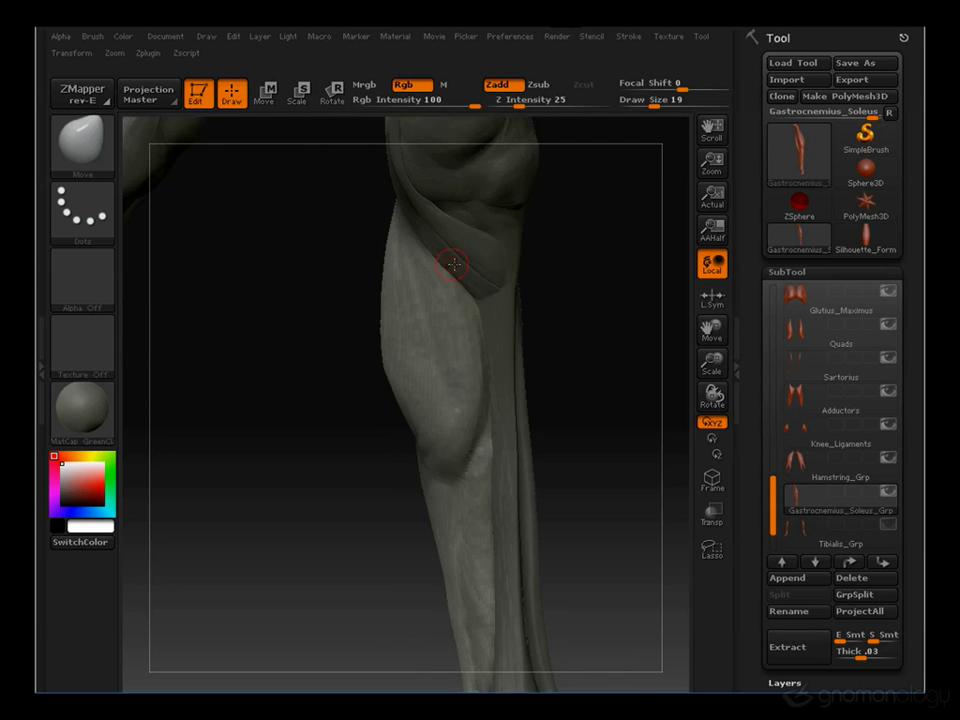
{"action": "left_click_drag", "start_coordinate": [376, 489], "coordinate": [447, 331], "text": "alt"}
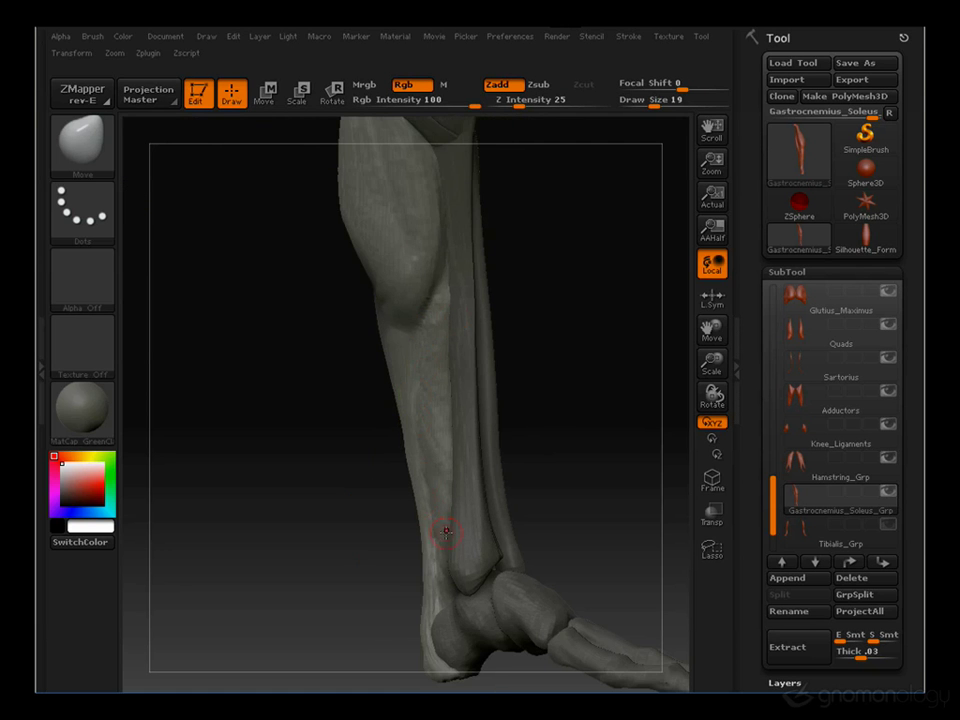
{"action": "left_click_drag", "start_coordinate": [230, 383], "coordinate": [388, 339]}
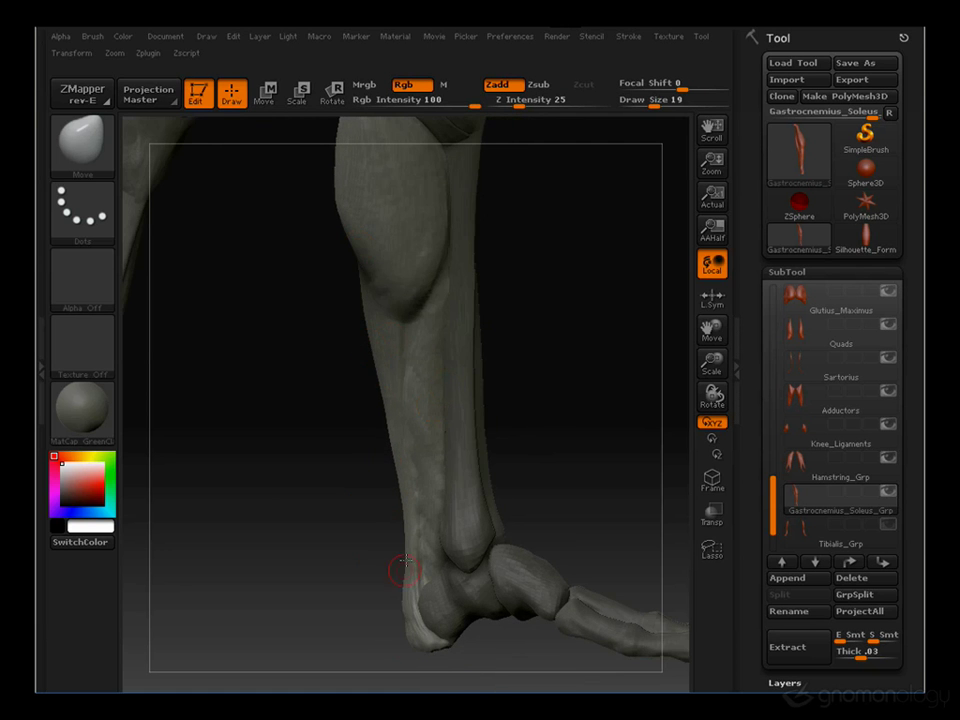
{"action": "left_click_drag", "start_coordinate": [302, 381], "coordinate": [407, 331]}
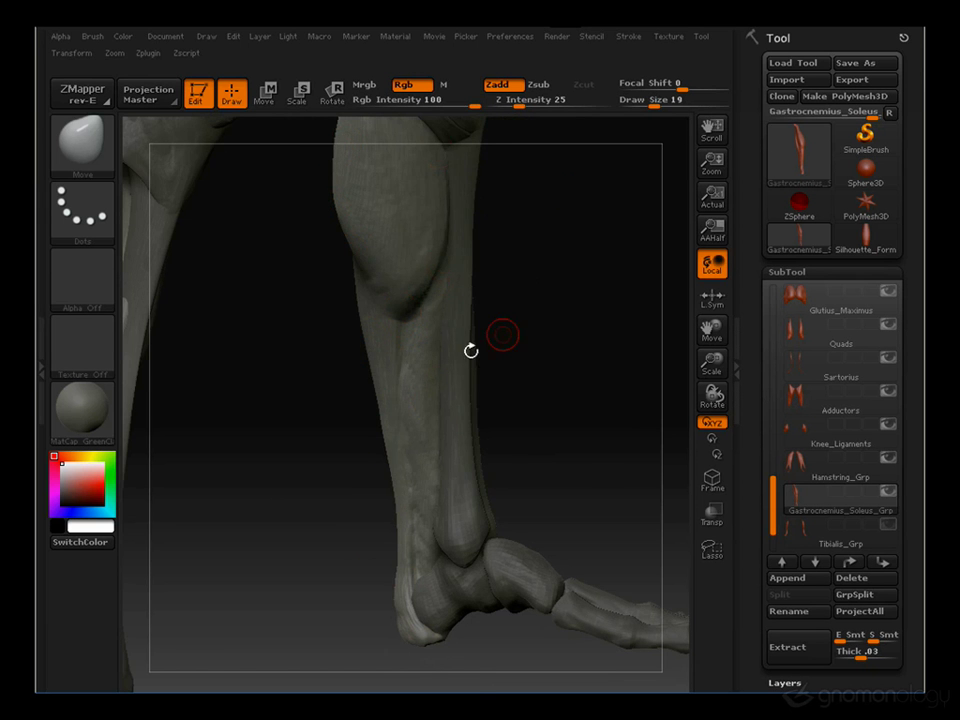
Show the Tibialis_Grp muscles on the lower legs and make Tibialis_Grp the active subtool
{"action": "left_click_drag", "start_coordinate": [471, 350], "coordinate": [530, 231]}
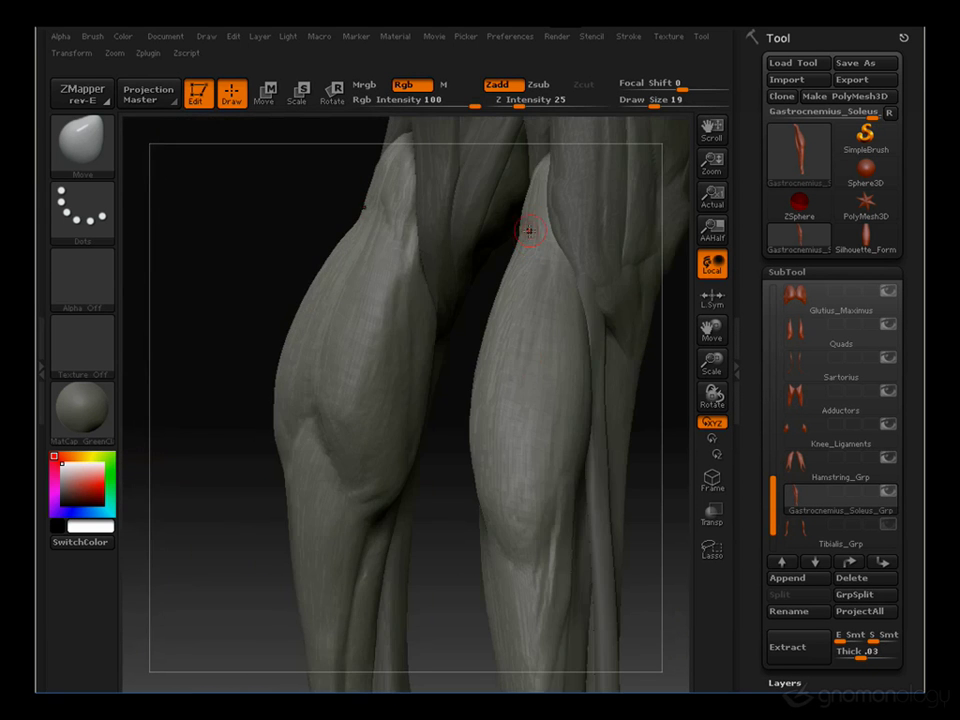
{"action": "left_click_drag", "start_coordinate": [204, 448], "coordinate": [596, 405]}
{"action": "mouse_move", "coordinate": [891, 524]}
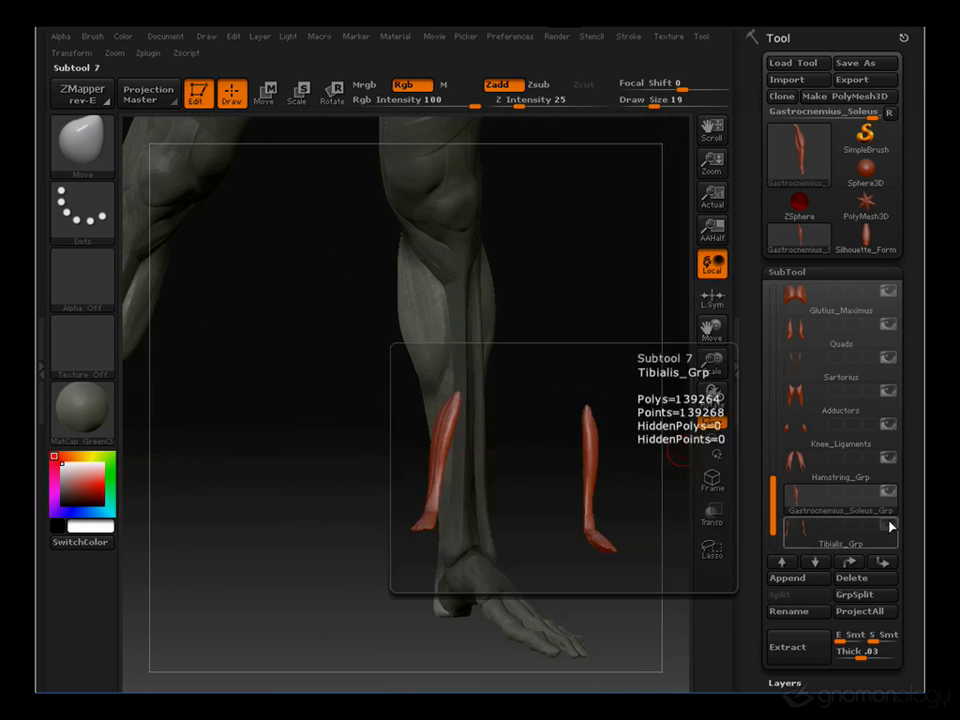
{"action": "mouse_move", "coordinate": [613, 251]}
{"action": "left_mouse_down"}
{"action": "mouse_move", "coordinate": [555, 279]}
{"action": "mouse_move", "coordinate": [501, 283]}
{"action": "mouse_move", "coordinate": [431, 320]}
{"action": "left_mouse_up"}
{"action": "left_click_drag", "start_coordinate": [549, 261], "coordinate": [484, 332]}
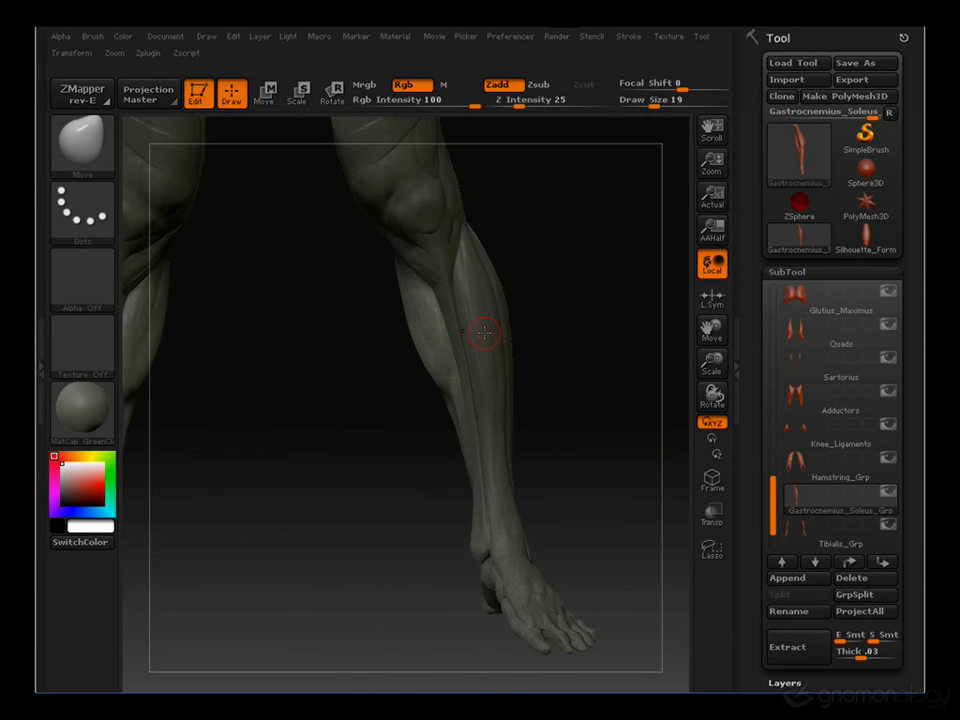
{"action": "left_click_drag", "start_coordinate": [447, 218], "coordinate": [440, 266]}
{"action": "left_click_drag", "start_coordinate": [283, 307], "coordinate": [312, 310]}
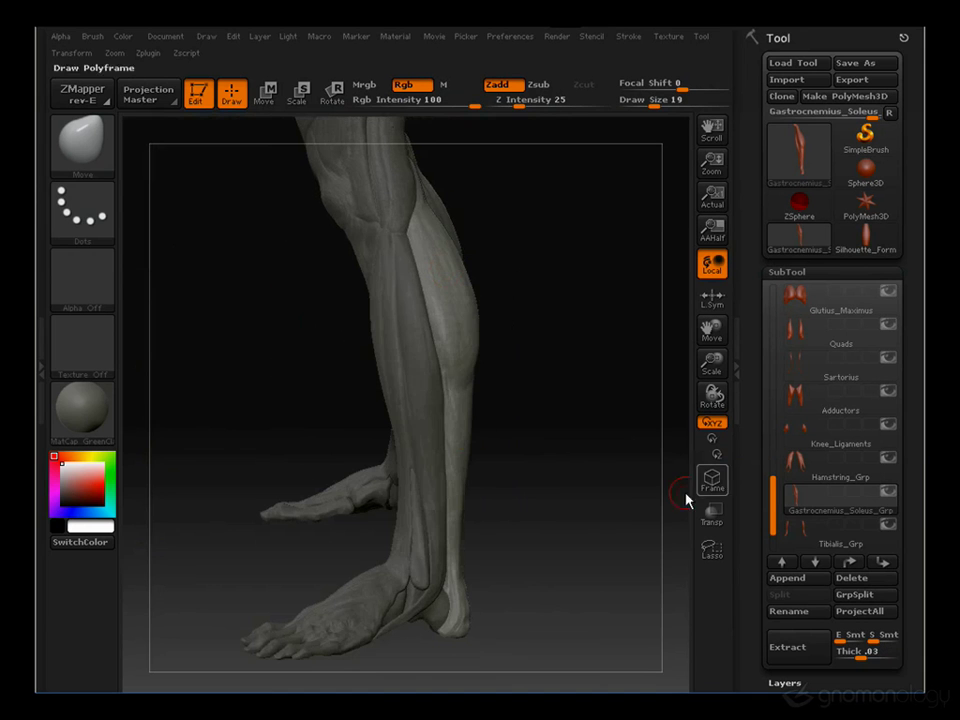
{"action": "left_click", "coordinate": [800, 534]}
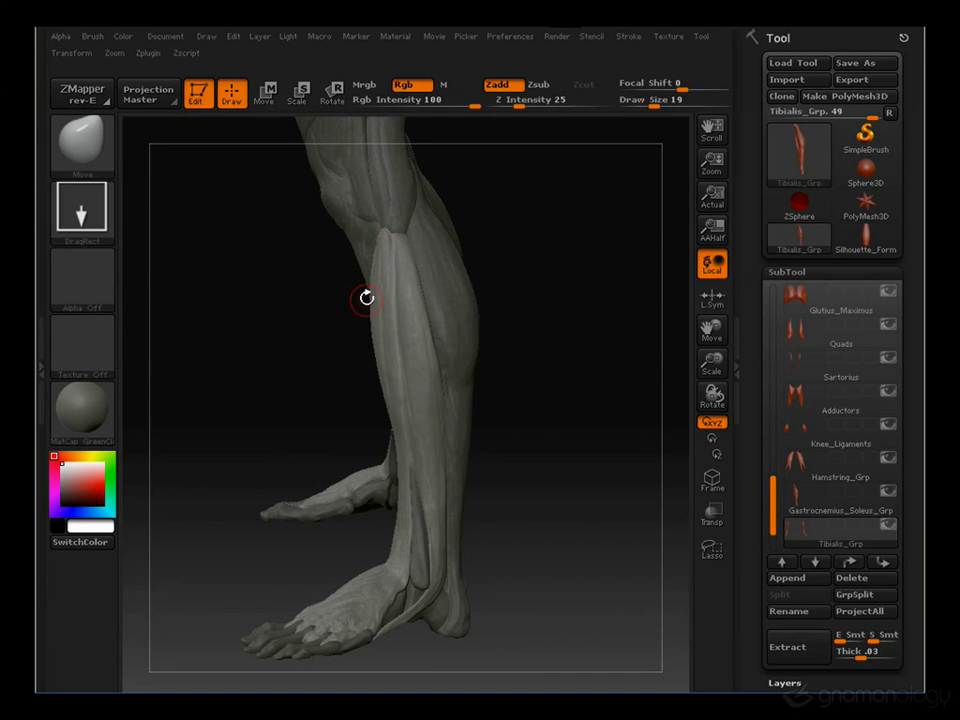
Examine the shin muscles of the Tibialis_Grp along the outer and inner sides of the lower leg, from knee to foot
{"action": "left_click", "coordinate": [383, 340]}
{"action": "left_click_drag", "start_coordinate": [207, 357], "coordinate": [416, 301]}
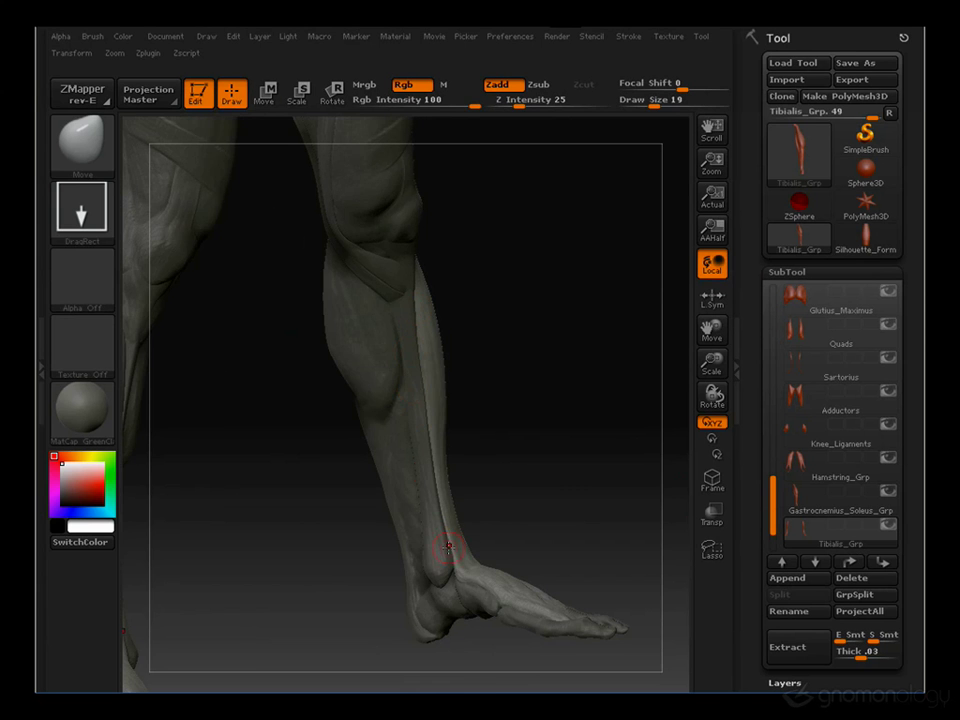
{"action": "left_click_drag", "start_coordinate": [514, 343], "coordinate": [409, 321]}
{"action": "left_click_drag", "start_coordinate": [560, 295], "coordinate": [356, 330]}
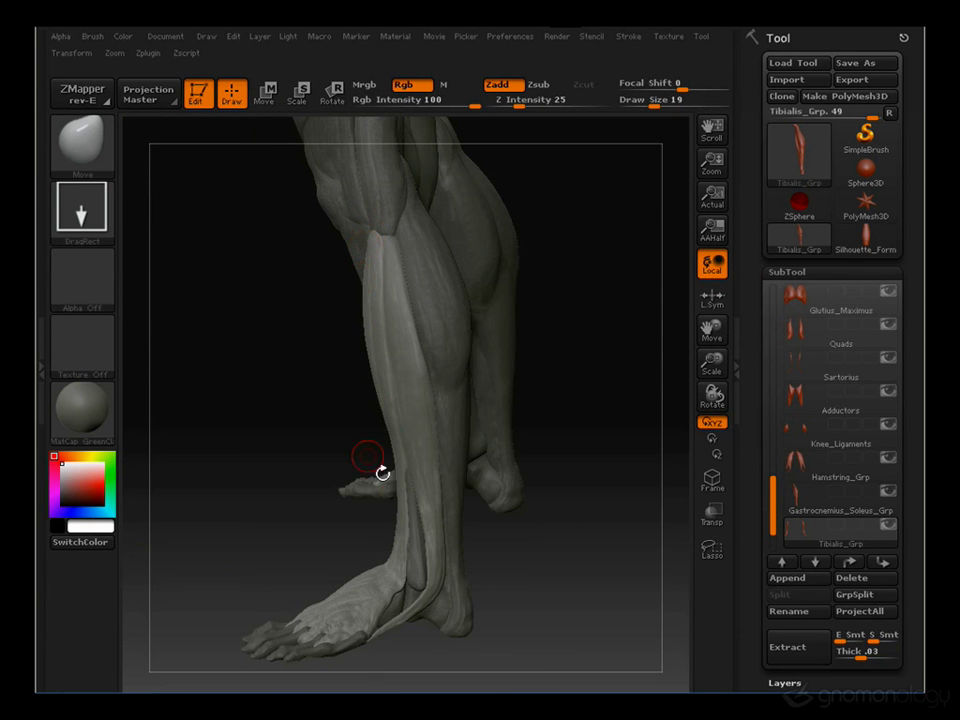
{"action": "left_click_drag", "start_coordinate": [375, 471], "coordinate": [409, 388]}
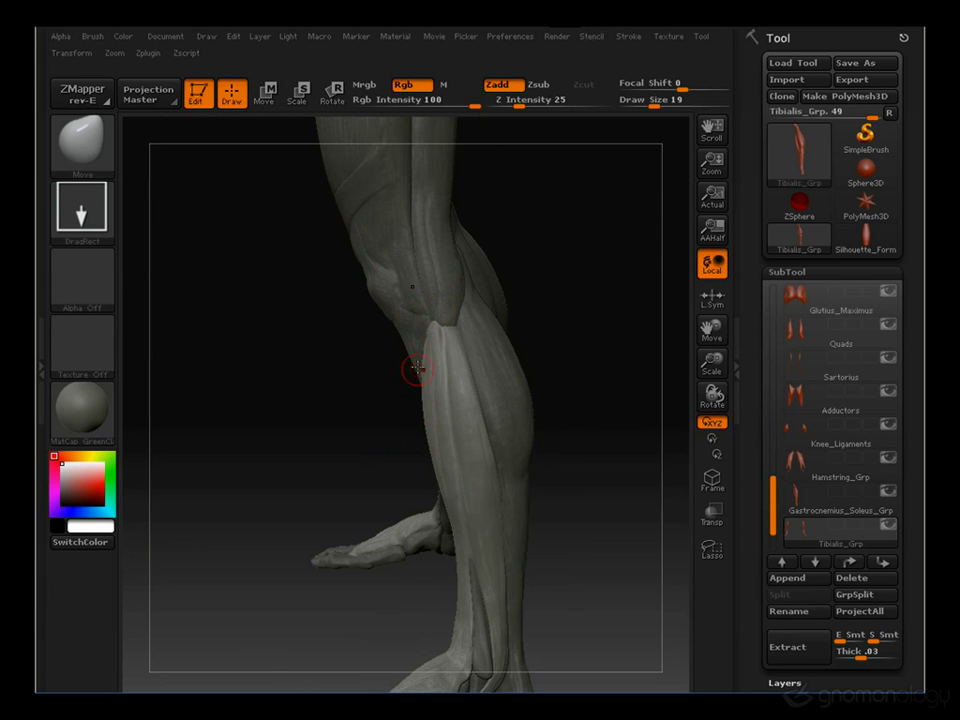
{"action": "left_click_drag", "start_coordinate": [576, 469], "coordinate": [401, 297]}
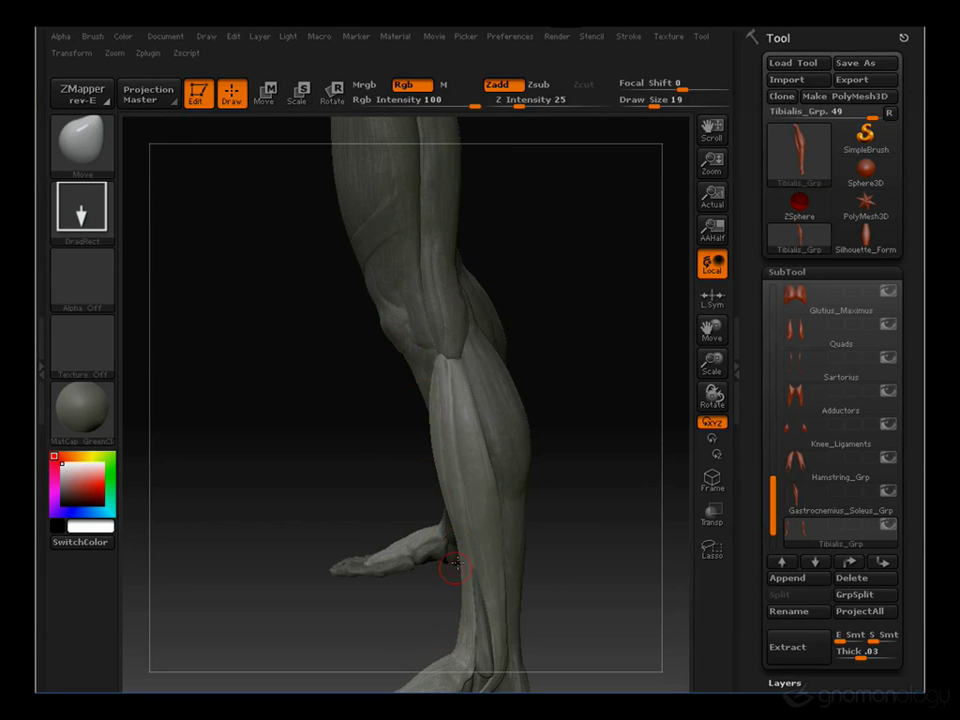
{"action": "left_click_drag", "start_coordinate": [557, 410], "coordinate": [358, 294]}
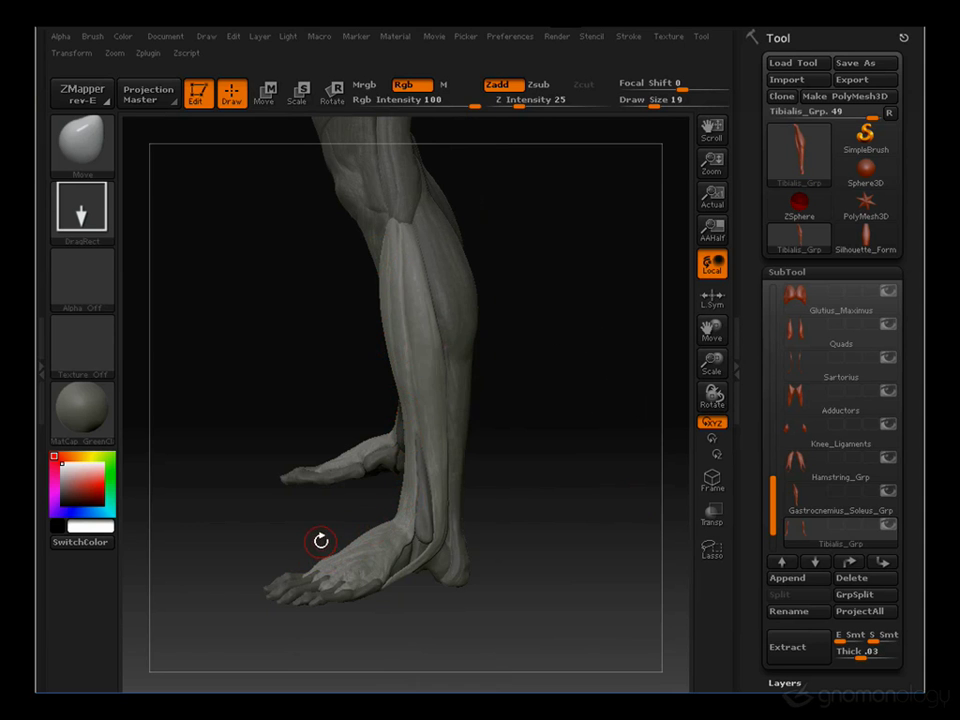
Examine the tendon running behind the outer ankle, the muscle origin beside the knee, and both lower legs from the front
{"action": "left_click_drag", "start_coordinate": [311, 506], "coordinate": [352, 506]}
{"action": "mouse_move", "coordinate": [542, 349]}
{"action": "left_mouse_down", "text": "alt"}
{"action": "mouse_move", "coordinate": [534, 422]}
{"action": "mouse_move", "coordinate": [554, 365]}
{"action": "left_mouse_up", "text": "alt"}
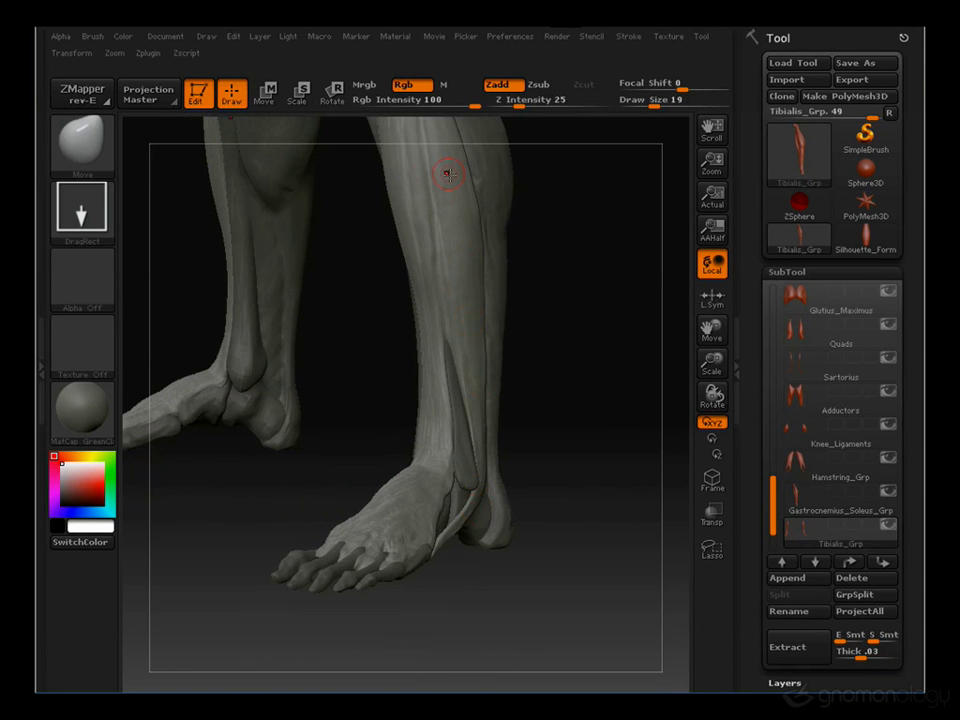
{"action": "left_click_drag", "start_coordinate": [477, 423], "coordinate": [488, 187]}
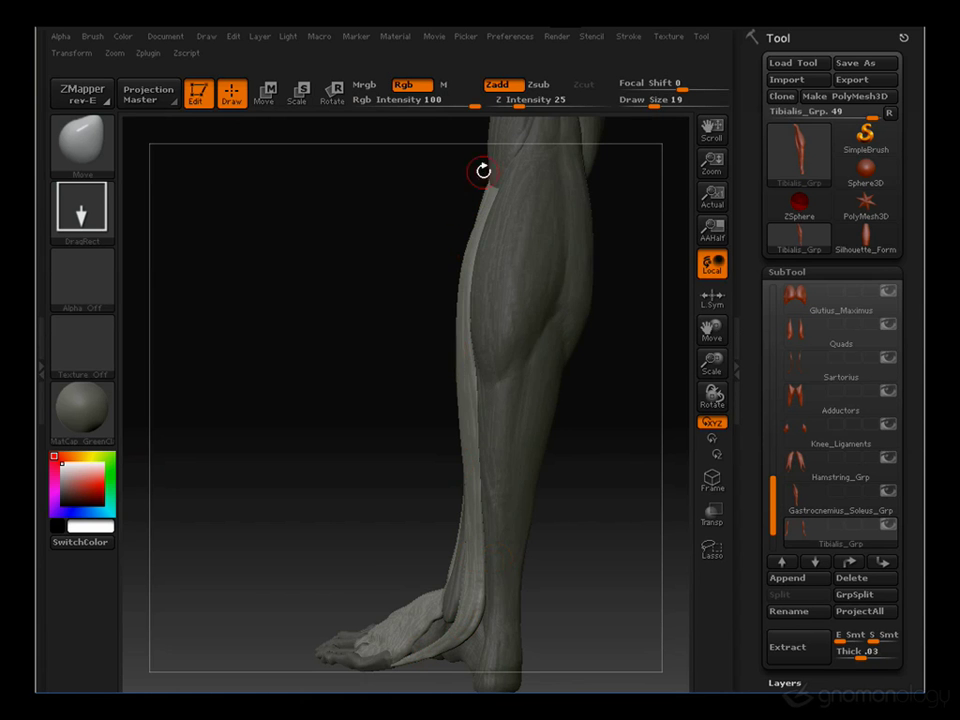
{"action": "left_click_drag", "start_coordinate": [367, 565], "coordinate": [316, 349]}
{"action": "left_click_drag", "start_coordinate": [553, 261], "coordinate": [512, 413]}
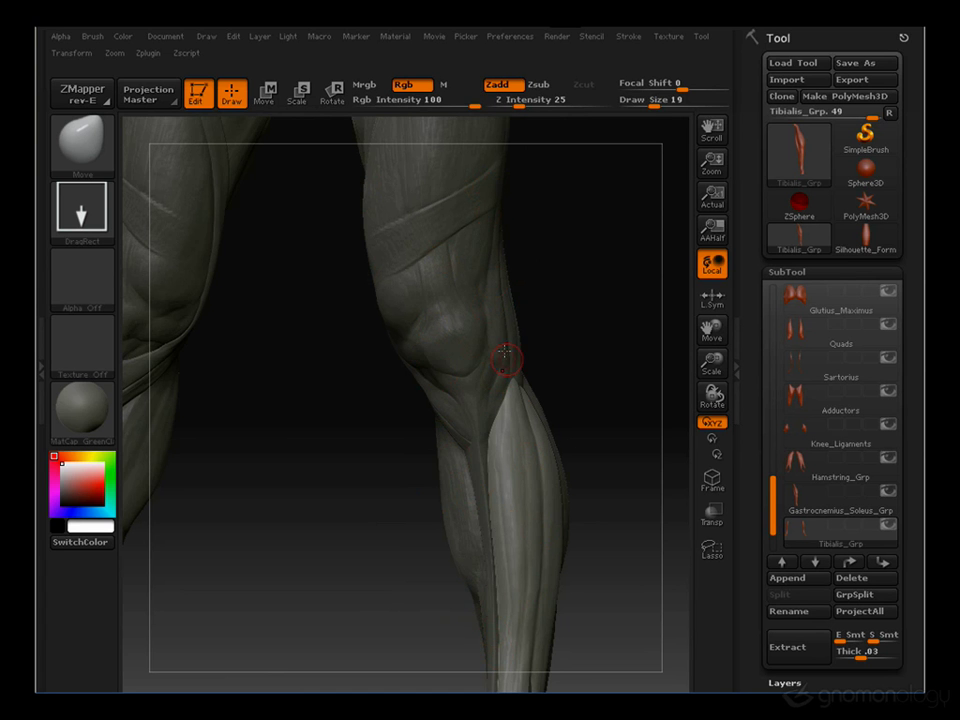
{"action": "left_click_drag", "start_coordinate": [581, 607], "coordinate": [545, 296]}
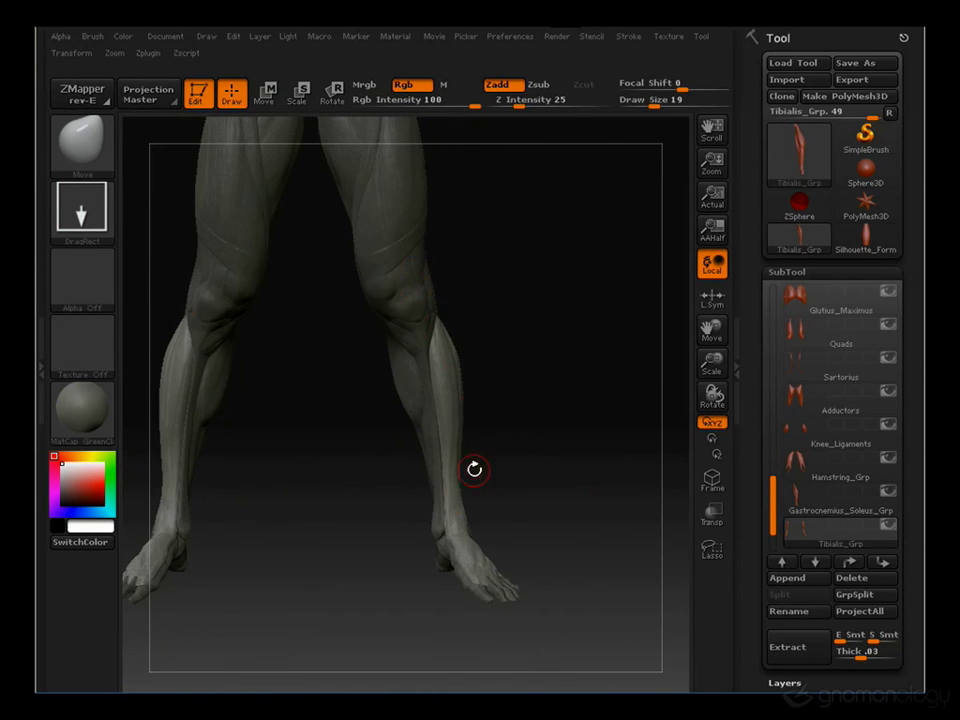
{"action": "left_click_drag", "start_coordinate": [532, 545], "coordinate": [447, 398]}
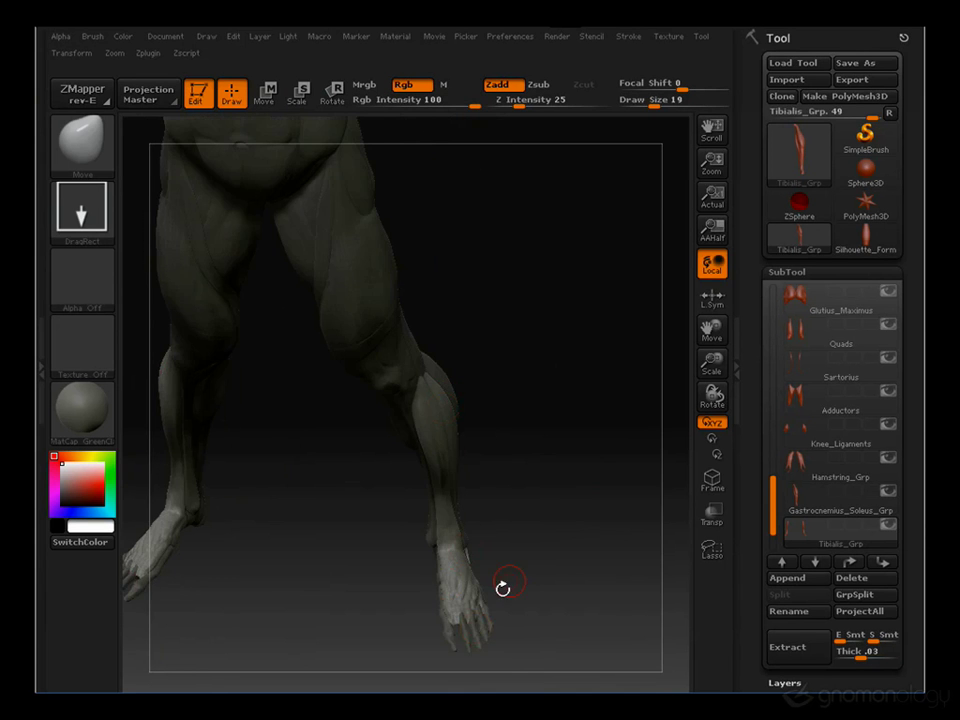
{"action": "left_click_drag", "start_coordinate": [503, 588], "coordinate": [570, 506]}
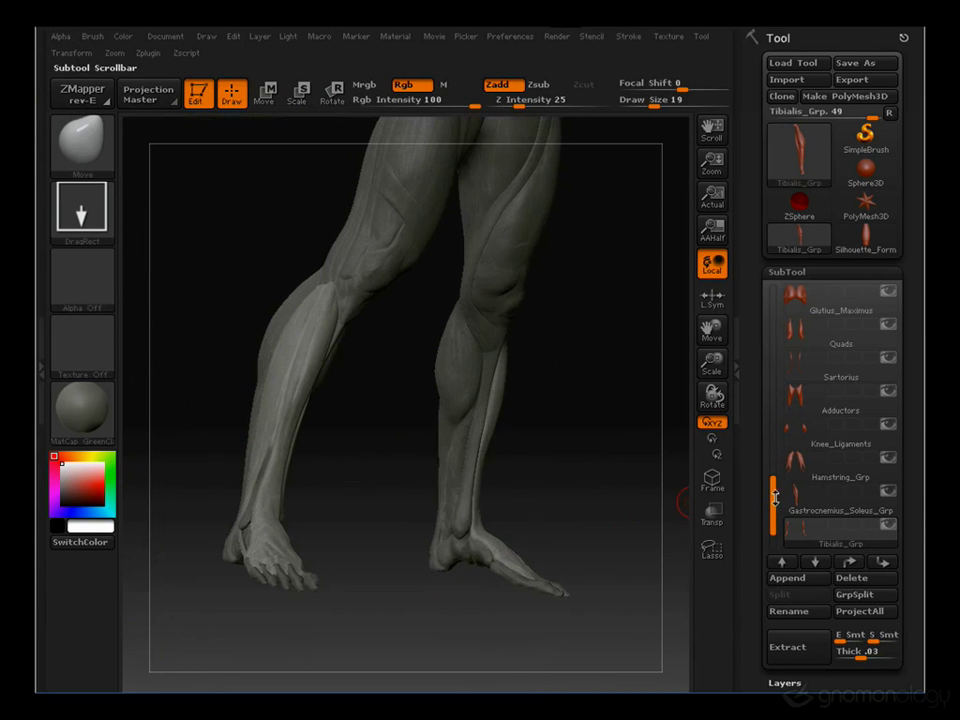
Show the Ext-Digitorum-Tendons subtool over the ankles and feet
{"action": "left_click_drag", "start_coordinate": [773, 497], "coordinate": [773, 512]}
{"action": "mouse_move", "coordinate": [841, 531]}
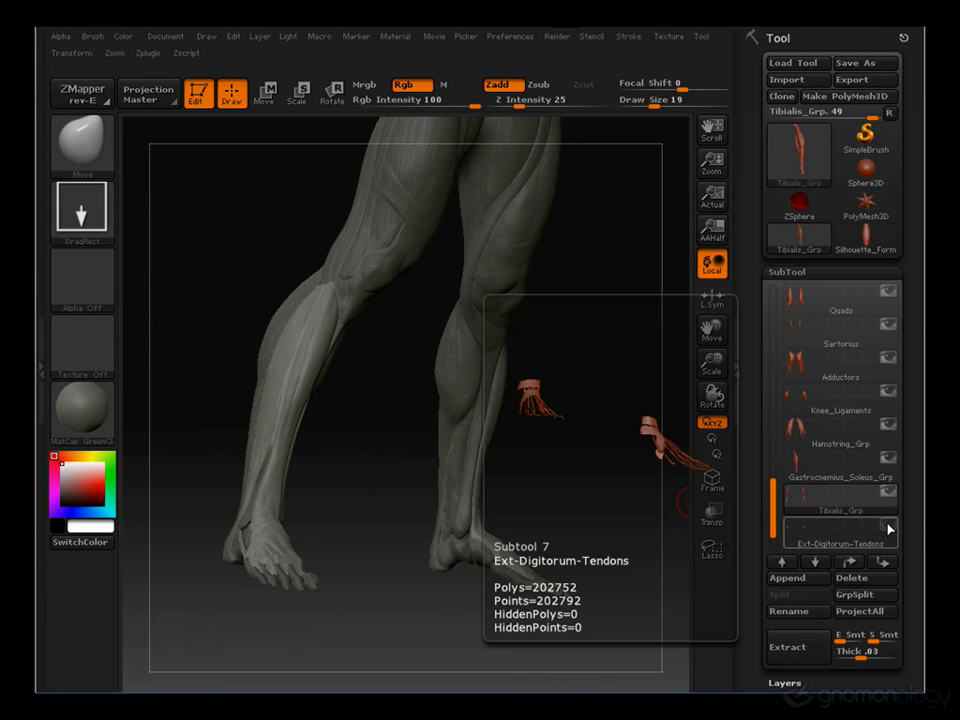
{"action": "left_click", "coordinate": [889, 526]}
{"action": "left_click_drag", "start_coordinate": [592, 377], "coordinate": [596, 379]}
{"action": "left_click_drag", "start_coordinate": [598, 459], "coordinate": [542, 358]}
Show the Flexor-Grp-Foot subtool and view the complete foot from the inner side and front
{"action": "left_click_drag", "start_coordinate": [774, 514], "coordinate": [774, 521]}
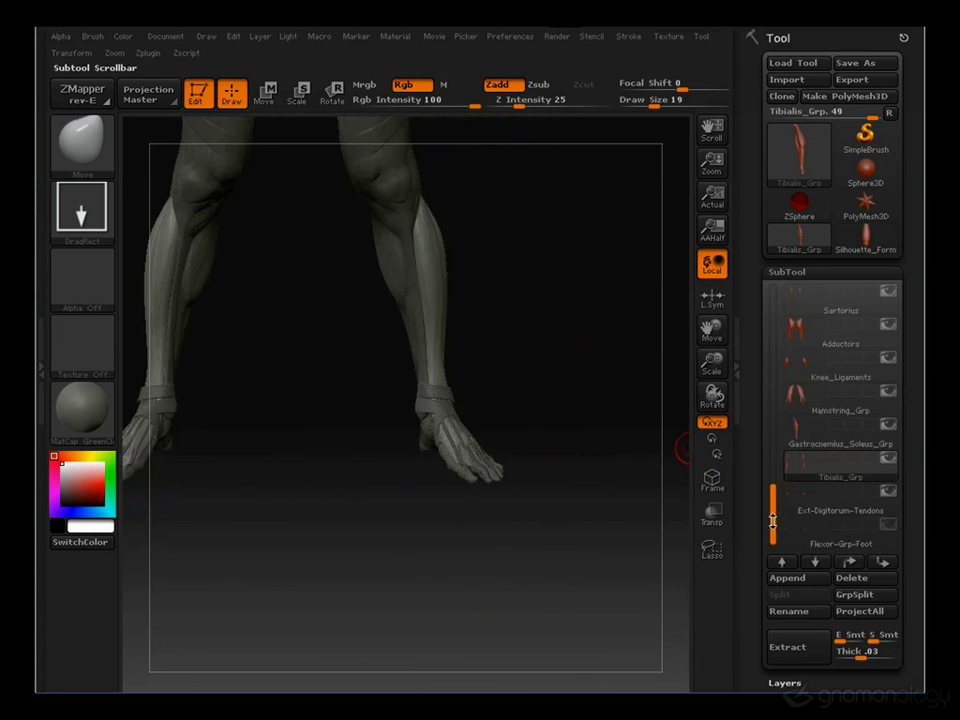
{"action": "left_click_drag", "start_coordinate": [351, 246], "coordinate": [567, 330]}
{"action": "left_click_drag", "start_coordinate": [775, 514], "coordinate": [774, 536]}
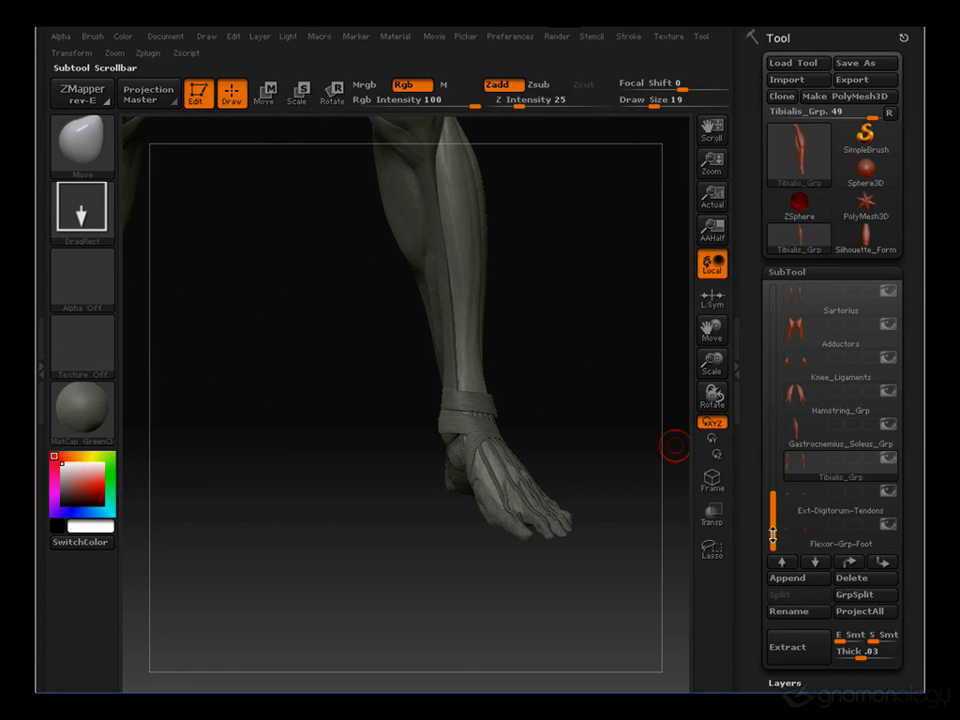
{"action": "left_click_drag", "start_coordinate": [623, 380], "coordinate": [461, 364]}
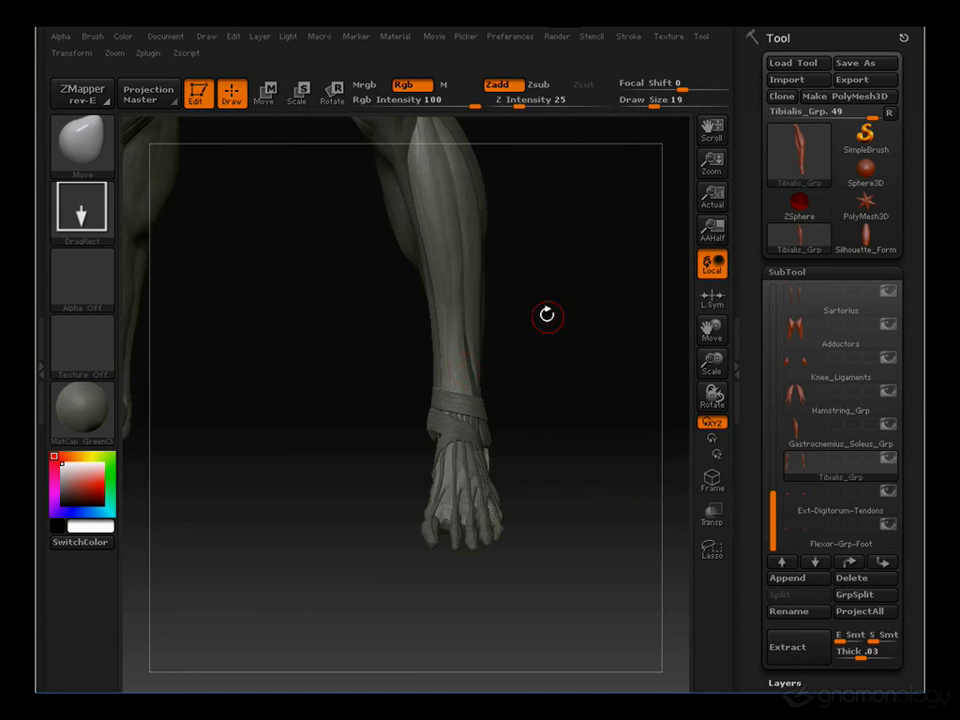
Examine the ankle bands and toe tendons across the top of the foot, and select the ClayTubes brush at draw size 12
{"action": "left_click_drag", "start_coordinate": [546, 315], "coordinate": [589, 401], "text": "alt"}
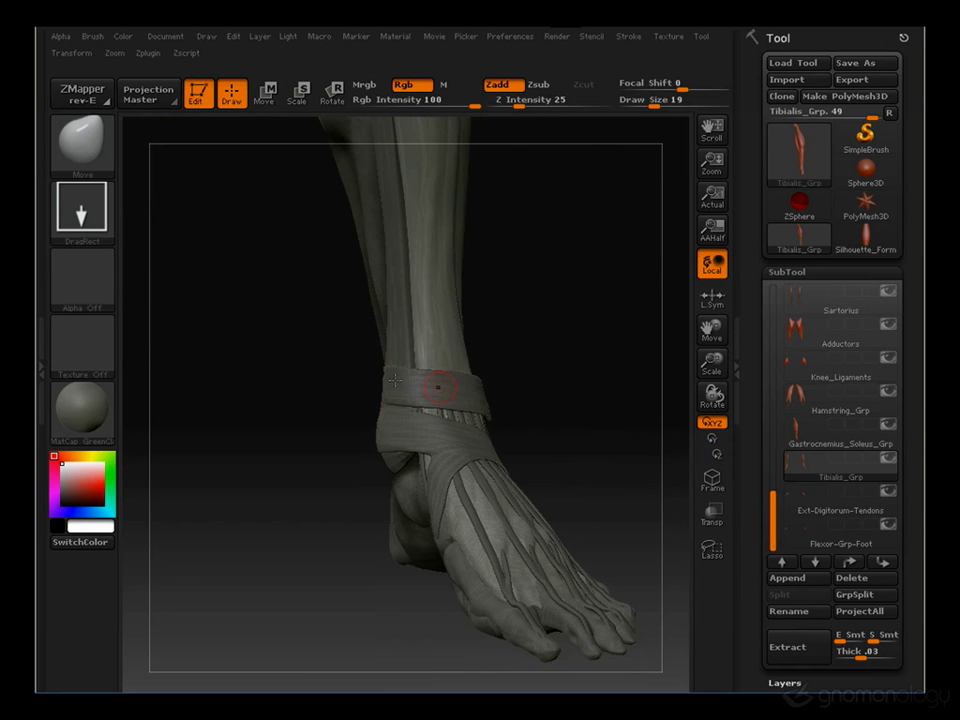
{"action": "left_click_drag", "start_coordinate": [508, 471], "coordinate": [505, 519]}
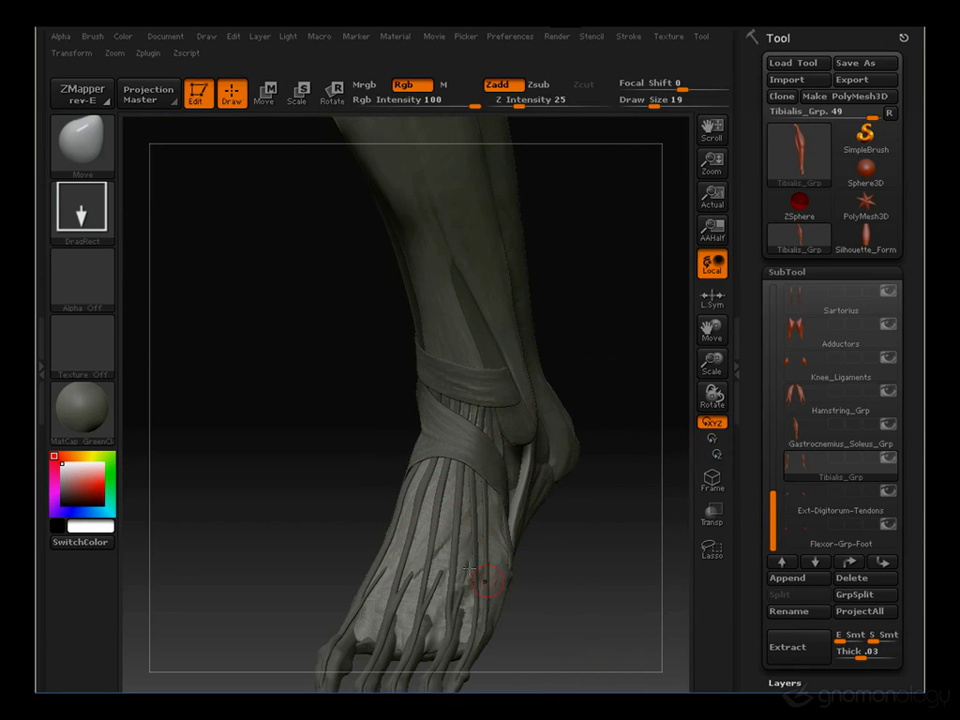
{"action": "left_click_drag", "start_coordinate": [484, 578], "coordinate": [400, 369]}
{"action": "key", "text": "3"}
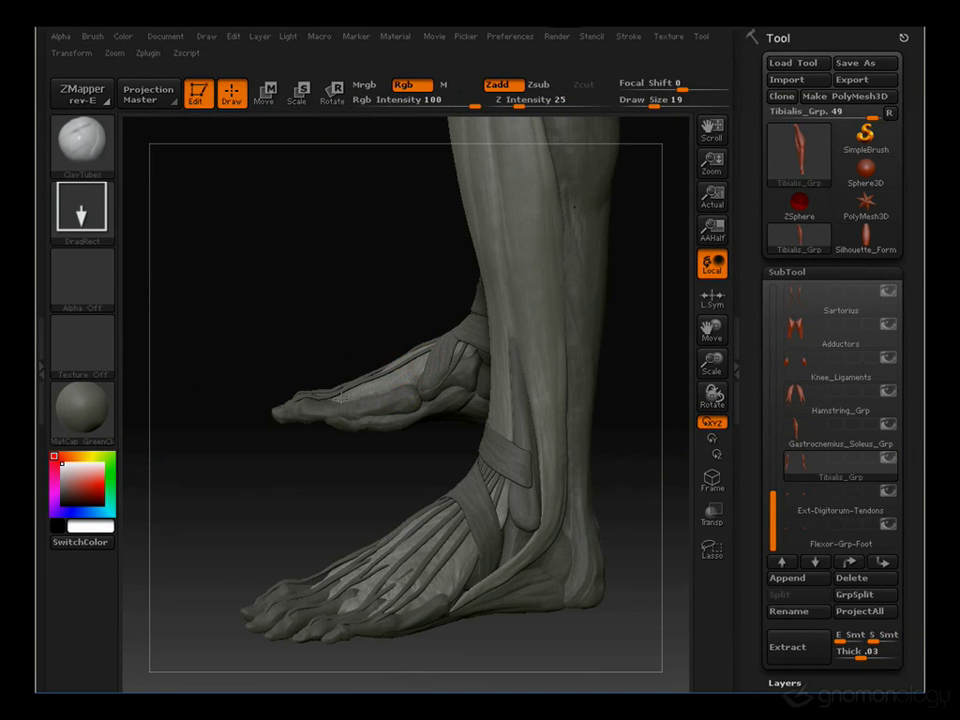
{"action": "key", "text": "bracketleft"}
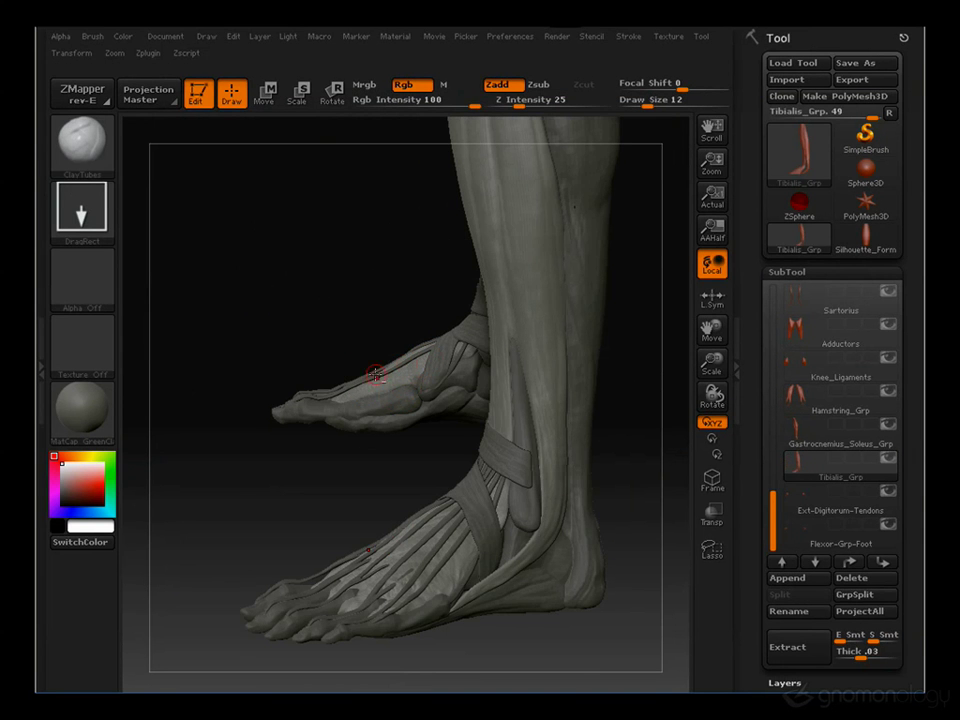
Examine the foot's inner side, arch and sole edge from heel to big toe, and its outer side
{"action": "left_click_drag", "start_coordinate": [273, 374], "coordinate": [343, 477]}
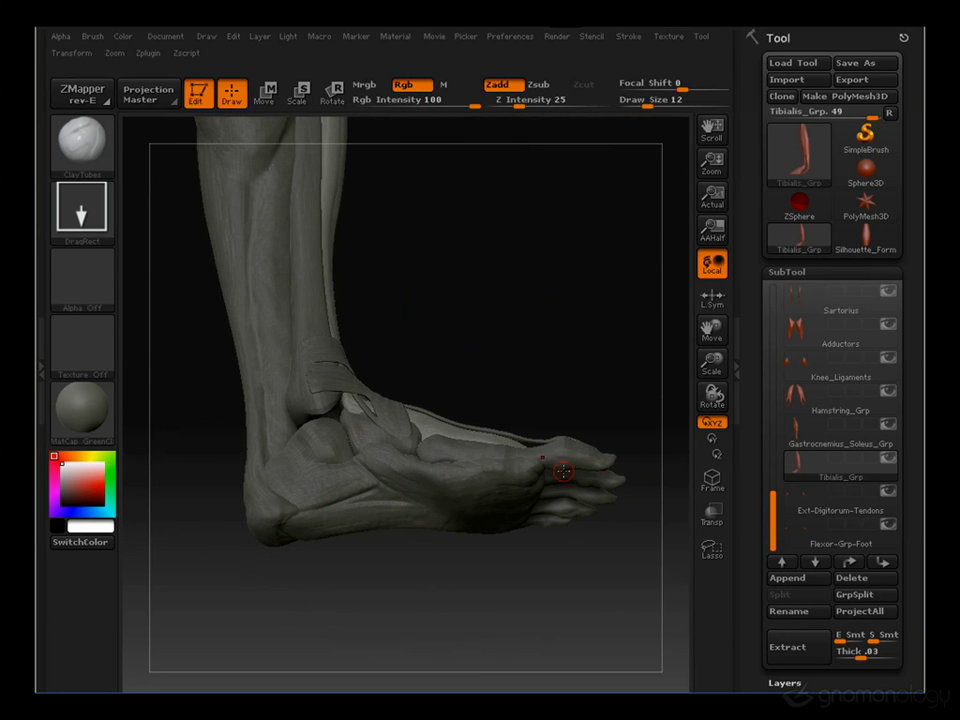
{"action": "left_click_drag", "start_coordinate": [535, 489], "coordinate": [360, 473]}
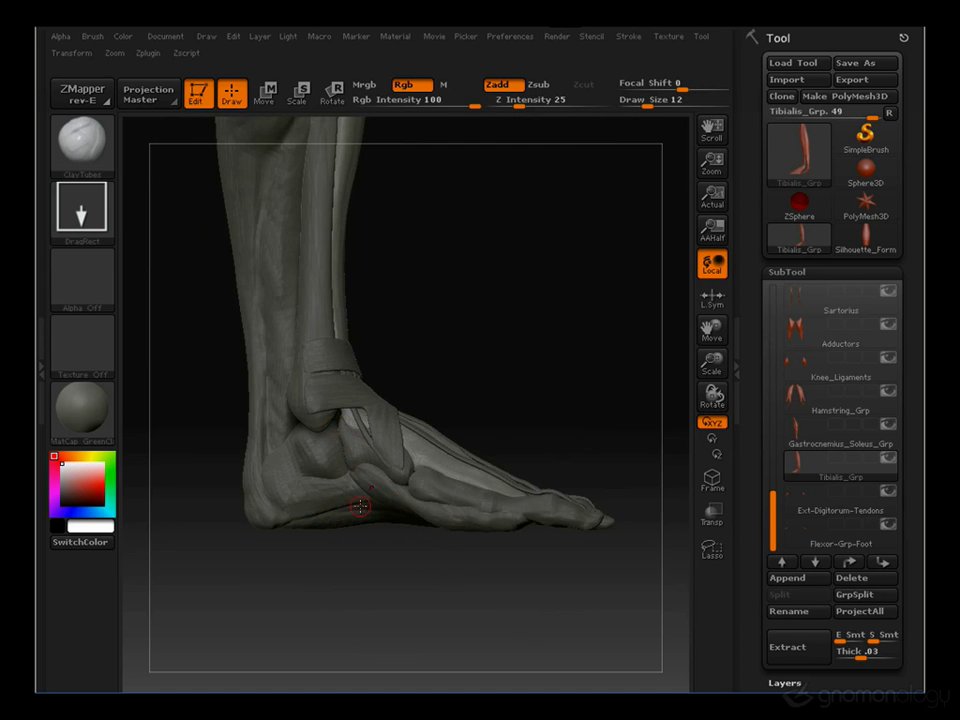
{"action": "left_click_drag", "start_coordinate": [463, 565], "coordinate": [531, 473]}
{"action": "left_click_drag", "start_coordinate": [426, 580], "coordinate": [489, 521]}
{"action": "left_click_drag", "start_coordinate": [320, 550], "coordinate": [464, 362]}
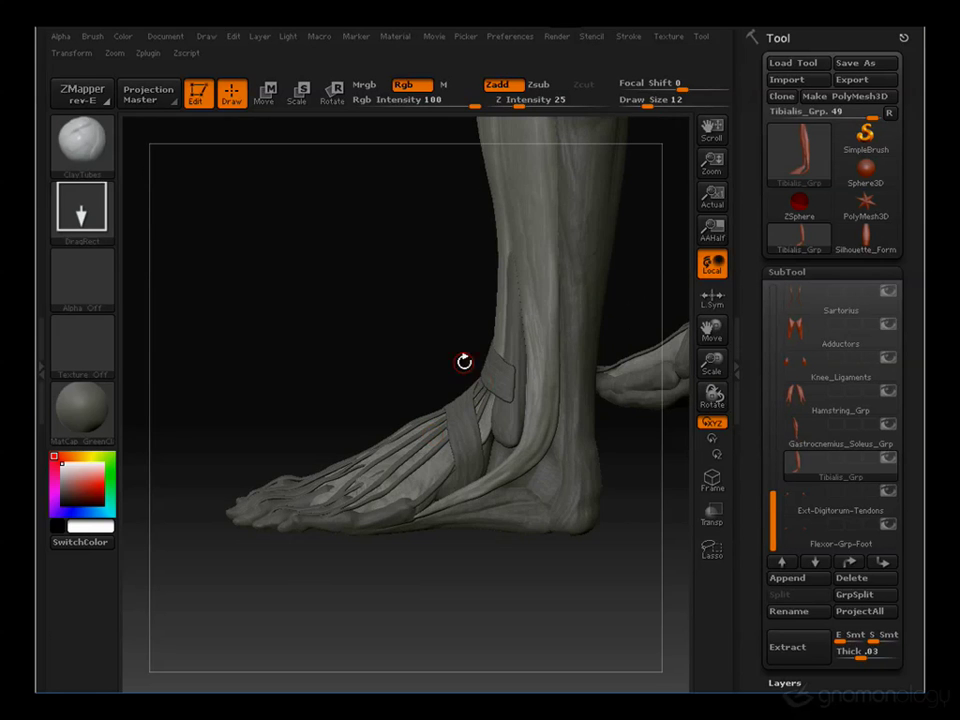
Examine how the lower leg muscles run into the foot, from the outer side, front and inner side
{"action": "left_click_drag", "start_coordinate": [287, 389], "coordinate": [403, 163]}
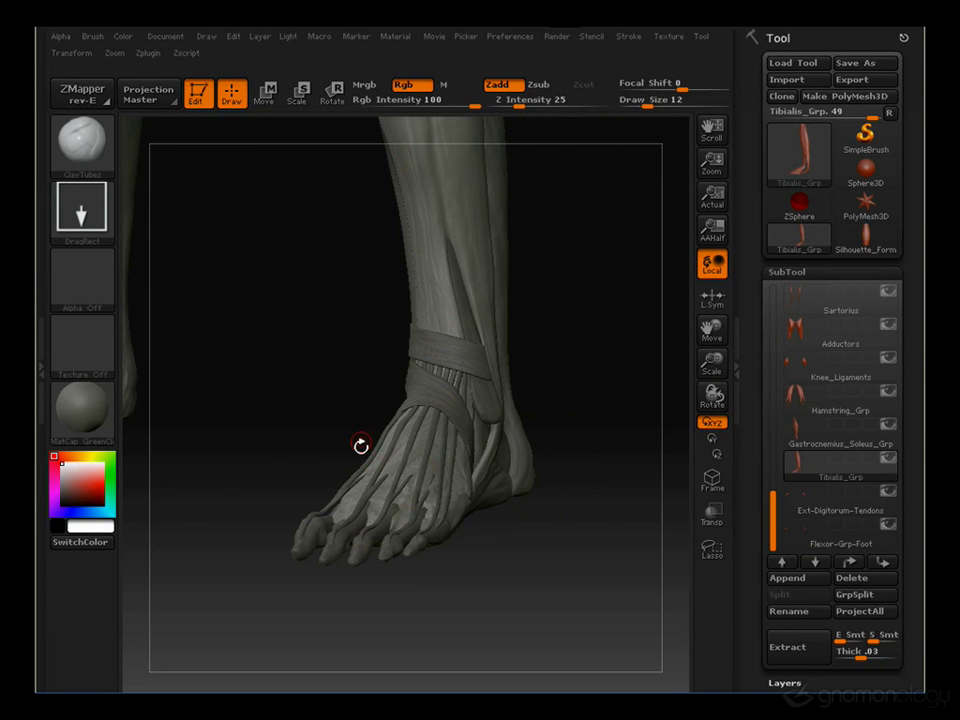
{"action": "left_click_drag", "start_coordinate": [498, 523], "coordinate": [482, 376]}
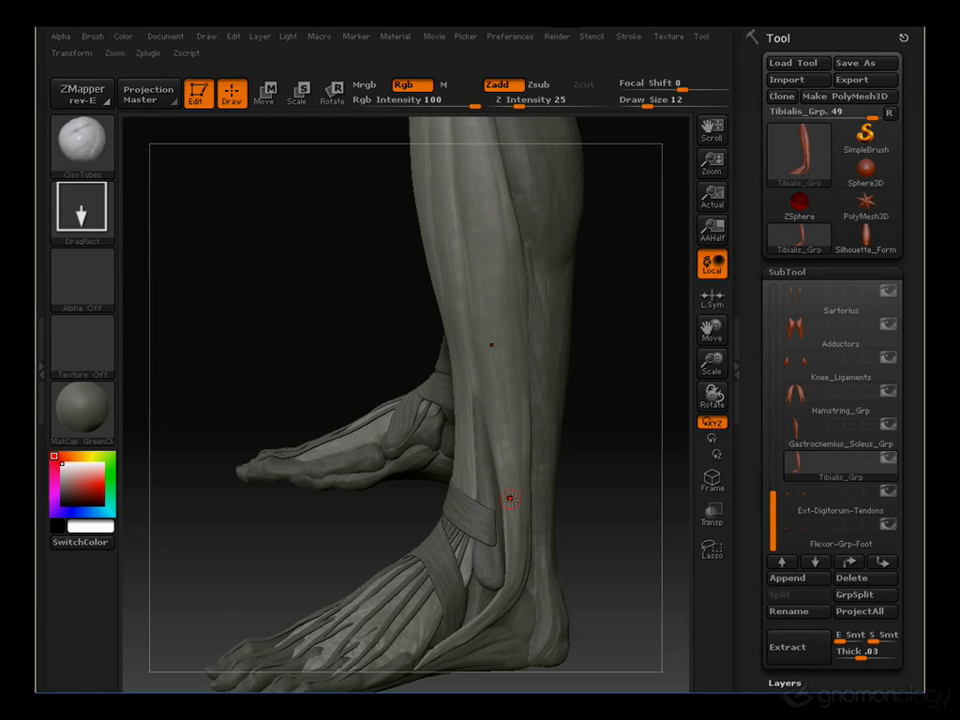
{"action": "left_click_drag", "start_coordinate": [442, 238], "coordinate": [460, 507]}
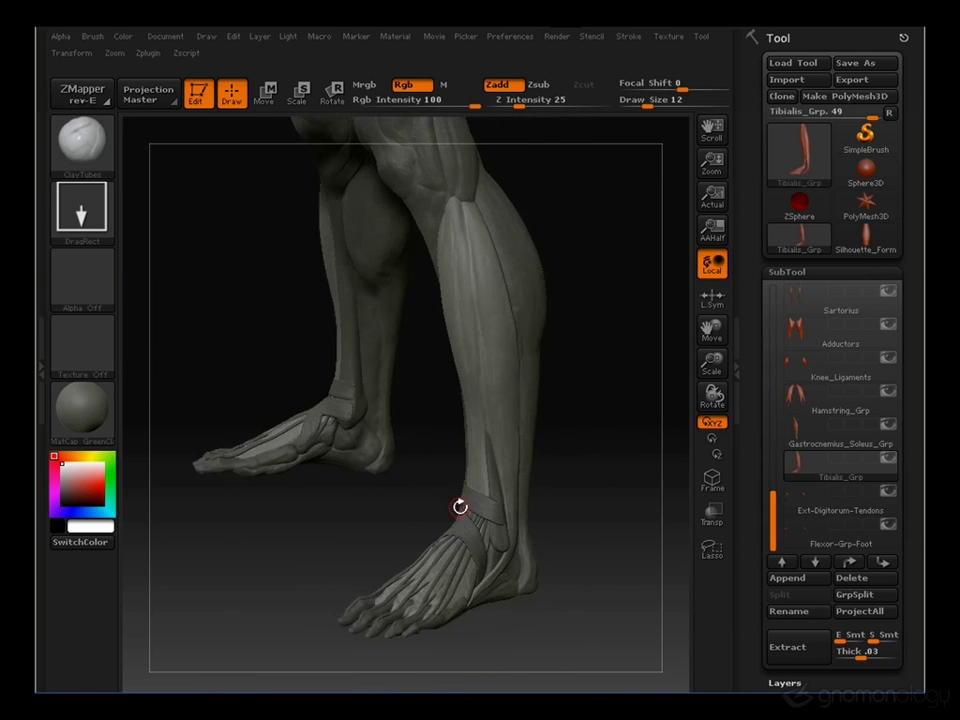
{"action": "left_click_drag", "start_coordinate": [311, 538], "coordinate": [515, 500]}
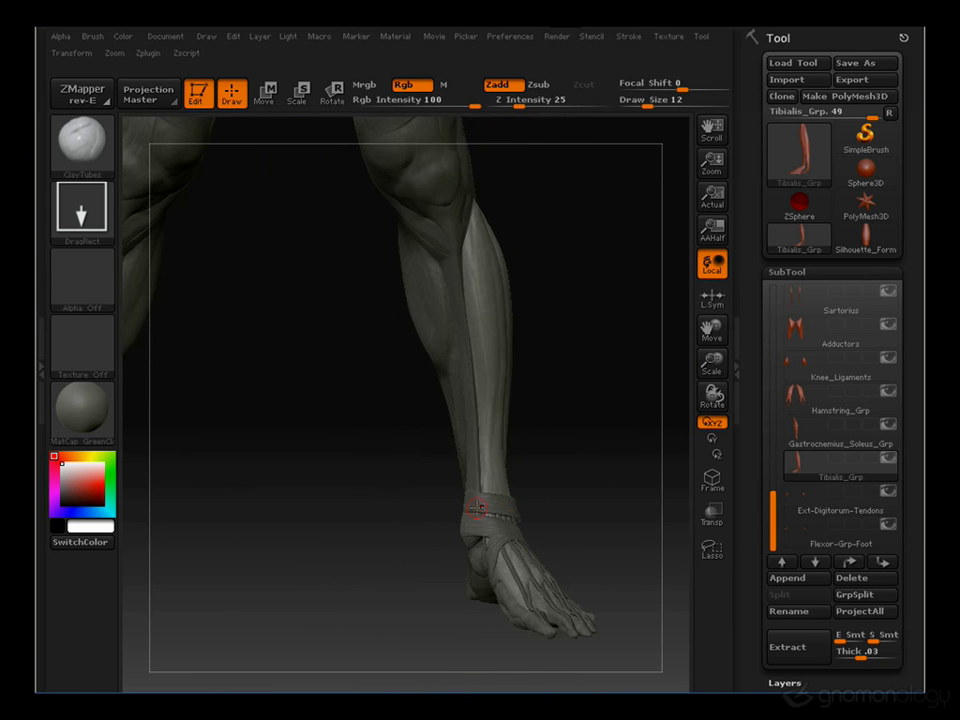
{"action": "left_click_drag", "start_coordinate": [596, 461], "coordinate": [524, 539]}
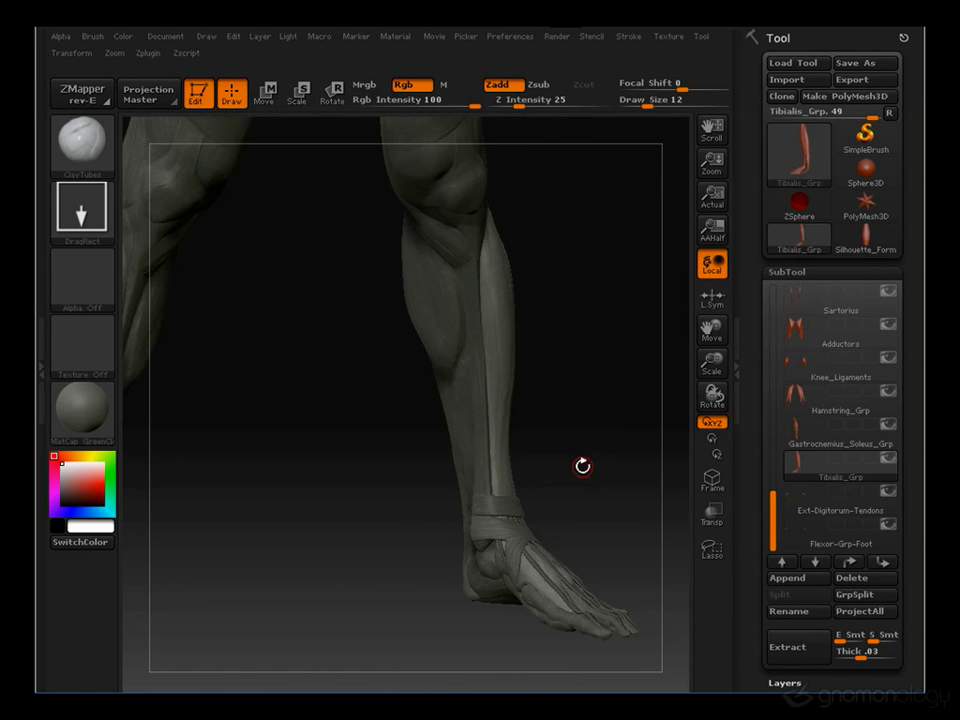
Make Quads the active subtool and frame the figure straight from the front to review the hips and full legs
{"action": "left_click_drag", "start_coordinate": [582, 466], "coordinate": [561, 336]}
{"action": "left_click", "coordinate": [474, 362], "text": "alt"}
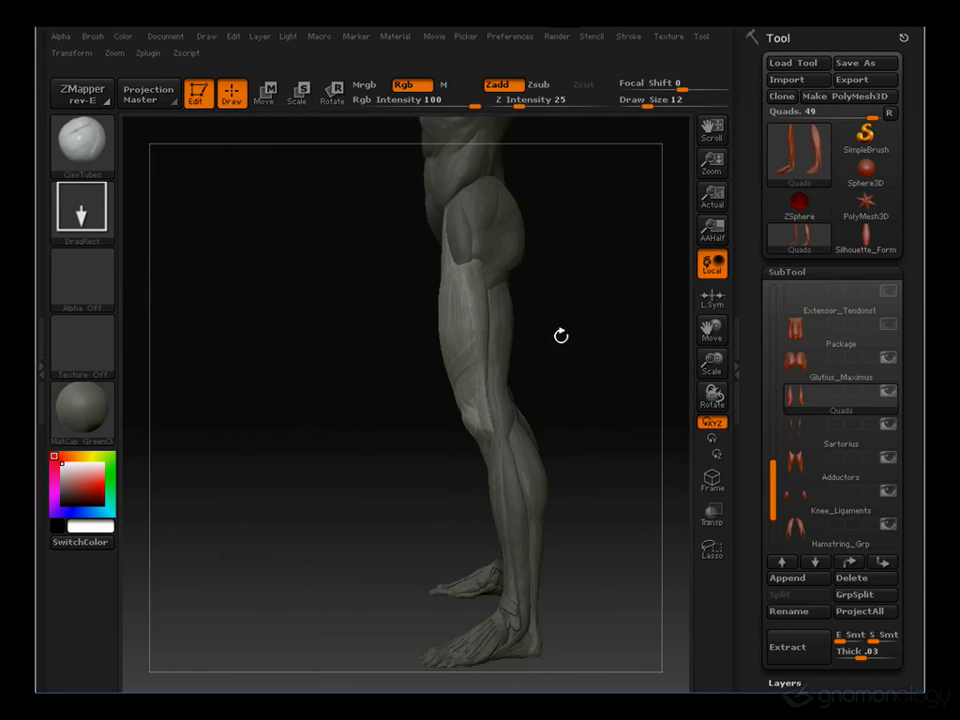
{"action": "key", "text": "f"}
{"action": "left_click_drag", "start_coordinate": [255, 450], "coordinate": [501, 409], "text": "shift"}
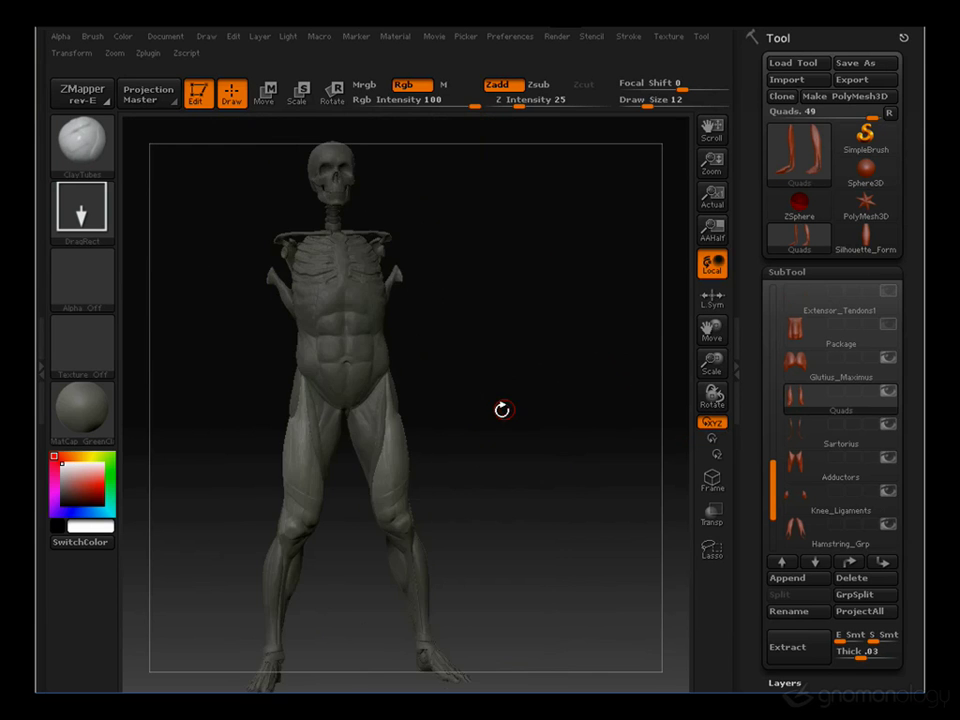
{"action": "left_click_drag", "start_coordinate": [513, 496], "coordinate": [530, 388], "text": "alt"}
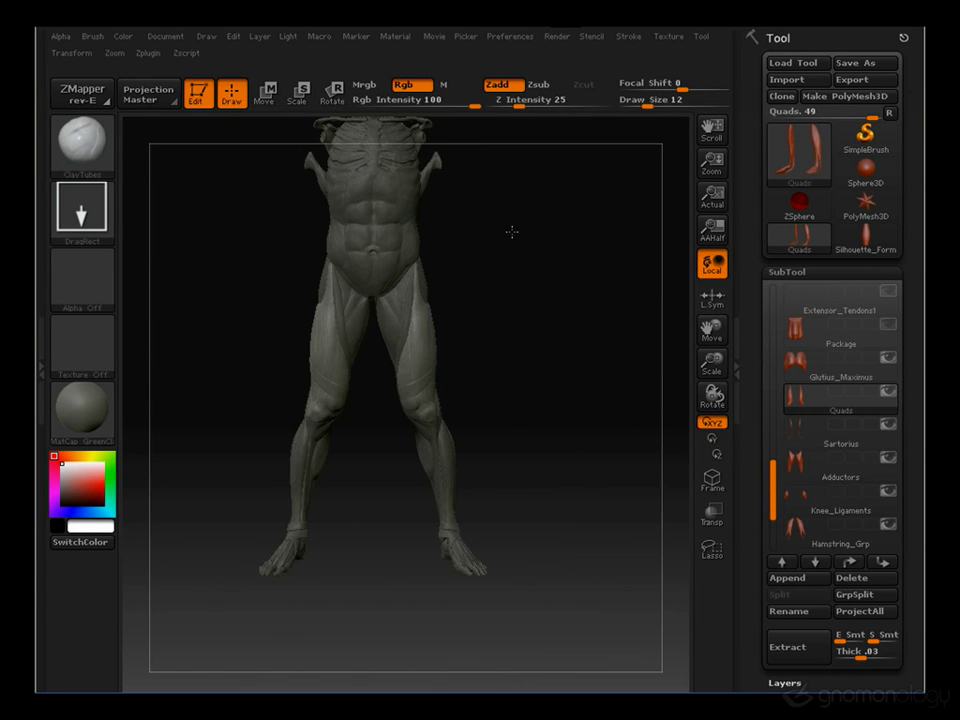
Frame the legs closer from the front and set the draw size to 22
{"action": "mouse_move", "coordinate": [511, 231]}
{"action": "left_mouse_down", "text": "alt"}
{"action": "mouse_move", "coordinate": [535, 318]}
{"action": "mouse_move", "coordinate": [574, 294]}
{"action": "left_mouse_up", "text": "alt"}
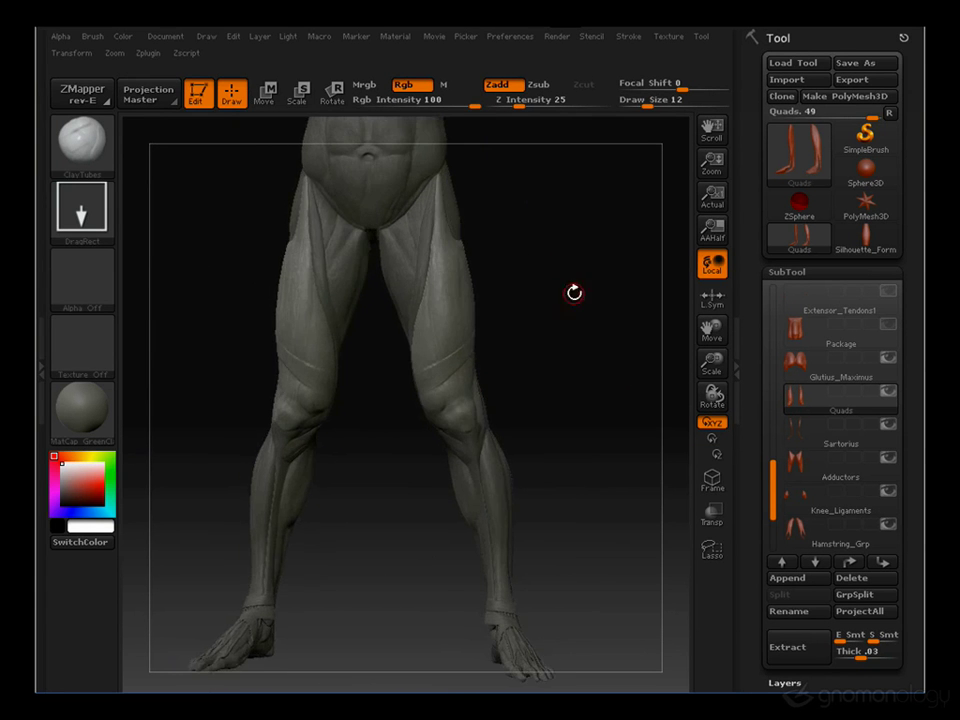
{"action": "key", "text": "s"}
{"action": "left_click_drag", "start_coordinate": [452, 310], "coordinate": [464, 310]}
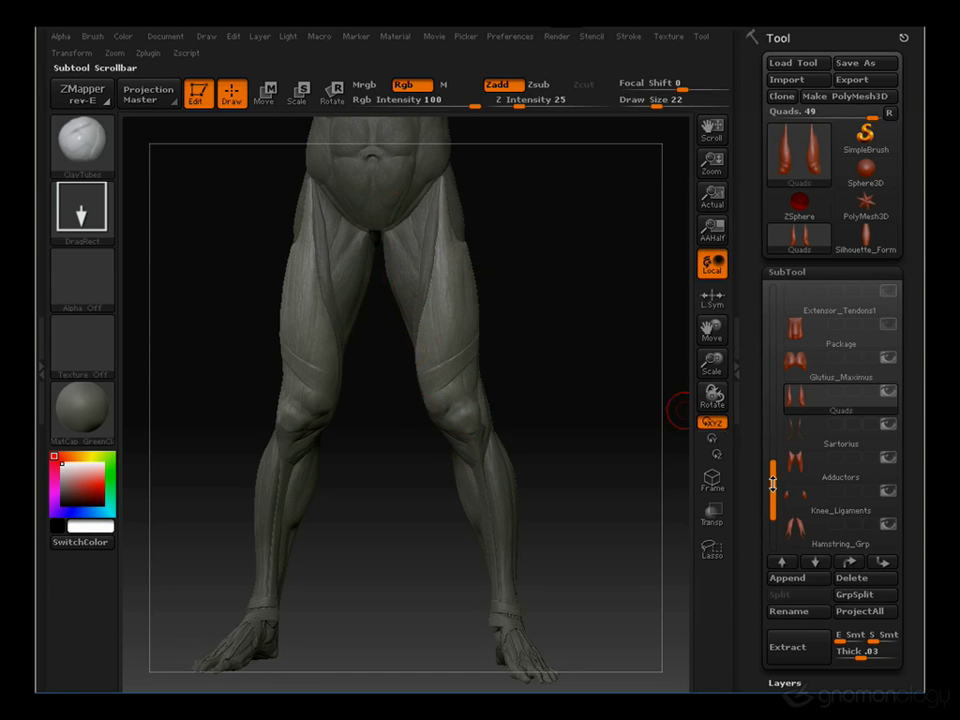
Make SkeletonMuscleForms_11 the active subtool and turn on the visibility of all subtools
{"action": "left_click_drag", "start_coordinate": [773, 490], "coordinate": [771, 278]}
{"action": "left_click", "coordinate": [797, 298]}
{"action": "left_click", "coordinate": [887, 293]}
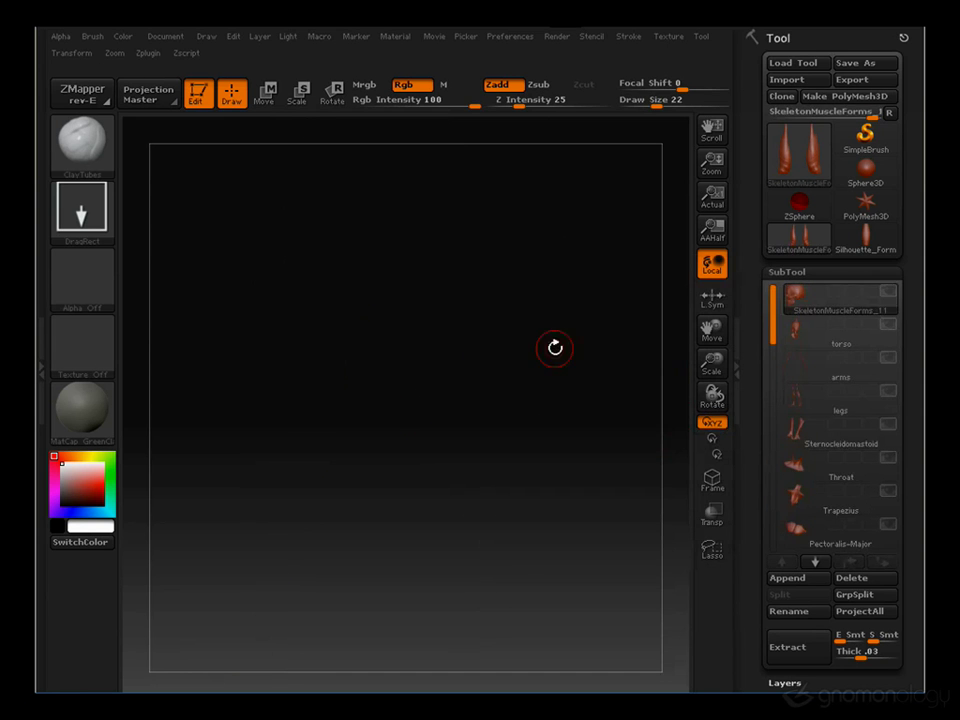
{"action": "left_click", "coordinate": [887, 293]}
Examine the full figure from the side and front, following the legs from the hips down to the feet
{"action": "left_click_drag", "start_coordinate": [560, 378], "coordinate": [424, 363], "text": "alt"}
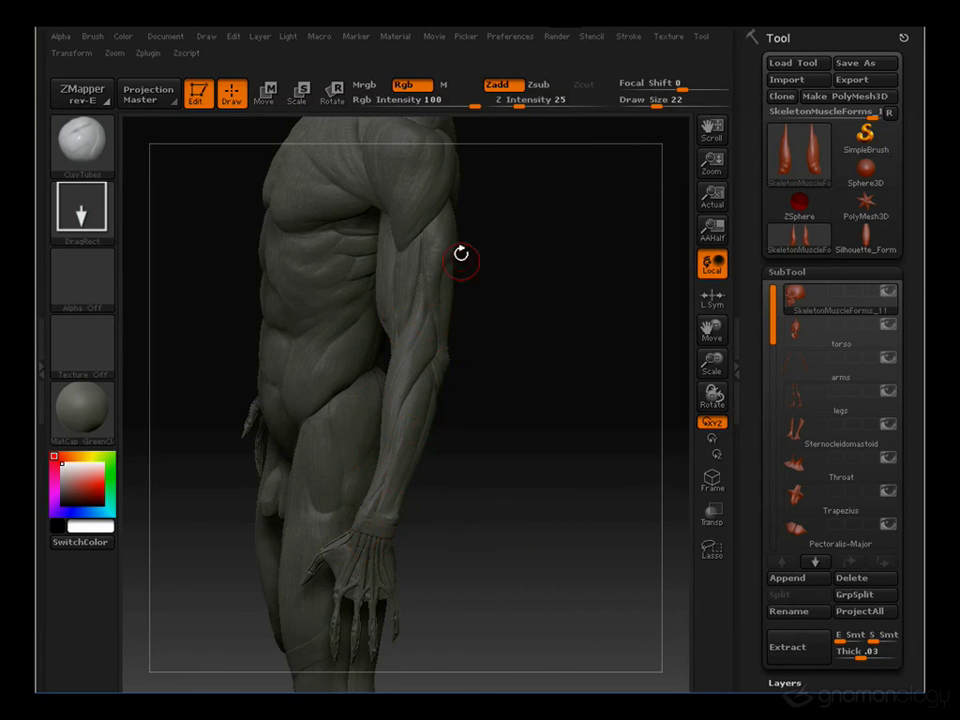
{"action": "left_click_drag", "start_coordinate": [461, 254], "coordinate": [516, 348]}
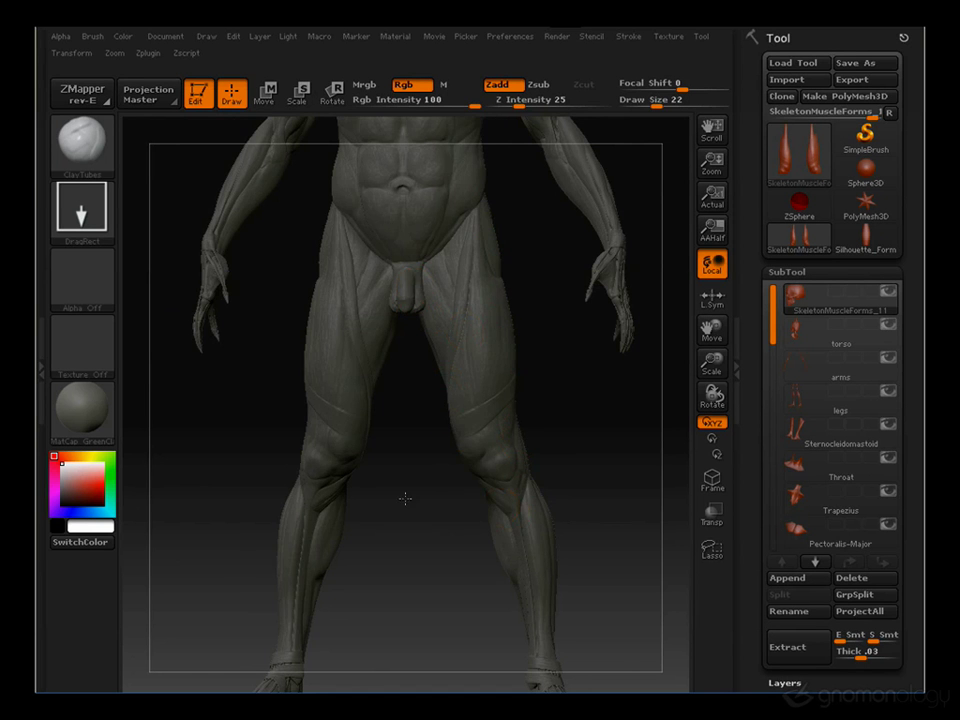
{"action": "left_click_drag", "start_coordinate": [405, 498], "coordinate": [454, 354], "text": "alt"}
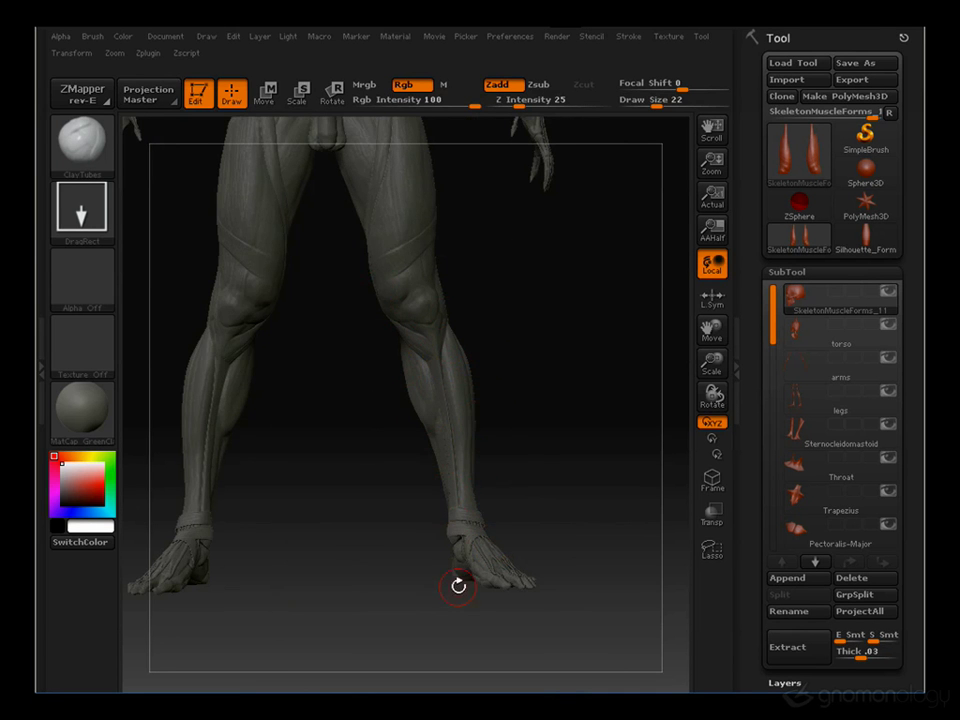
{"action": "left_click_drag", "start_coordinate": [365, 530], "coordinate": [451, 270]}
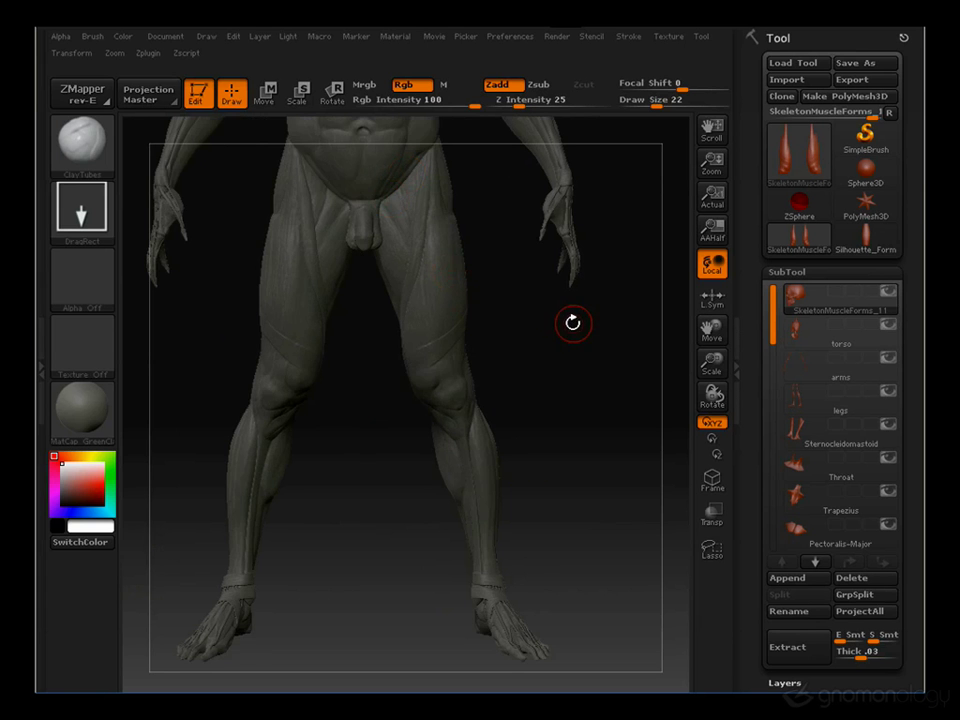
{"action": "left_click_drag", "start_coordinate": [572, 321], "coordinate": [467, 330]}
{"action": "left_click_drag", "start_coordinate": [544, 339], "coordinate": [428, 178]}
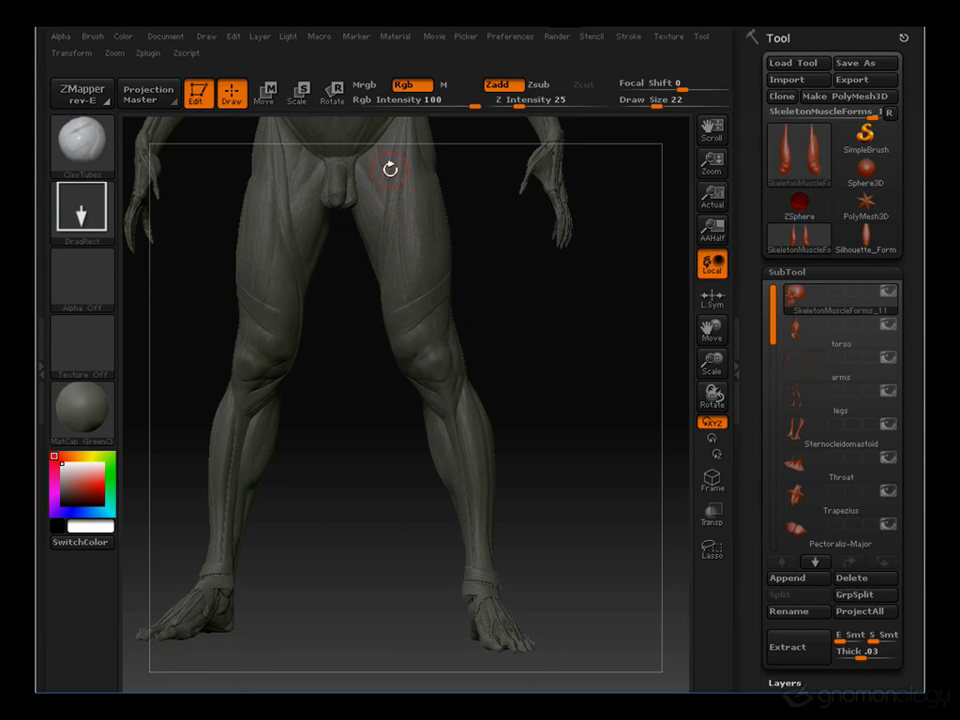
Examine the lines running through thighs, knees and shins from slightly turned front views, and the legs from the back and side
{"action": "left_click_drag", "start_coordinate": [390, 169], "coordinate": [463, 163]}
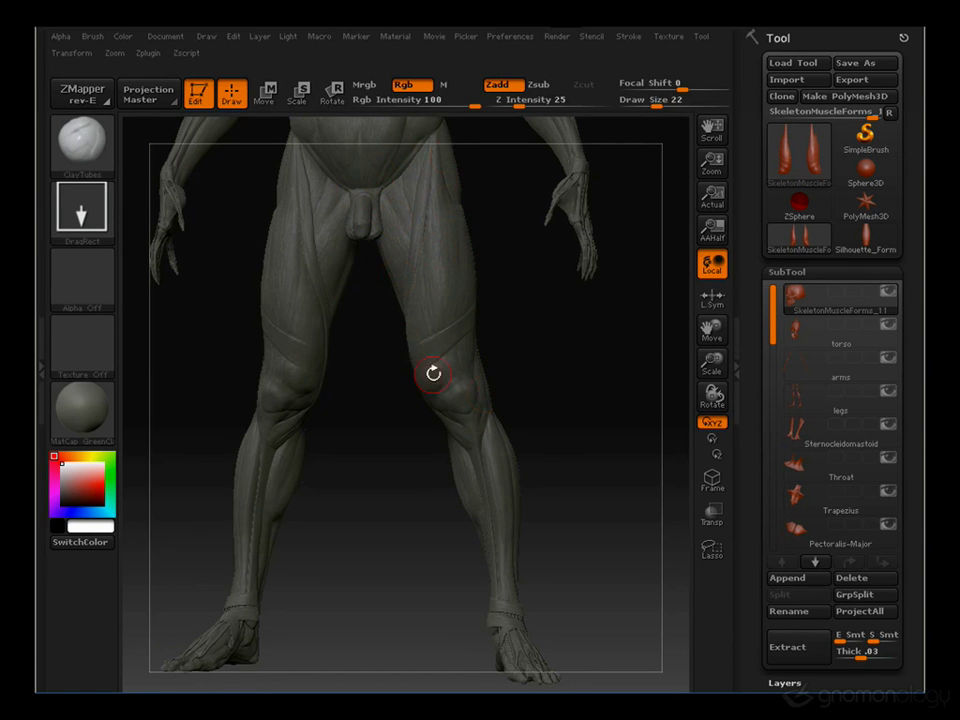
{"action": "left_click_drag", "start_coordinate": [553, 341], "coordinate": [437, 151]}
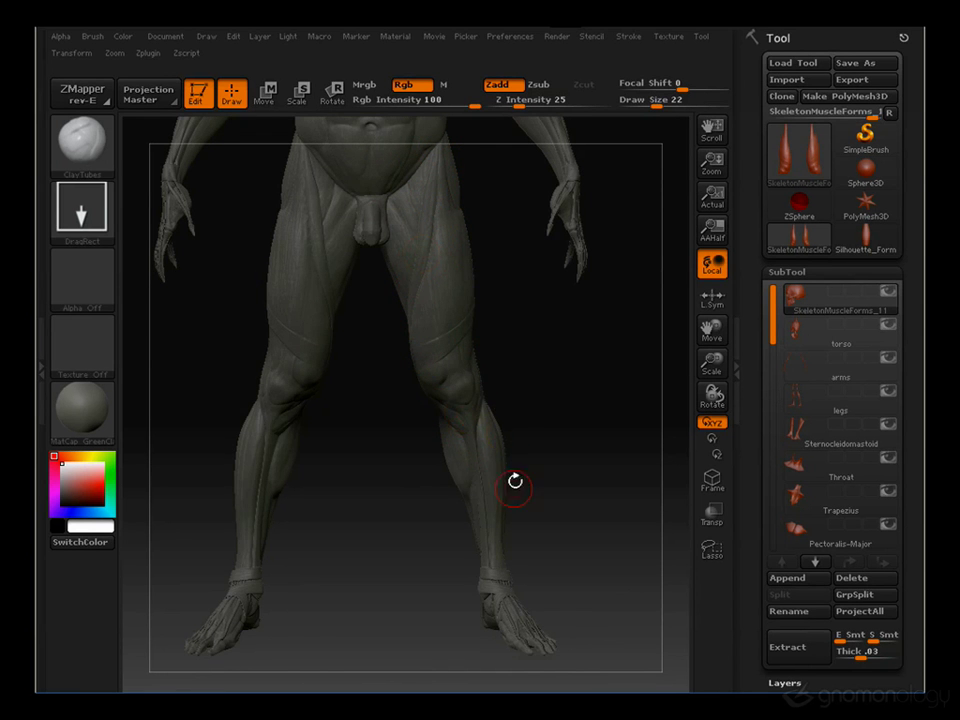
{"action": "left_click_drag", "start_coordinate": [514, 482], "coordinate": [531, 449]}
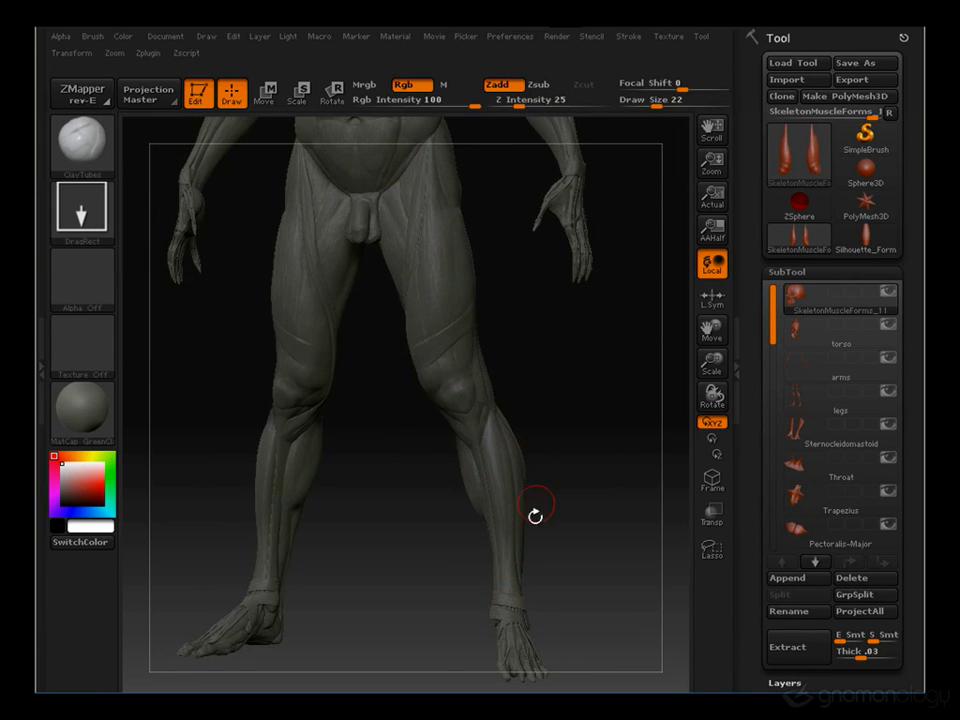
{"action": "left_click_drag", "start_coordinate": [575, 500], "coordinate": [474, 313]}
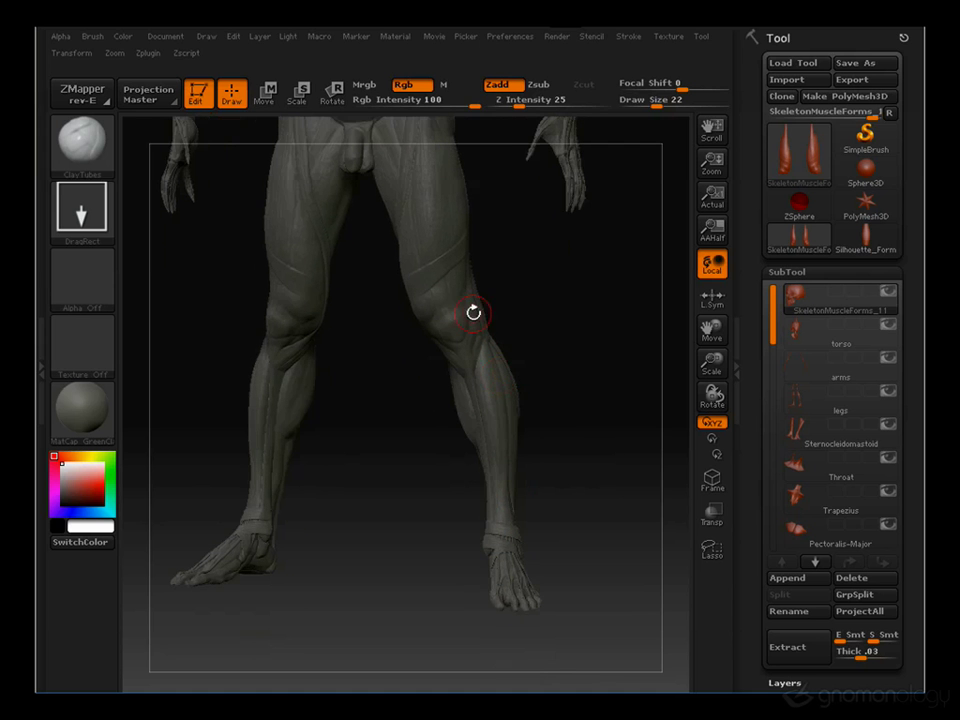
{"action": "left_click_drag", "start_coordinate": [634, 418], "coordinate": [369, 302]}
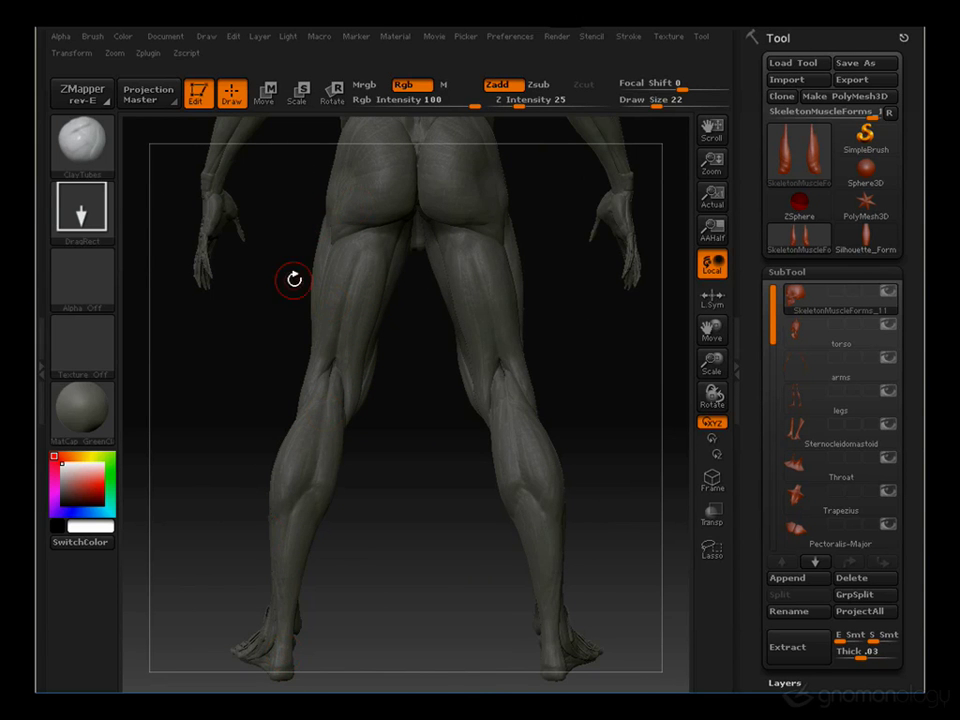
{"action": "left_click_drag", "start_coordinate": [218, 490], "coordinate": [452, 457]}
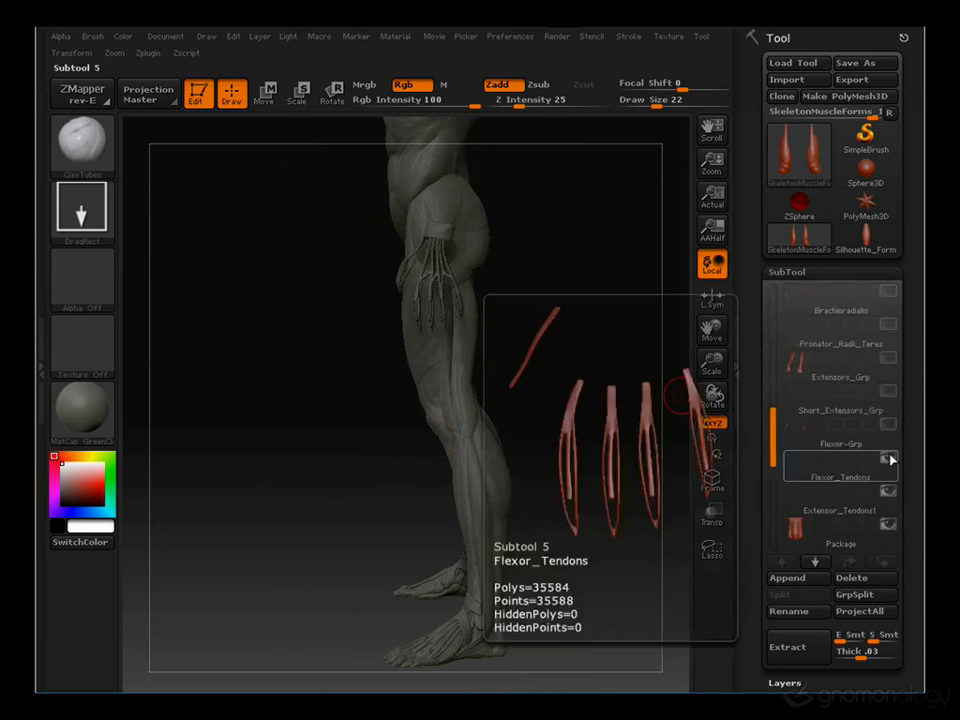
Hide the remaining hand tendon subtools, Flexor_Tendons and Extensor_Tendons1, and make Quads the active subtool
{"action": "left_click", "coordinate": [889, 459]}
{"action": "left_click", "coordinate": [889, 493]}
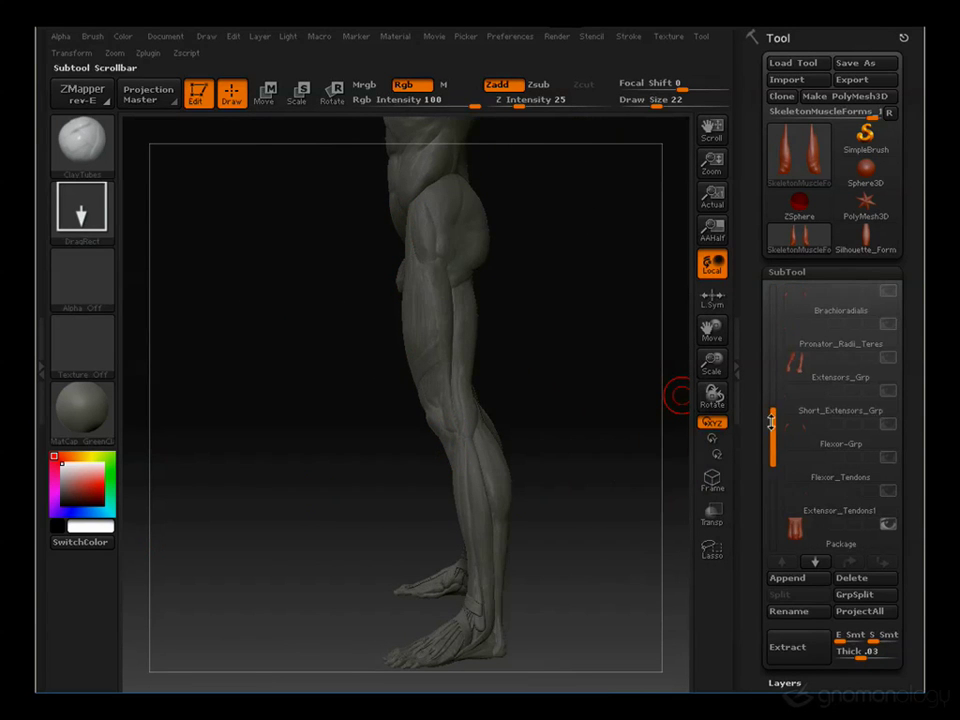
{"action": "left_click_drag", "start_coordinate": [771, 421], "coordinate": [771, 507]}
{"action": "left_click_drag", "start_coordinate": [270, 369], "coordinate": [466, 404]}
{"action": "left_click", "coordinate": [440, 340], "text": "alt"}
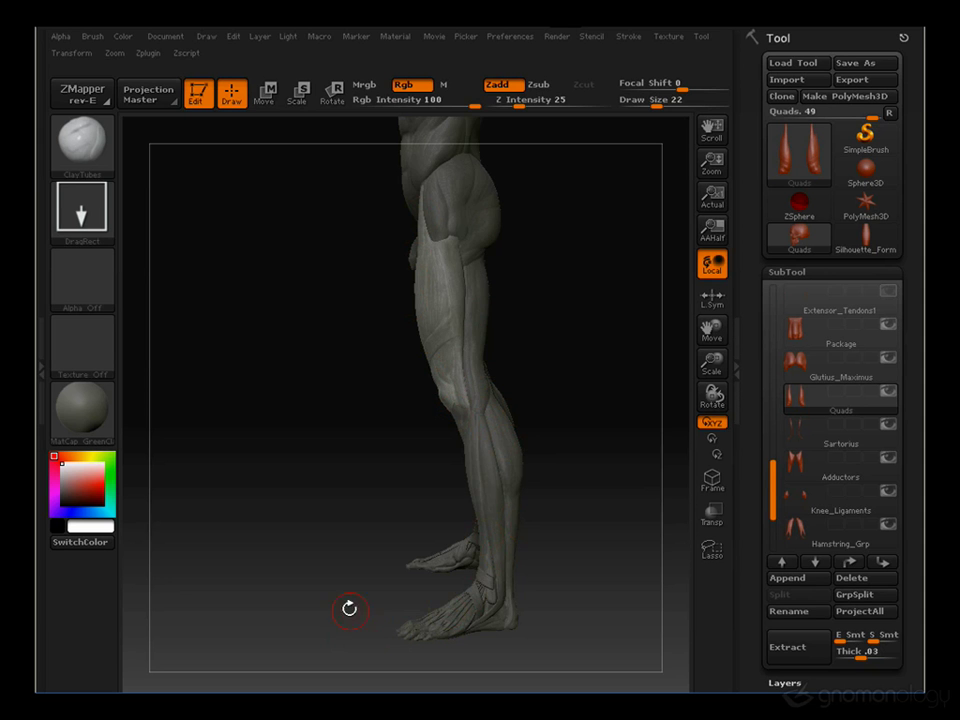
Examine the unobstructed leg contours from front and around, and frame the whole armless figure from the front
{"action": "left_click_drag", "start_coordinate": [227, 375], "coordinate": [462, 180]}
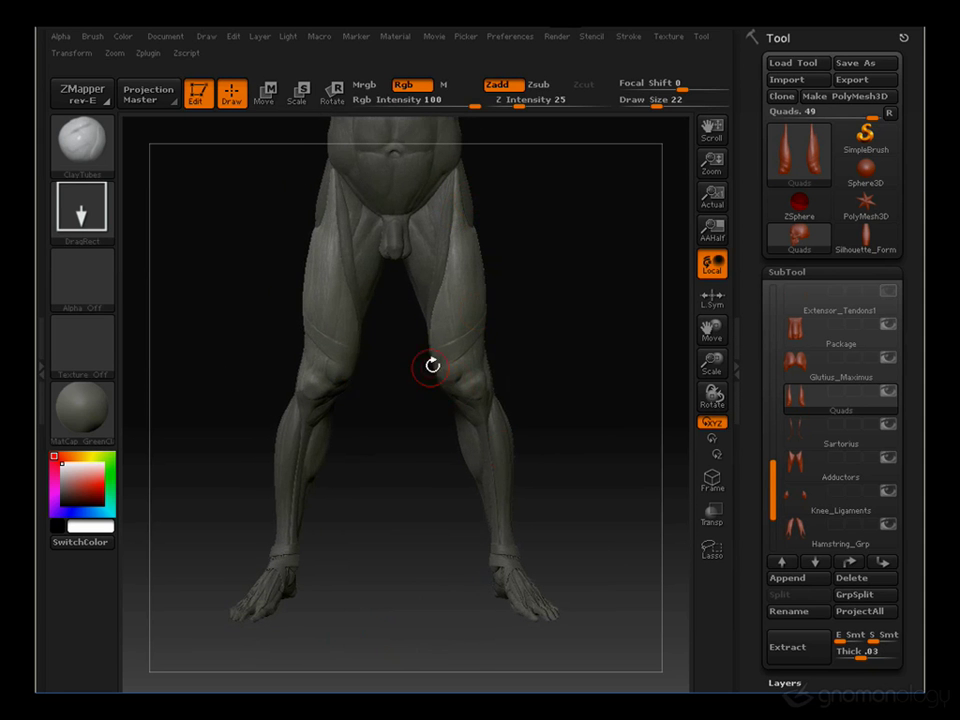
{"action": "left_click_drag", "start_coordinate": [512, 362], "coordinate": [322, 385]}
{"action": "left_click_drag", "start_coordinate": [534, 375], "coordinate": [572, 304]}
{"action": "mouse_move", "coordinate": [606, 491]}
{"action": "left_mouse_down"}
{"action": "mouse_move", "coordinate": [414, 461]}
{"action": "mouse_move", "coordinate": [388, 398]}
{"action": "mouse_move", "coordinate": [331, 441]}
{"action": "left_mouse_up"}
{"action": "mouse_move", "coordinate": [272, 467]}
{"action": "left_mouse_down"}
{"action": "mouse_move", "coordinate": [281, 424]}
{"action": "mouse_move", "coordinate": [463, 369]}
{"action": "mouse_move", "coordinate": [515, 261]}
{"action": "mouse_move", "coordinate": [540, 327]}
{"action": "left_mouse_up"}
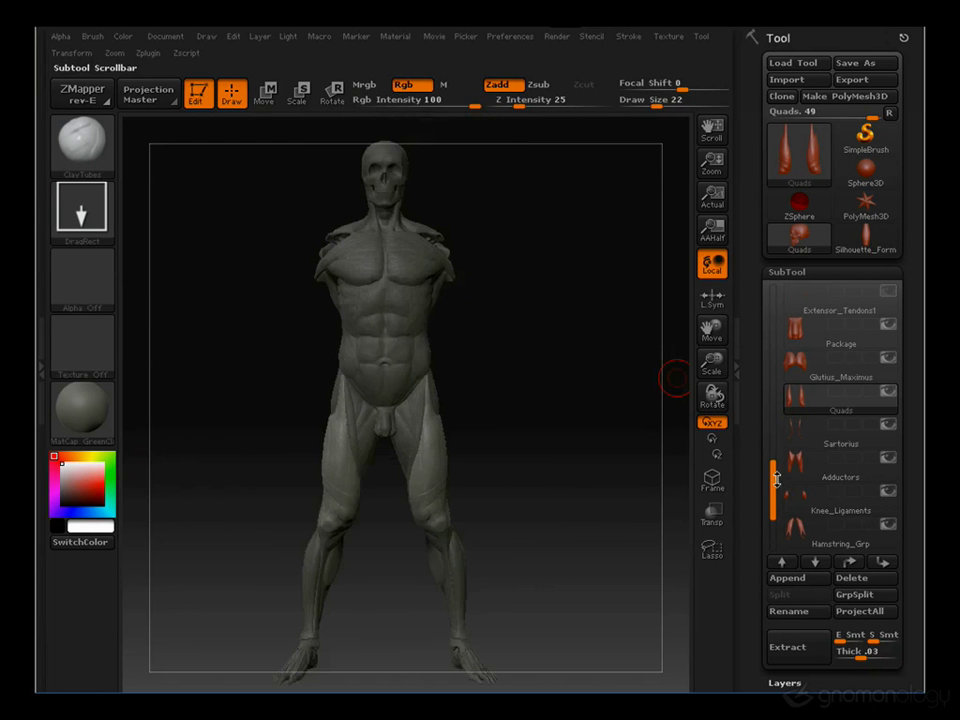
Show all subtools again with SkeletonMuscleForms_11 active, and review the complete figure from the front, back and three-quarter view
{"action": "left_click_drag", "start_coordinate": [776, 480], "coordinate": [764, 281]}
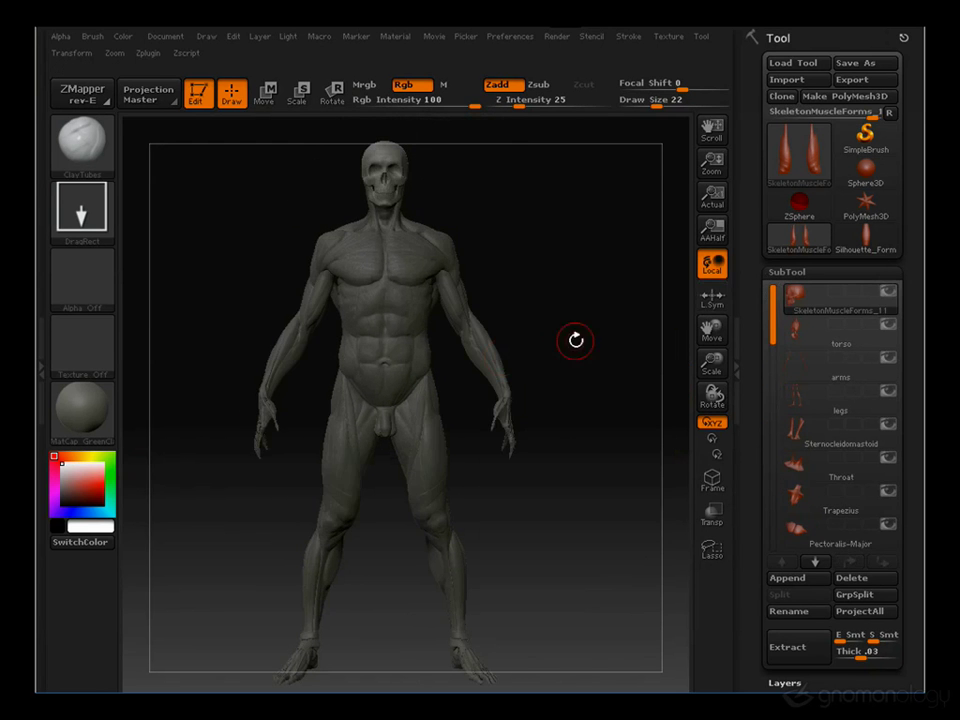
{"action": "mouse_move", "coordinate": [574, 336]}
{"action": "left_mouse_down"}
{"action": "mouse_move", "coordinate": [626, 332]}
{"action": "mouse_move", "coordinate": [590, 335]}
{"action": "mouse_move", "coordinate": [606, 319]}
{"action": "mouse_move", "coordinate": [591, 319]}
{"action": "mouse_move", "coordinate": [602, 304]}
{"action": "mouse_move", "coordinate": [614, 306]}
{"action": "left_mouse_up"}
{"action": "left_click_drag", "start_coordinate": [606, 358], "coordinate": [570, 328]}
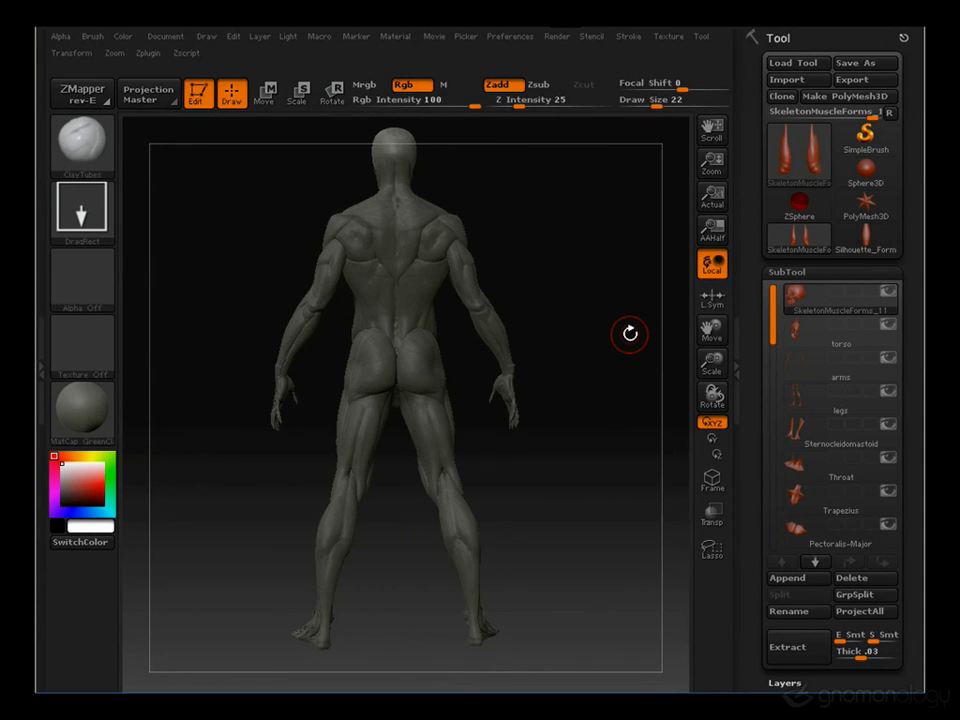
{"action": "left_click_drag", "start_coordinate": [643, 336], "coordinate": [589, 300]}
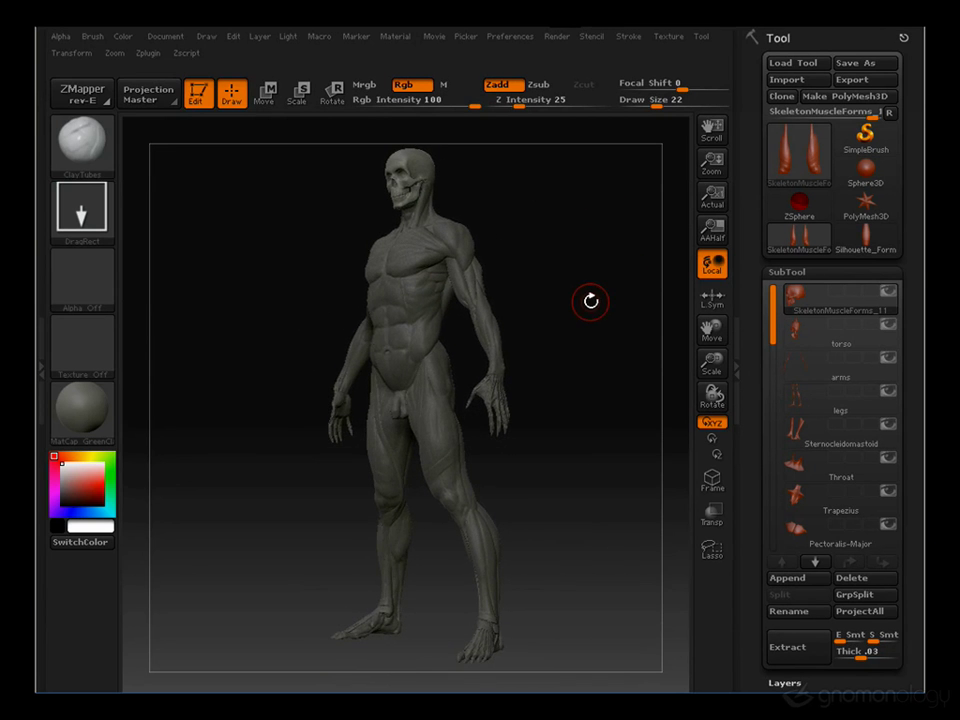